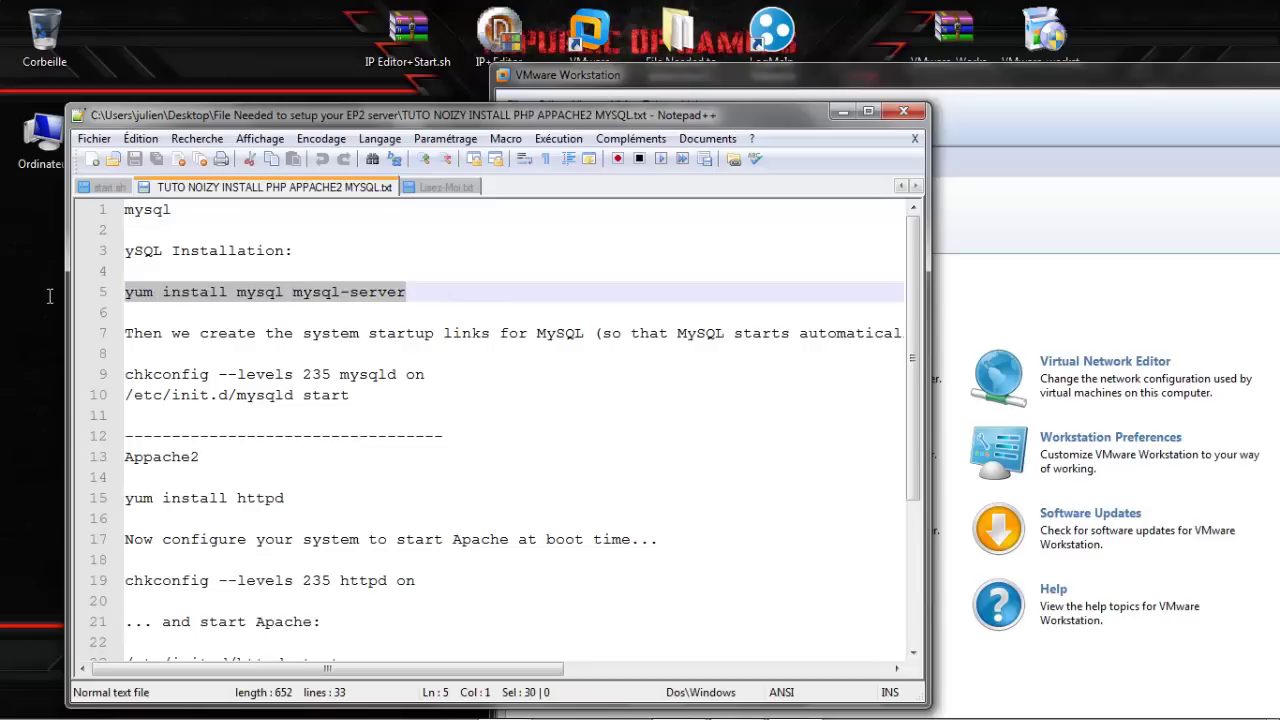
# Step: Select the yum install mysql mysql-server and chkconfig mysqld lines in the notes
pyautogui.moveTo(422, 292); pyautogui.dragTo(40, 295)
pyautogui.moveTo(426, 378); pyautogui.dragTo(60, 378)
pyautogui.click(338, 398)
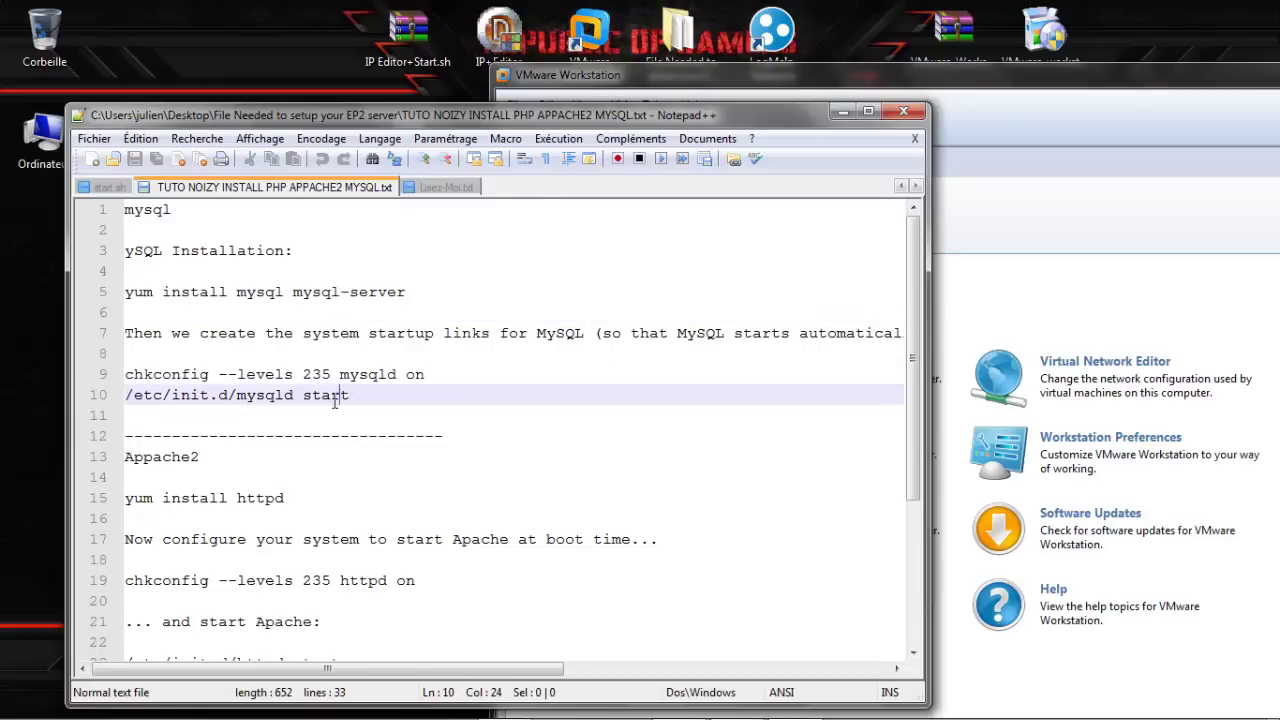
pyautogui.scroll(-3, 336, 400)
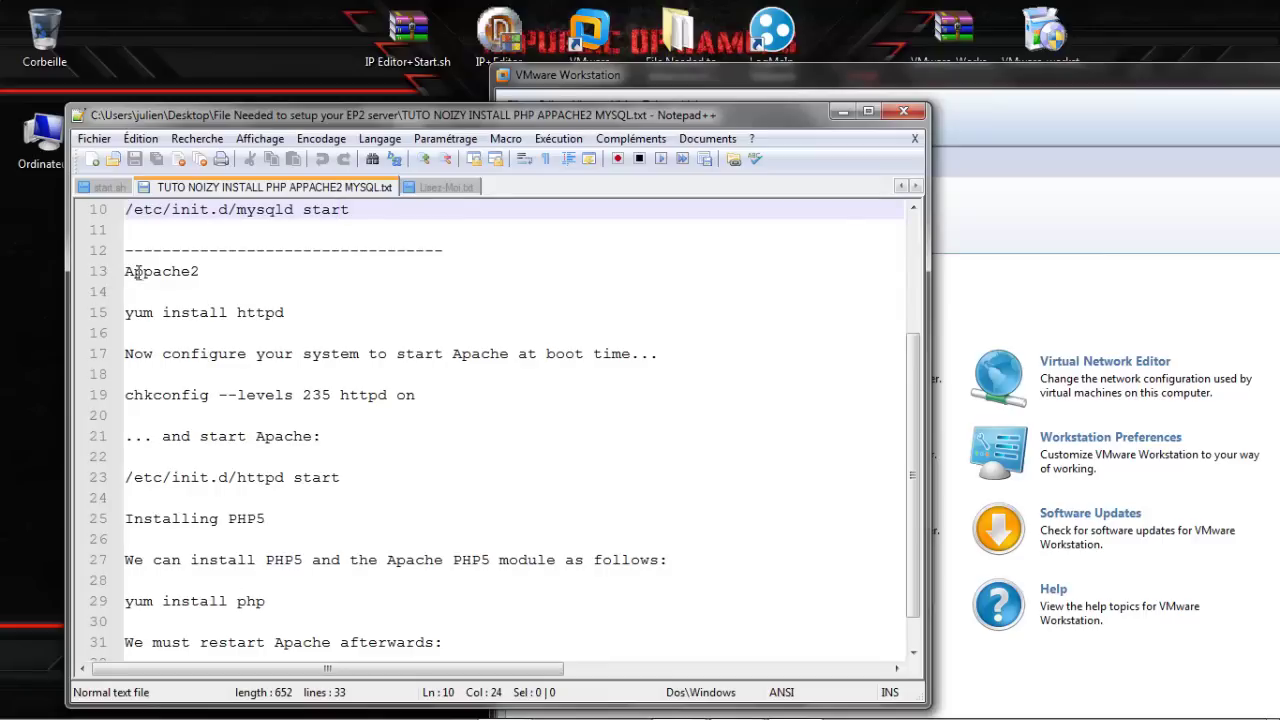
# Step: Scroll the notes to the Appache2 and Installing PHP5 headings
pyautogui.click(240, 272)
pyautogui.doubleClick(215, 272)
pyautogui.click(226, 272)
pyautogui.scroll(-1, 310, 370)
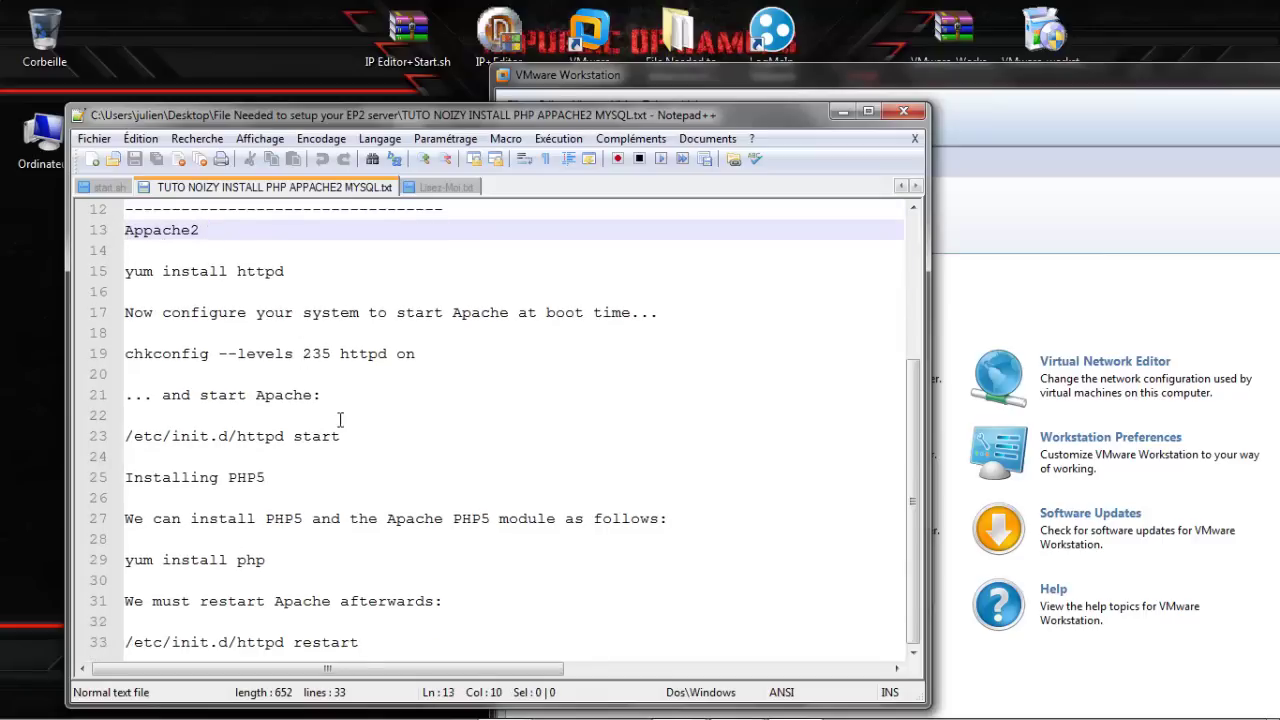
pyautogui.click(251, 477)
pyautogui.doubleClick(250, 477)
pyautogui.click(318, 480)
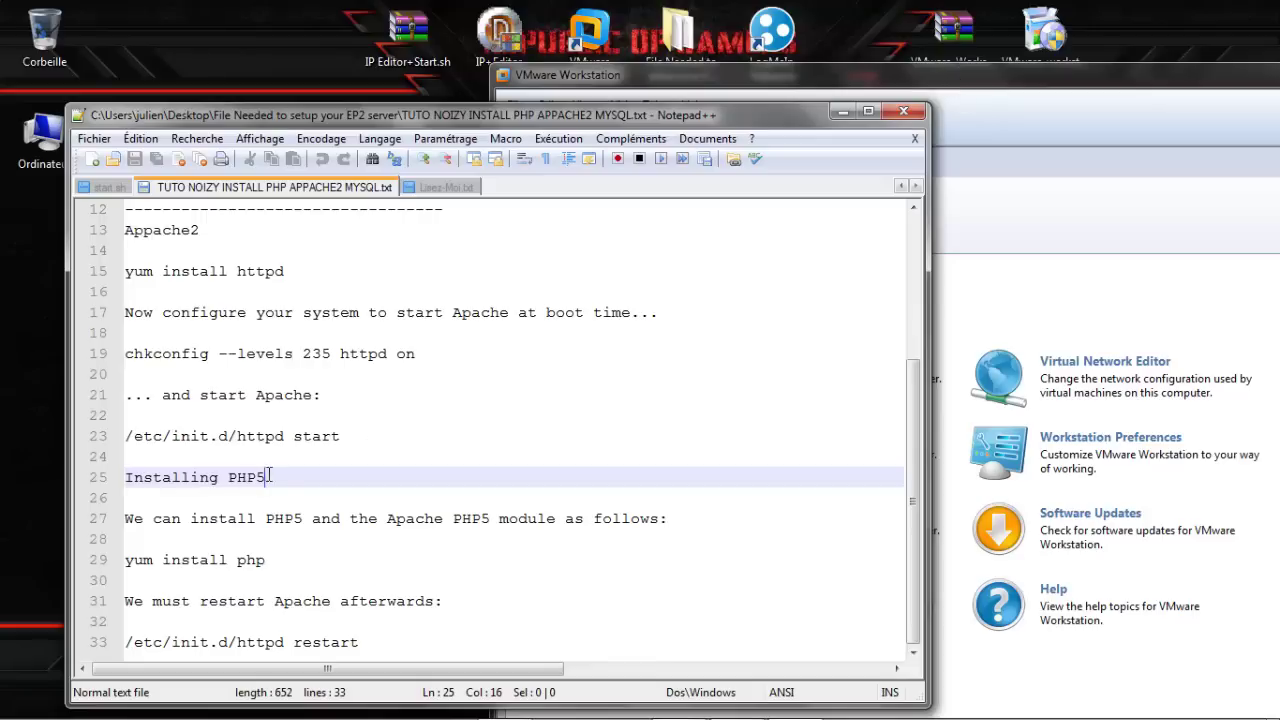
pyautogui.moveTo(288, 470); pyautogui.dragTo(190, 477)
pyautogui.click(313, 464)
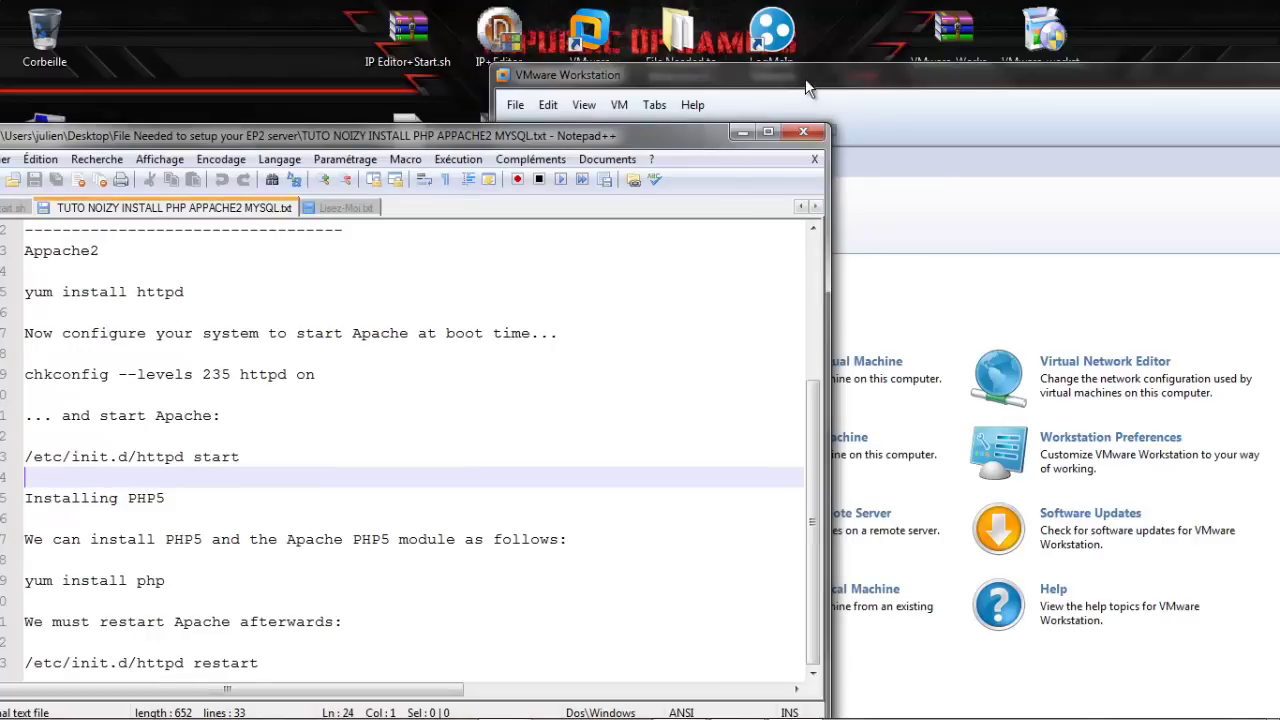
# Step: Open the CentOS Icep2 .vmx from Documents > Virtual Machines > CentOS Icep2 and resume it
pyautogui.moveTo(805, 80); pyautogui.dragTo(634, 30)
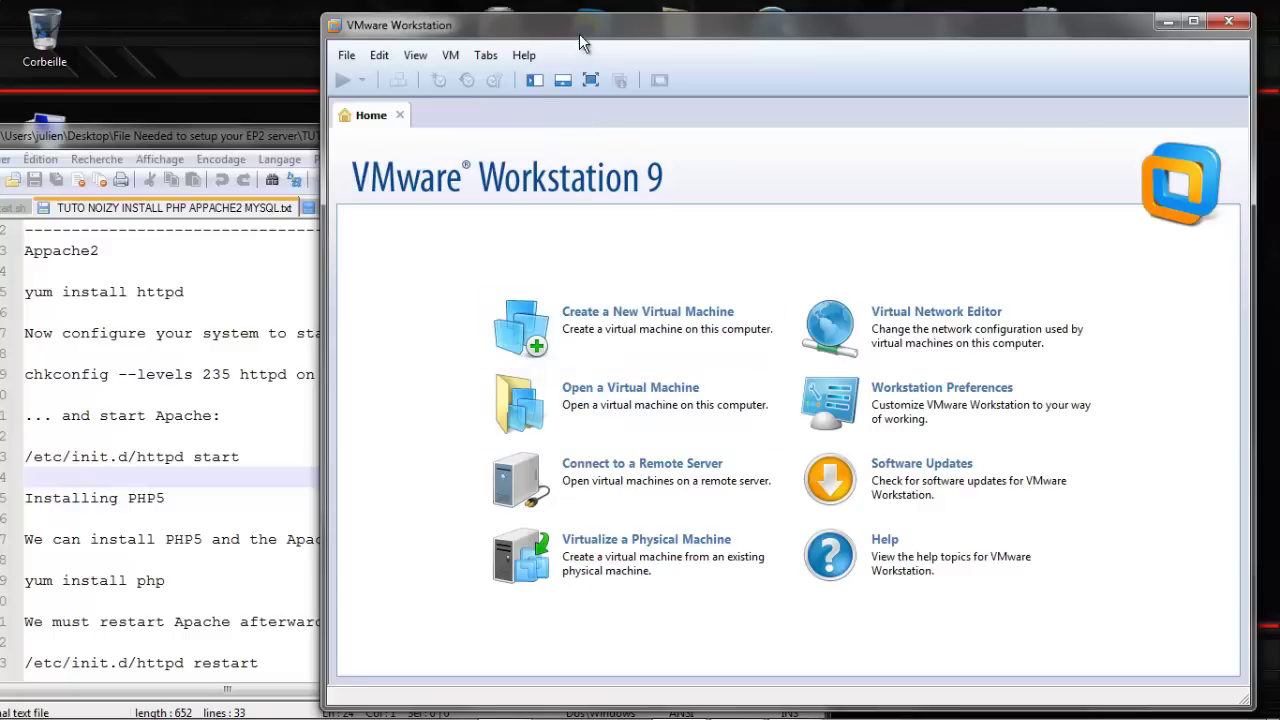
pyautogui.moveTo(579, 33); pyautogui.dragTo(569, 50)
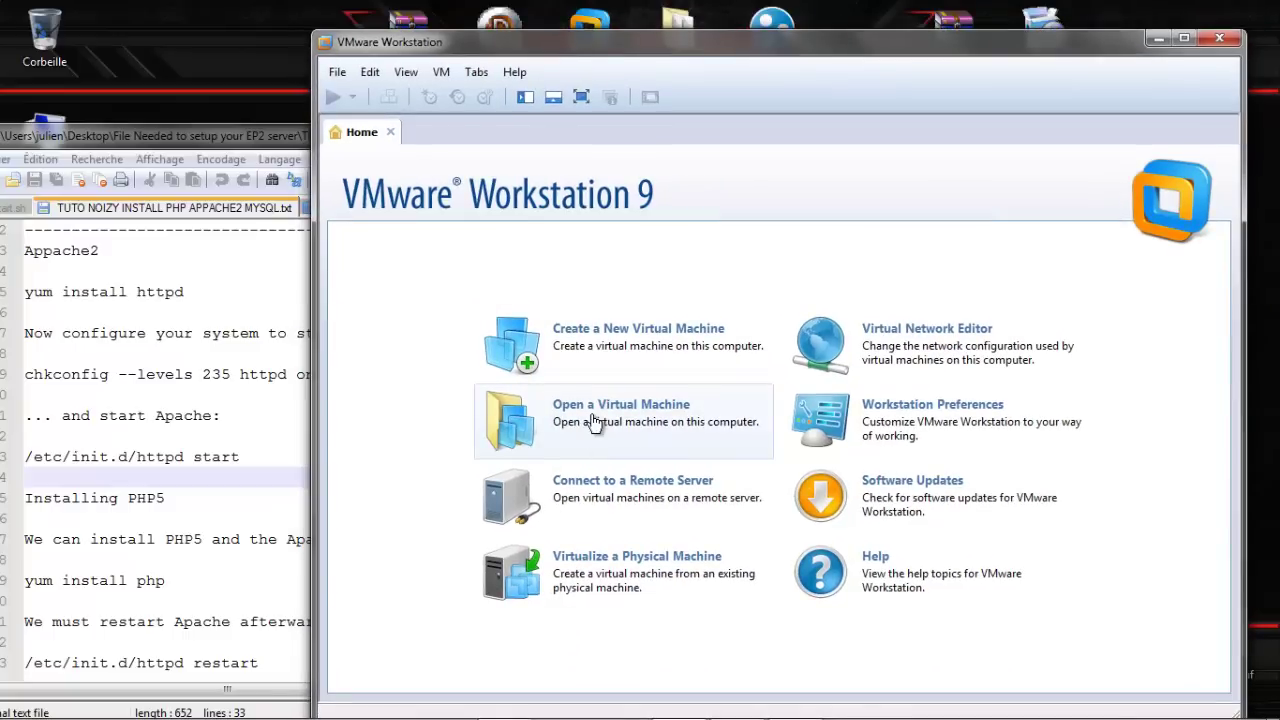
pyautogui.click(595, 418)
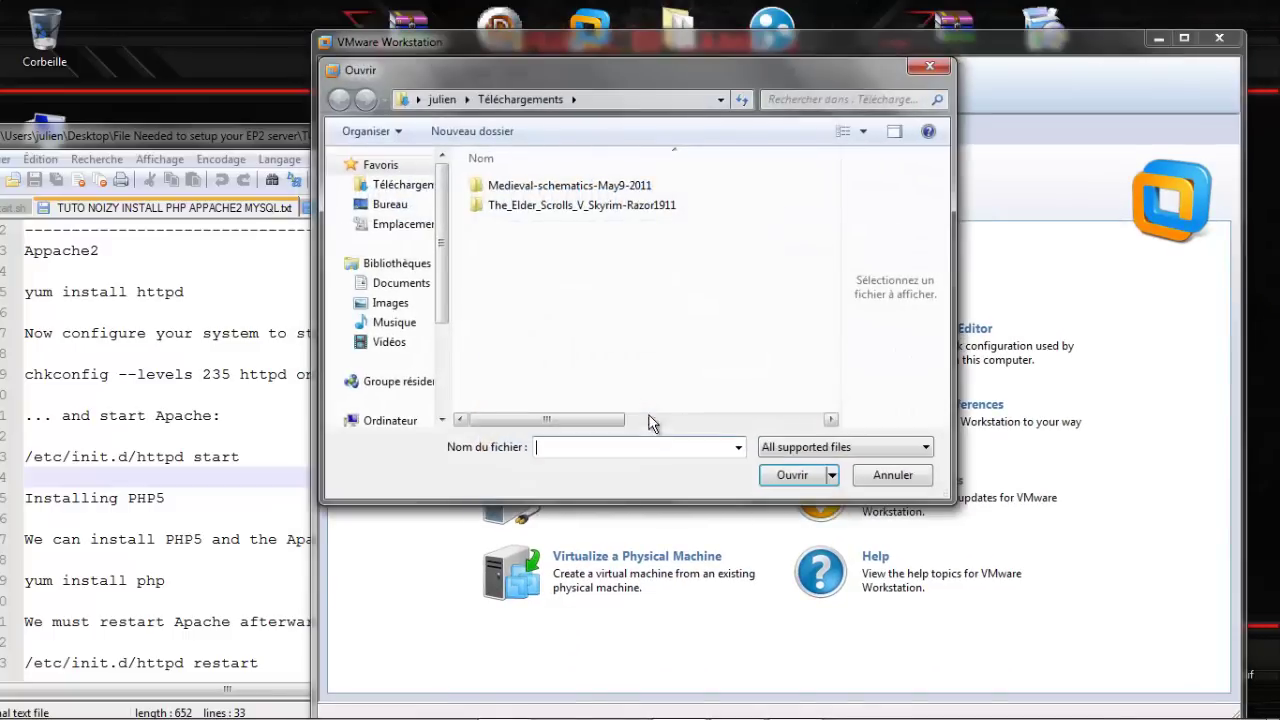
pyautogui.click(440, 99)
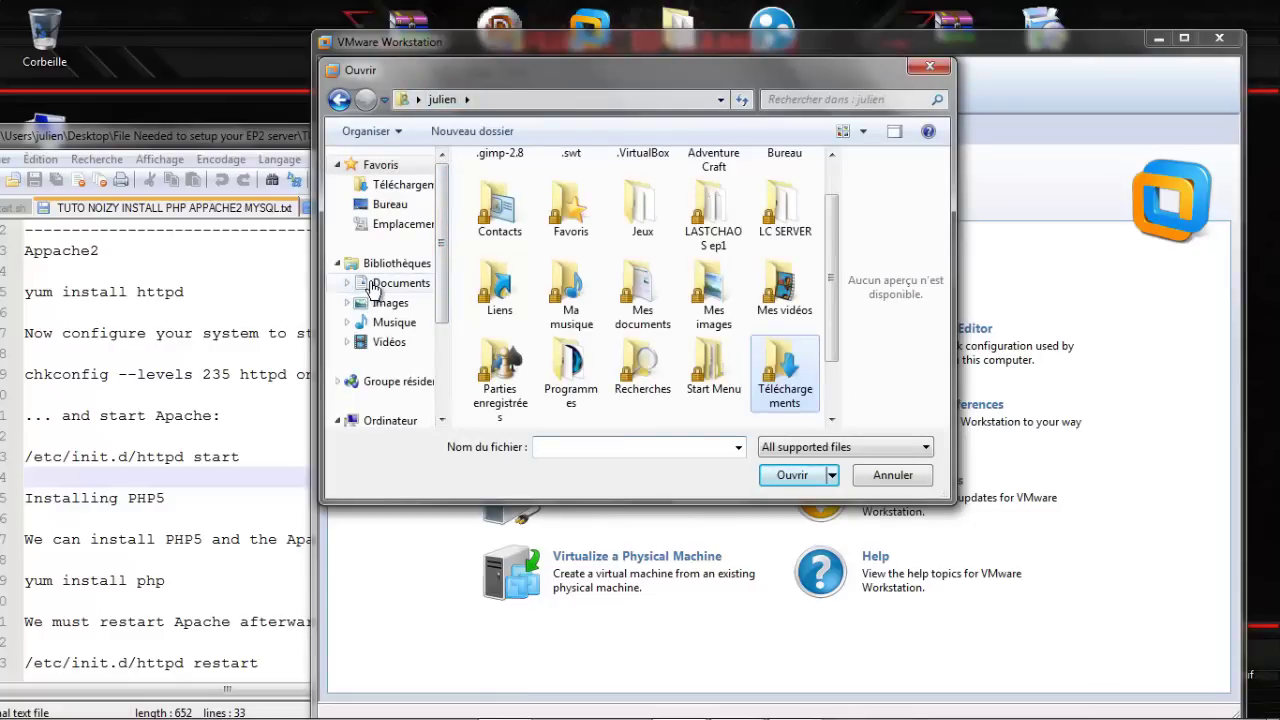
pyautogui.scroll(-1, 446, 225)
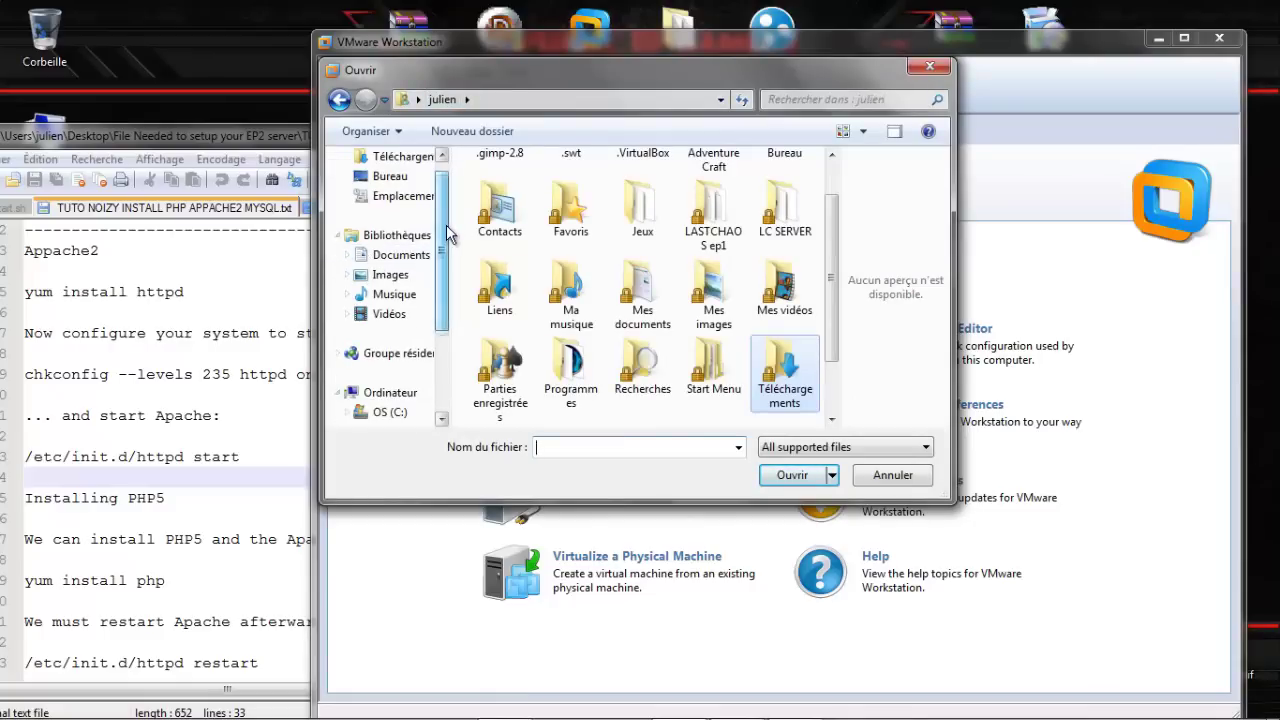
pyautogui.click(383, 262)
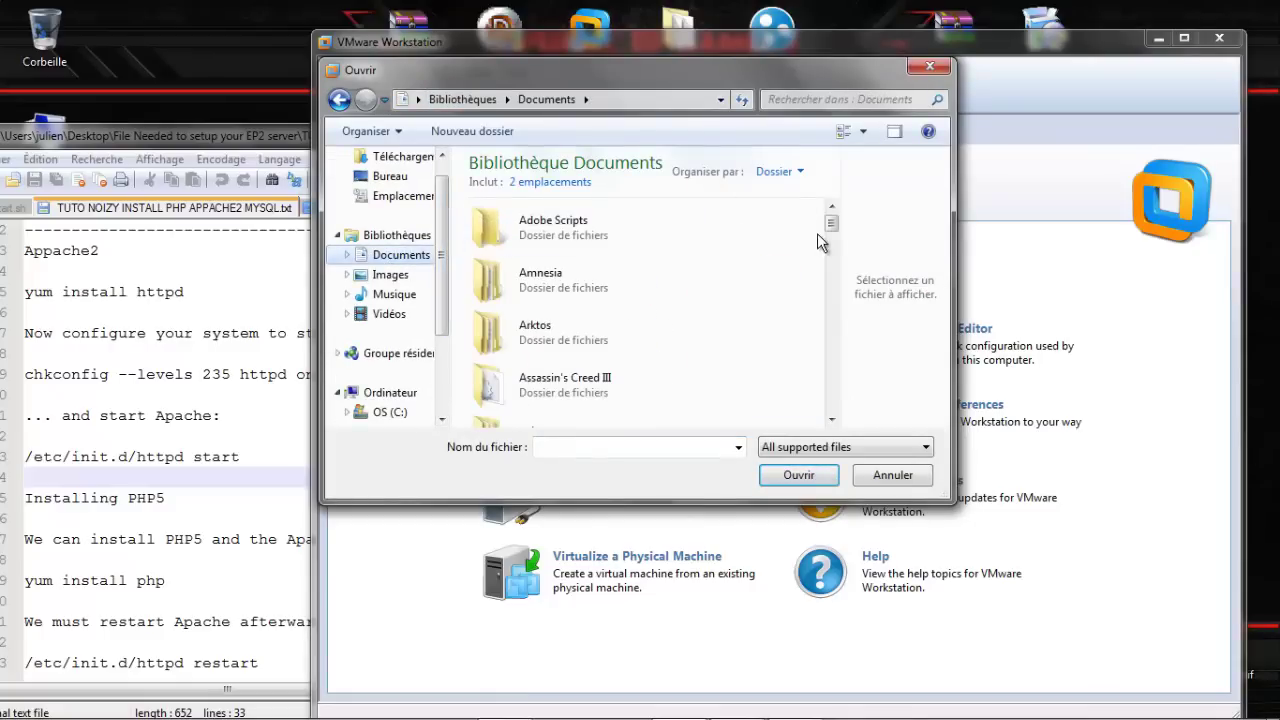
pyautogui.moveTo(834, 224); pyautogui.dragTo(835, 401)
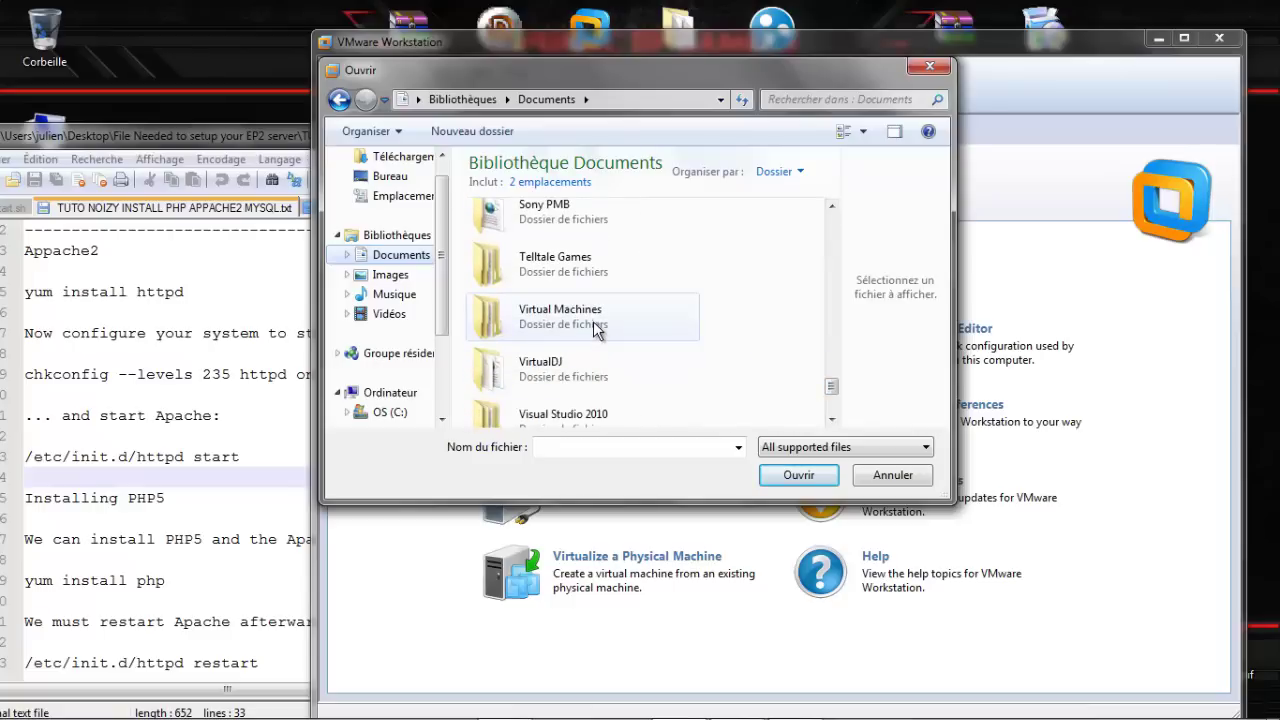
pyautogui.doubleClick(597, 331)
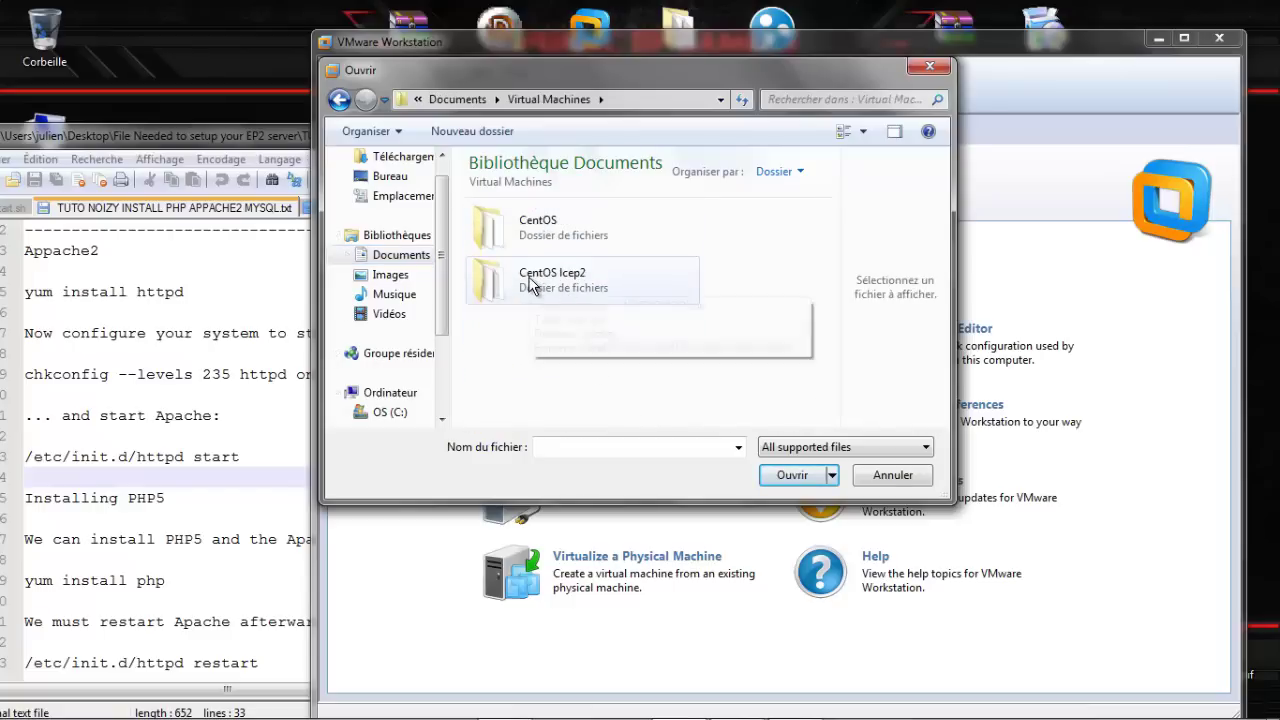
pyautogui.doubleClick(530, 284)
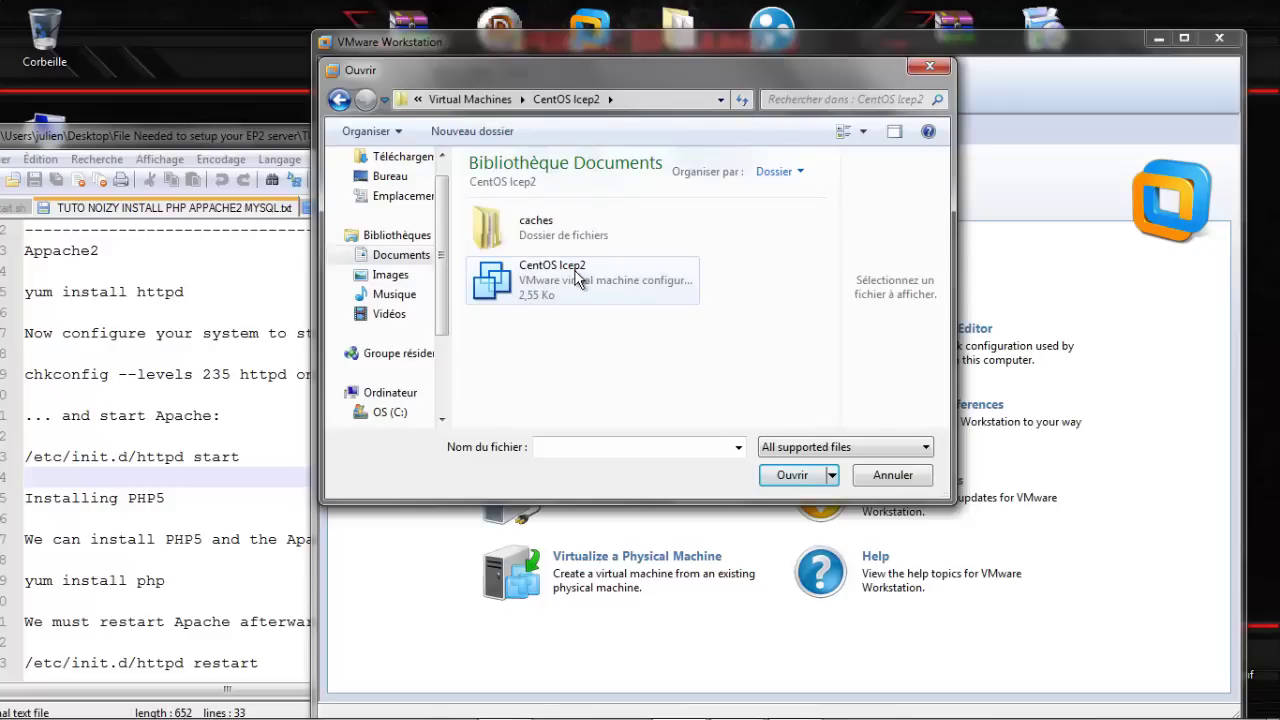
pyautogui.doubleClick(558, 285)
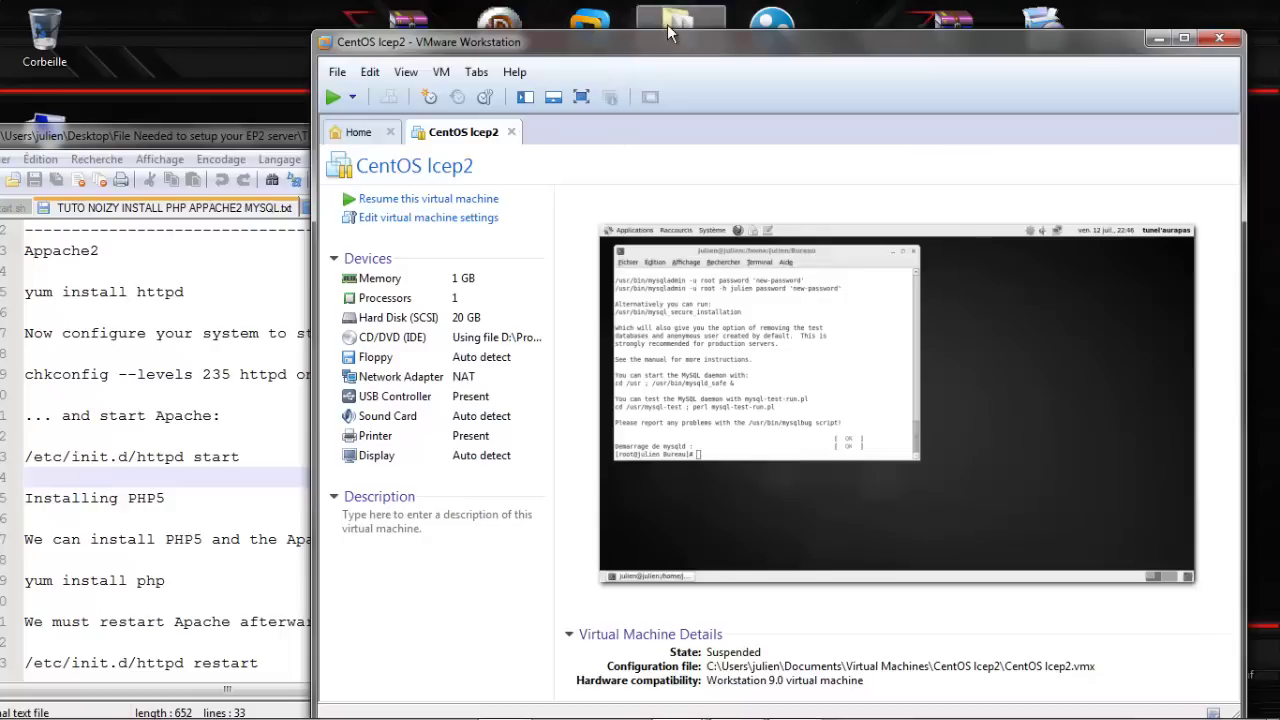
pyautogui.click(369, 205)
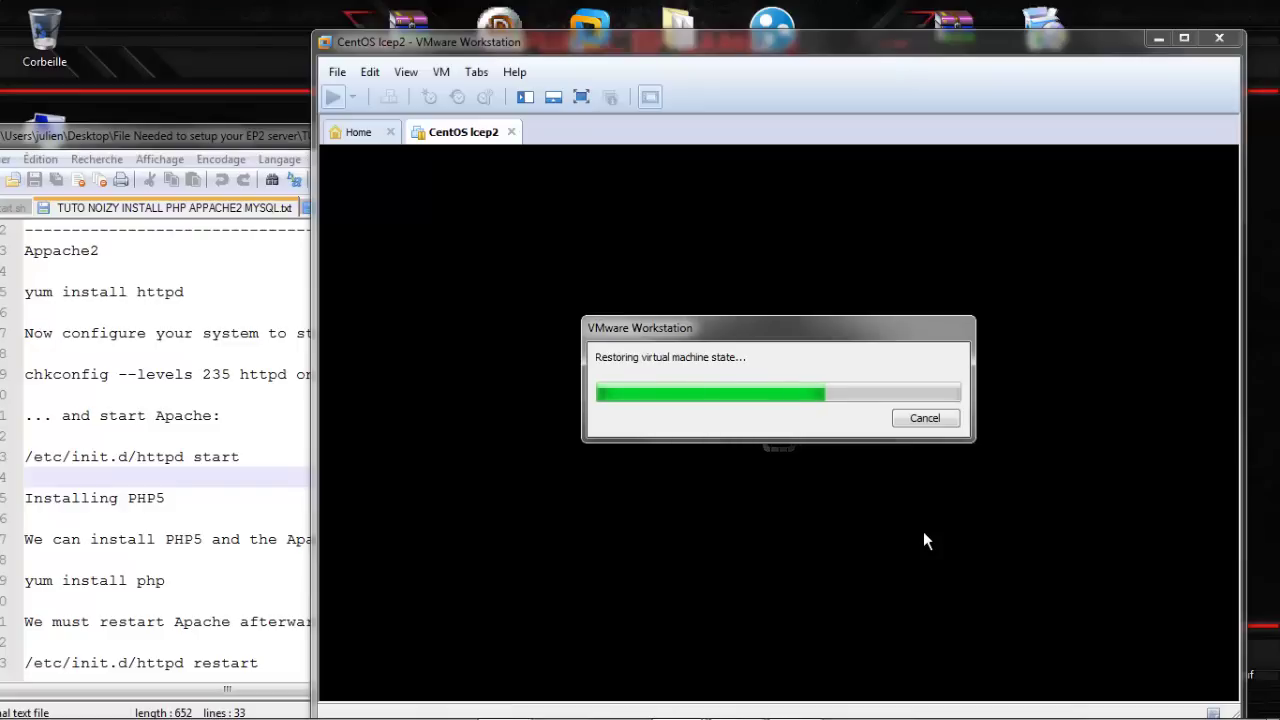
# Step: Look over the Apache install lines down to the httpd start line in the notes
pyautogui.moveTo(97, 131); pyautogui.dragTo(139, 122)
pyautogui.click(243, 264)
pyautogui.click(240, 282)
pyautogui.click(362, 304)
pyautogui.click(386, 449)
pyautogui.hotkey('shift', 'Left')
pyautogui.hotkey('shift', 'Left')
pyautogui.click(349, 454)
# Step: Return to the resumed VM, dismiss the Removable Devices hint and reposition the window
pyautogui.click(718, 30)
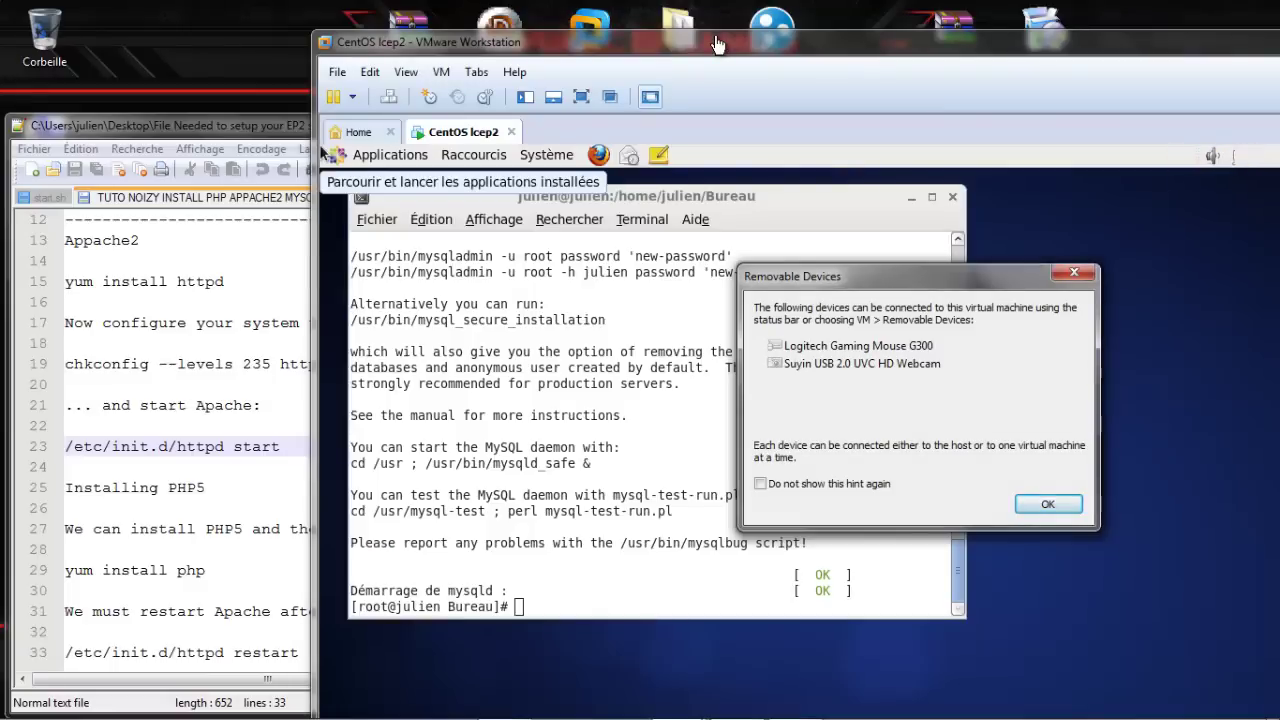
pyautogui.click(1064, 505)
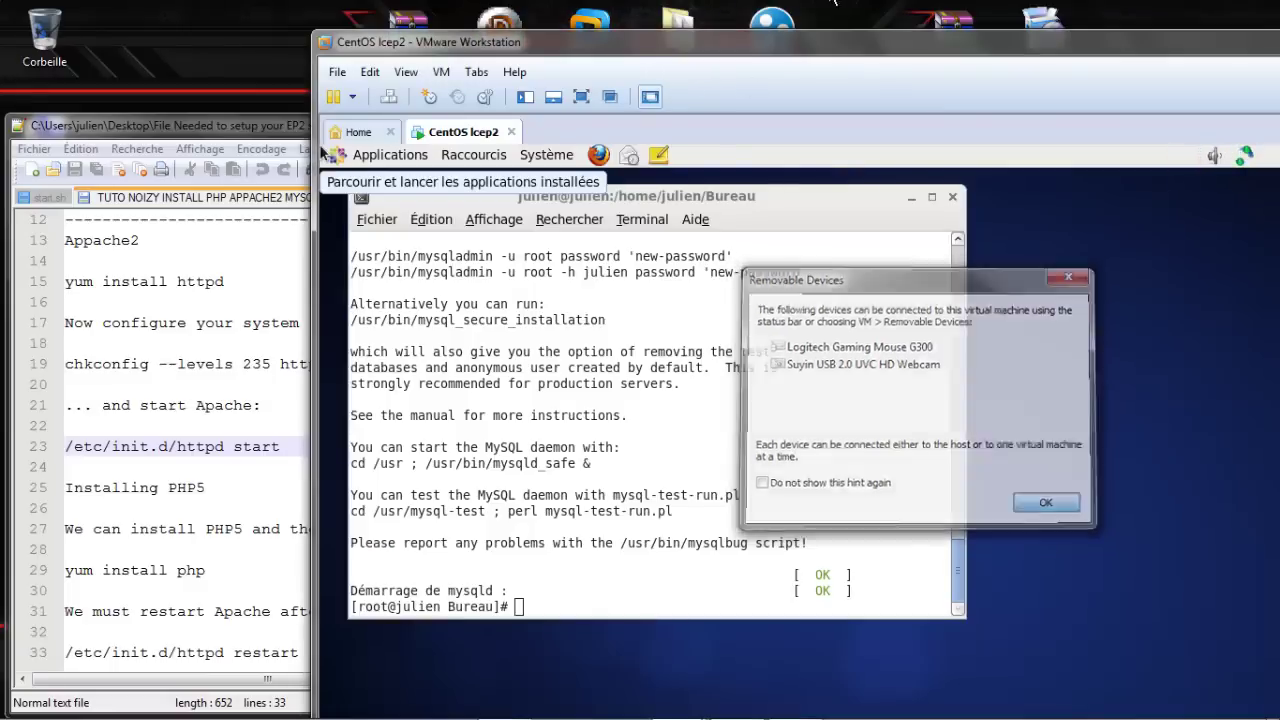
pyautogui.moveTo(768, 48); pyautogui.dragTo(756, 24)
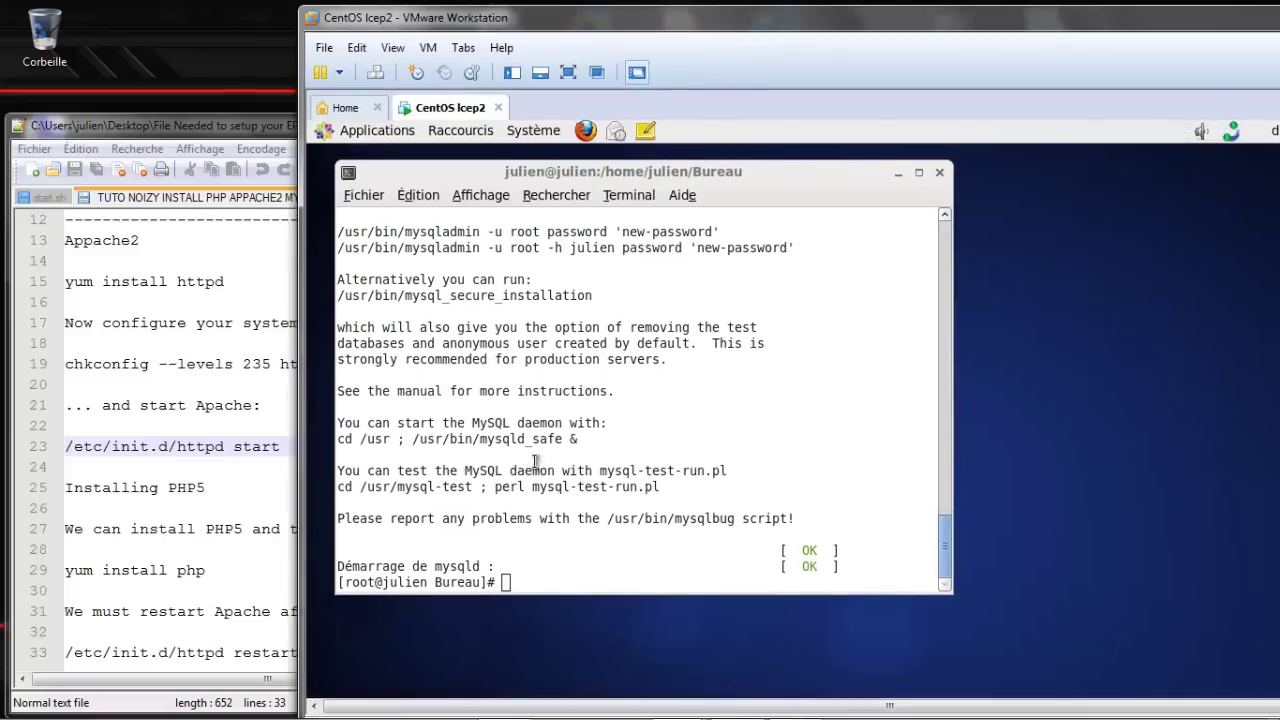
pyautogui.click(518, 584)
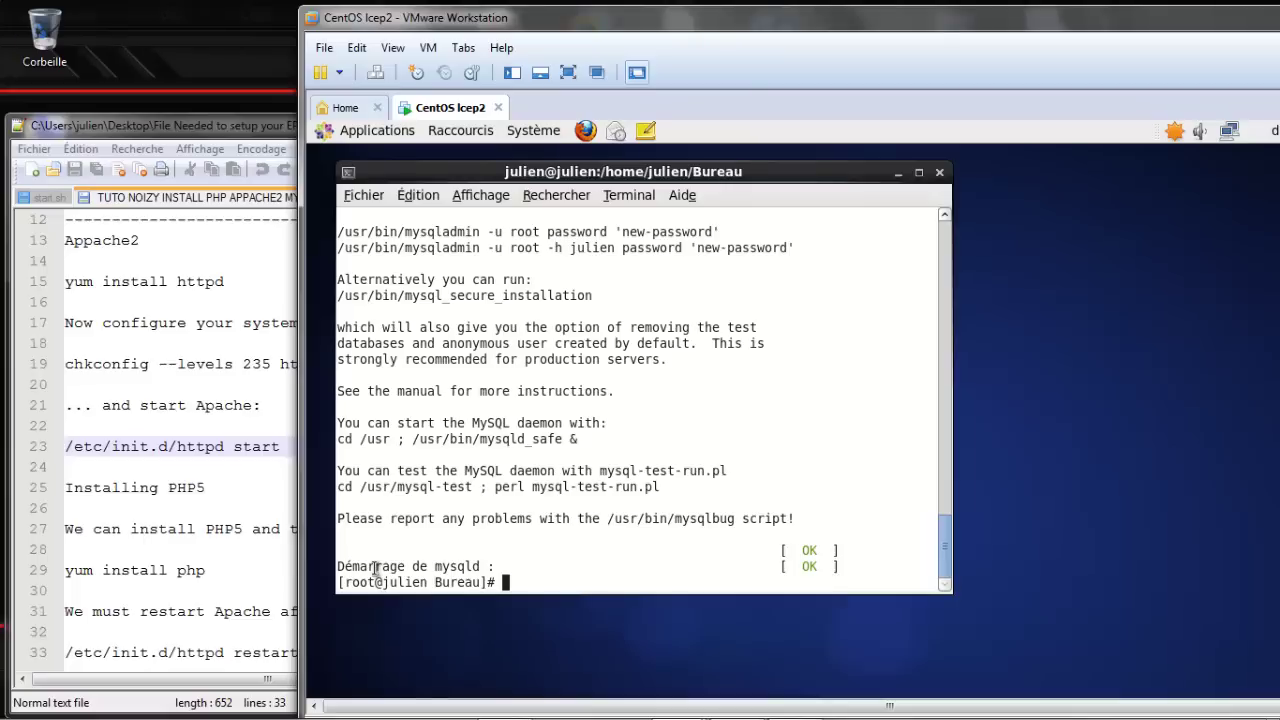
pyautogui.moveTo(630, 22); pyautogui.dragTo(506, 24)
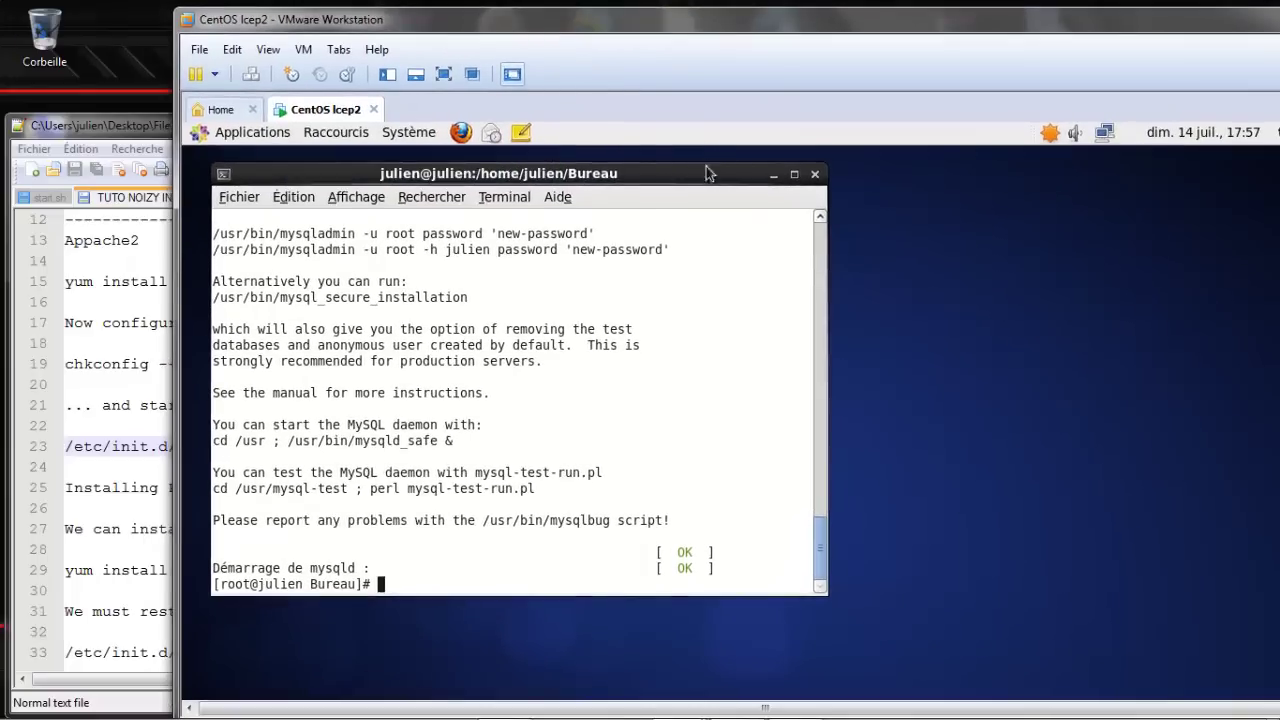
pyautogui.moveTo(632, 18); pyautogui.dragTo(560, 22)
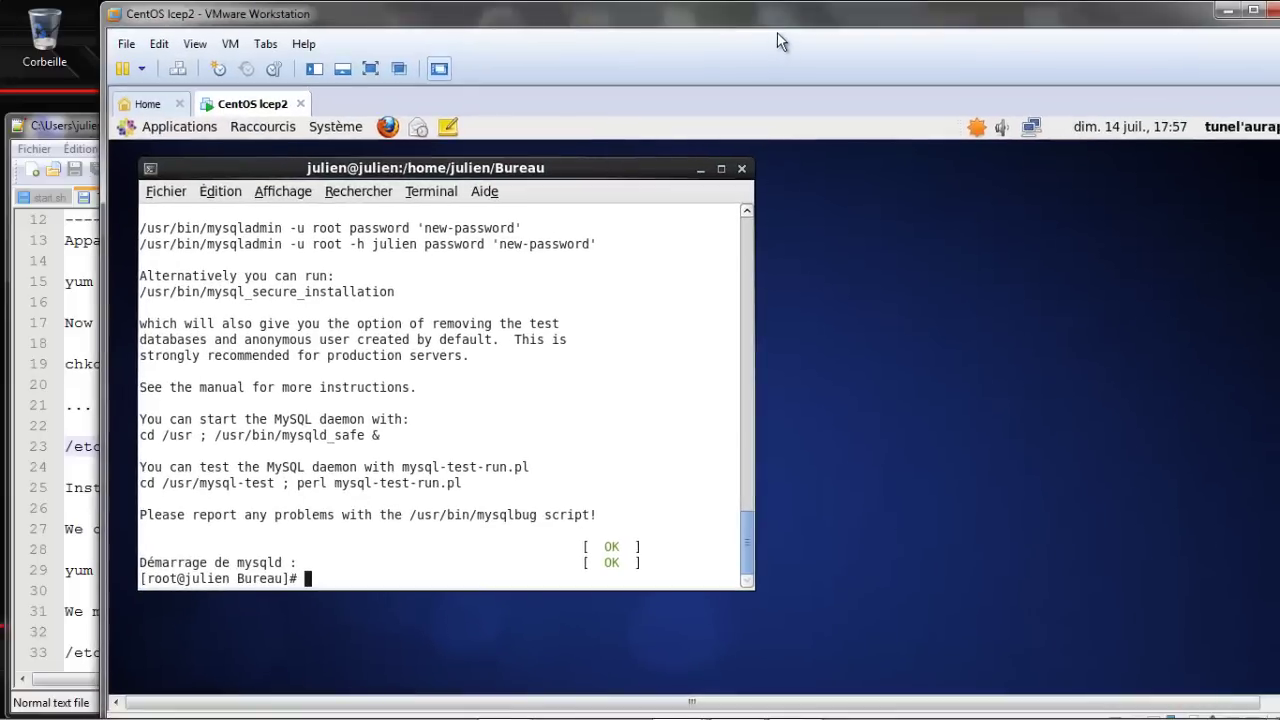
pyautogui.moveTo(778, 33); pyautogui.dragTo(829, 33)
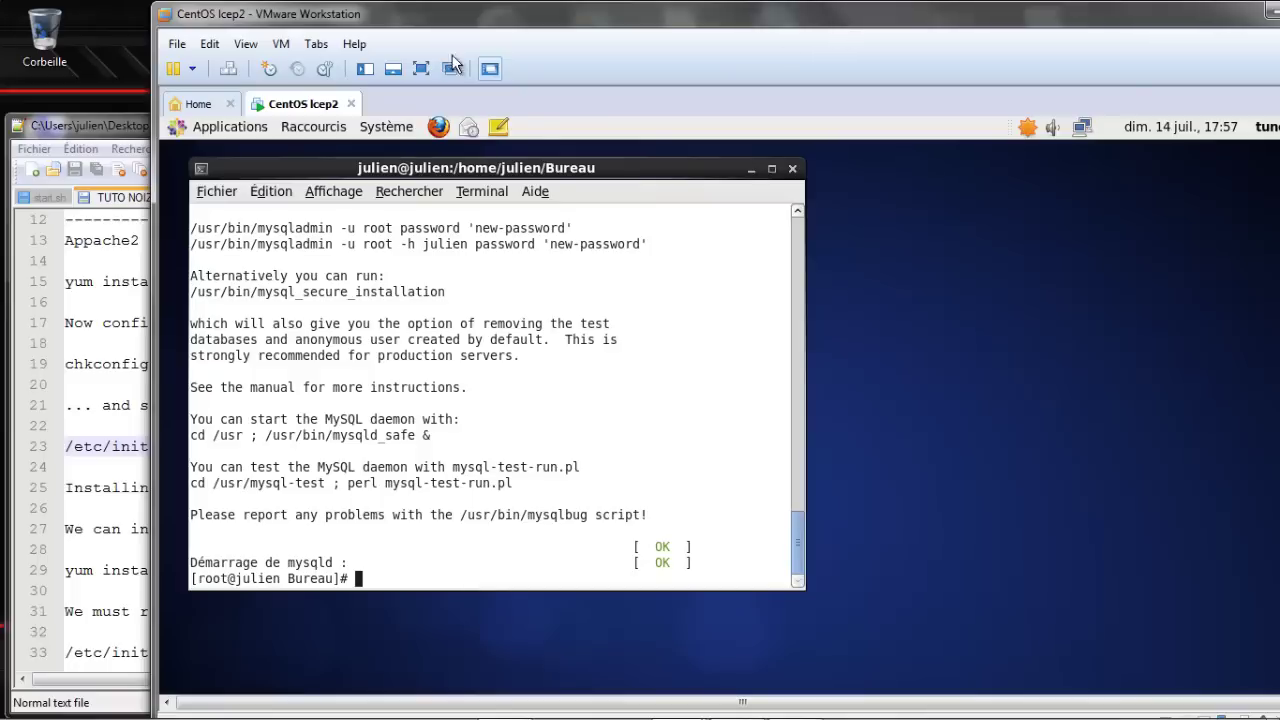
pyautogui.click(792, 170)
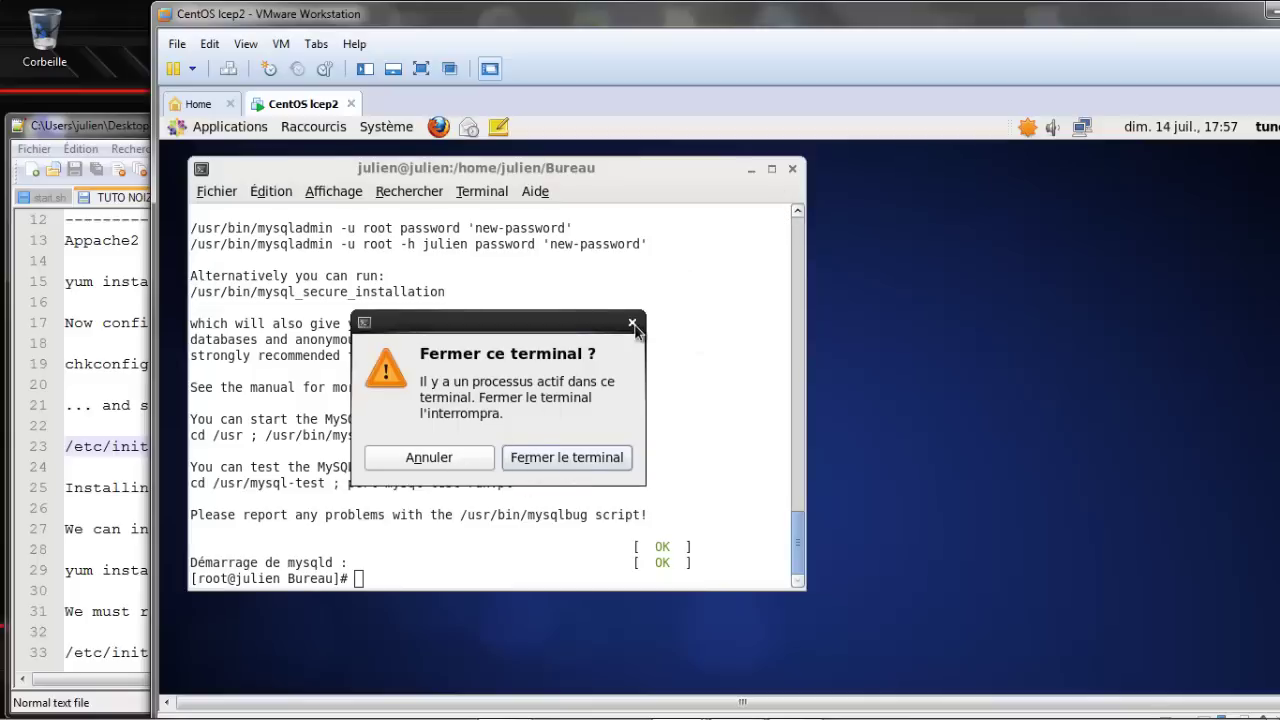
pyautogui.click(452, 458)
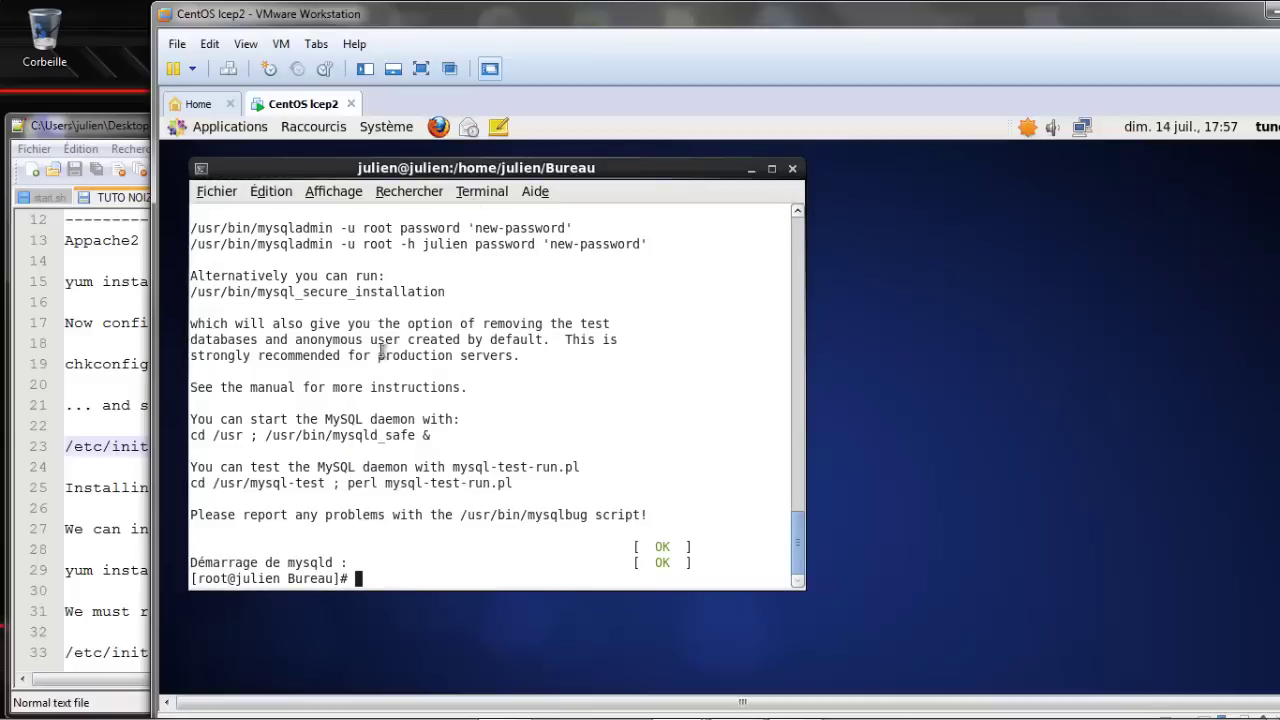
pyautogui.moveTo(373, 575); pyautogui.dragTo(333, 641)
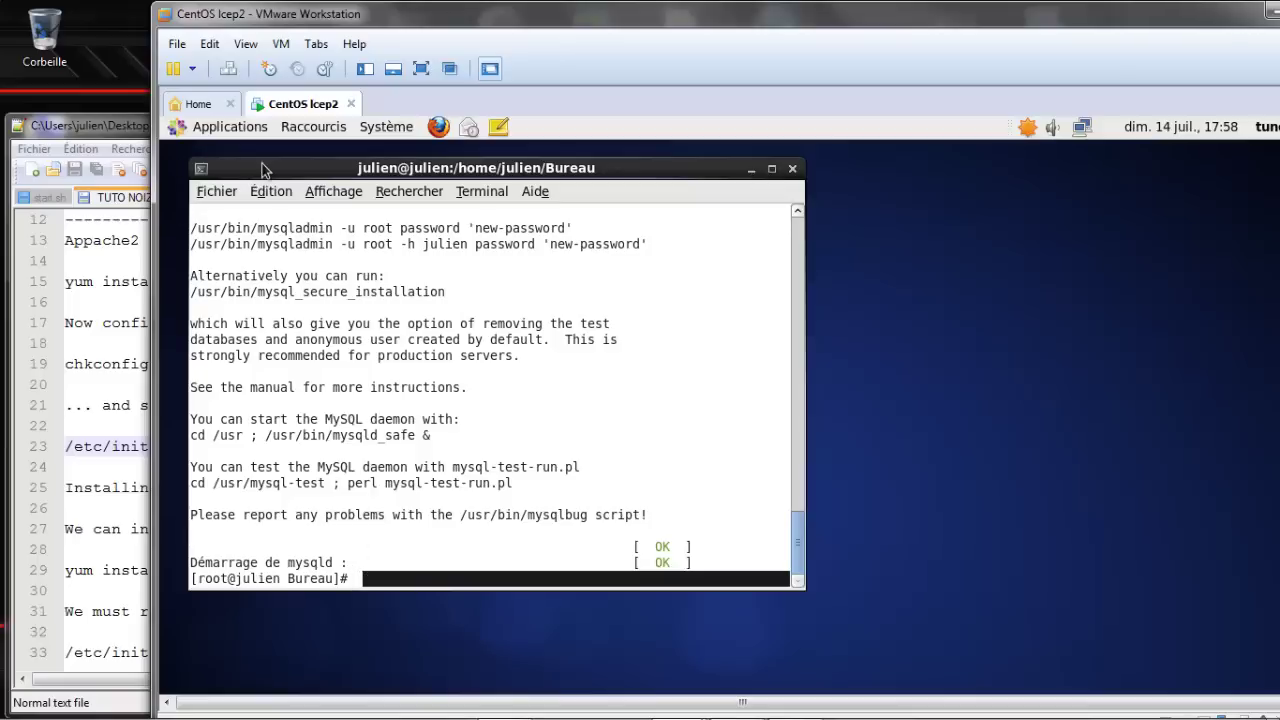
pyautogui.click(348, 582)
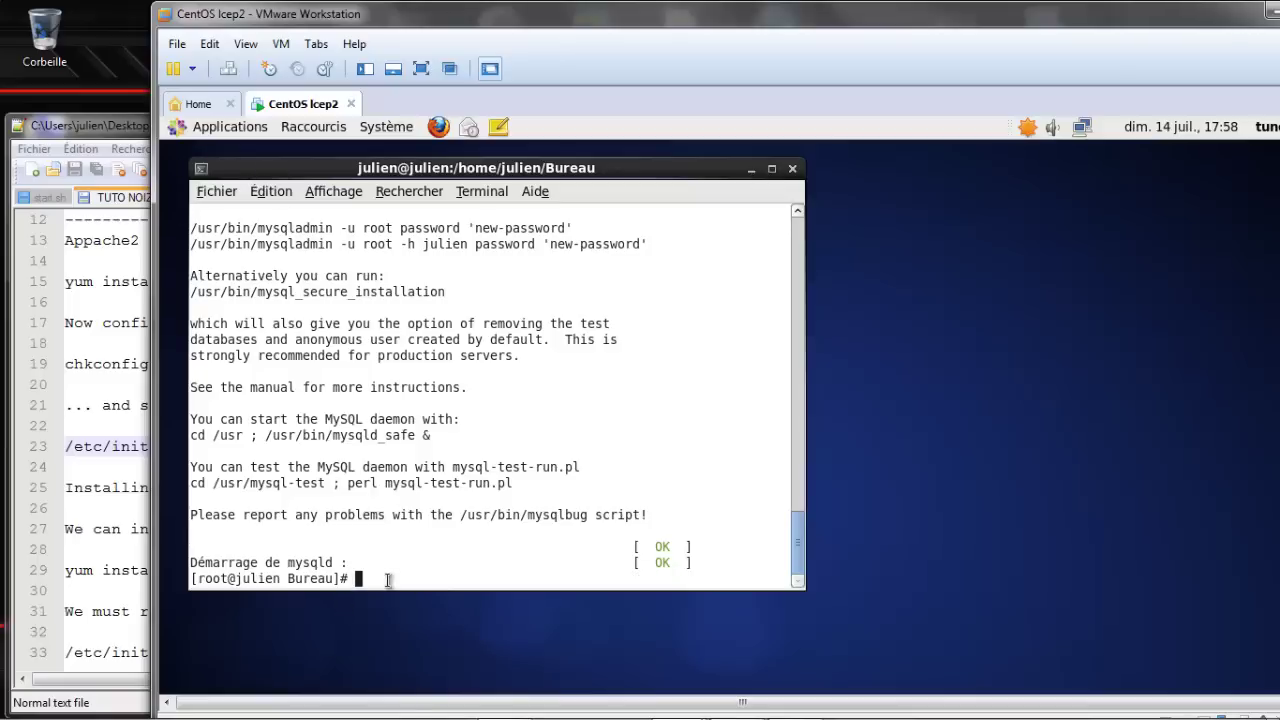
pyautogui.moveTo(229, 578); pyautogui.dragTo(190, 578)
pyautogui.click(414, 587)
pyautogui.write('m')
pyautogui.press('BackSpace')
# Step: Copy the yum install httpd command from line 15 of the notes
pyautogui.click(105, 130)
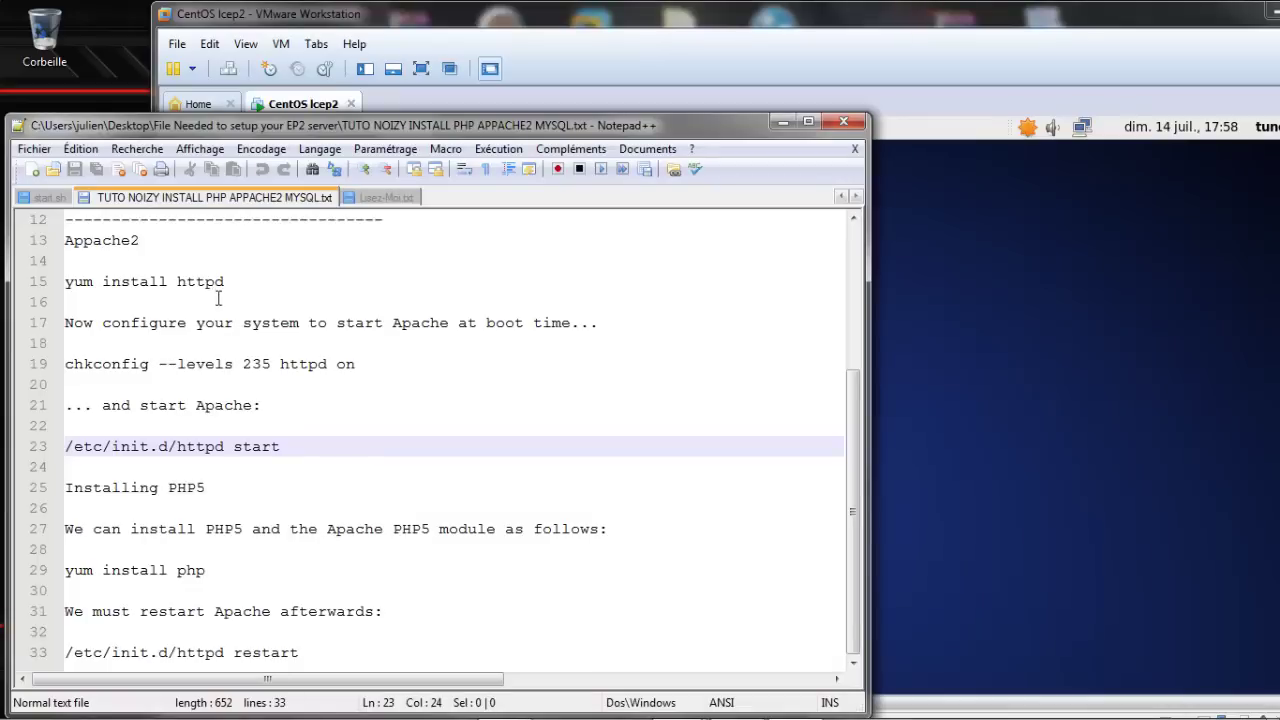
pyautogui.doubleClick(140, 248)
pyautogui.click(203, 250)
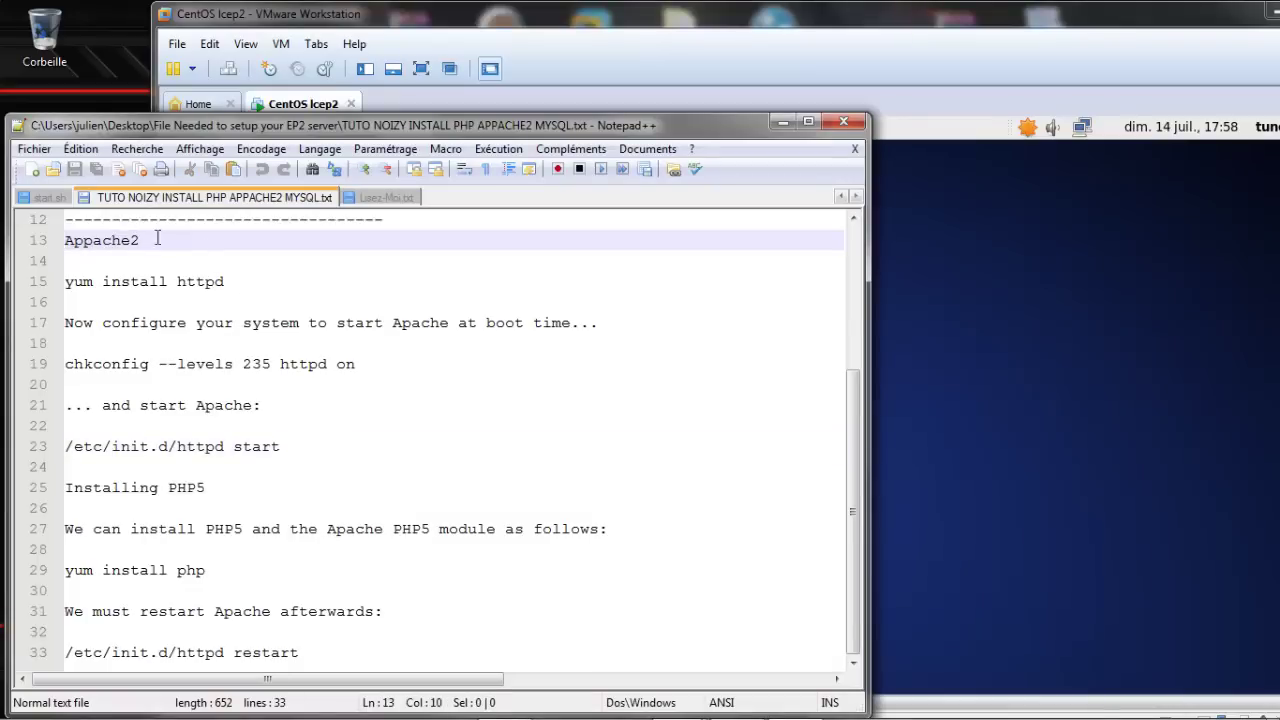
pyautogui.moveTo(257, 282); pyautogui.dragTo(58, 283)
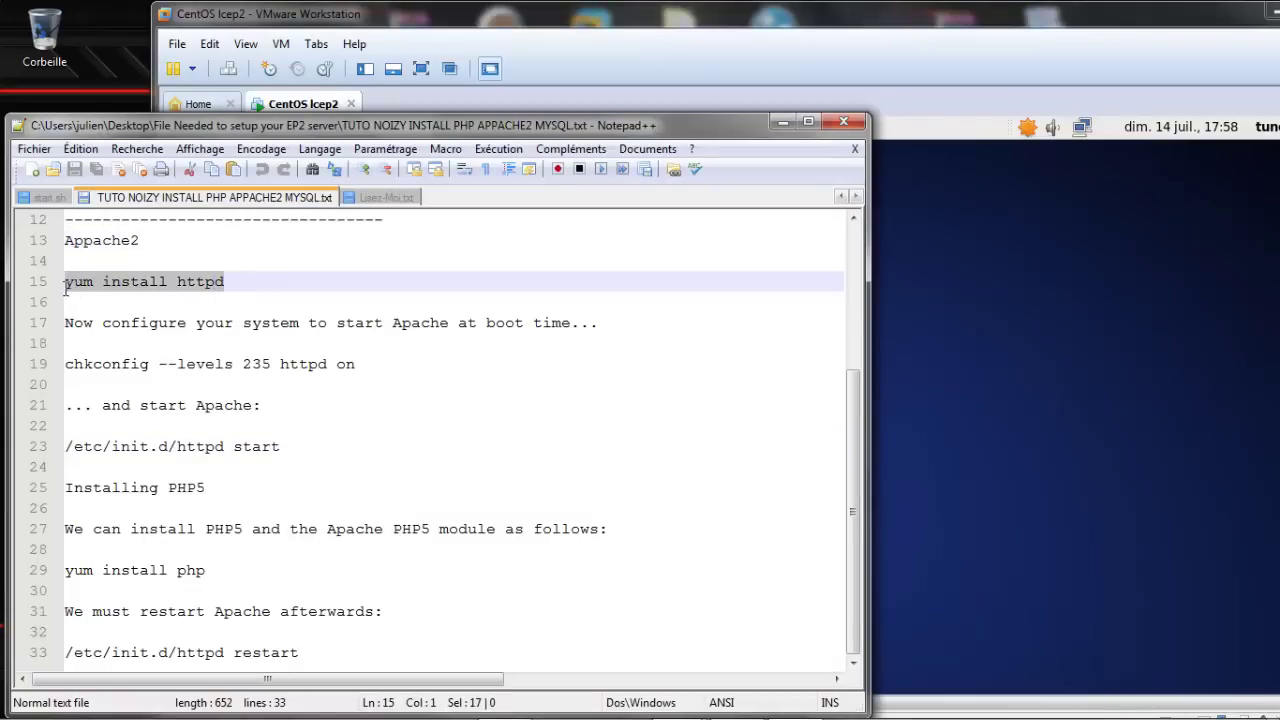
pyautogui.rightClick(101, 282)
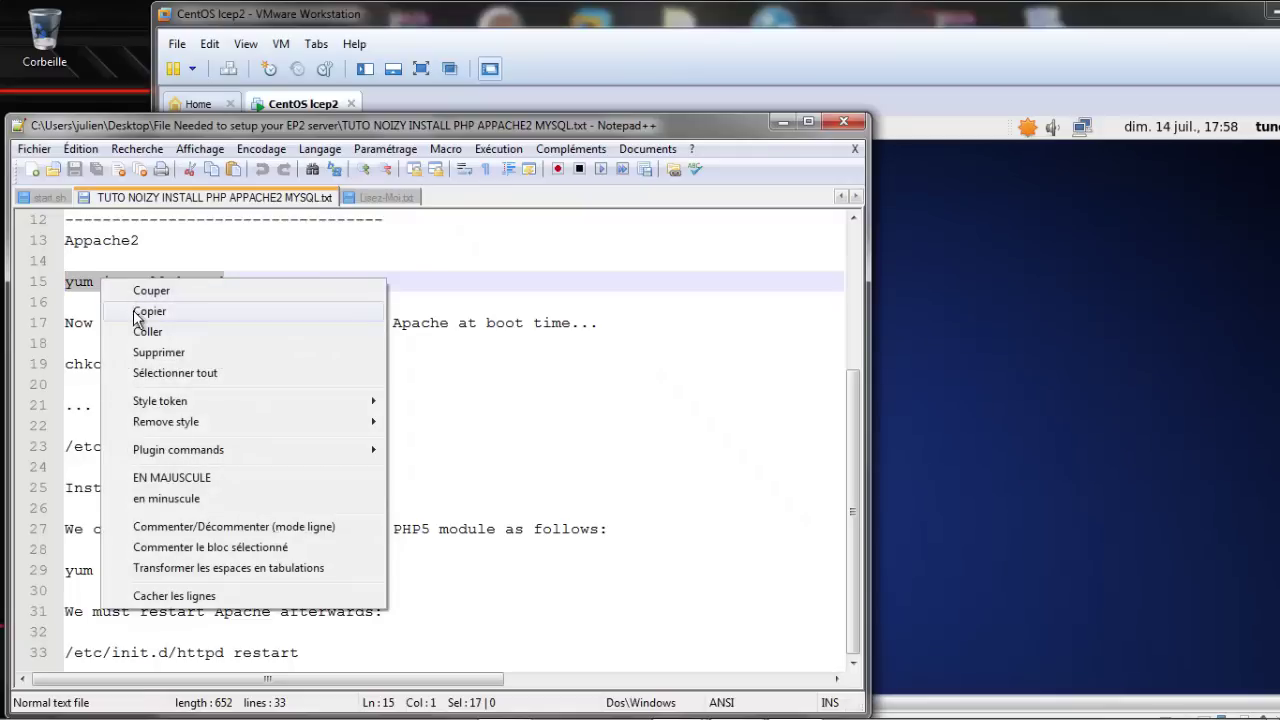
pyautogui.click(140, 311)
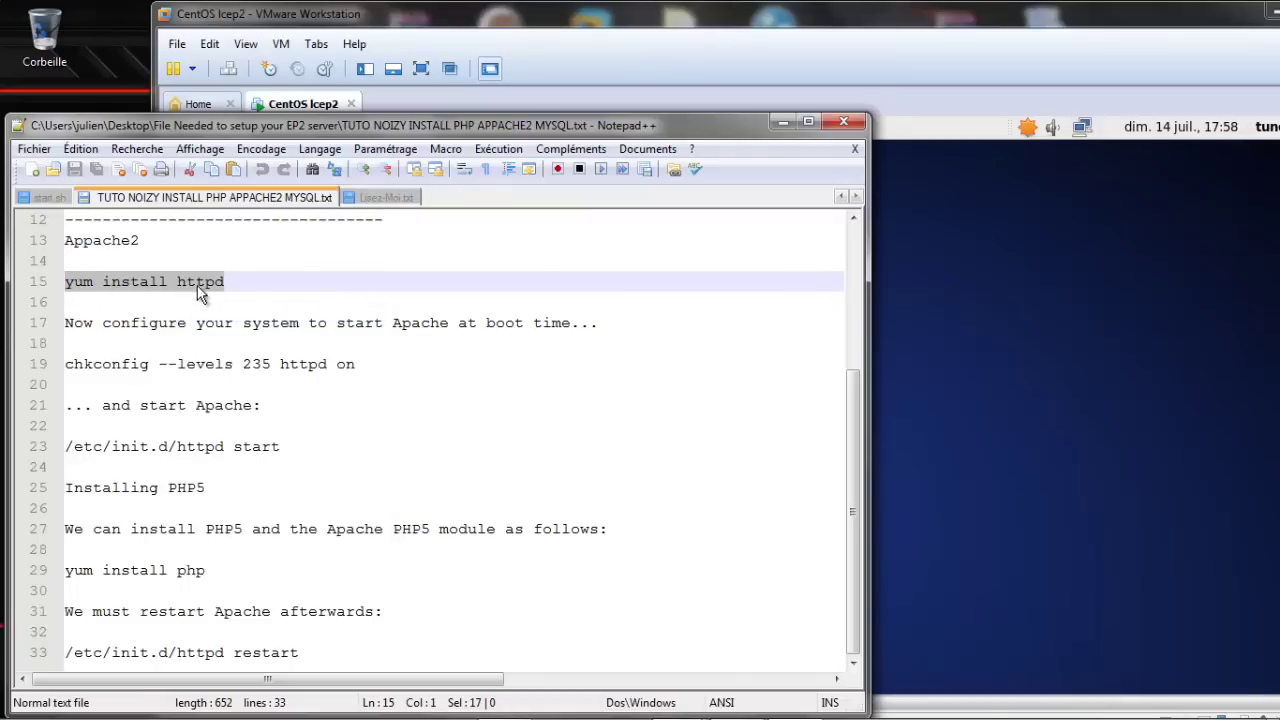
# Step: Paste and run yum install httpd in the CentOS root terminal
pyautogui.click(922, 478)
pyautogui.rightClick(378, 573)
pyautogui.click(470, 583)
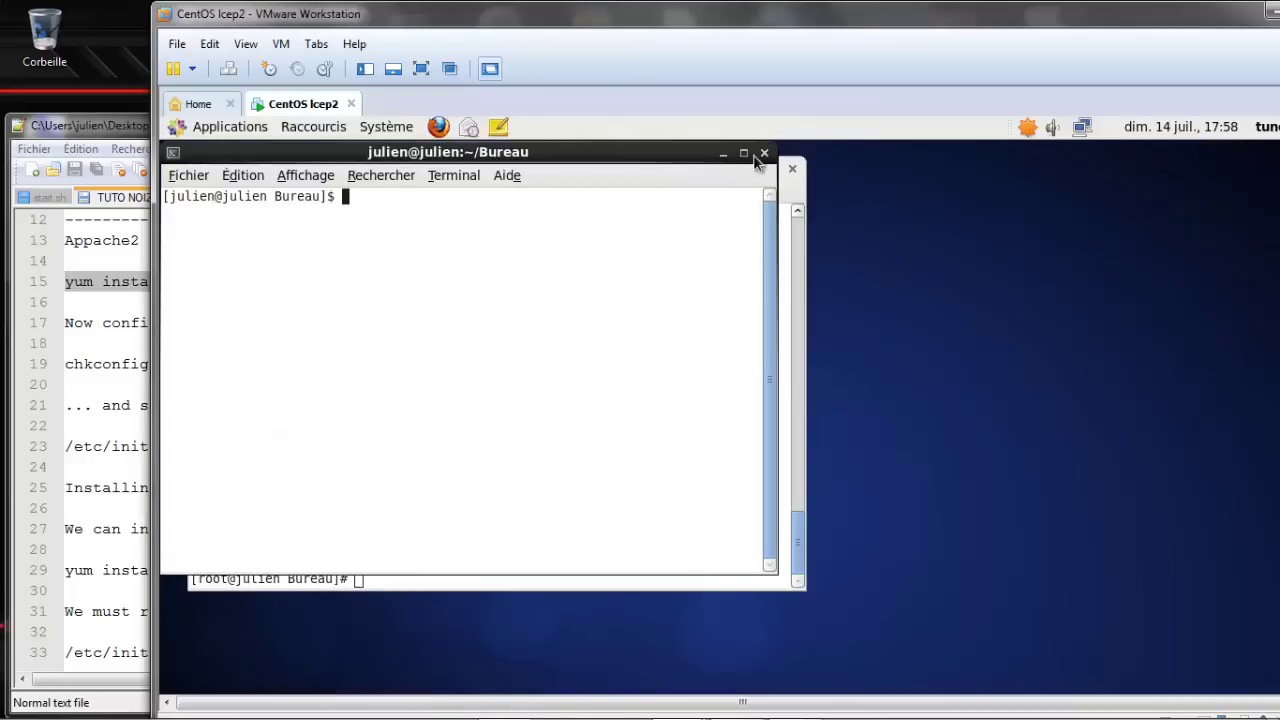
pyautogui.click(764, 152)
pyautogui.rightClick(380, 588)
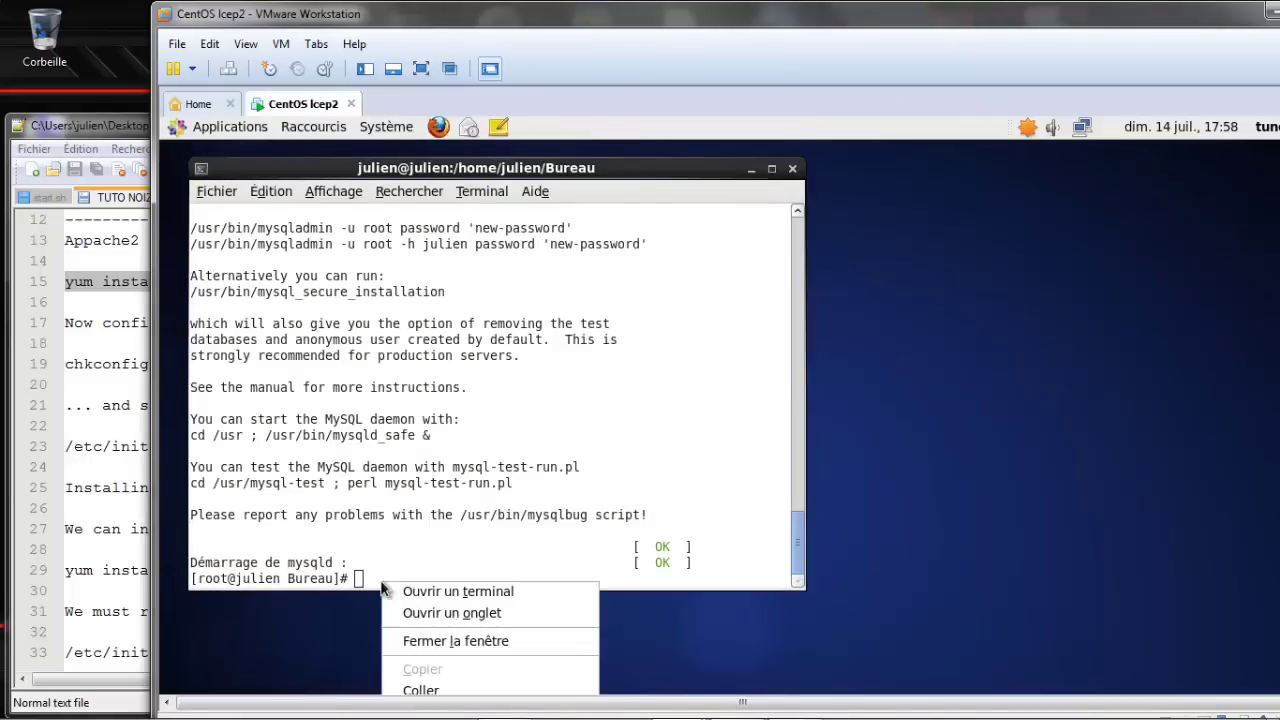
pyautogui.click(420, 688)
pyautogui.press('Return')
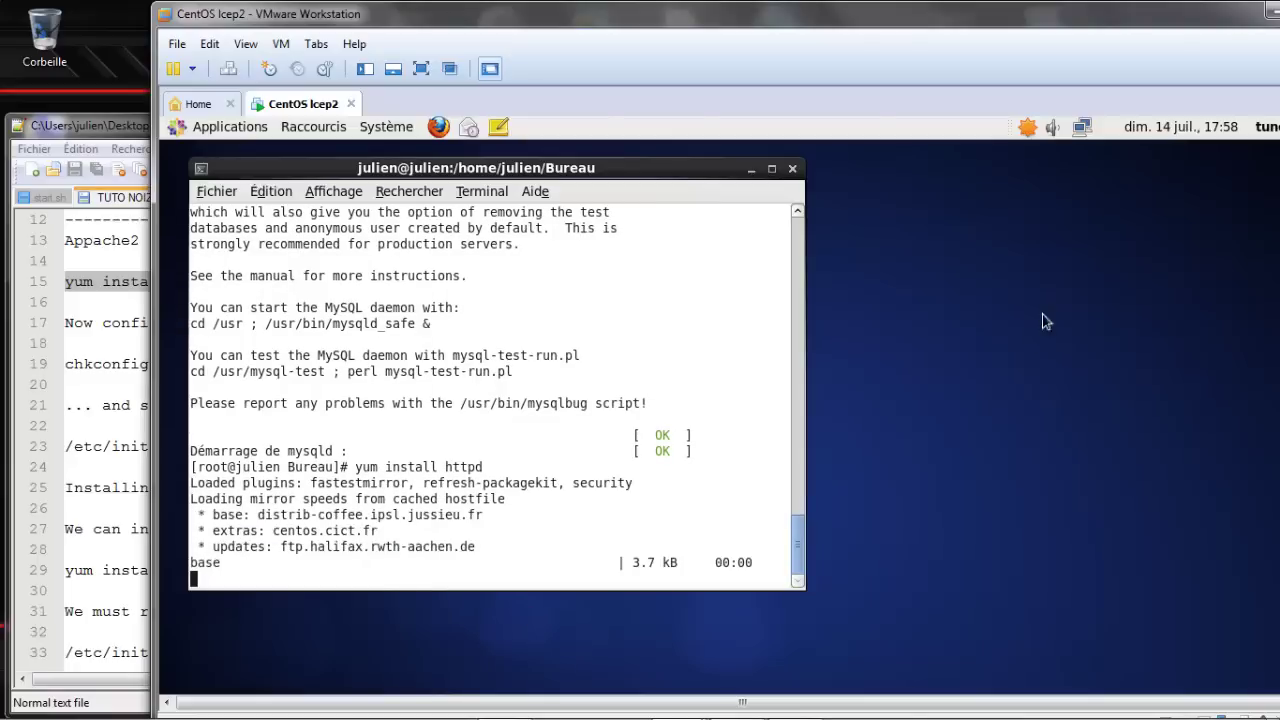
pyautogui.moveTo(1048, 24); pyautogui.dragTo(960, 30)
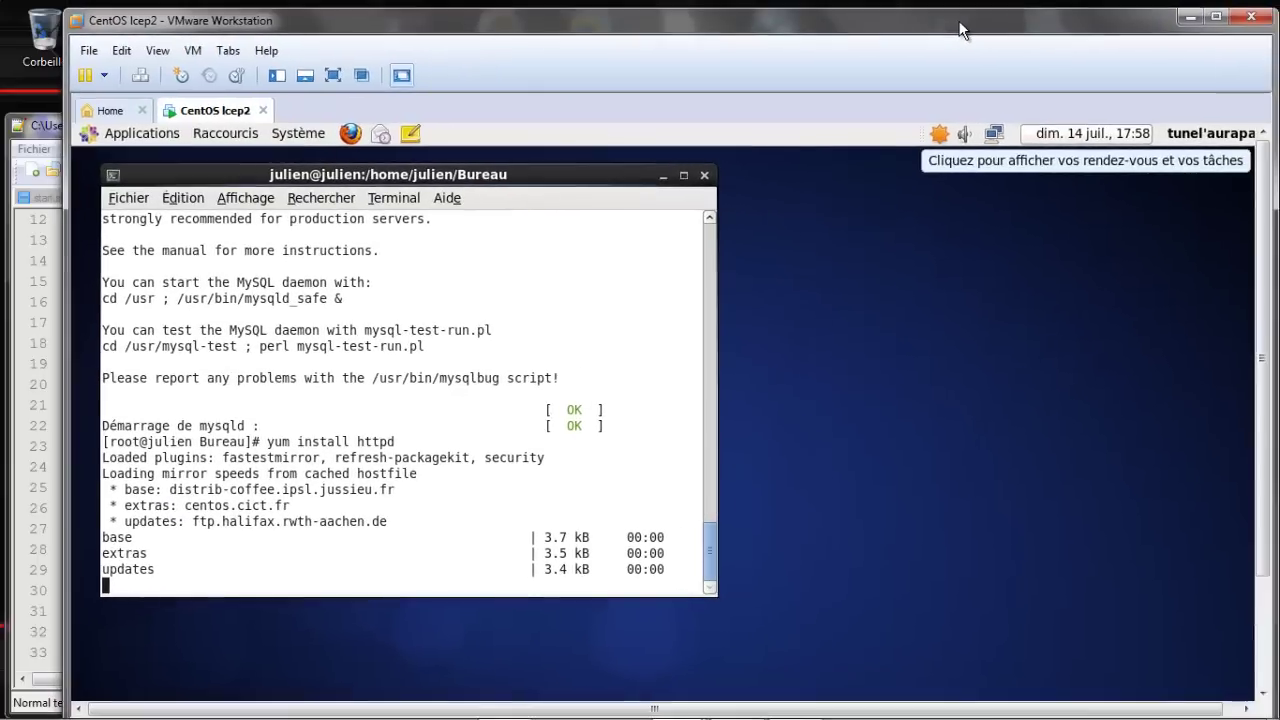
pyautogui.moveTo(60, 8); pyautogui.dragTo(260, 21)
pyautogui.moveTo(1262, 254); pyautogui.dragTo(1262, 270)
pyautogui.moveTo(705, 31); pyautogui.dragTo(713, 33)
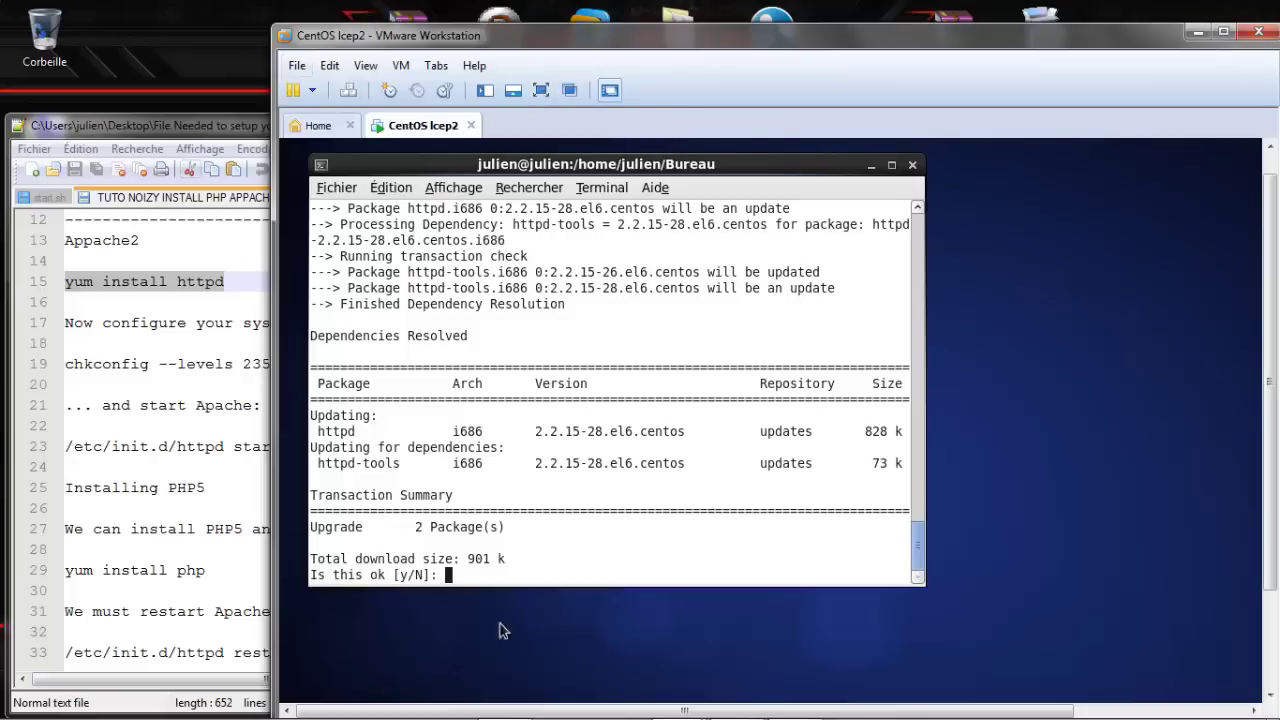
# Step: Confirm the httpd update with y, then paste and run chkconfig --levels 235 httpd on
pyautogui.write('y')
pyautogui.press('Return')
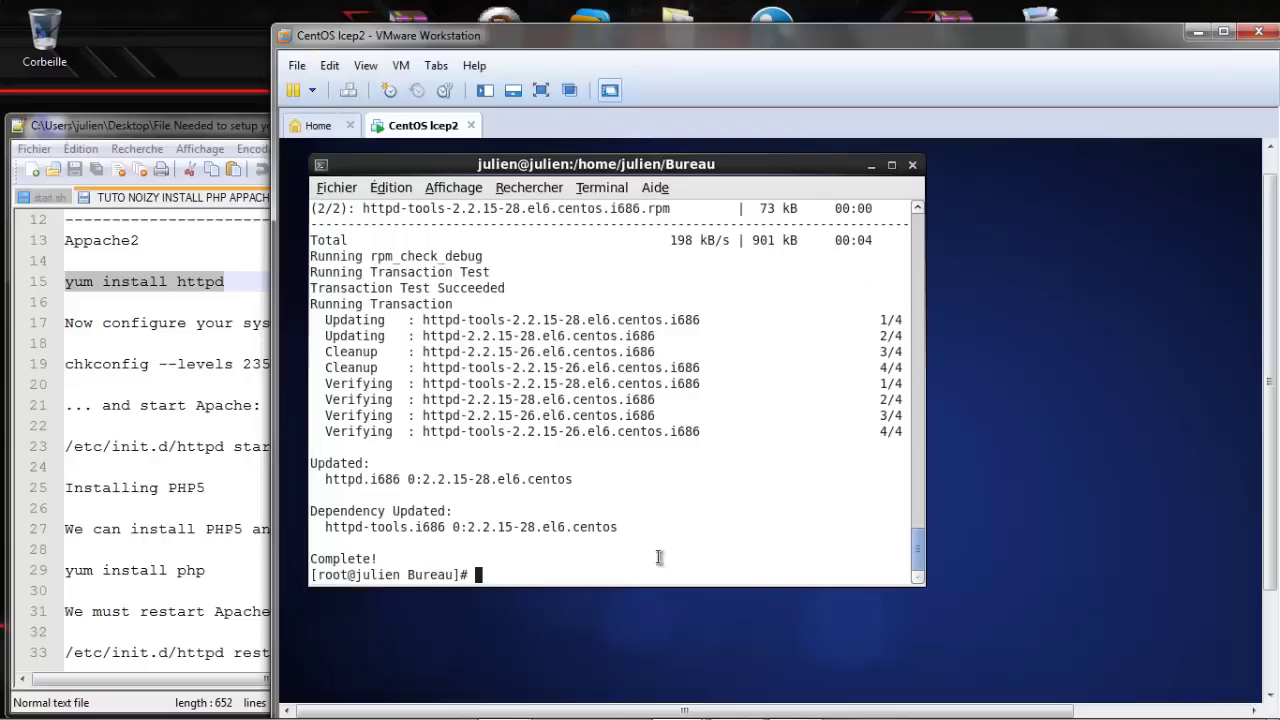
pyautogui.click(175, 364)
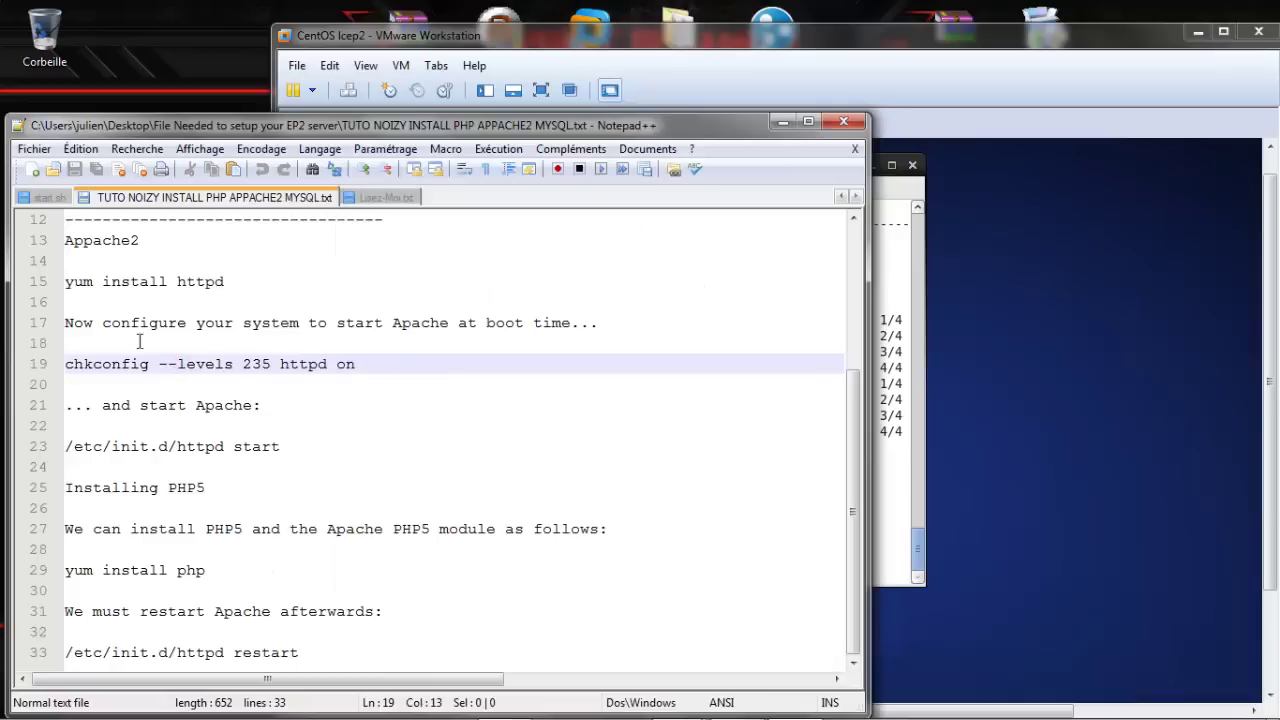
pyautogui.moveTo(392, 322); pyautogui.dragTo(515, 322)
pyautogui.moveTo(368, 364); pyautogui.dragTo(62, 364)
pyautogui.rightClick(79, 364)
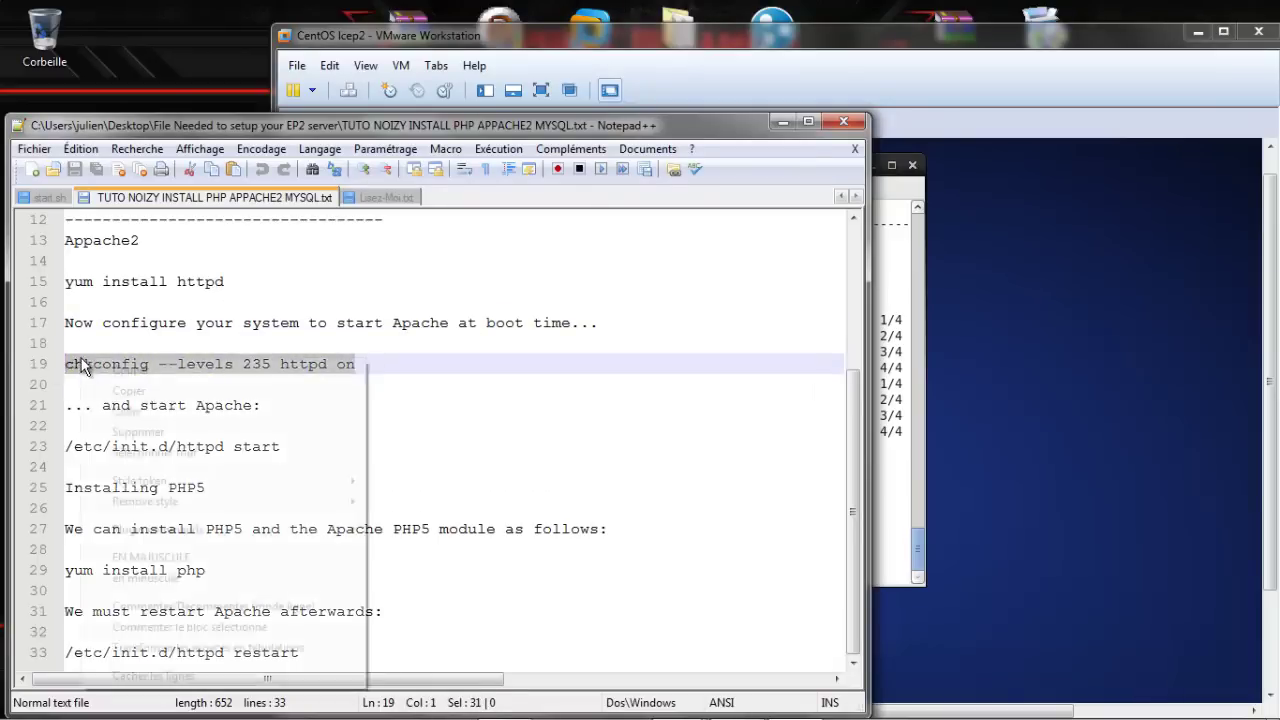
pyautogui.click(129, 391)
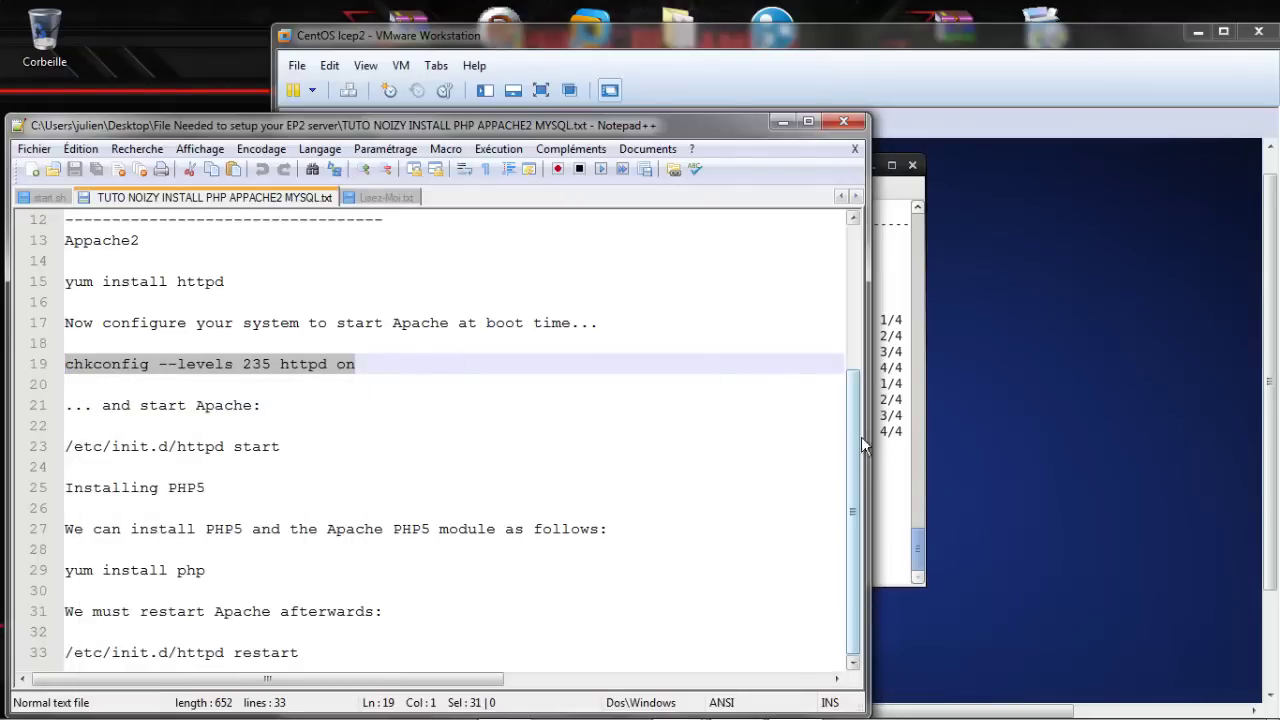
pyautogui.click(903, 572)
pyautogui.rightClick(502, 580)
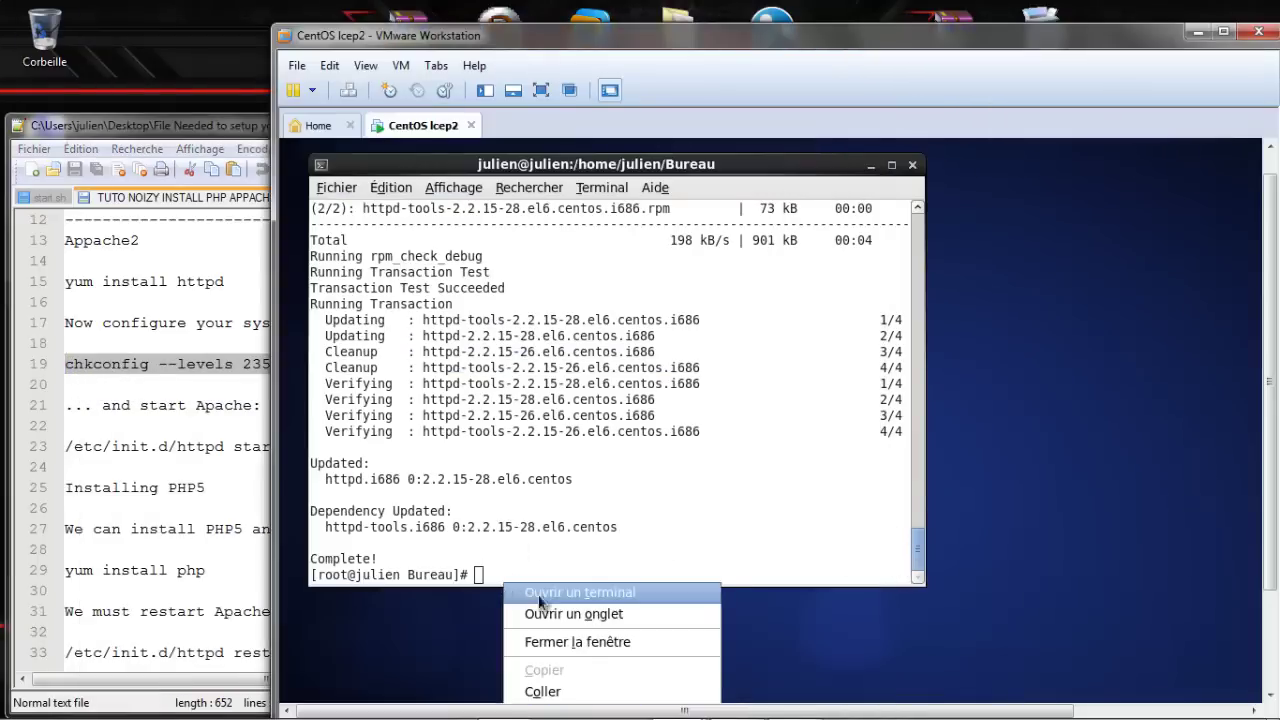
pyautogui.click(566, 687)
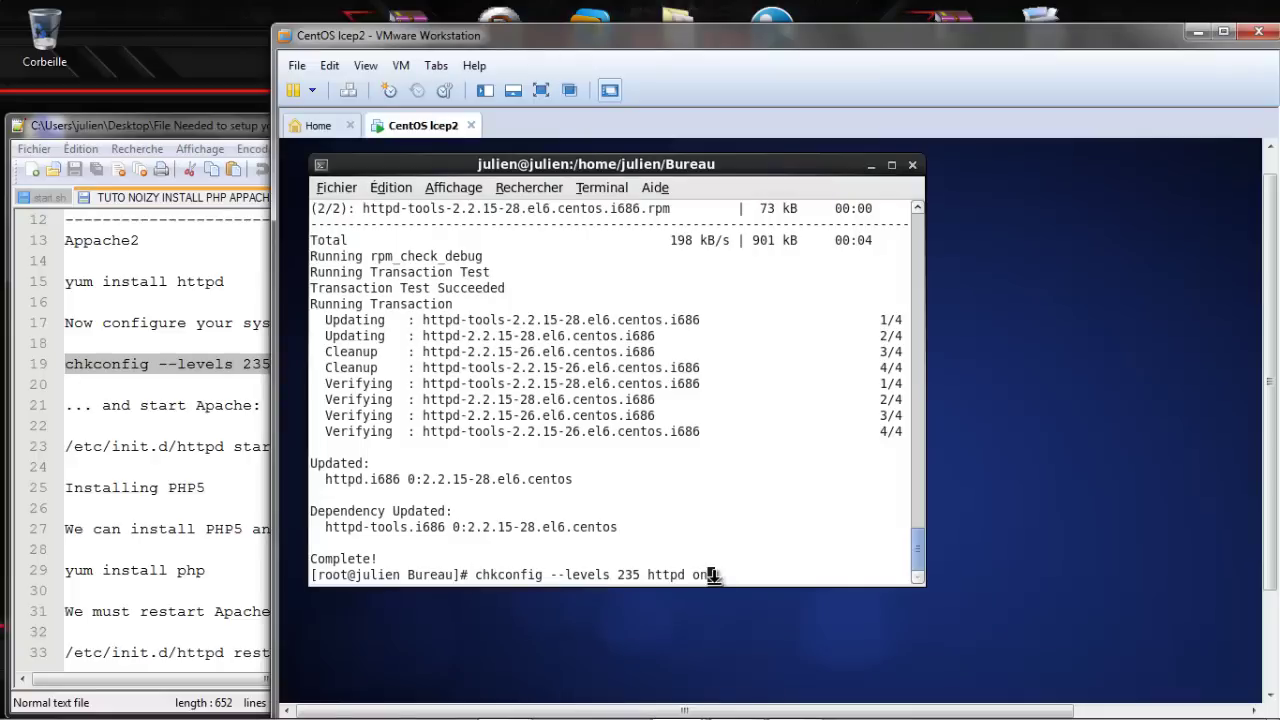
pyautogui.press('Return')
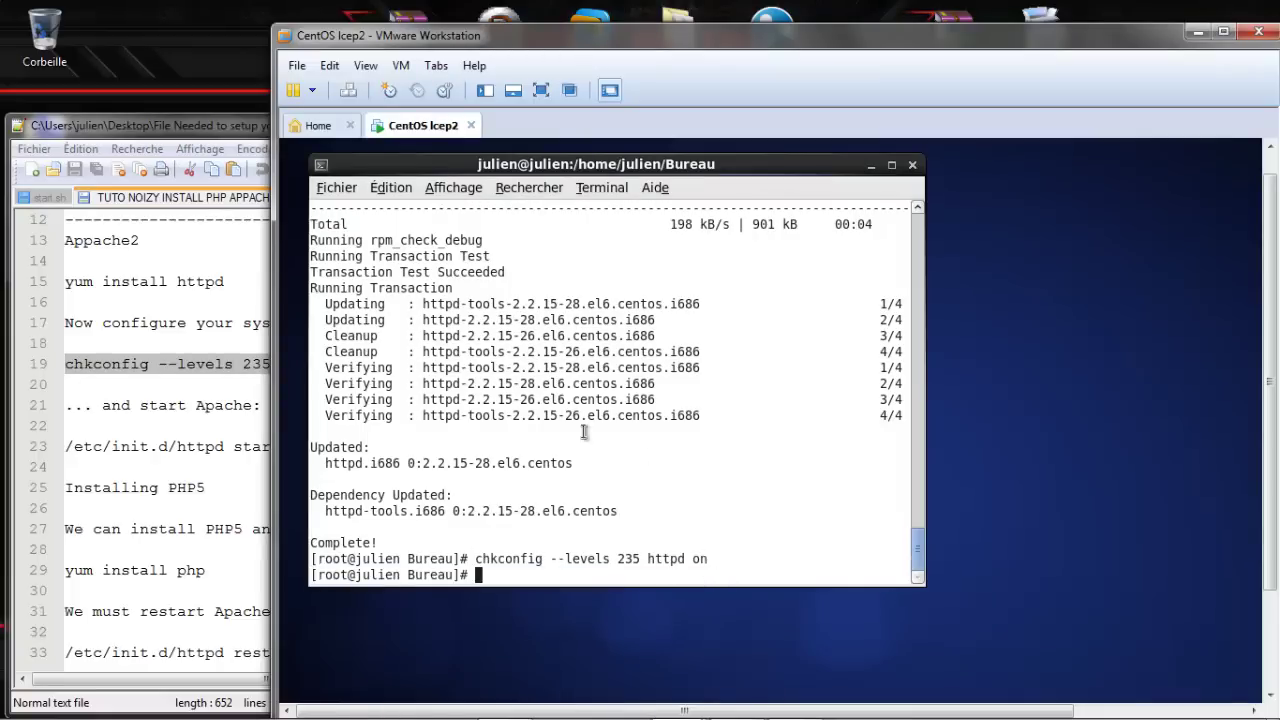
# Step: Copy /etc/init.d/httpd start from line 23 and run it in the guest terminal
pyautogui.moveTo(413, 167); pyautogui.dragTo(427, 161)
pyautogui.click(256, 197)
pyautogui.moveTo(304, 453); pyautogui.dragTo(50, 455)
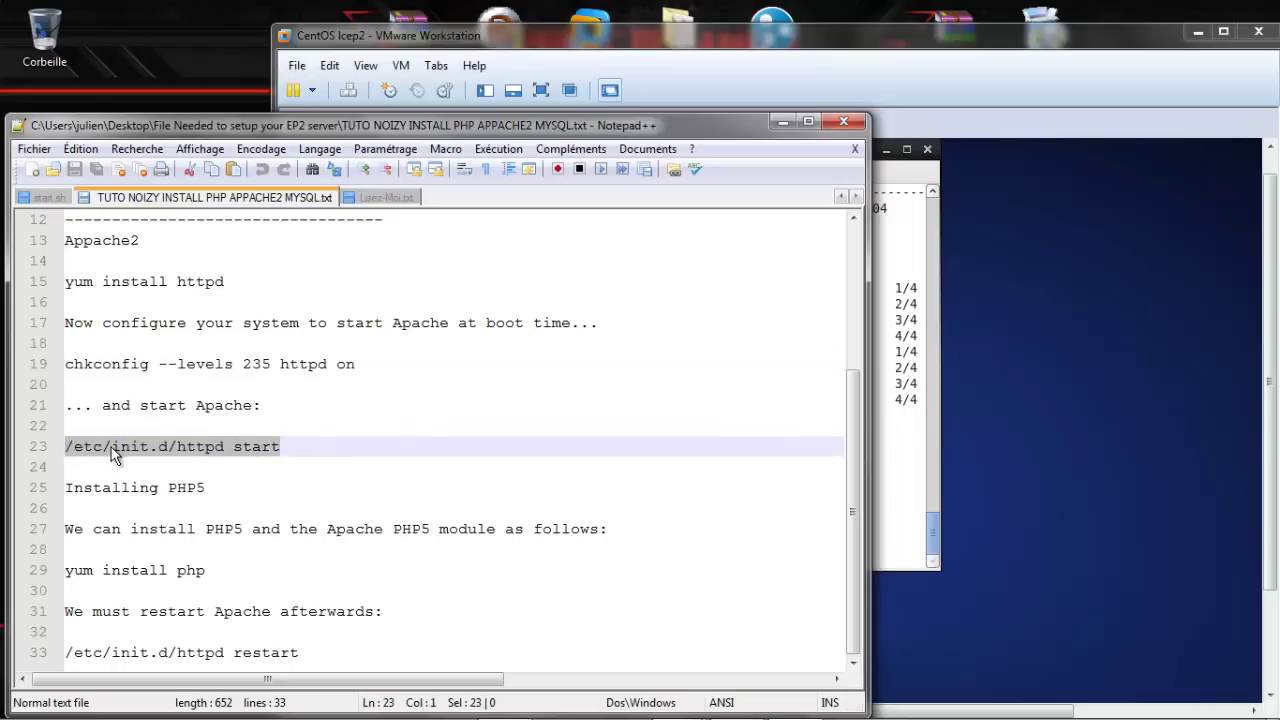
pyautogui.rightClick(113, 455)
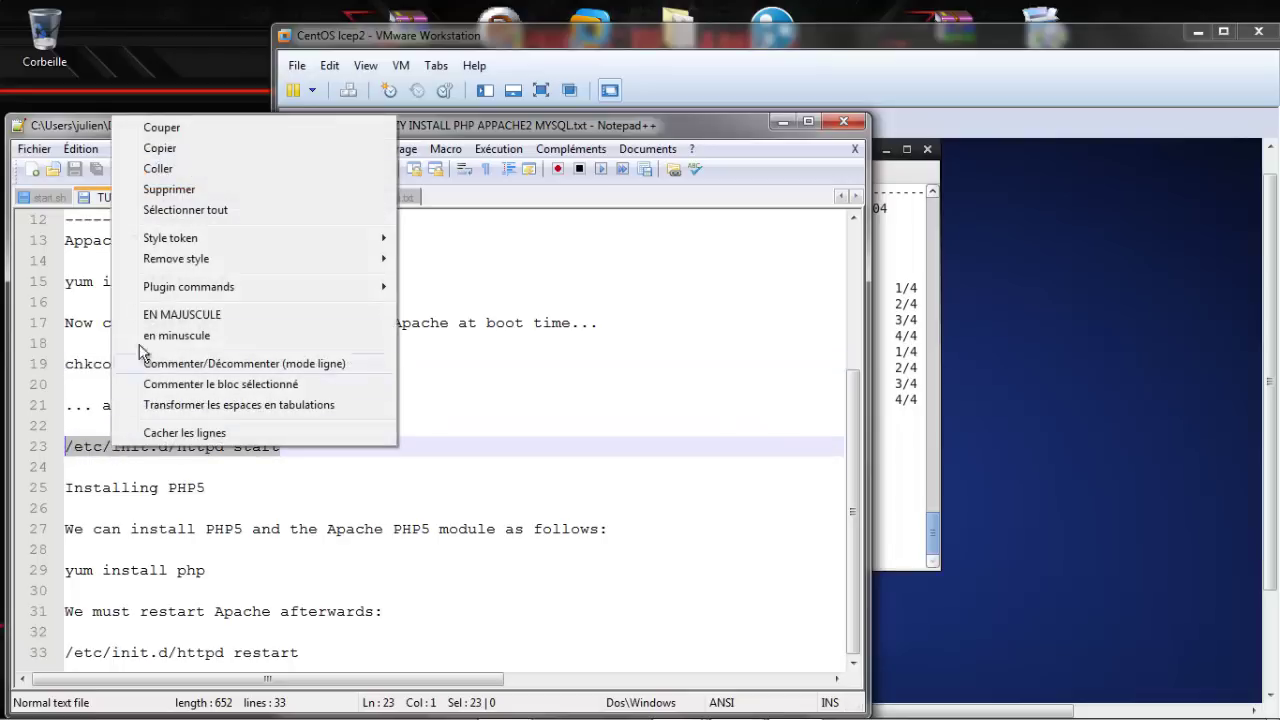
pyautogui.click(162, 149)
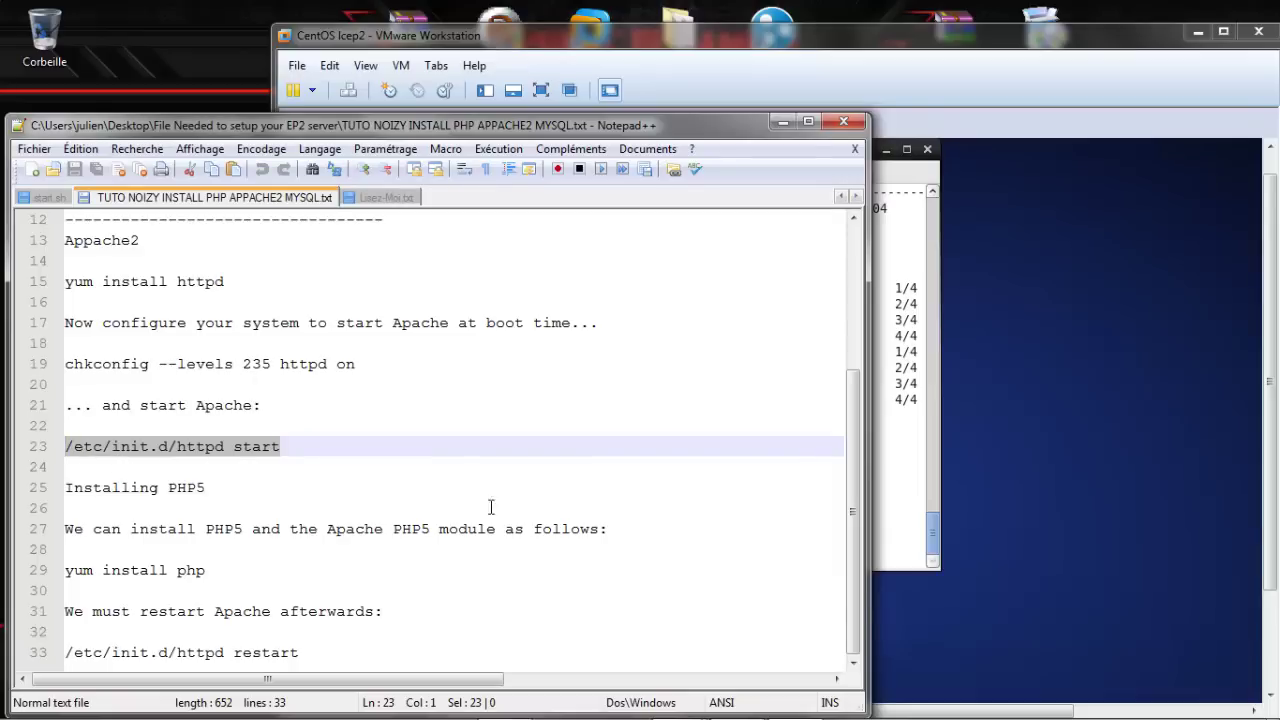
pyautogui.click(920, 562)
pyautogui.rightClick(703, 557)
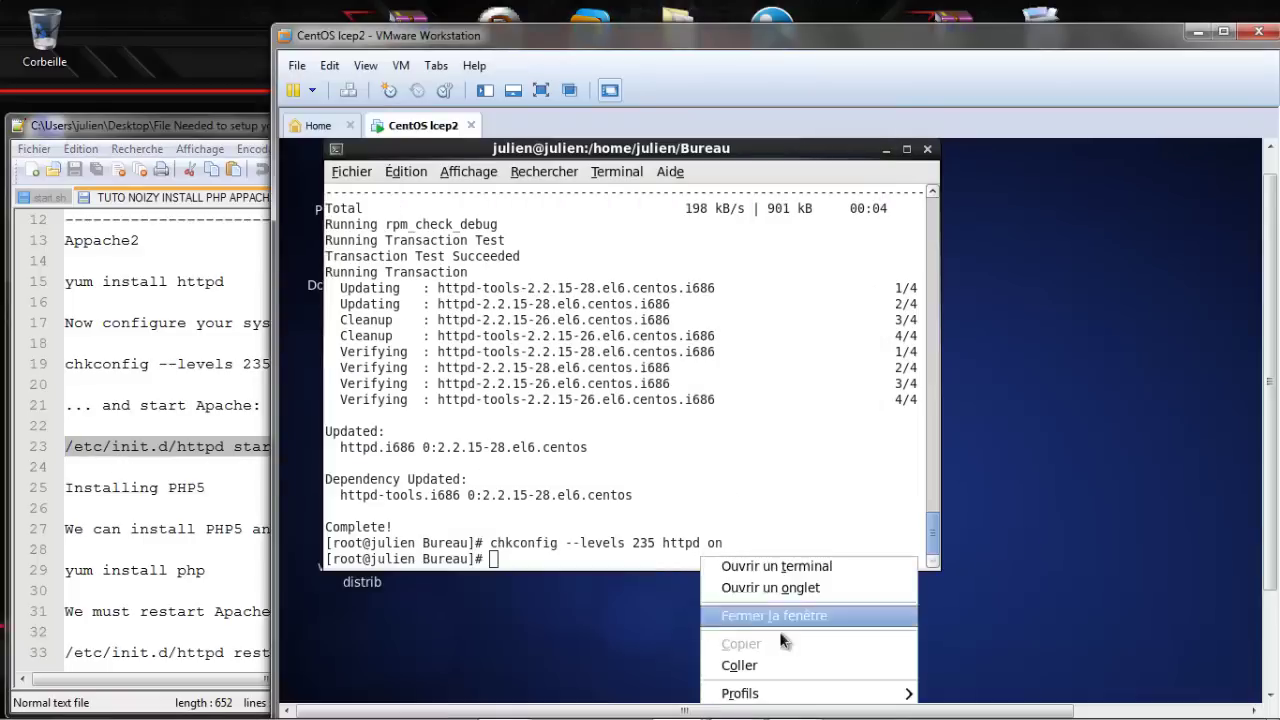
pyautogui.click(770, 665)
pyautogui.press('Return')
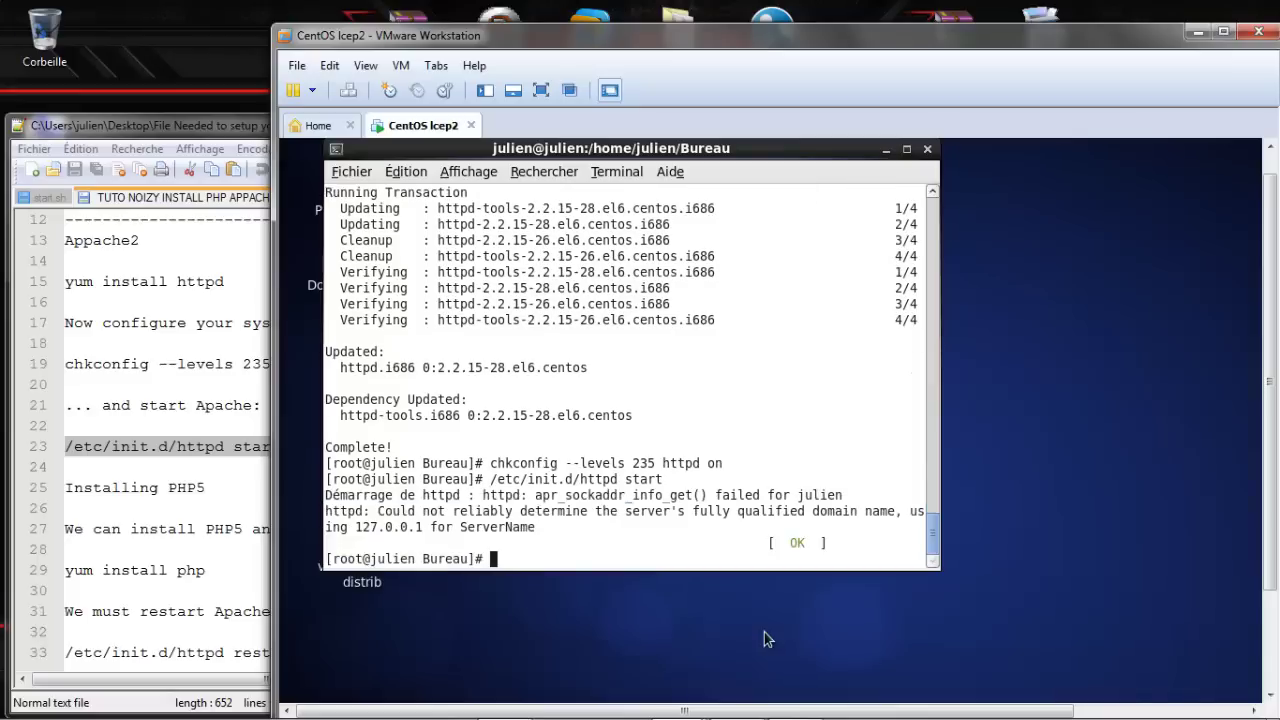
# Step: Copy the yum install php command from line 29 of the notes
pyautogui.click(144, 536)
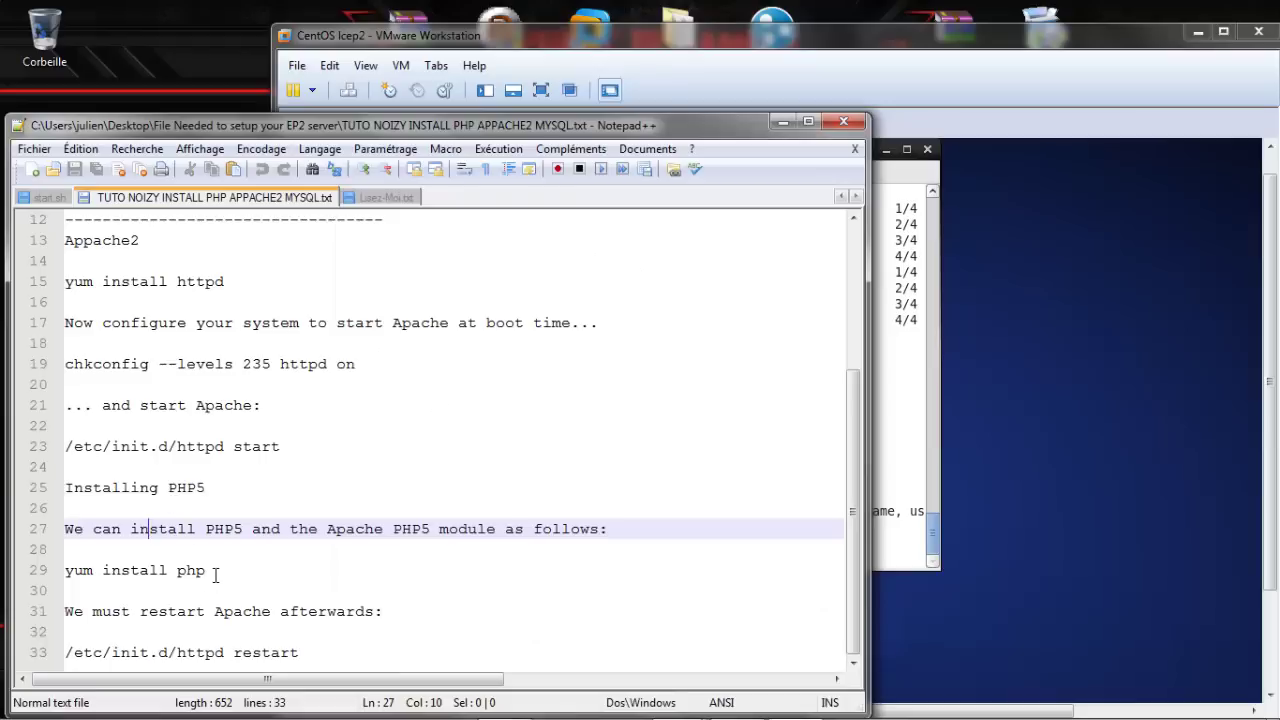
pyautogui.click(467, 529)
pyautogui.moveTo(216, 577); pyautogui.dragTo(52, 585)
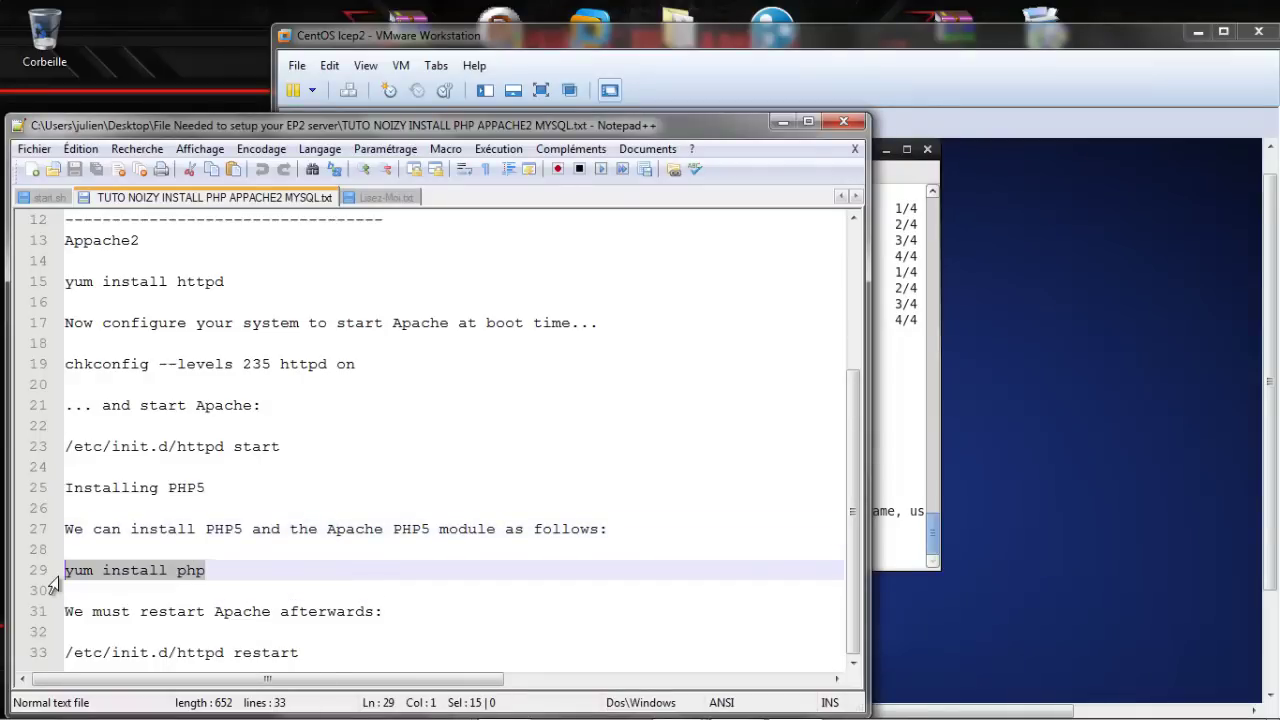
pyautogui.rightClick(130, 568)
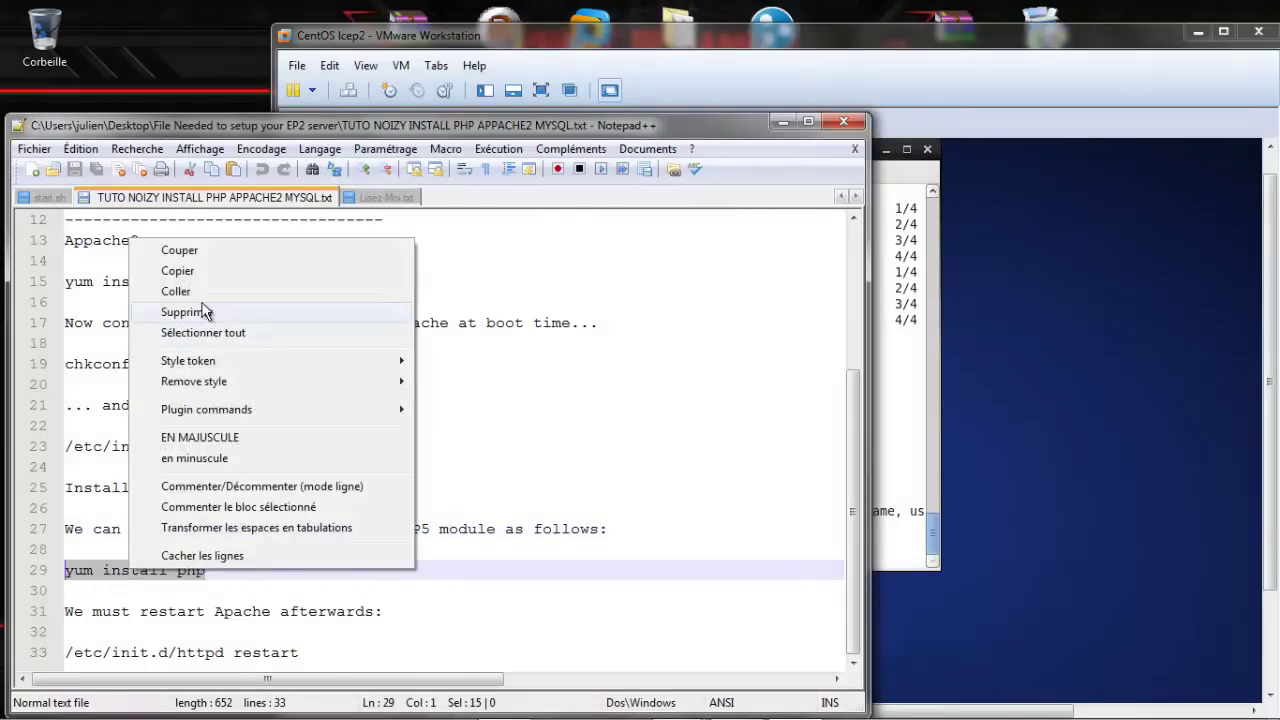
pyautogui.click(207, 272)
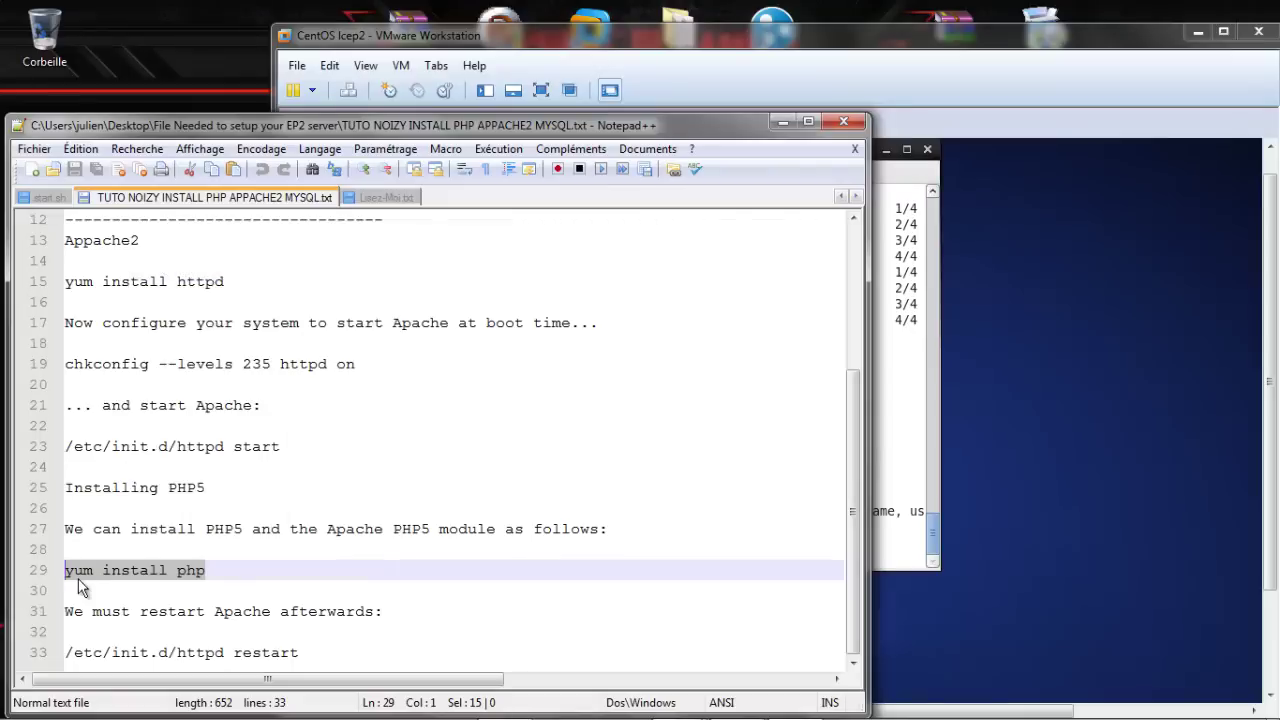
pyautogui.click(117, 575)
# Step: Run yum install php in the guest terminal and confirm the three packages with y
pyautogui.click(891, 543)
pyautogui.rightClick(672, 553)
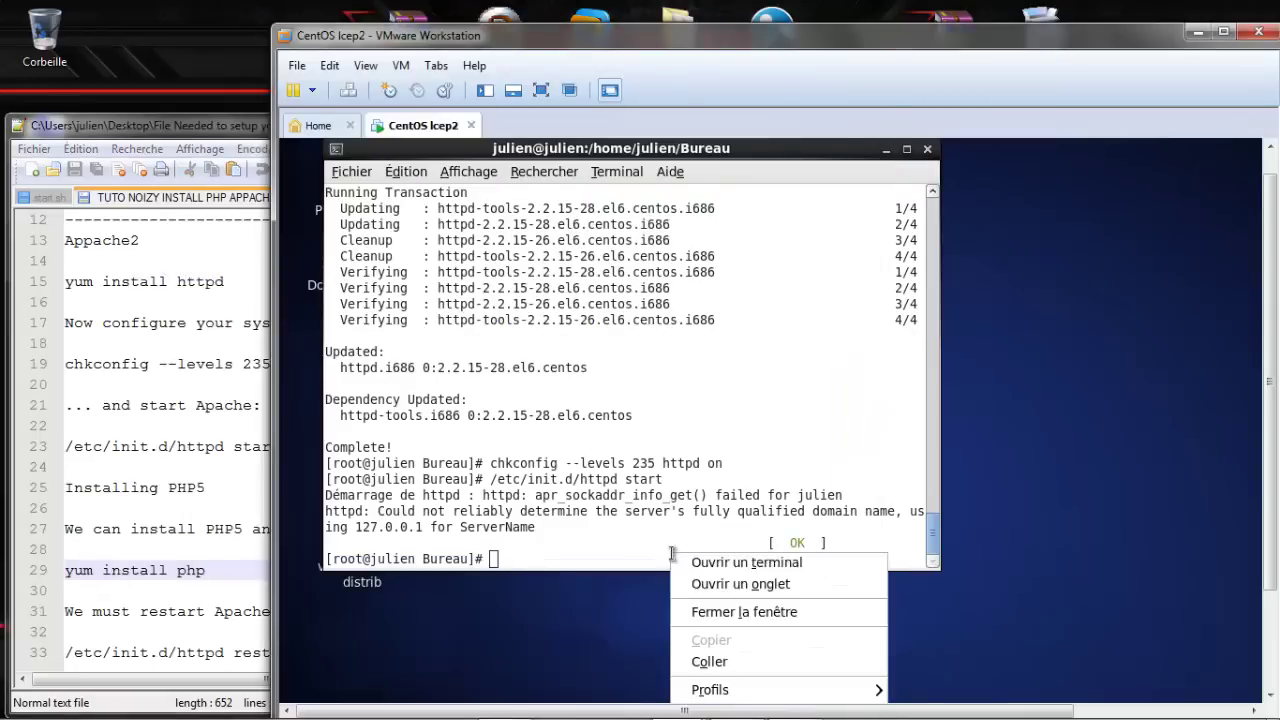
pyautogui.click(712, 662)
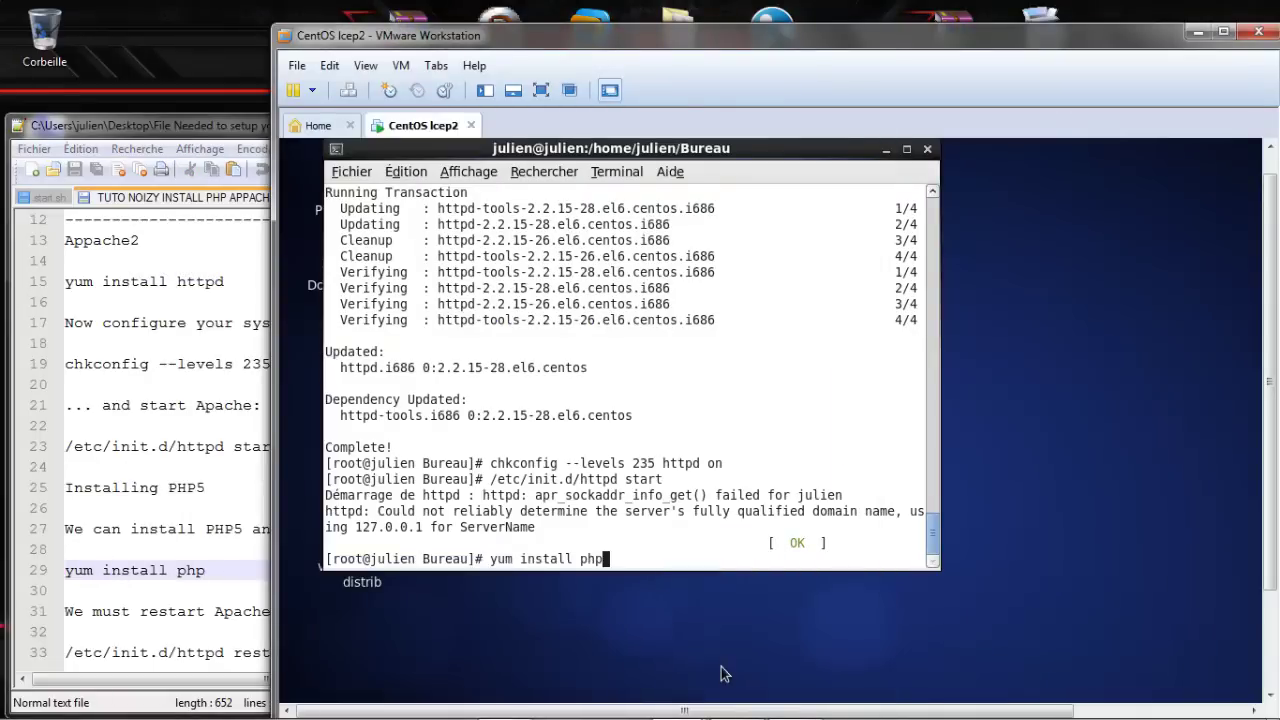
pyautogui.press('Return')
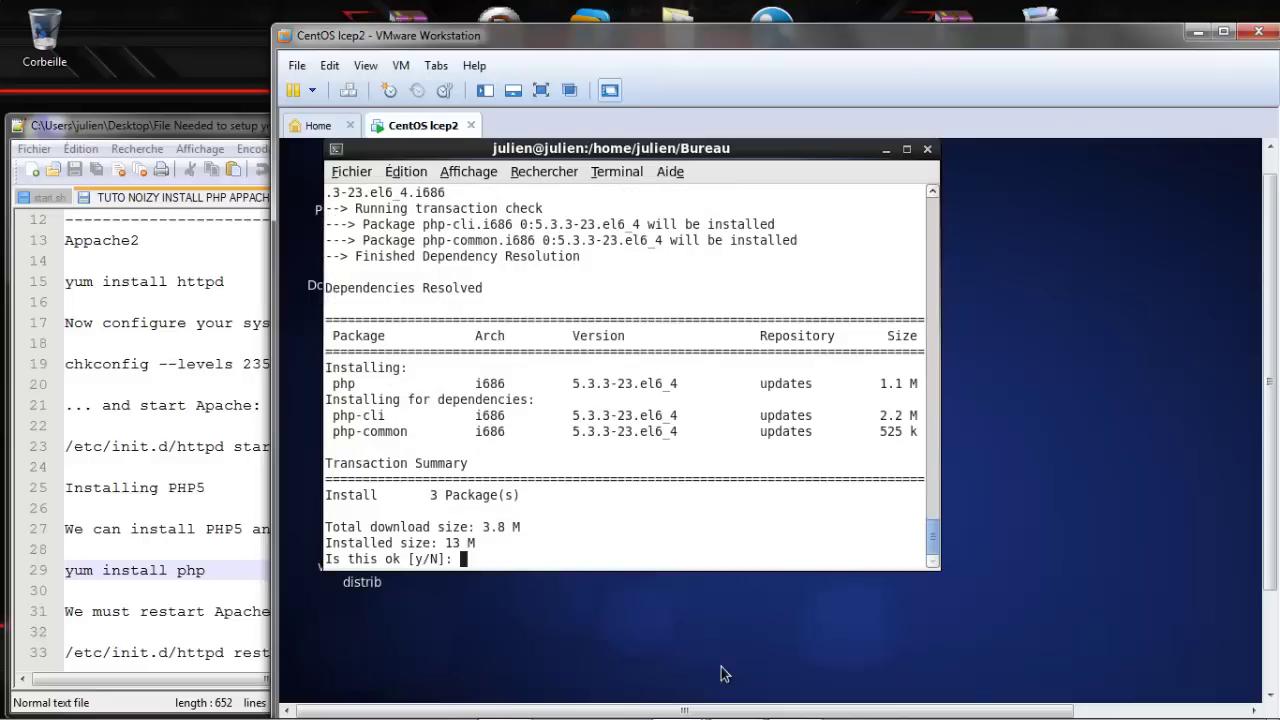
pyautogui.write('y')
pyautogui.press('Return')
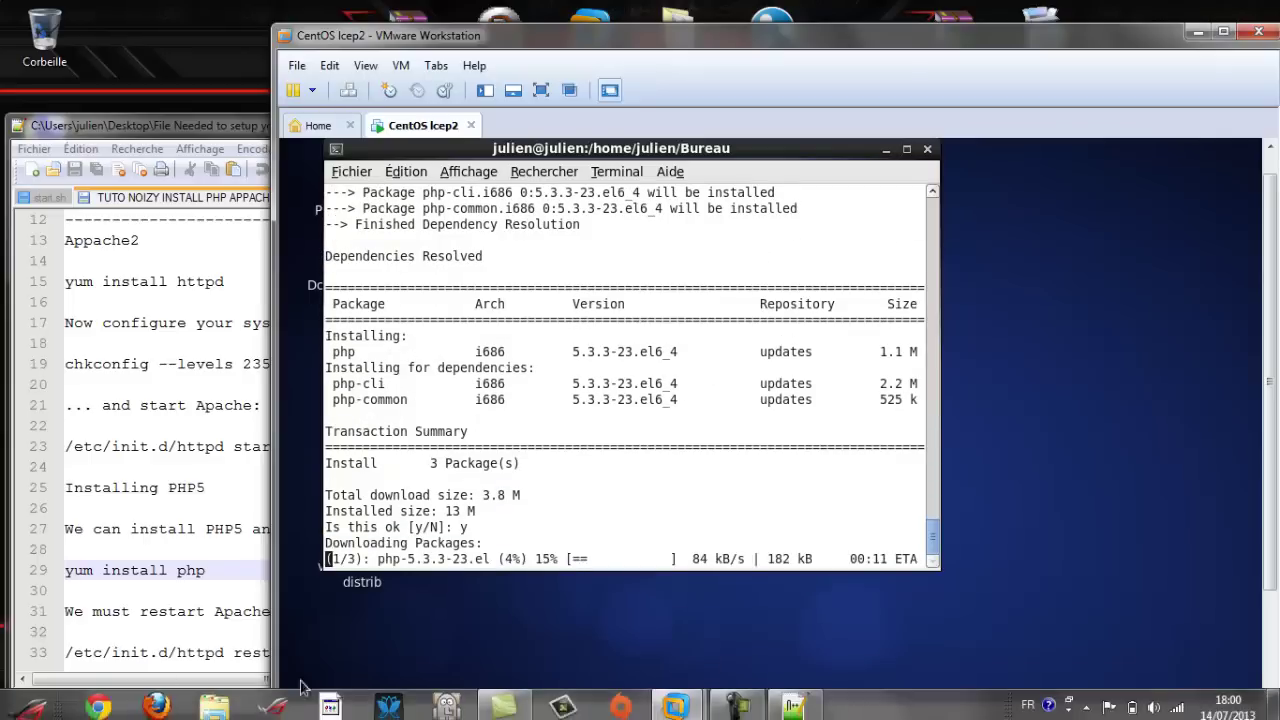
pyautogui.click(741, 708)
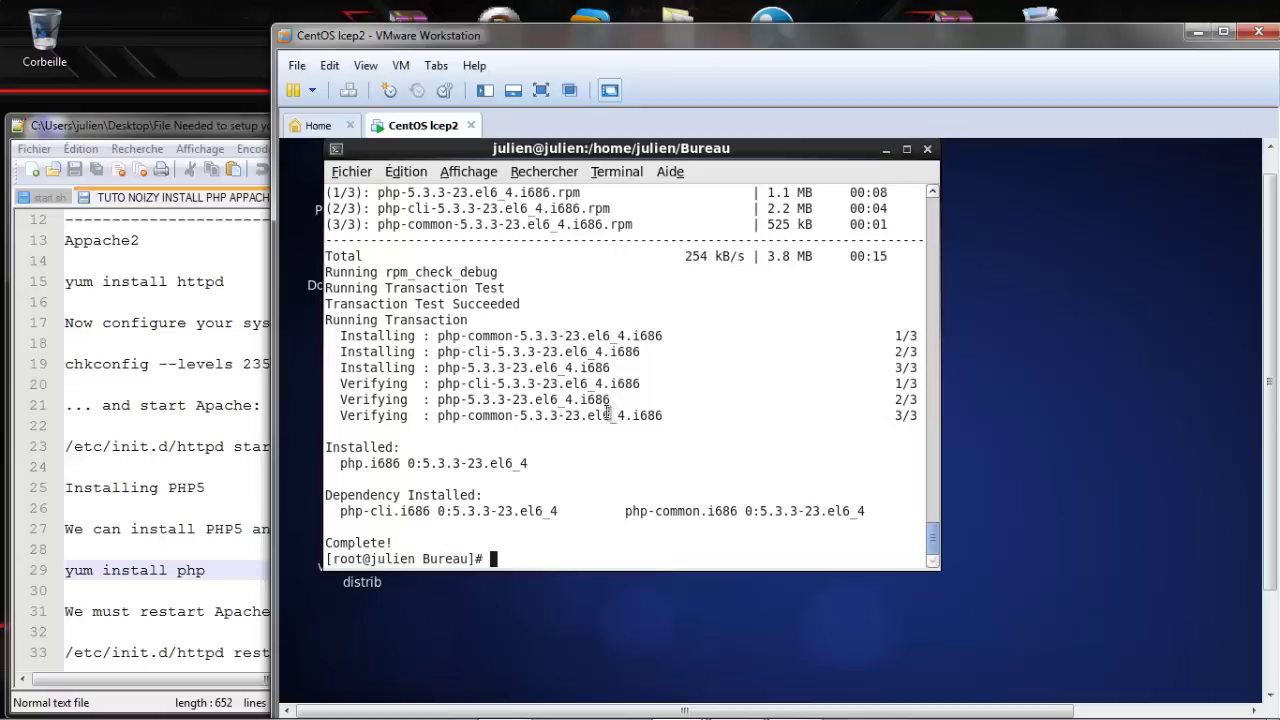
pyautogui.click(102, 630)
# Step: Copy /etc/init.d/httpd restart from line 33 and run it in the guest terminal
pyautogui.moveTo(300, 652); pyautogui.dragTo(66, 652)
pyautogui.hotkey('ctrl', 'c')
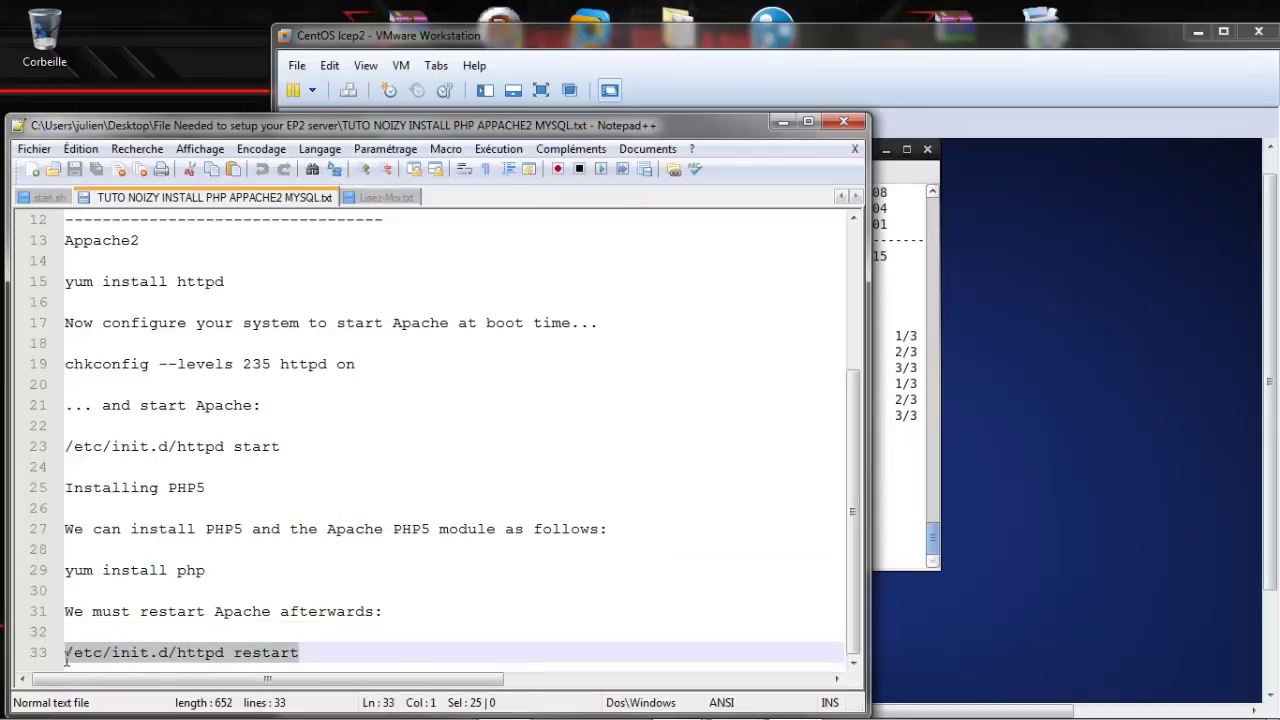
pyautogui.rightClick(94, 651)
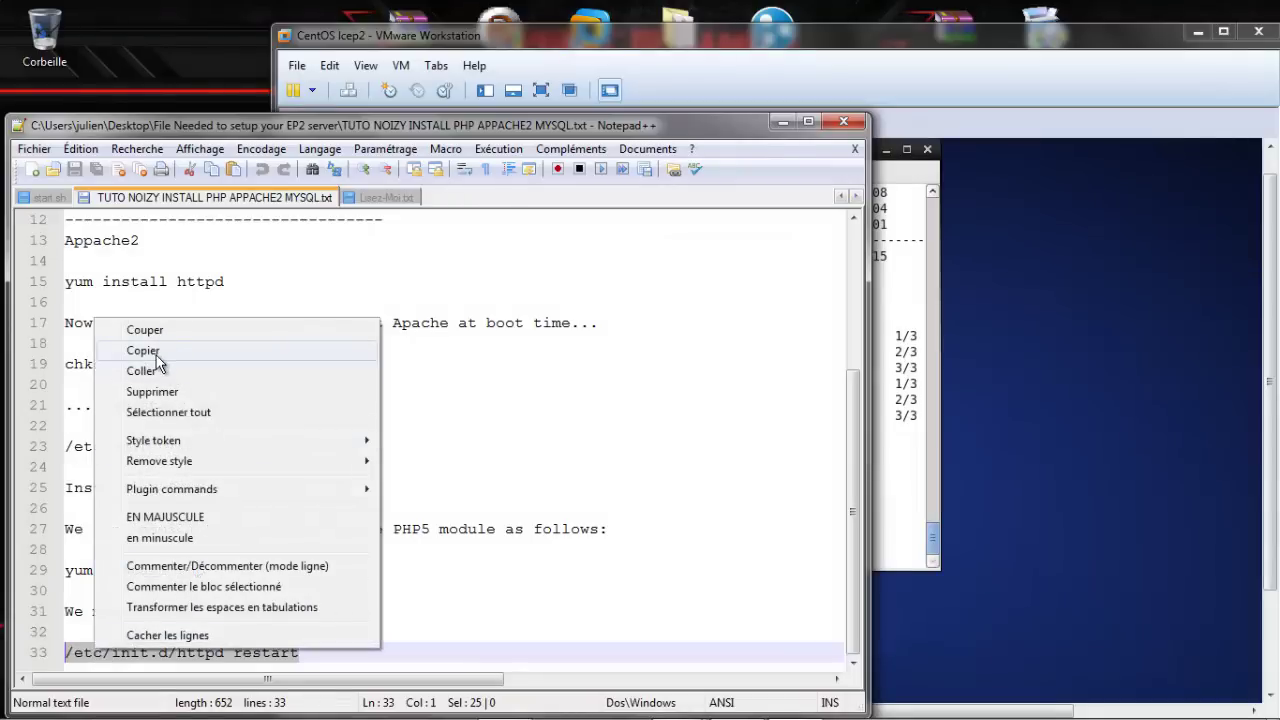
pyautogui.click(160, 352)
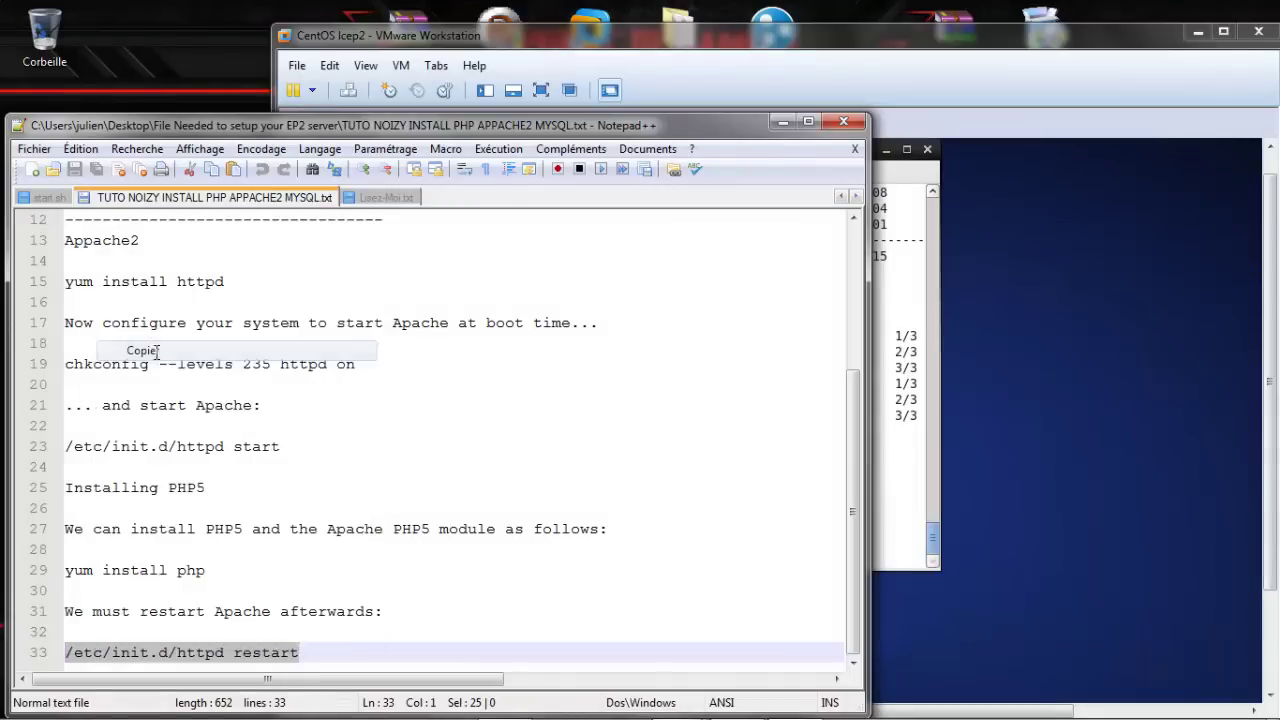
pyautogui.click(78, 632)
pyautogui.click(916, 416)
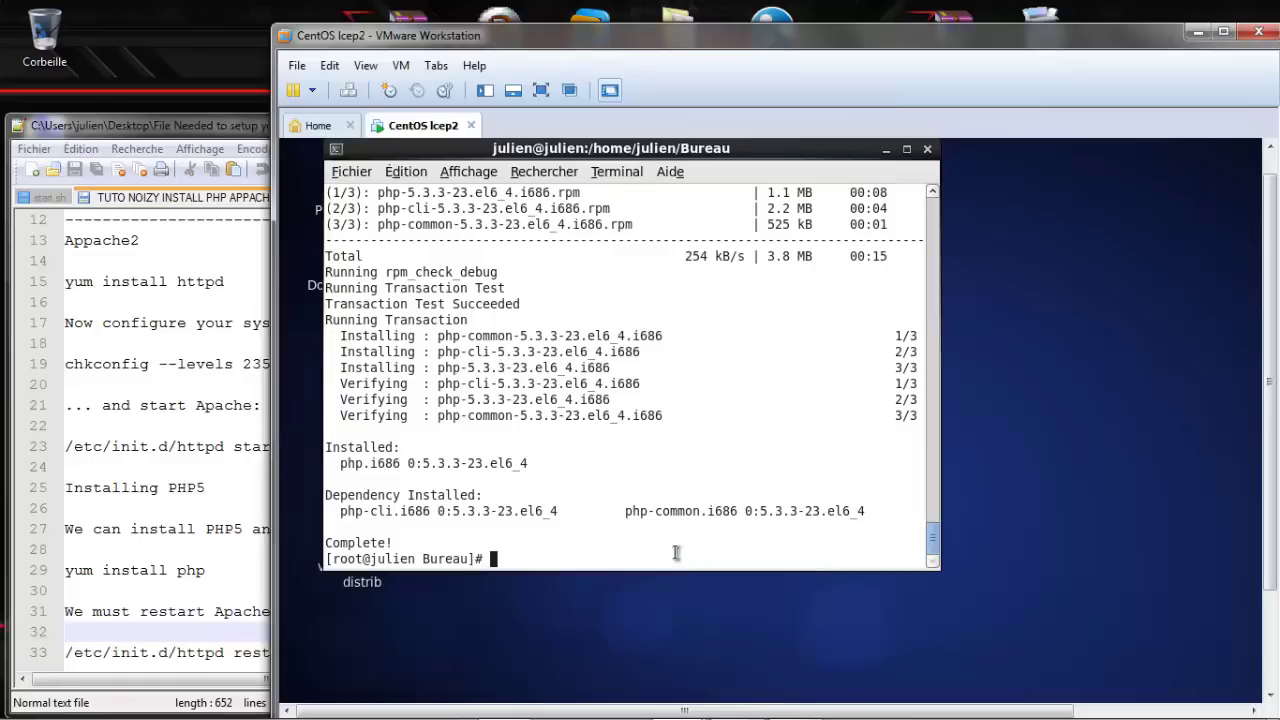
pyautogui.rightClick(622, 556)
pyautogui.click(674, 660)
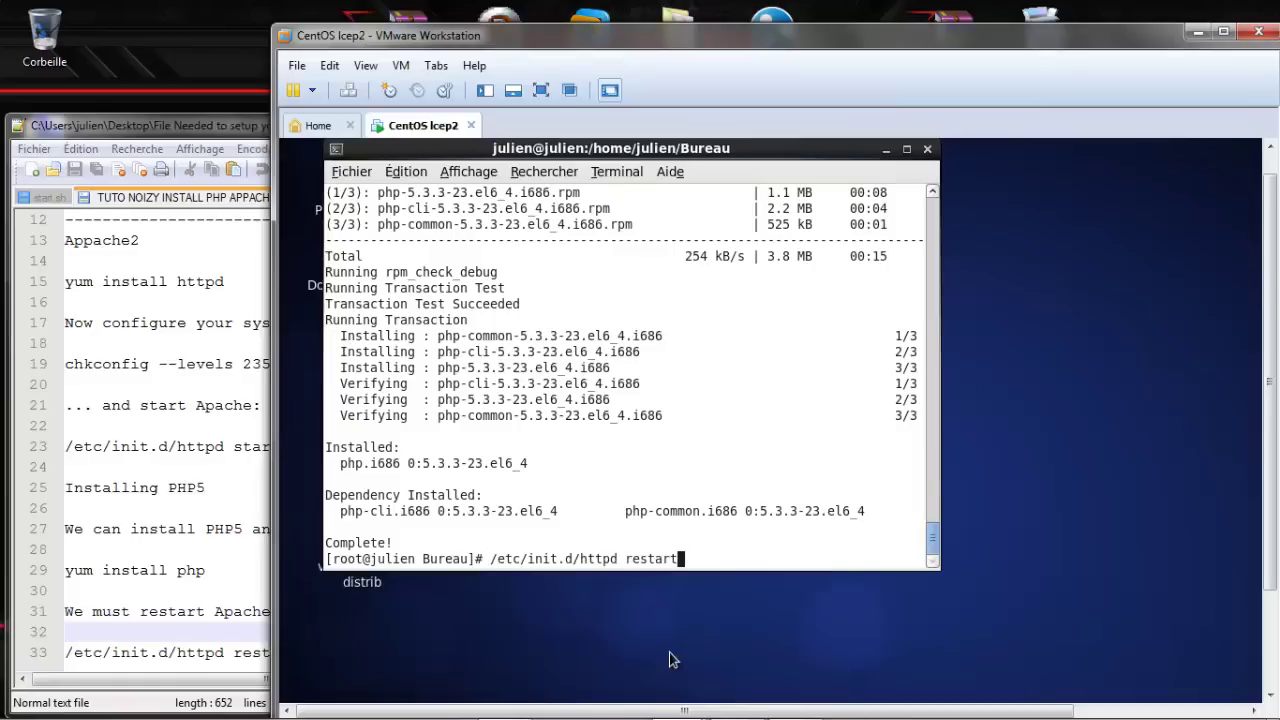
pyautogui.press('Return')
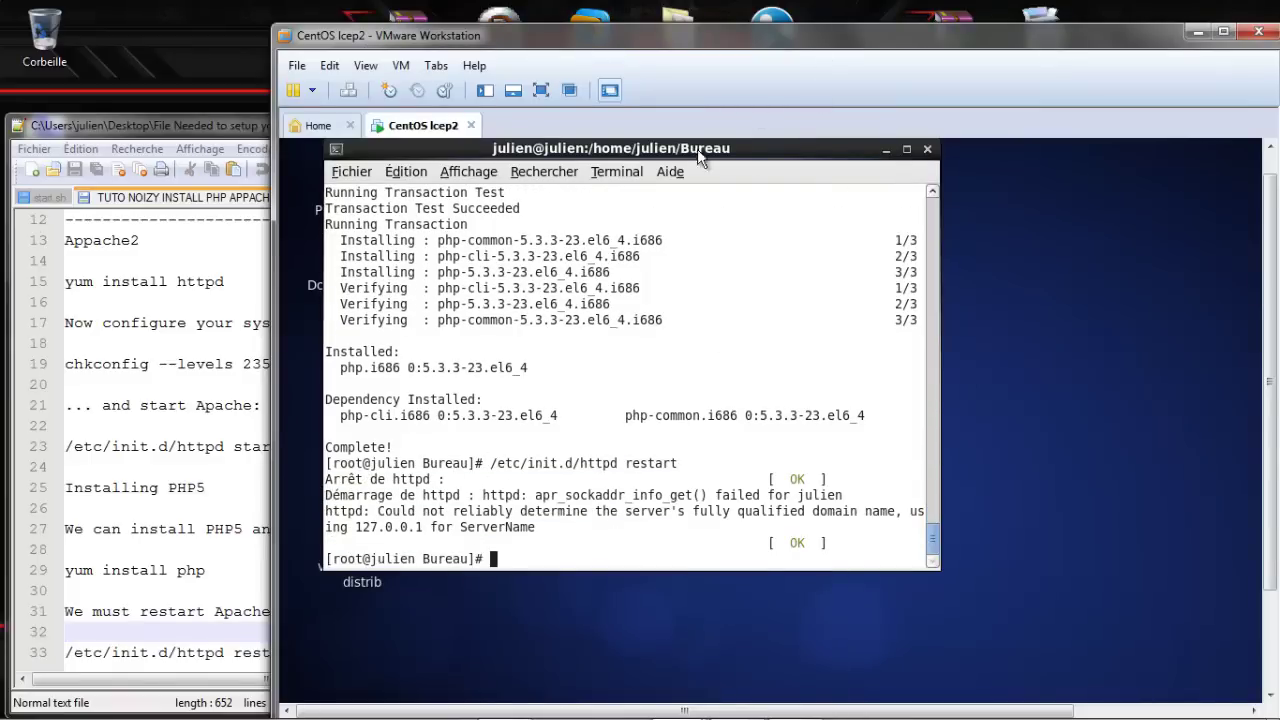
# Step: Close the CentOS terminal, confirming Fermer le terminal
pyautogui.click(208, 347)
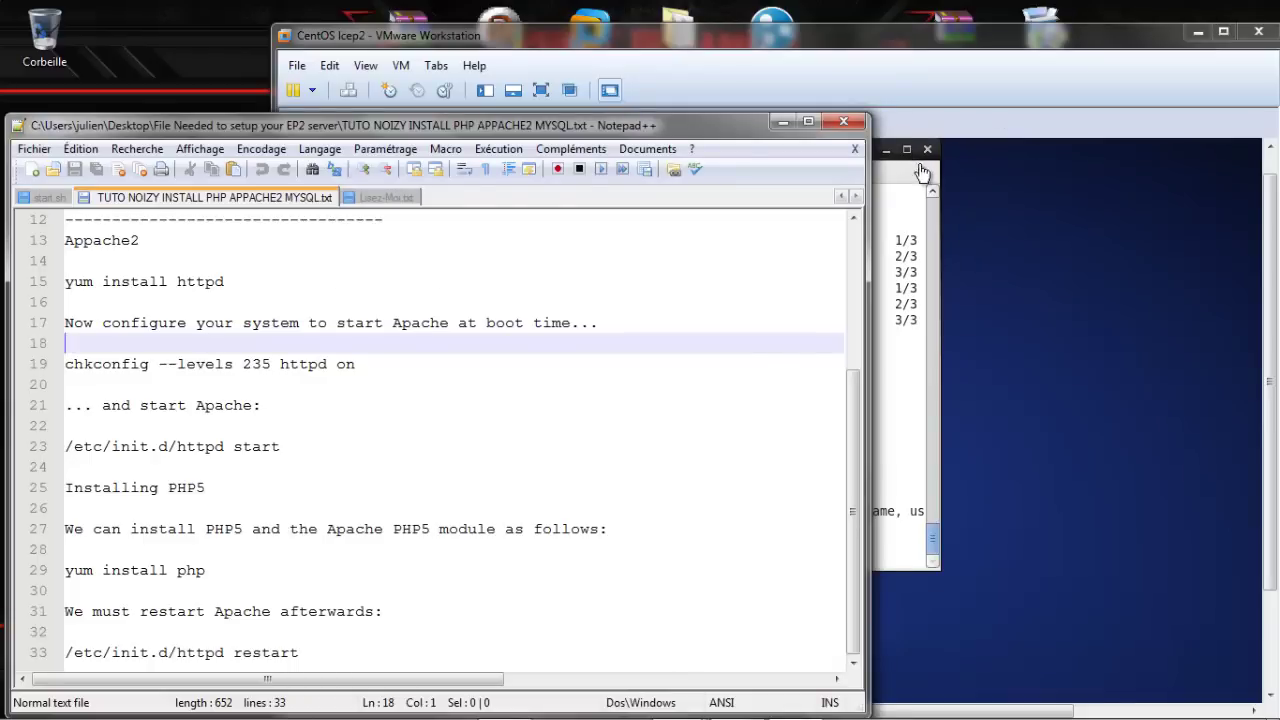
pyautogui.click(916, 165)
pyautogui.click(929, 150)
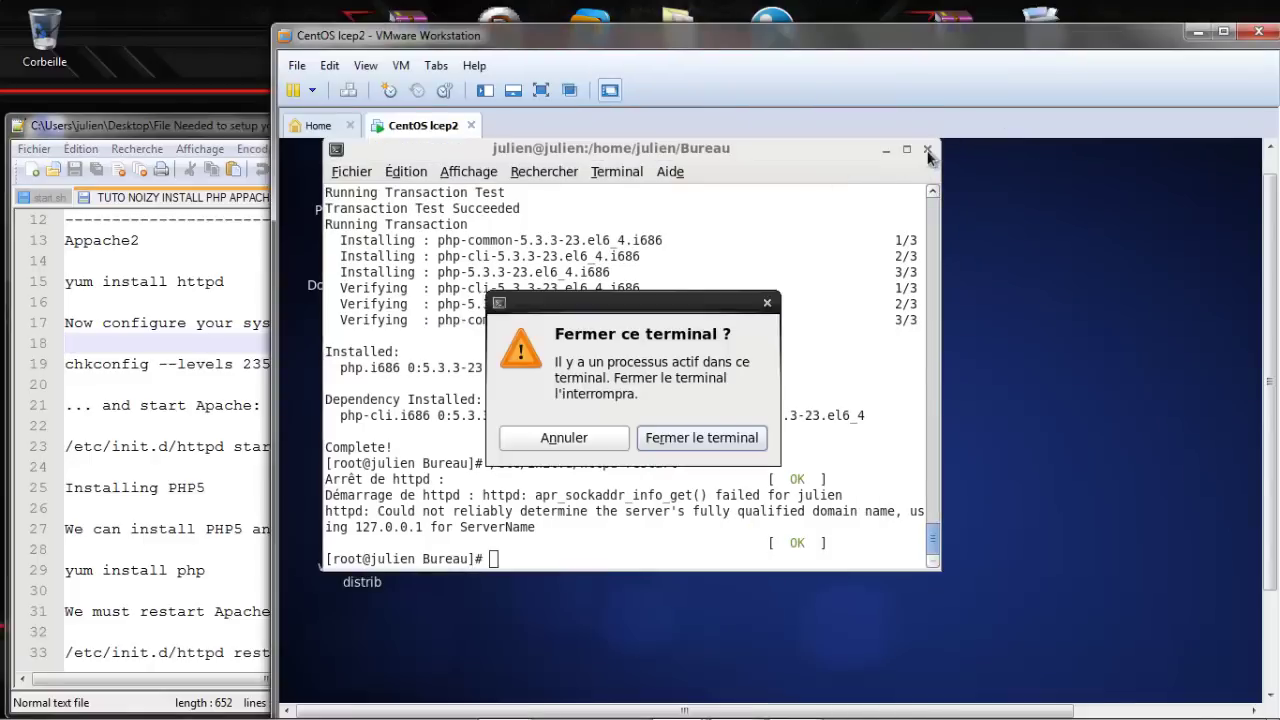
pyautogui.click(704, 444)
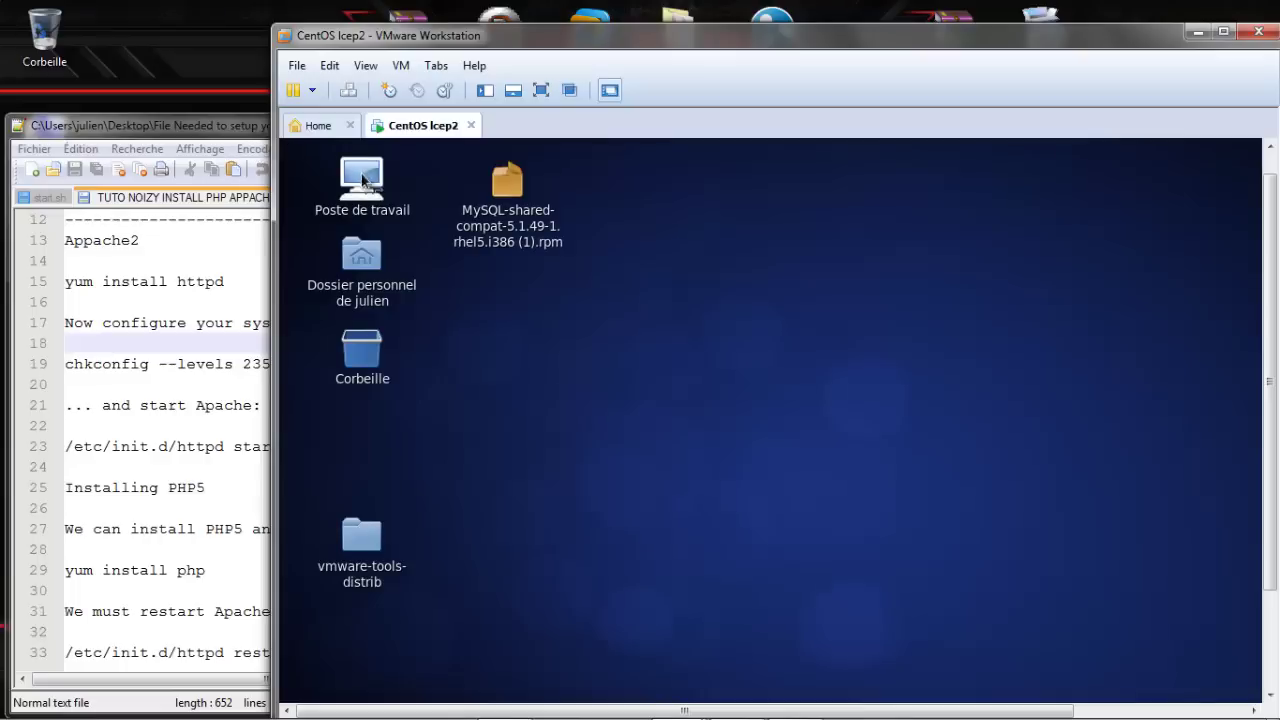
pyautogui.hotkey('alt', 'Tab')
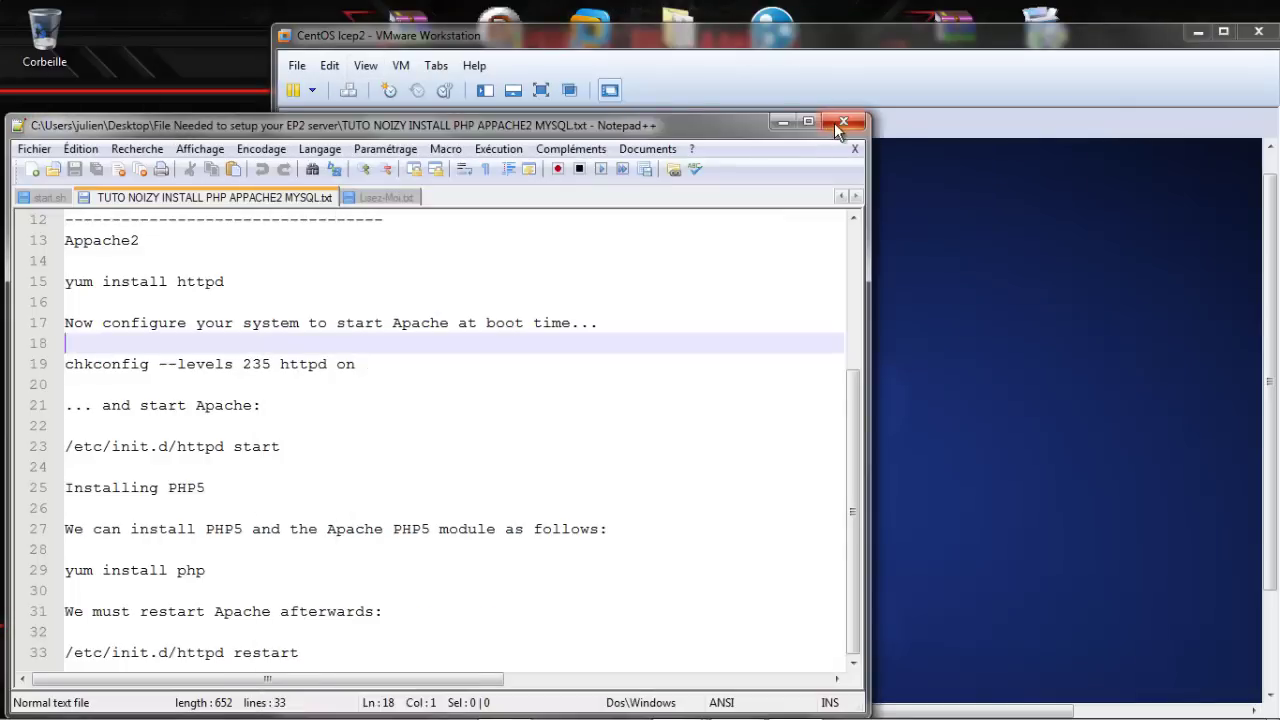
# Step: Close Notepad++, shift the VM right, and place the EP2 server files folder at the left edge
pyautogui.click(834, 122)
pyautogui.moveTo(495, 37); pyautogui.dragTo(609, 35)
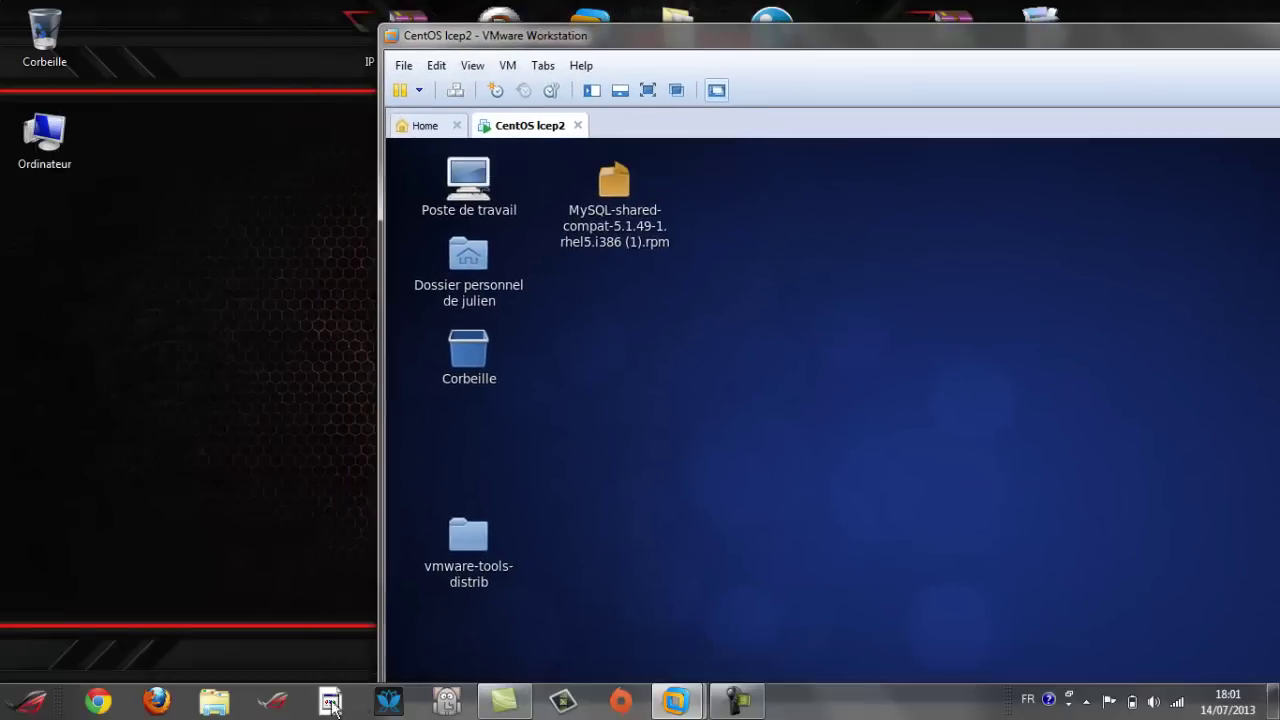
pyautogui.click(703, 14)
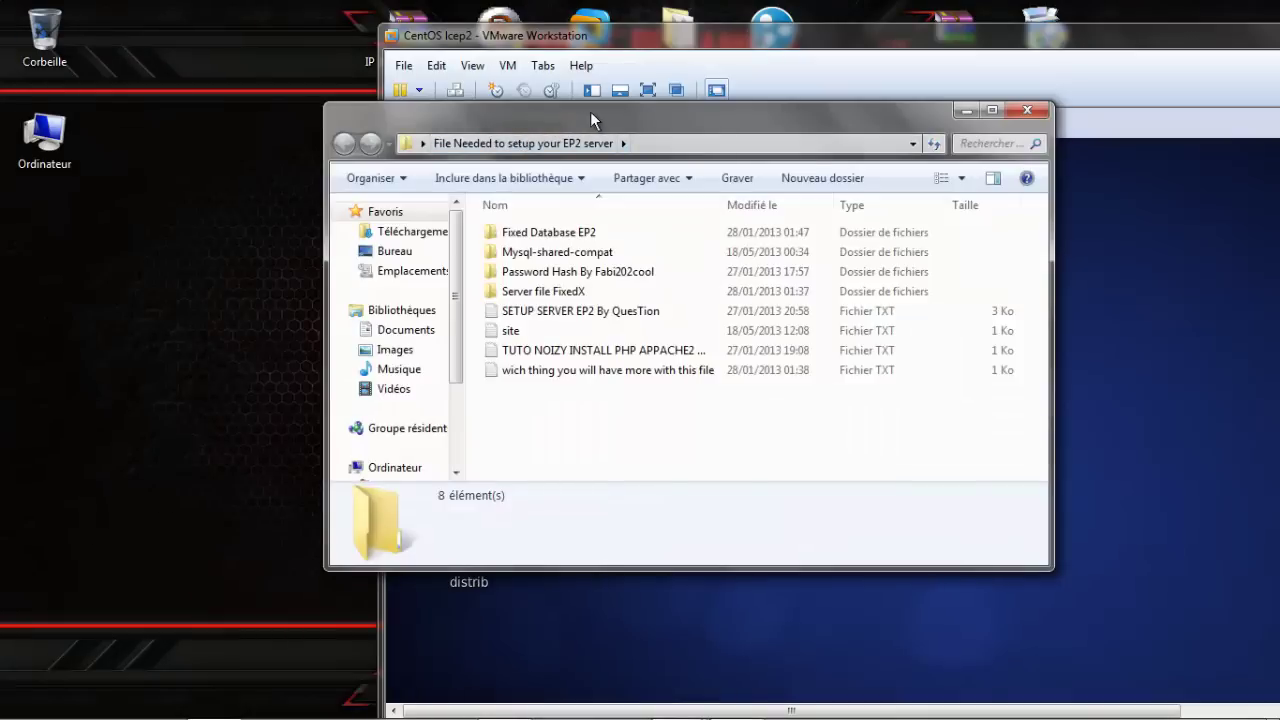
pyautogui.moveTo(586, 113); pyautogui.dragTo(432, 103)
pyautogui.moveTo(179, 100); pyautogui.dragTo(310, 70)
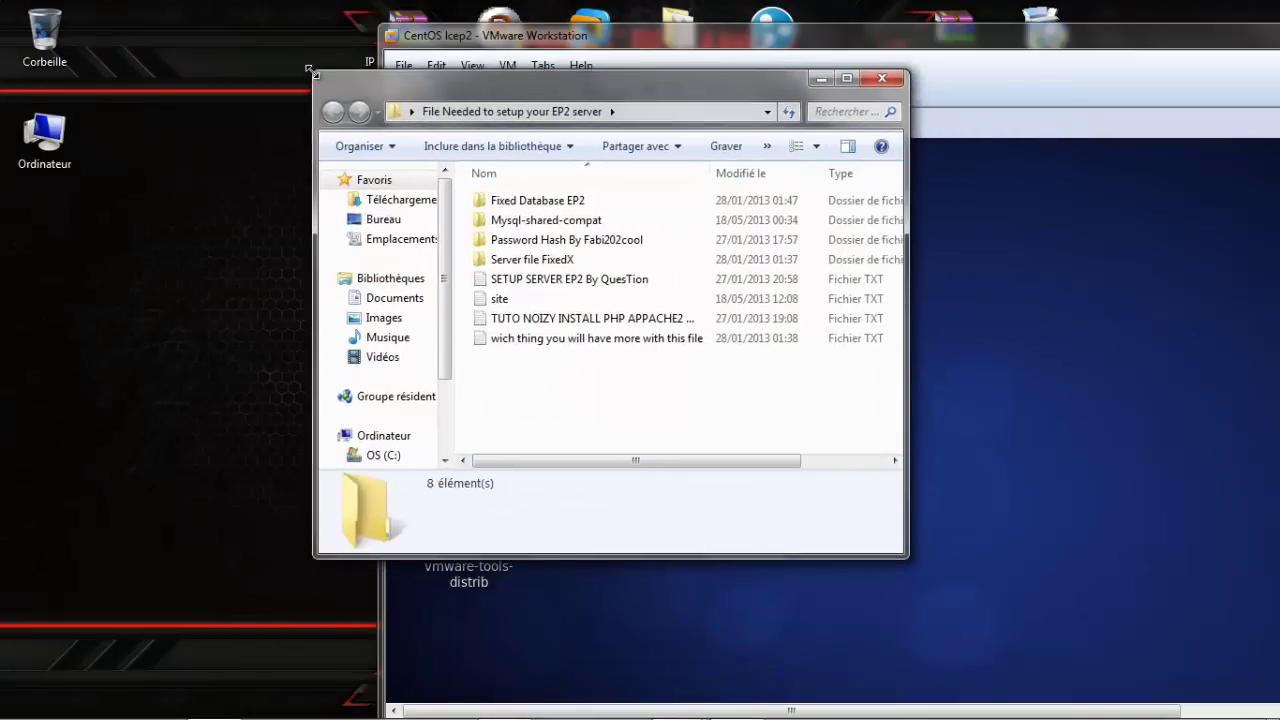
pyautogui.moveTo(499, 82); pyautogui.dragTo(165, 86)
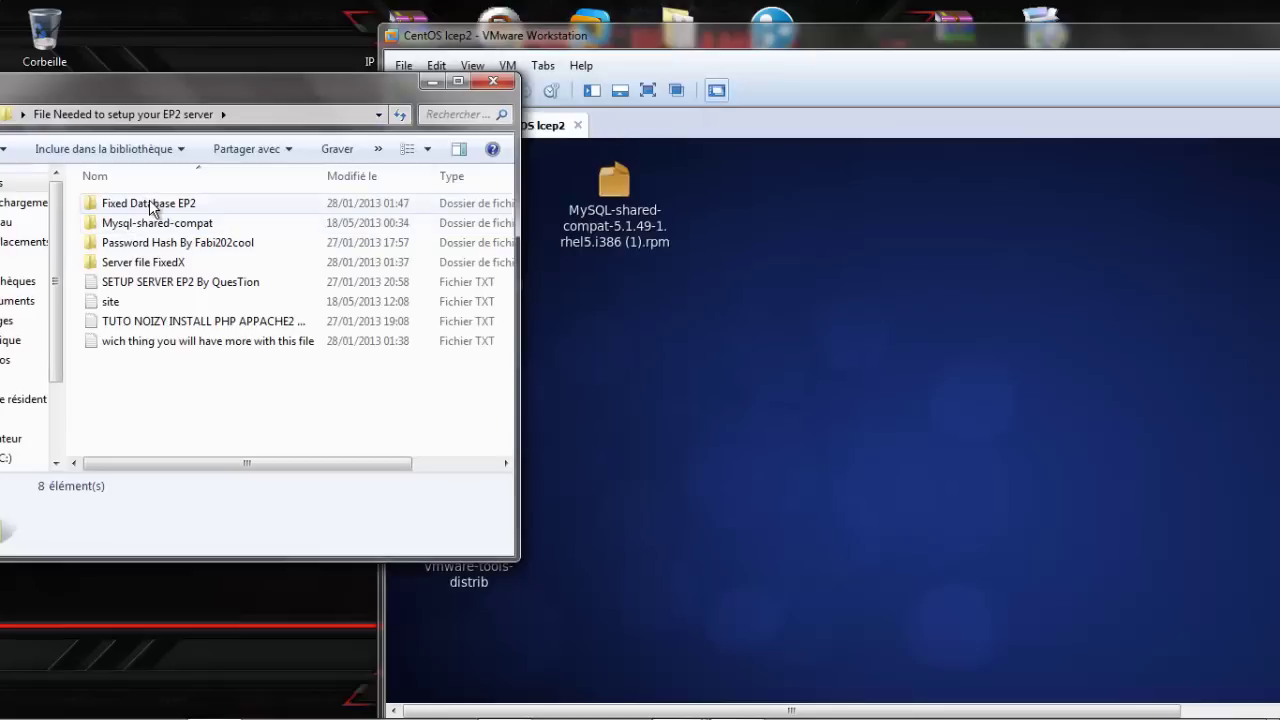
# Step: Open the SETUP SERVER EP2 By QuesTion notes, copy the Navicat download URL, and close them
pyautogui.doubleClick(150, 290)
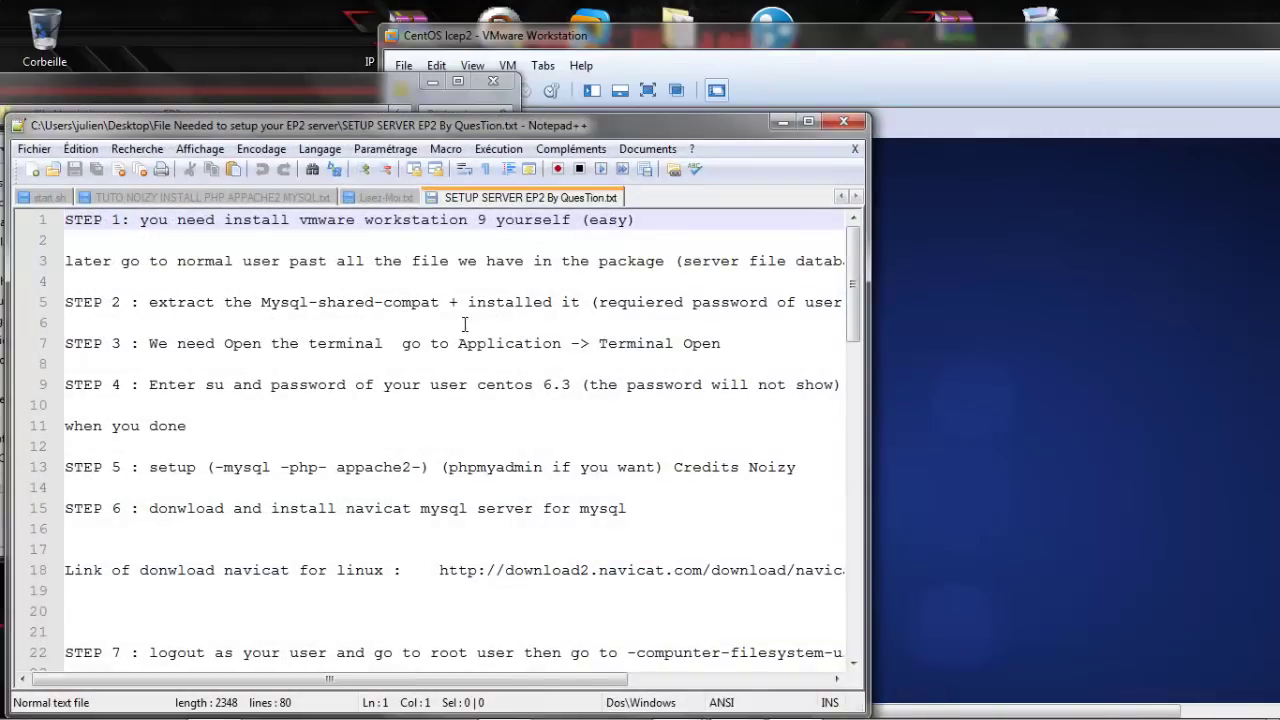
pyautogui.moveTo(386, 679); pyautogui.dragTo(488, 679)
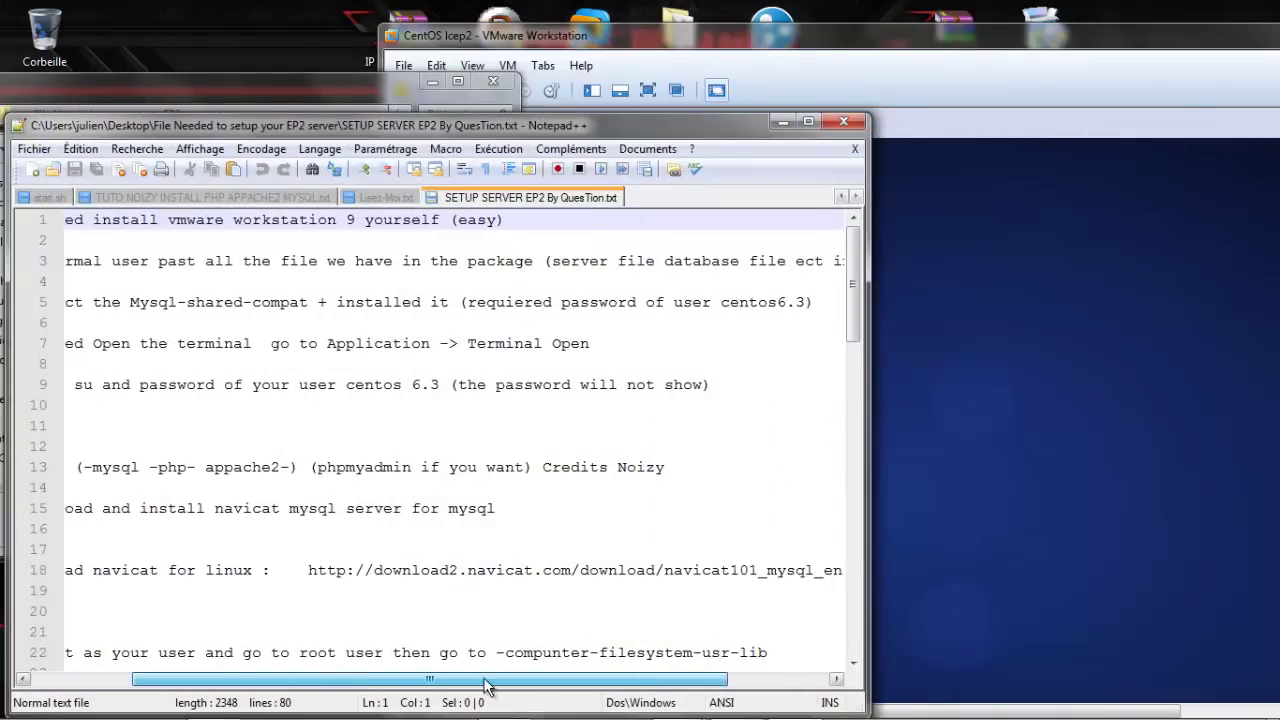
pyautogui.moveTo(340, 682); pyautogui.dragTo(206, 682)
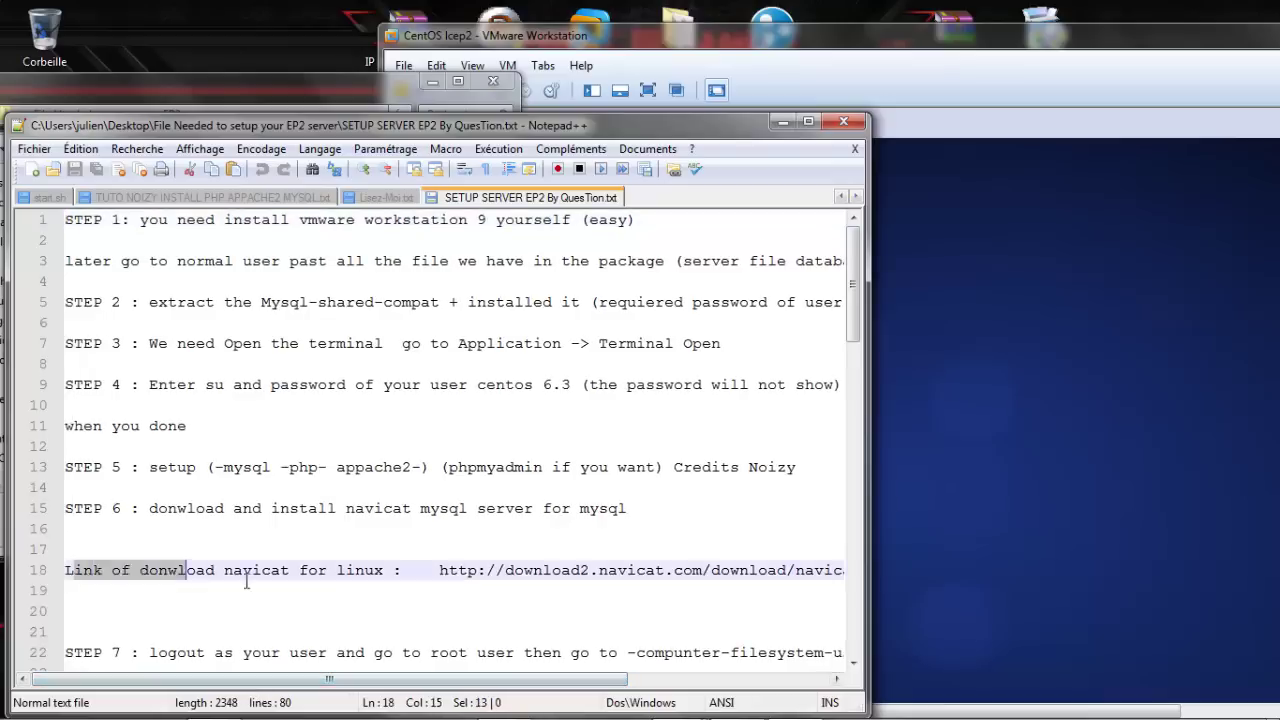
pyautogui.moveTo(224, 570); pyautogui.dragTo(254, 570)
pyautogui.click(365, 580)
pyautogui.moveTo(322, 688); pyautogui.dragTo(512, 688)
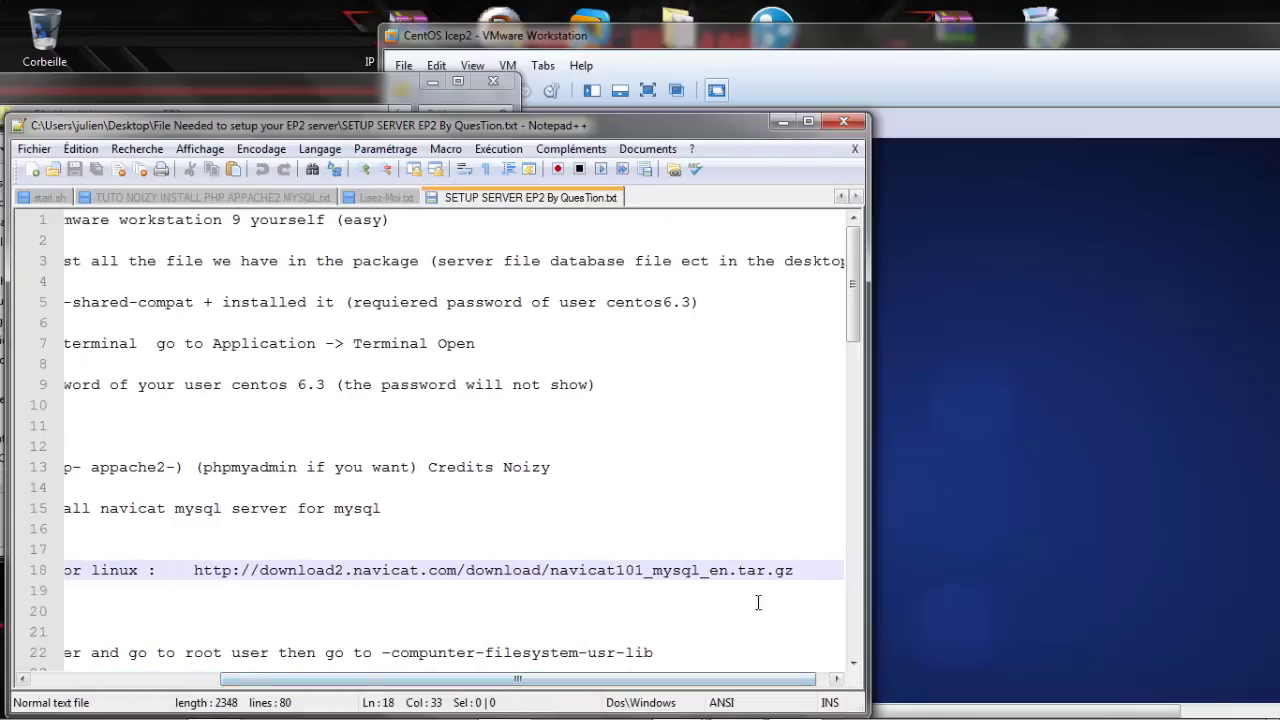
pyautogui.moveTo(812, 571); pyautogui.dragTo(440, 568)
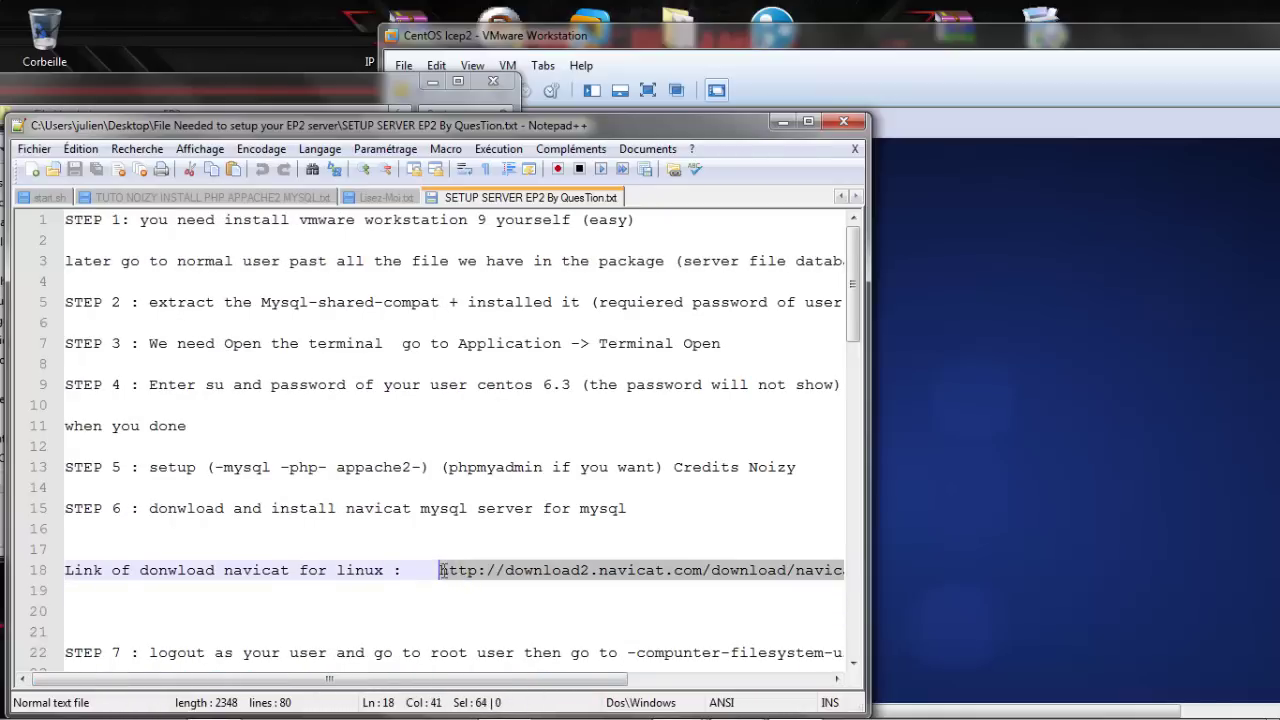
pyautogui.rightClick(468, 592)
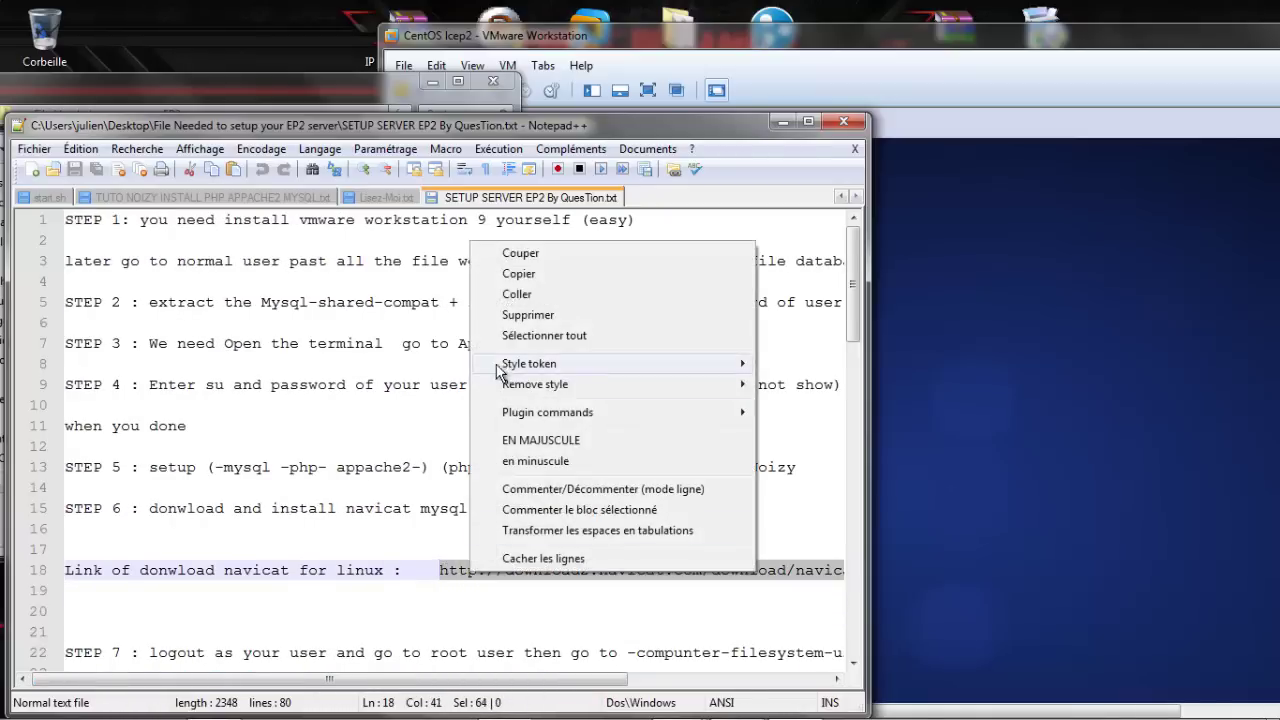
pyautogui.click(520, 276)
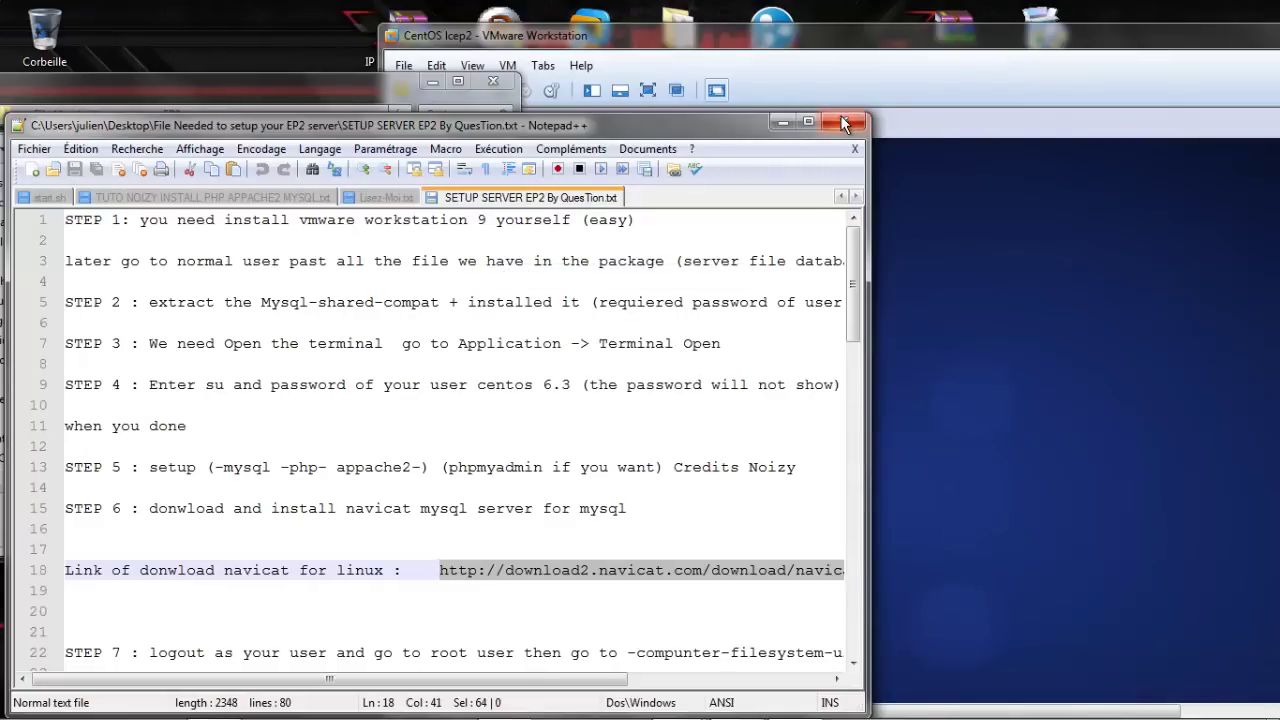
pyautogui.click(845, 124)
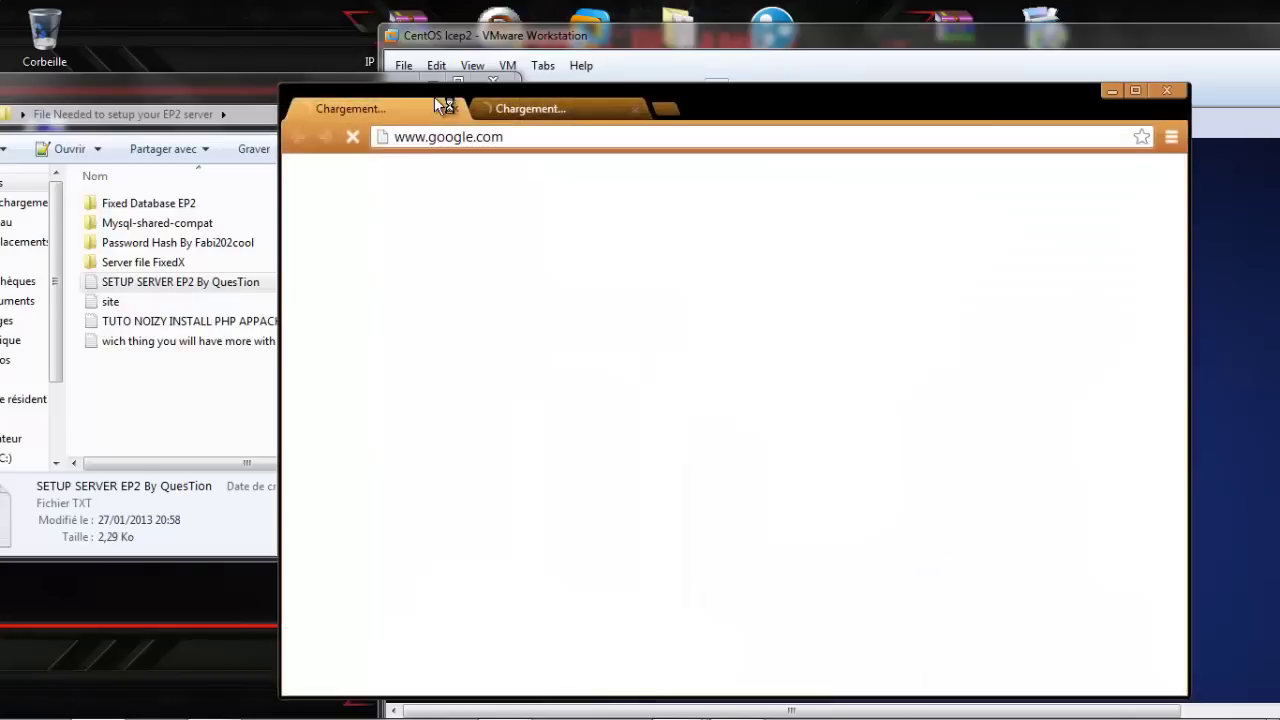
# Step: Load the copied Navicat link in Chrome to download navicat101_mysql_en.tar.gz
pyautogui.click(634, 109)
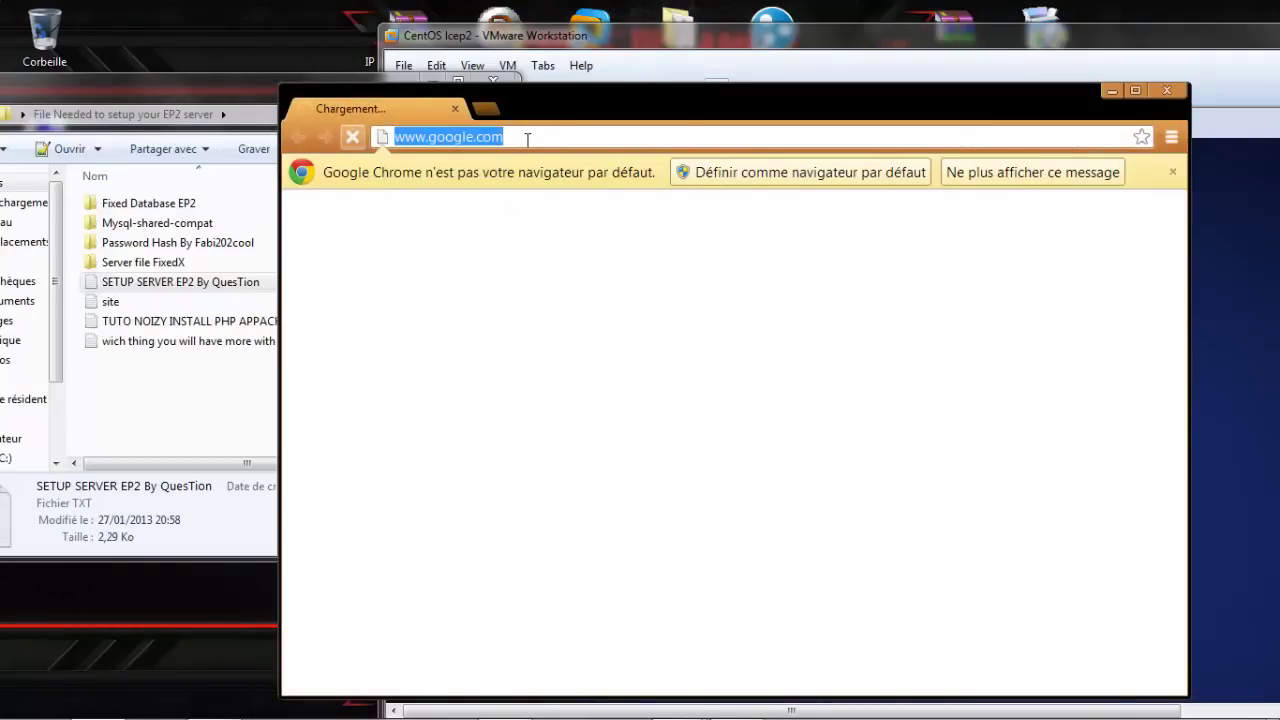
pyautogui.write('http://download2.navicat.com/download/navicat101_mysql_en.tar.gz')
pyautogui.press('Return')
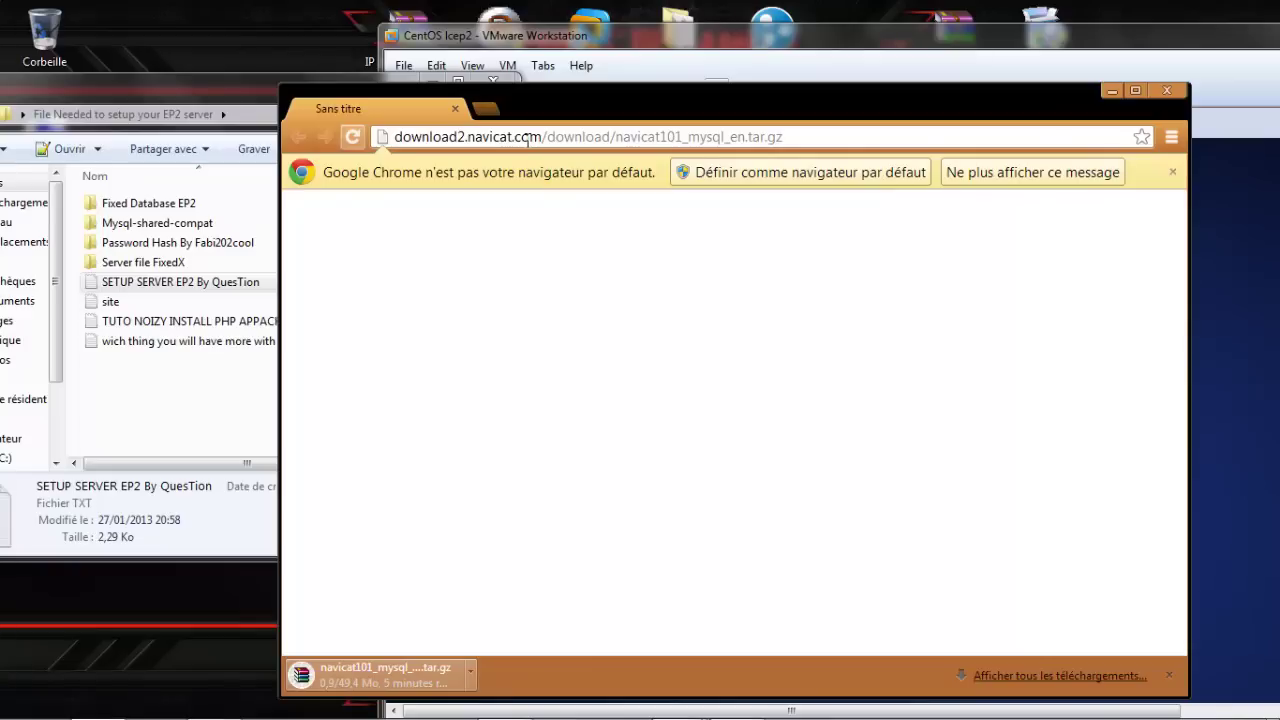
pyautogui.click(728, 710)
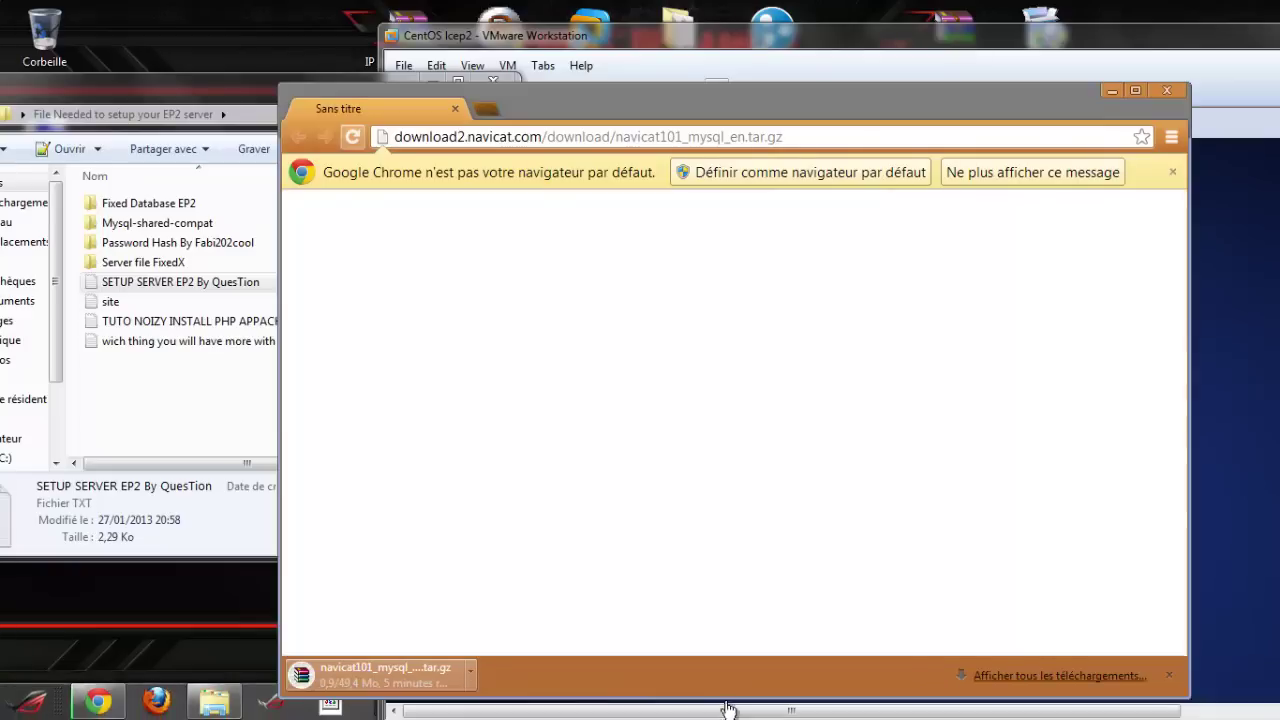
pyautogui.click(960, 492)
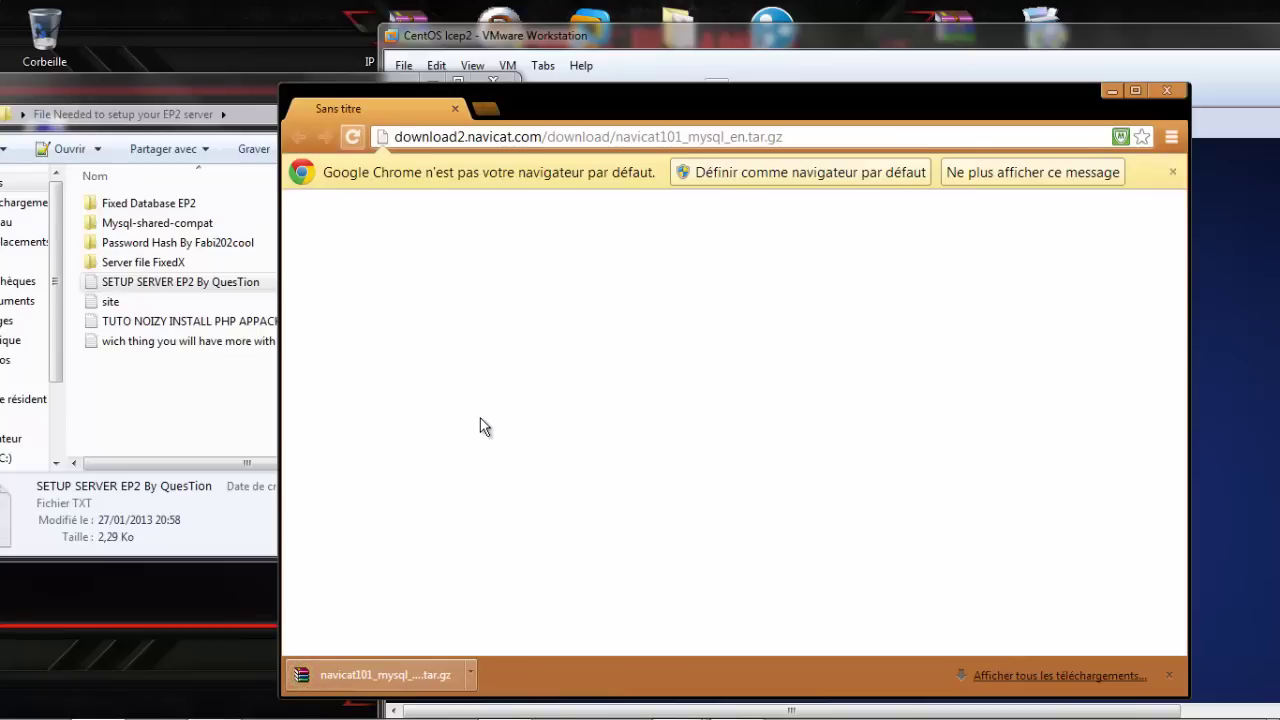
# Step: Drag the downloaded archive into the EP2 server folder and close Chrome
pyautogui.moveTo(398, 686); pyautogui.dragTo(683, 223)
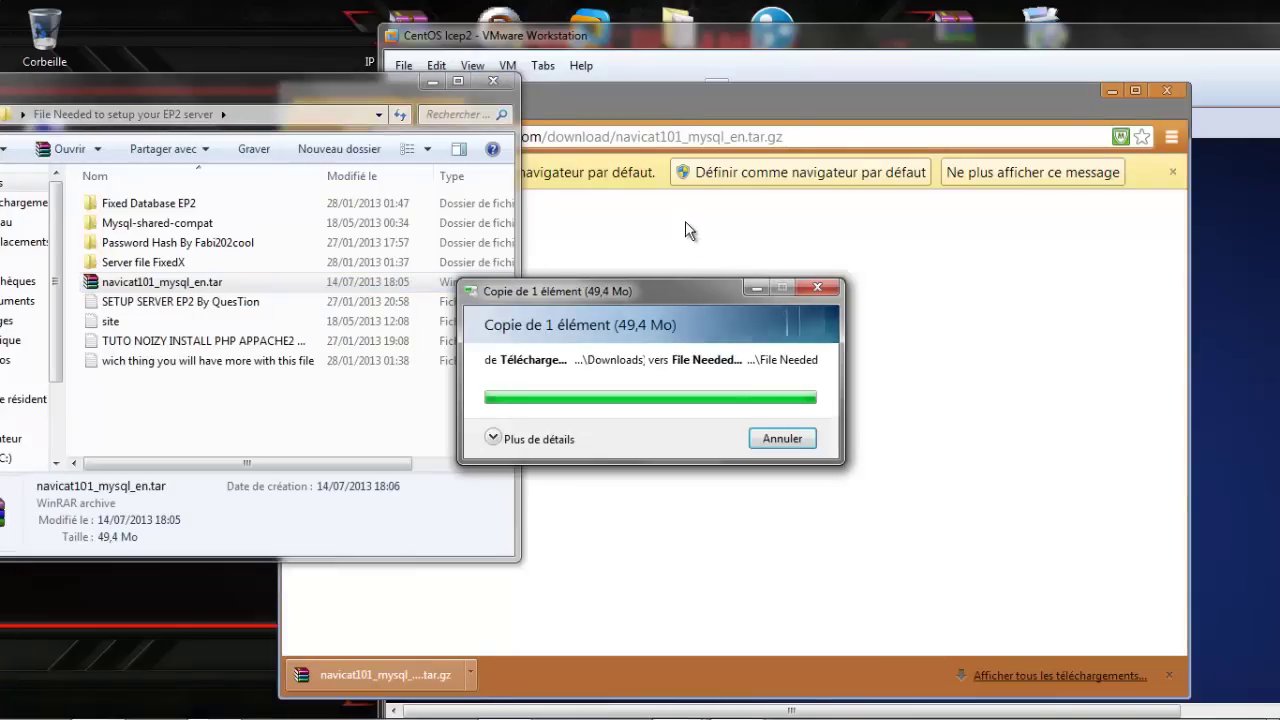
pyautogui.click(1166, 90)
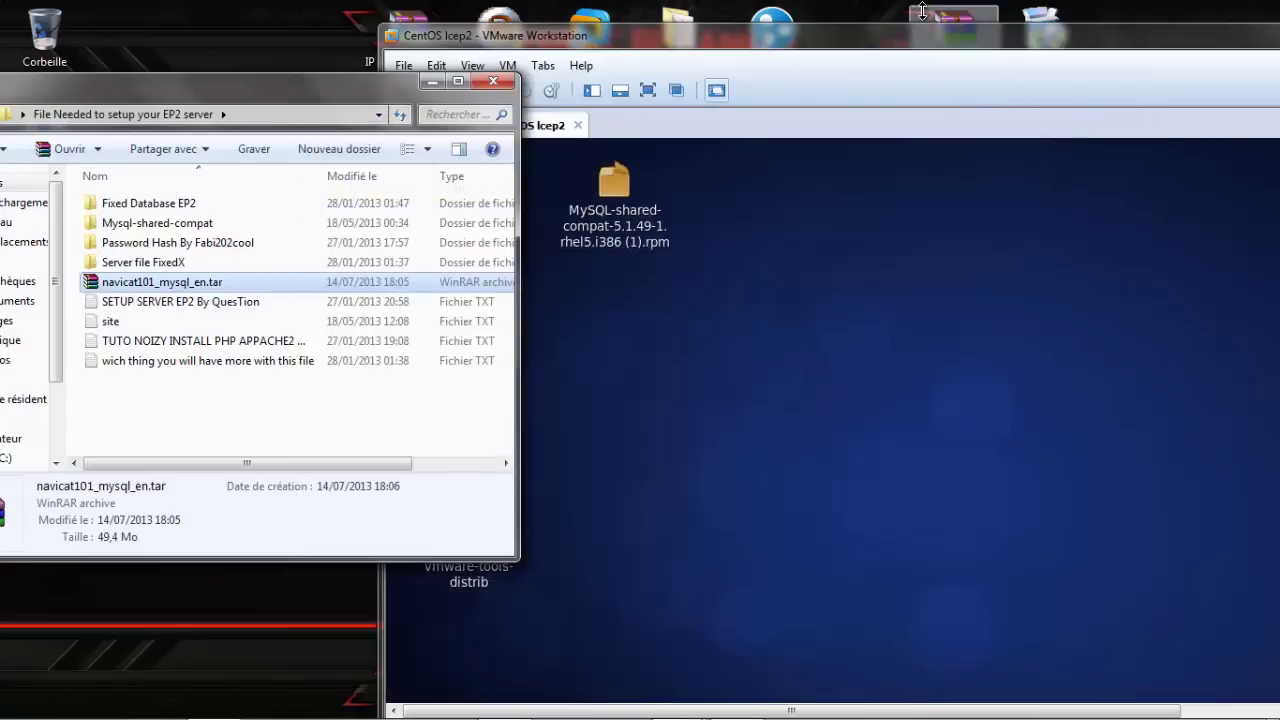
pyautogui.click(926, 24)
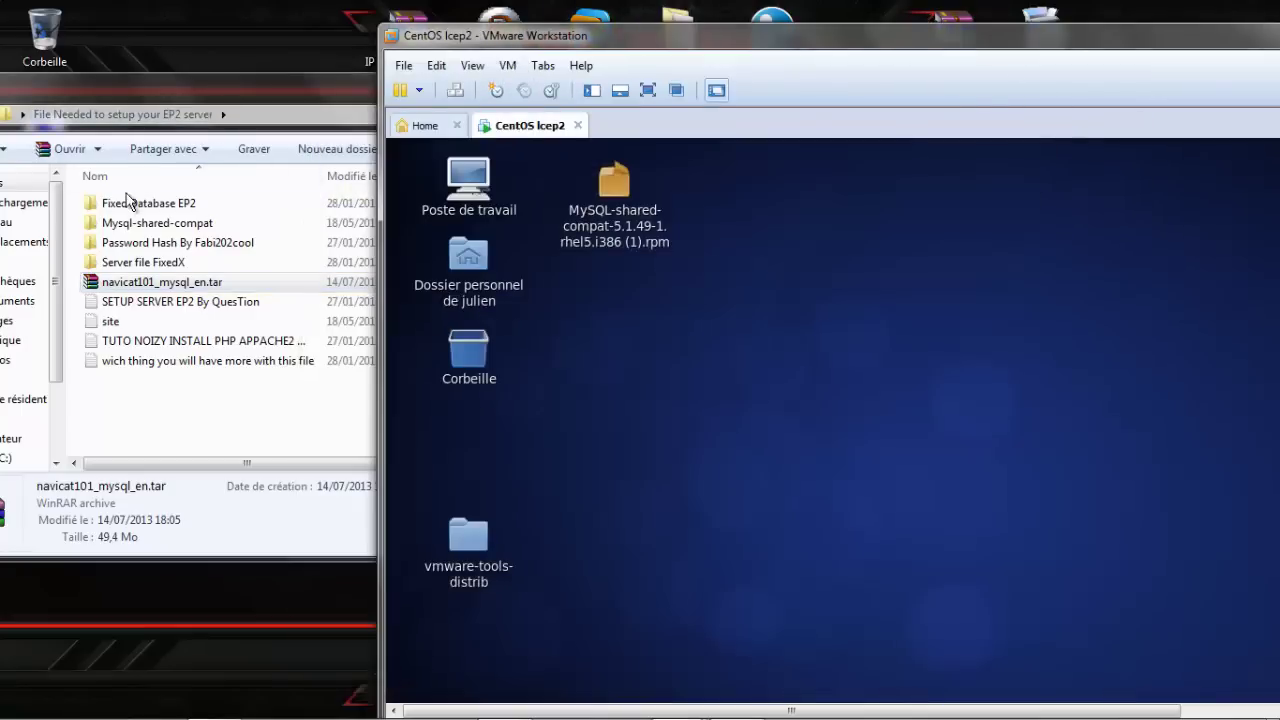
# Step: Drag navicat101_mysql_en.tar from the host folder onto the CentOS guest desktop
pyautogui.click(140, 285)
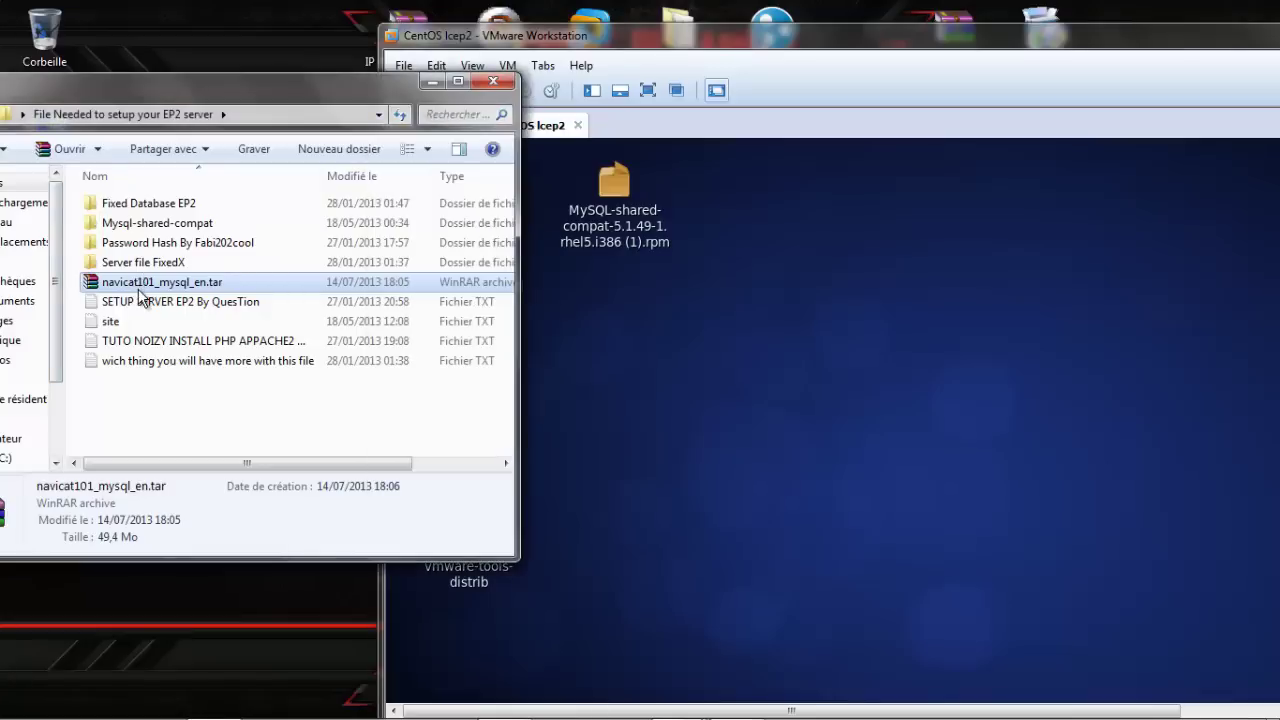
pyautogui.moveTo(140, 295); pyautogui.dragTo(408, 284)
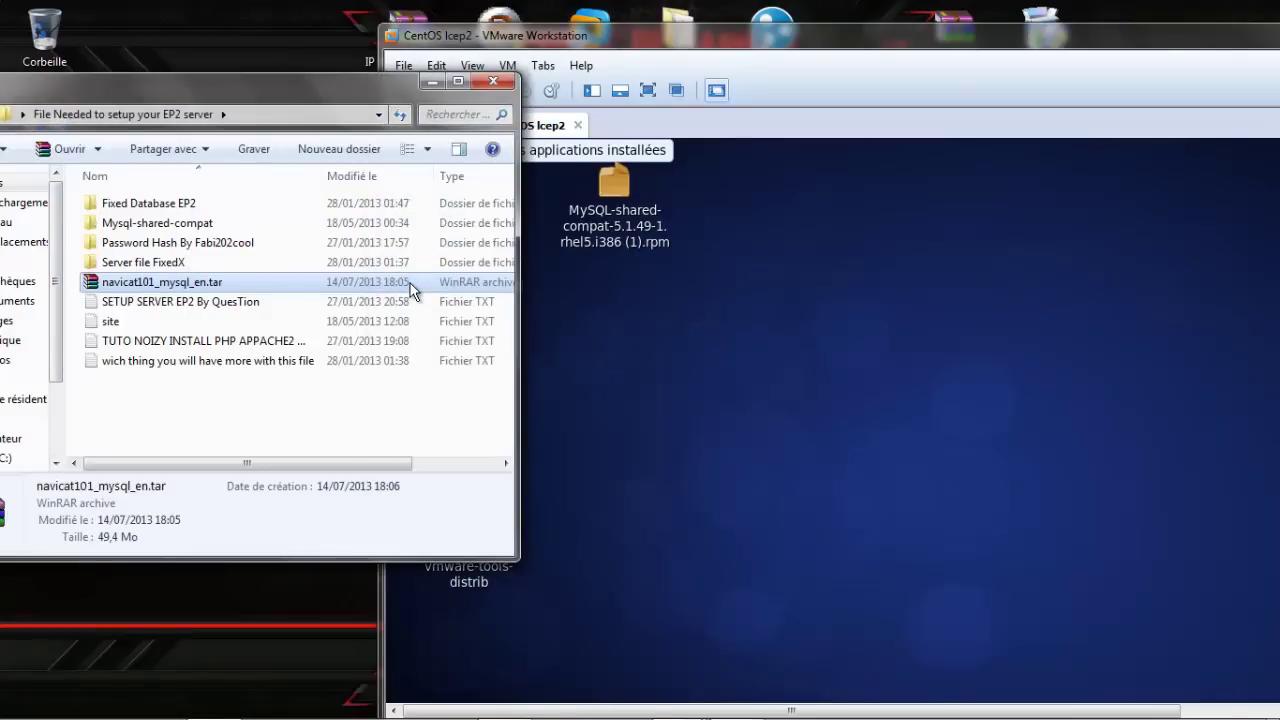
pyautogui.moveTo(302, 289); pyautogui.dragTo(625, 350)
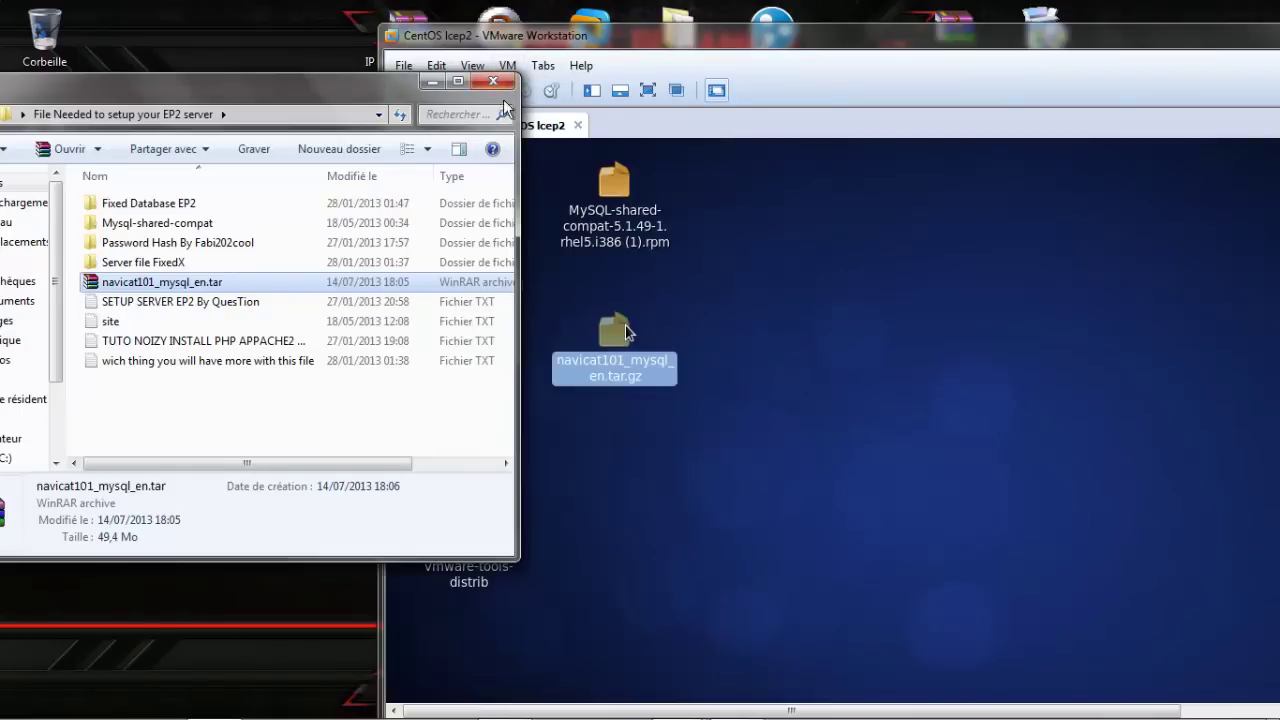
# Step: Maximize the VMware window and place the archive icon beside the MySQL-shared-compat rpm
pyautogui.click(600, 63)
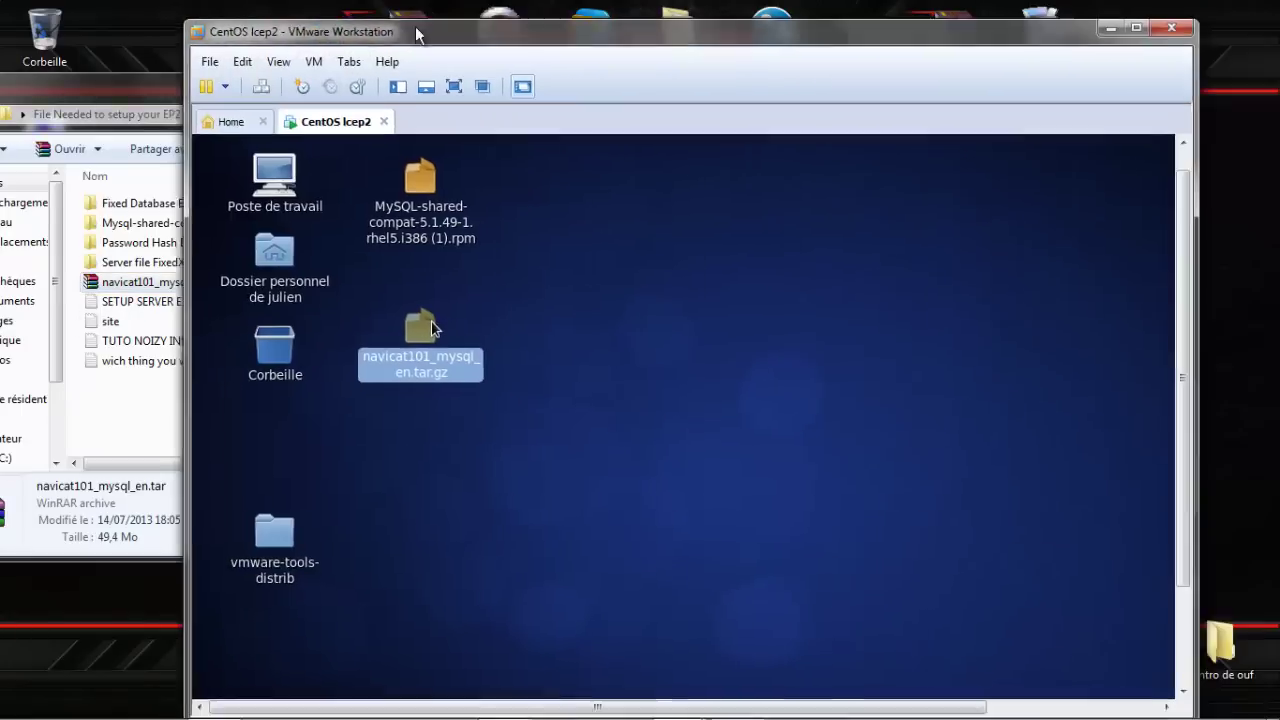
pyautogui.doubleClick(420, 26)
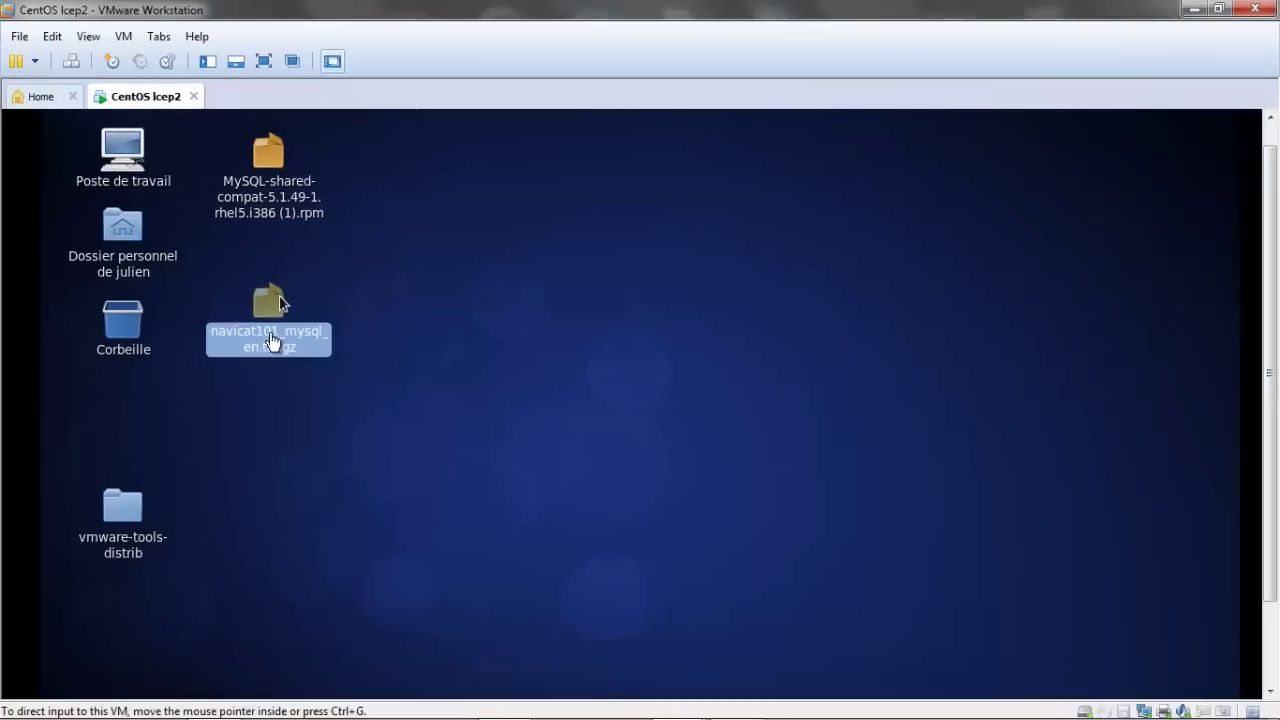
pyautogui.moveTo(292, 340); pyautogui.dragTo(432, 228)
pyautogui.click(397, 374)
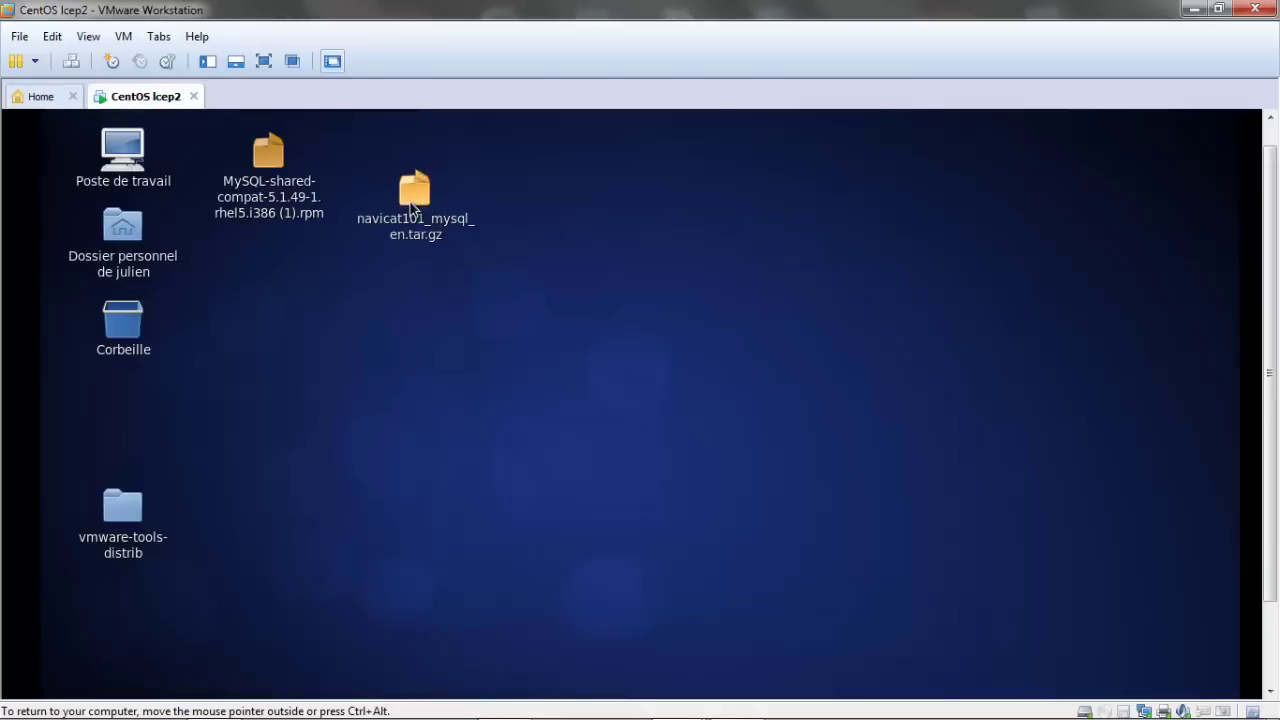
# Step: Open the Navicat tar.gz in the archive manager and drag navicat101_mysql_en out onto the desktop
pyautogui.click(411, 200)
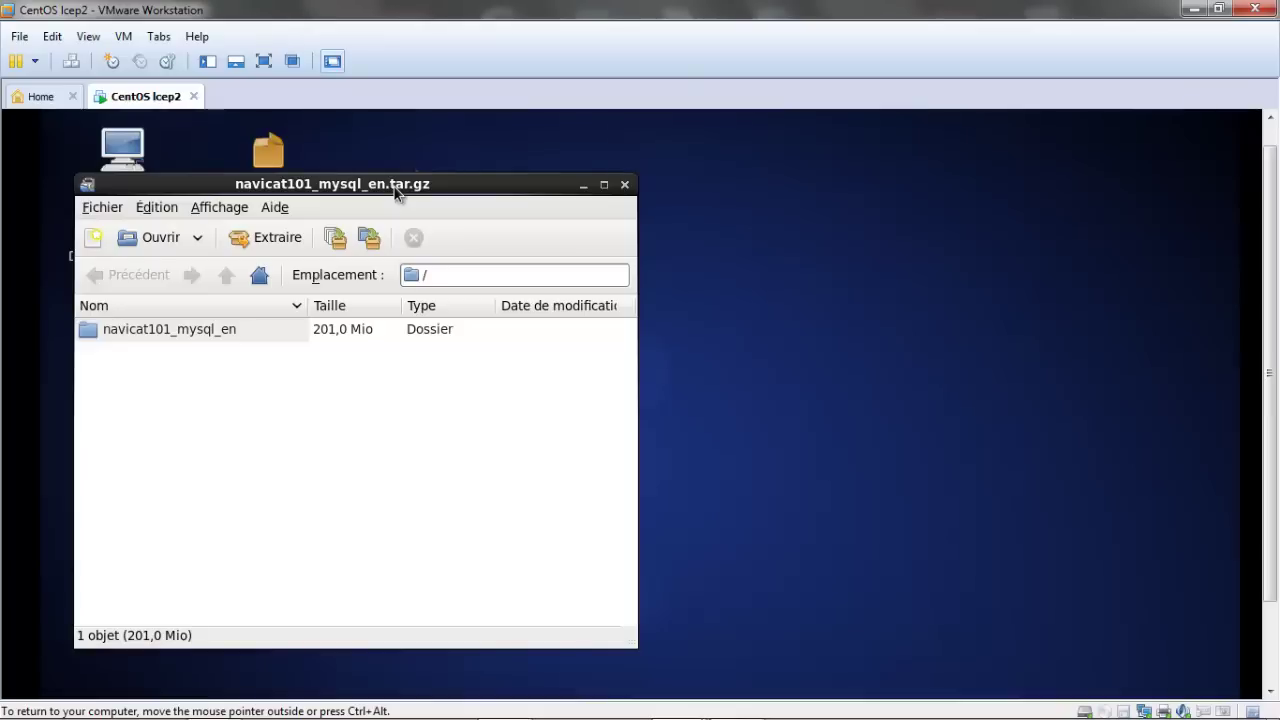
pyautogui.moveTo(395, 187); pyautogui.dragTo(668, 122)
pyautogui.moveTo(505, 264); pyautogui.dragTo(128, 403)
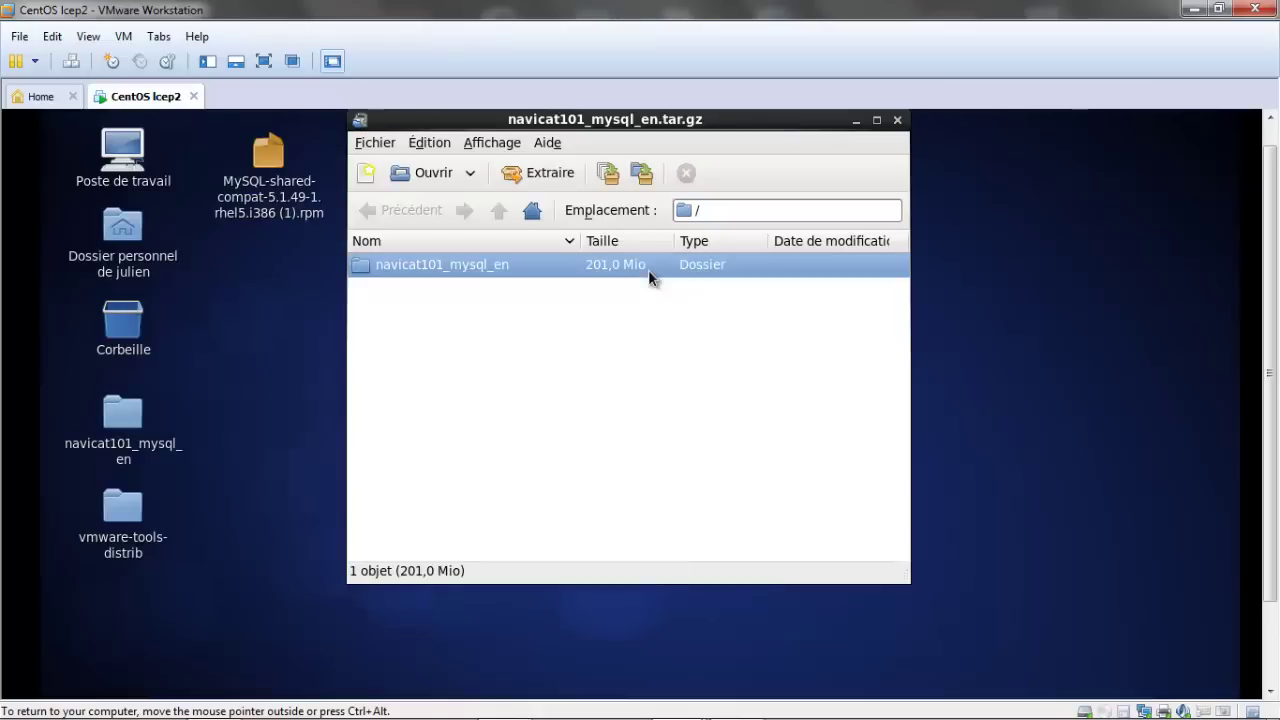
pyautogui.click(897, 119)
pyautogui.click(269, 349)
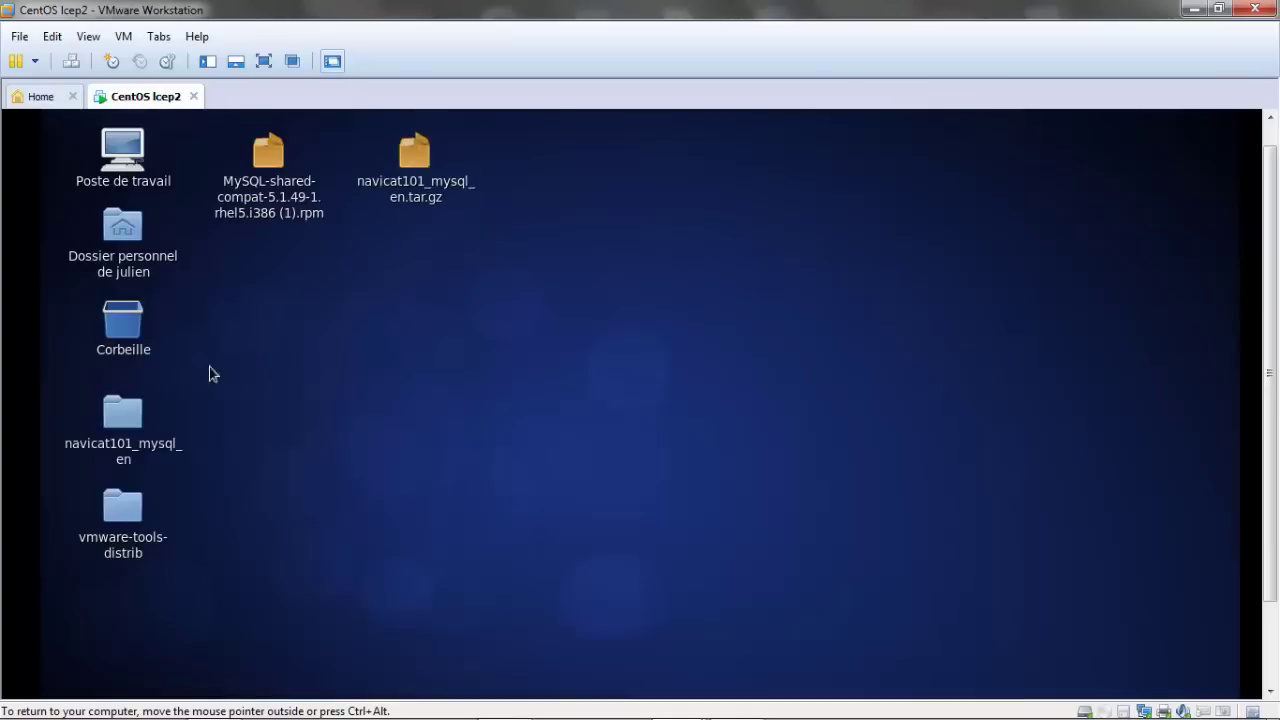
# Step: Open the navicat101_mysql_en folder, launch start_navicat and let Wine install Gecko
pyautogui.click(127, 410)
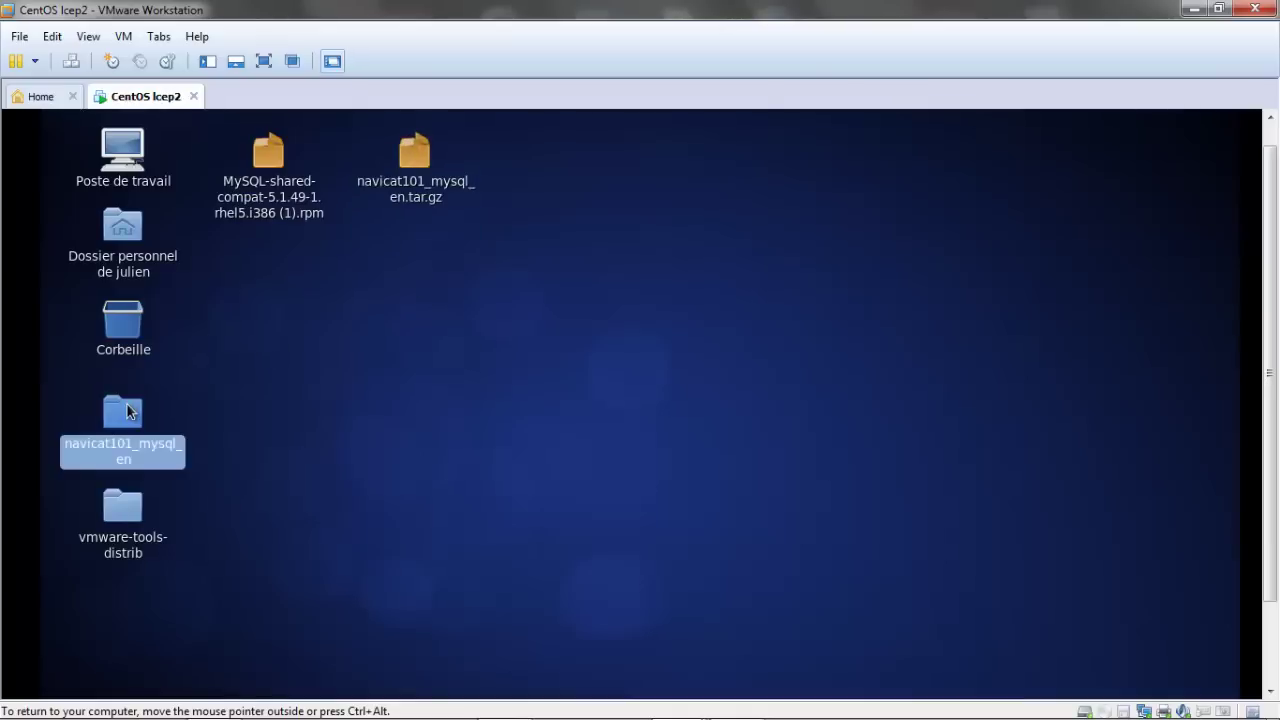
pyautogui.doubleClick(127, 410)
pyautogui.moveTo(666, 320); pyautogui.dragTo(564, 286)
pyautogui.doubleClick(516, 412)
pyautogui.click(800, 497)
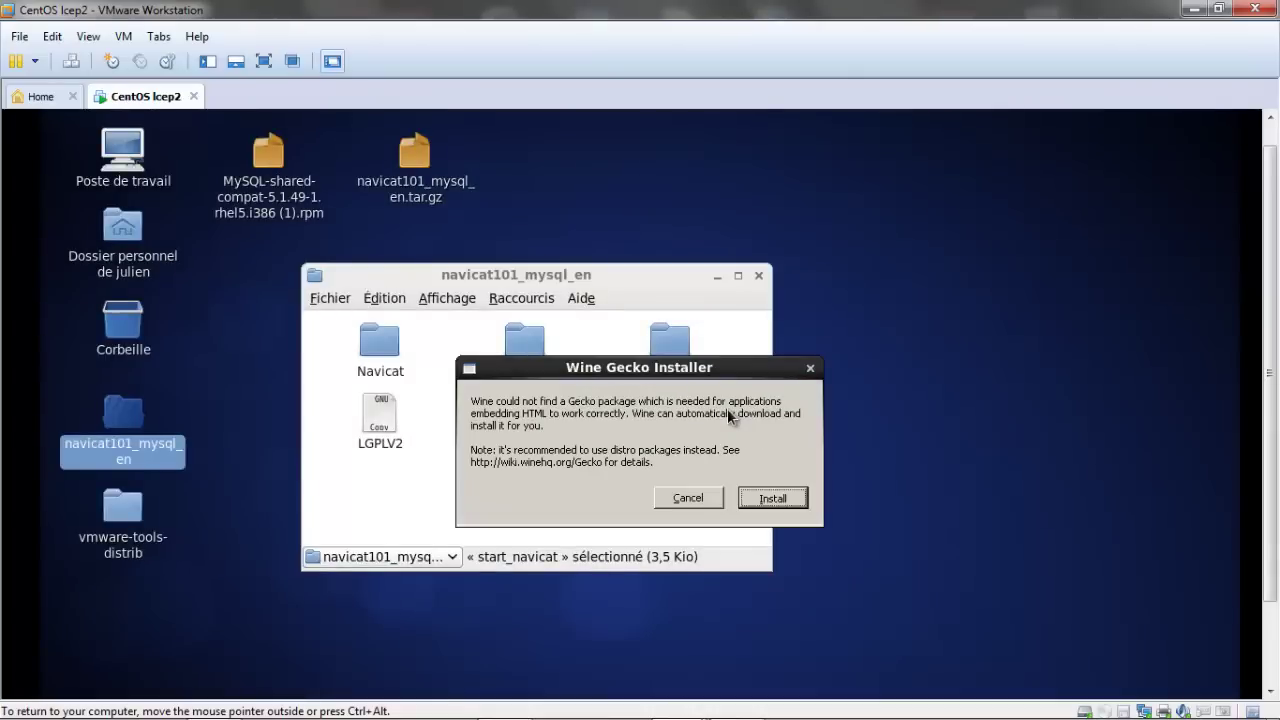
pyautogui.click(787, 505)
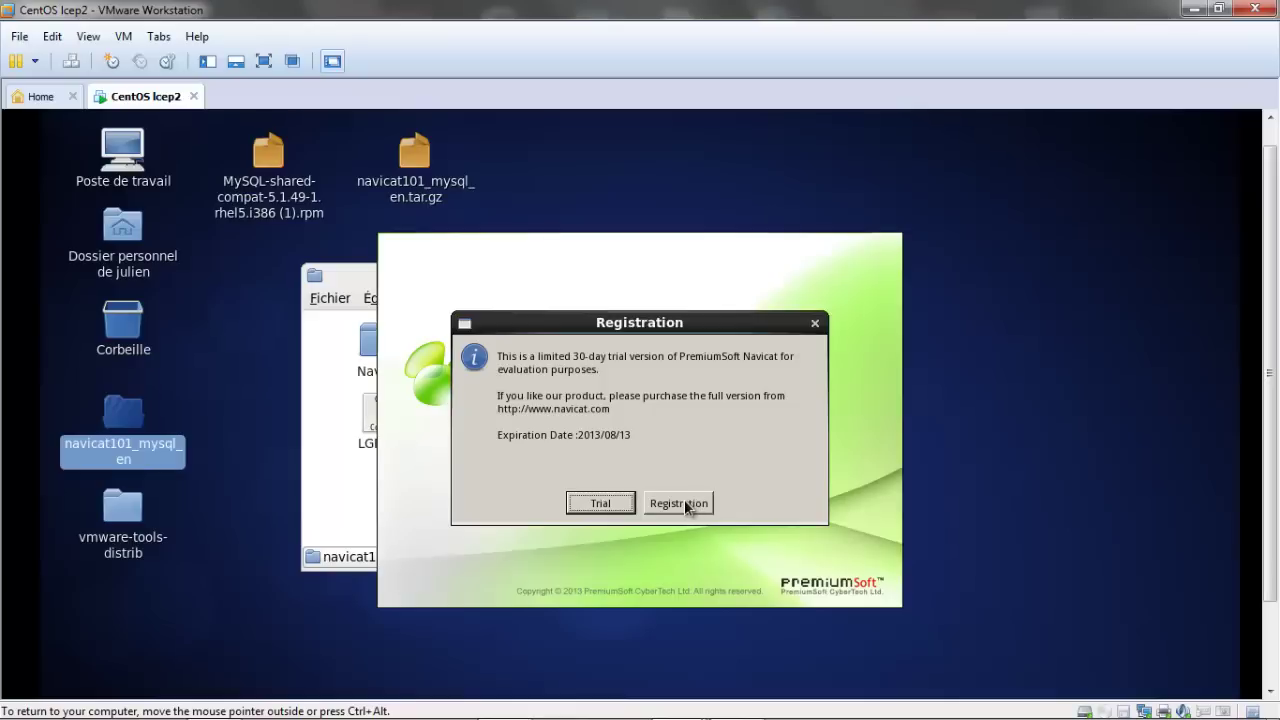
# Step: Get past the 30-day trial notice through the registration form
pyautogui.click(680, 504)
pyautogui.moveTo(626, 321); pyautogui.dragTo(586, 299)
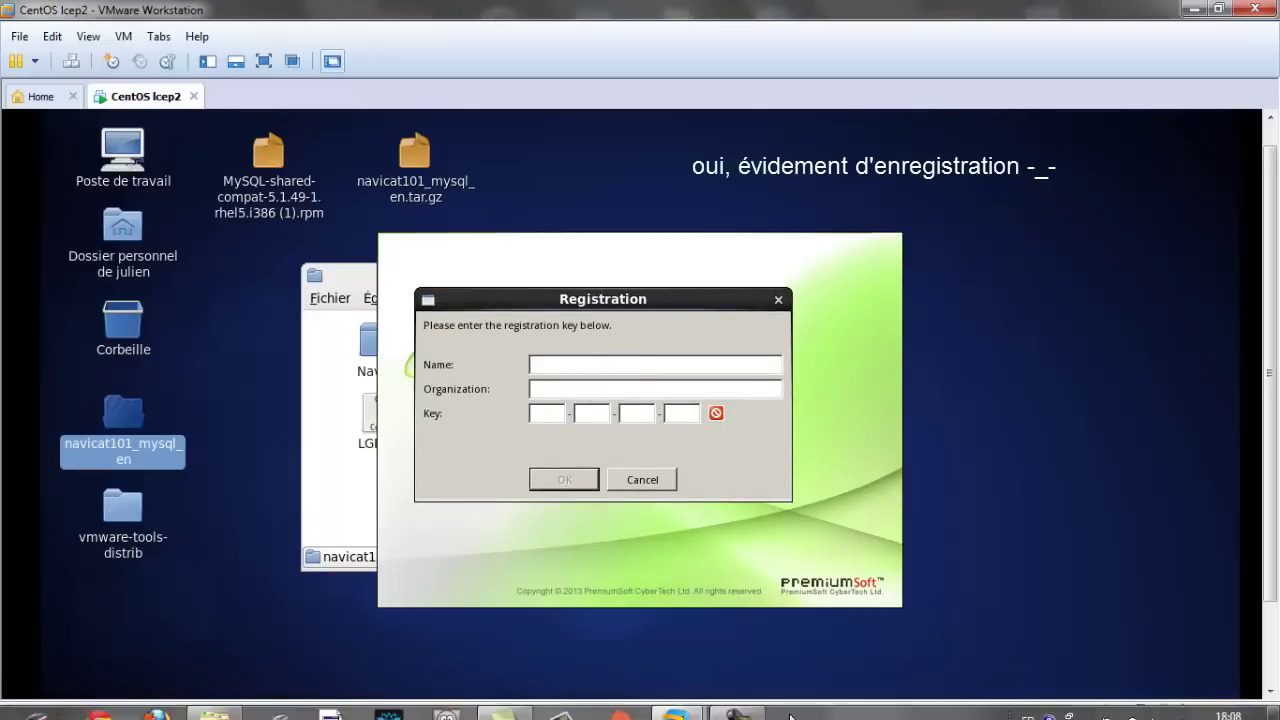
pyautogui.click(750, 706)
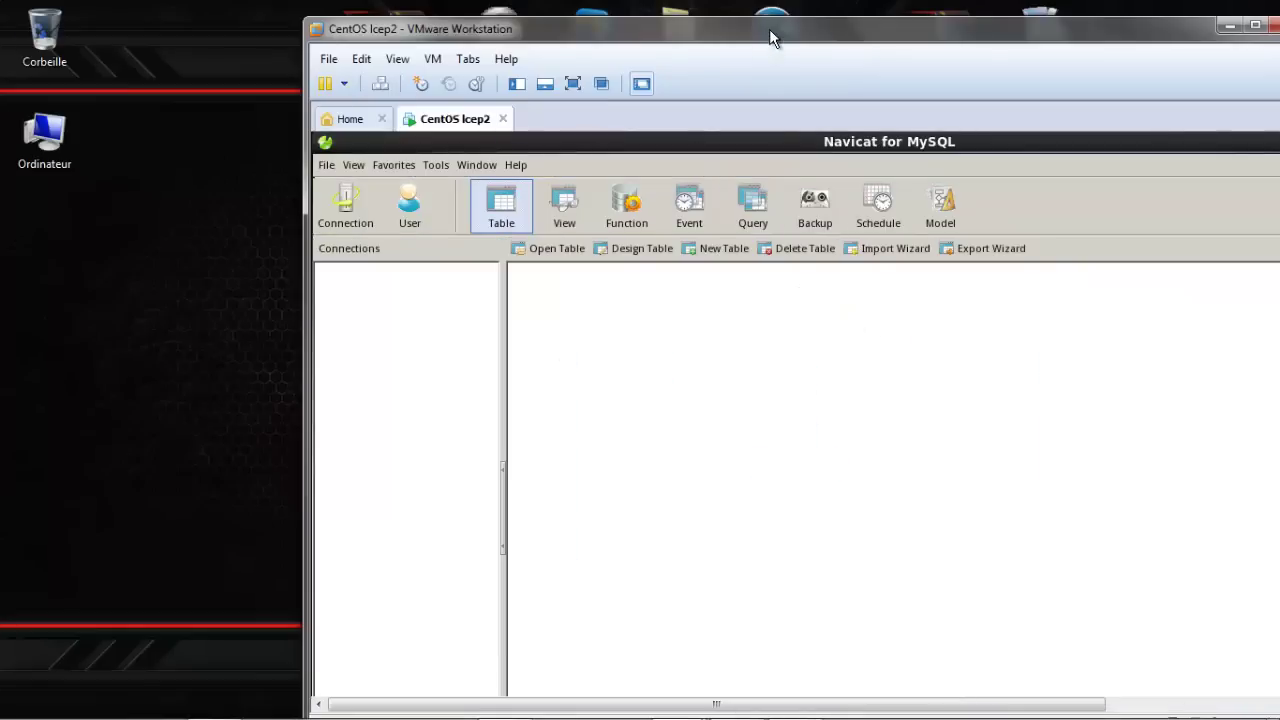
# Step: Maximize the VMware window and resize the Navicat main window, nudging it slightly up
pyautogui.moveTo(771, 30); pyautogui.dragTo(560, 17)
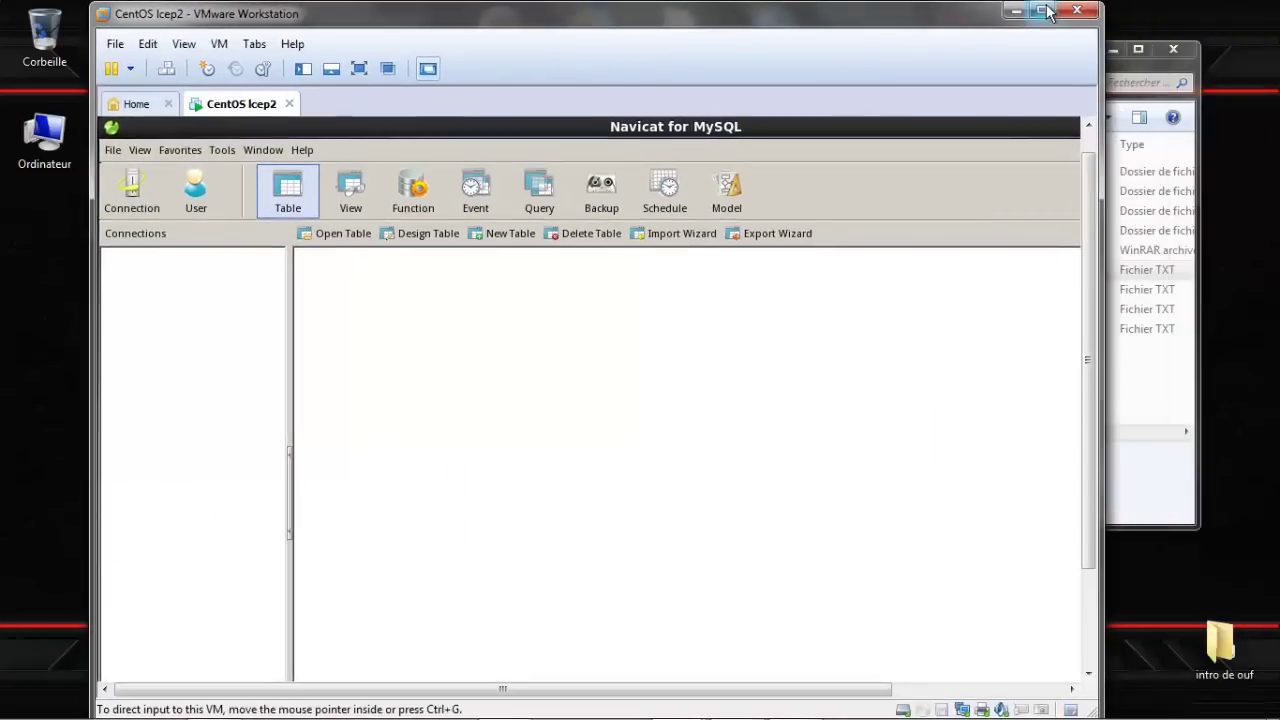
pyautogui.doubleClick(560, 17)
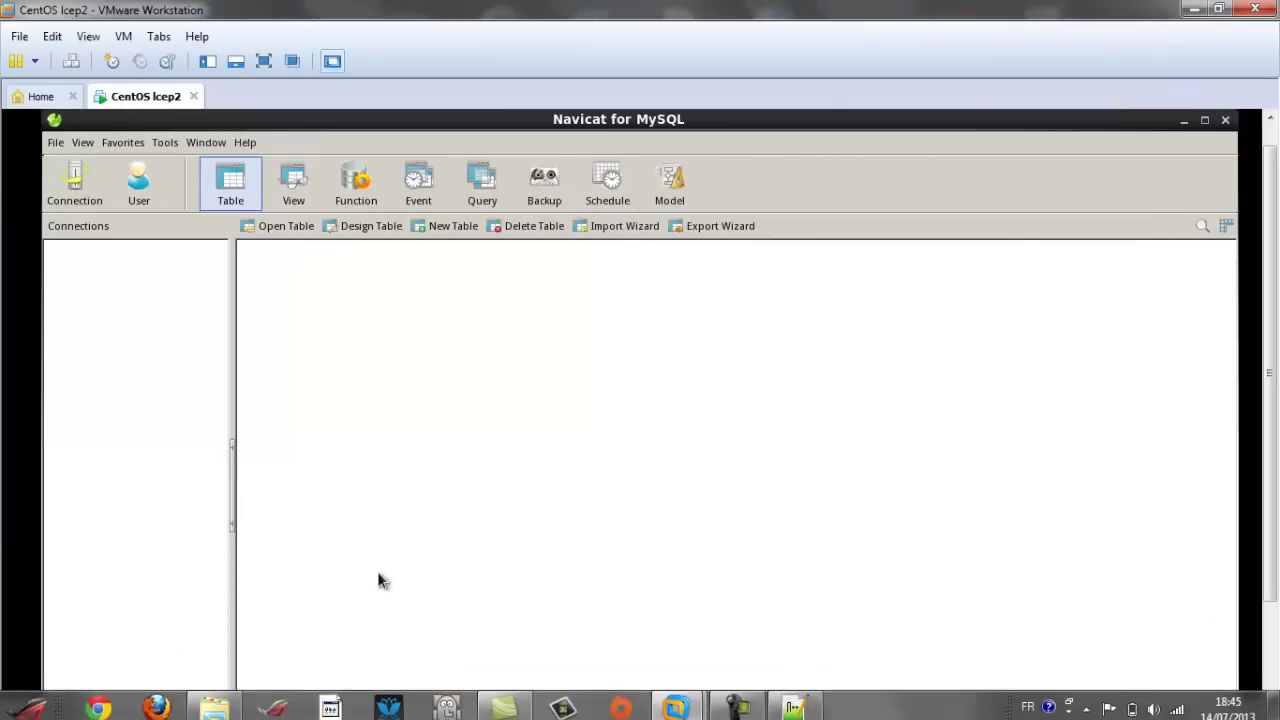
pyautogui.moveTo(1166, 120); pyautogui.dragTo(1150, 141)
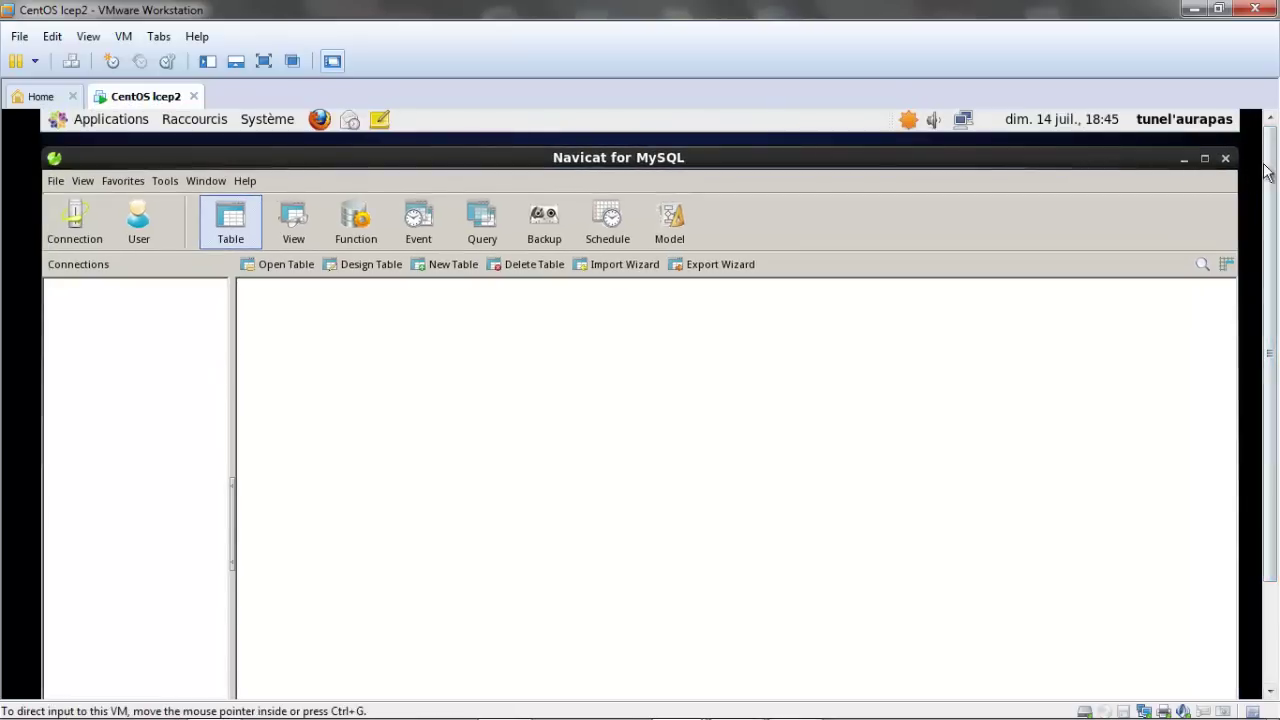
pyautogui.moveTo(504, 162)
pyautogui.mouseDown()
pyautogui.moveTo(572, 155)
pyautogui.moveTo(504, 149)
pyautogui.mouseUp()
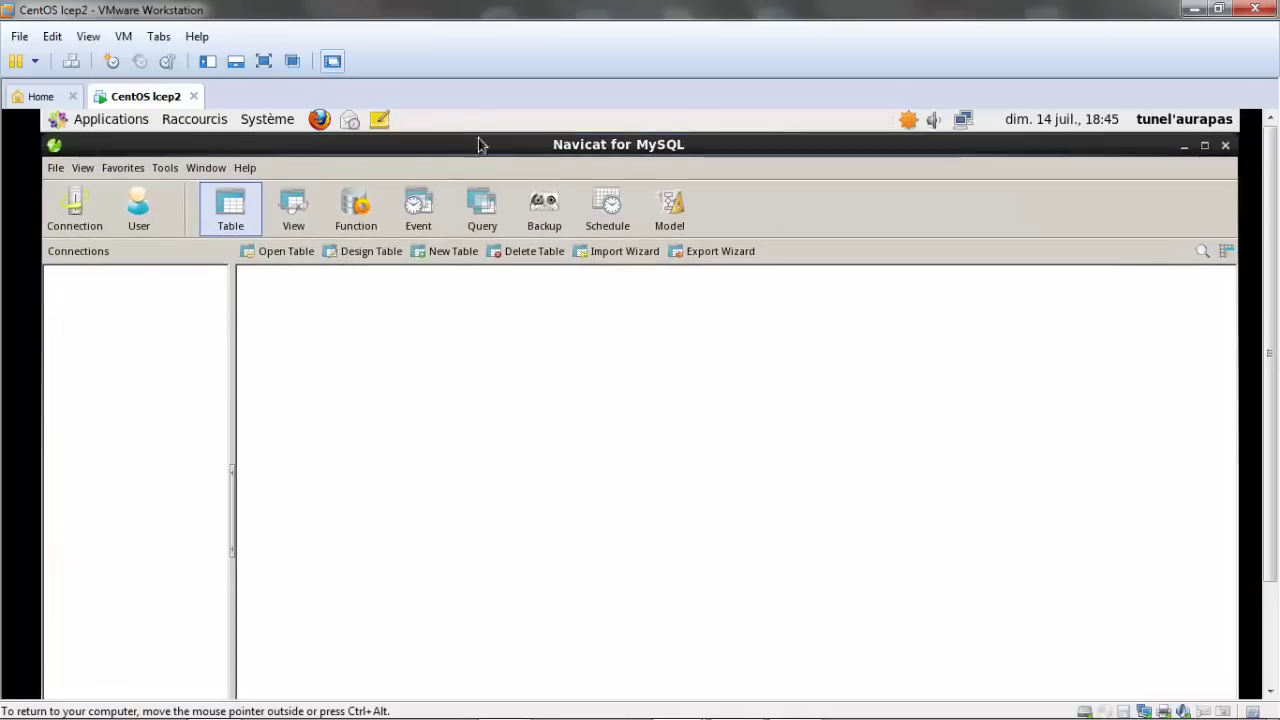
# Step: Create the LCEP2 connection with host localhost, port 3306 and user root
pyautogui.click(60, 222)
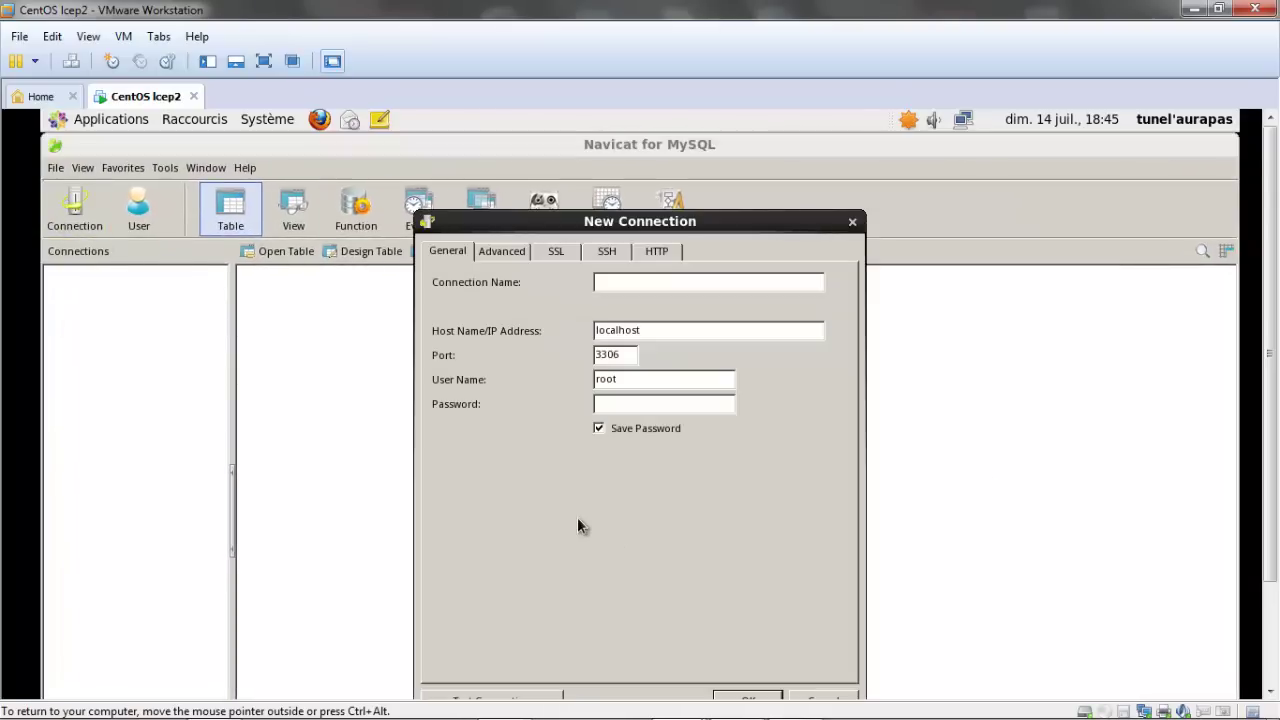
pyautogui.moveTo(598, 222); pyautogui.dragTo(487, 172)
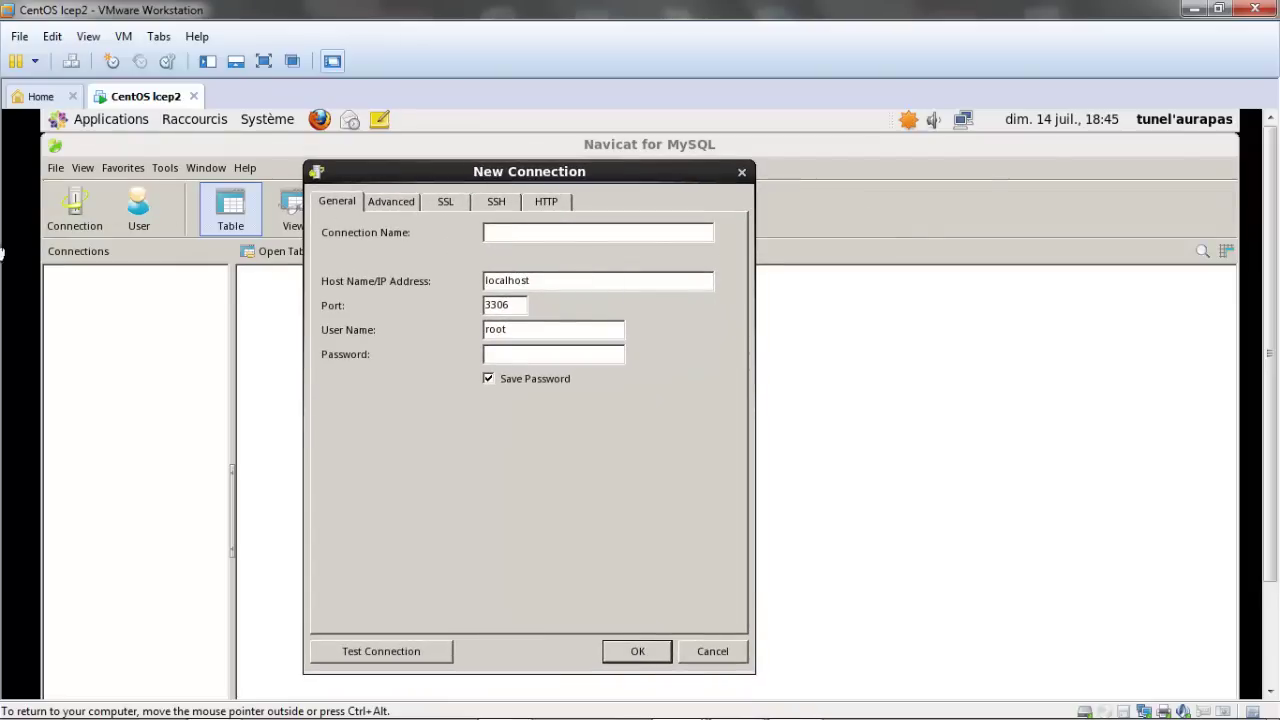
pyautogui.press('Escape')
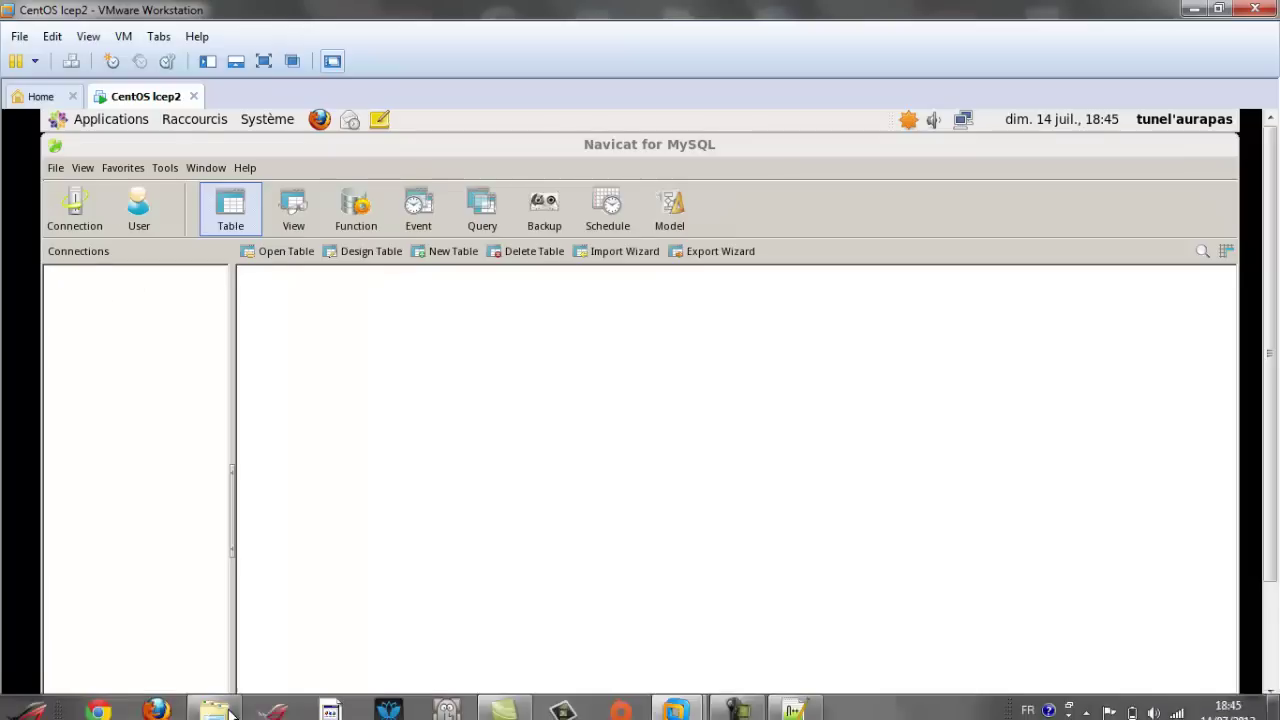
pyautogui.click(266, 62)
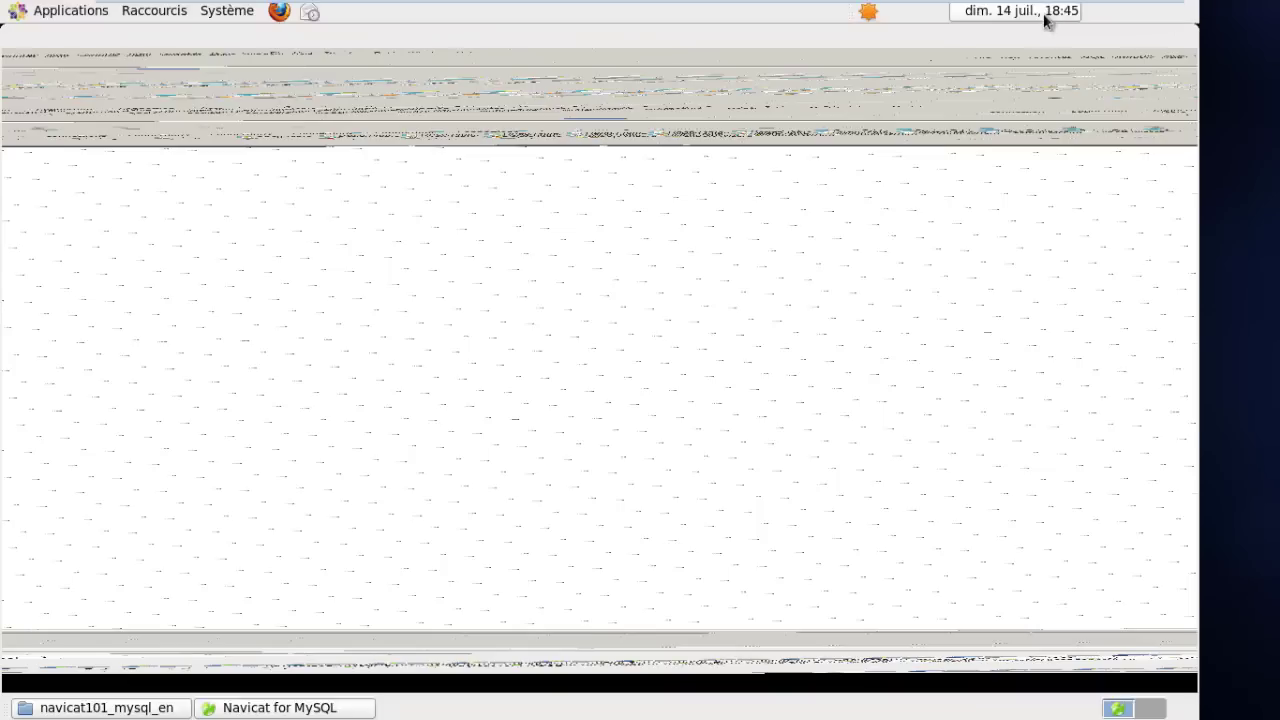
pyautogui.moveTo(730, 42); pyautogui.dragTo(766, 106)
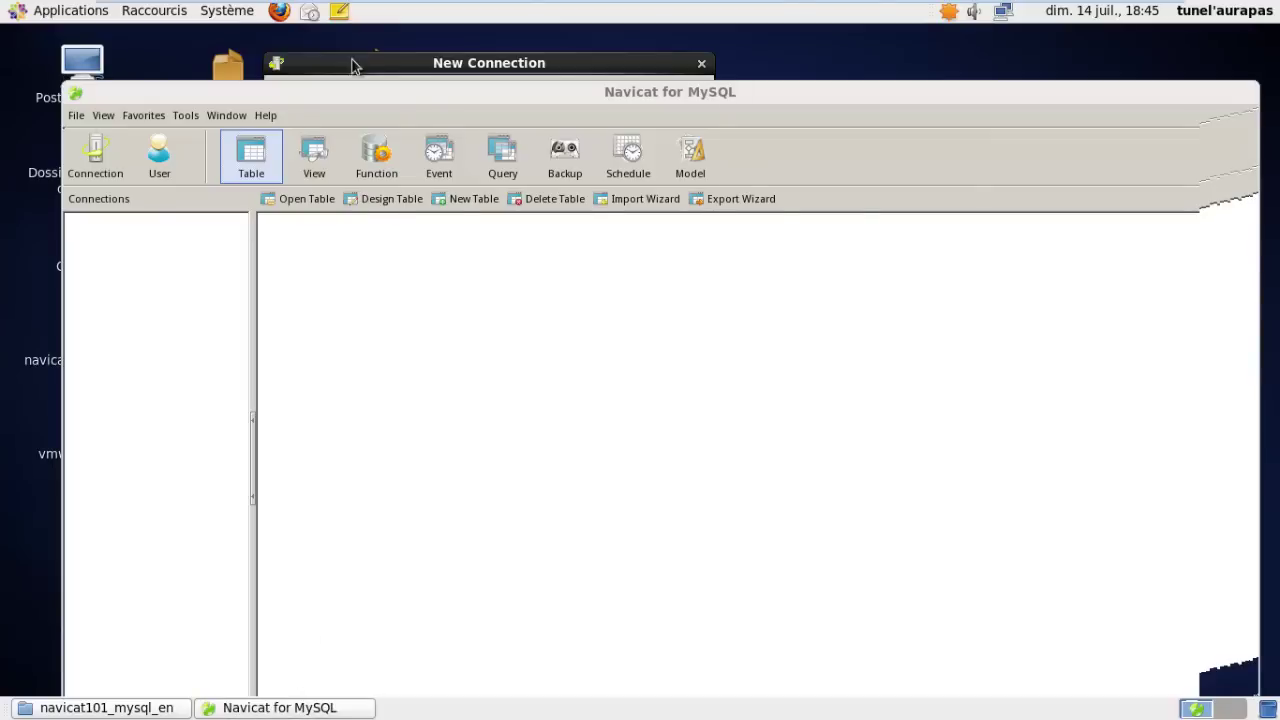
pyautogui.click(351, 63)
pyautogui.write('LCEP2')
pyautogui.press('Return')
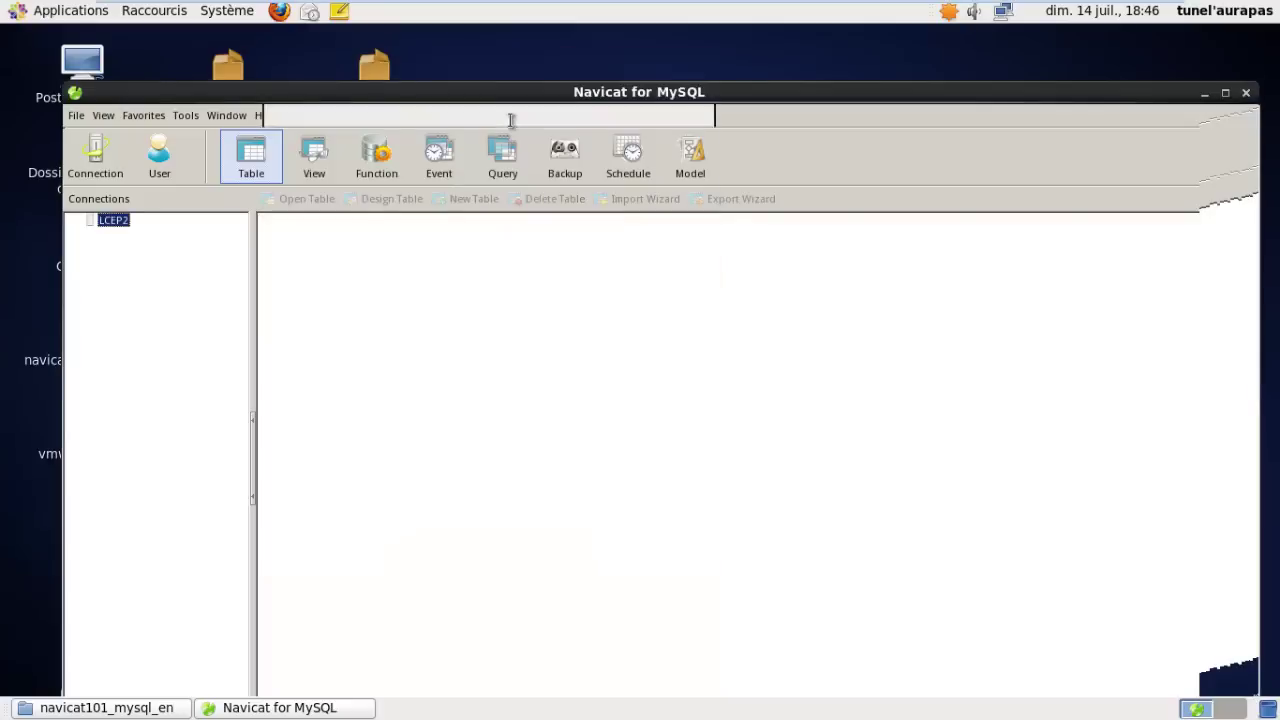
# Step: Open LCEP2 and create the newproject_data database
pyautogui.doubleClick(110, 222)
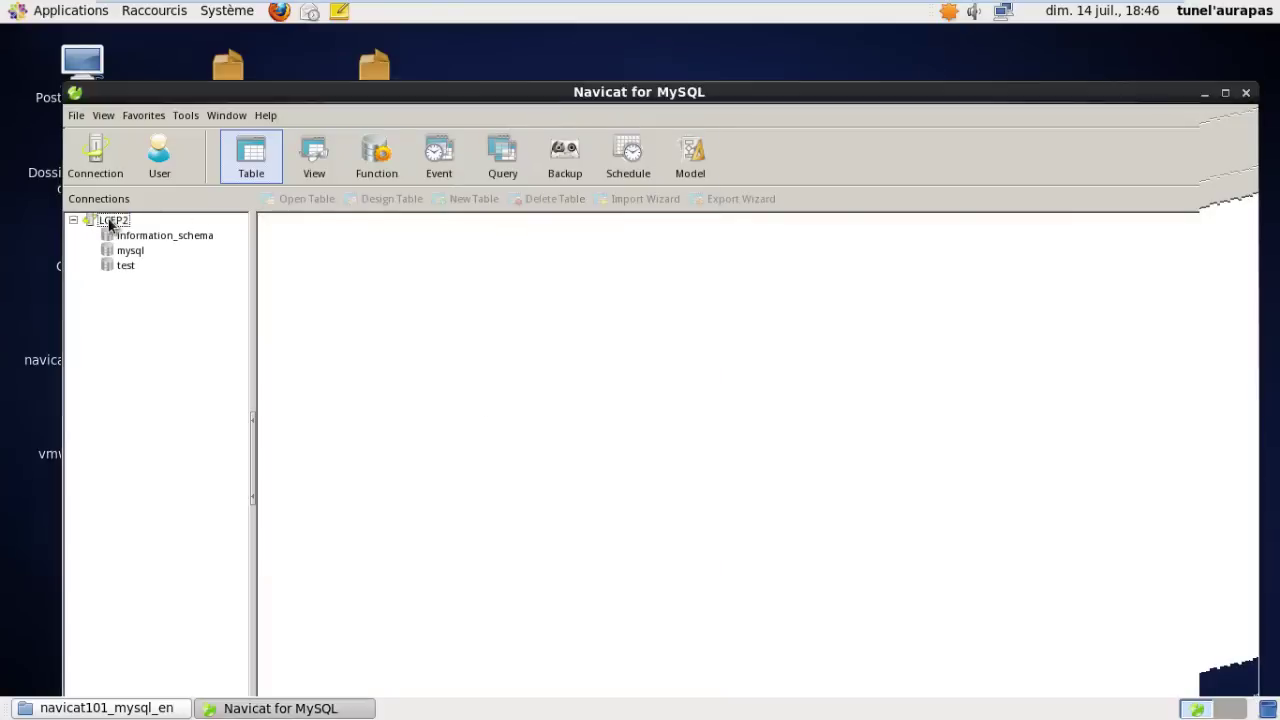
pyautogui.rightClick(119, 220)
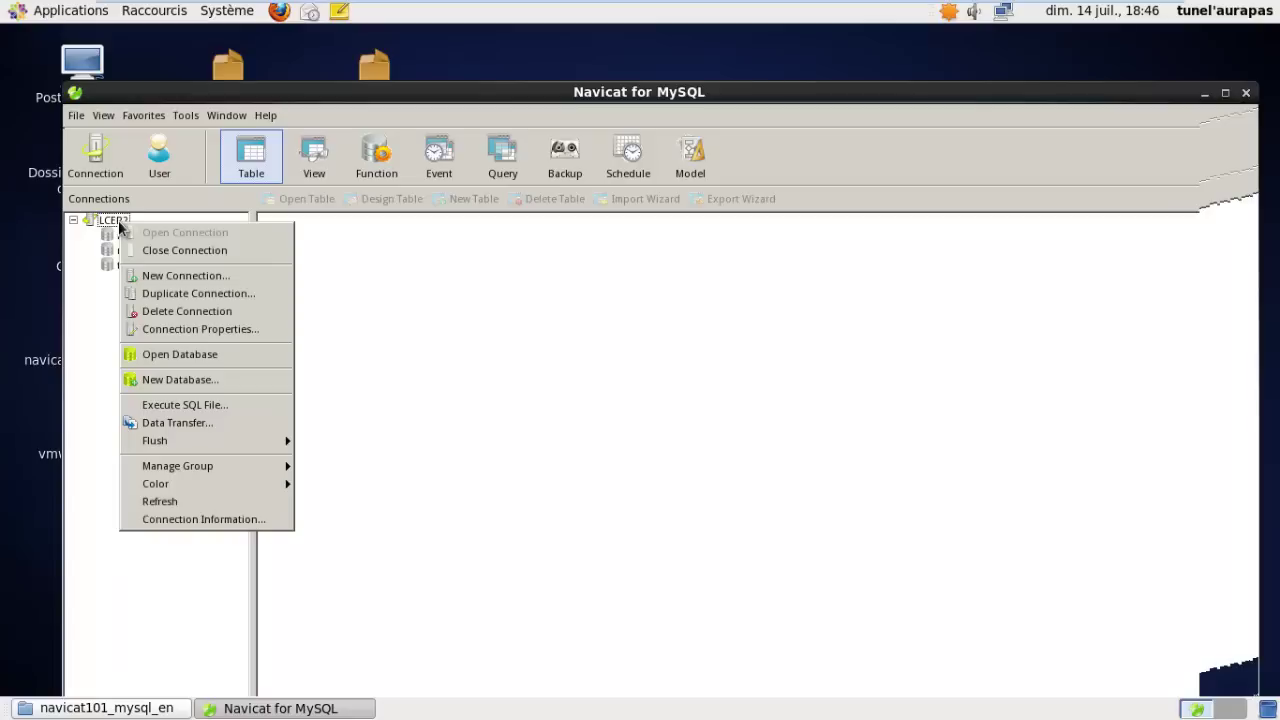
pyautogui.click(184, 380)
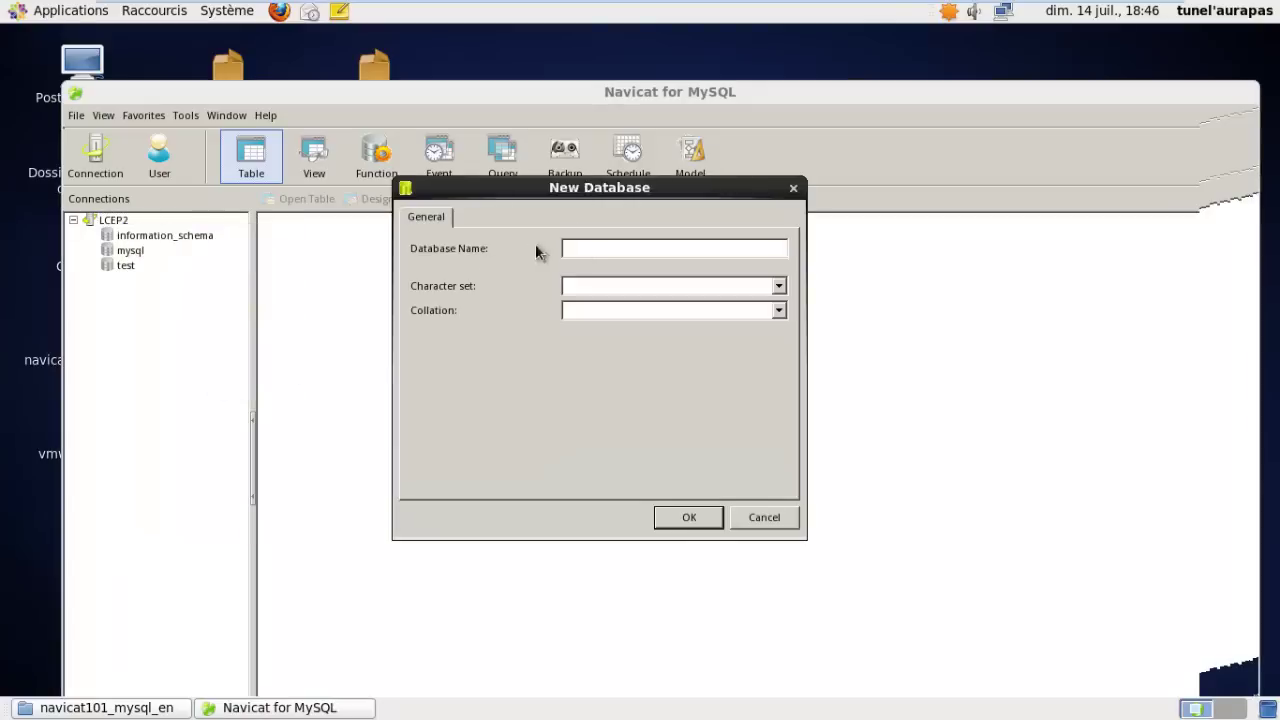
pyautogui.write('NEW')
pyautogui.press('BackSpace')
pyautogui.press('BackSpace')
pyautogui.press('BackSpace')
pyautogui.write('newproject-d')
pyautogui.press('BackSpace')
pyautogui.press('Delete')
pyautogui.write('_d')
pyautogui.click(689, 517)
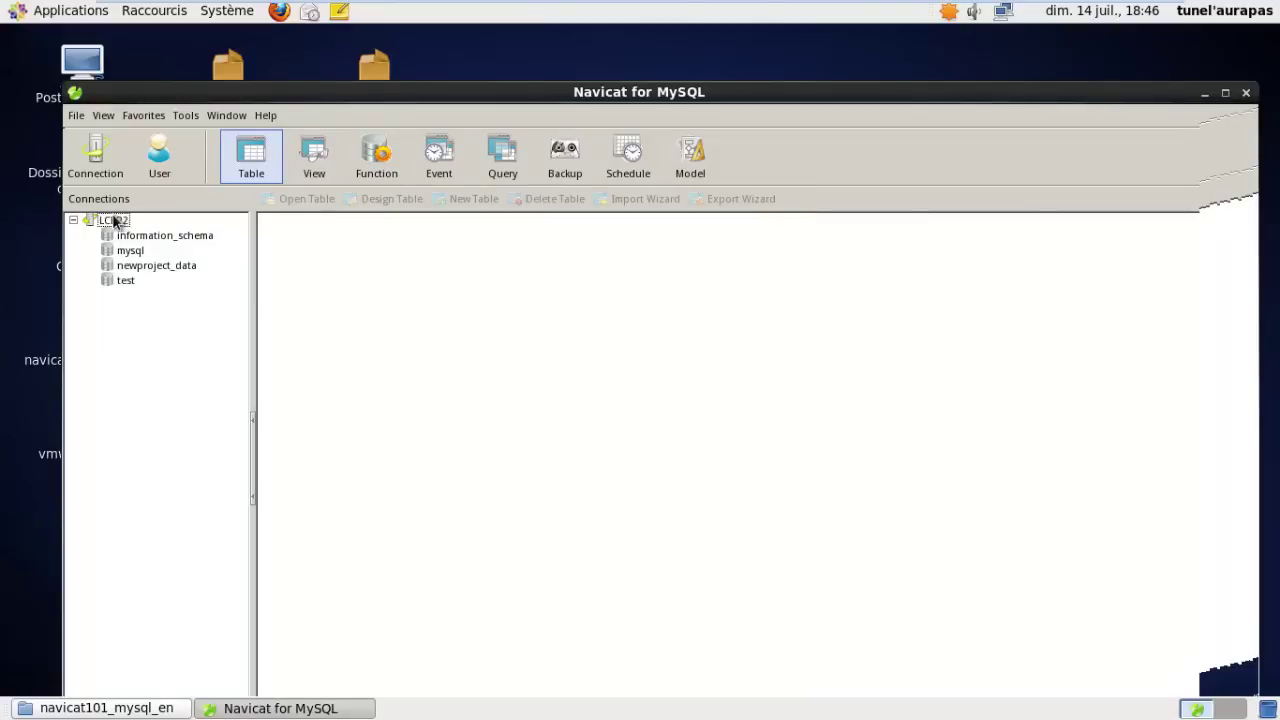
# Step: Create the newproject_db database, copying the newproject_ prefix for reuse
pyautogui.rightClick(114, 220)
pyautogui.click(197, 374)
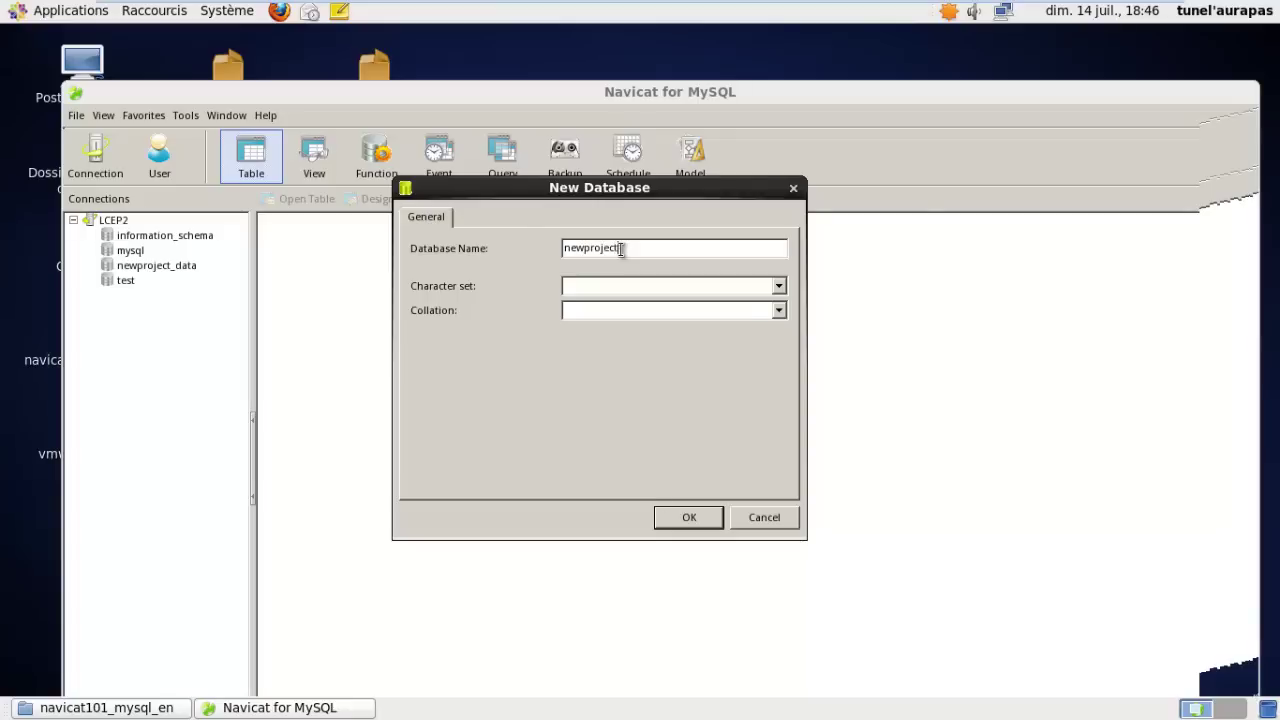
pyautogui.write('newproject_db')
pyautogui.moveTo(619, 248); pyautogui.dragTo(541, 257)
pyautogui.rightClick(583, 247)
pyautogui.click(612, 297)
pyautogui.click(688, 517)
# Step: Create the newproject_db_auth database using the pasted newproject_ prefix
pyautogui.rightClick(129, 221)
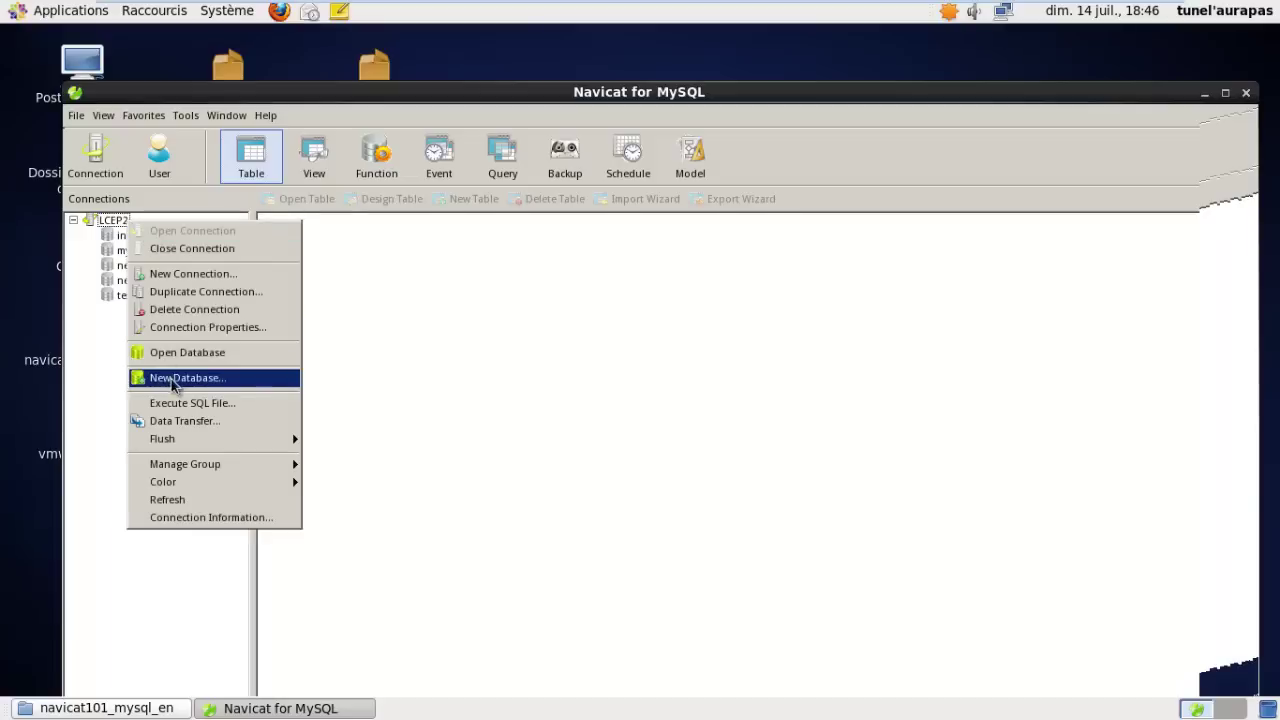
pyautogui.click(230, 384)
pyautogui.rightClick(624, 251)
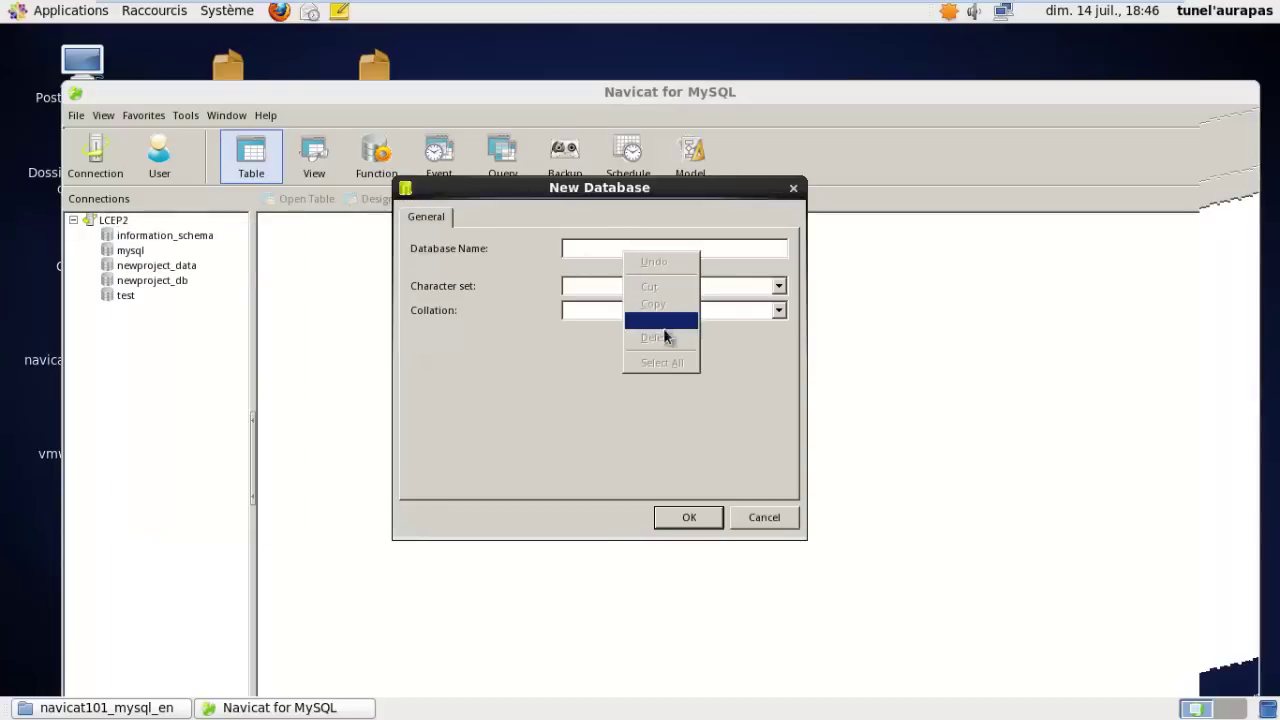
pyautogui.click(656, 321)
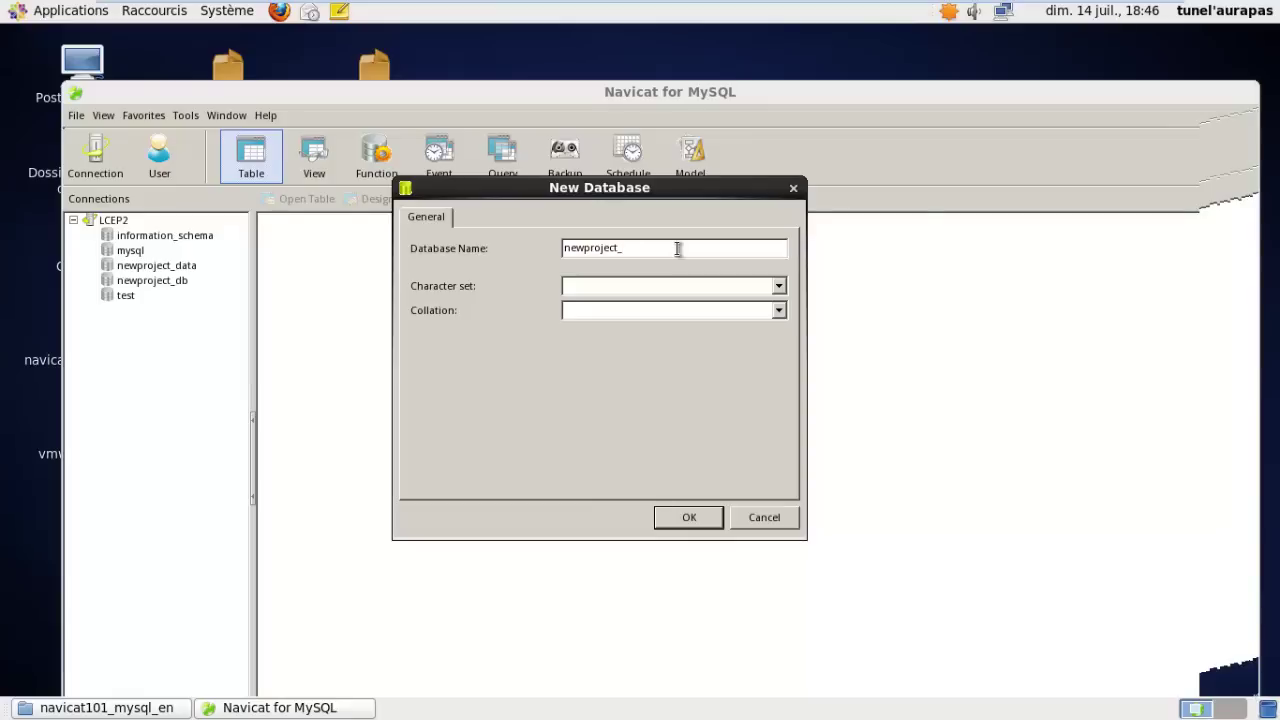
pyautogui.write('db_auth')
pyautogui.click(682, 518)
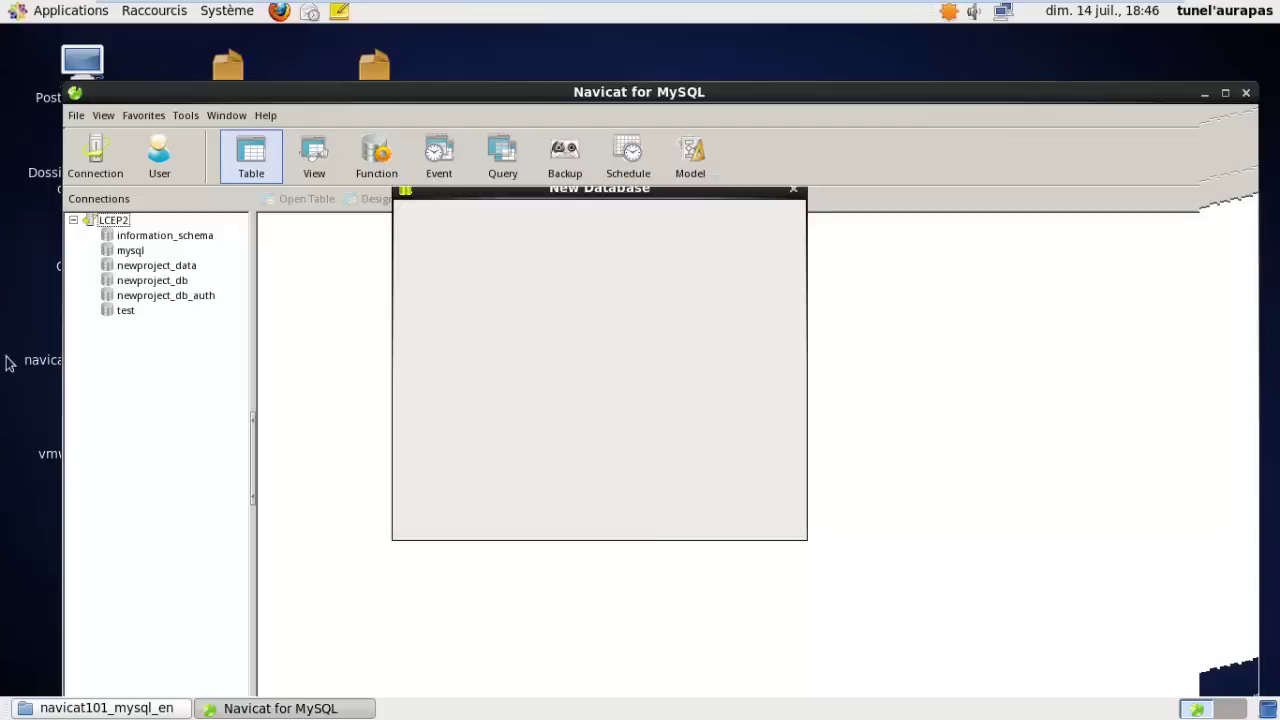
# Step: Create the newproject_post database using the pasted newproject_ prefix
pyautogui.rightClick(114, 221)
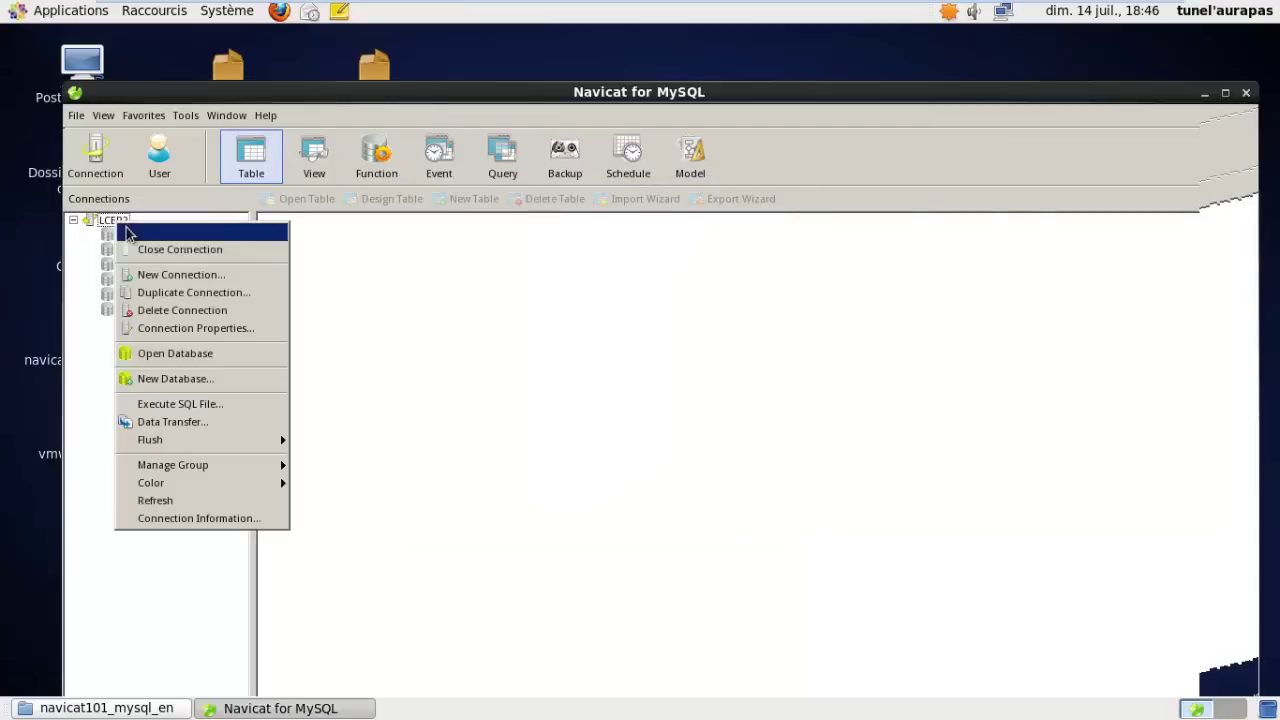
pyautogui.click(172, 379)
pyautogui.rightClick(590, 252)
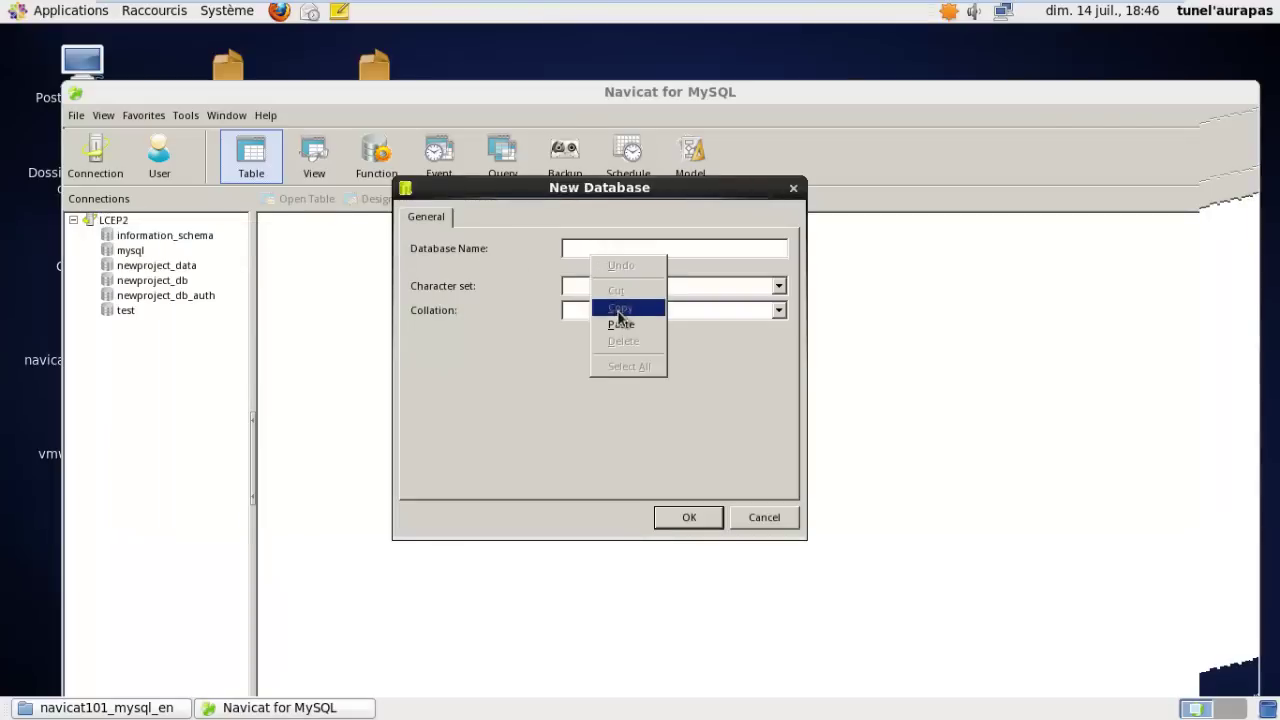
pyautogui.click(620, 324)
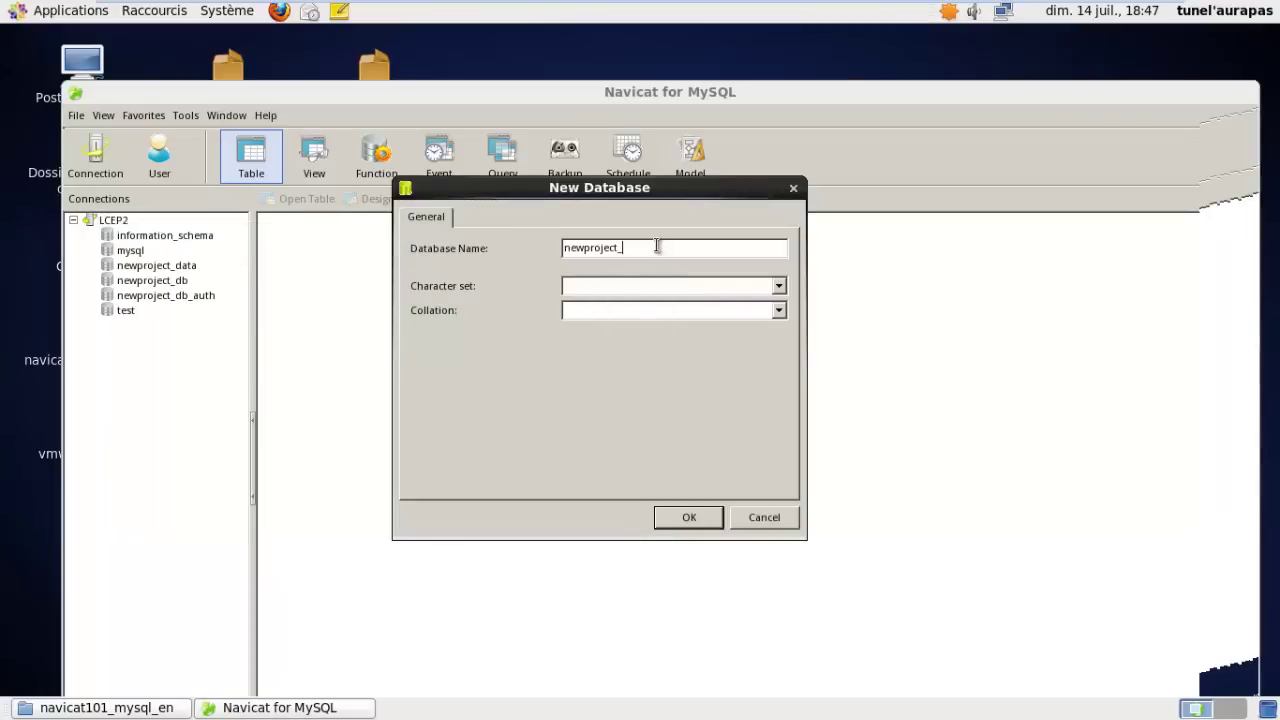
pyautogui.write('post')
pyautogui.click(689, 517)
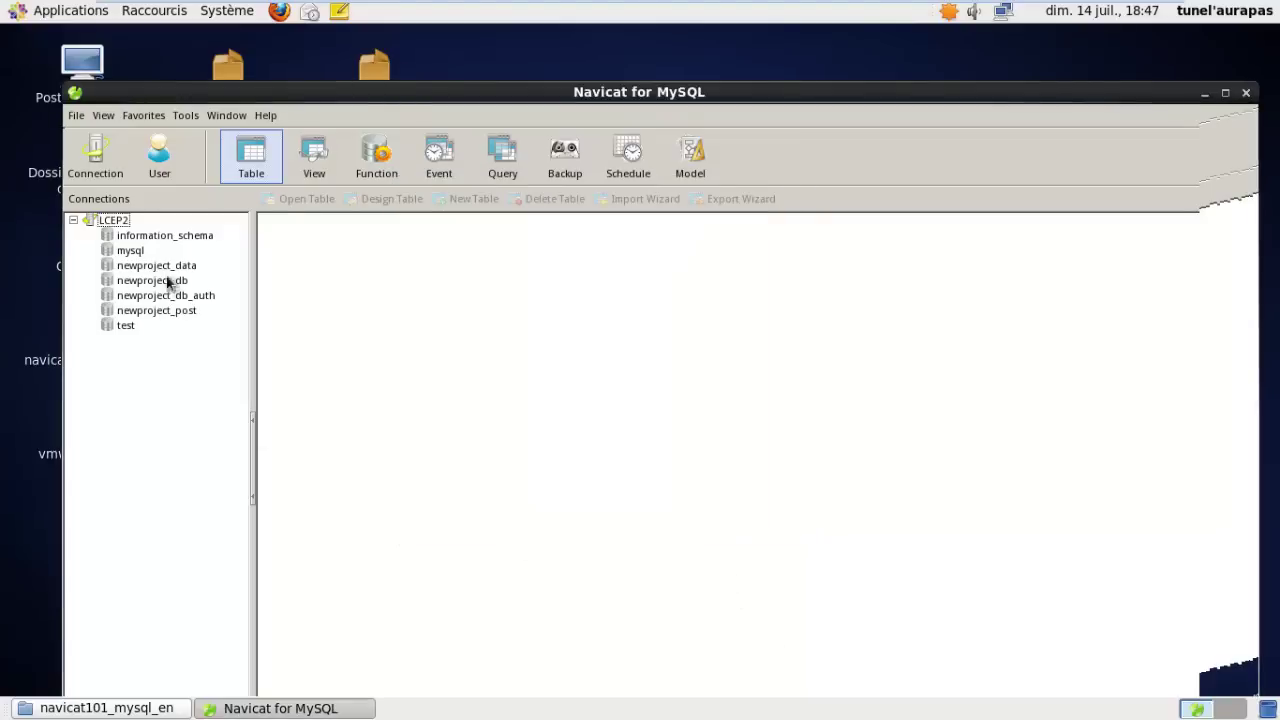
pyautogui.moveTo(323, 97); pyautogui.dragTo(177, 108)
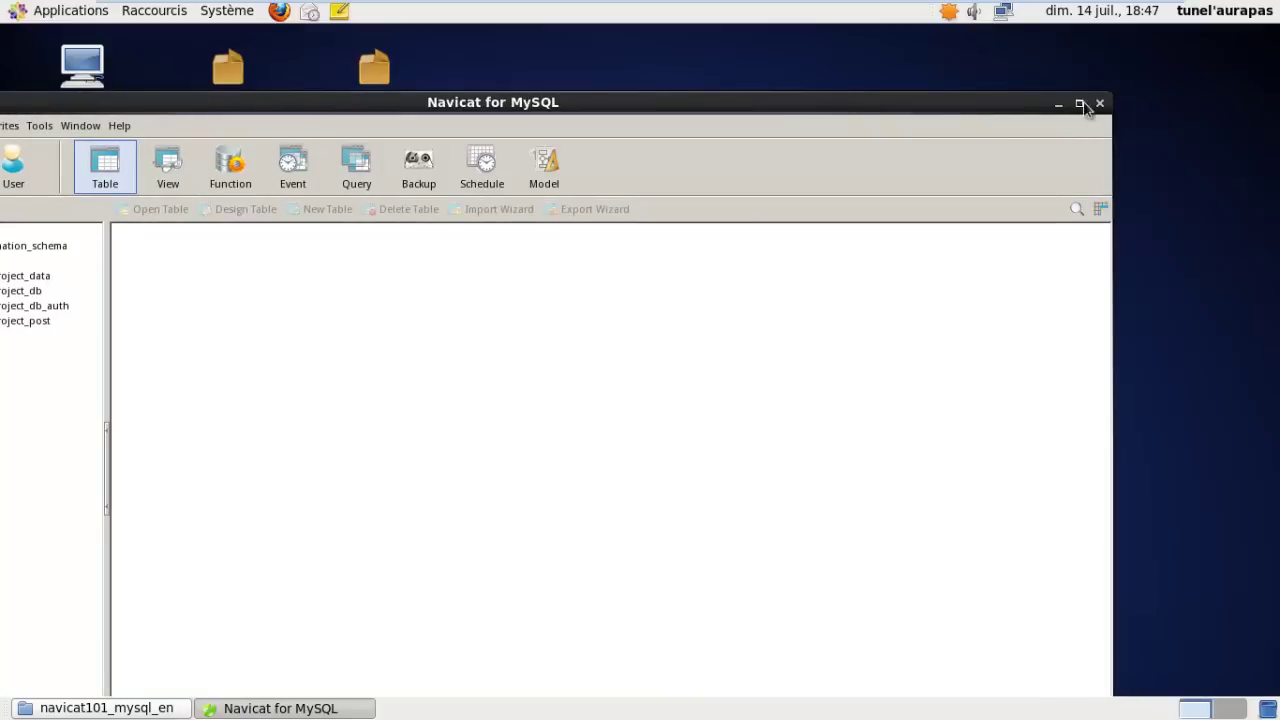
# Step: Close Navicat and the folder window, then log out via Système > Fermer la session
pyautogui.click(1099, 103)
pyautogui.click(718, 191)
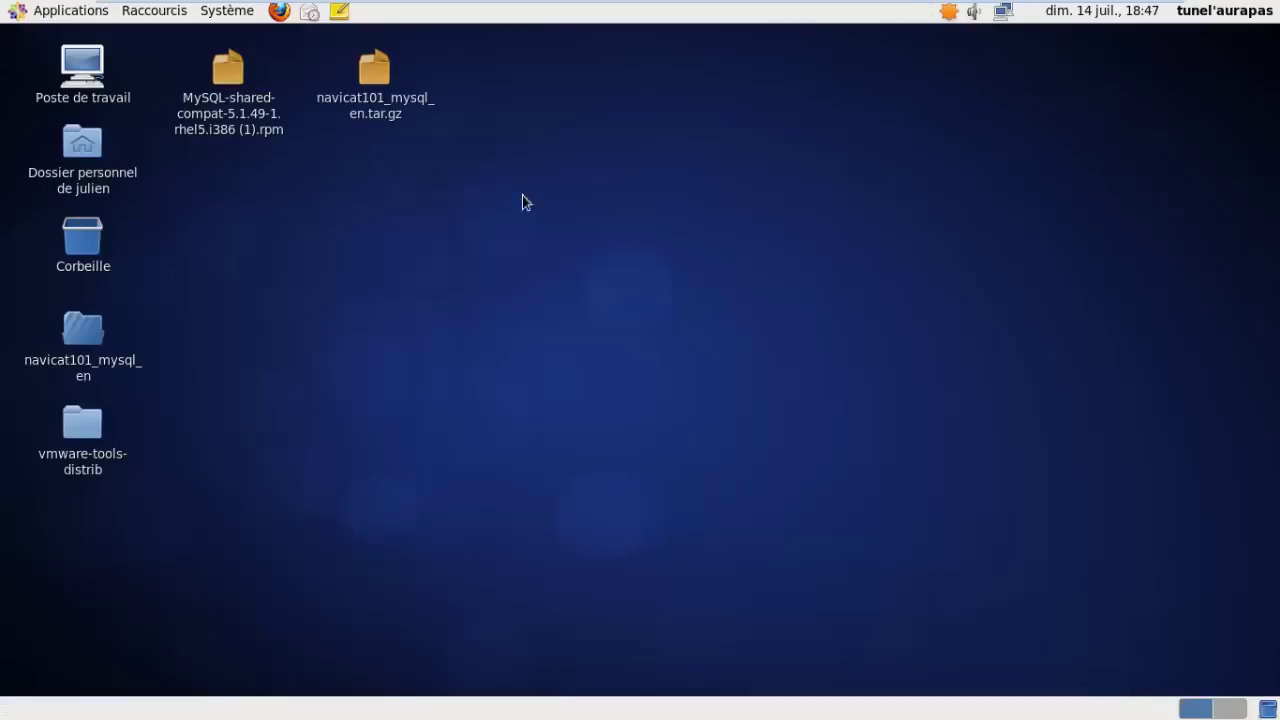
pyautogui.click(226, 11)
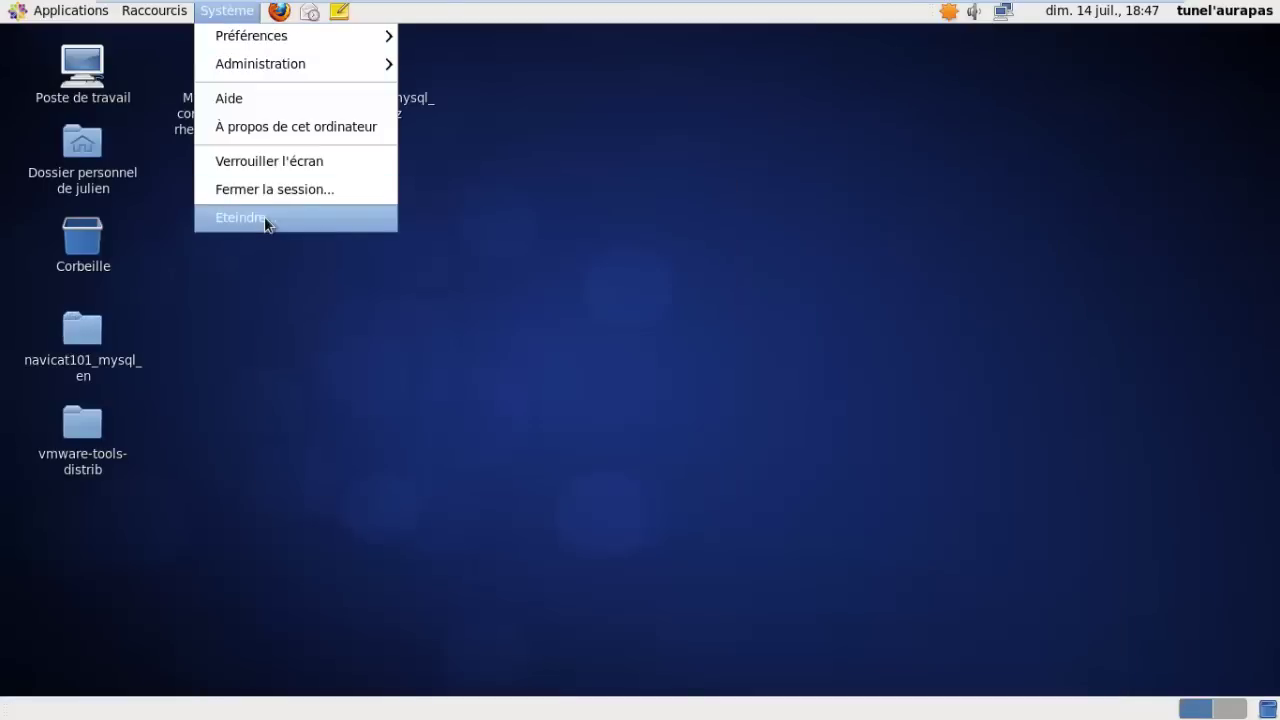
pyautogui.click(280, 189)
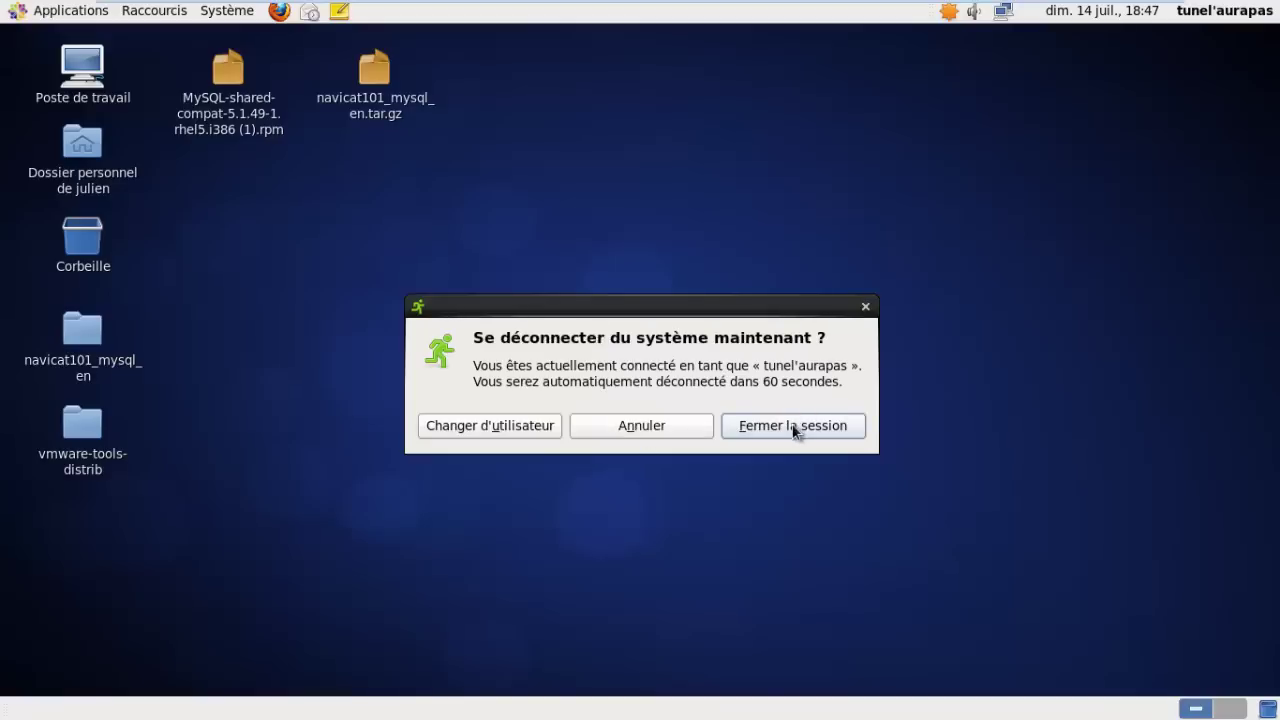
pyautogui.click(490, 430)
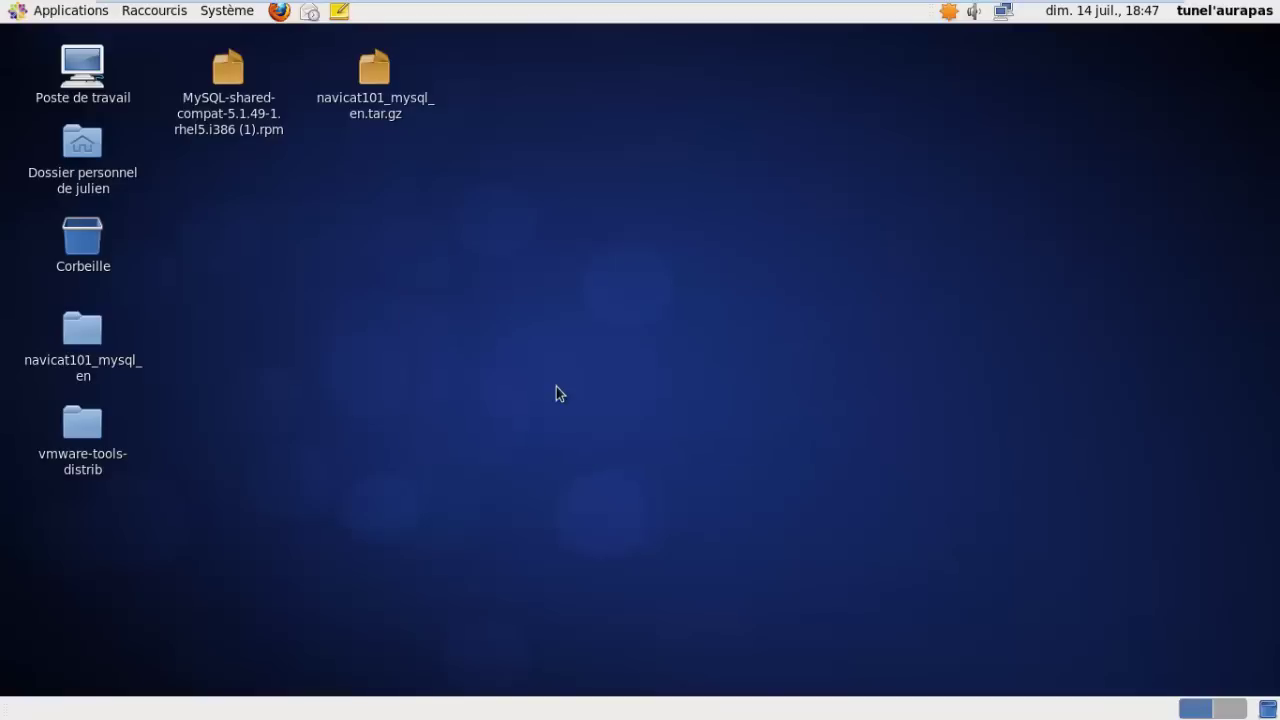
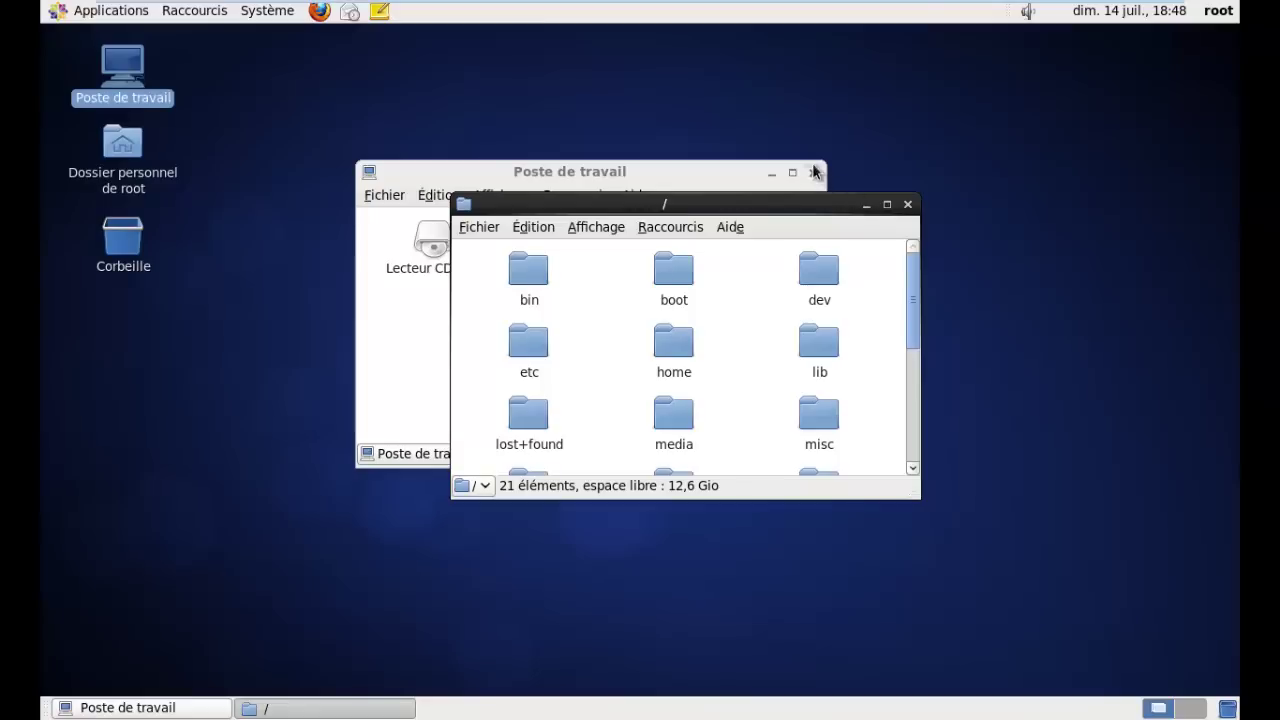
# Step: Open /usr/lib in Nautilus, closing Poste de travail and the other folder windows
pyautogui.click(813, 172)
pyautogui.scroll(-1, 690, 420)
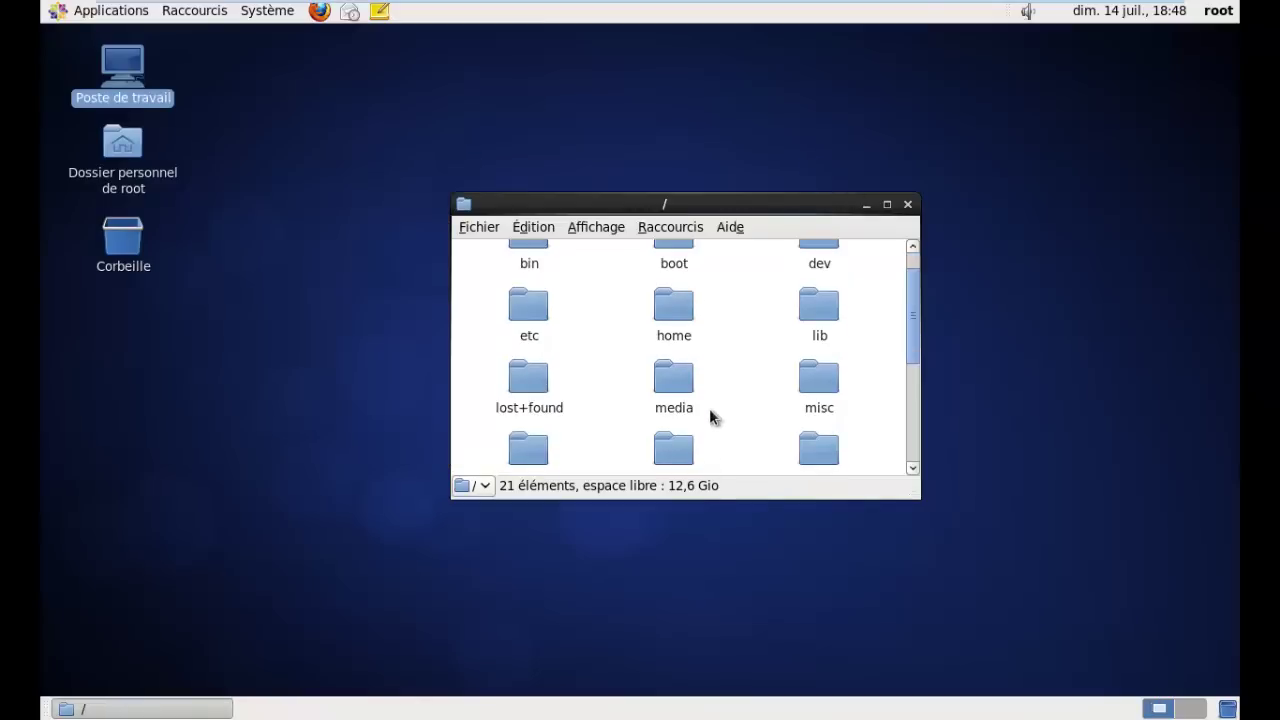
pyautogui.scroll(-1, 700, 328)
pyautogui.scroll(-2, 794, 309)
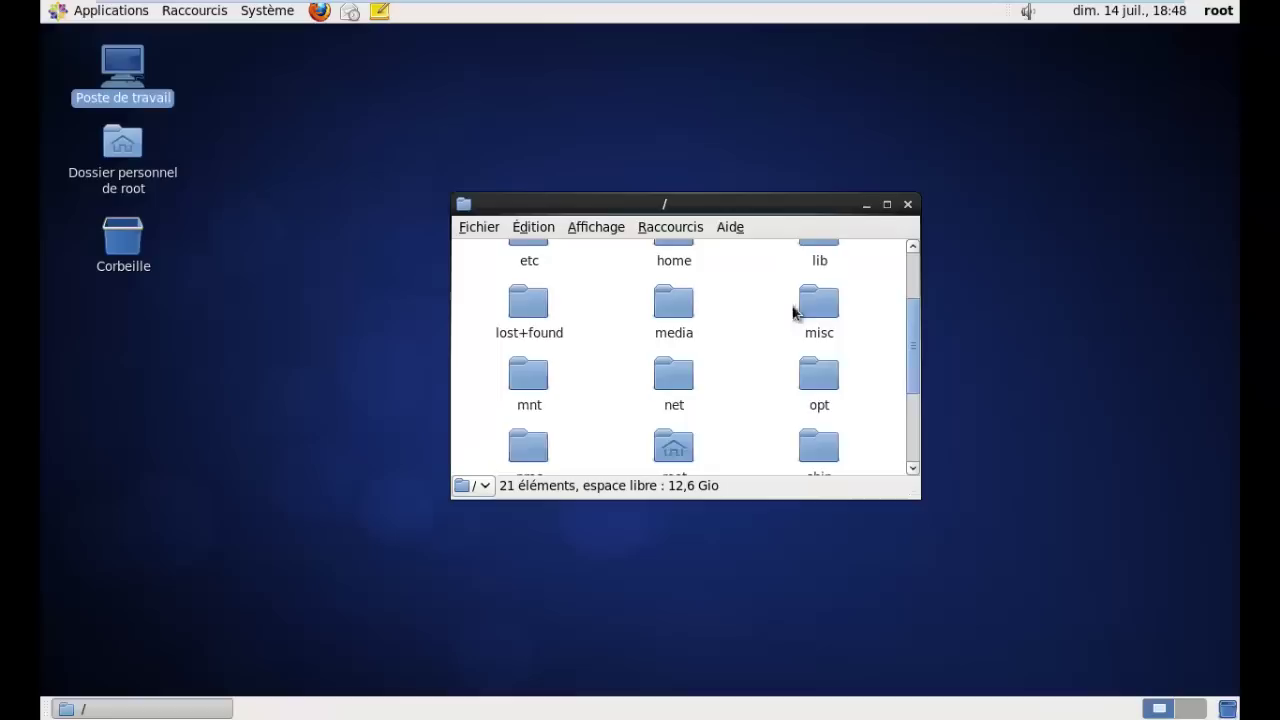
pyautogui.scroll(-4, 557, 346)
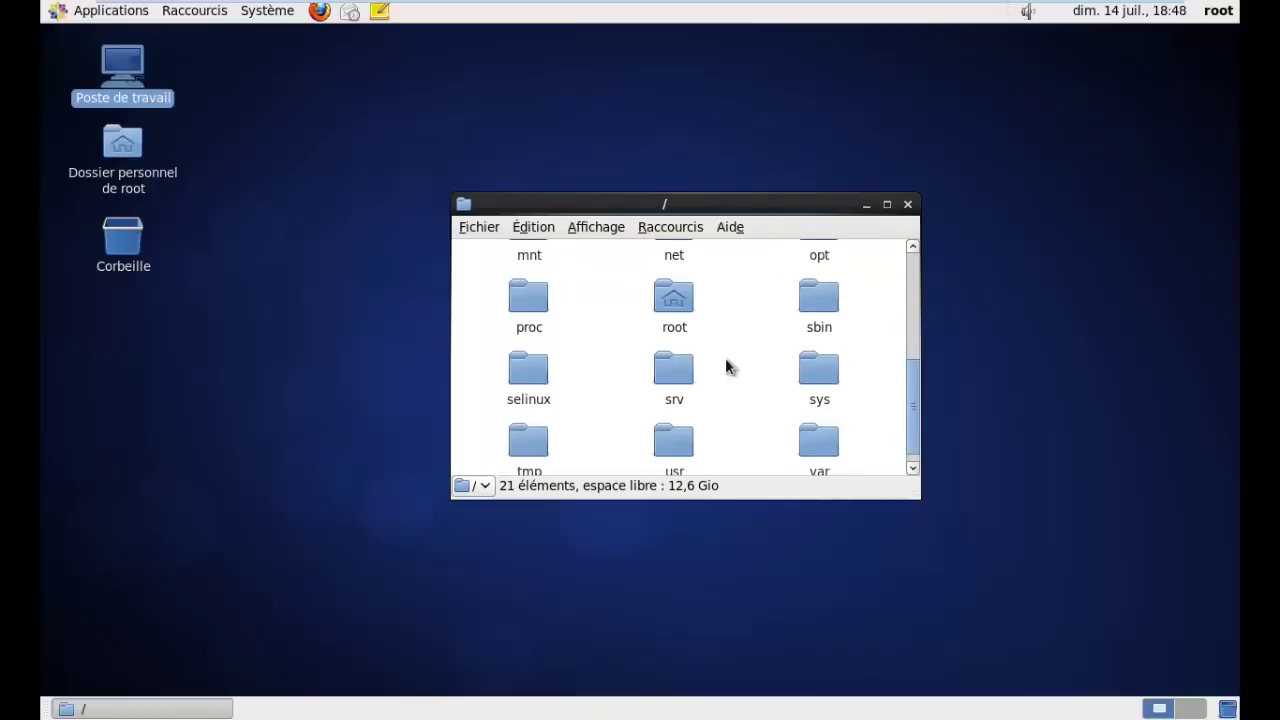
pyautogui.doubleClick(674, 432)
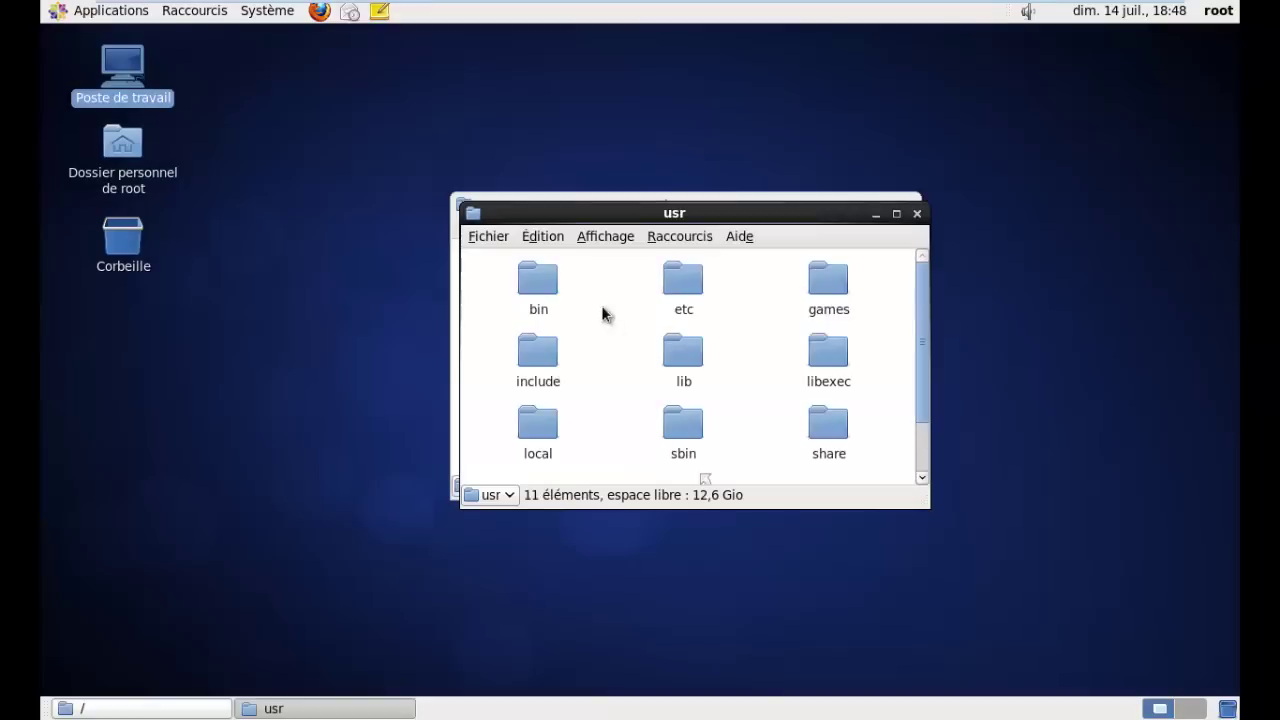
pyautogui.doubleClick(695, 362)
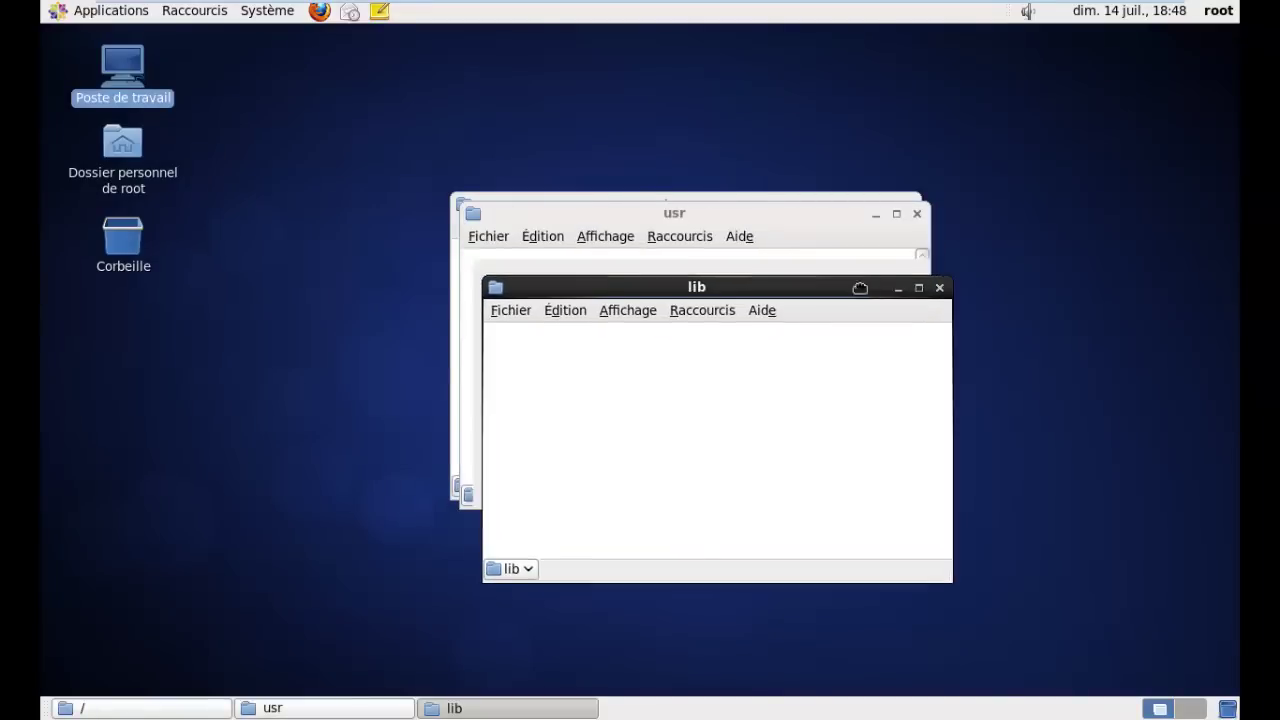
pyautogui.keyDown('shift'); pyautogui.click(916, 214); pyautogui.keyUp('shift')
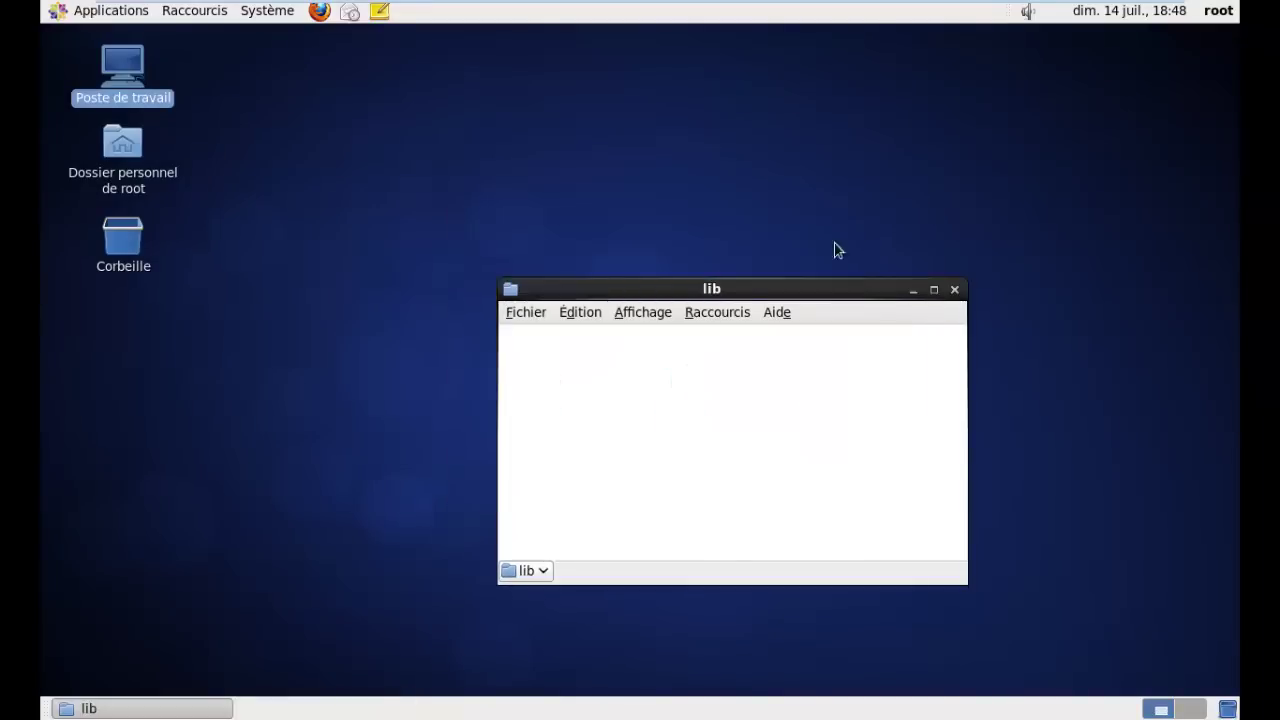
pyautogui.moveTo(775, 295); pyautogui.dragTo(580, 210)
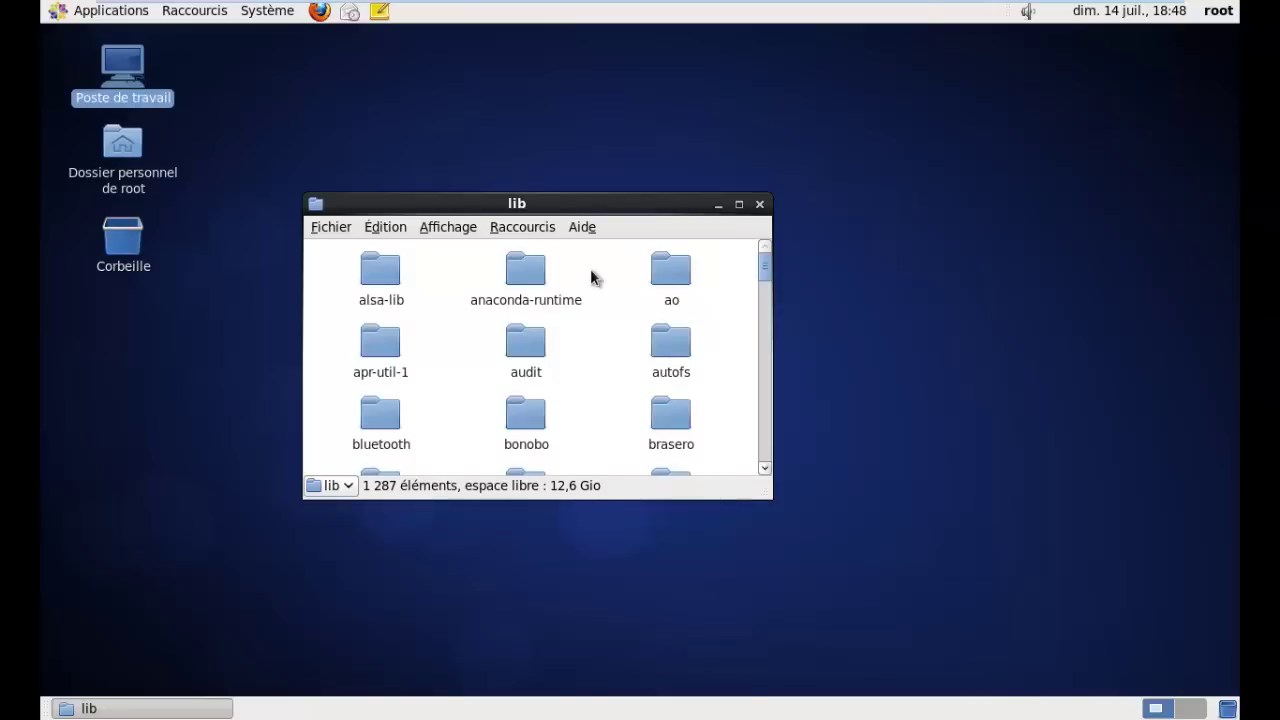
# Step: Scroll the /usr/lib listing down to the libcrypto files and select libcrypto.so.1.0.0
pyautogui.scroll(-5, 630, 320)
pyautogui.scroll(-1, 700, 318)
pyautogui.moveTo(766, 309); pyautogui.dragTo(768, 330)
pyautogui.scroll(-5, 768, 330)
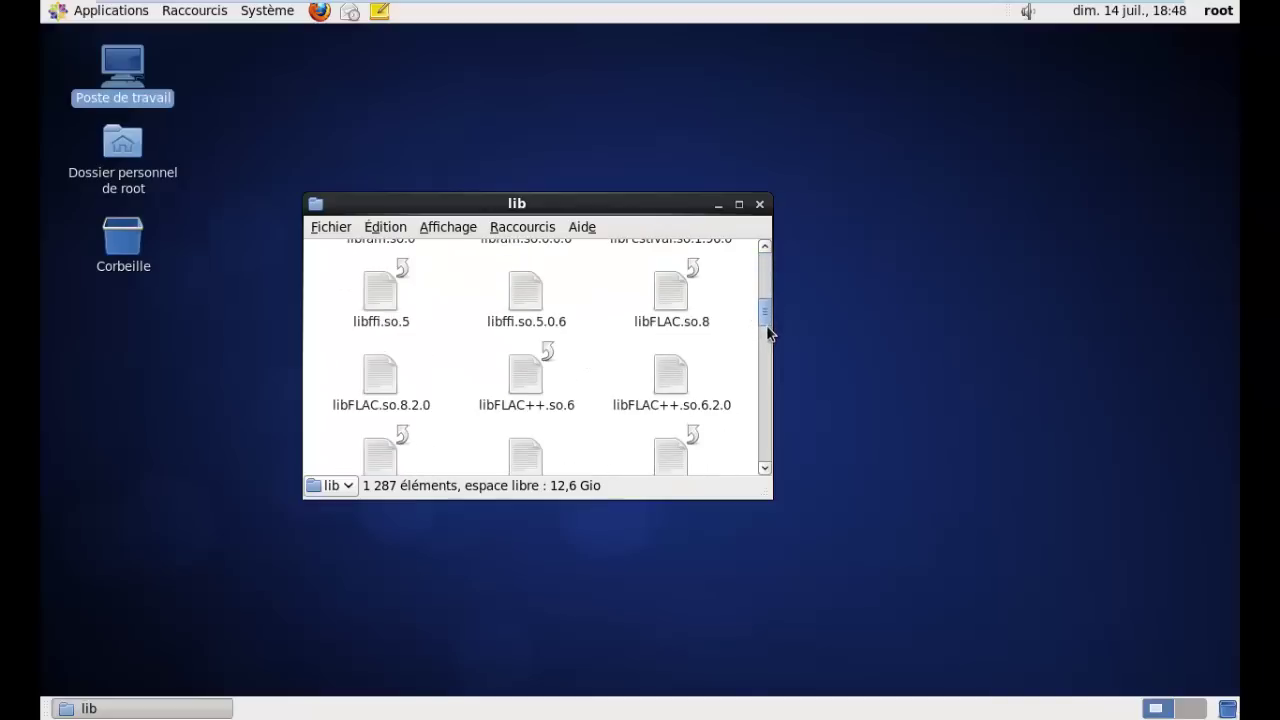
pyautogui.scroll(-10, 768, 333)
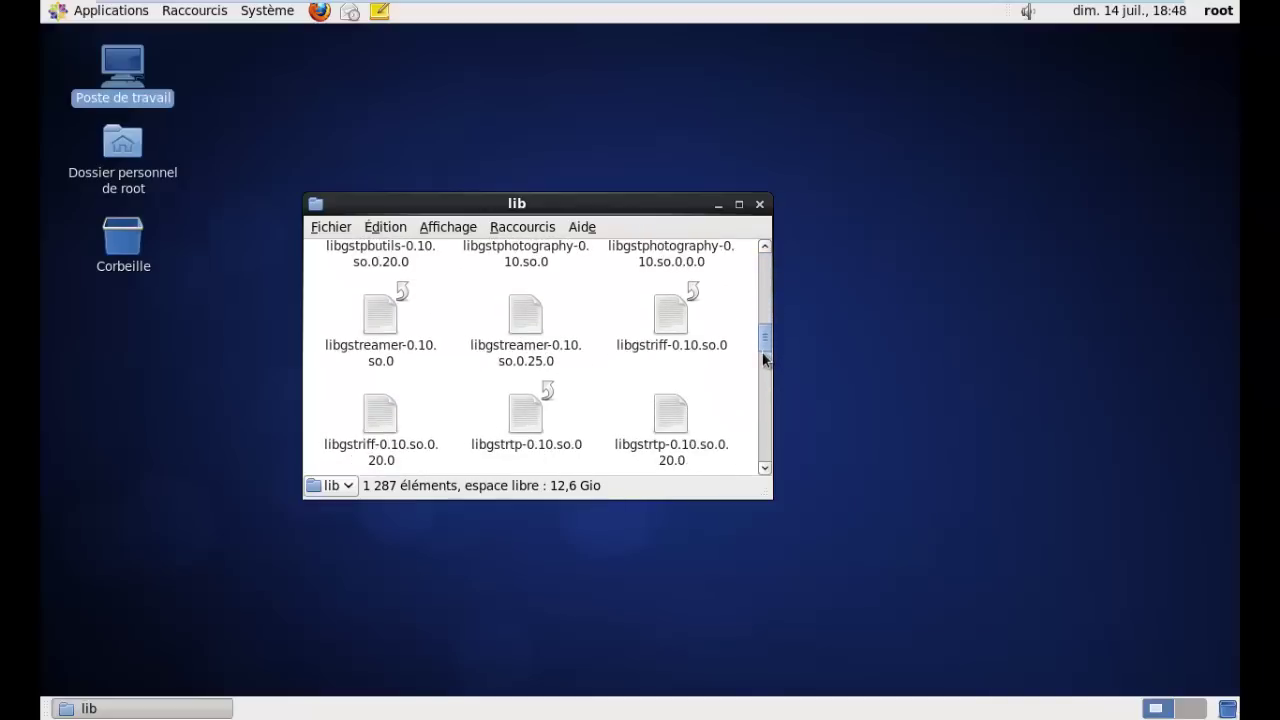
pyautogui.moveTo(763, 354); pyautogui.dragTo(770, 313)
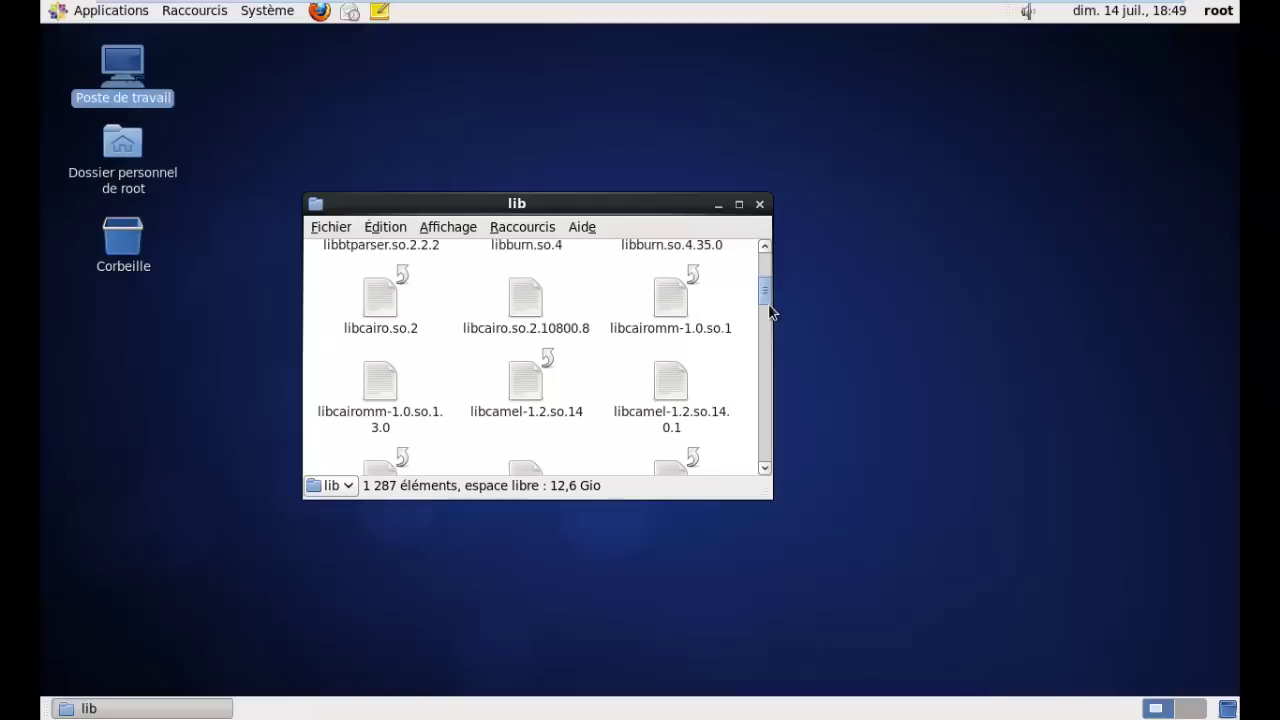
pyautogui.click(766, 468)
pyautogui.moveTo(766, 468); pyautogui.dragTo(766, 468)
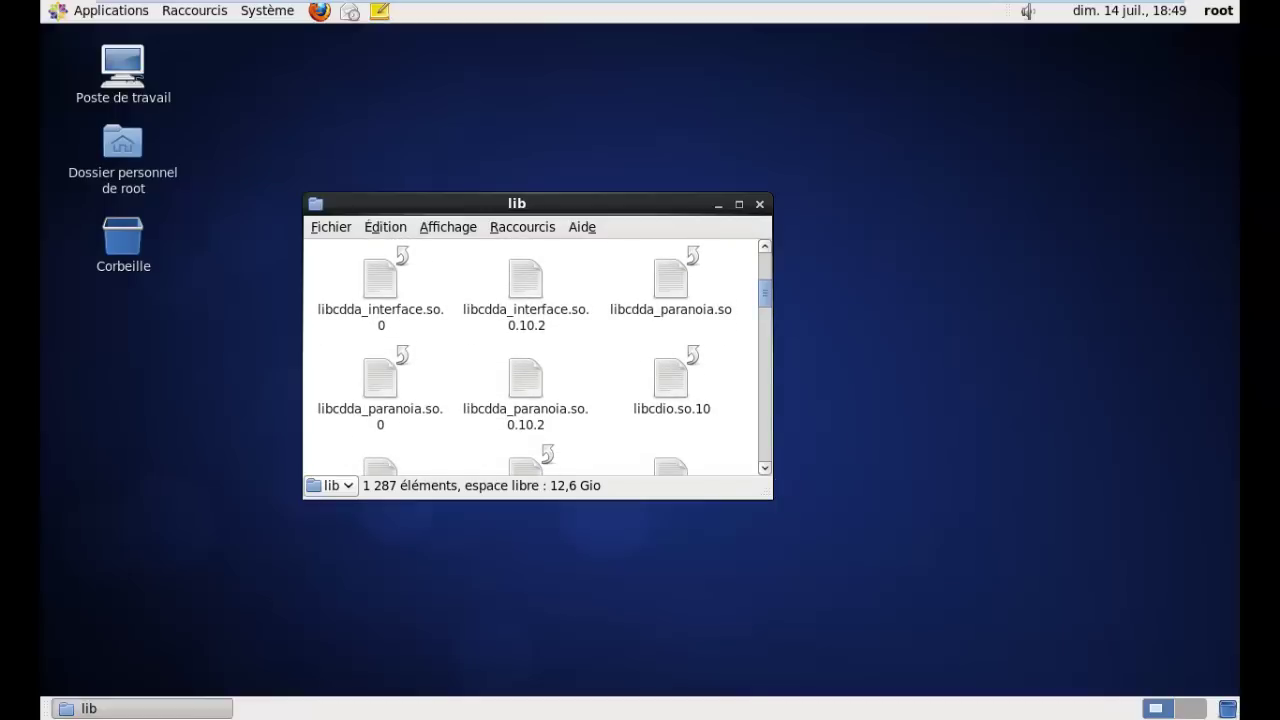
pyautogui.moveTo(766, 468); pyautogui.dragTo(766, 468)
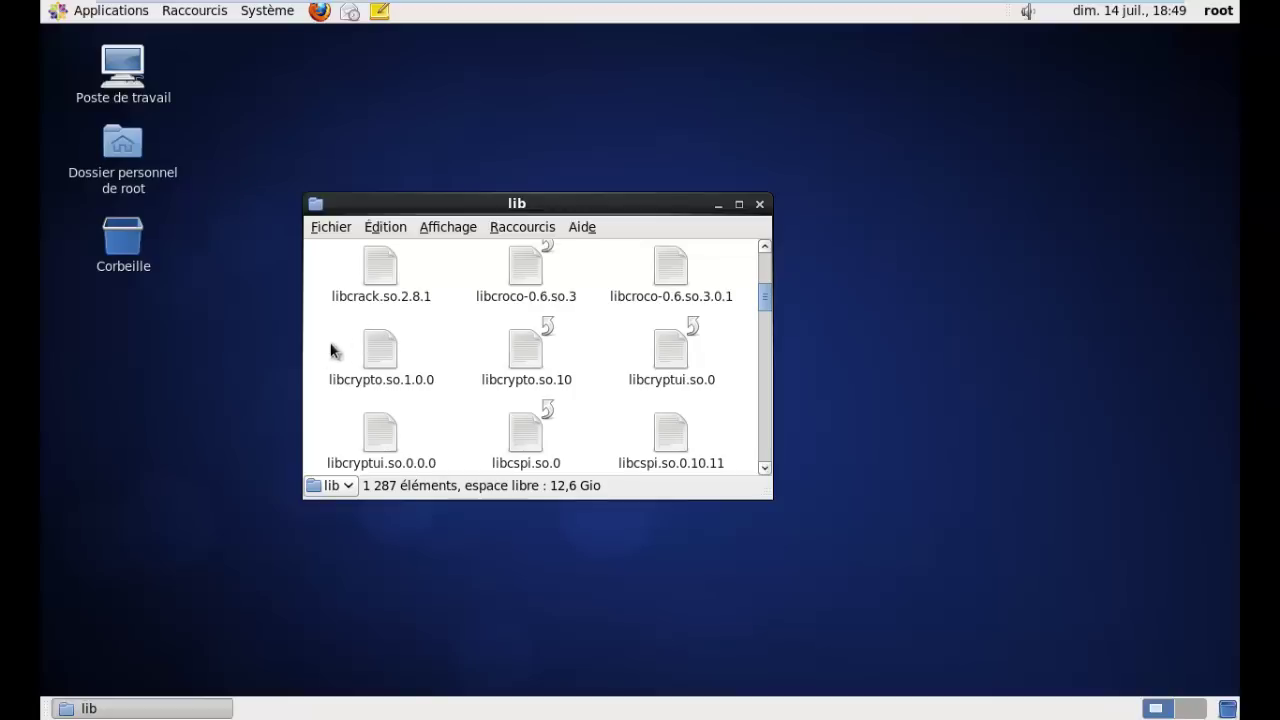
pyautogui.click(405, 384)
# Step: Copy libcrypto.so.10 and paste a duplicate into the /usr/lib folder
pyautogui.click(528, 381)
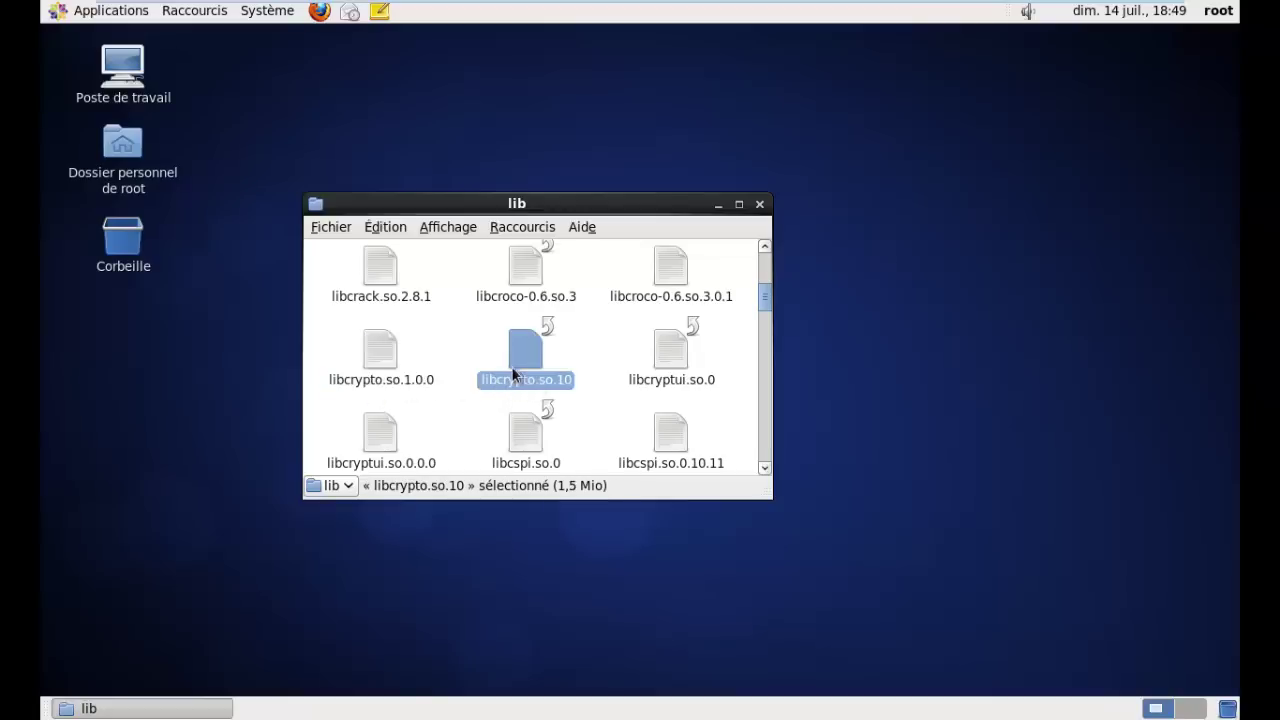
pyautogui.rightClick(512, 372)
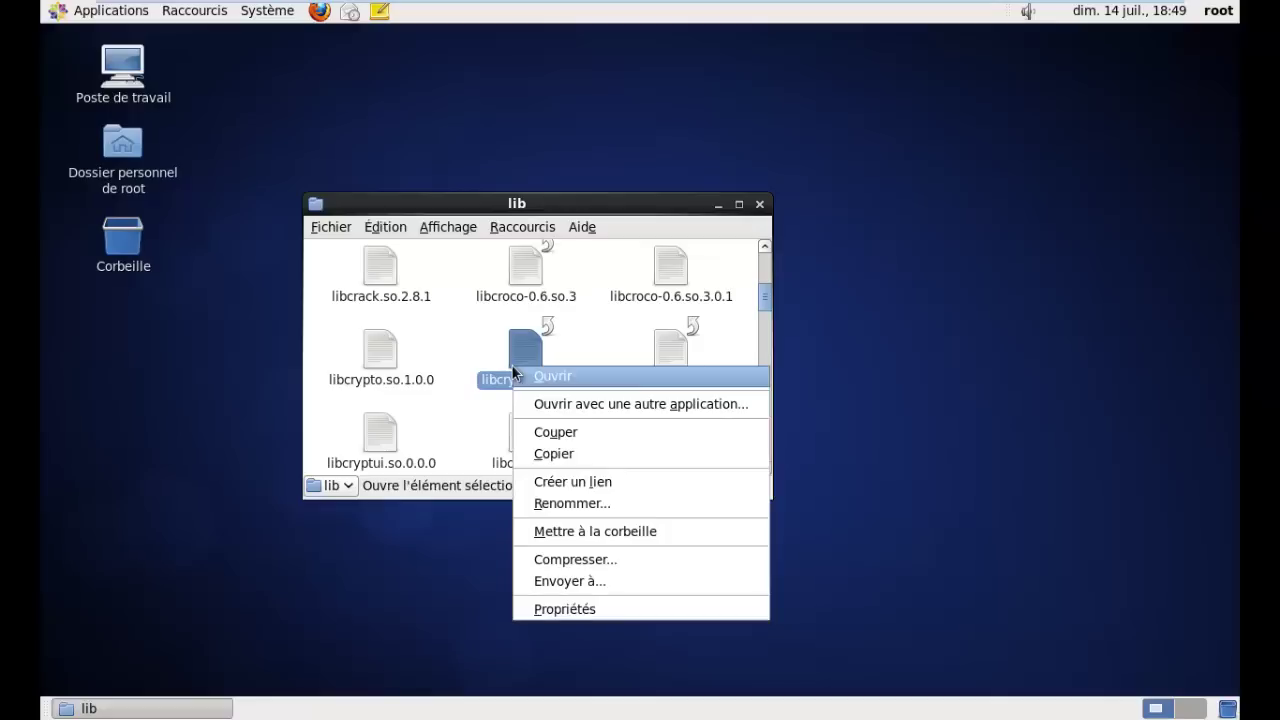
pyautogui.click(564, 450)
pyautogui.rightClick(586, 346)
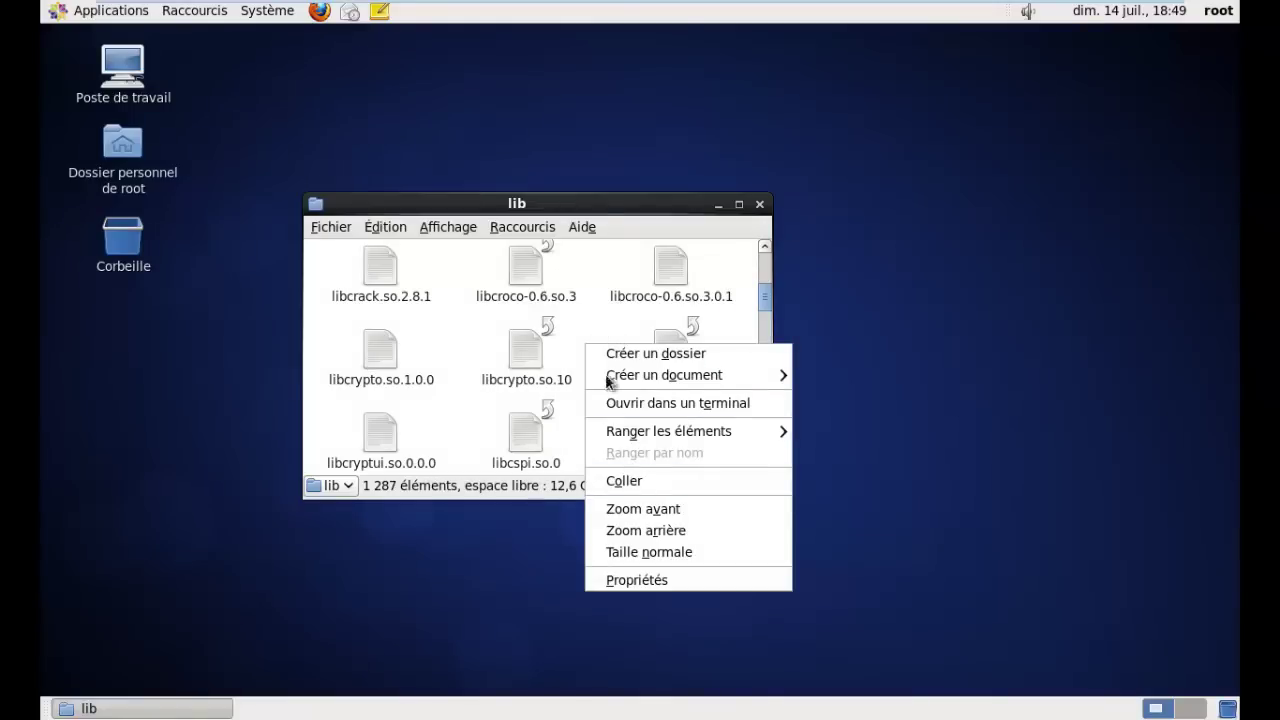
pyautogui.click(607, 481)
# Step: Rename the pasted copy to libcrypto.so.6
pyautogui.rightClick(665, 379)
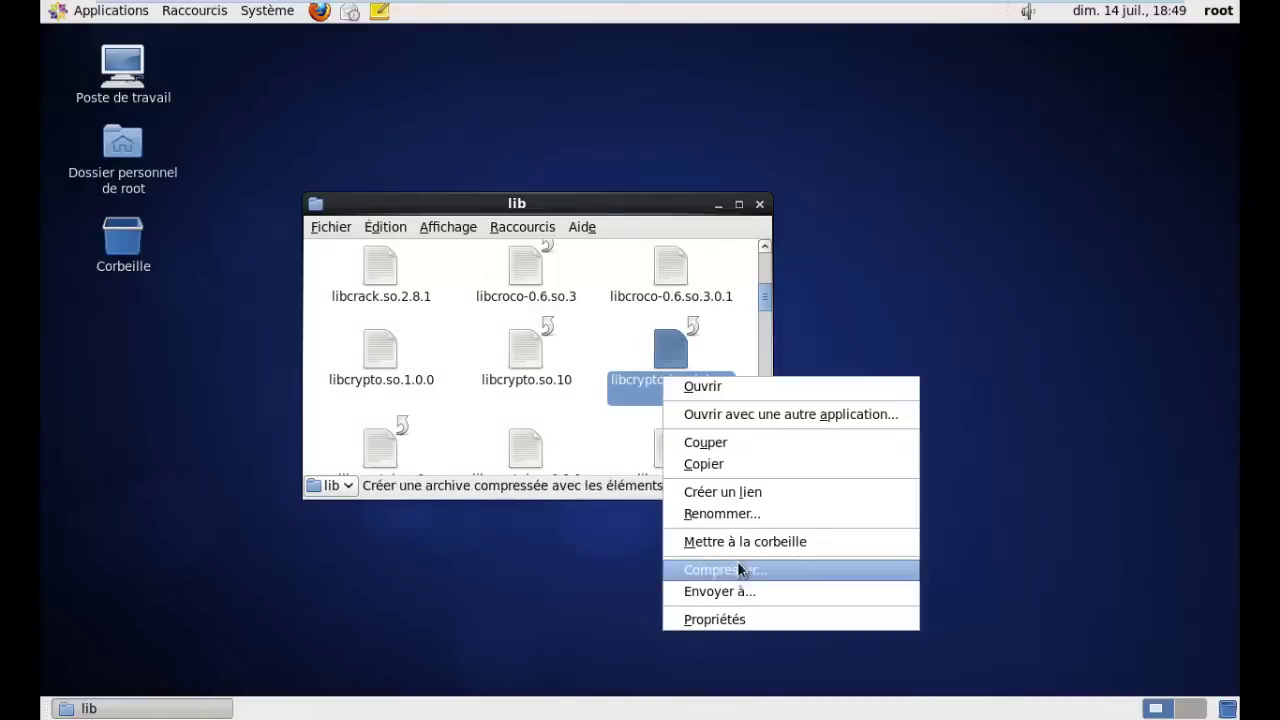
pyautogui.click(727, 514)
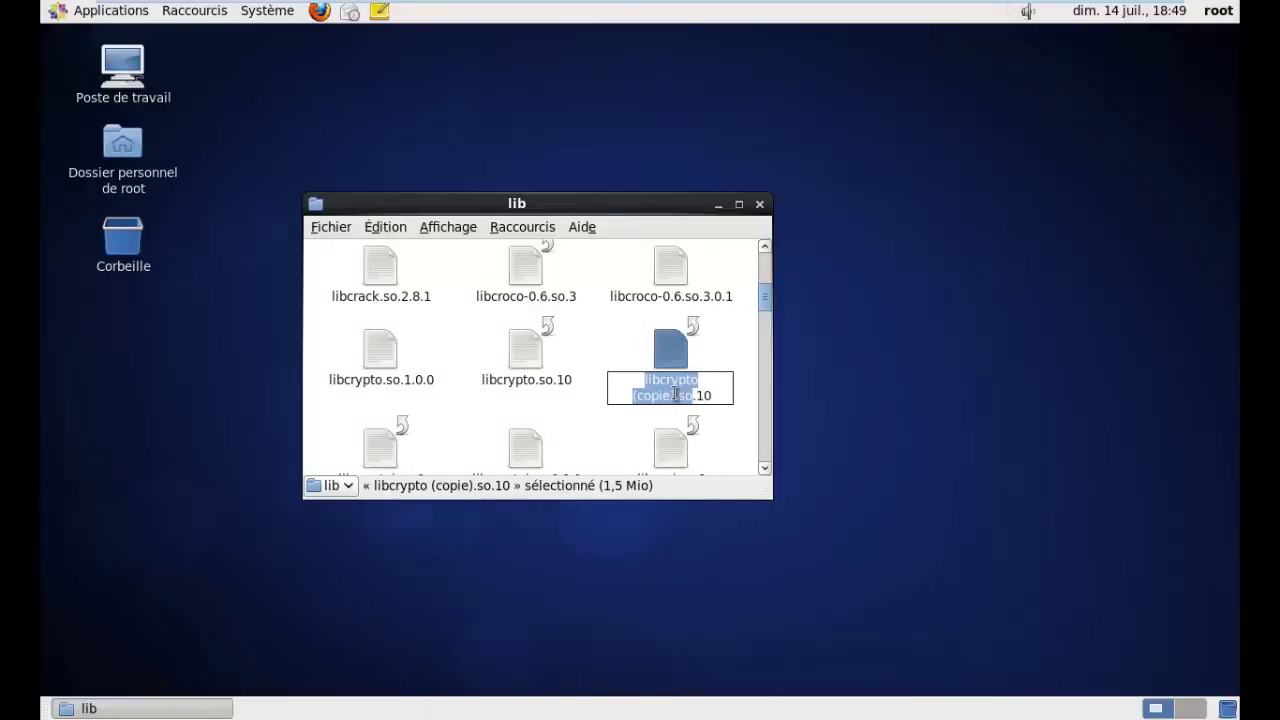
pyautogui.moveTo(674, 394); pyautogui.dragTo(634, 395)
pyautogui.press('BackSpace')
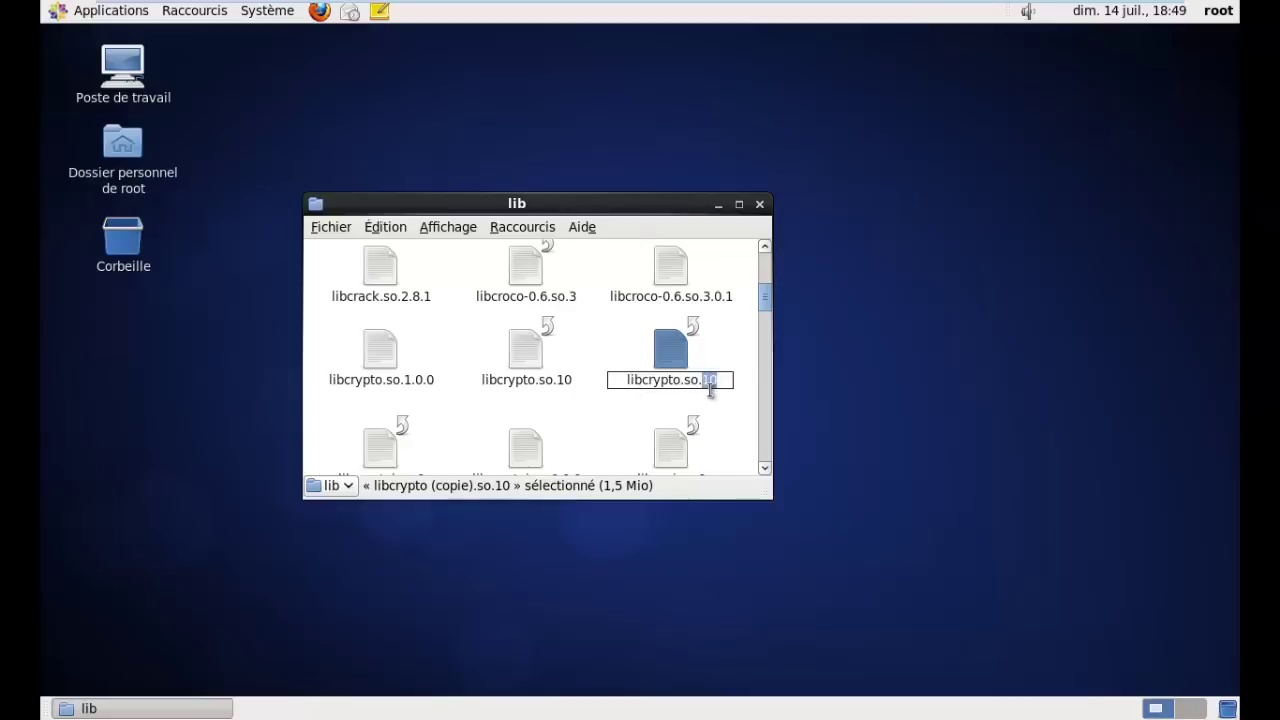
pyautogui.moveTo(711, 389); pyautogui.dragTo(701, 385)
pyautogui.write('6')
pyautogui.press('Return')
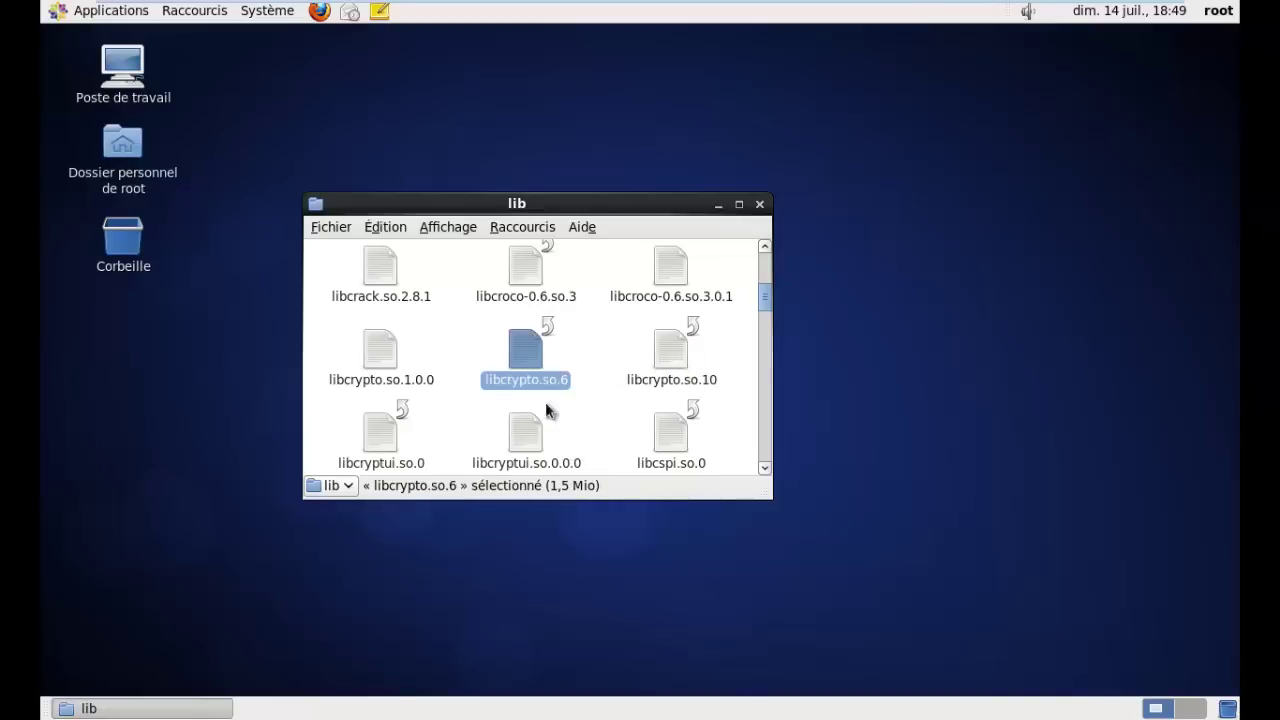
# Step: Scroll /usr/lib down past the libssh2 and libsqlite3 files to libssl.so.10 and libssl.so.1.0.0
pyautogui.scroll(-10, 713, 330)
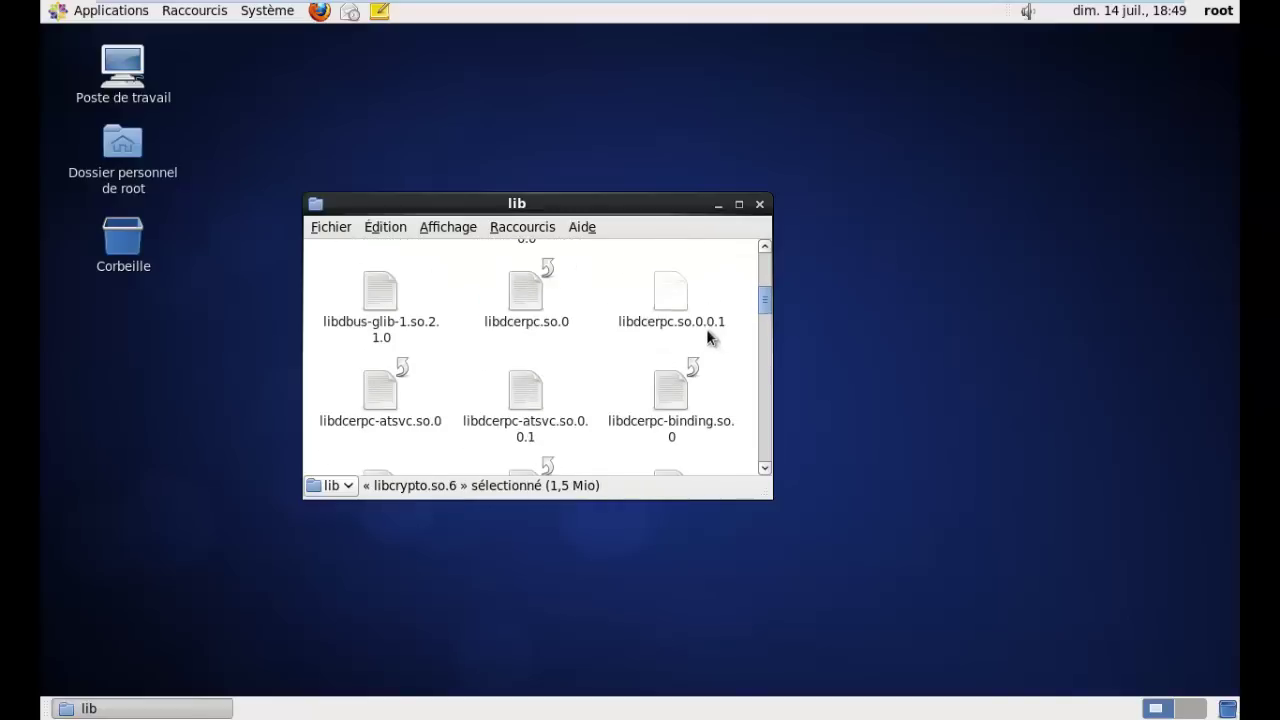
pyautogui.scroll(-15, 713, 335)
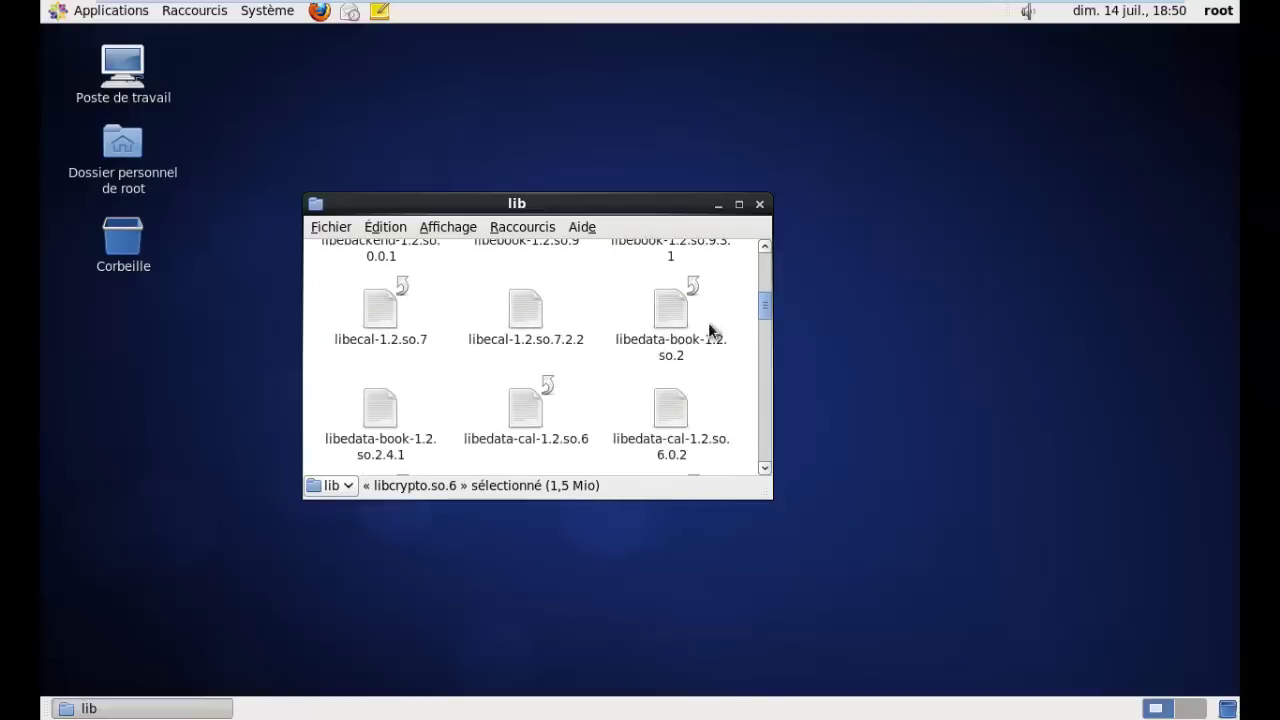
pyautogui.scroll(-15, 709, 318)
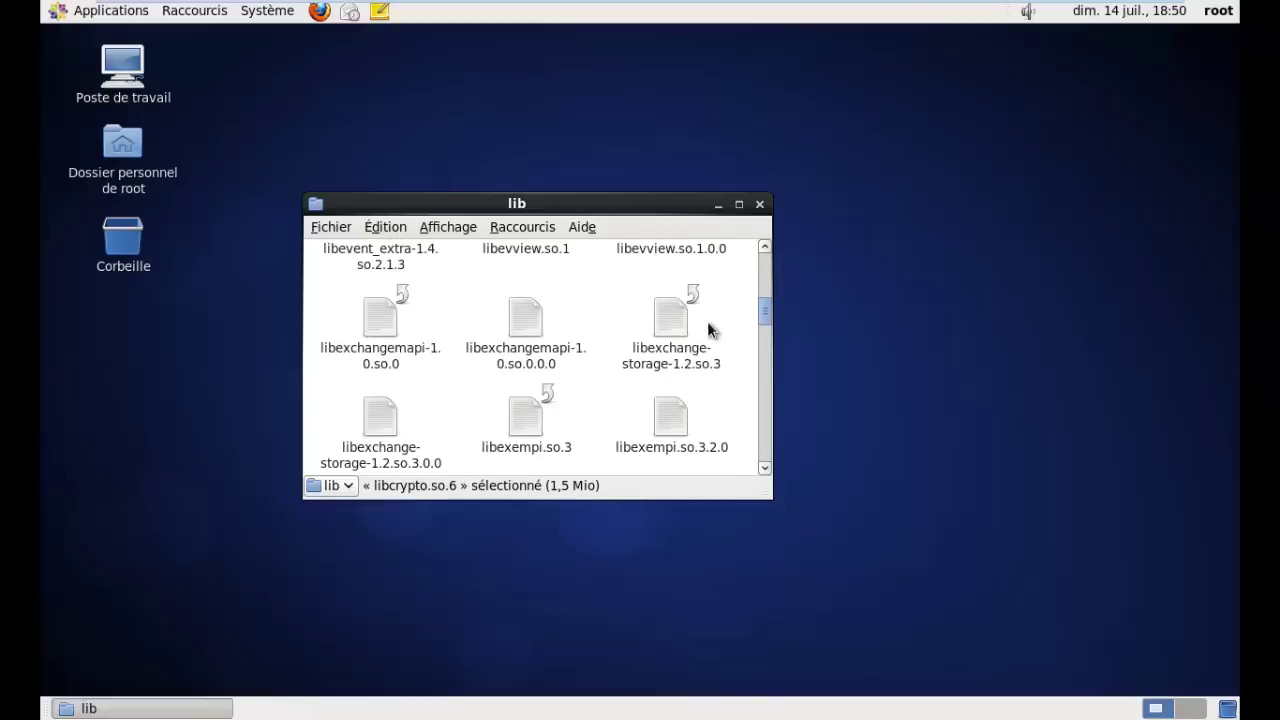
pyautogui.scroll(-15, 708, 328)
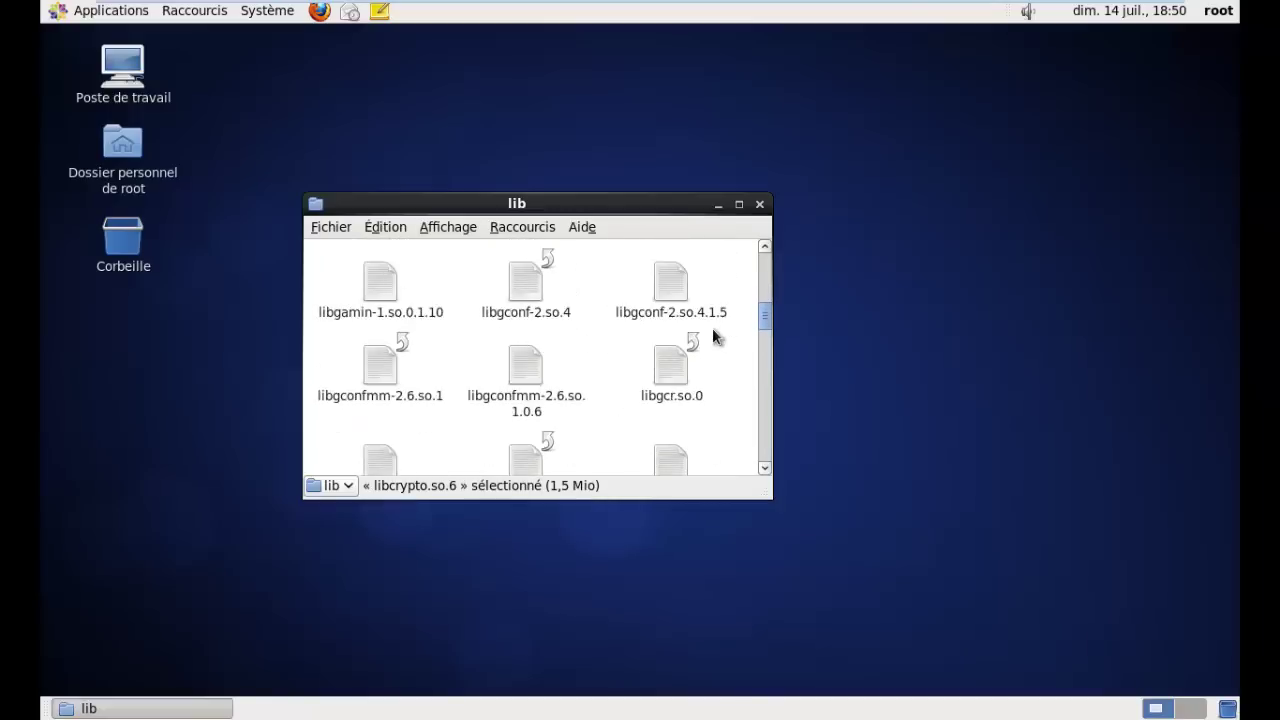
pyautogui.scroll(-15, 760, 350)
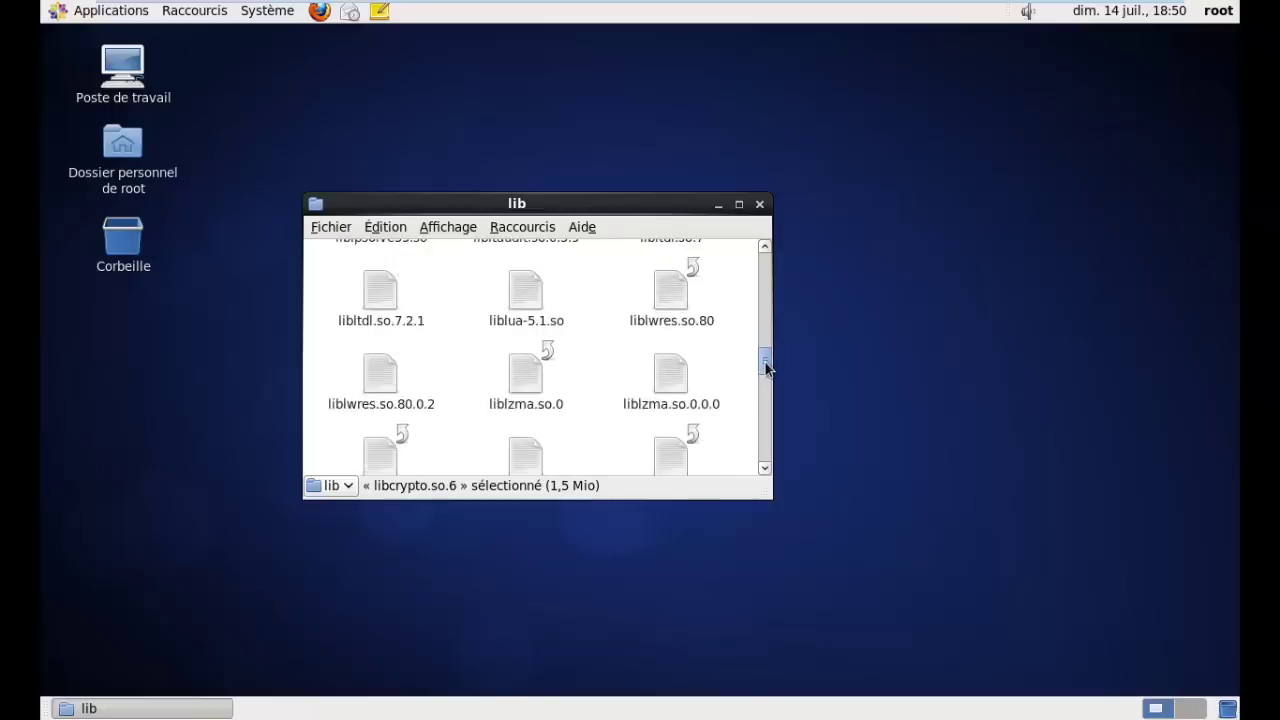
pyautogui.moveTo(766, 372); pyautogui.dragTo(765, 410)
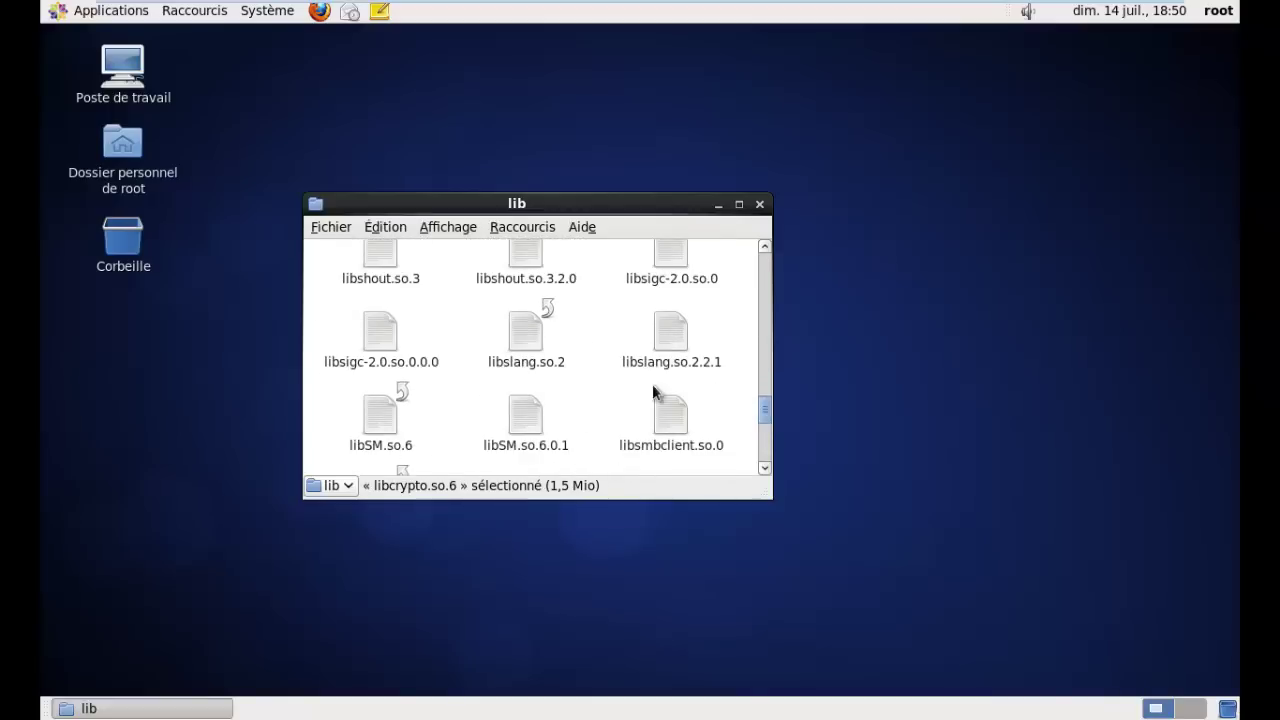
pyautogui.scroll(-3, 620, 410)
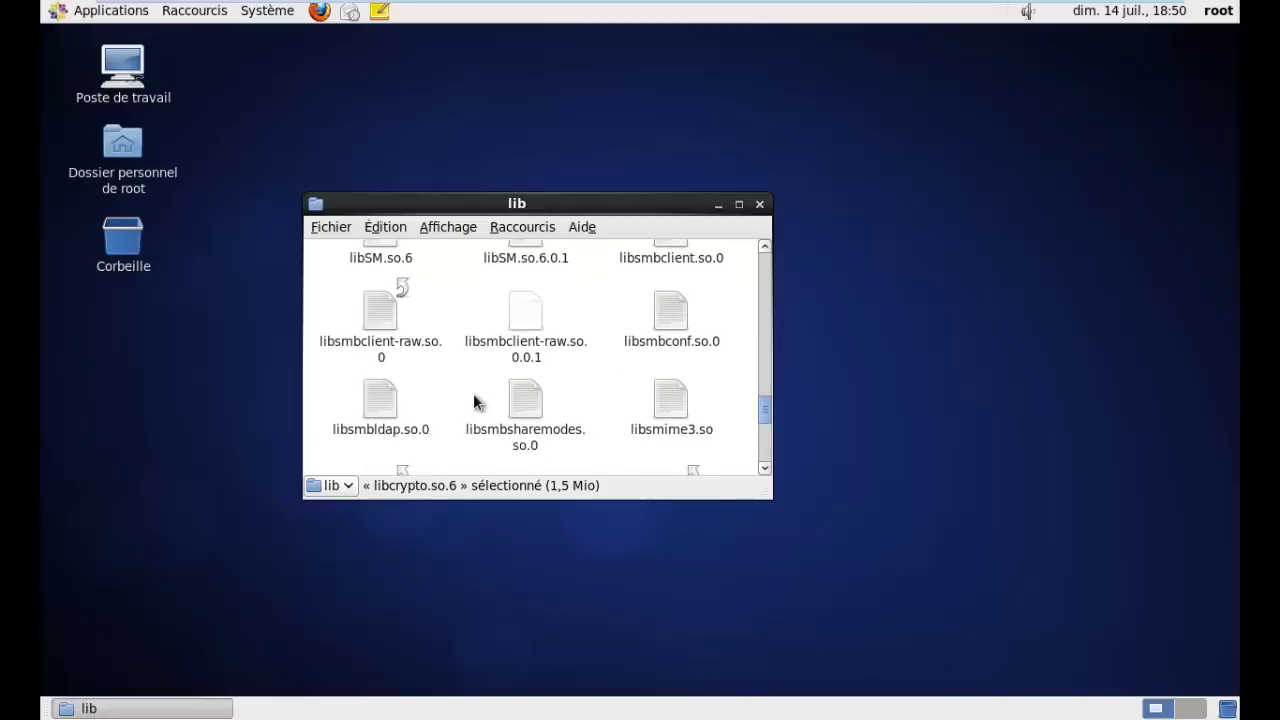
pyautogui.scroll(-5, 476, 402)
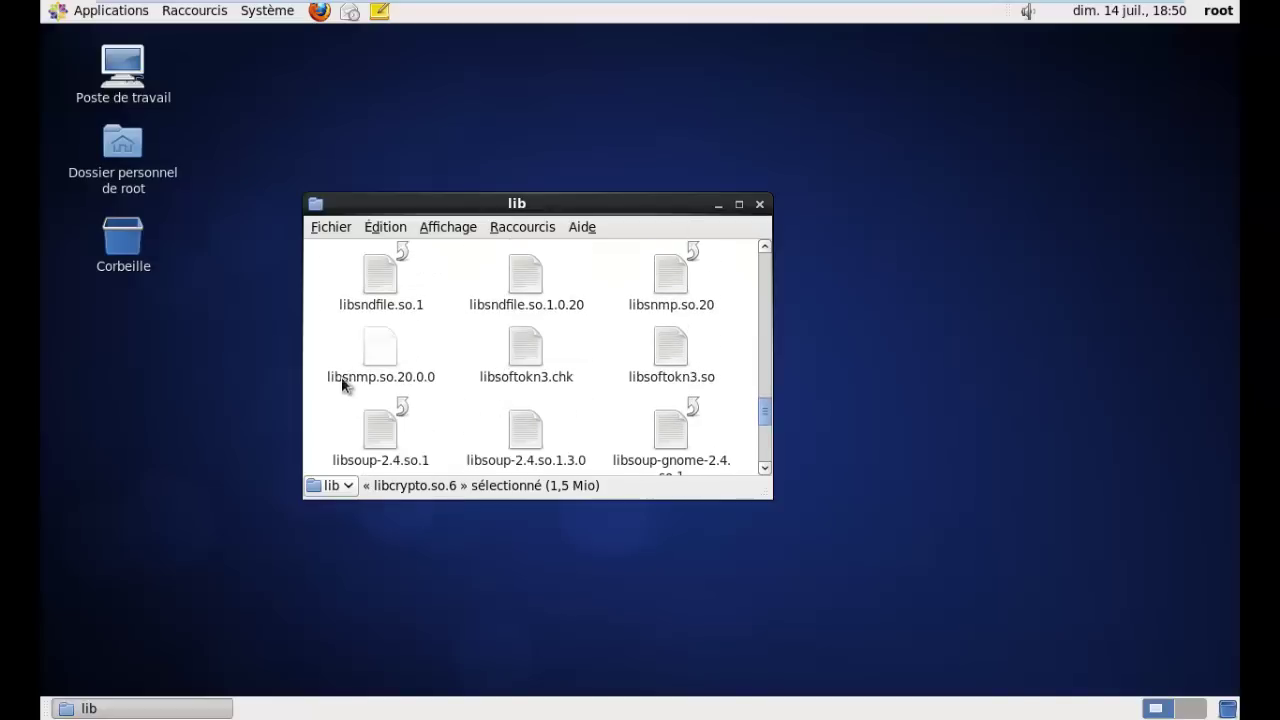
pyautogui.scroll(-2, 636, 367)
pyautogui.scroll(-3, 521, 409)
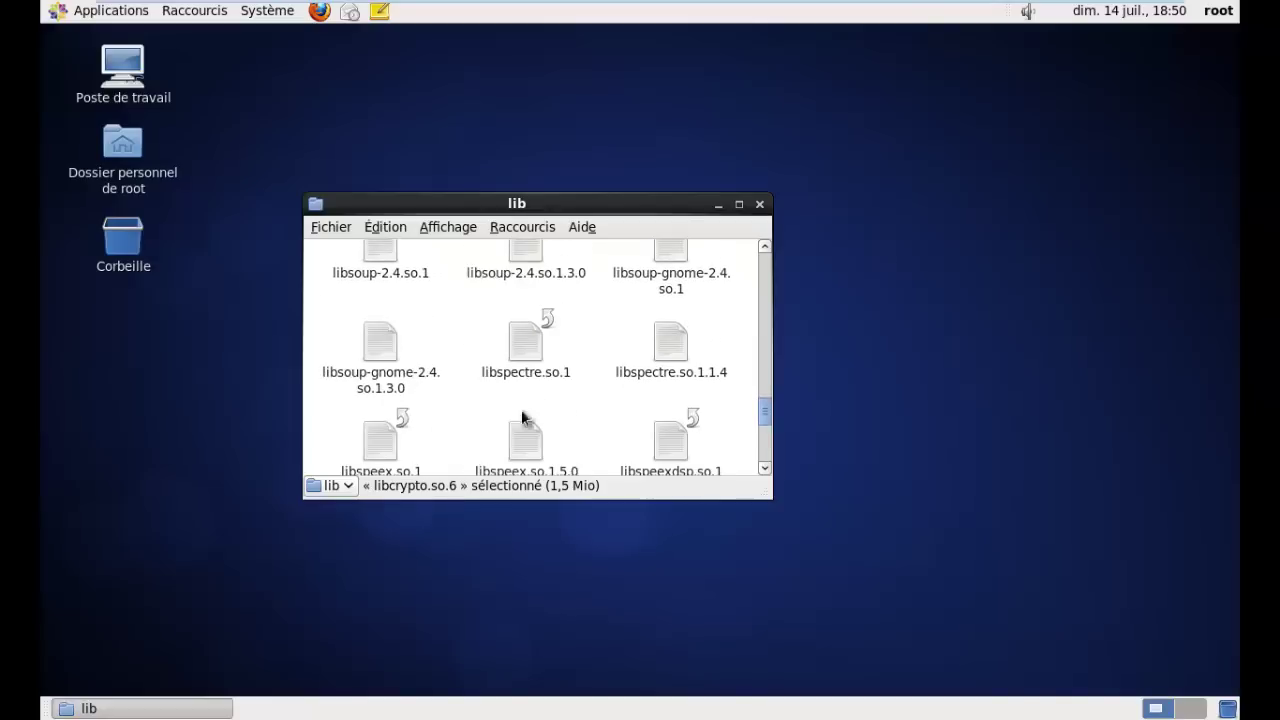
pyautogui.scroll(-3, 394, 416)
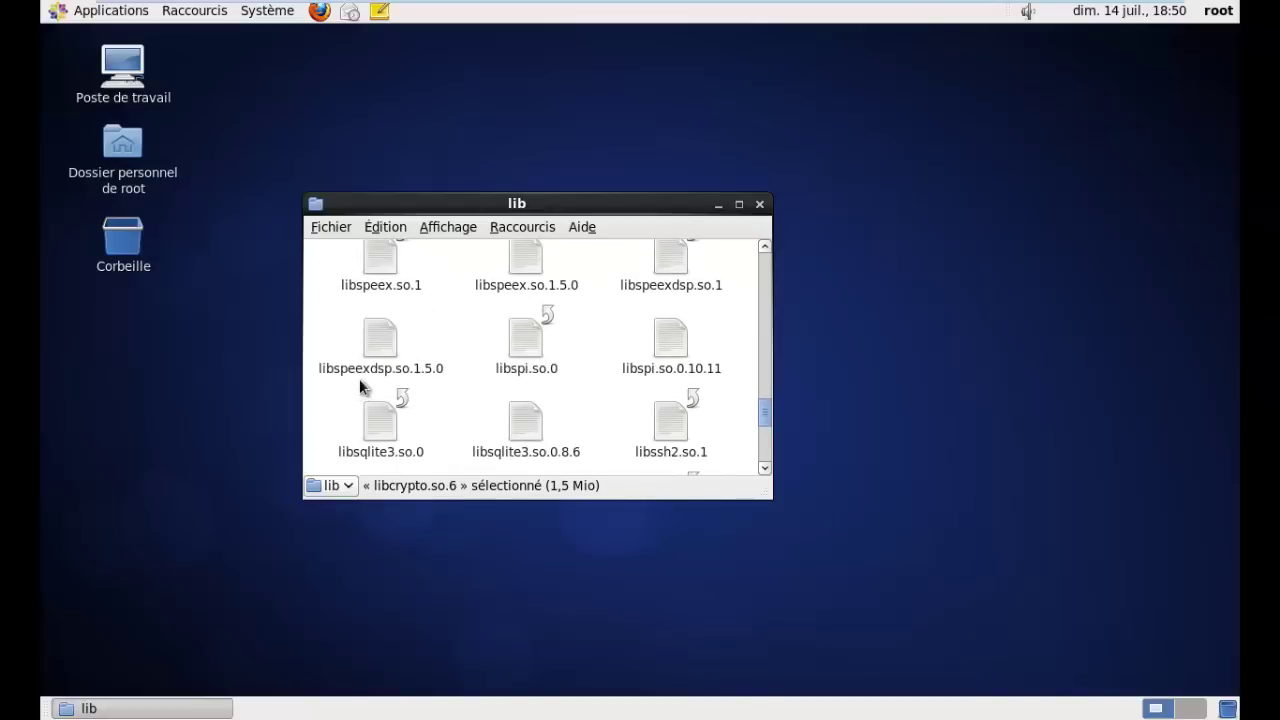
pyautogui.scroll(-2, 370, 387)
pyautogui.scroll(-1, 380, 387)
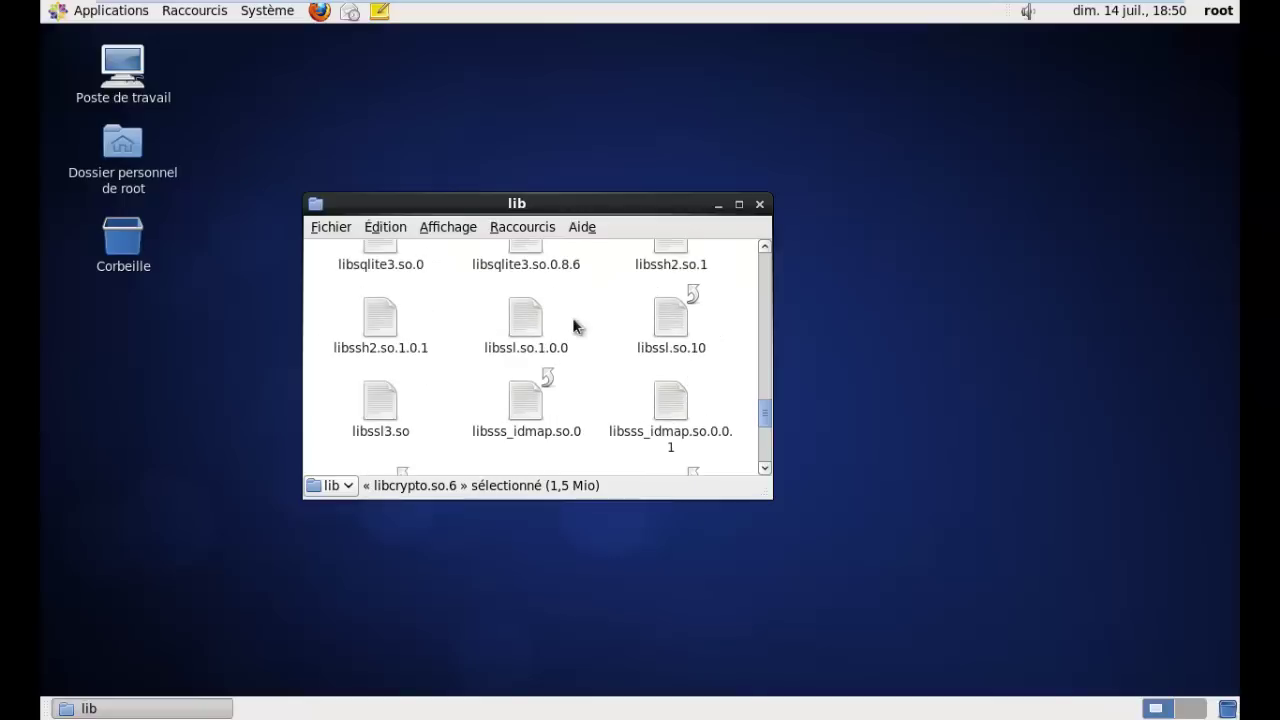
# Step: Copy libssl.so.10 and paste a duplicate into the lib folder
pyautogui.click(540, 321)
pyautogui.click(669, 338)
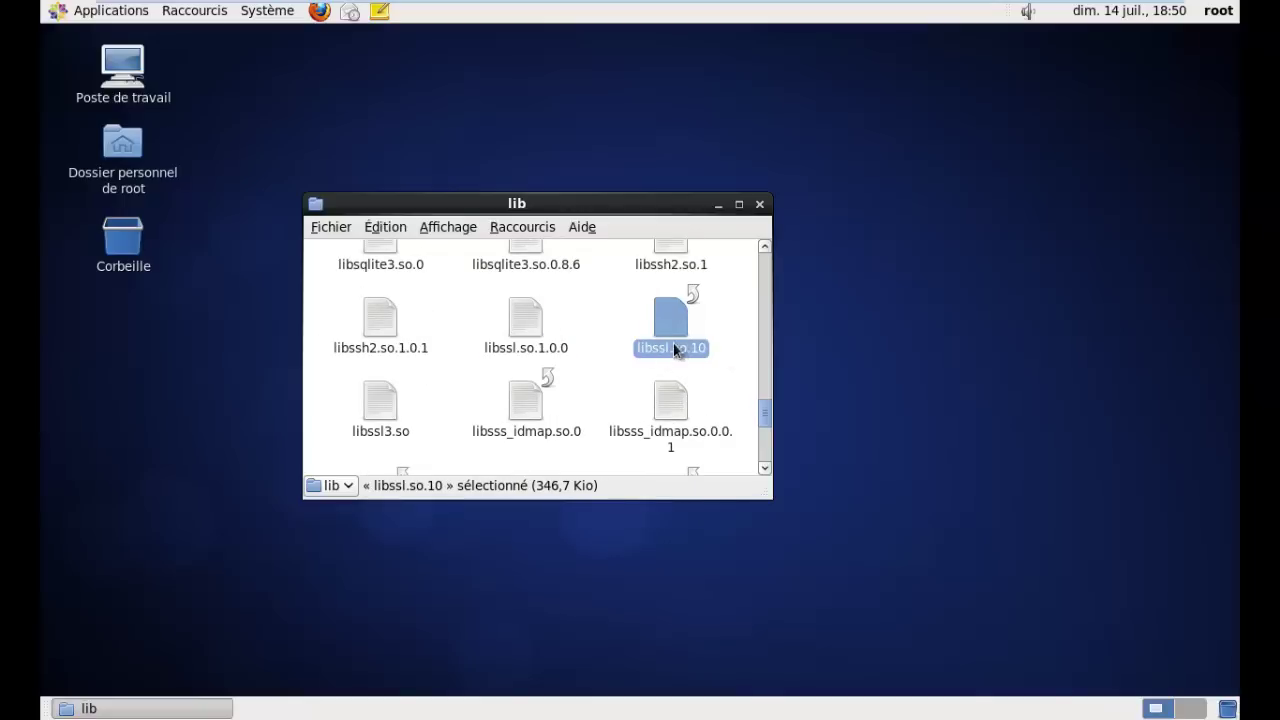
pyautogui.rightClick(660, 346)
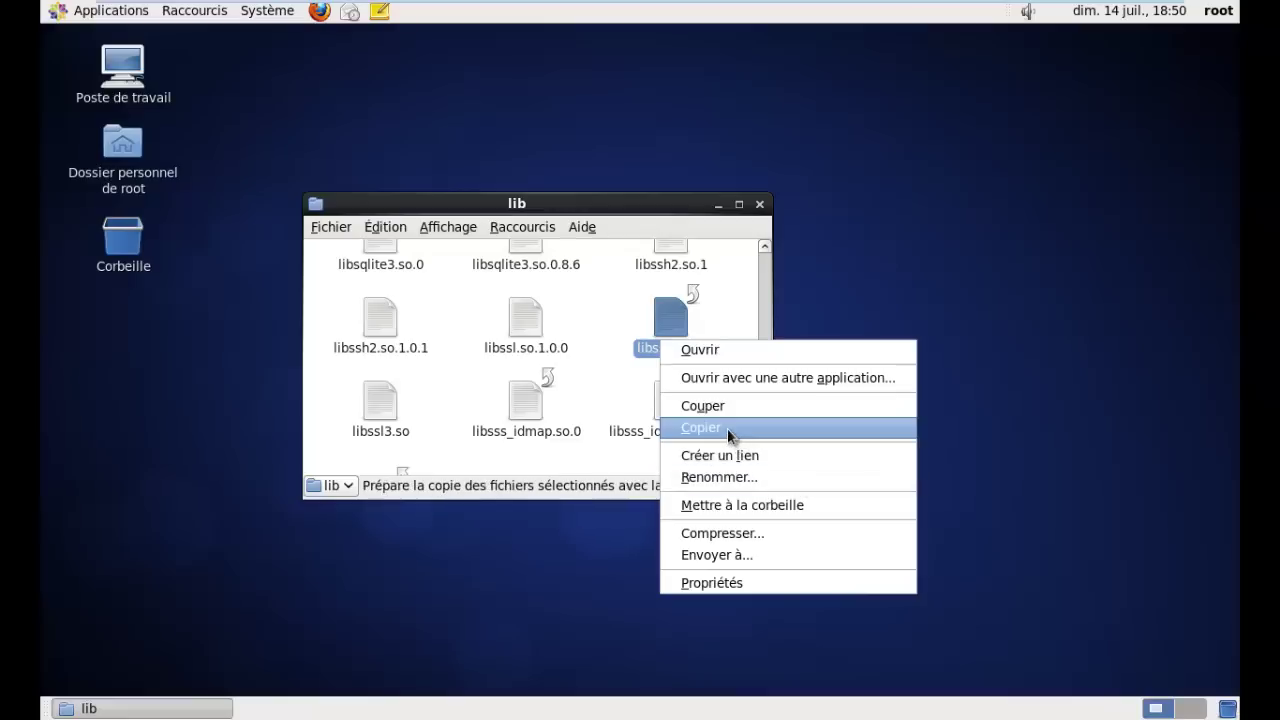
pyautogui.click(729, 433)
pyautogui.rightClick(734, 383)
pyautogui.click(795, 472)
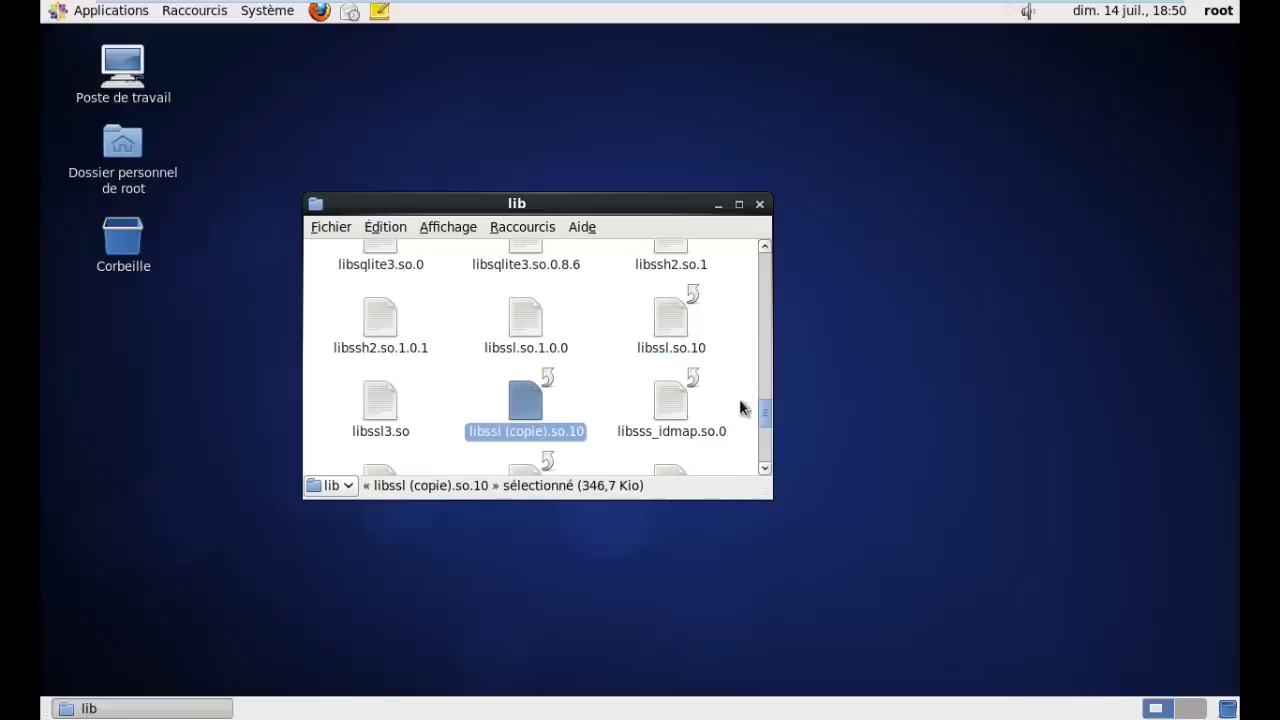
# Step: Rename the copy to libssl.so.6 and close the lib folder window
pyautogui.rightClick(540, 420)
pyautogui.click(598, 555)
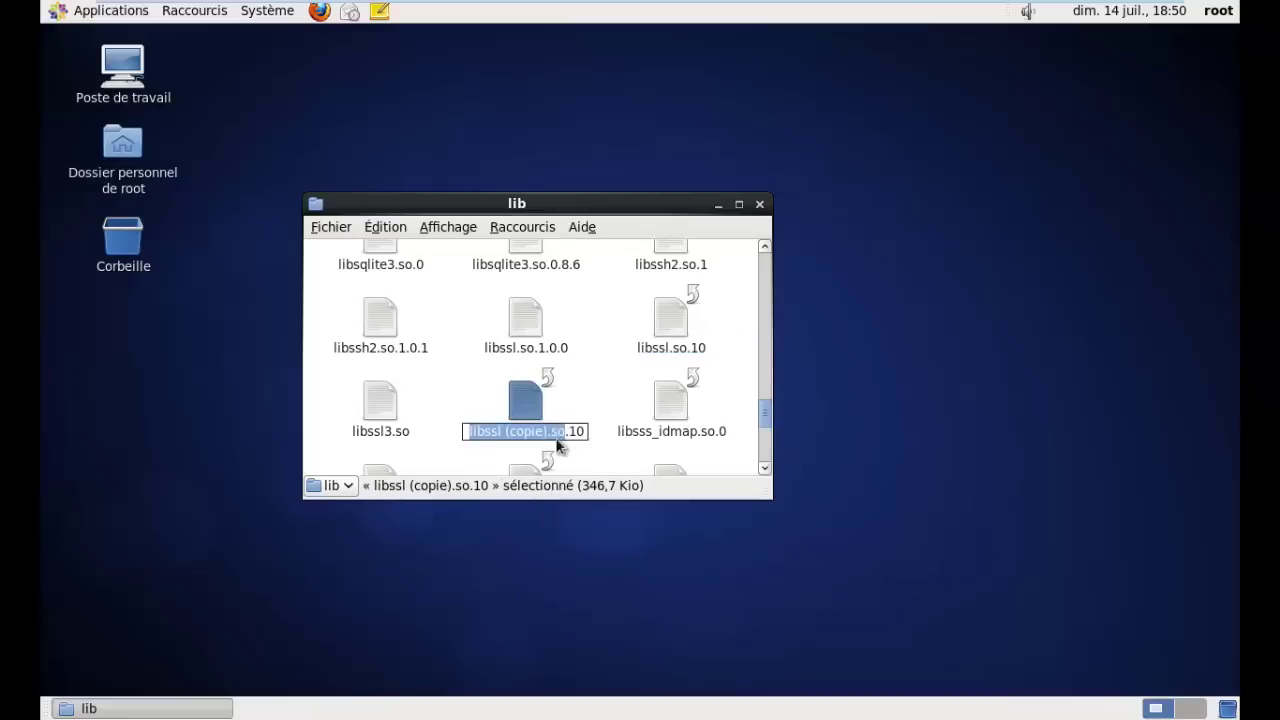
pyautogui.moveTo(545, 433); pyautogui.dragTo(499, 447)
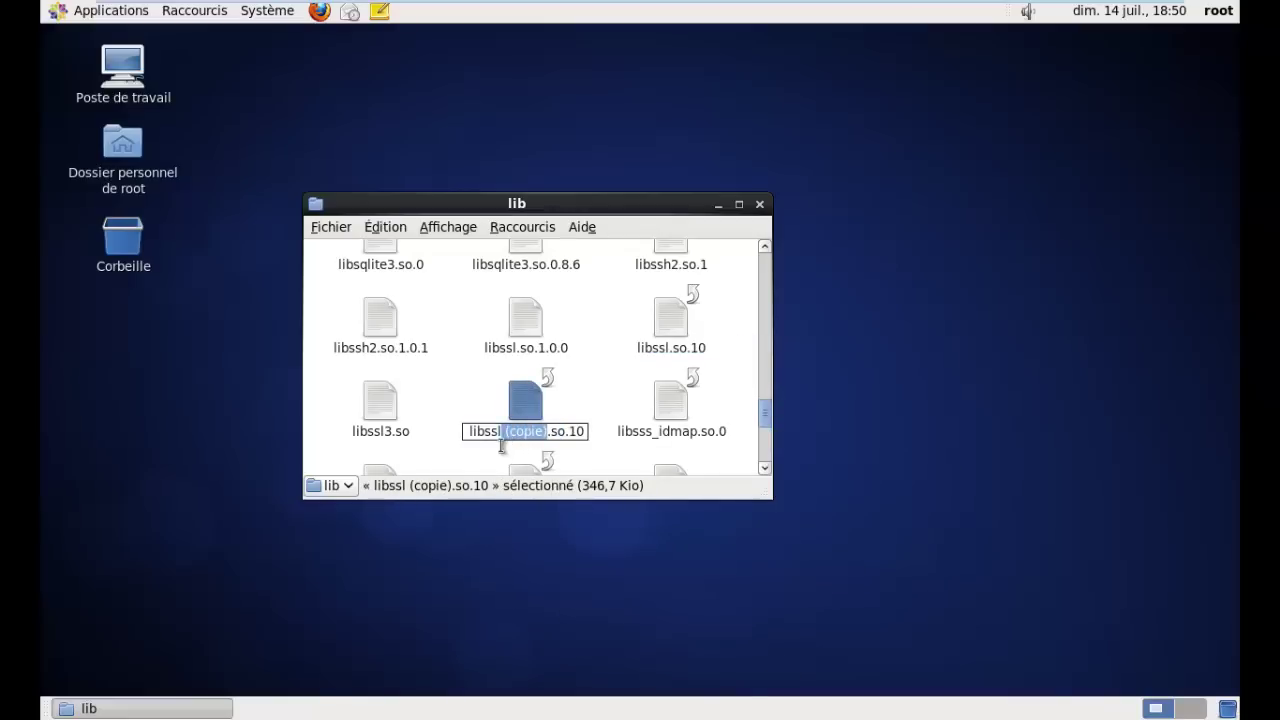
pyautogui.press('BackSpace')
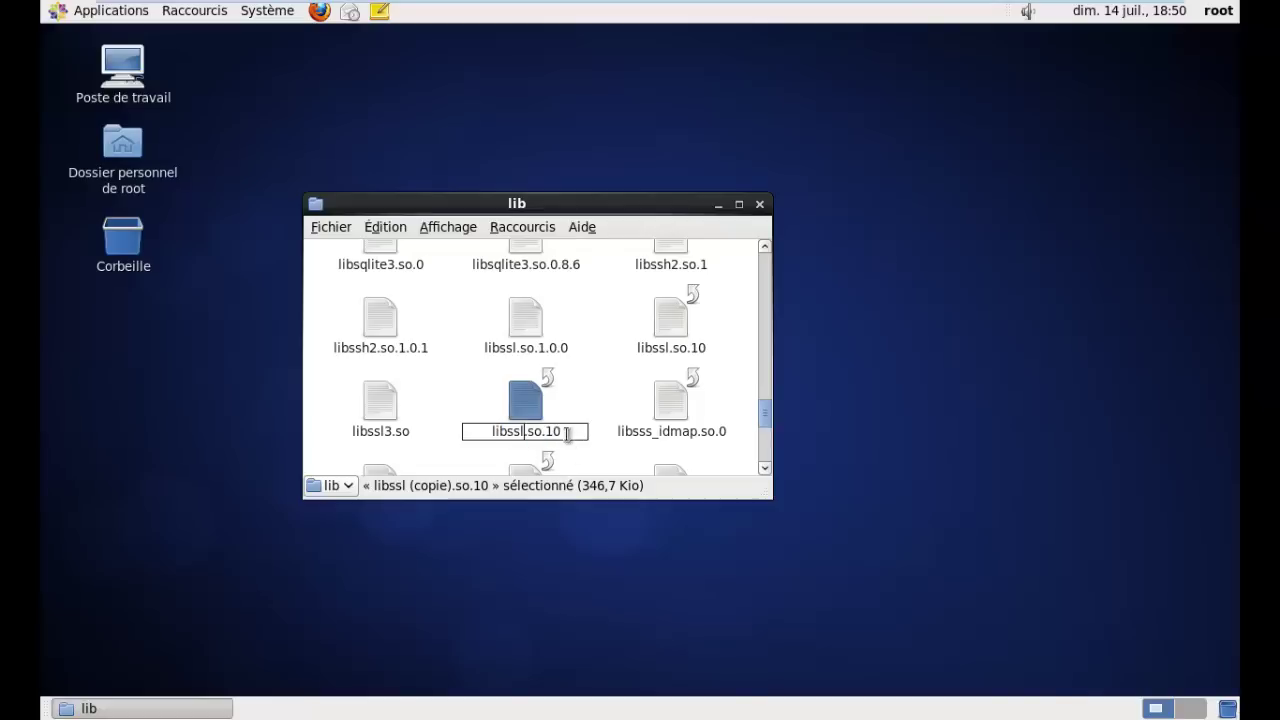
pyautogui.write('6')
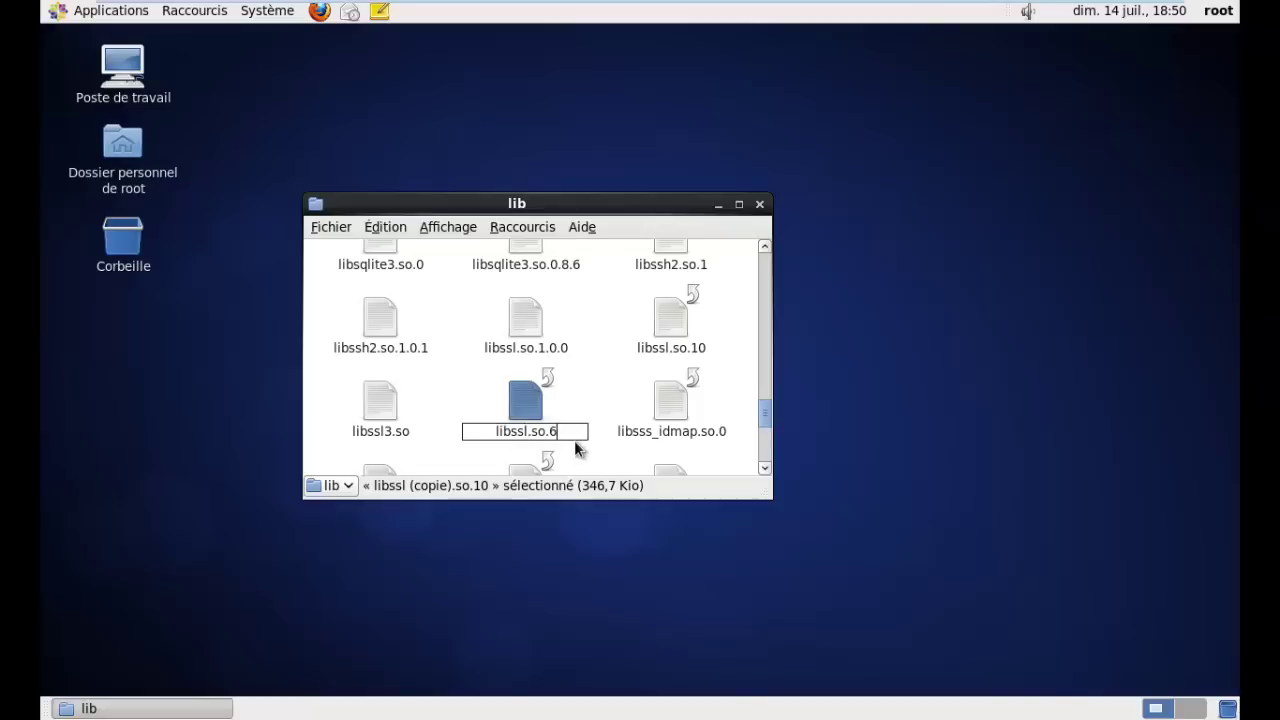
pyautogui.press('Return')
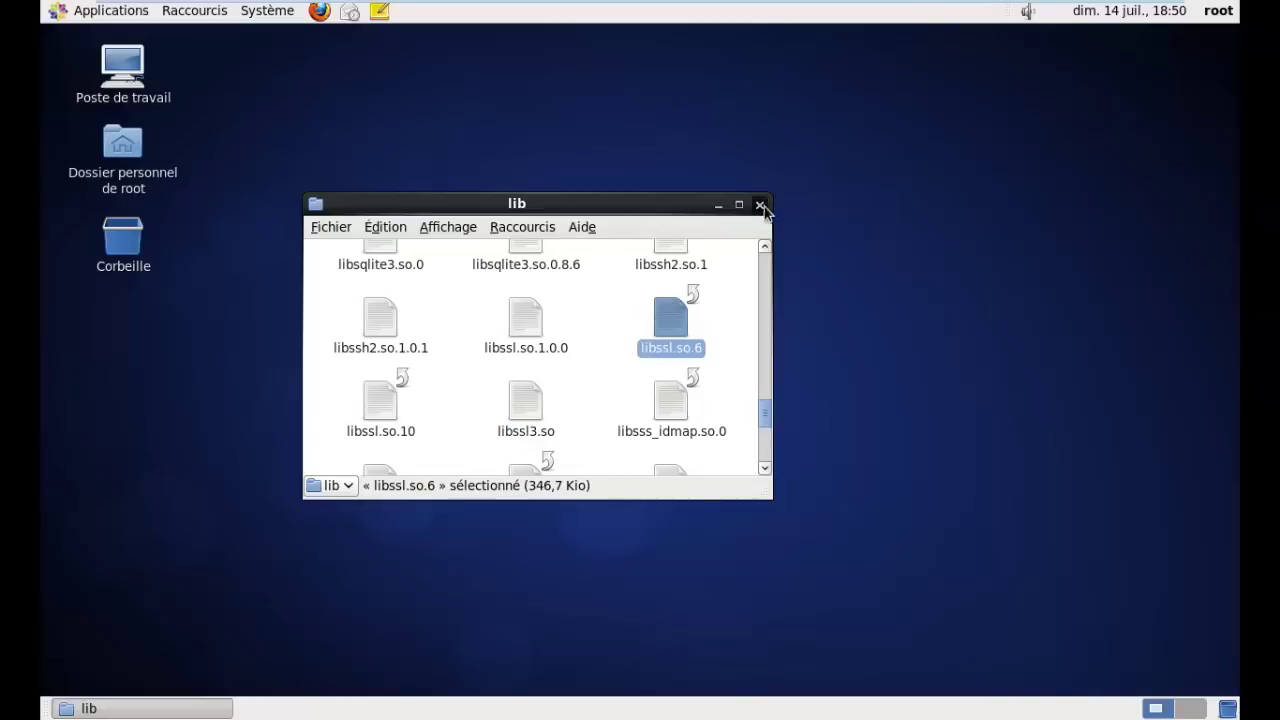
pyautogui.click(760, 204)
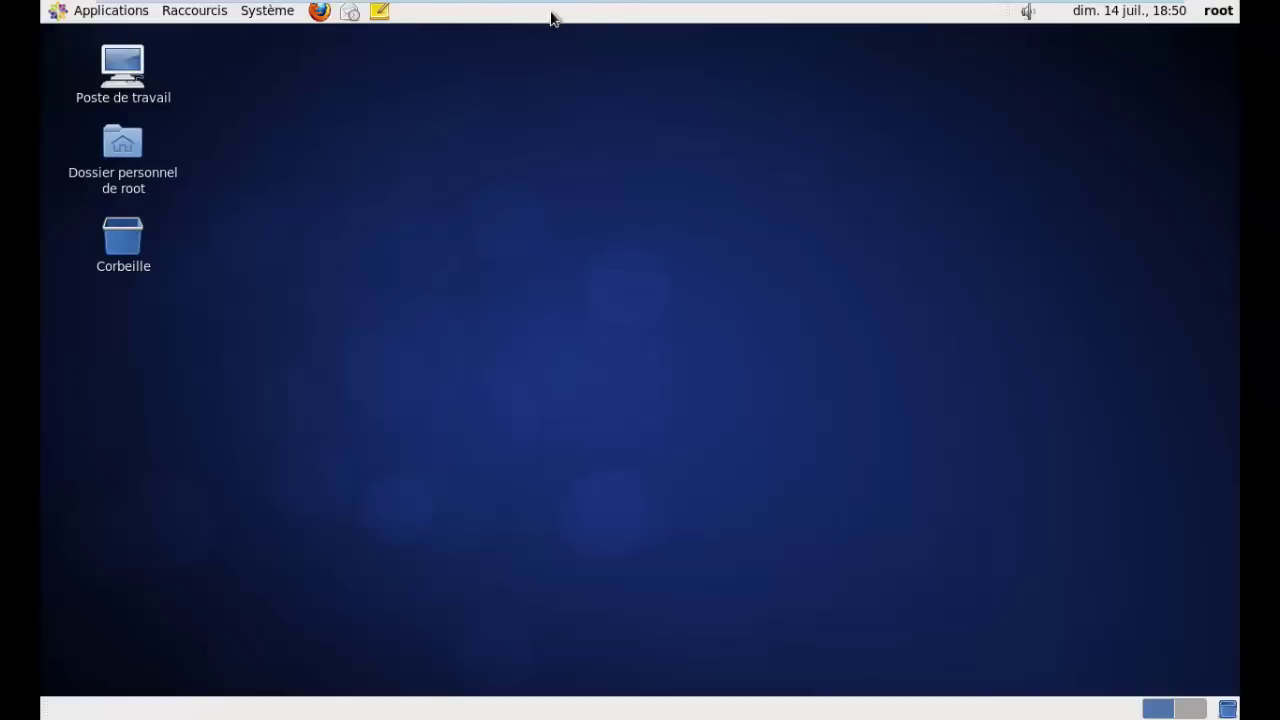
# Step: Take the CentOS VM out of full-screen and reposition the VMware window
pyautogui.click(607, 42)
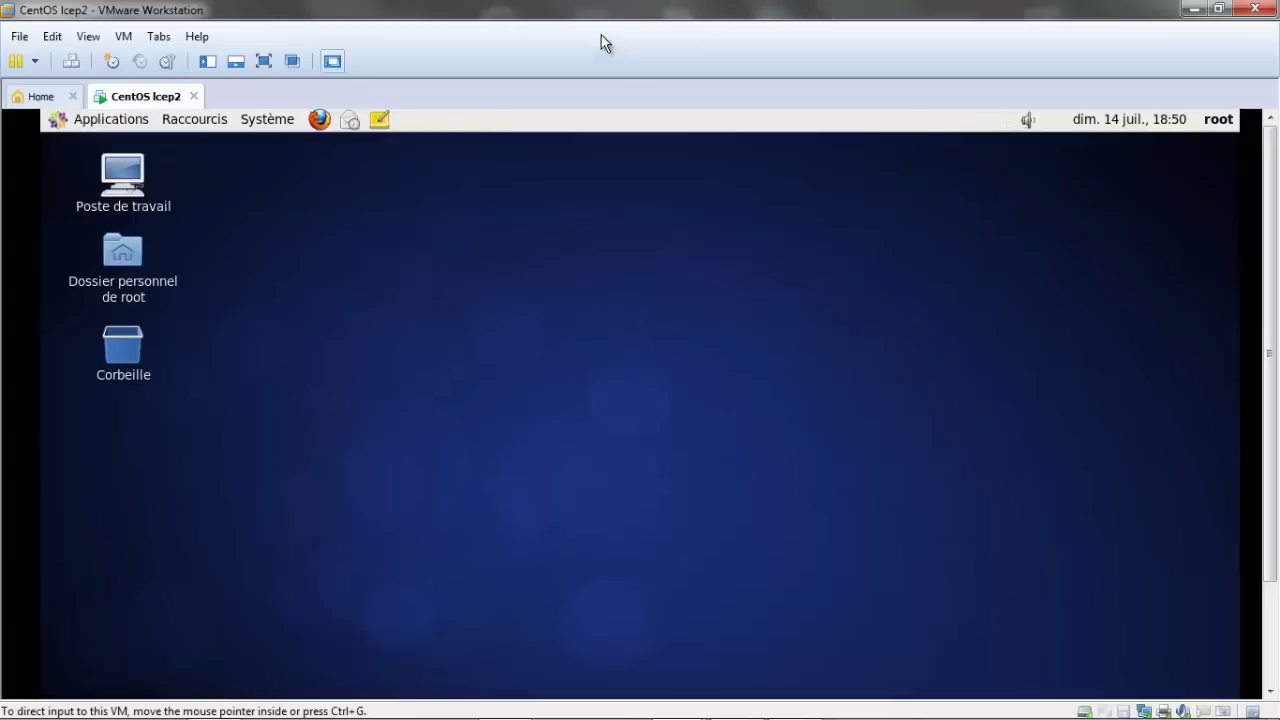
pyautogui.moveTo(659, 62); pyautogui.dragTo(695, 30)
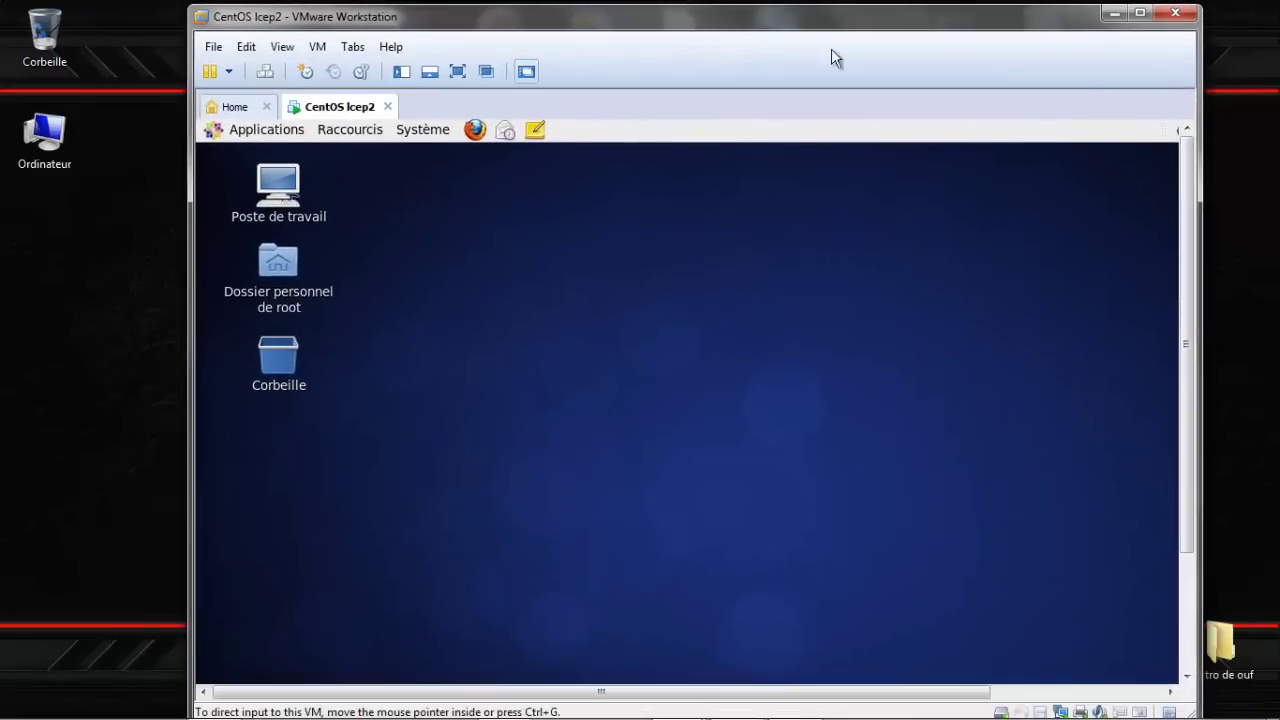
# Step: Minimize VMware, close the EP2 server folder, and open 'liens pour linux files' in Notepad++
pyautogui.click(1113, 14)
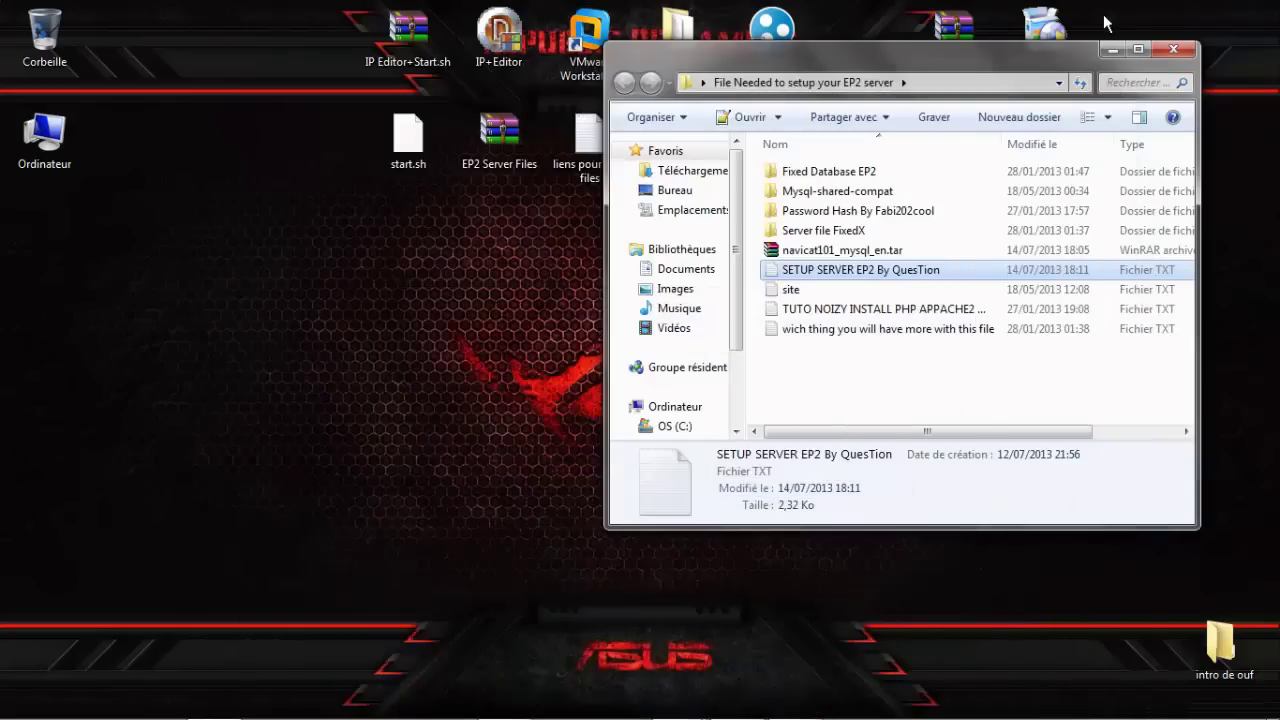
pyautogui.moveTo(707, 688)
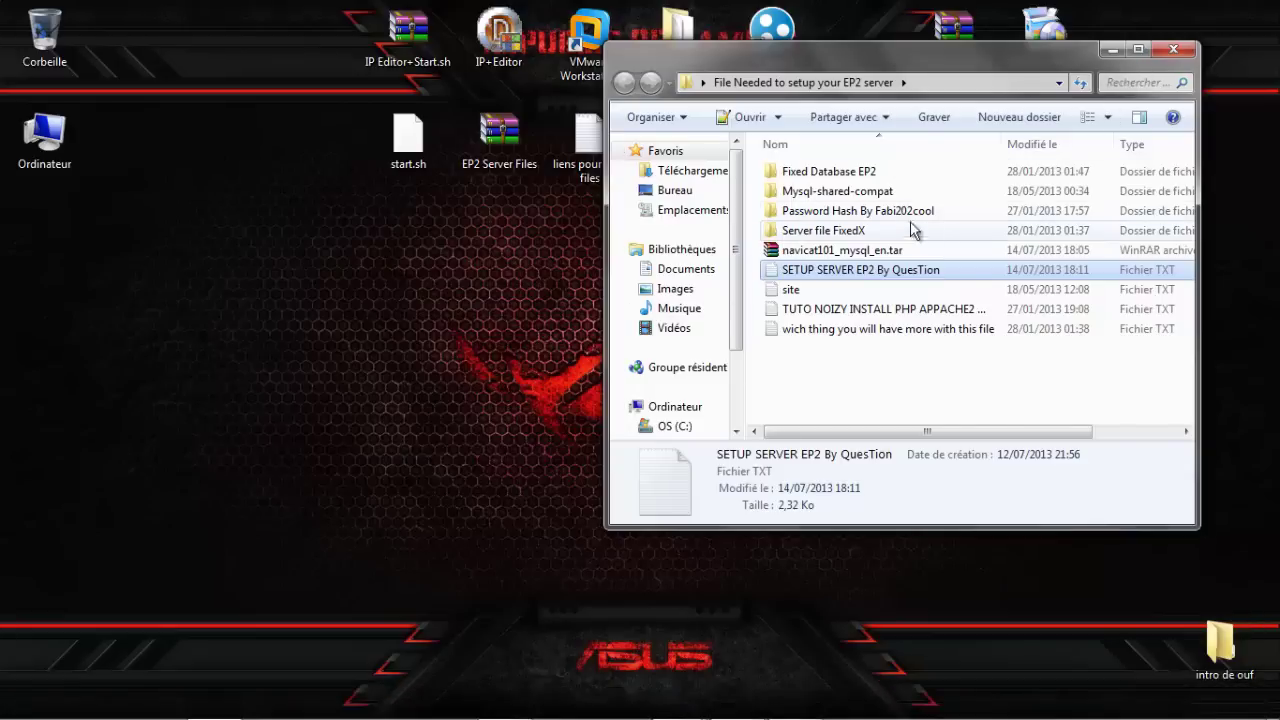
pyautogui.click(1173, 49)
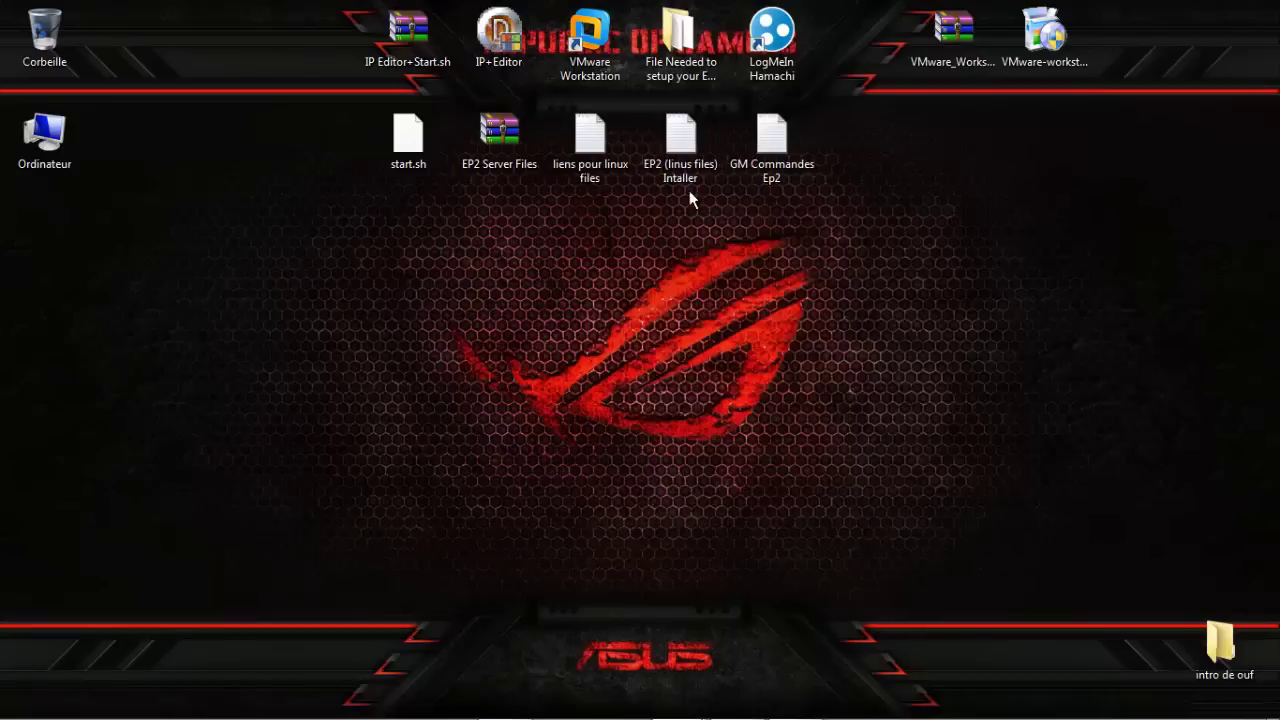
pyautogui.doubleClick(588, 162)
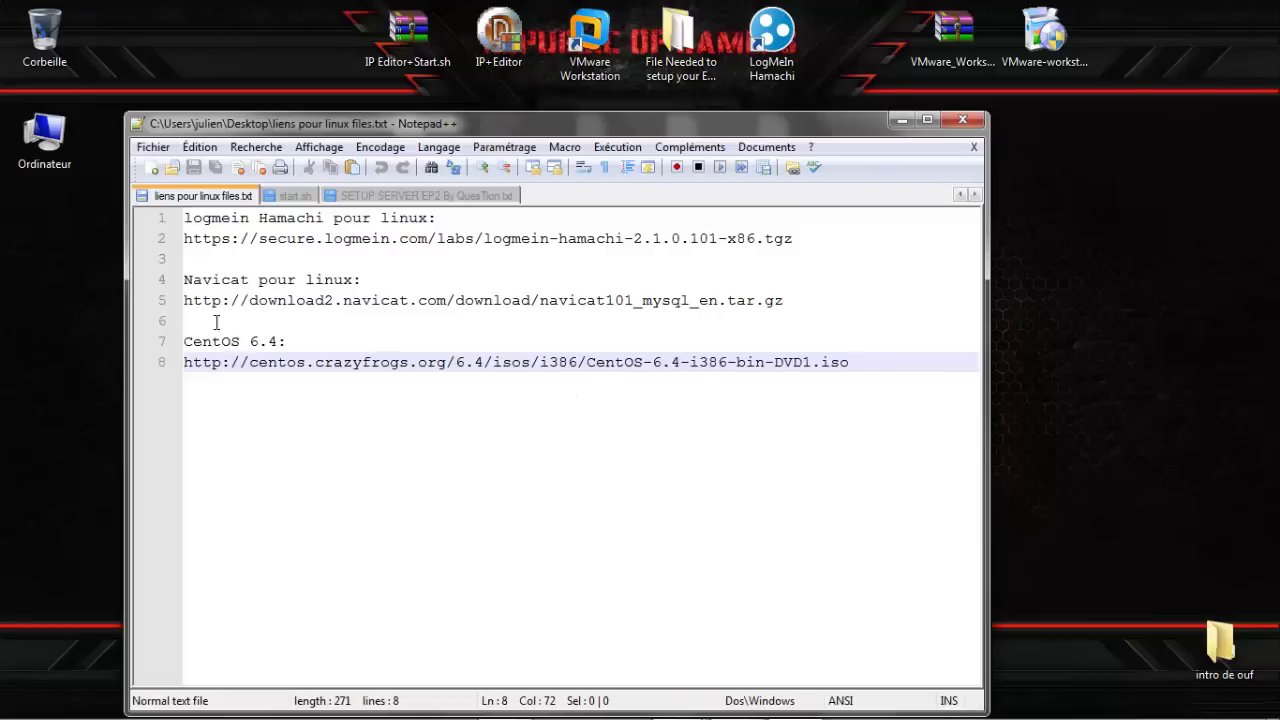
# Step: Copy the Hamachi for Linux download URL from line 2, then close Notepad++
pyautogui.moveTo(176, 242); pyautogui.dragTo(789, 232)
pyautogui.rightClick(752, 244)
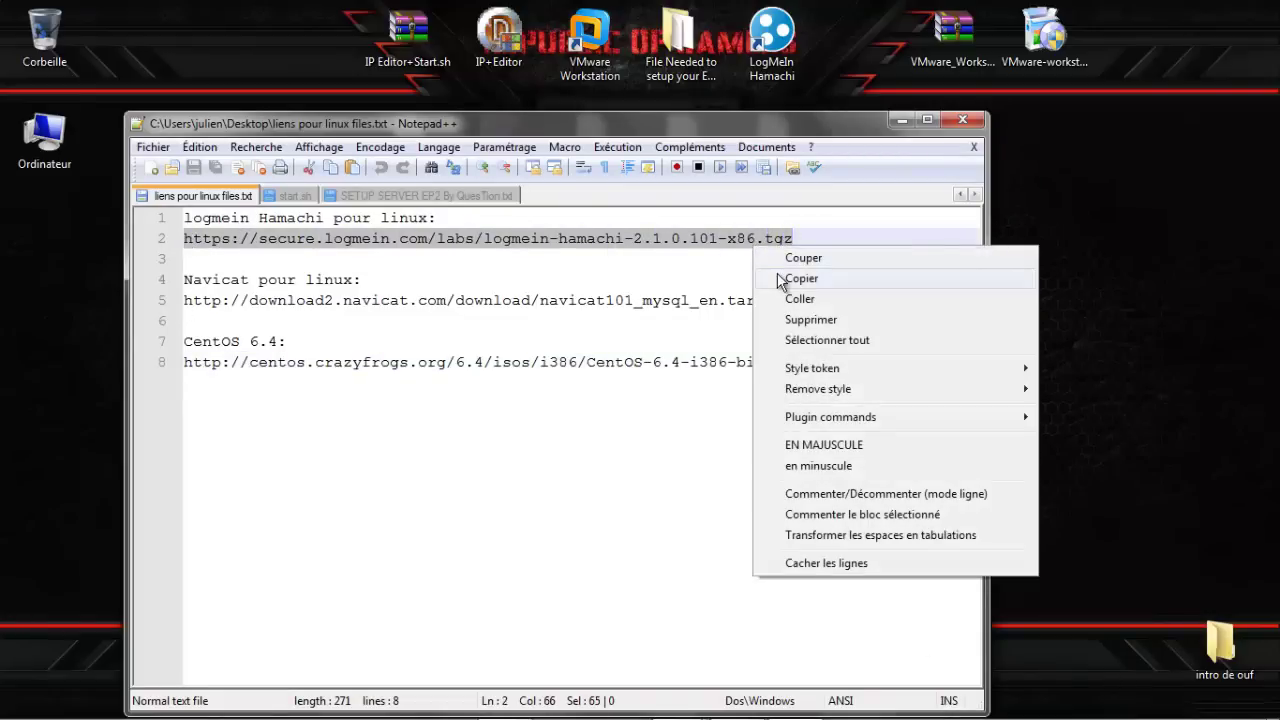
pyautogui.click(764, 278)
pyautogui.click(963, 121)
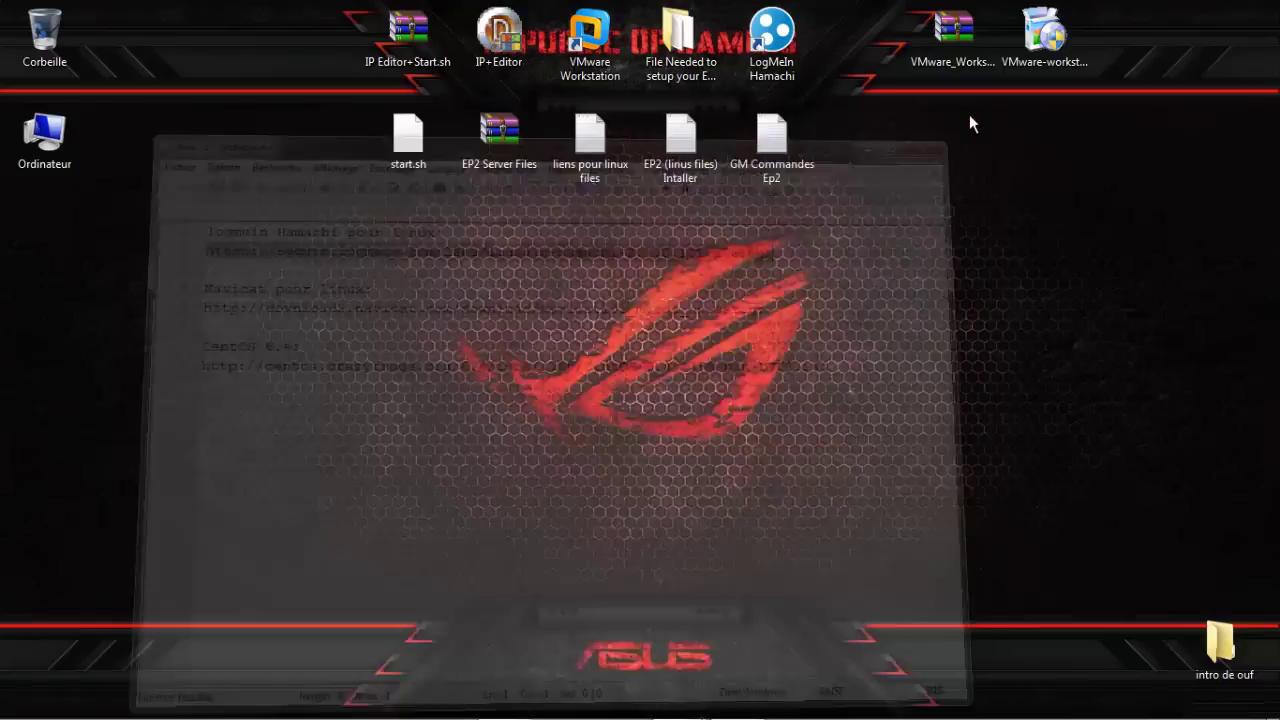
pyautogui.click(735, 707)
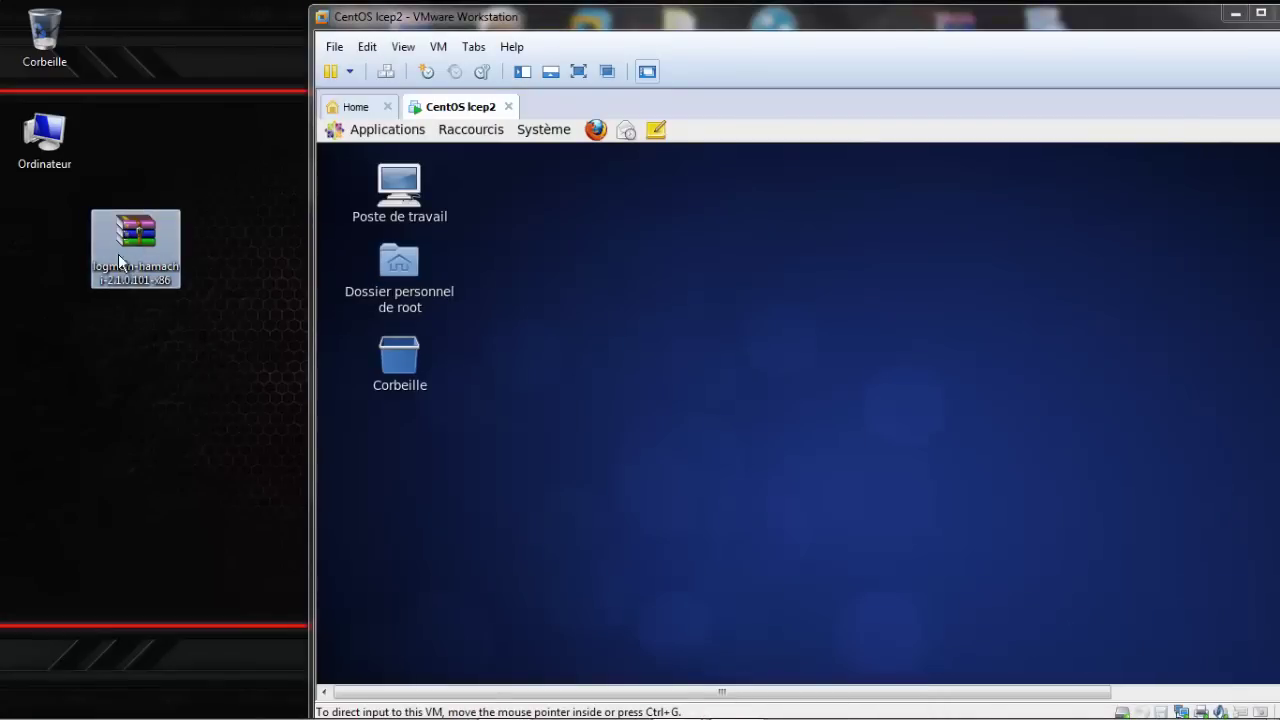
# Step: Try dragging the logmein-hamachi archive from the host desktop into the CentOS guest
pyautogui.moveTo(118, 254); pyautogui.dragTo(576, 33)
pyautogui.moveTo(576, 33); pyautogui.dragTo(520, 45)
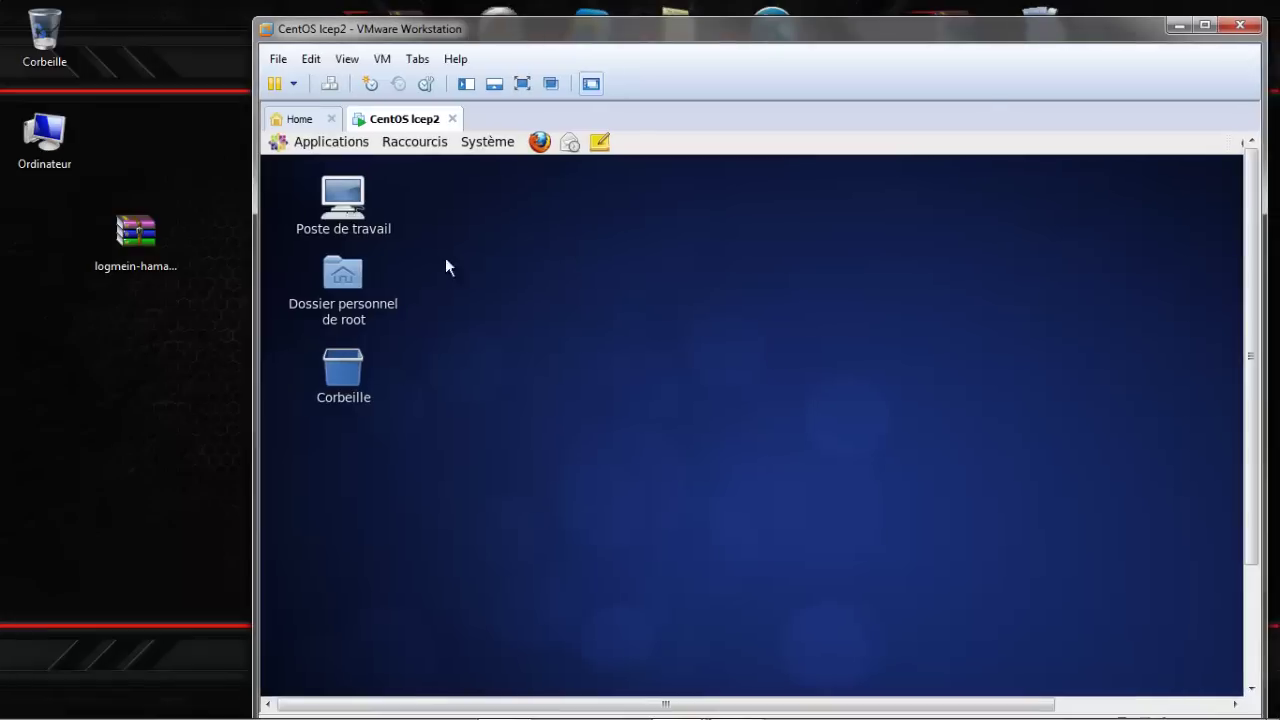
pyautogui.click(155, 235)
pyautogui.click(486, 229)
pyautogui.moveTo(137, 225); pyautogui.dragTo(451, 220)
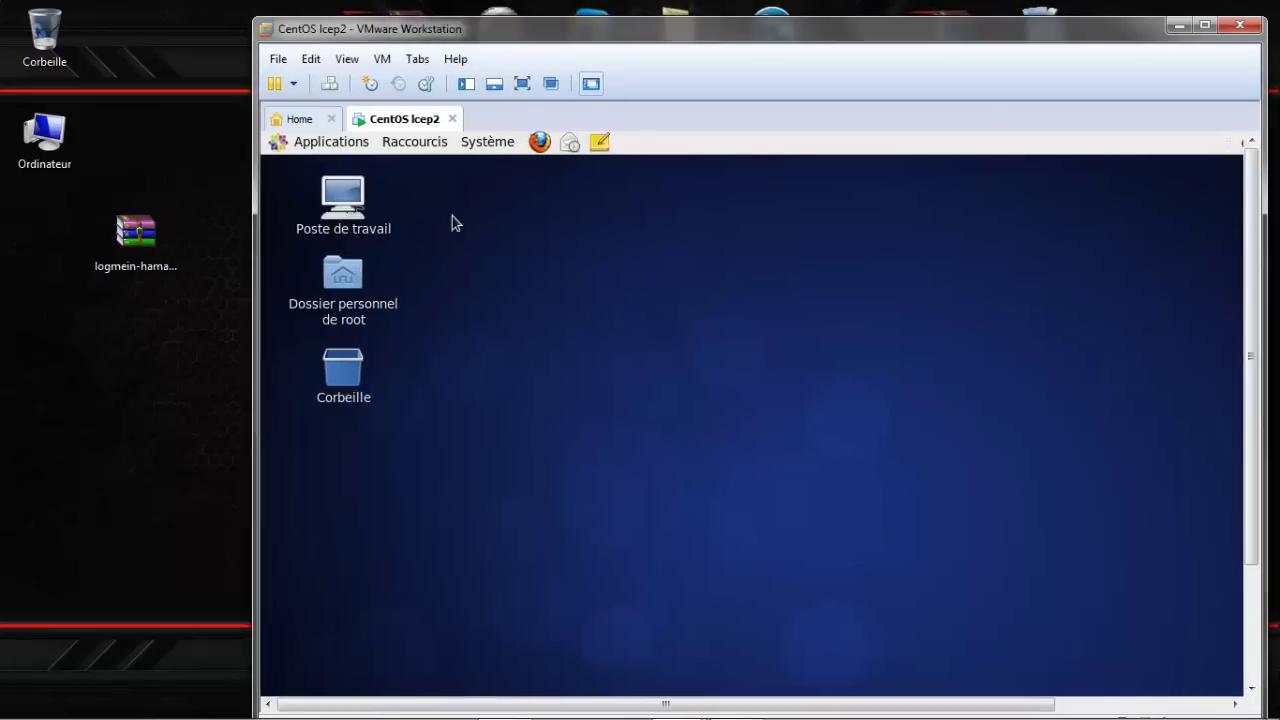
# Step: Maximize the VMware window and launch Firefox in the CentOS guest
pyautogui.click(1205, 25)
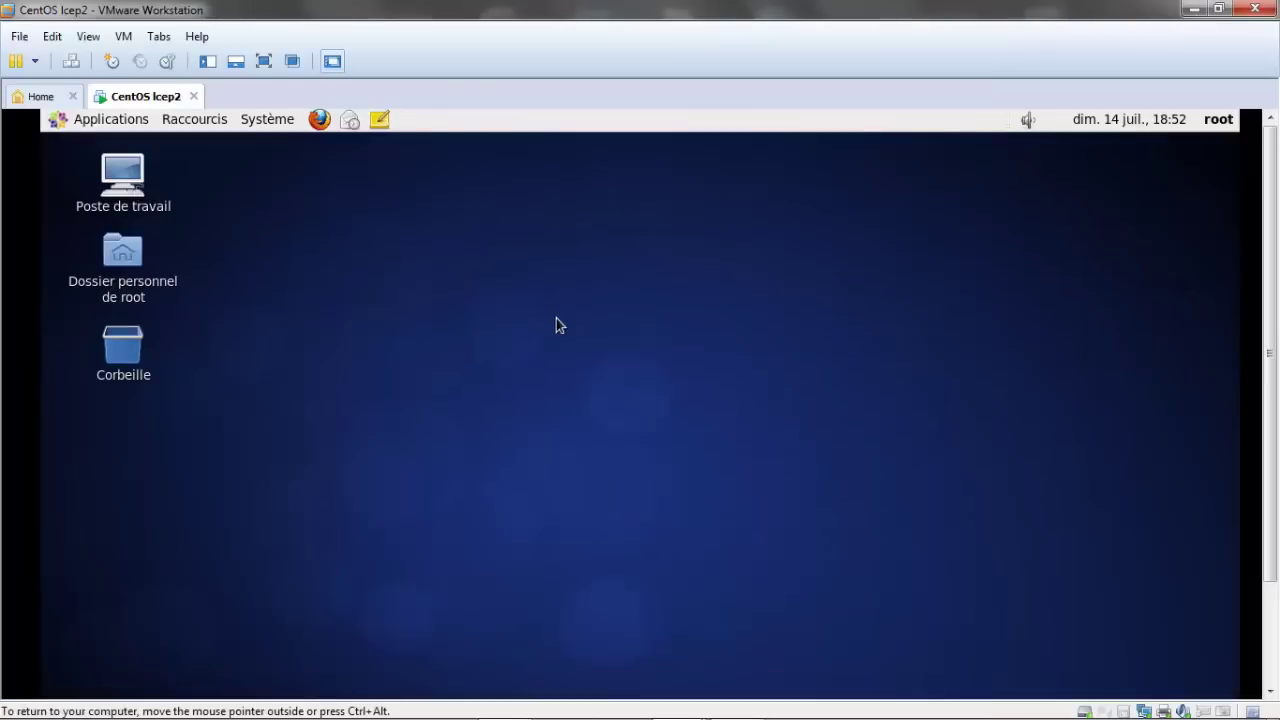
pyautogui.doubleClick(663, 8)
pyautogui.click(337, 83)
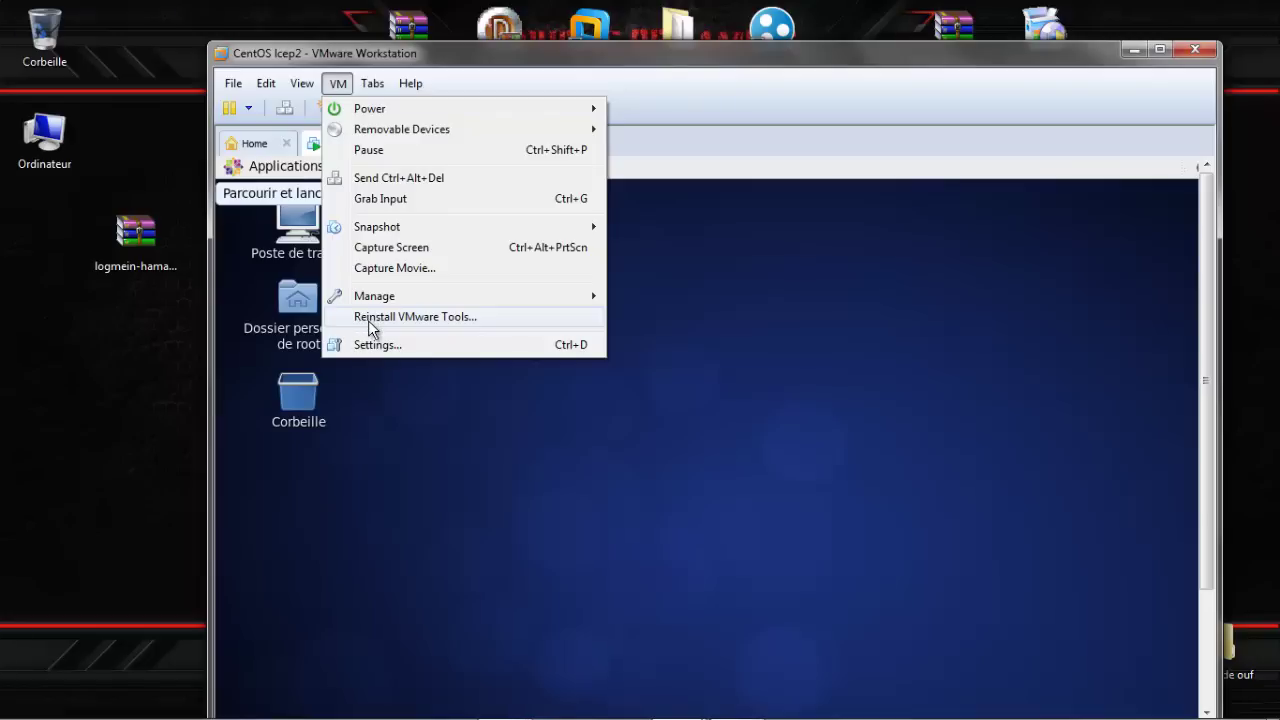
pyautogui.click(494, 422)
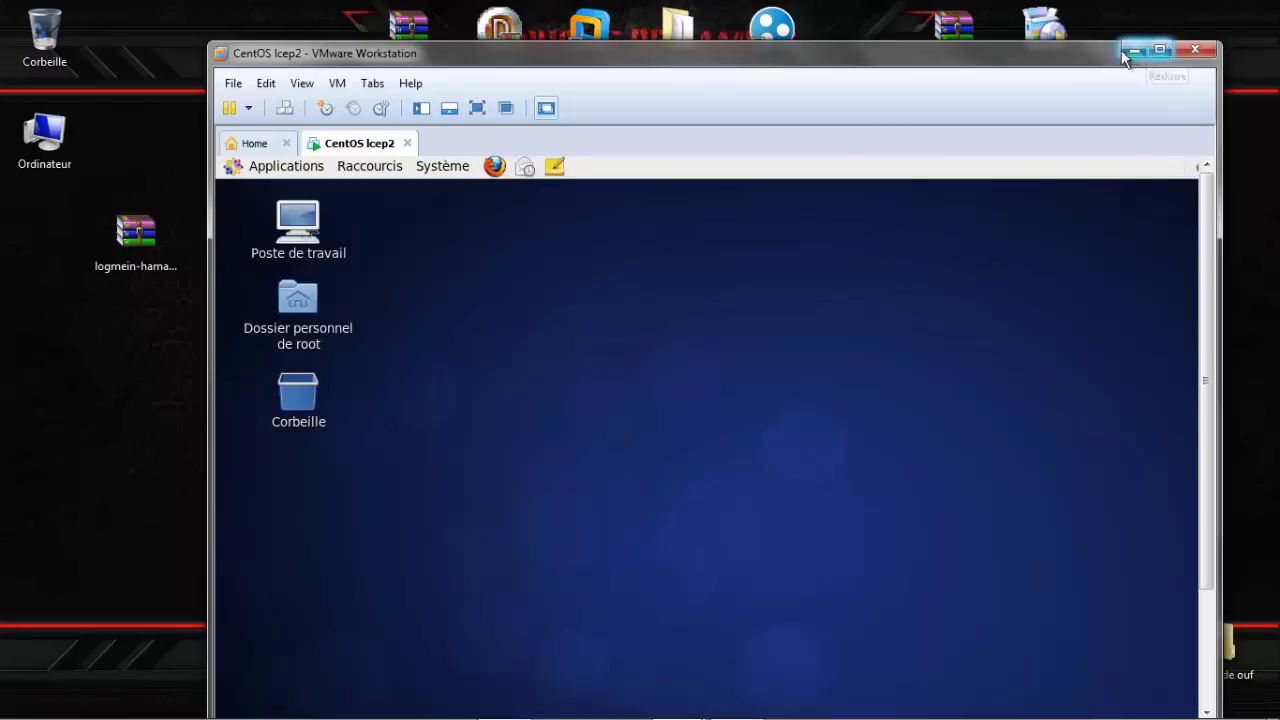
pyautogui.moveTo(1129, 50); pyautogui.dragTo(1111, 38)
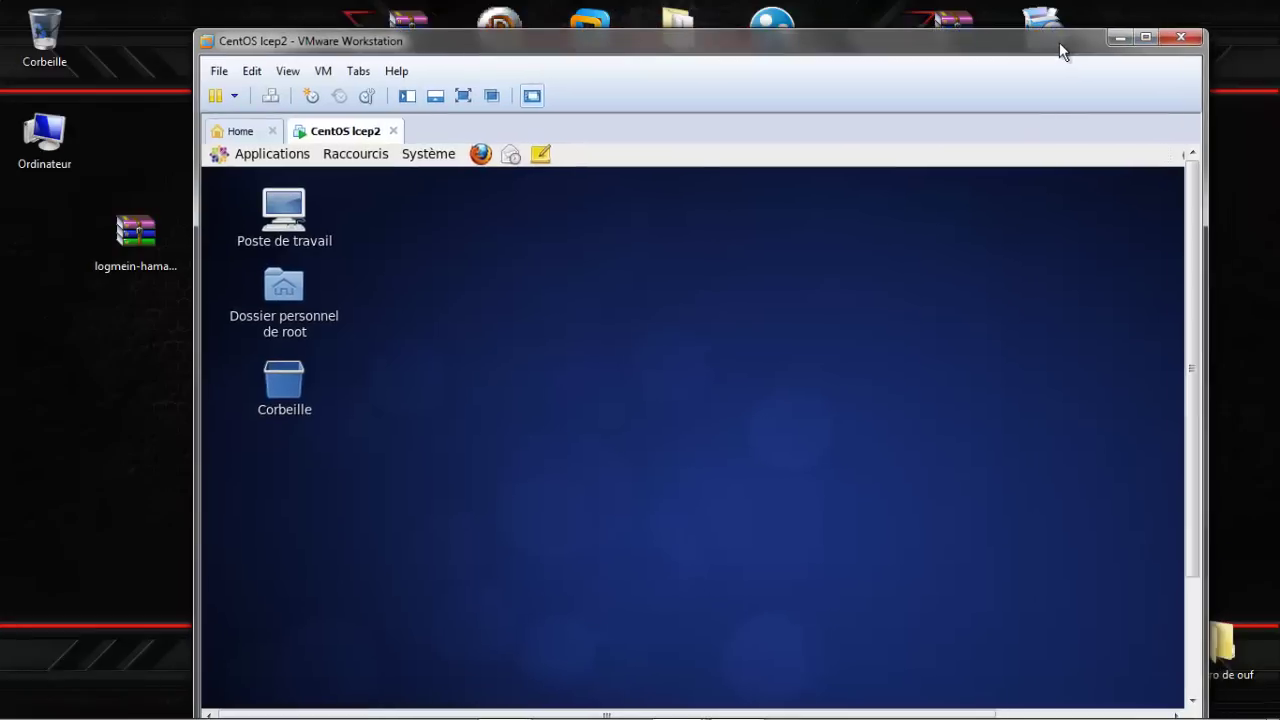
pyautogui.click(1143, 38)
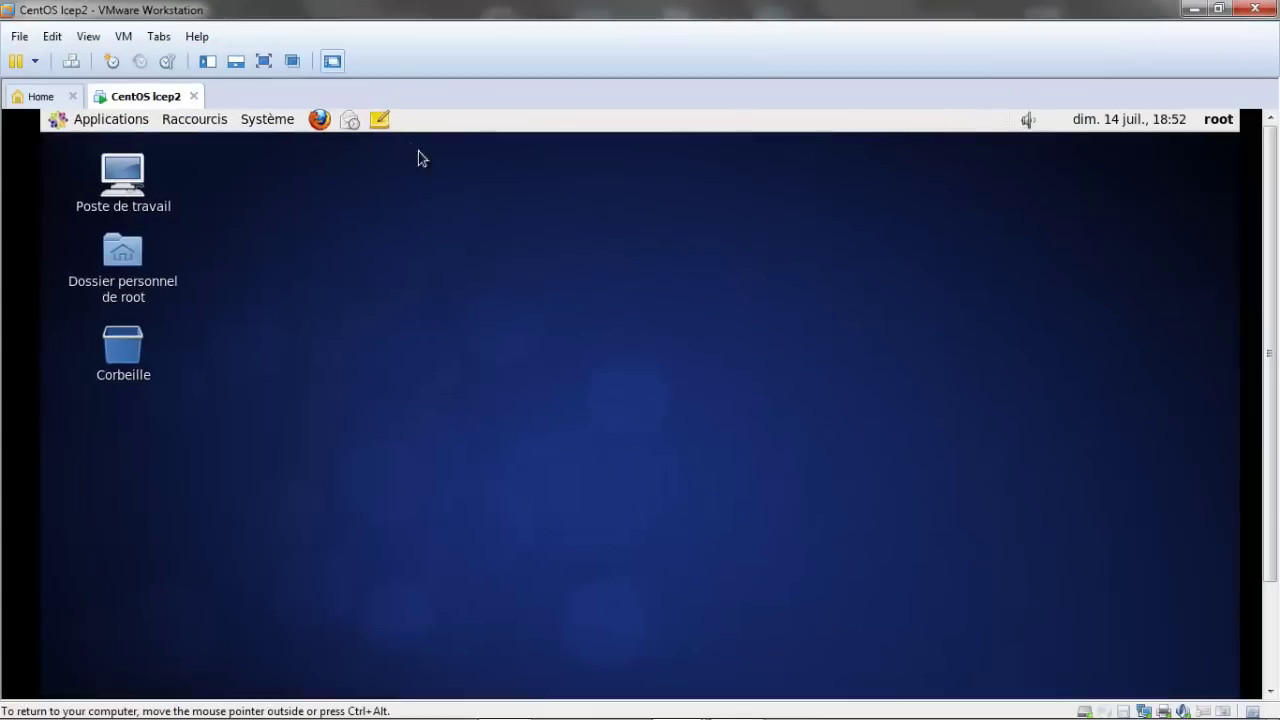
pyautogui.click(320, 123)
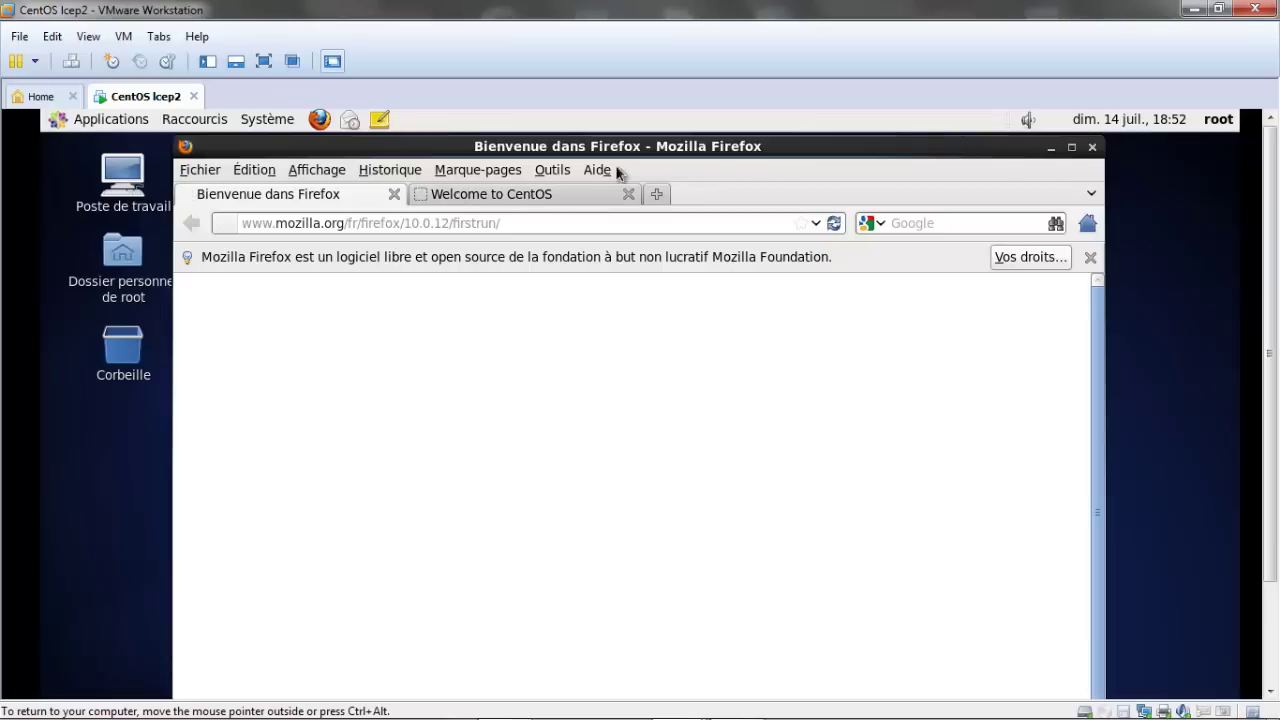
# Step: Close the Welcome to CentOS tab and Google 'hamachi for linux'
pyautogui.click(628, 194)
pyautogui.click(330, 223)
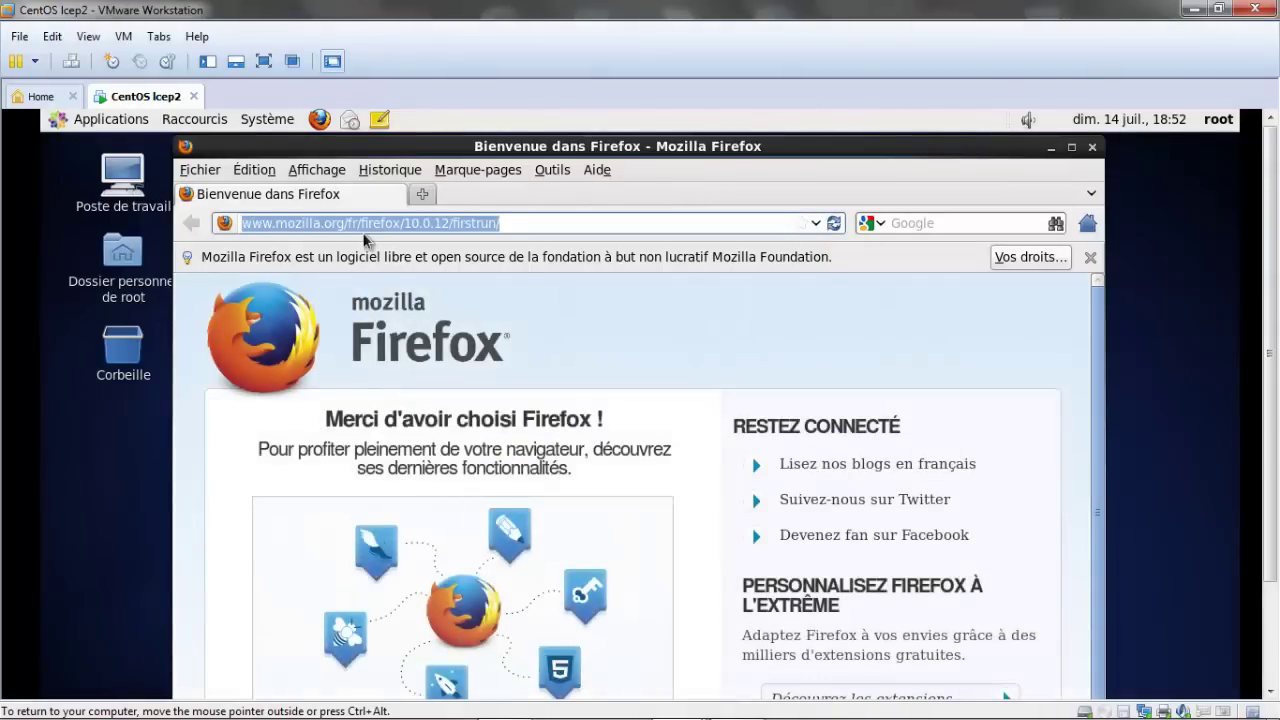
pyautogui.click(960, 223)
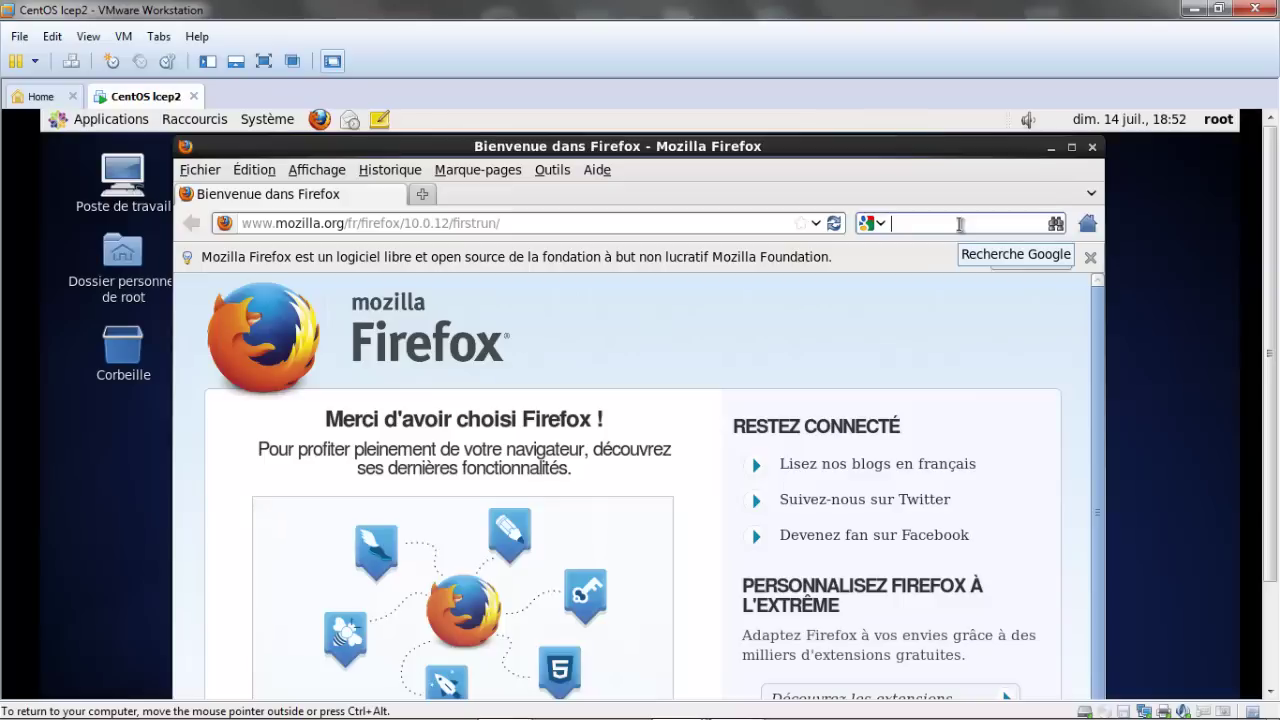
pyautogui.write('hamachi ')
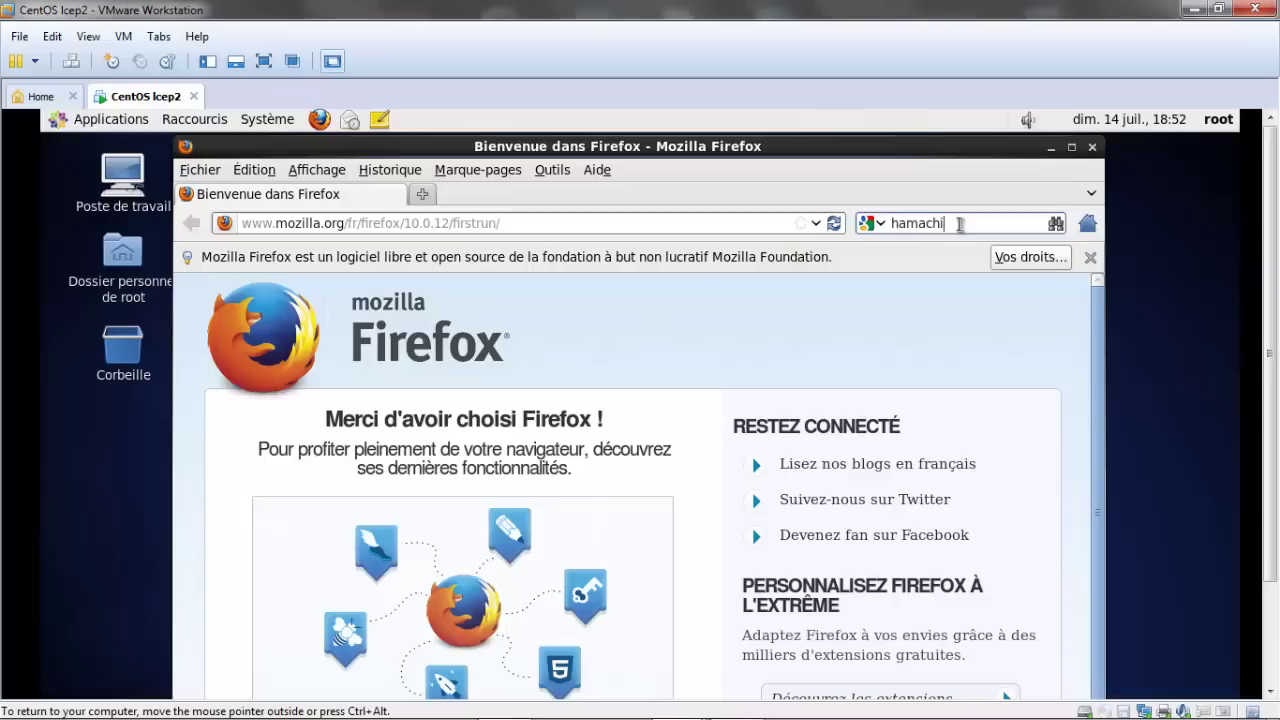
pyautogui.write('f')
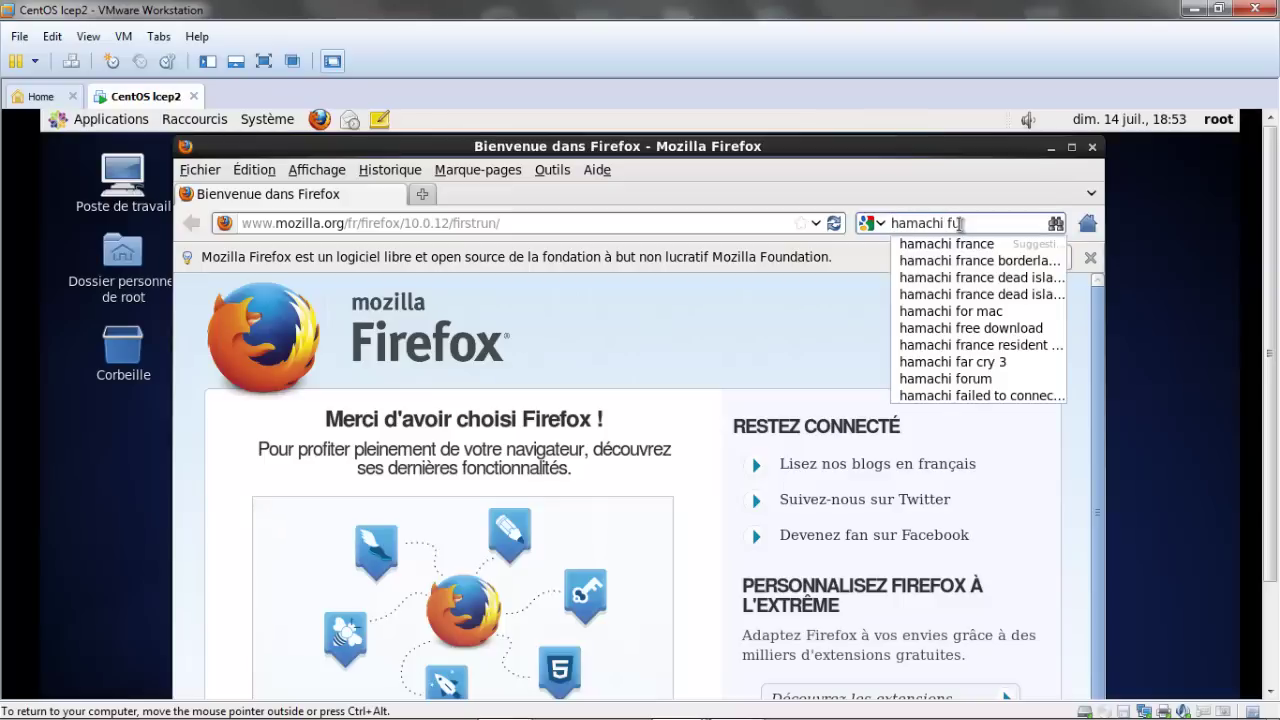
pyautogui.press('BackSpace')
pyautogui.write('fo')
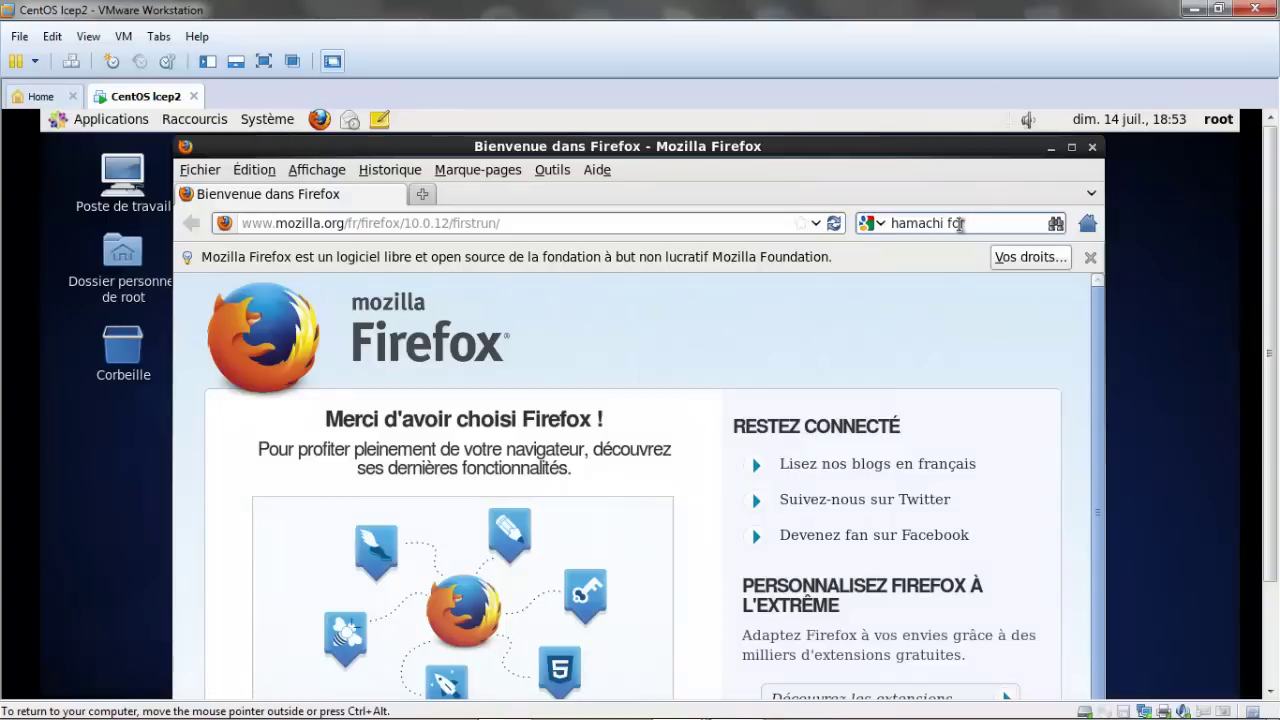
pyautogui.write('r linux')
pyautogui.press('Return')
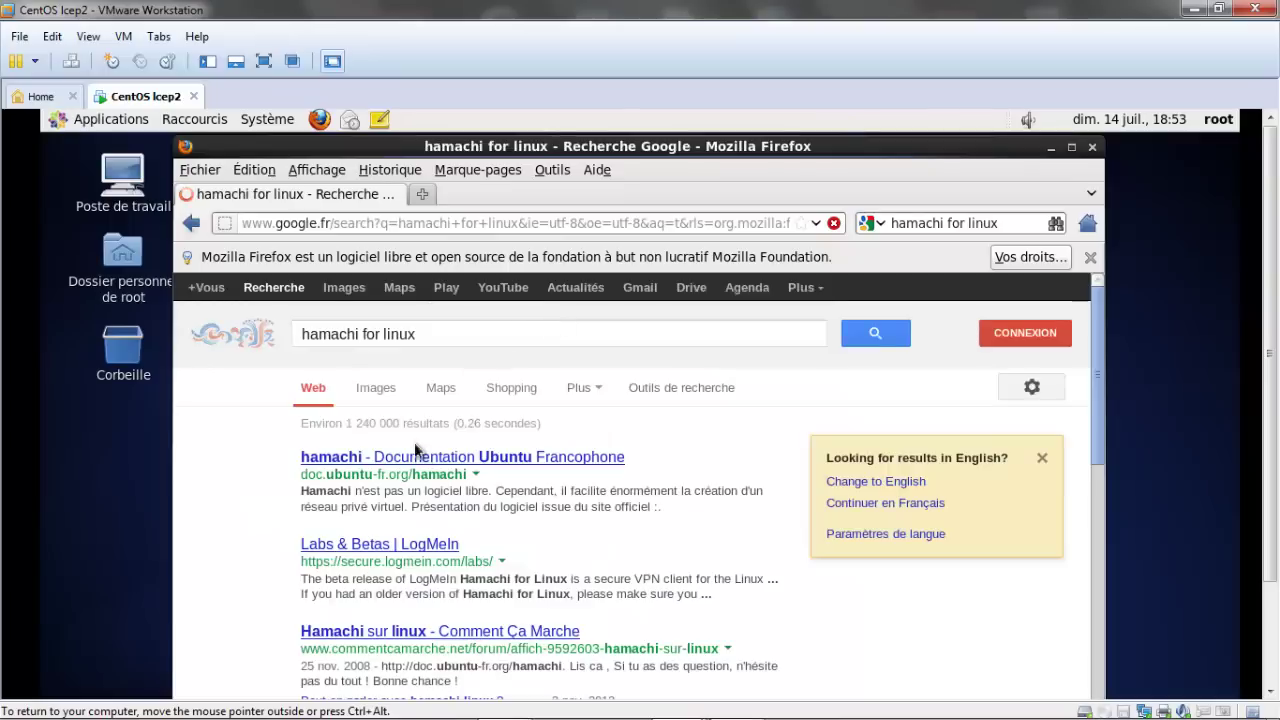
# Step: Open the LogMeIn Labs result and expand its Hamachi for Linux download links
pyautogui.scroll(-1, 420, 465)
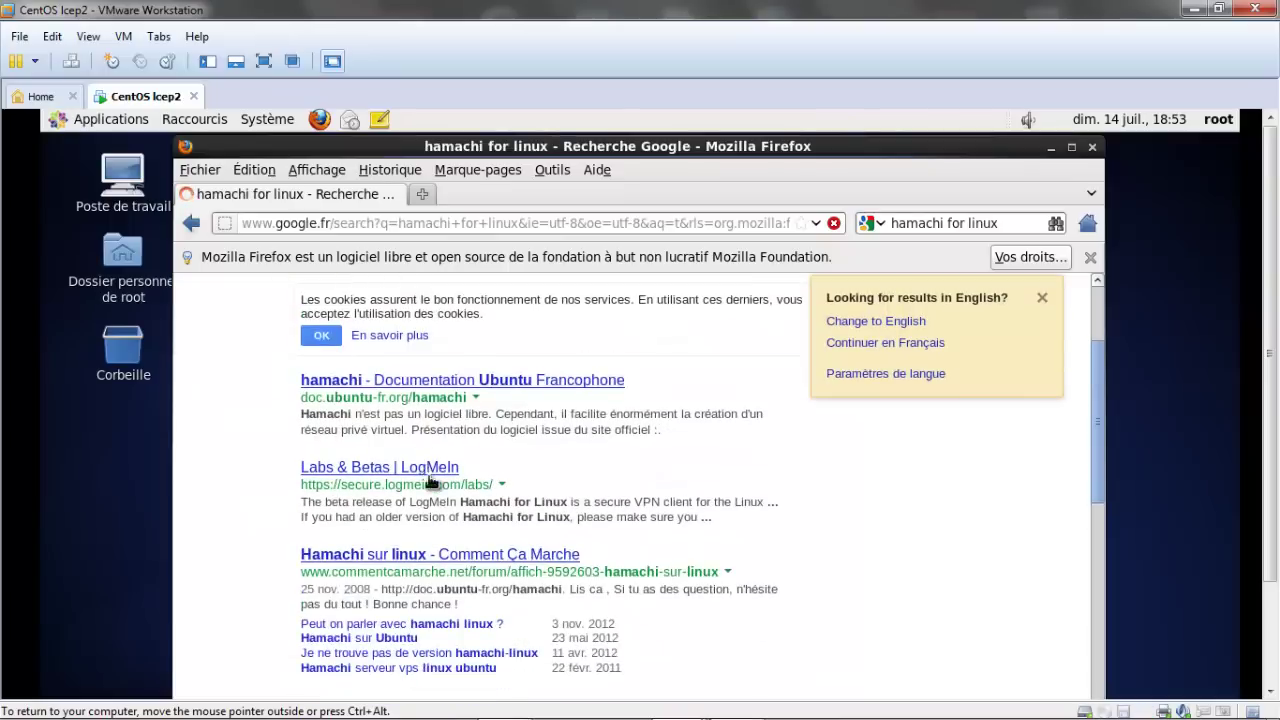
pyautogui.middleClick(362, 473)
pyautogui.scroll(-2, 360, 480)
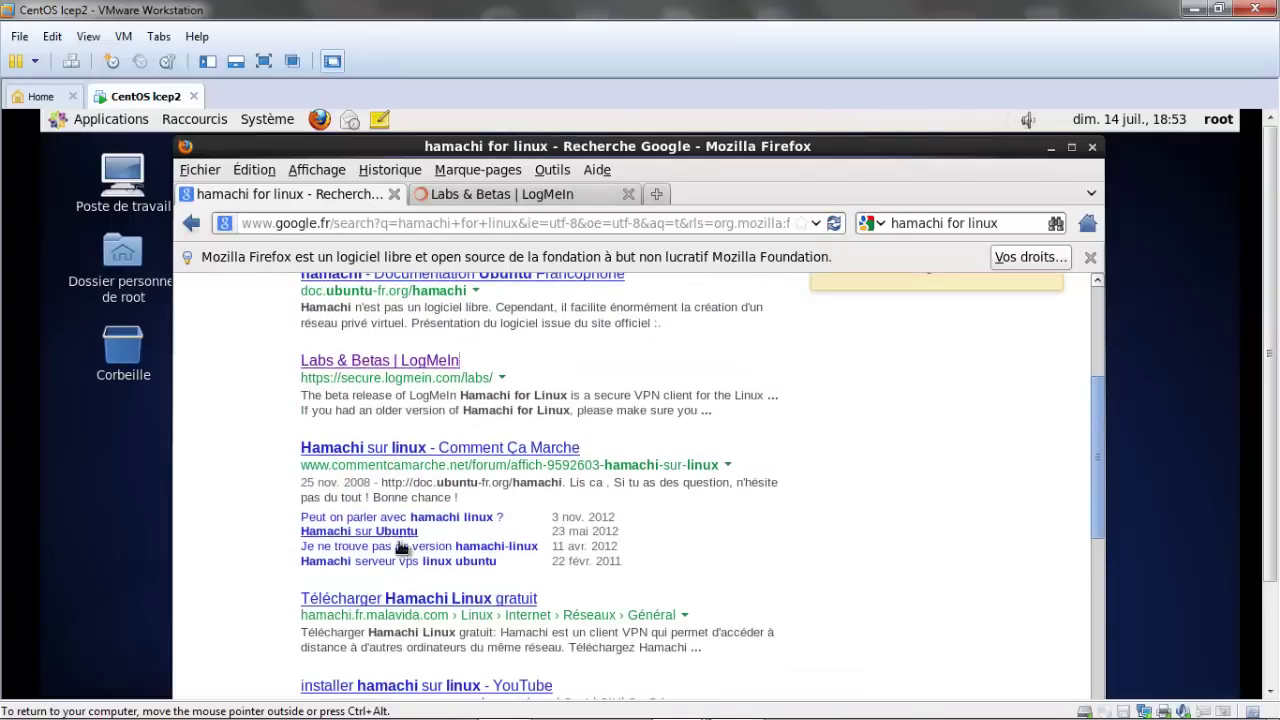
pyautogui.scroll(-1, 405, 550)
pyautogui.scroll(-1, 406, 560)
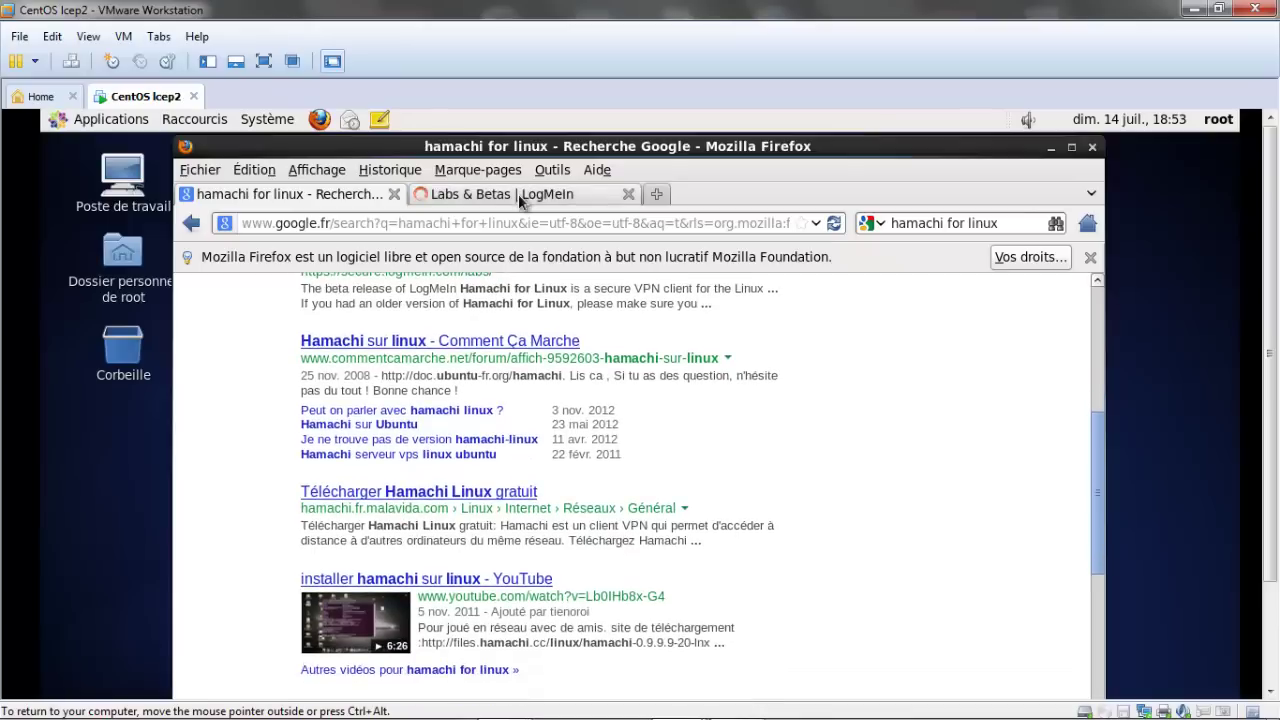
pyautogui.click(516, 193)
pyautogui.scroll(-4, 513, 345)
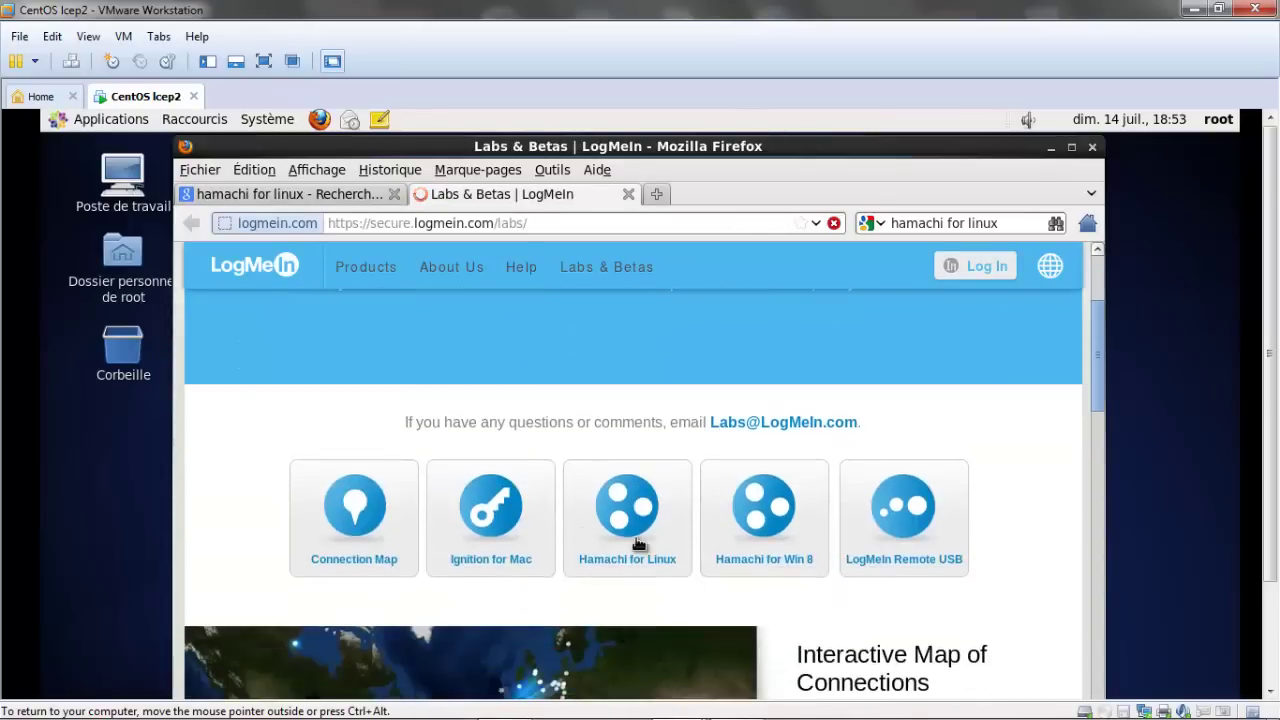
pyautogui.click(638, 543)
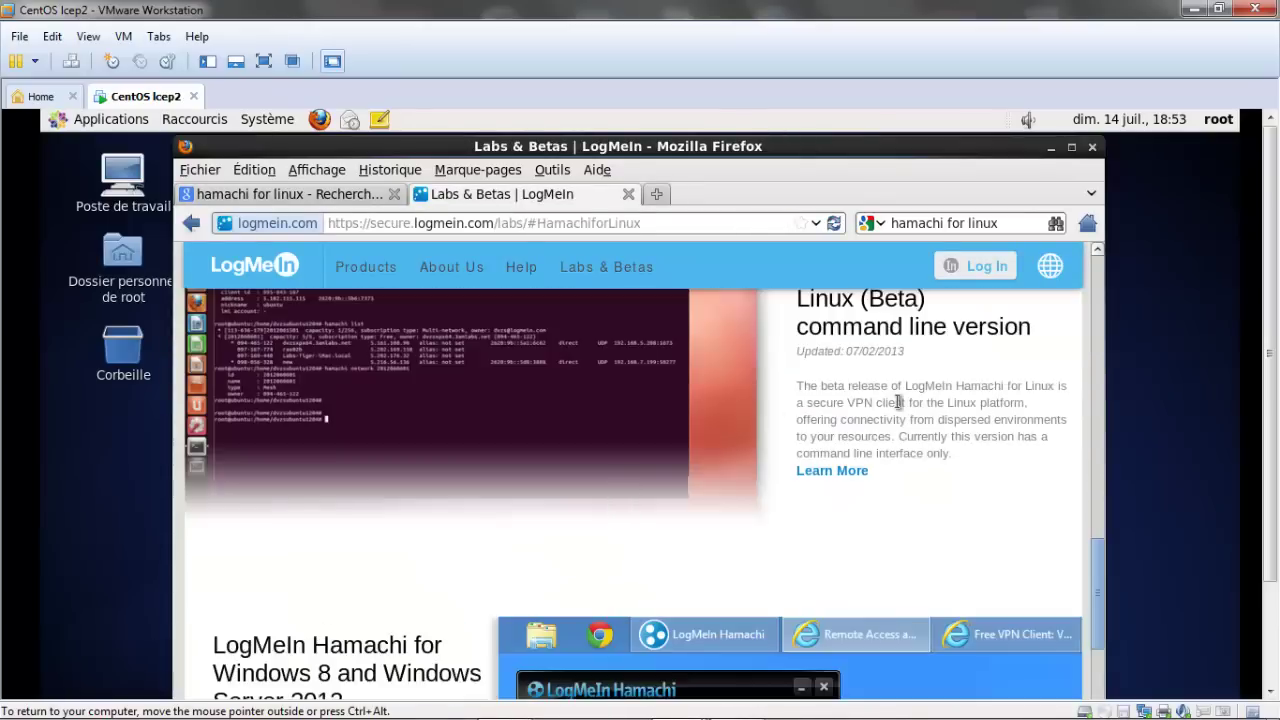
pyautogui.click(845, 474)
pyautogui.scroll(-1, 845, 474)
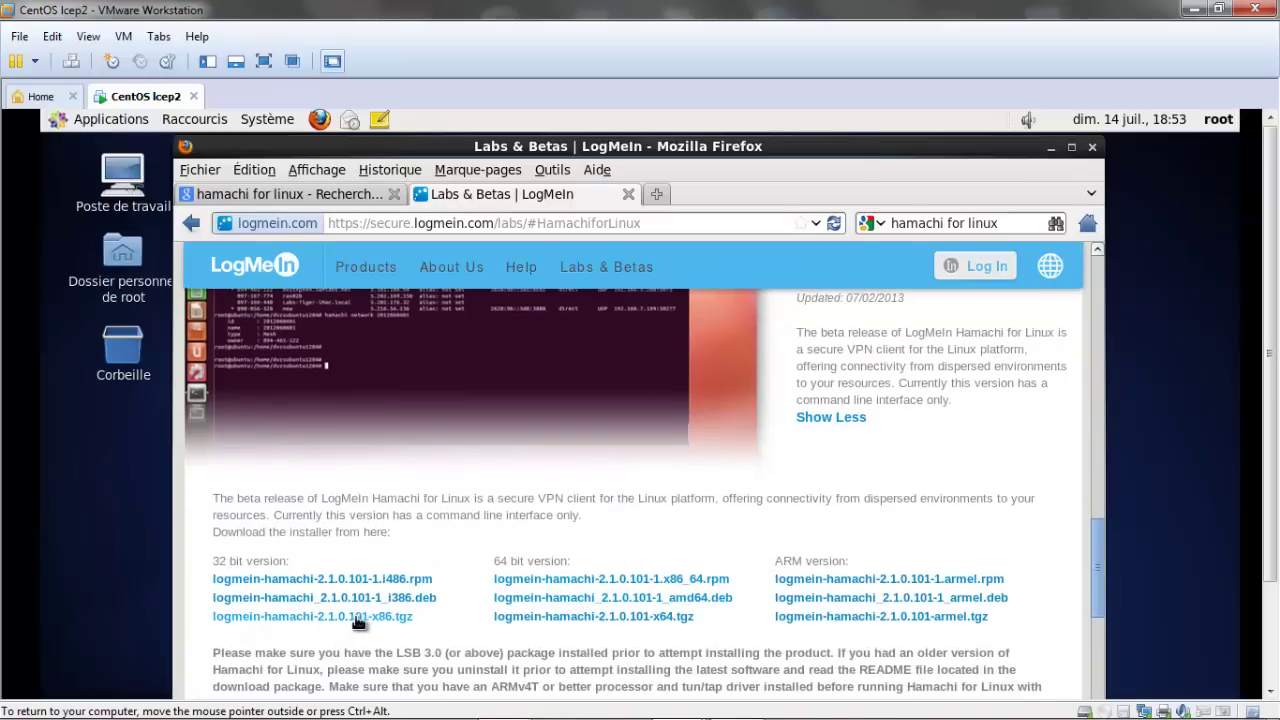
# Step: Save the 32-bit logmein-hamachi-2.1.0.101-x86.tgz archive to disk
pyautogui.click(358, 618)
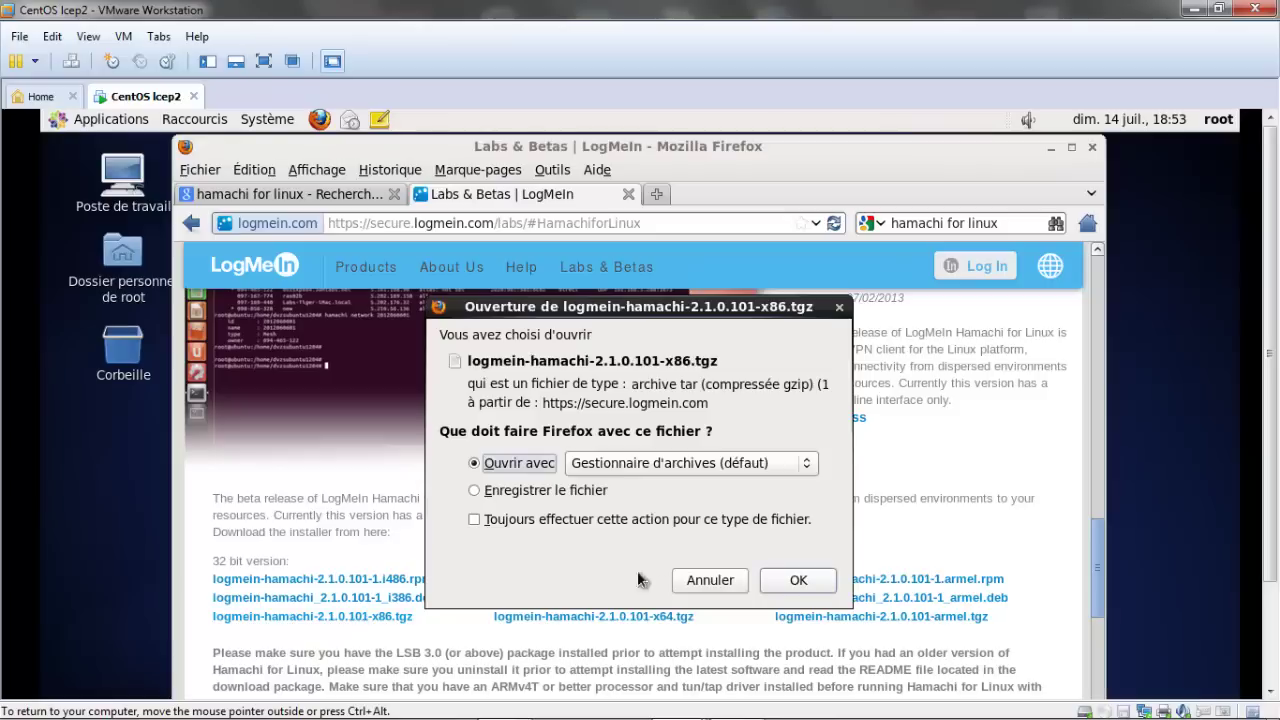
pyautogui.click(476, 490)
pyautogui.click(709, 580)
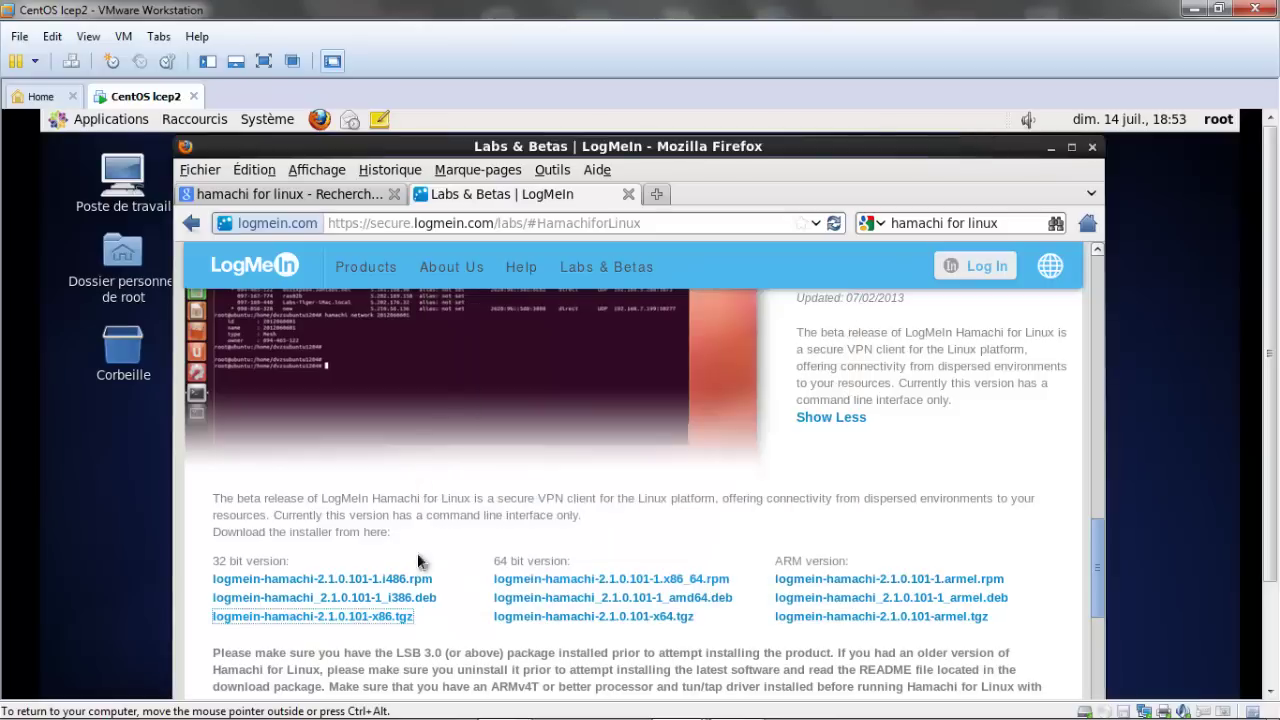
pyautogui.click(368, 607)
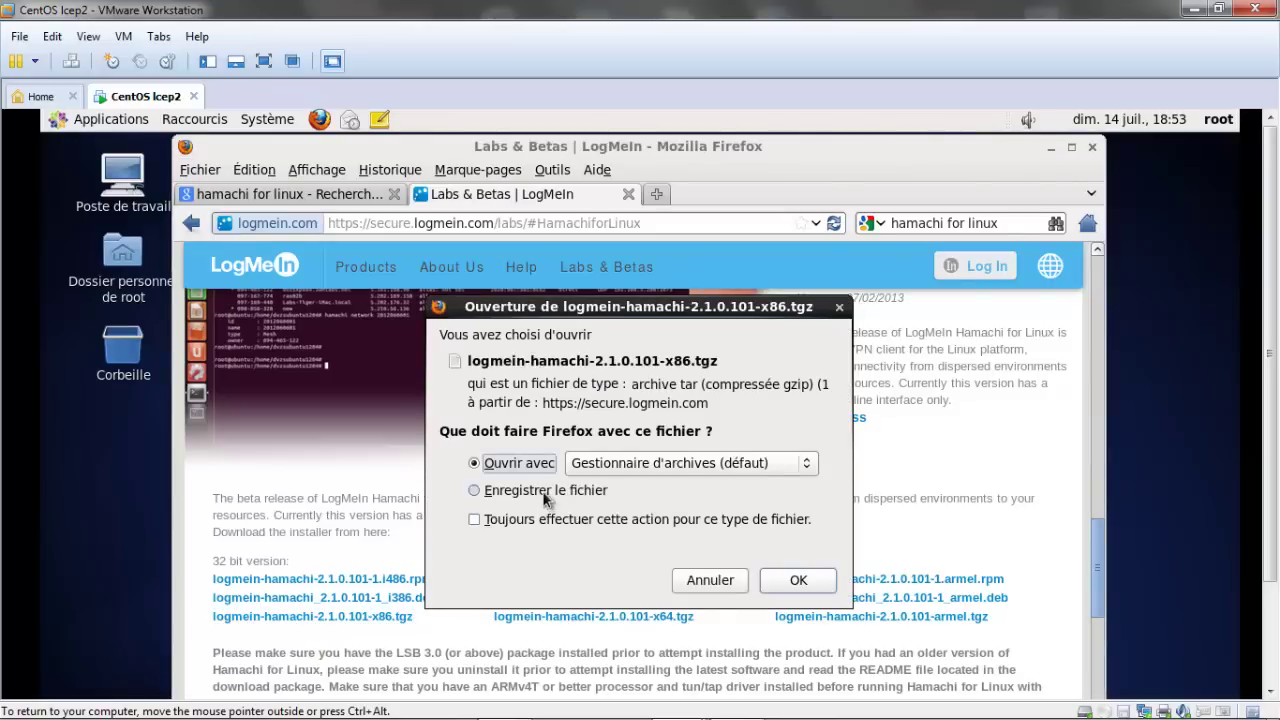
pyautogui.click(500, 490)
pyautogui.click(828, 590)
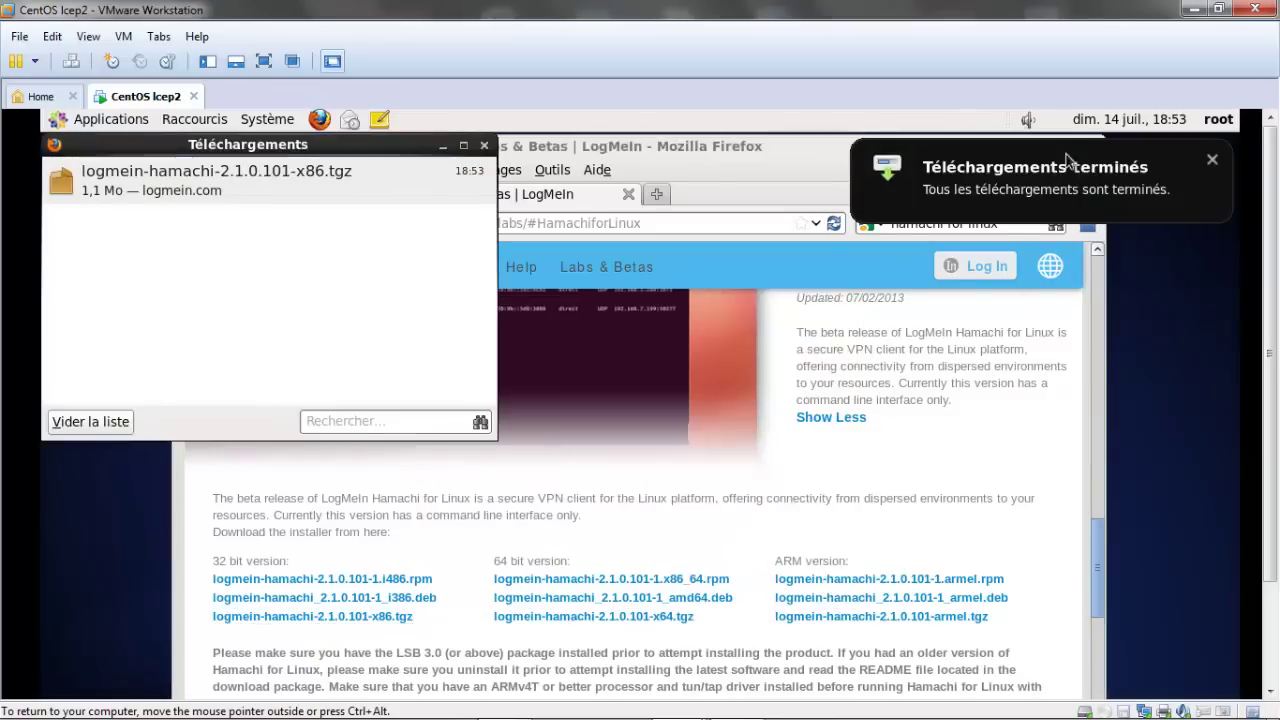
# Step: Close the downloads list and exit Firefox
pyautogui.moveTo(249, 147); pyautogui.dragTo(430, 239)
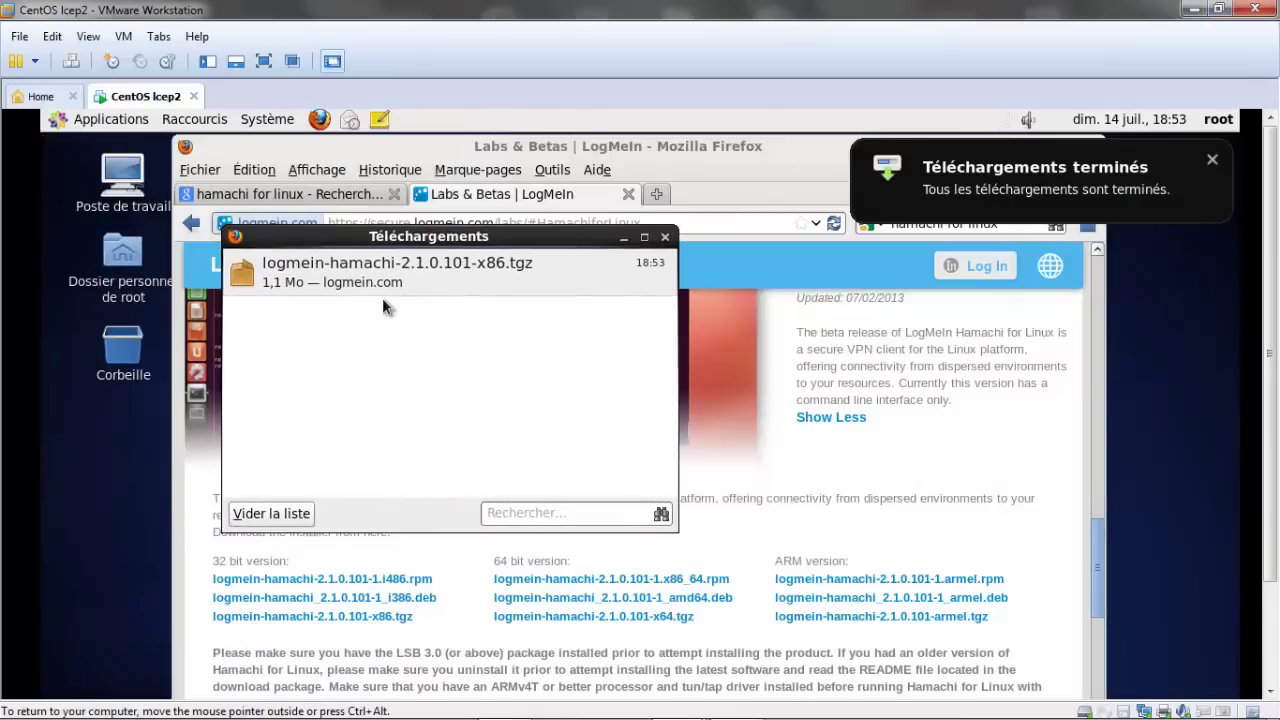
pyautogui.moveTo(375, 290); pyautogui.dragTo(123, 457)
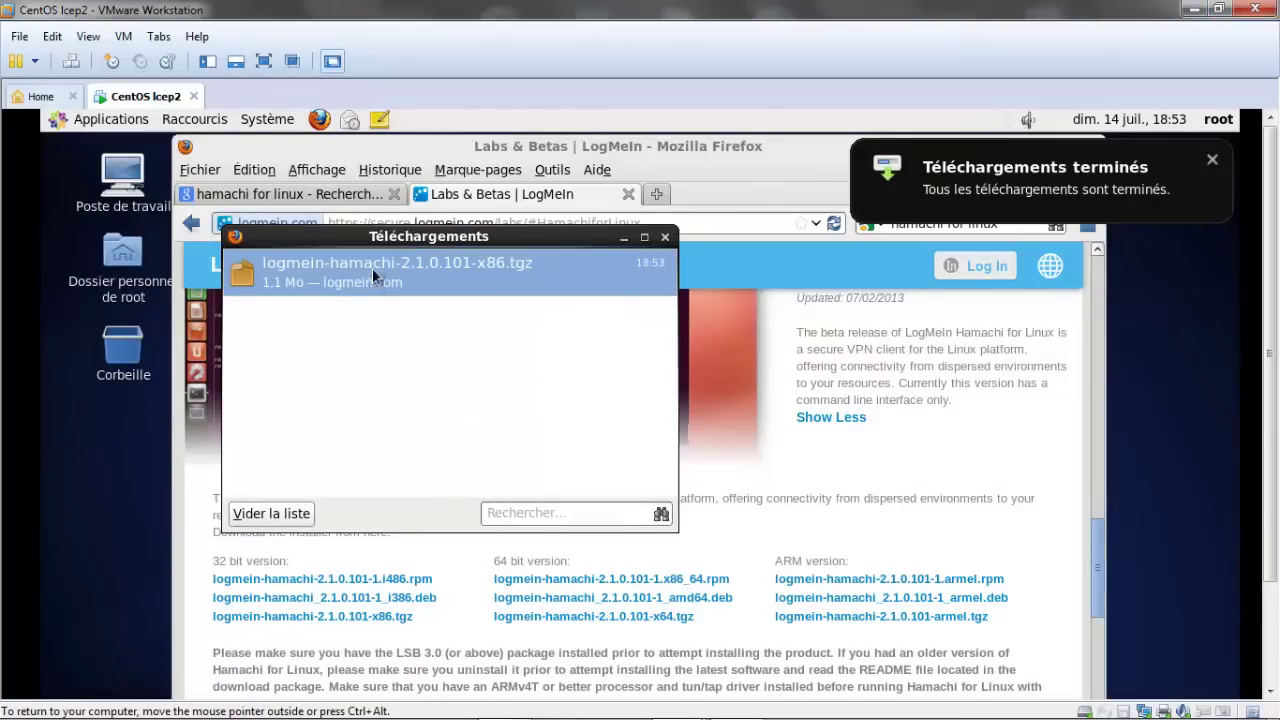
pyautogui.click(665, 237)
pyautogui.click(290, 194)
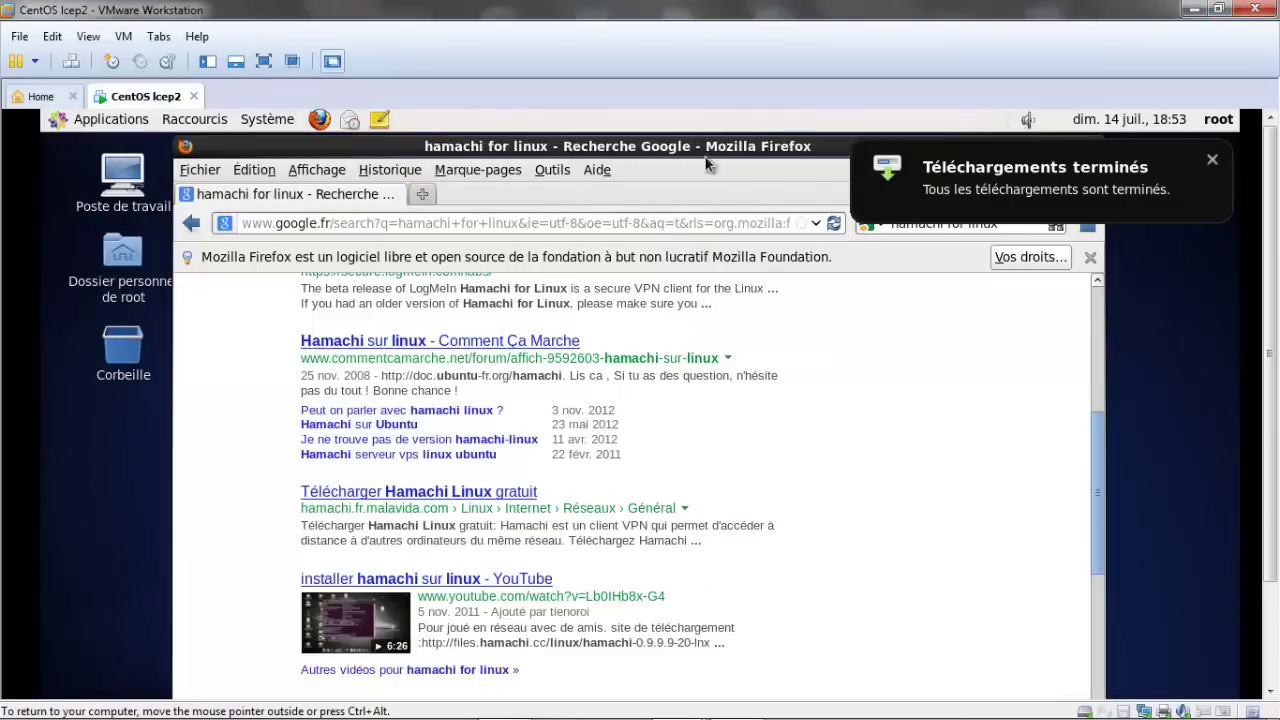
pyautogui.moveTo(728, 146); pyautogui.dragTo(509, 288)
pyautogui.click(869, 293)
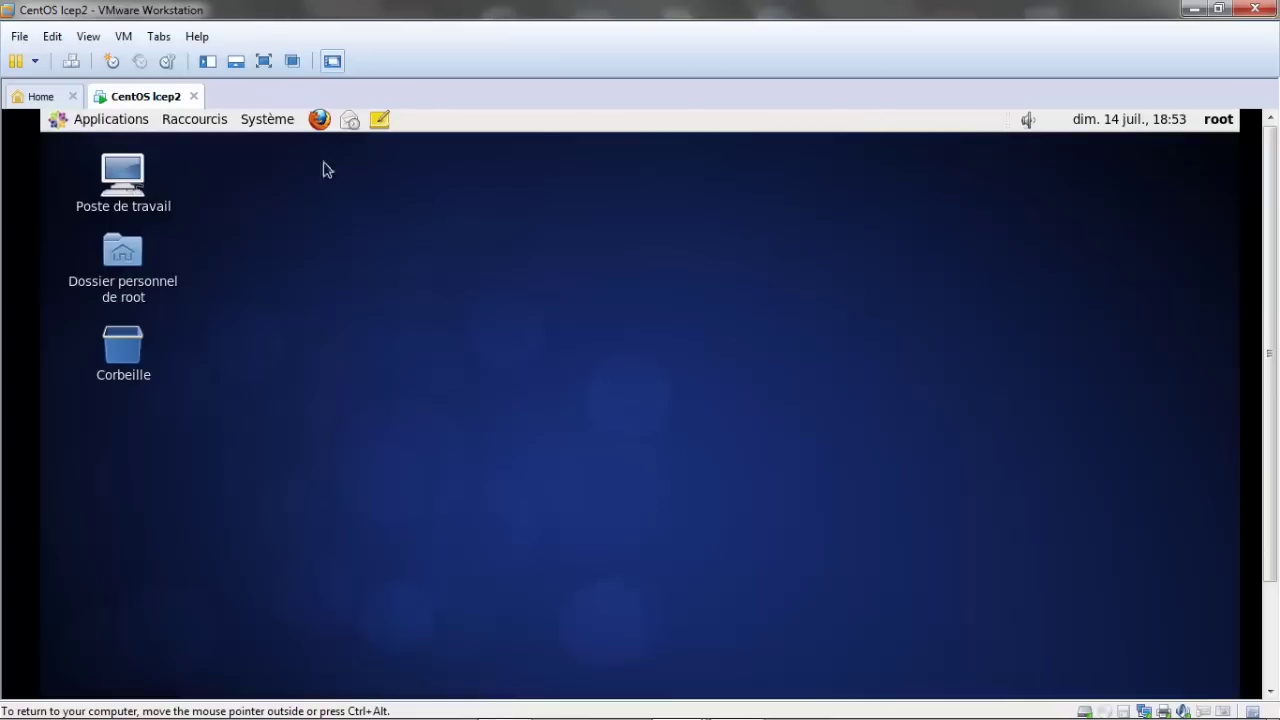
# Step: Move the Hamachi .tgz archive from Téléchargements onto the desktop
pyautogui.click(260, 124)
pyautogui.moveTo(195, 119)
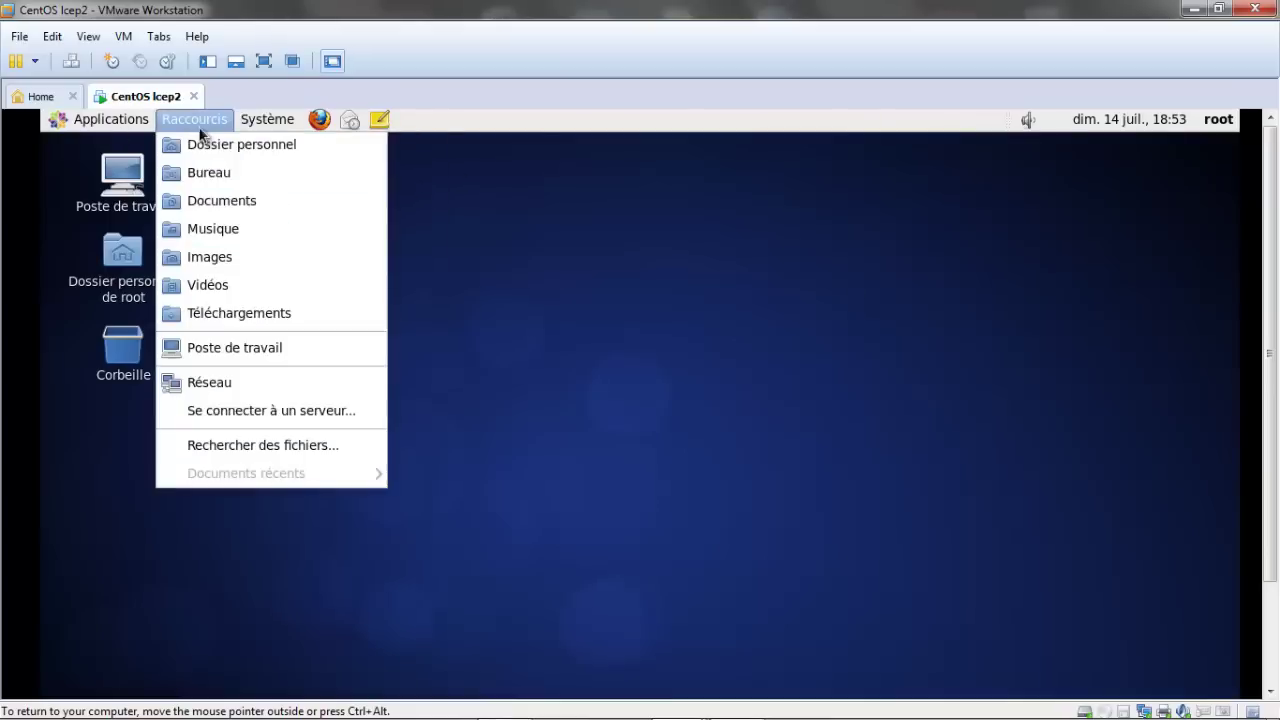
pyautogui.click(215, 315)
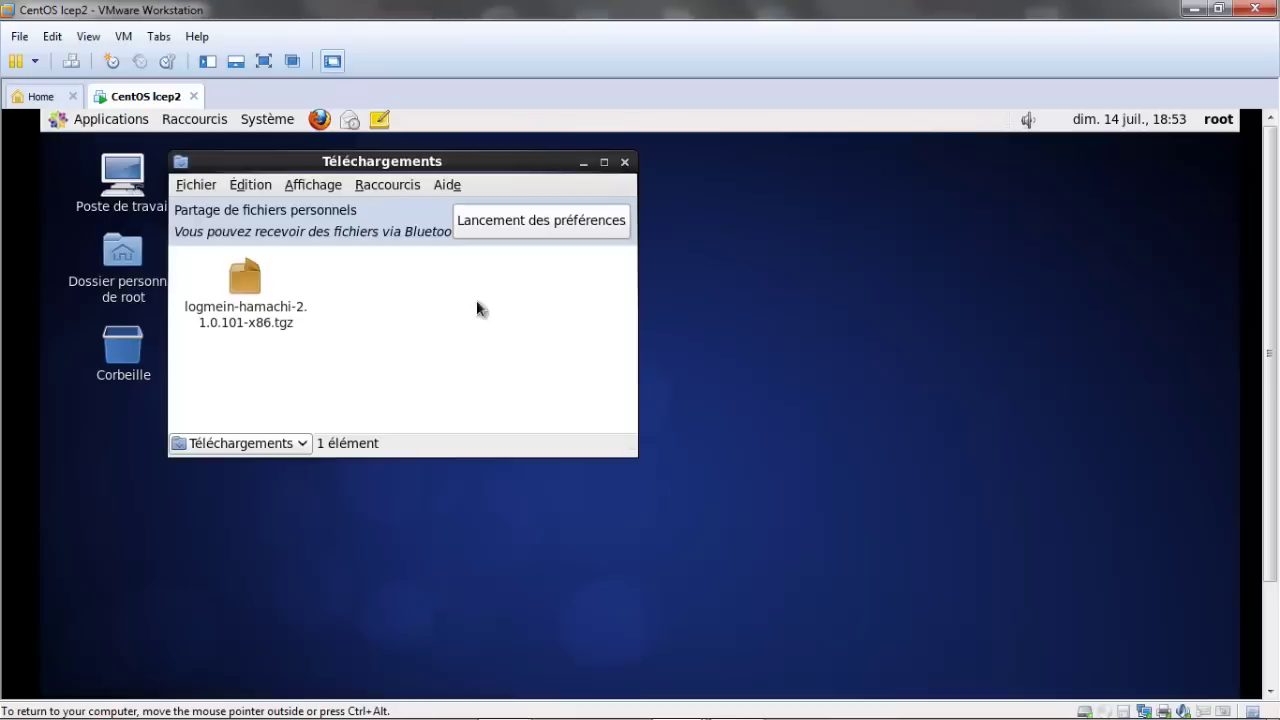
pyautogui.moveTo(260, 300); pyautogui.dragTo(840, 262)
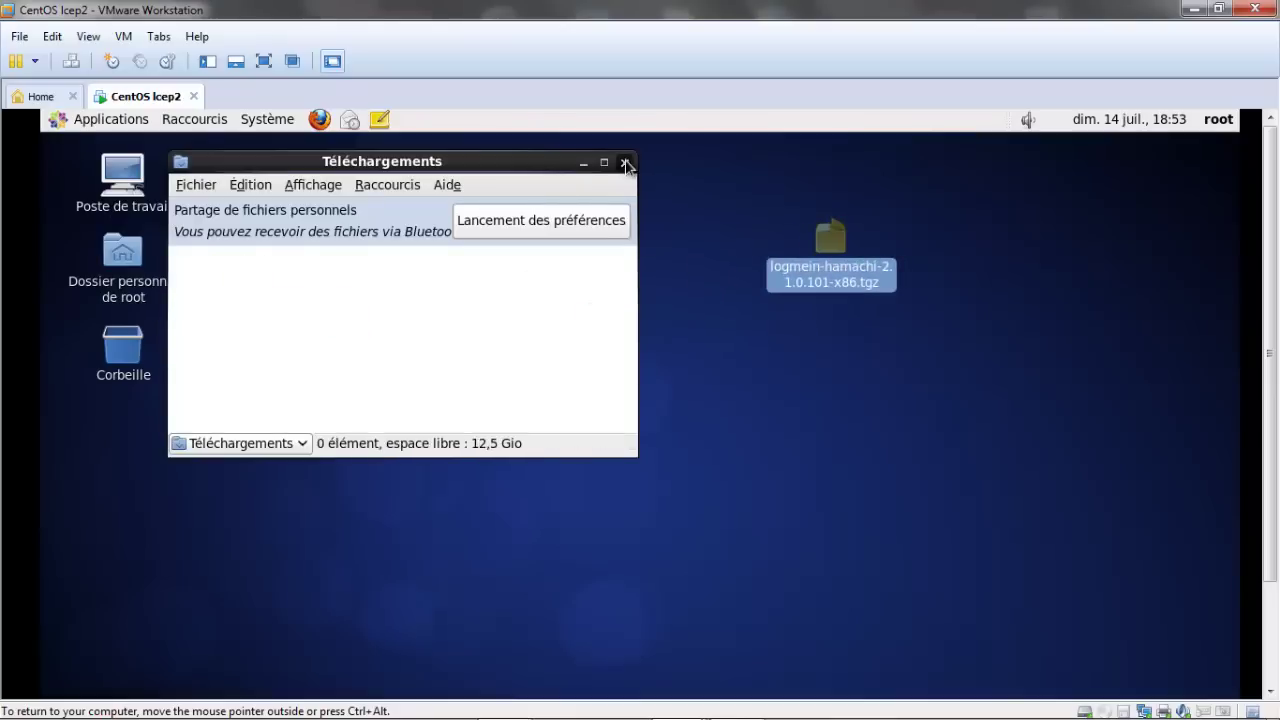
pyautogui.click(625, 162)
# Step: Open the archive in Archive Manager and extract the Hamachi folder onto the desktop
pyautogui.doubleClick(268, 180)
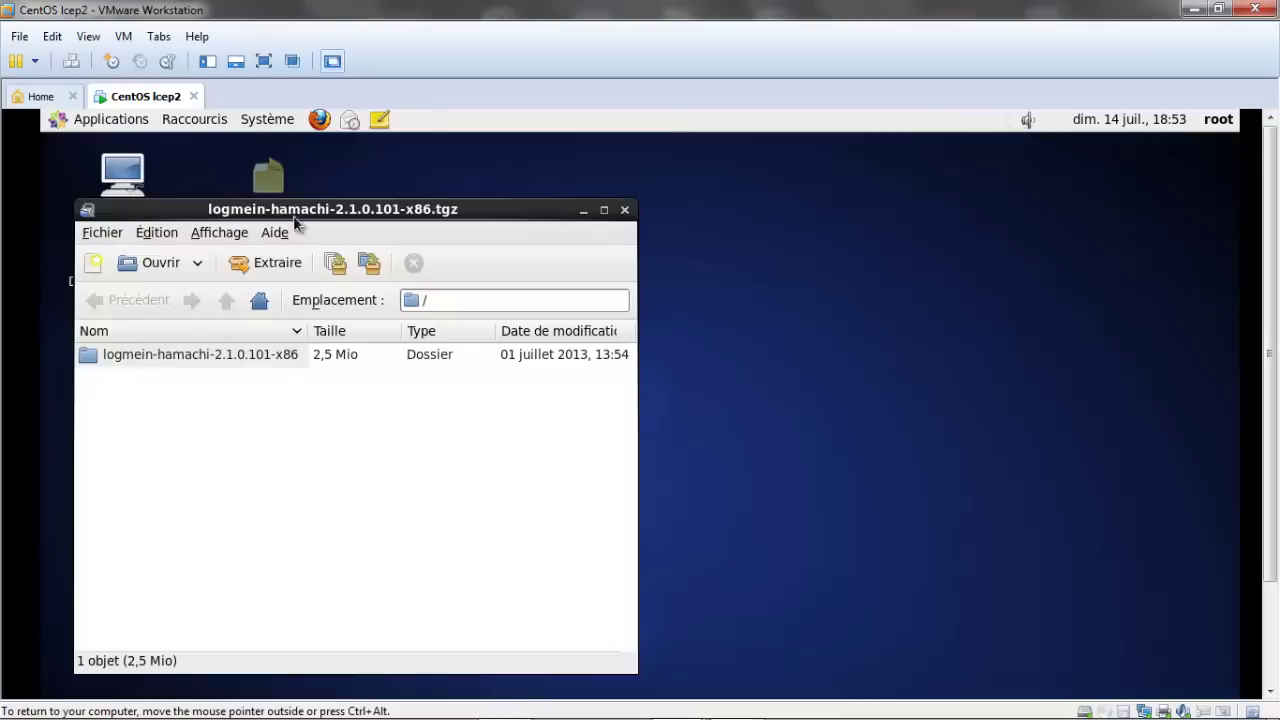
pyautogui.moveTo(295, 205); pyautogui.dragTo(757, 245)
pyautogui.moveTo(571, 386); pyautogui.dragTo(636, 392)
pyautogui.doubleClick(636, 392)
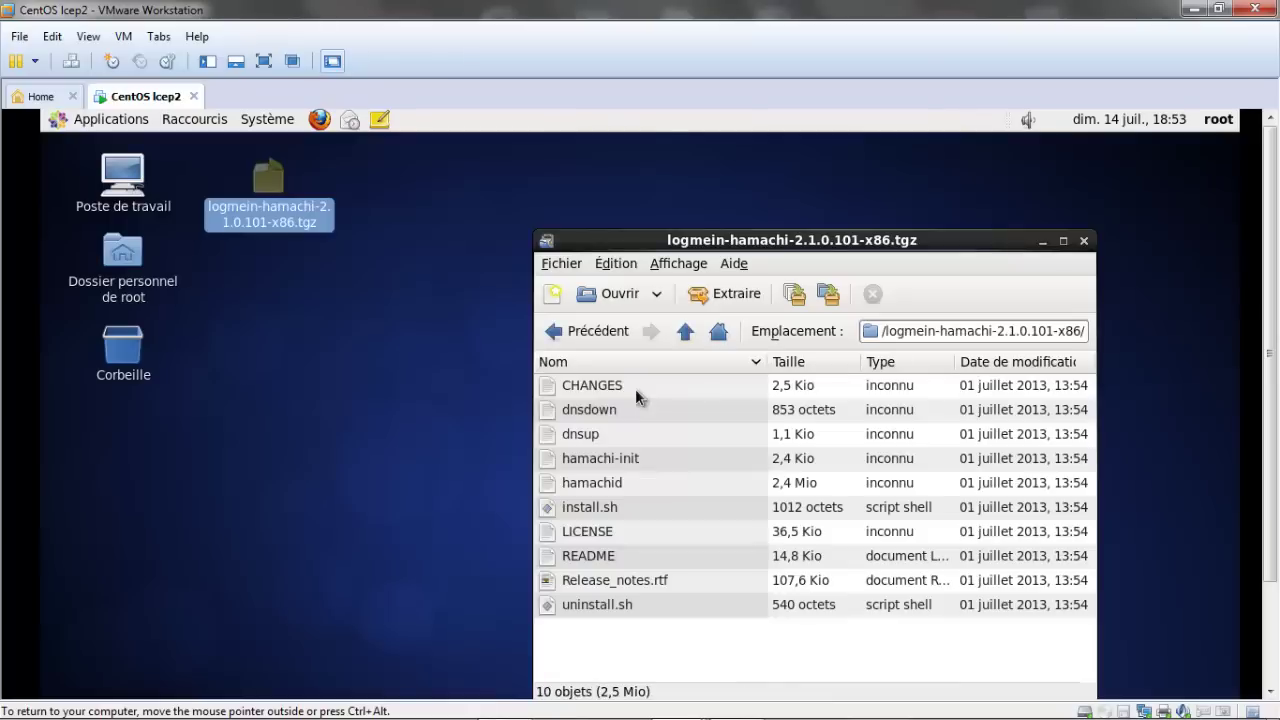
pyautogui.click(585, 331)
pyautogui.moveTo(600, 386); pyautogui.dragTo(357, 309)
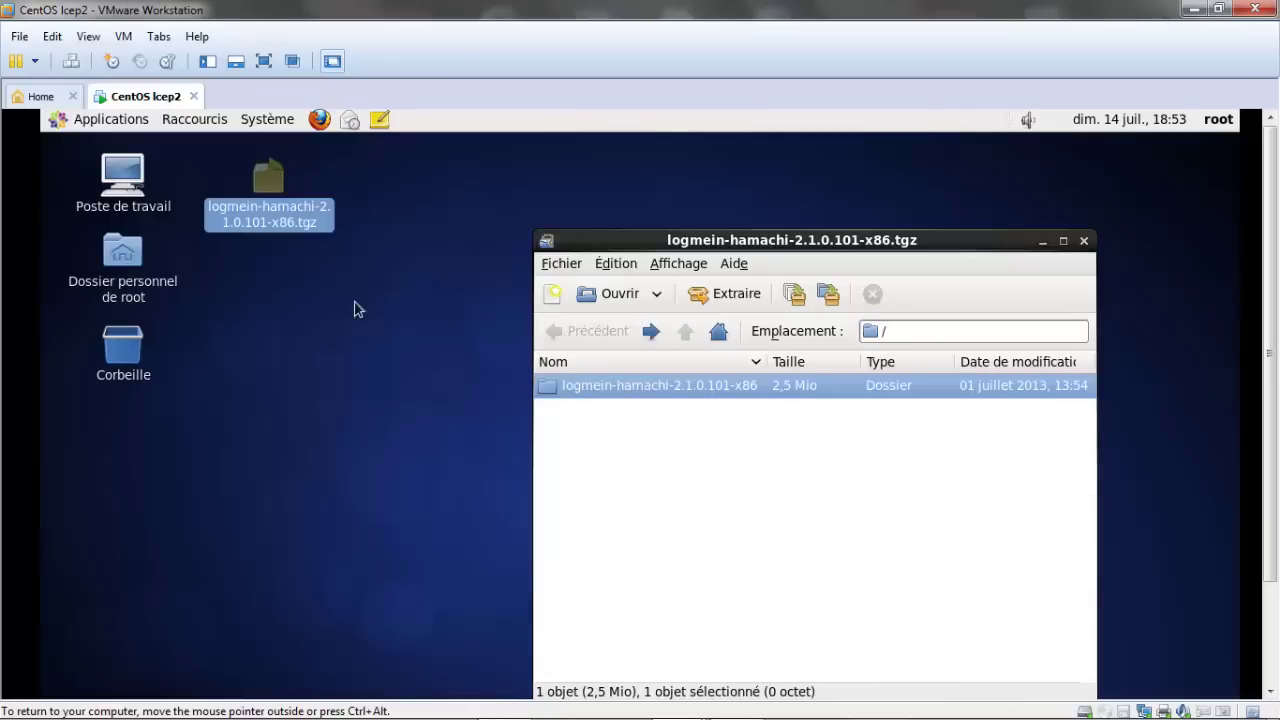
pyautogui.click(1083, 241)
# Step: Open the extracted logmein-hamachi-2.1.0.101-x86 folder, showing its 10 files including install.sh
pyautogui.rightClick(271, 216)
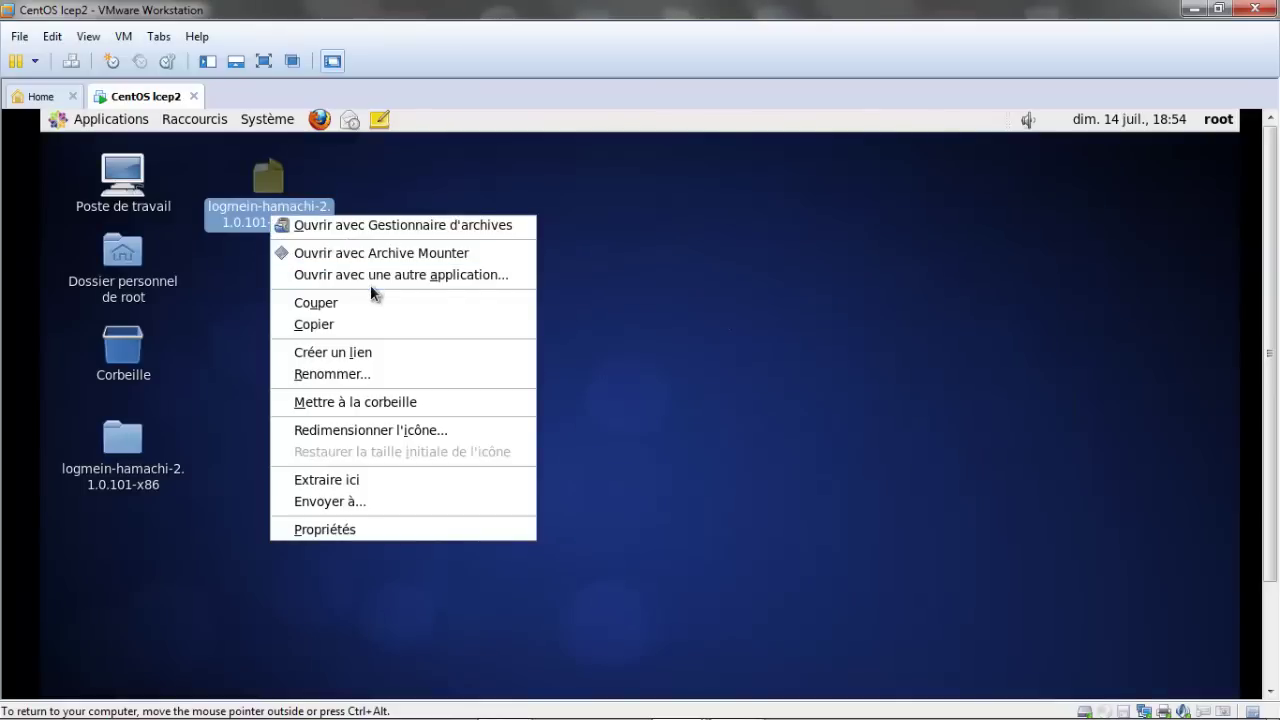
pyautogui.click(200, 375)
pyautogui.doubleClick(116, 447)
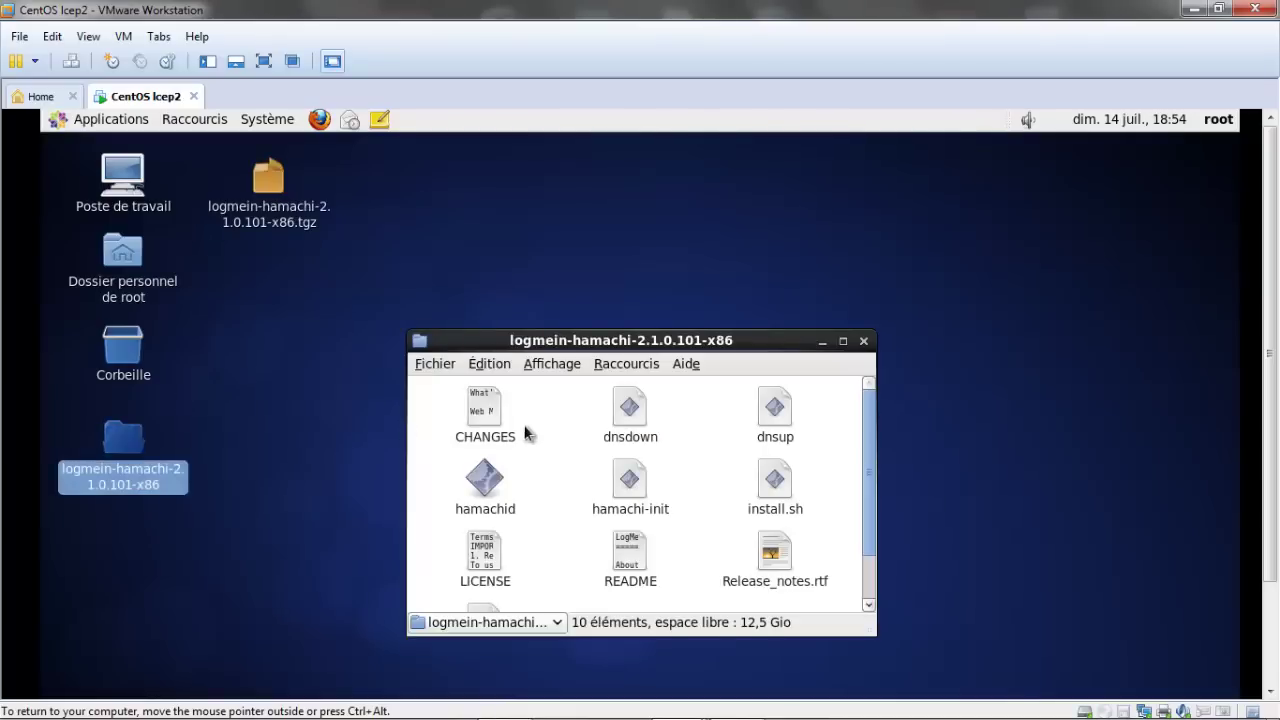
pyautogui.rightClick(570, 424)
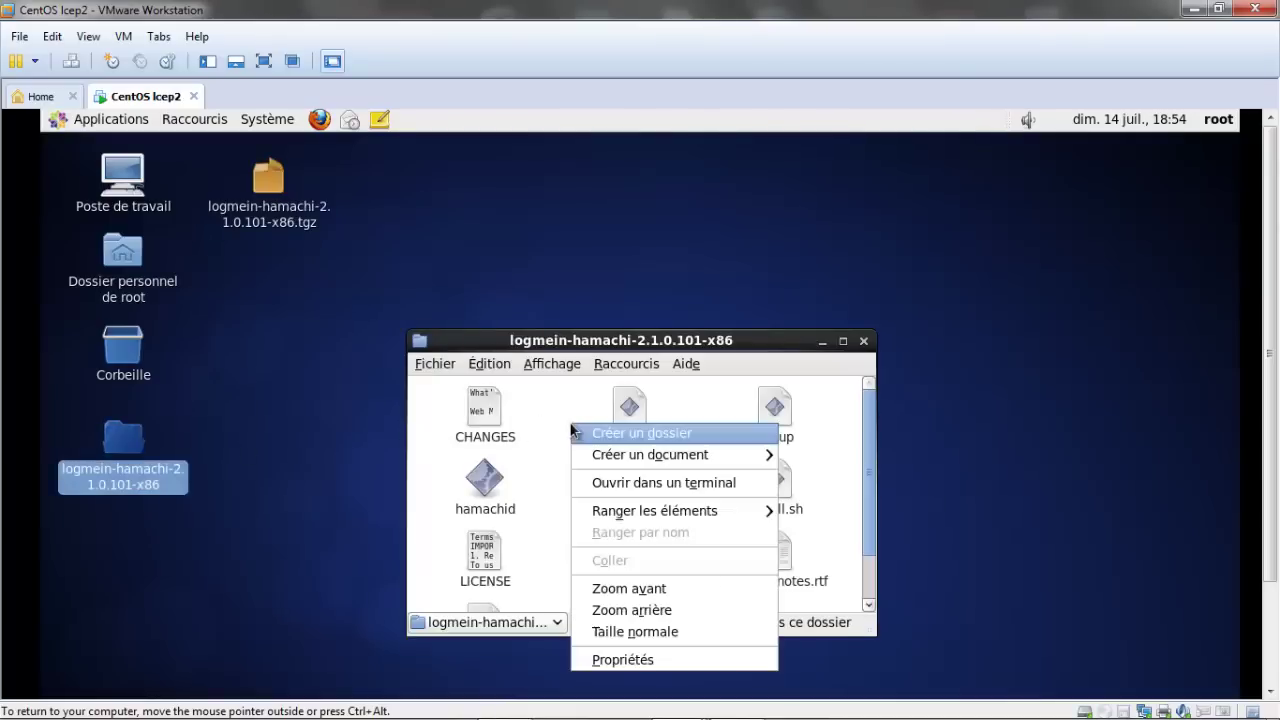
# Step: Open a terminal in the folder, run ./install.sh, then list commands with hamachi help
pyautogui.click(659, 483)
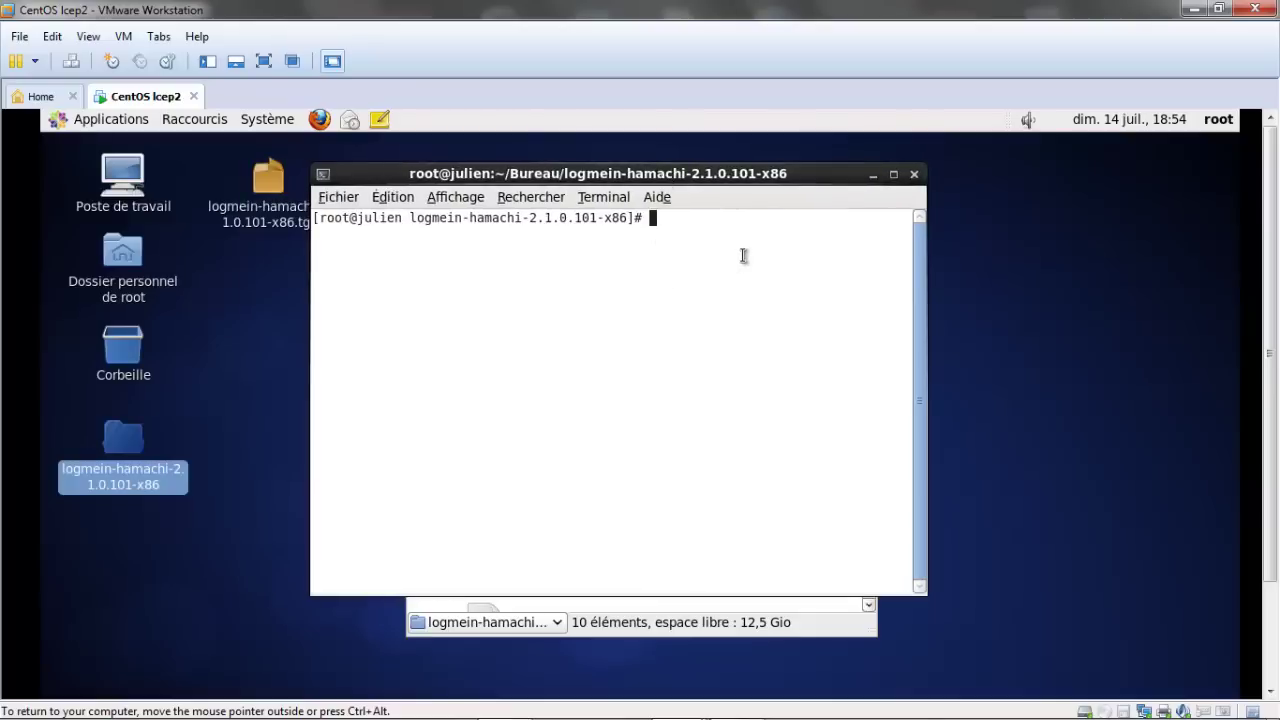
pyautogui.moveTo(352, 217); pyautogui.dragTo(322, 218)
pyautogui.click(388, 227)
pyautogui.write('./insta')
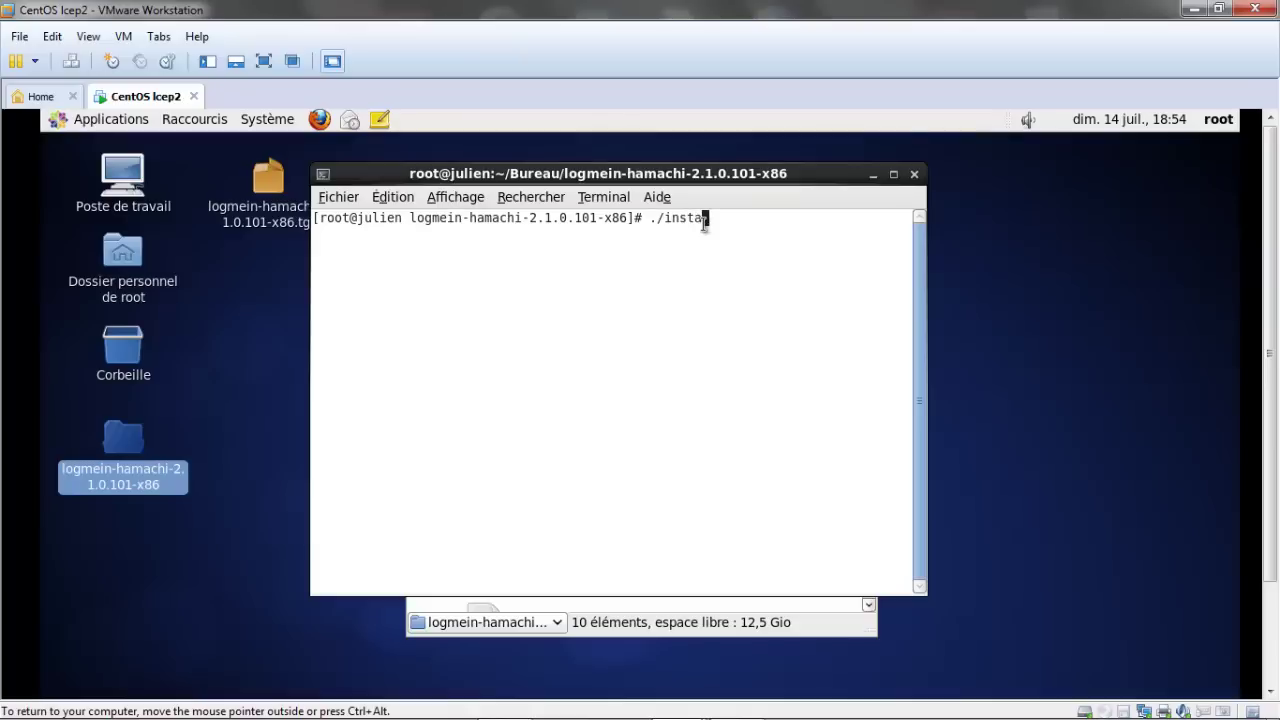
pyautogui.write('ll.sh')
pyautogui.press('Return')
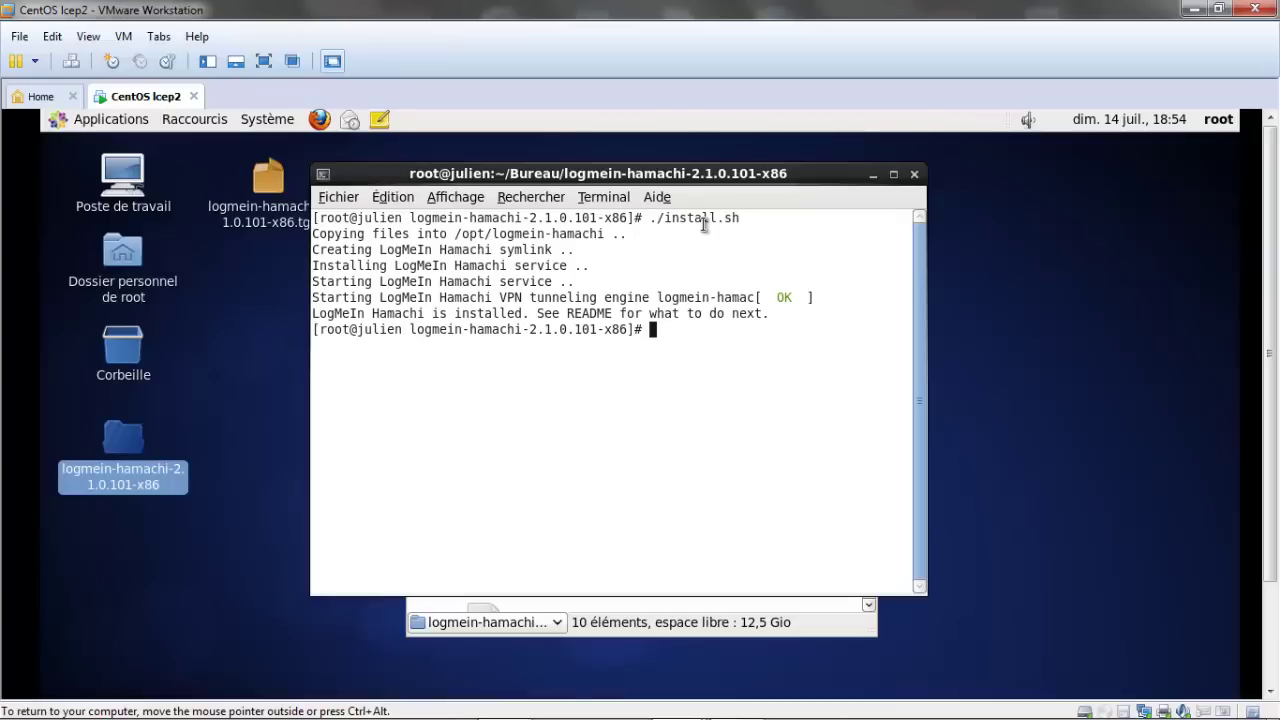
pyautogui.write('hamachi help')
pyautogui.press('Return')
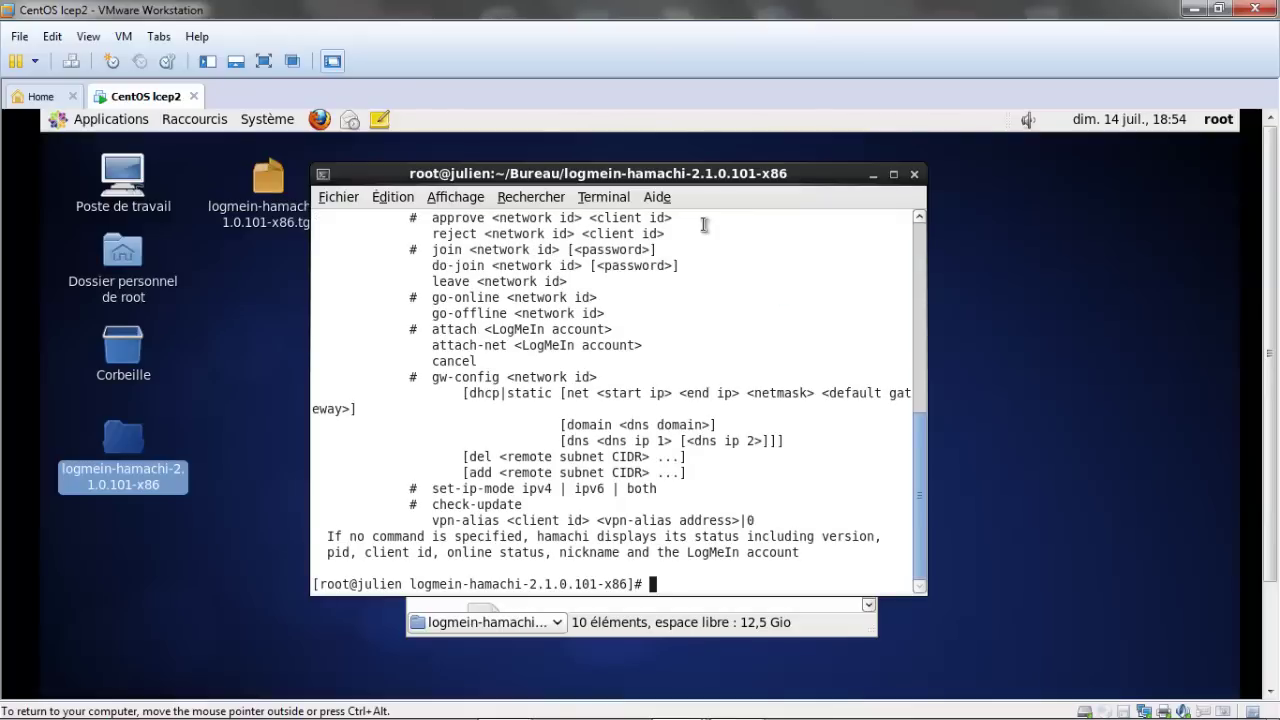
# Step: Run hamachi login until the terminal reports 'Logging in .......... ok'
pyautogui.write('hamachi login')
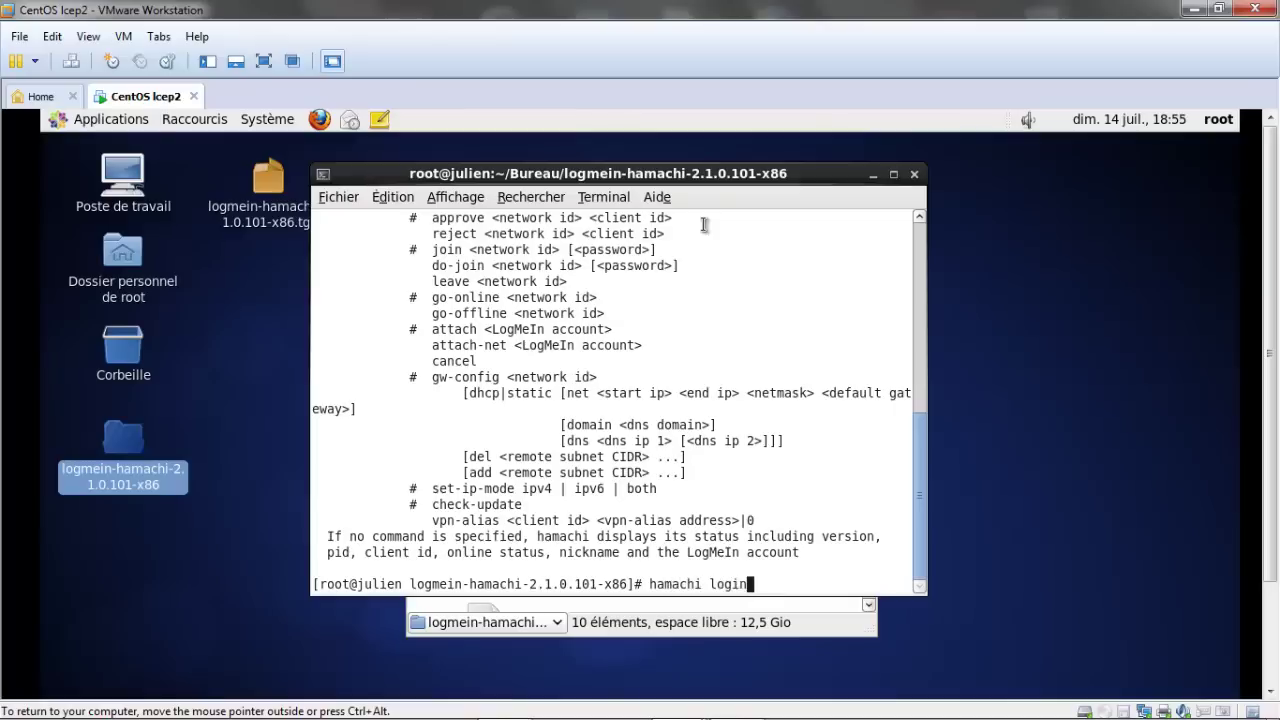
pyautogui.press('Return')
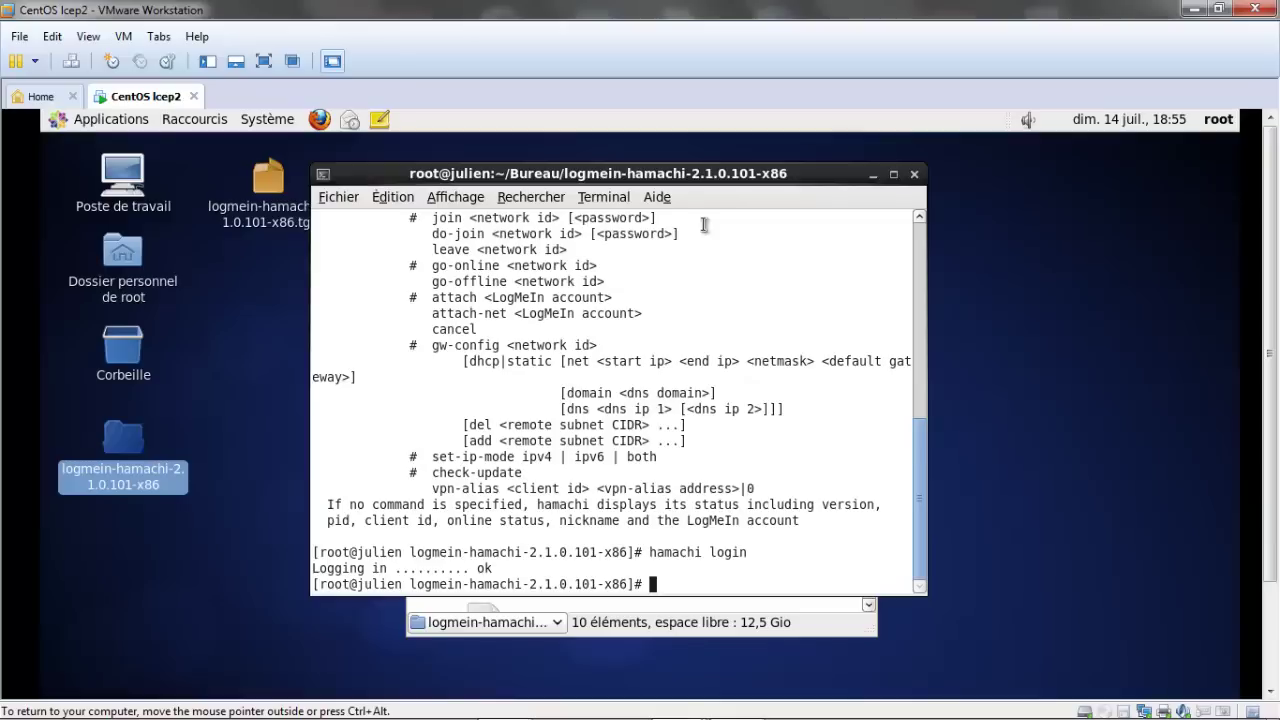
pyautogui.write('hamachi')
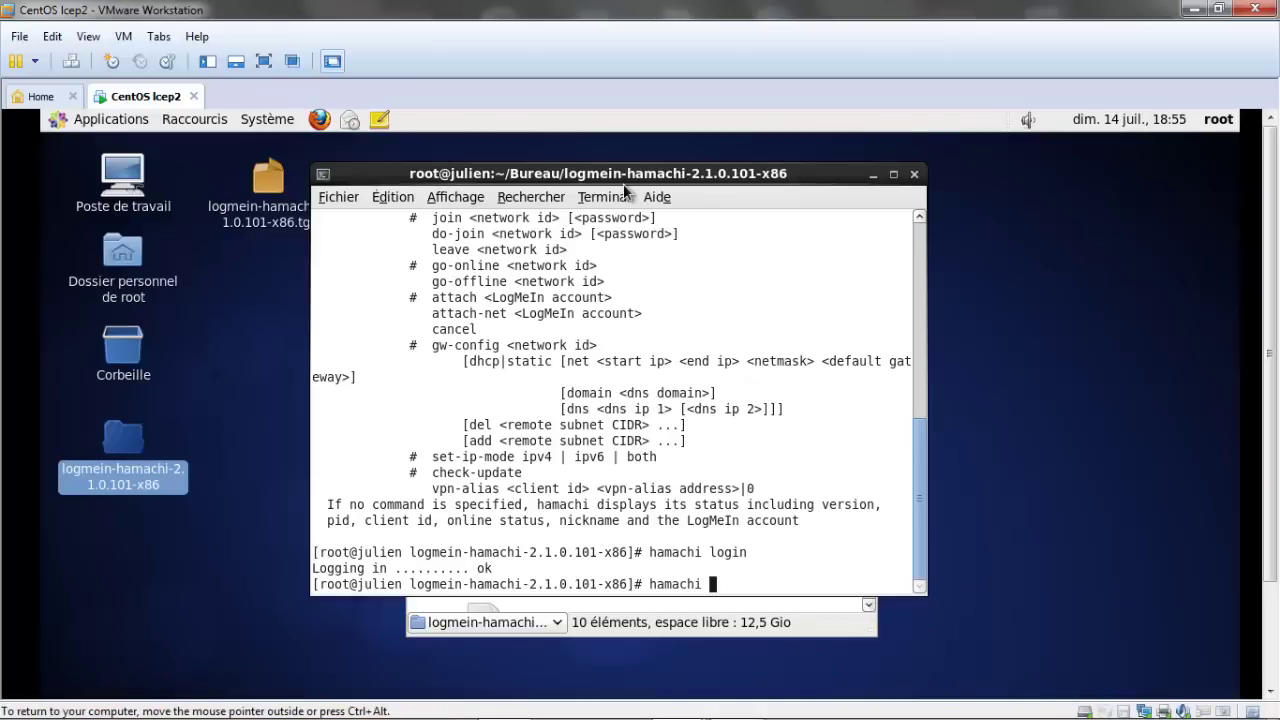
# Step: Clear the stray characters and set the Hamachi nickname to julienserverep2 with set-nick
pyautogui.write('hhhhhhhhhhhhhhhhhhhh')
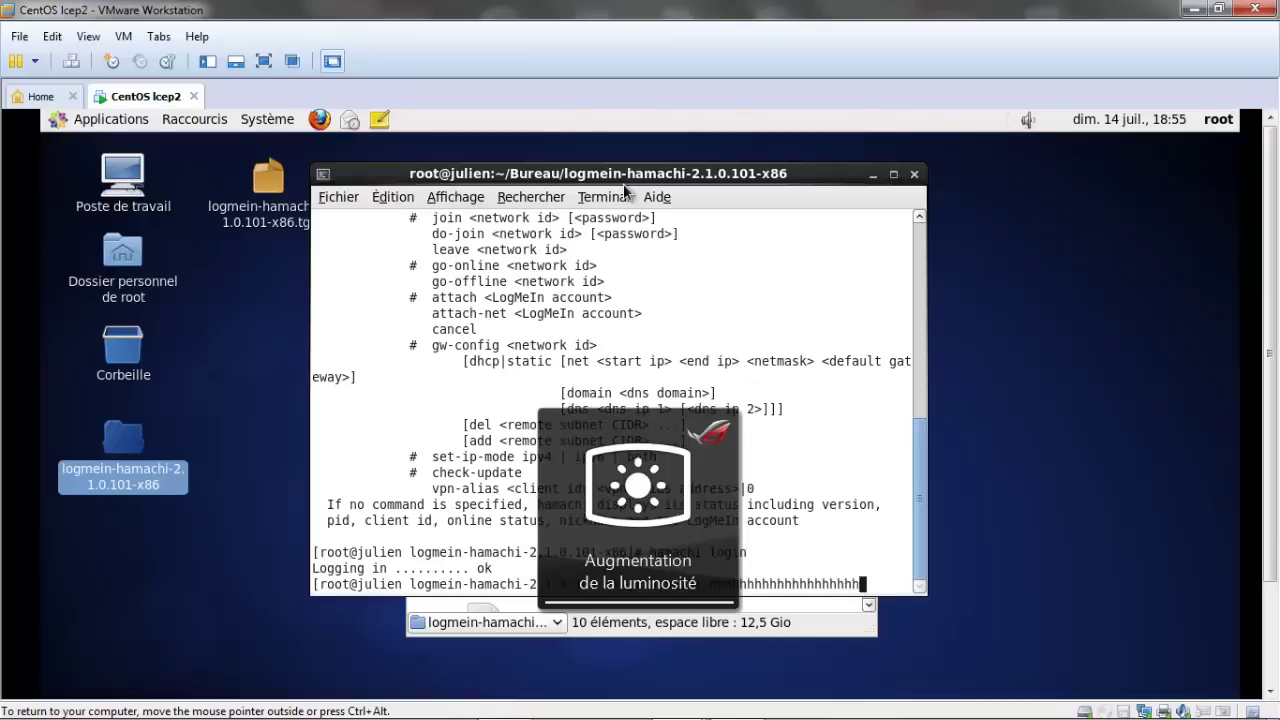
pyautogui.write('hhhhhhhhhhhhhhhhhhhhhhhhhhhhhhhhhhhhhh')
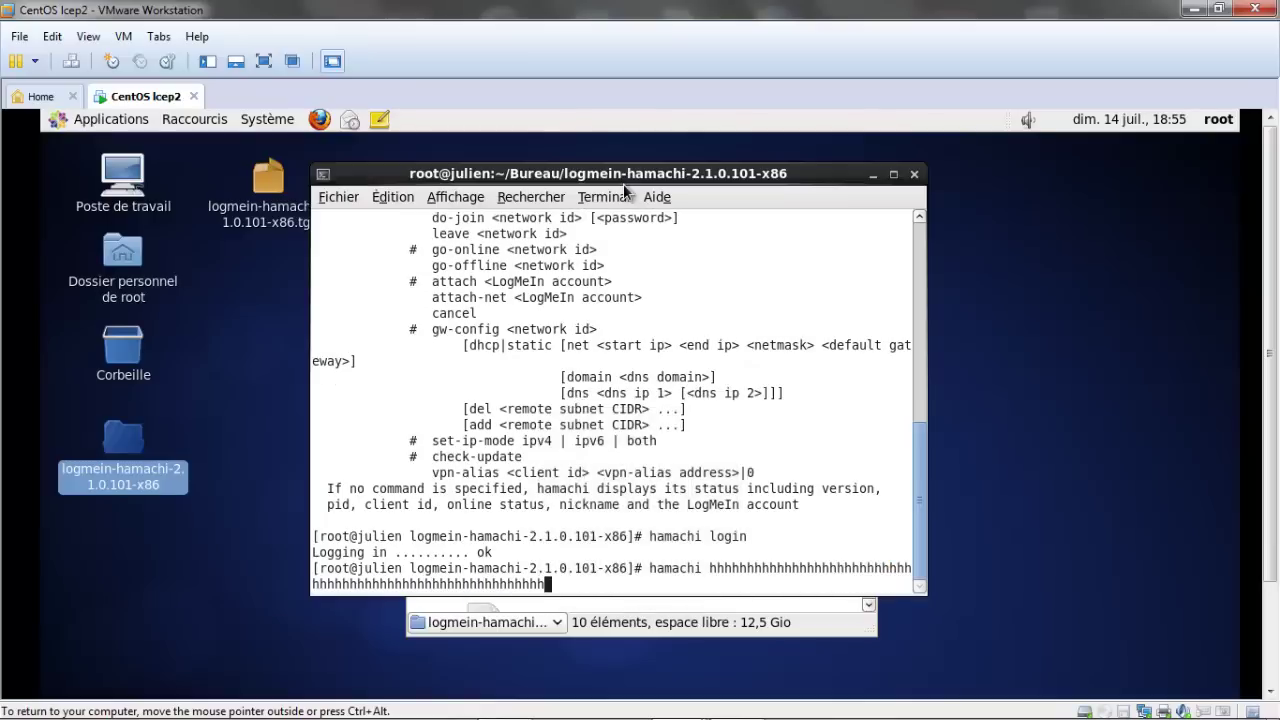
pyautogui.press('BackSpace')
pyautogui.press('BackSpace')
pyautogui.press('BackSpace')
pyautogui.press('BackSpace')
pyautogui.press('BackSpace')
pyautogui.press('BackSpace')
pyautogui.press('BackSpace')
pyautogui.press('BackSpace')
pyautogui.press('BackSpace')
pyautogui.press('BackSpace')
pyautogui.press('BackSpace')
pyautogui.press('BackSpace')
pyautogui.press('BackSpace')
pyautogui.press('BackSpace')
pyautogui.press('BackSpace')
pyautogui.press('BackSpace')
pyautogui.press('BackSpace')
pyautogui.press('BackSpace')
pyautogui.press('BackSpace')
pyautogui.press('BackSpace')
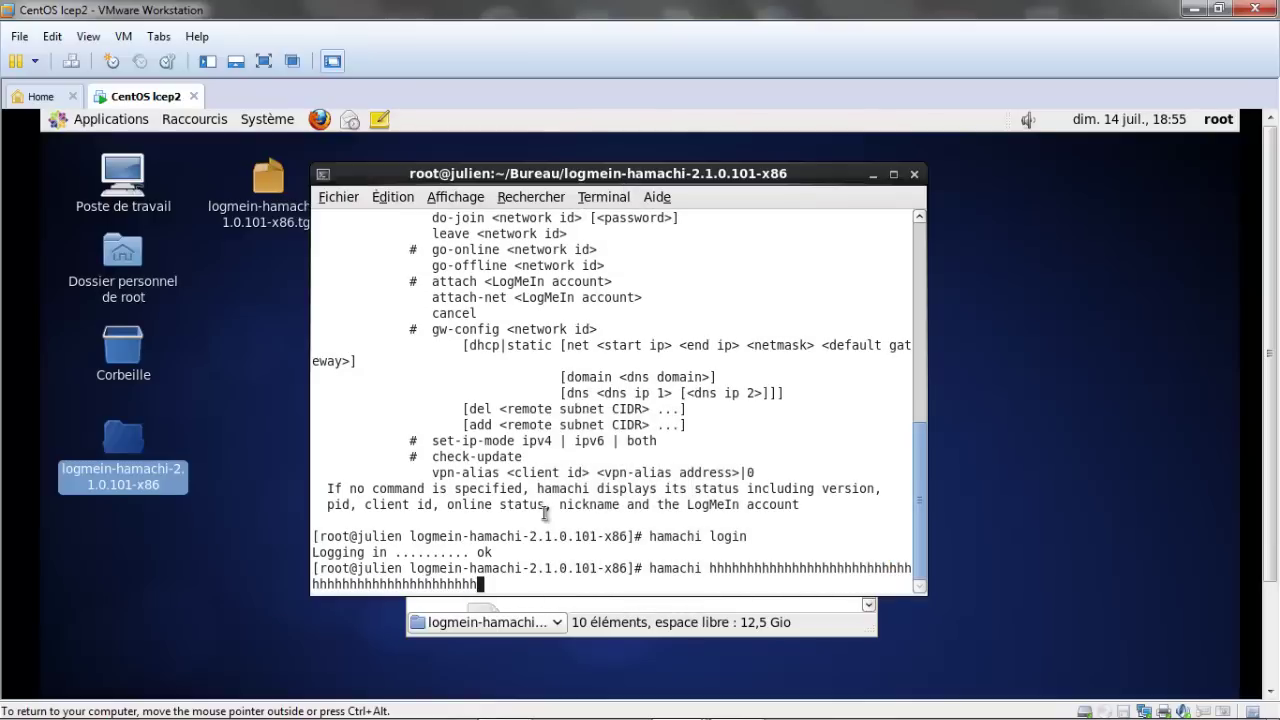
pyautogui.press('BackSpace')
pyautogui.press('BackSpace')
pyautogui.press('BackSpace')
pyautogui.press('BackSpace')
pyautogui.press('BackSpace')
pyautogui.press('BackSpace')
pyautogui.press('BackSpace')
pyautogui.press('BackSpace')
pyautogui.press('BackSpace')
pyautogui.press('BackSpace')
pyautogui.press('BackSpace')
pyautogui.press('BackSpace')
pyautogui.press('BackSpace')
pyautogui.press('BackSpace')
pyautogui.press('BackSpace')
pyautogui.press('BackSpace')
pyautogui.press('BackSpace')
pyautogui.press('BackSpace')
pyautogui.press('BackSpace')
pyautogui.press('BackSpace')
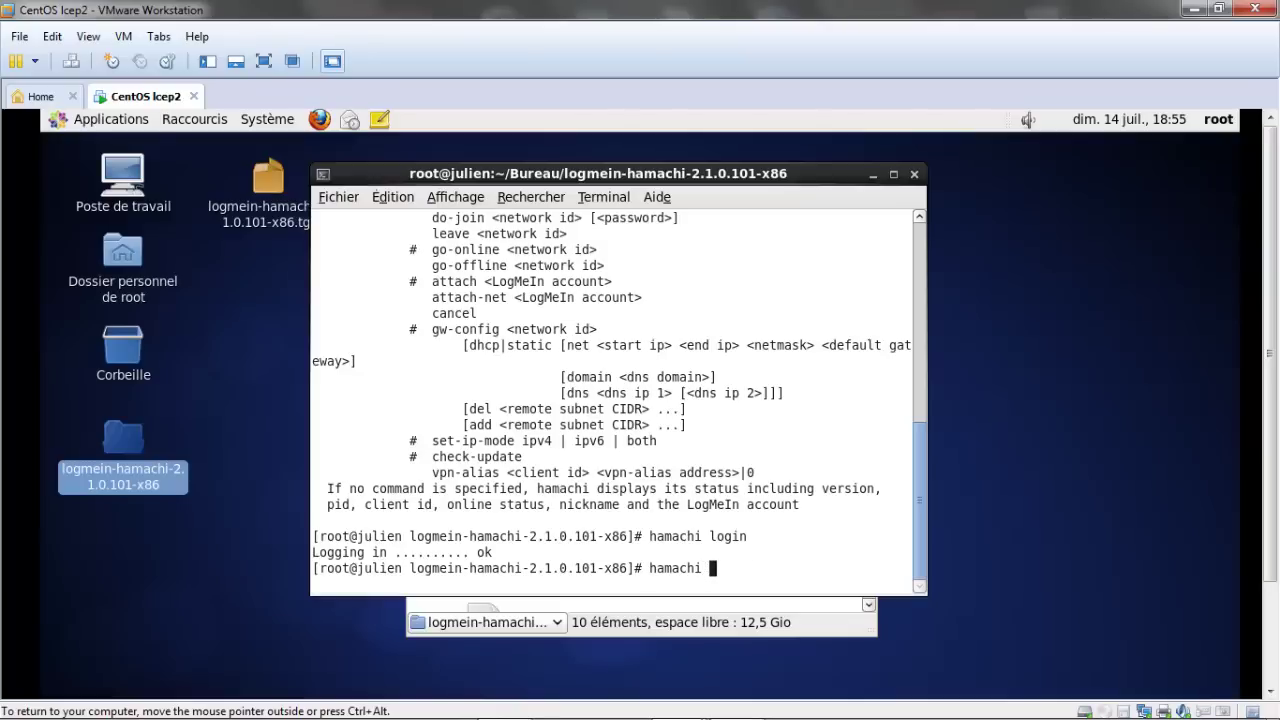
pyautogui.write('set-nick')
pyautogui.write('julien')
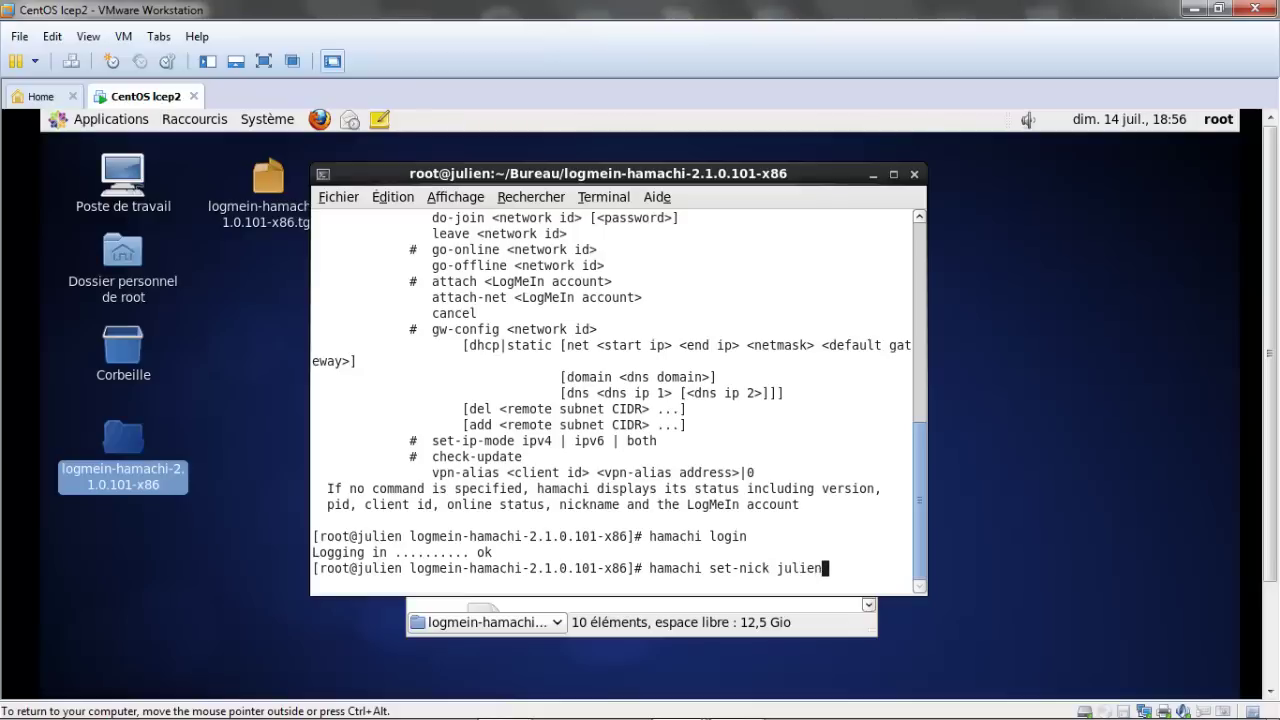
pyautogui.write('serverep2')
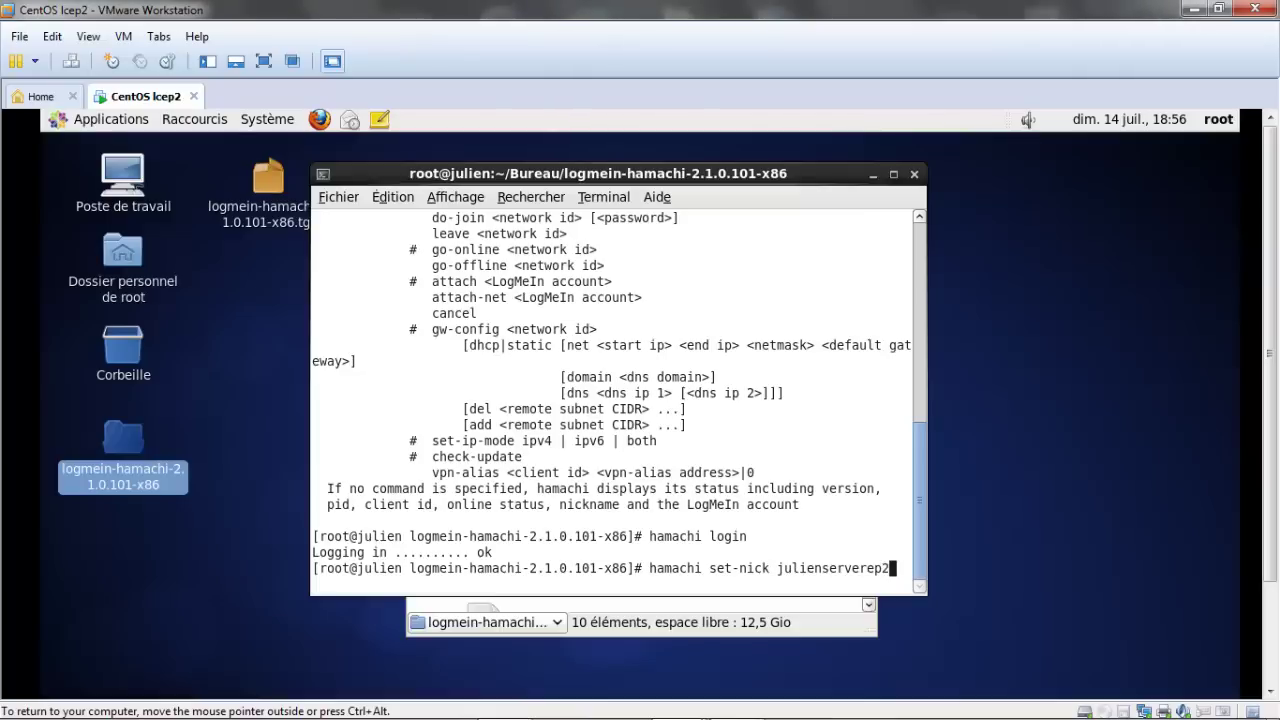
pyautogui.press('Return')
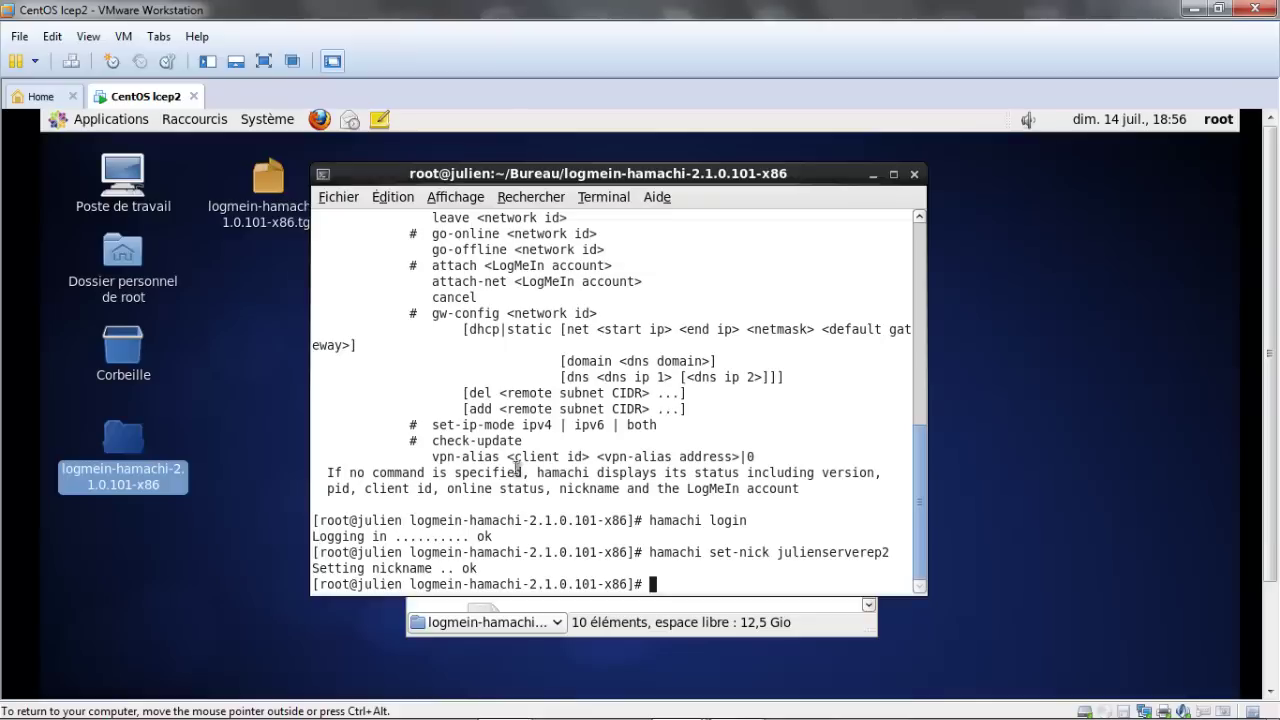
# Step: Check the create usage in the help, then create network servep2 with a password
pyautogui.scroll(4, 518, 329)
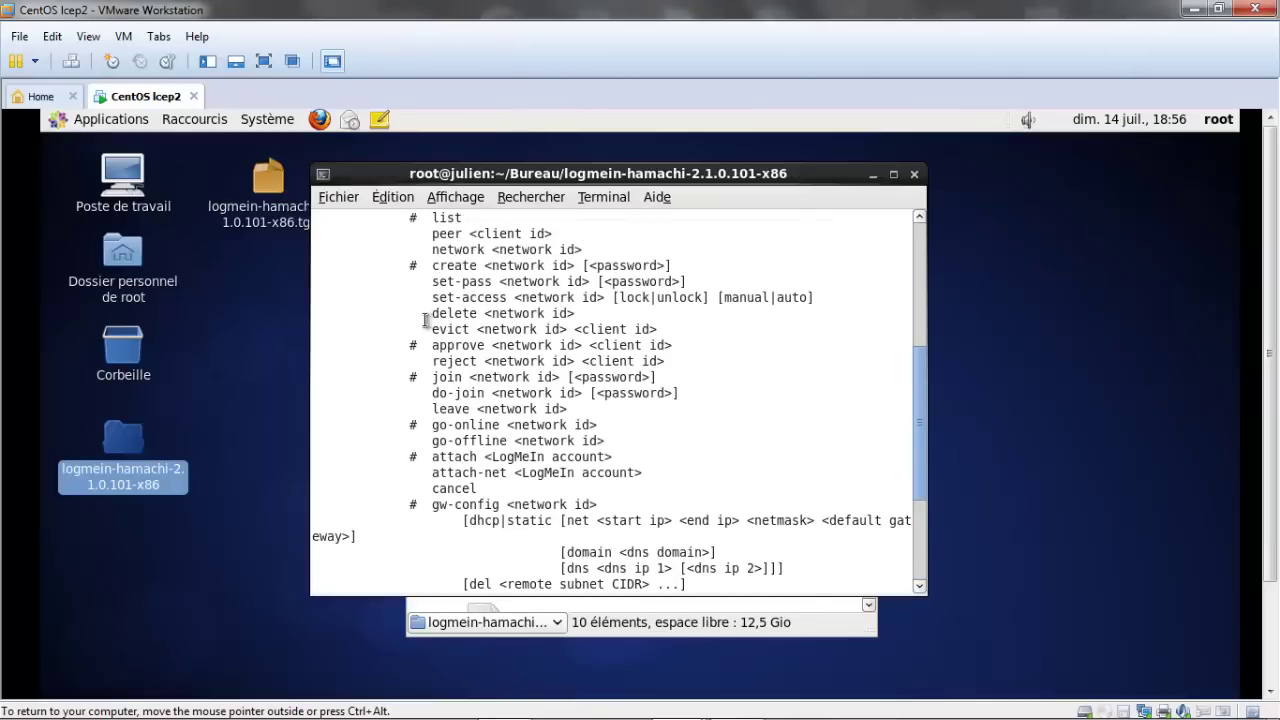
pyautogui.moveTo(434, 265); pyautogui.dragTo(661, 265)
pyautogui.click(661, 265)
pyautogui.scroll(3, 680, 275)
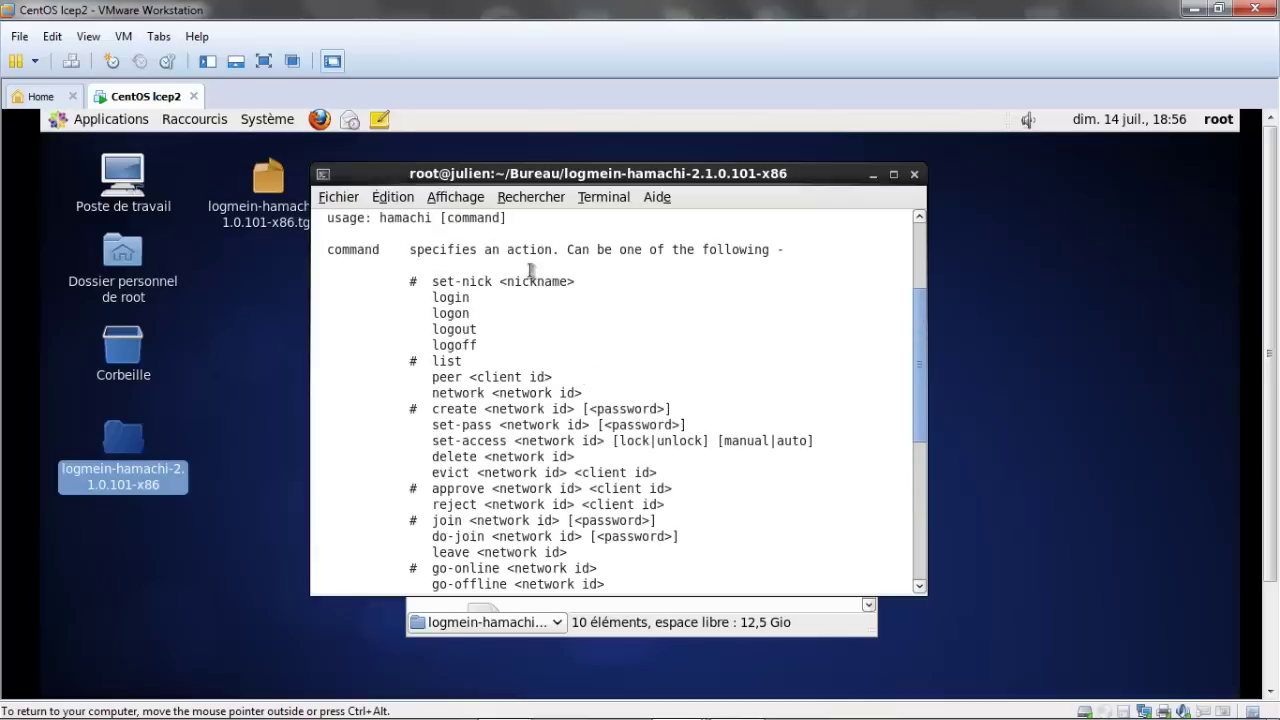
pyautogui.scroll(2, 463, 254)
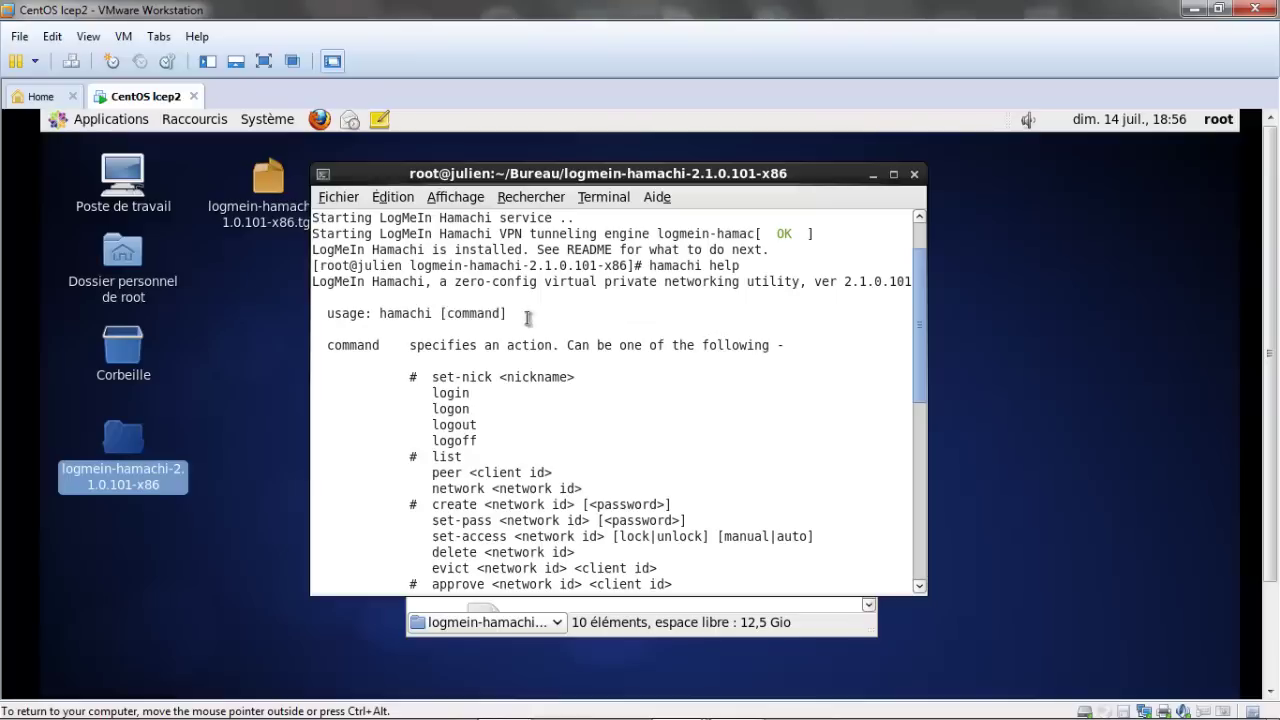
pyautogui.scroll(-9, 414, 326)
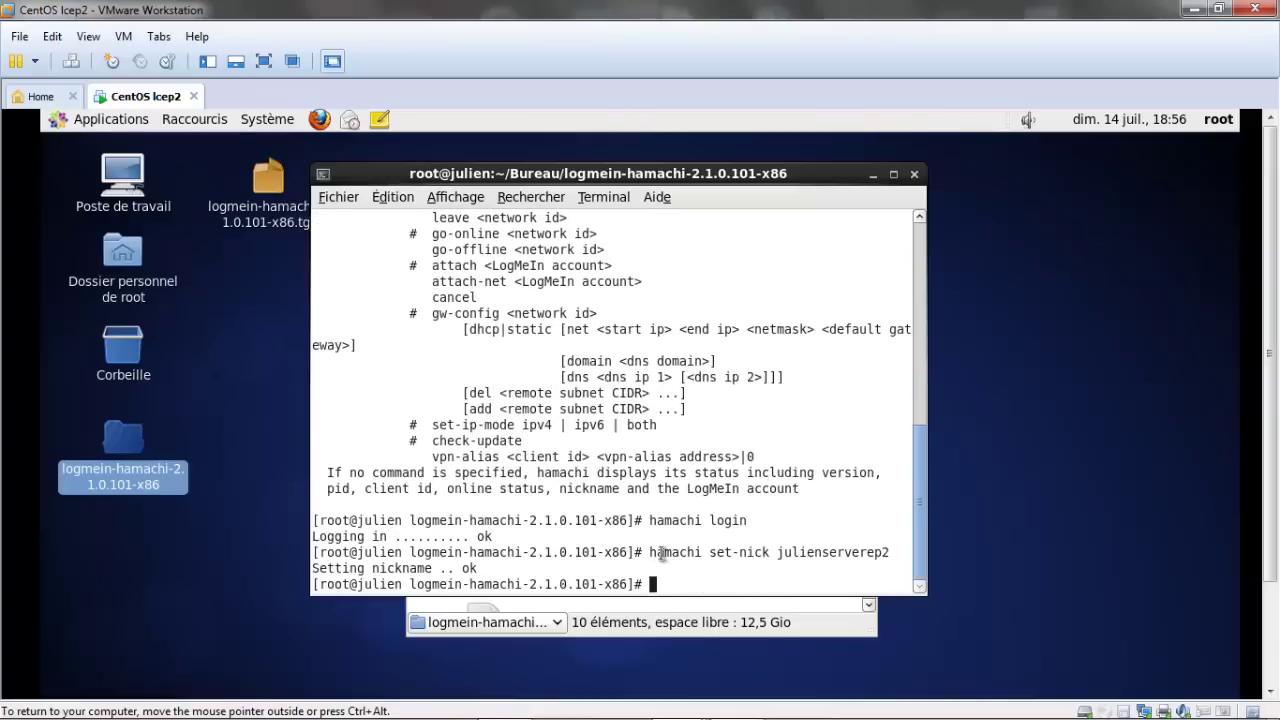
pyautogui.write('hamachi')
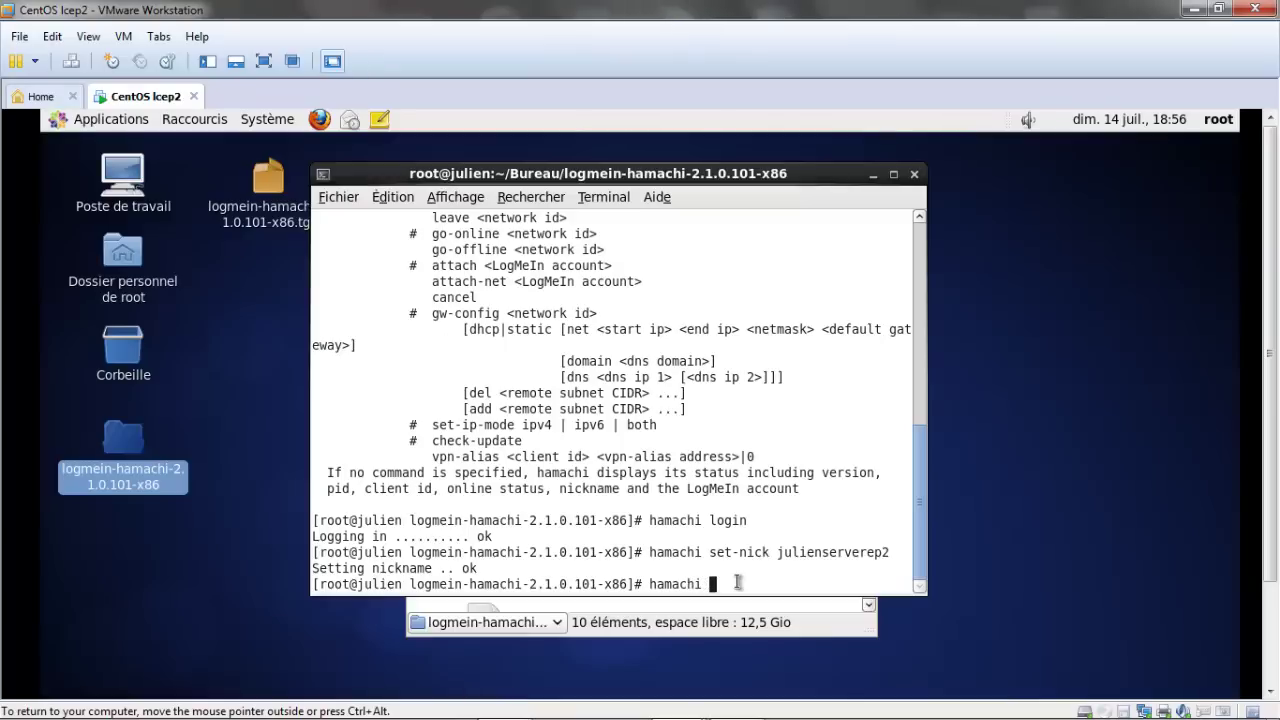
pyautogui.write('create serv')
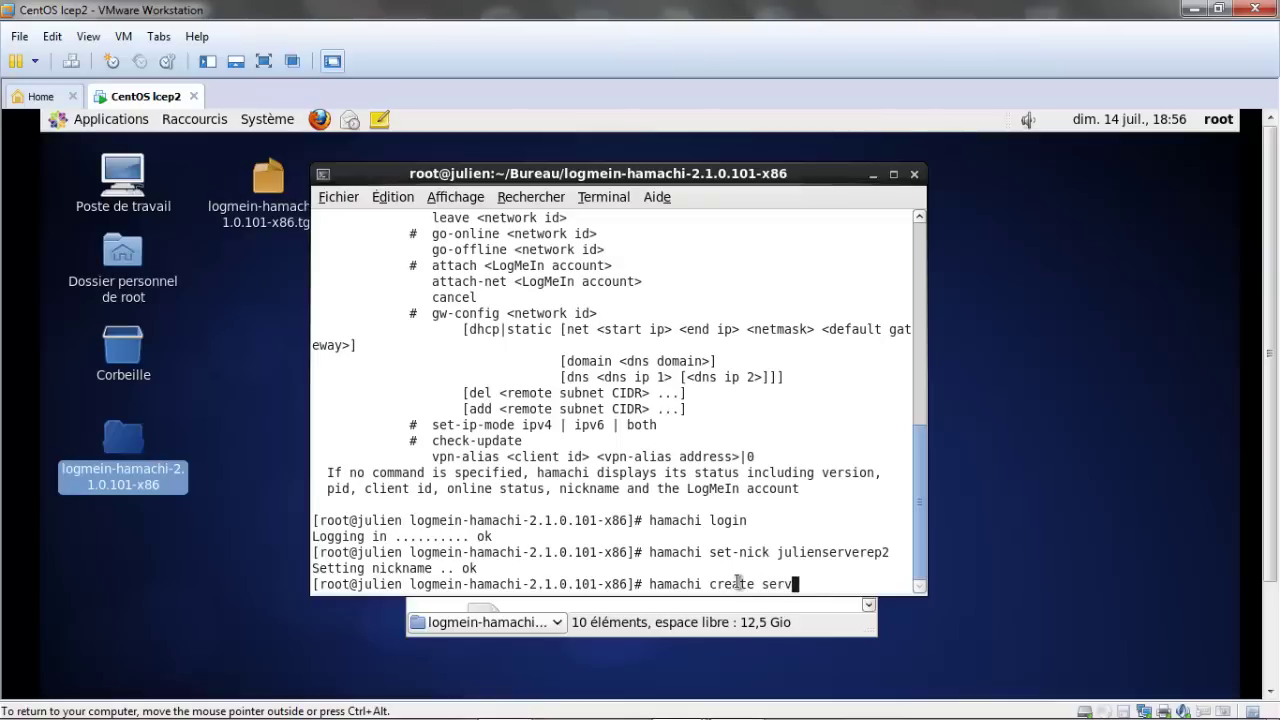
pyautogui.press('Return')
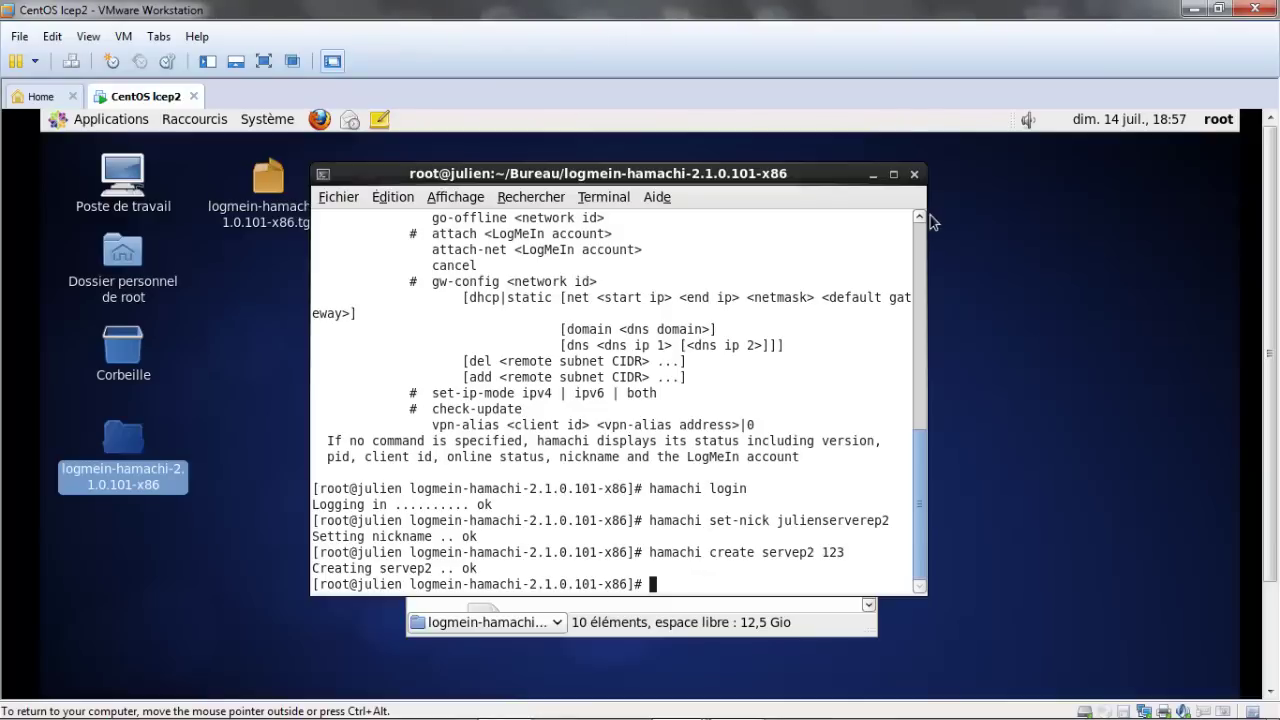
# Step: Close the guest's terminal and file manager windows
pyautogui.click(914, 174)
pyautogui.moveTo(743, 341); pyautogui.dragTo(757, 294)
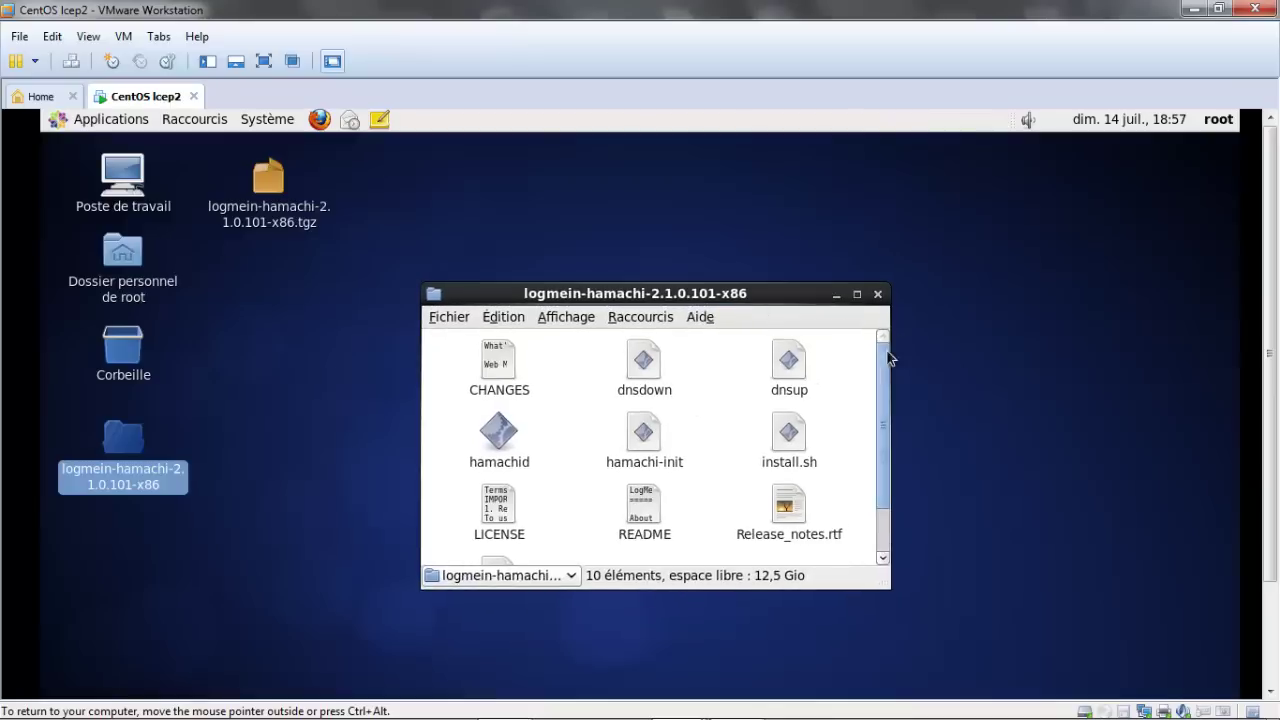
pyautogui.scroll(-2, 888, 390)
pyautogui.scroll(2, 889, 412)
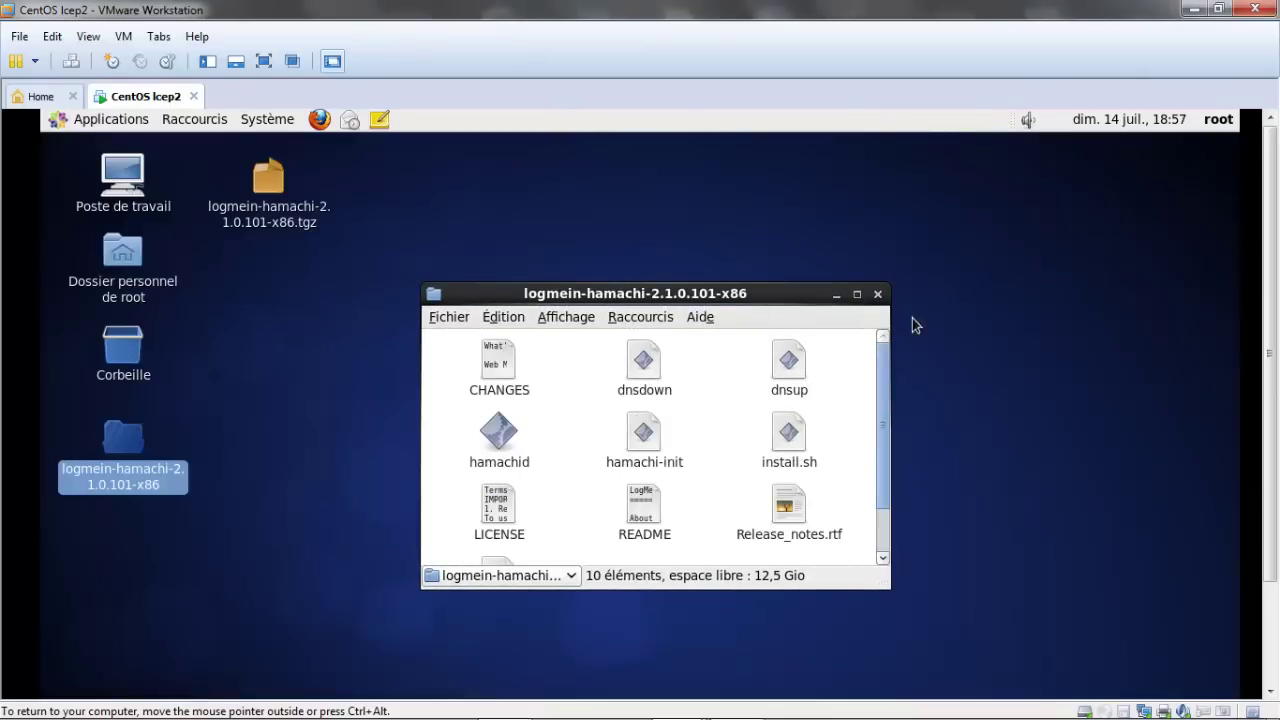
pyautogui.click(878, 294)
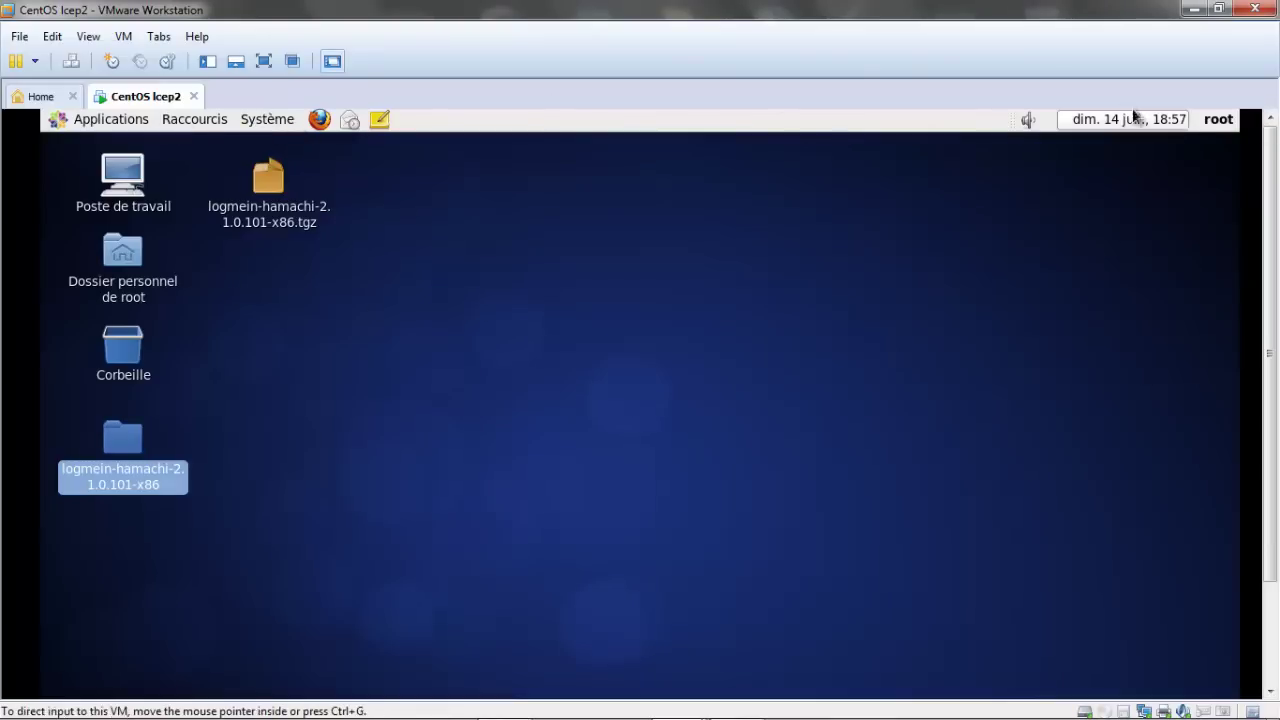
# Step: Window the VMware app and open LogMeIn Hamachi from the host's tray icon
pyautogui.moveTo(1068, 10); pyautogui.dragTo(931, 26)
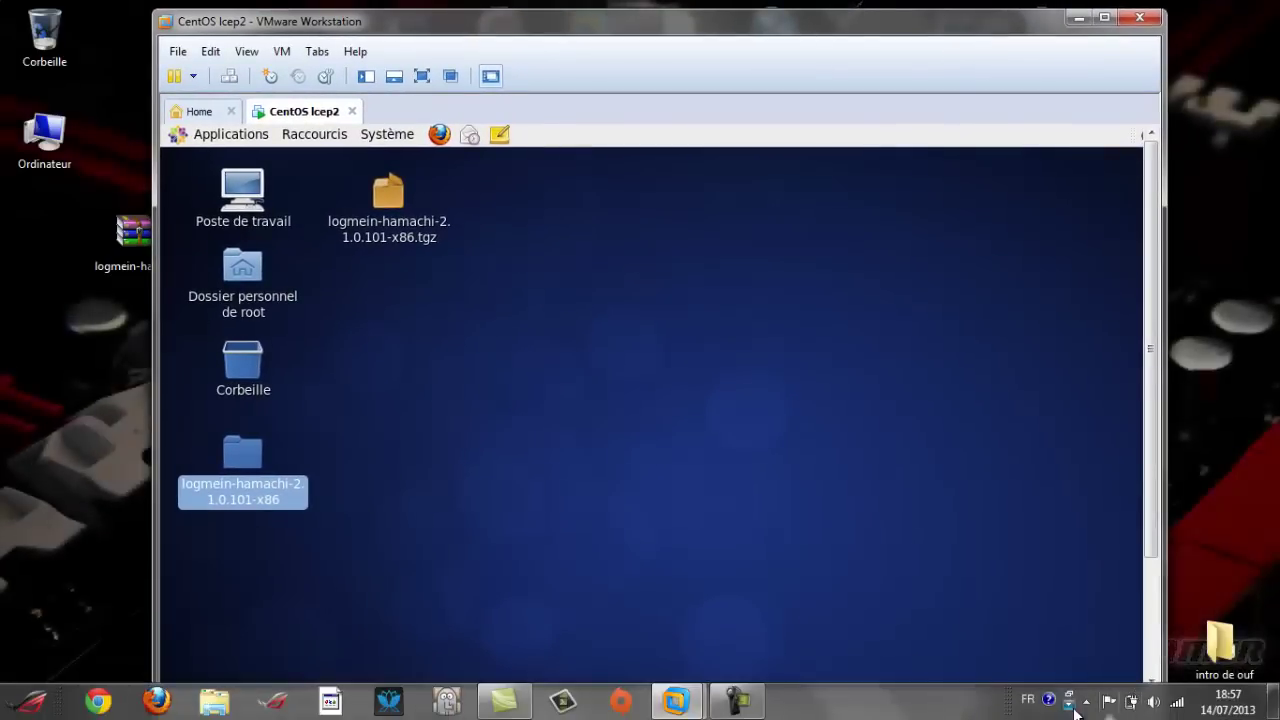
pyautogui.click(1068, 700)
pyautogui.rightClick(1115, 587)
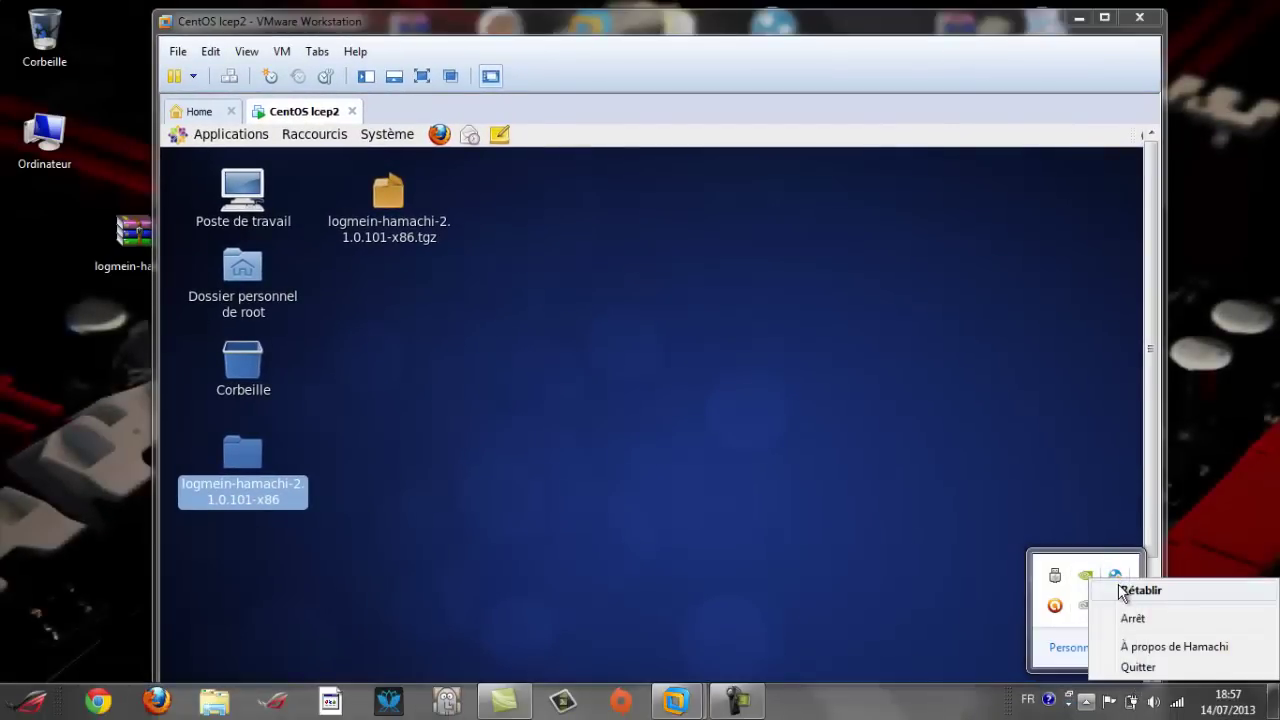
pyautogui.click(1138, 589)
pyautogui.moveTo(242, 245); pyautogui.dragTo(670, 266)
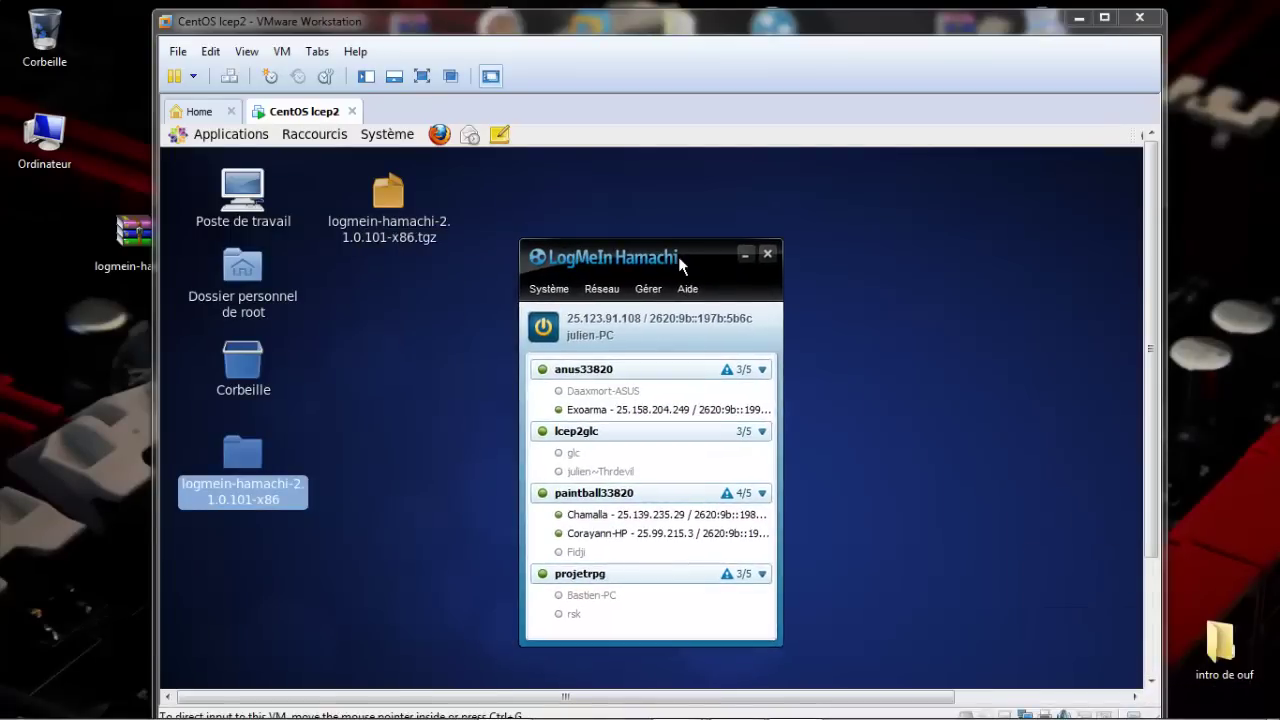
# Step: Start joining an existing network with ID serverep2 and its password
pyautogui.click(601, 288)
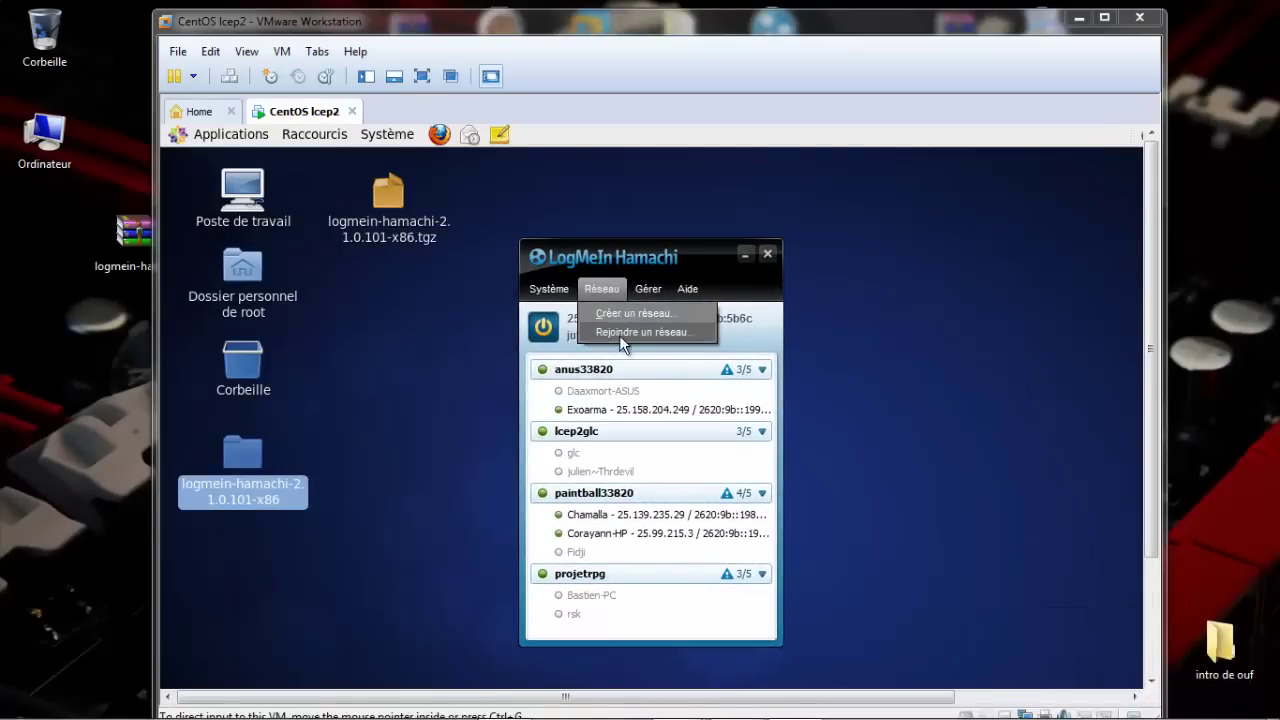
pyautogui.click(619, 333)
pyautogui.moveTo(690, 285); pyautogui.dragTo(730, 305)
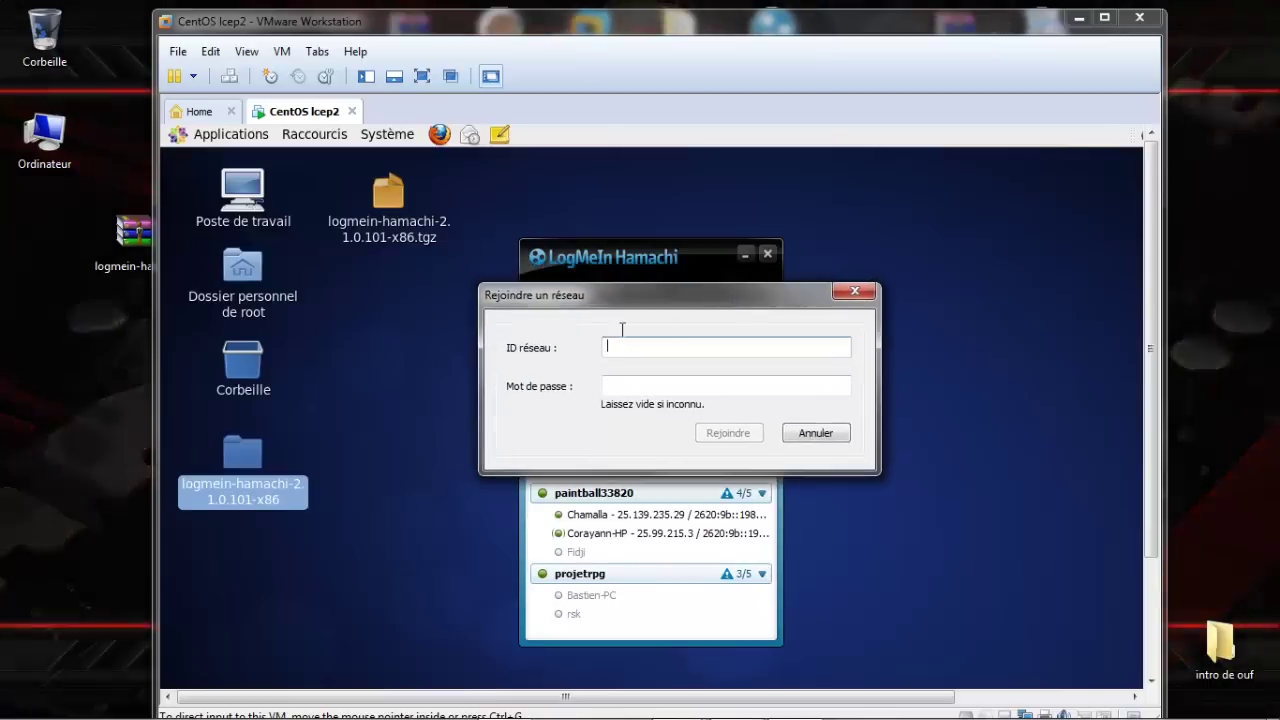
pyautogui.click(624, 345)
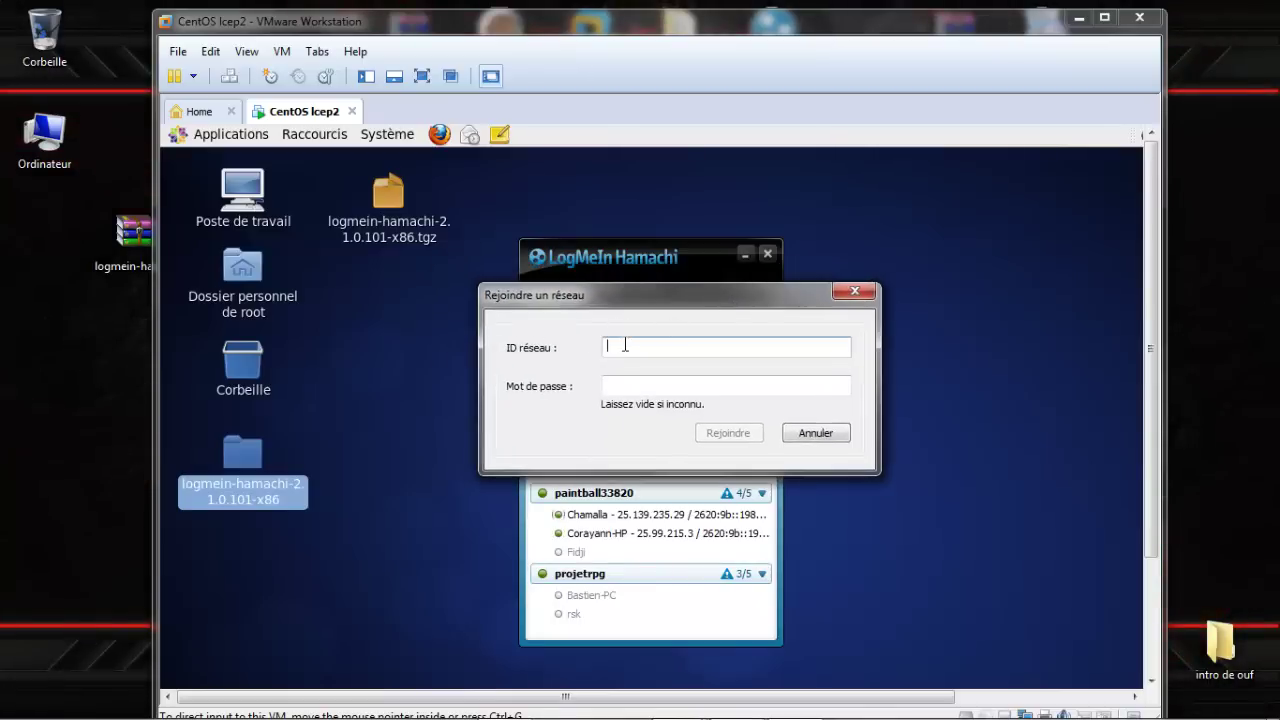
pyautogui.write('serverep2')
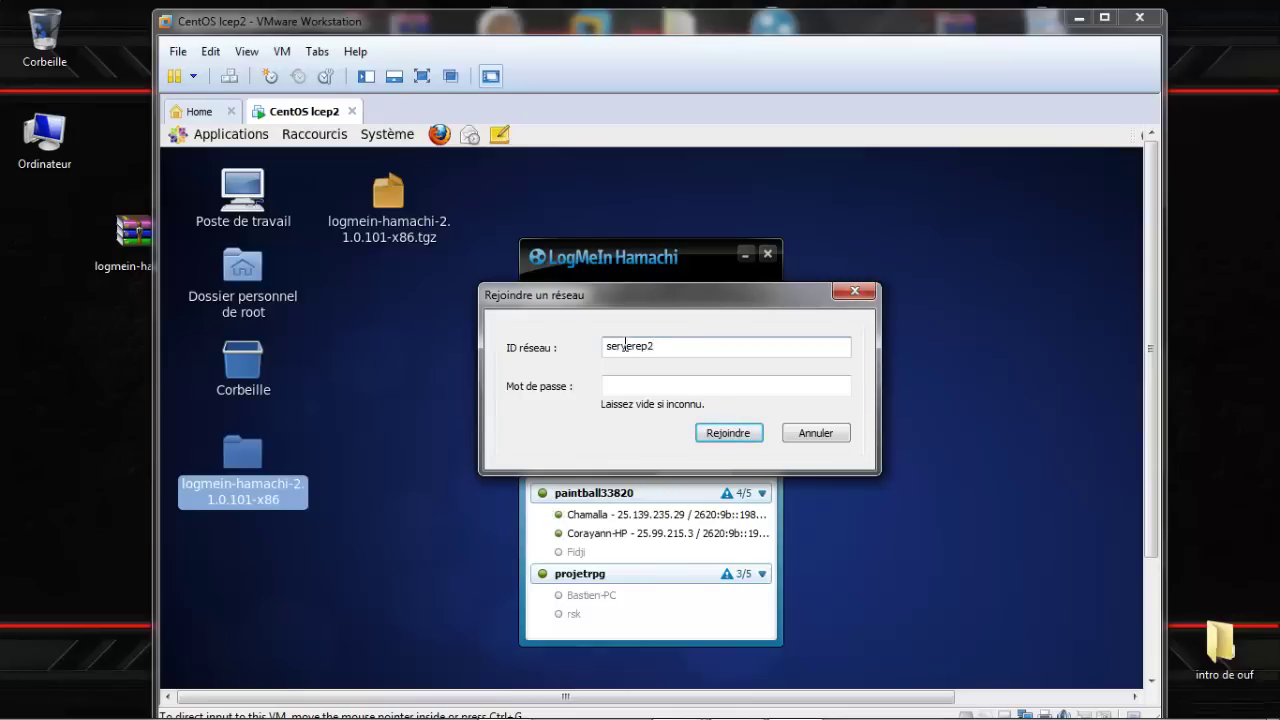
pyautogui.press('Tab')
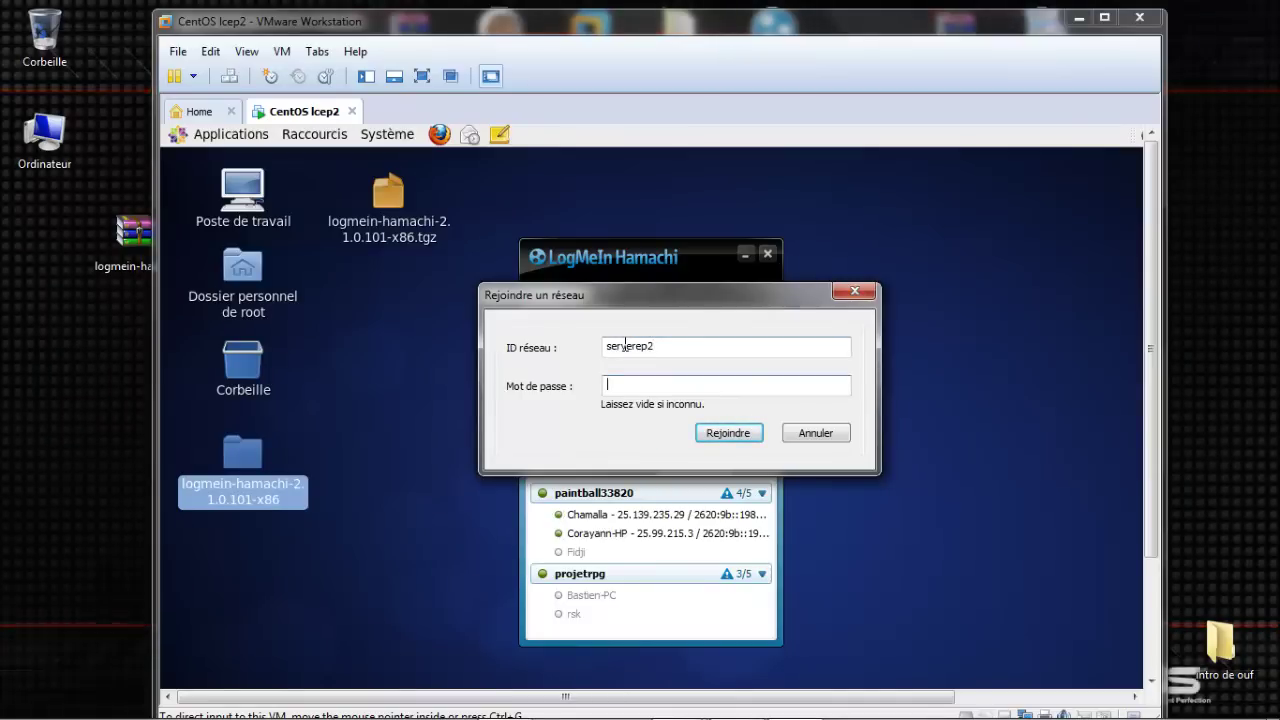
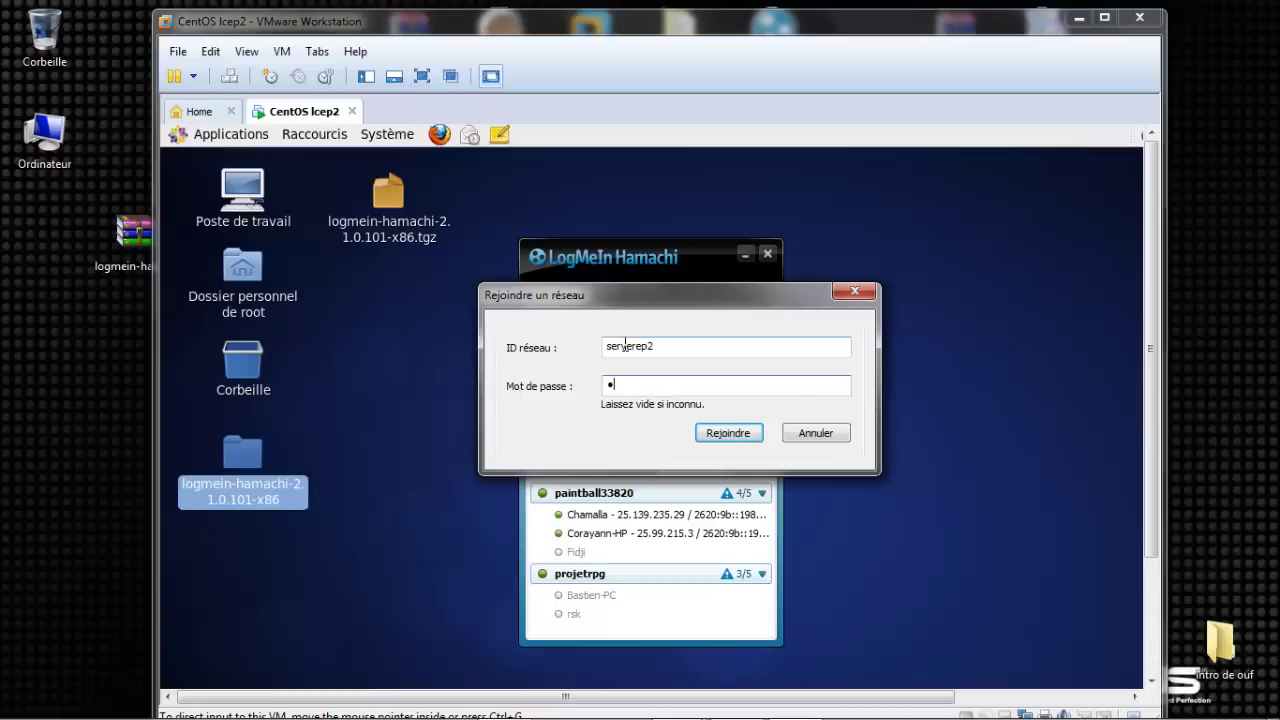
pyautogui.press('Return')
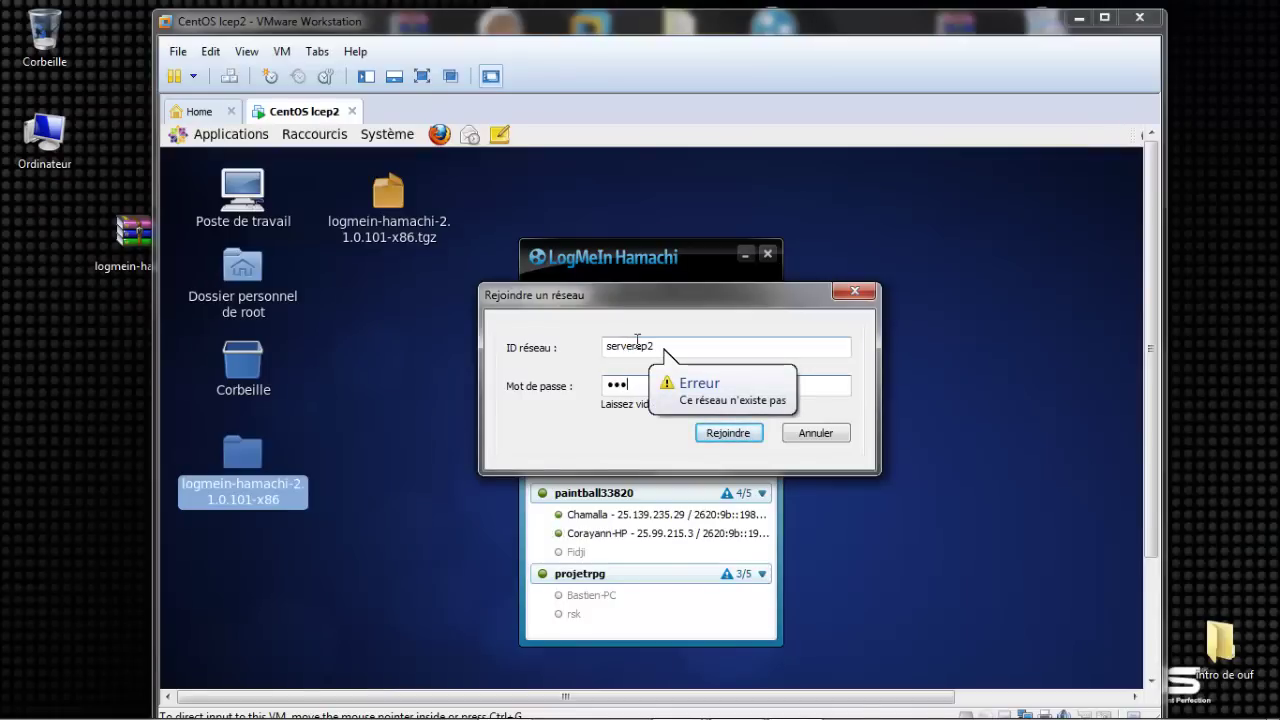
# Step: Correct the network ID to servep2, join it, check julienserverep2 online, then close Hamachi
pyautogui.moveTo(634, 346); pyautogui.dragTo(641, 346)
pyautogui.write('ur')
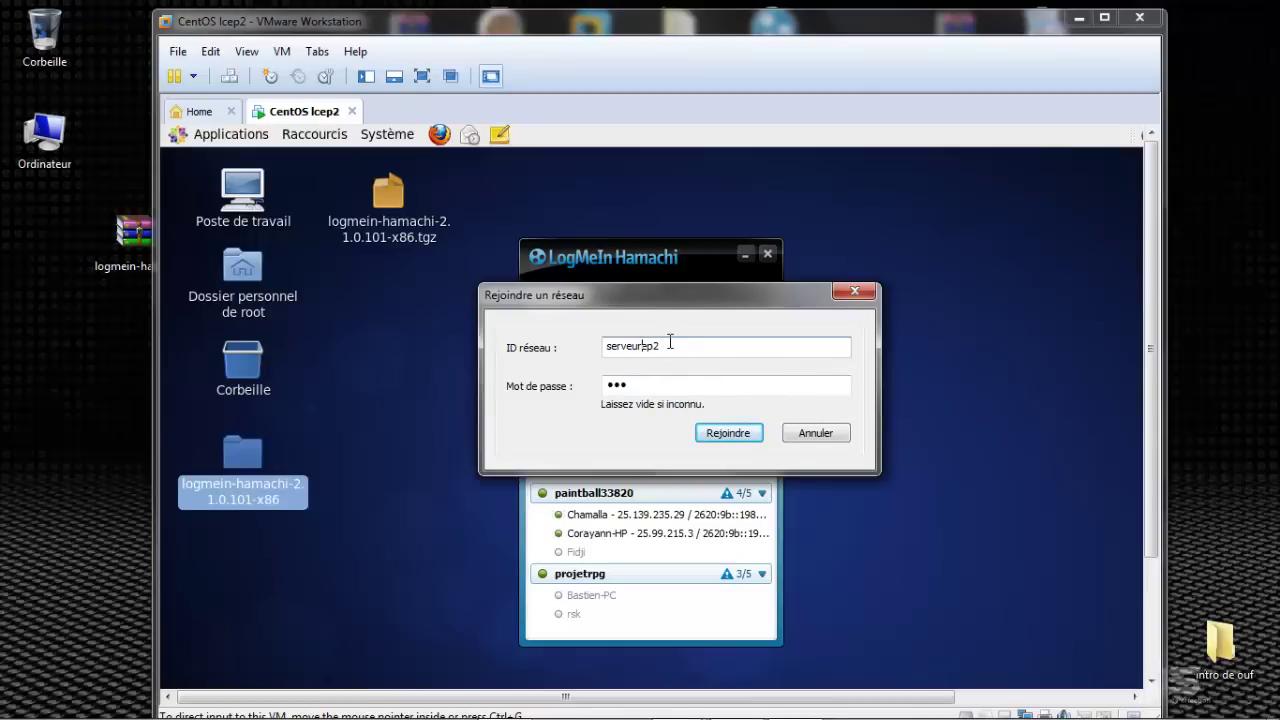
pyautogui.press('Return')
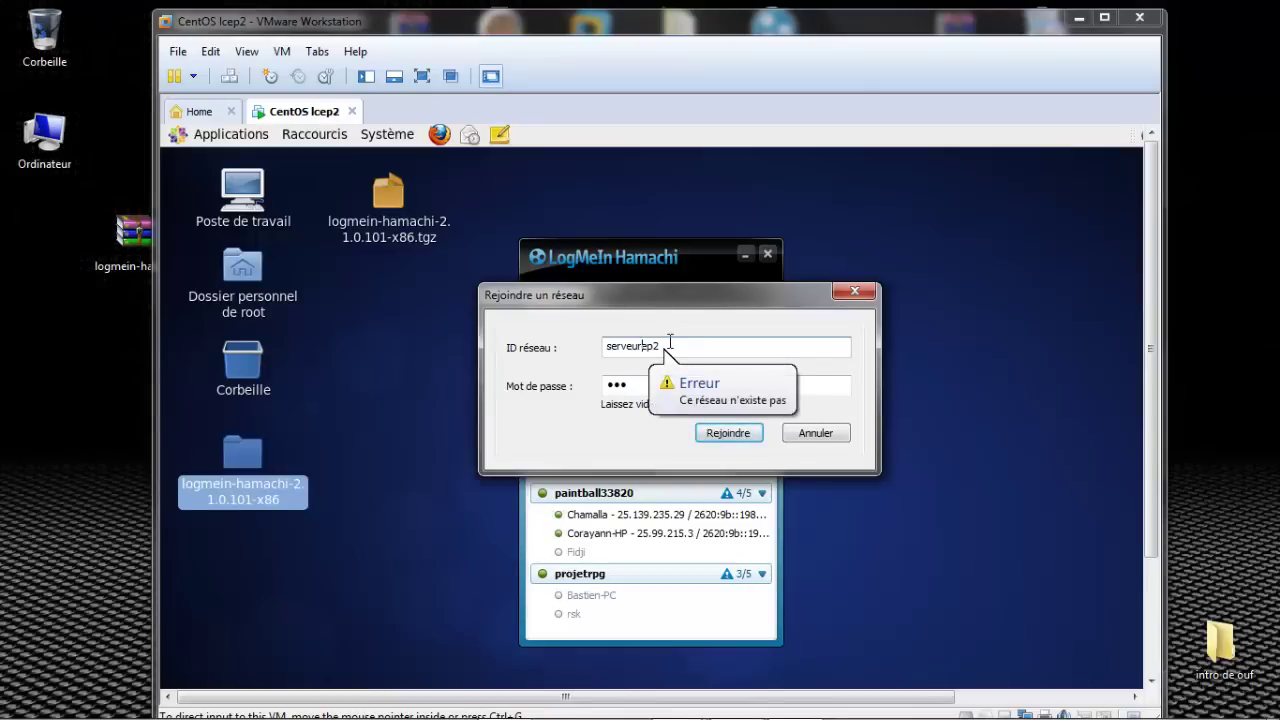
pyautogui.press('BackSpace')
pyautogui.press('BackSpace')
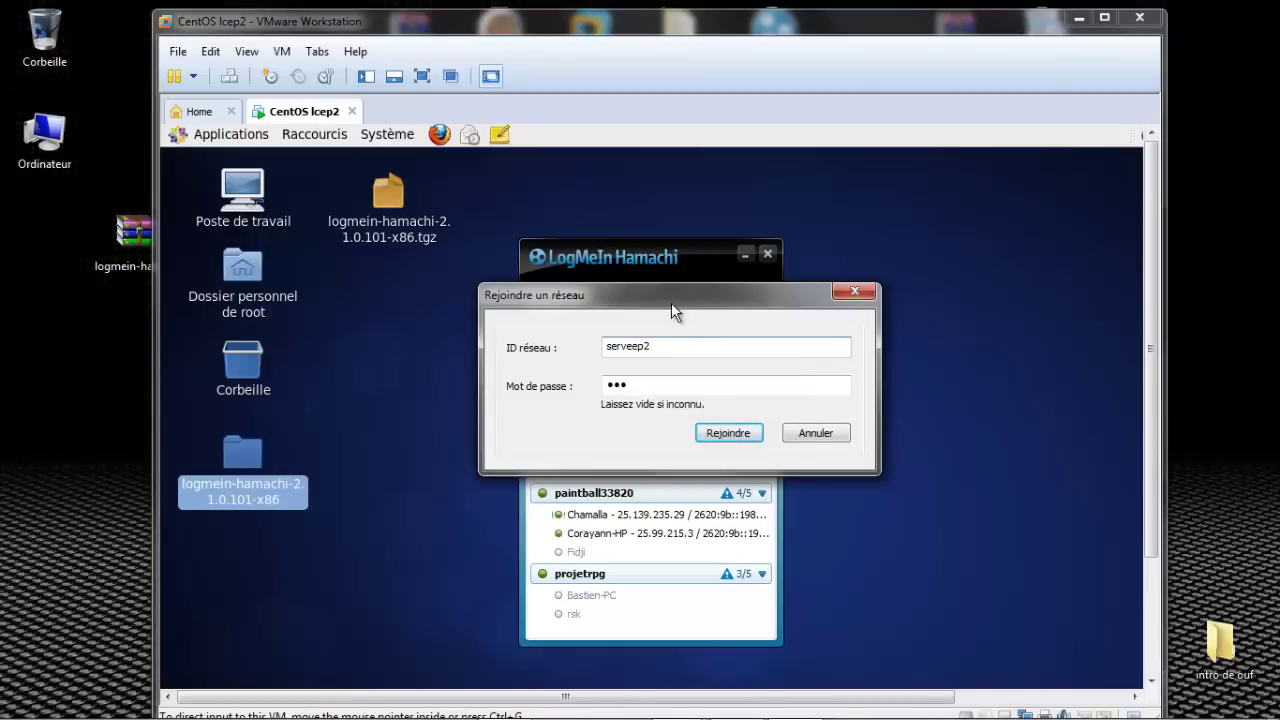
pyautogui.moveTo(672, 305); pyautogui.dragTo(687, 282)
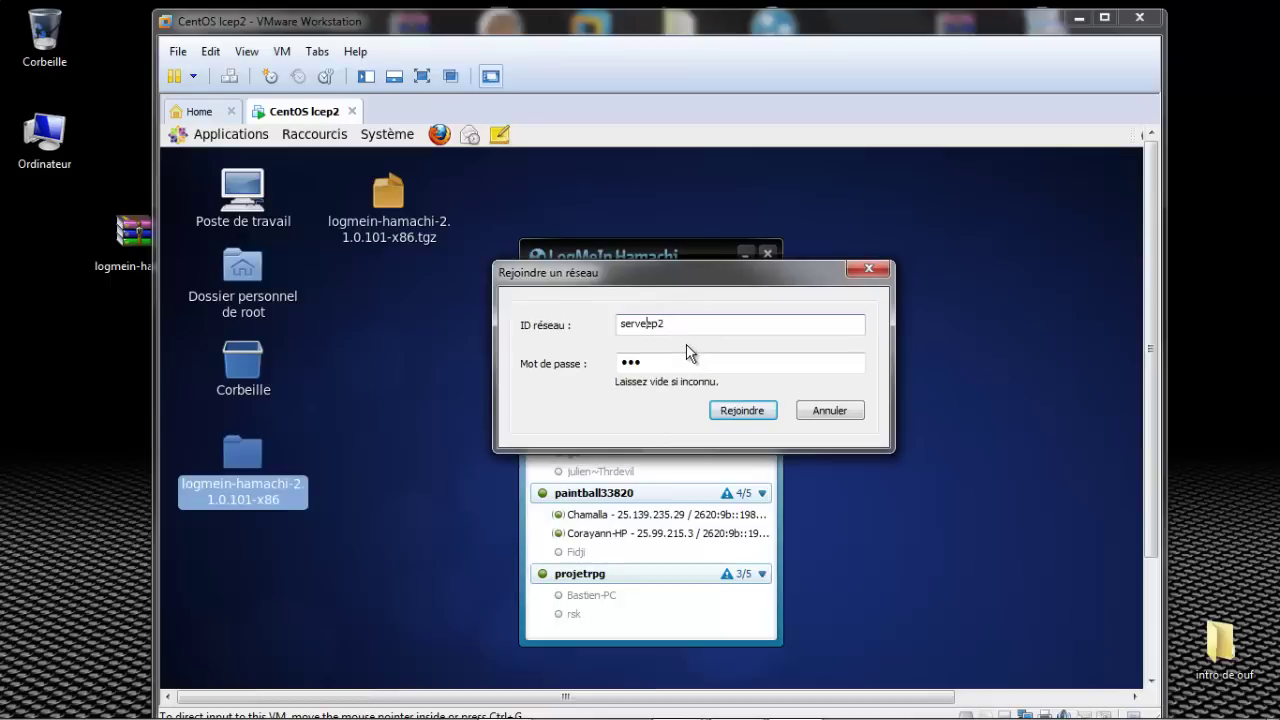
pyautogui.press('BackSpace')
pyautogui.press('Return')
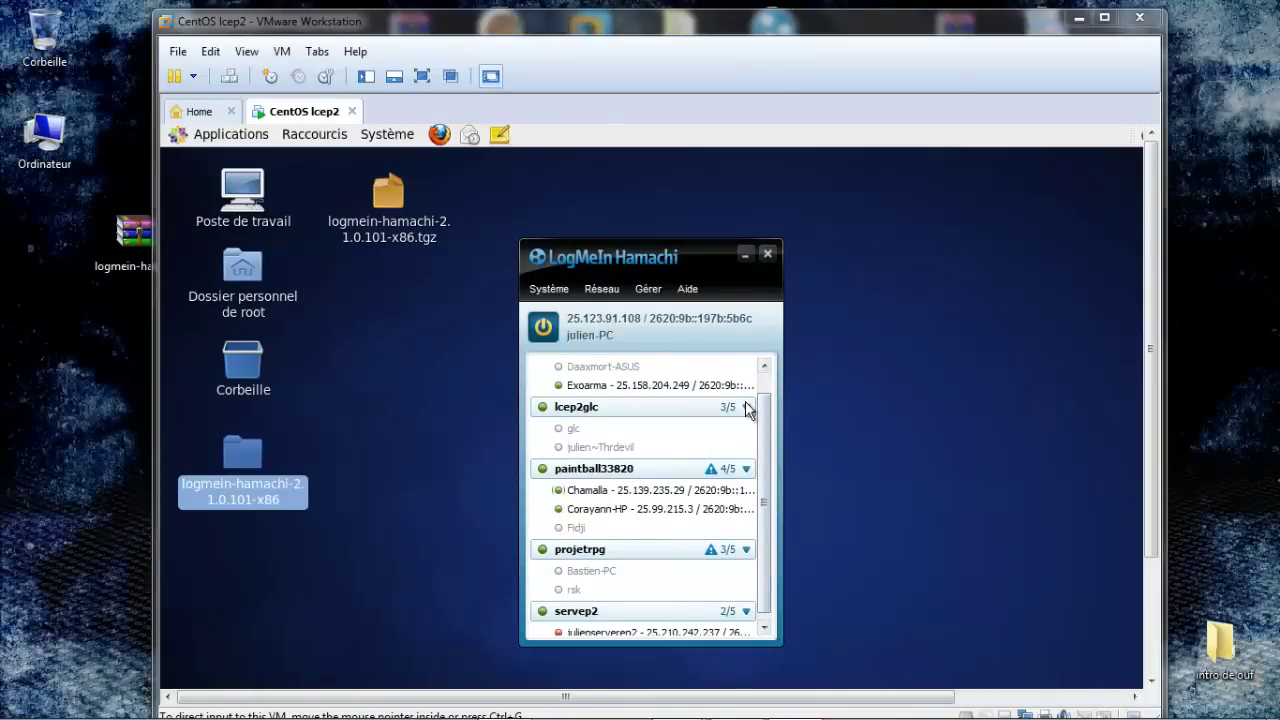
pyautogui.scroll(-2, 750, 405)
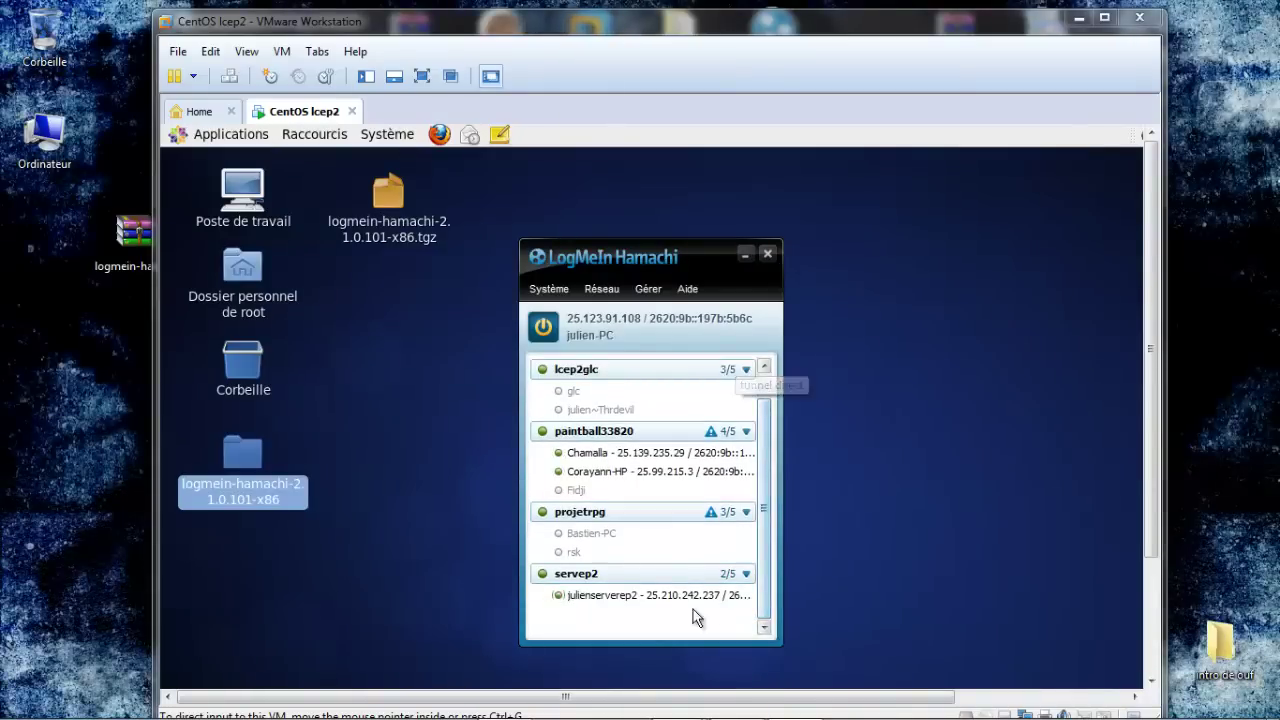
pyautogui.moveTo(608, 598)
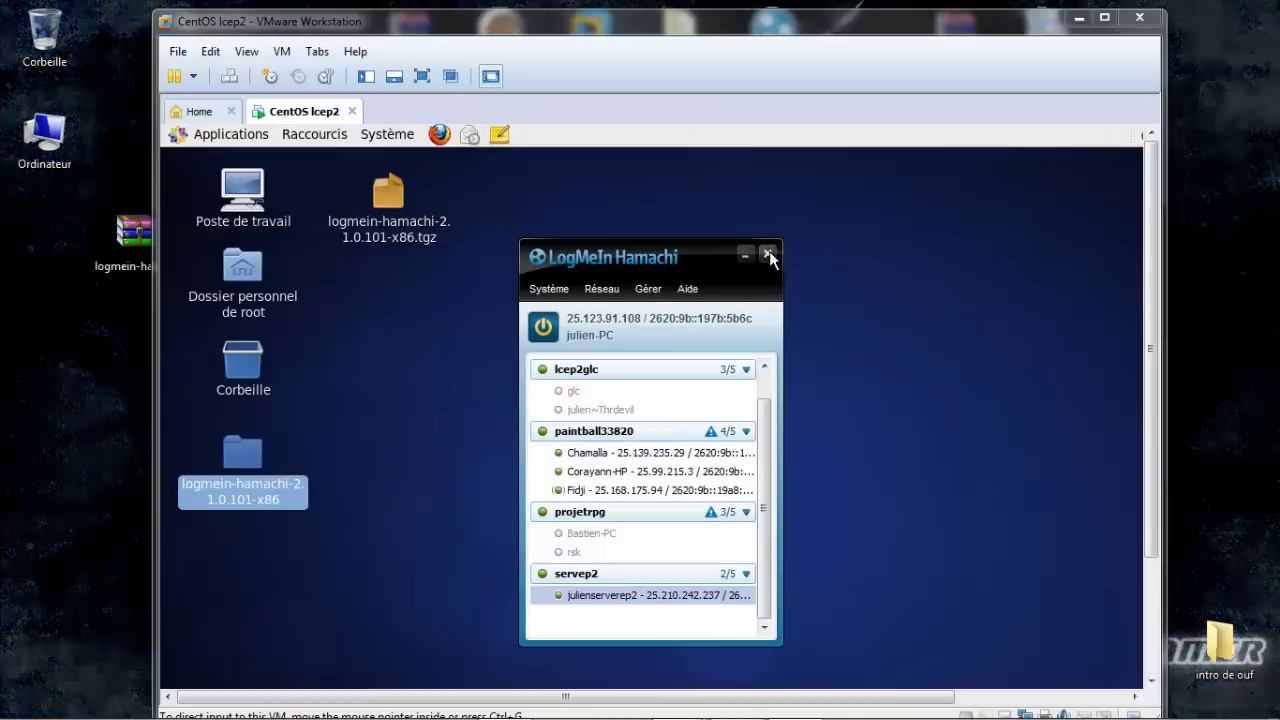
pyautogui.click(769, 251)
# Step: Log out via Système > Fermer la session and choose Changer d'utilisateur
pyautogui.click(1087, 702)
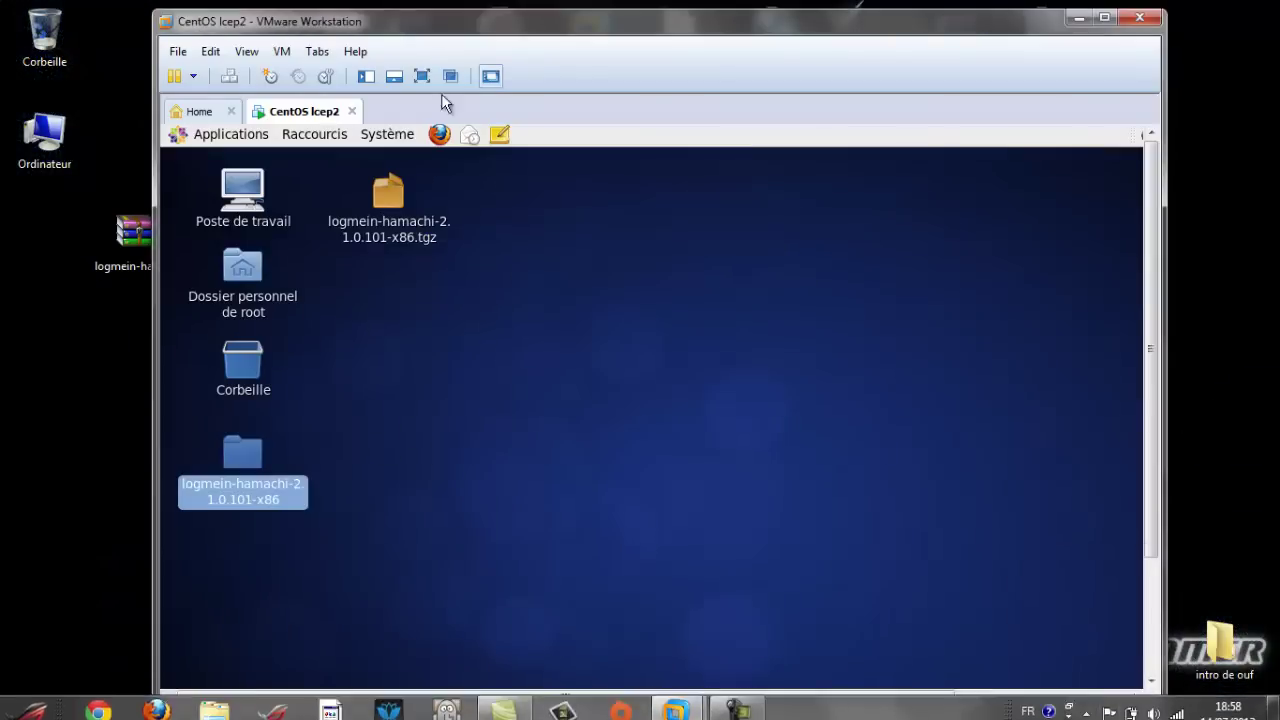
pyautogui.click(385, 134)
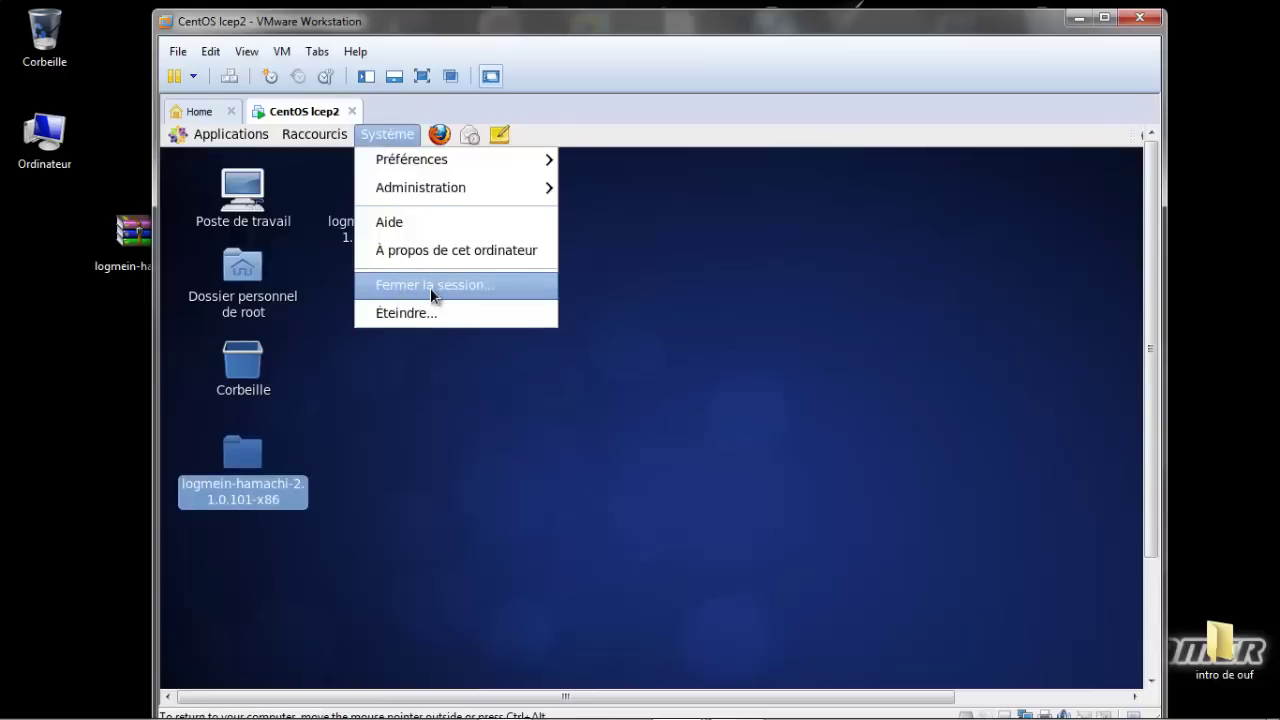
pyautogui.click(430, 287)
pyautogui.click(658, 556)
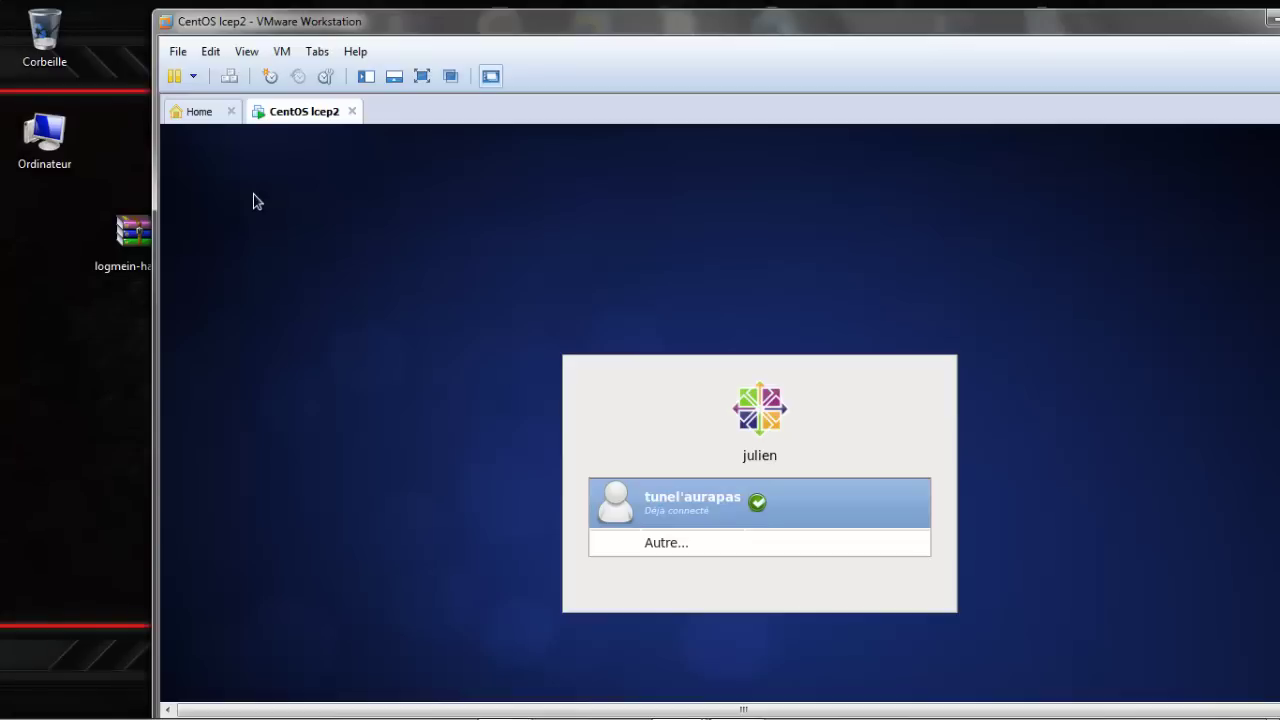
# Step: Select the existing user account, enter its password and log back in to the desktop
pyautogui.click(740, 506)
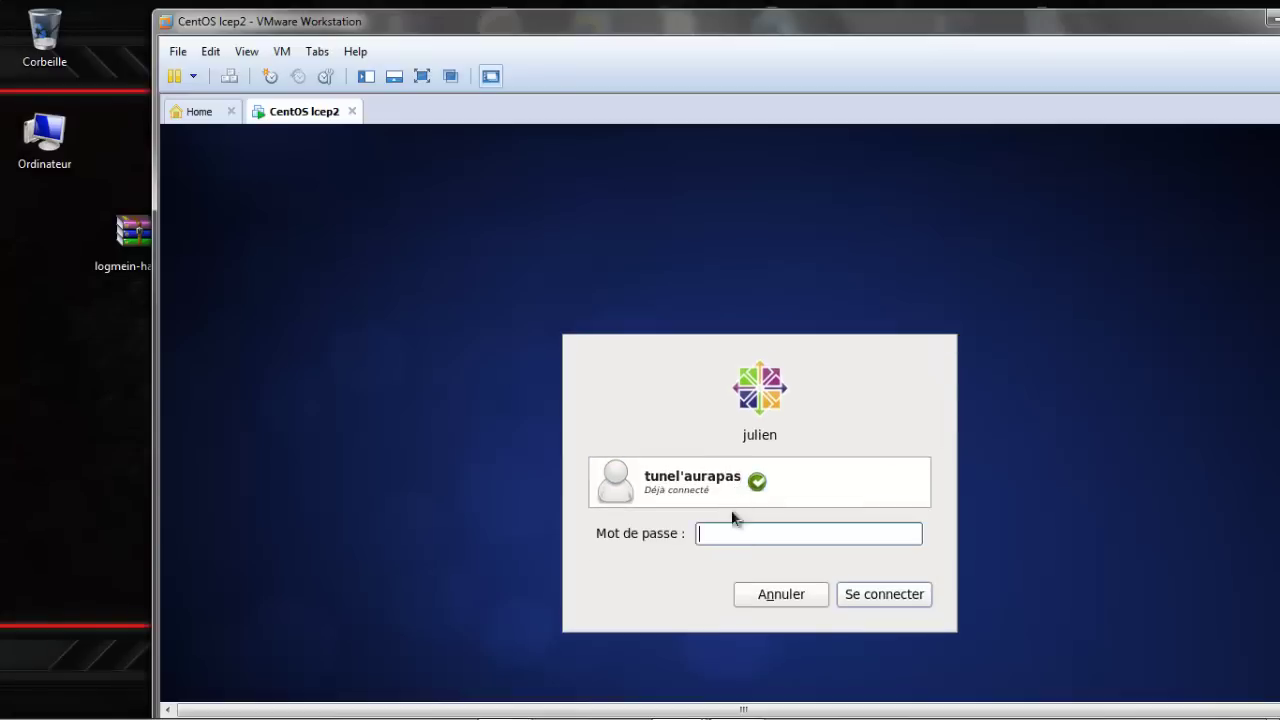
pyautogui.click(741, 701)
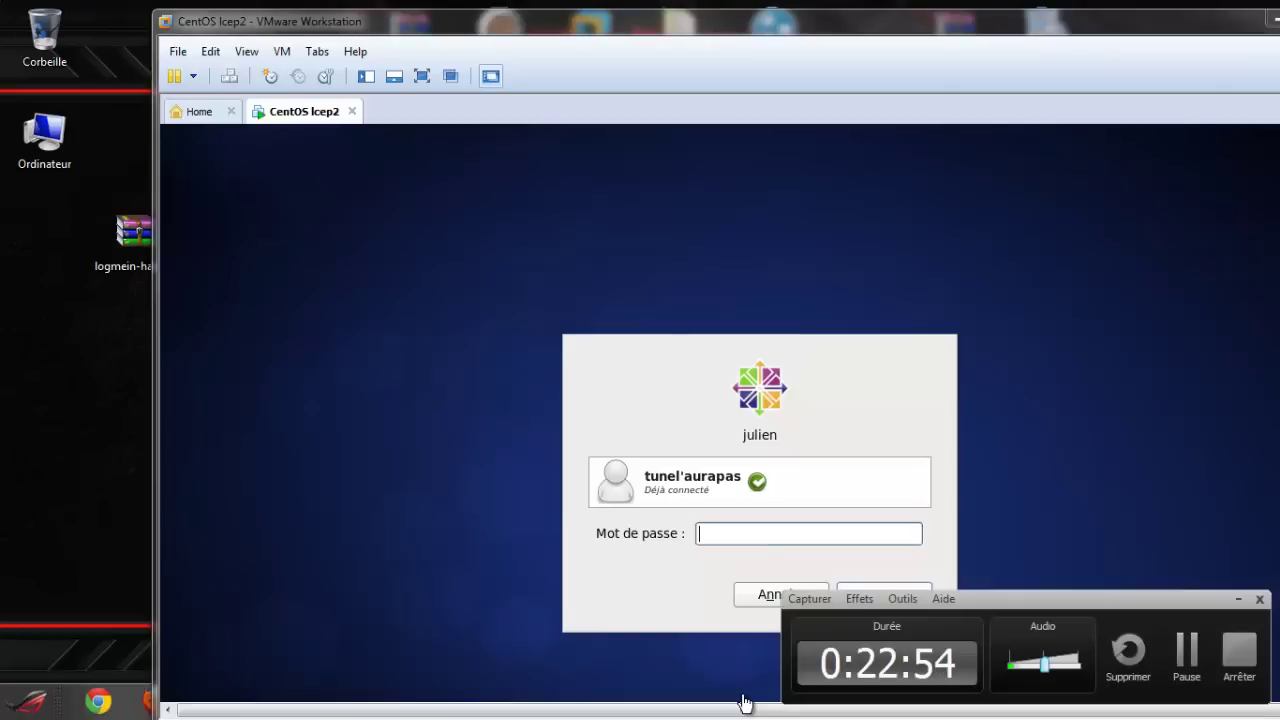
pyautogui.click(1238, 599)
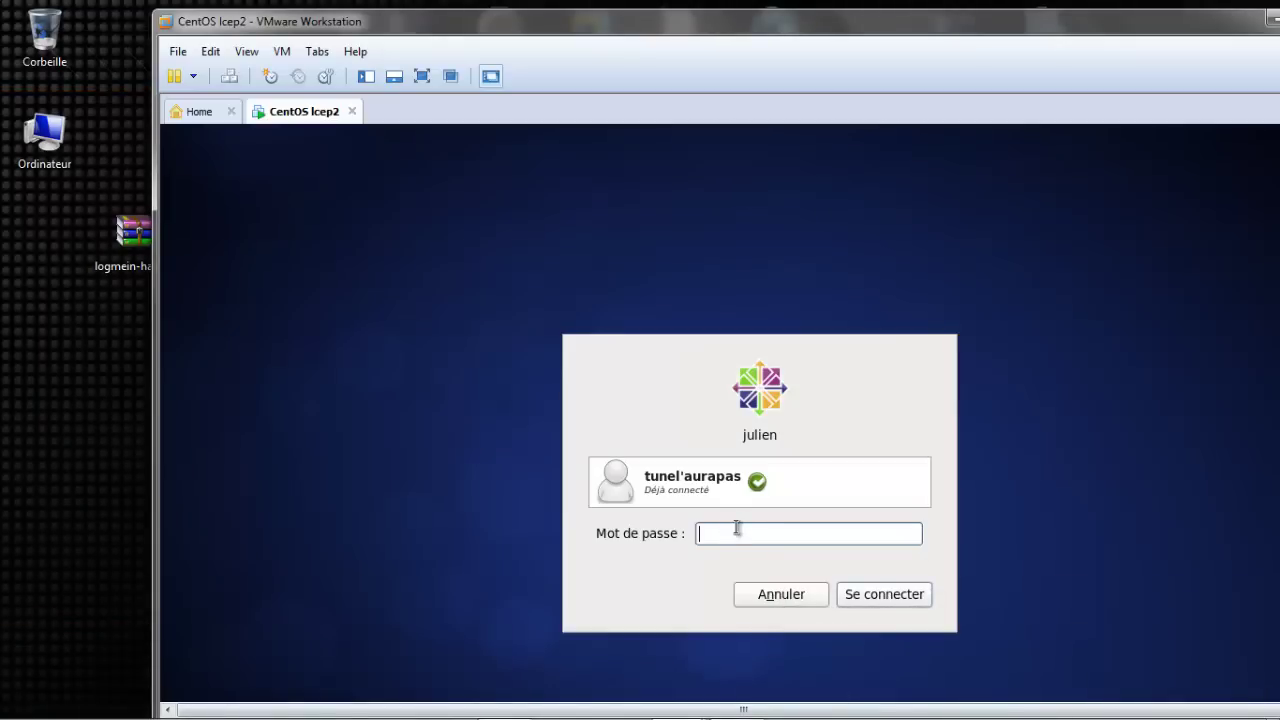
pyautogui.press('Tab')
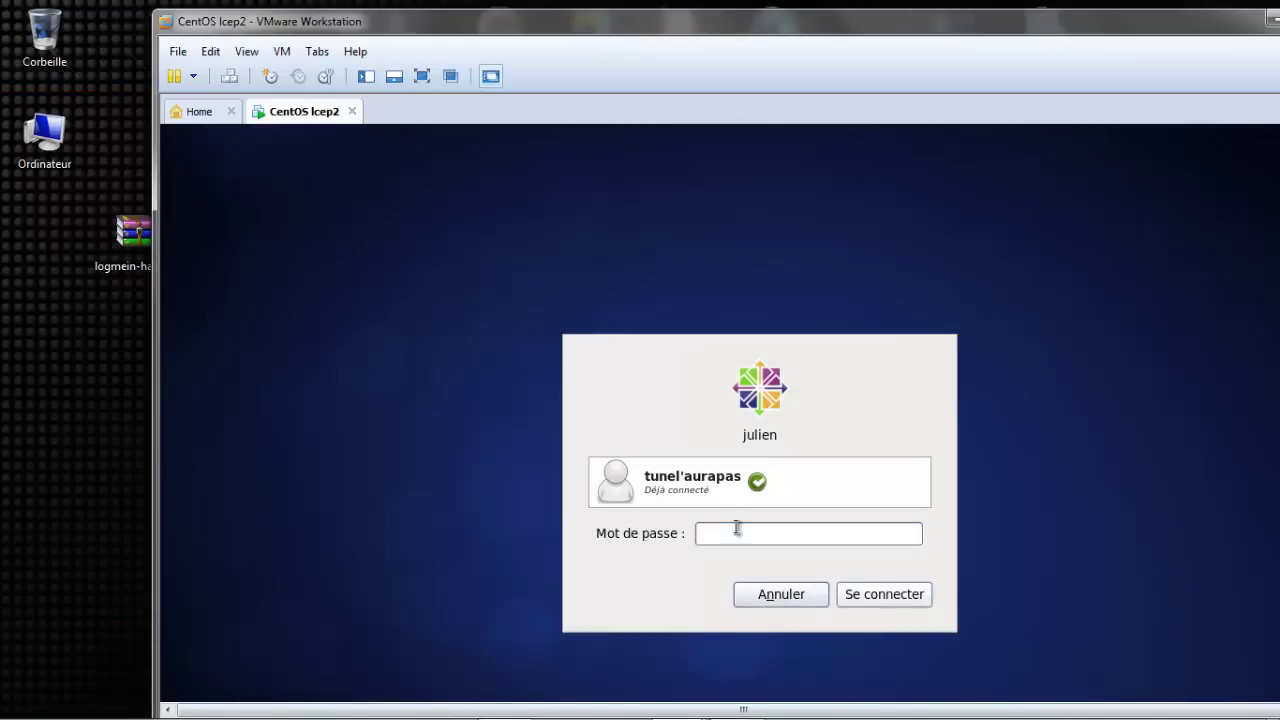
pyautogui.click(725, 533)
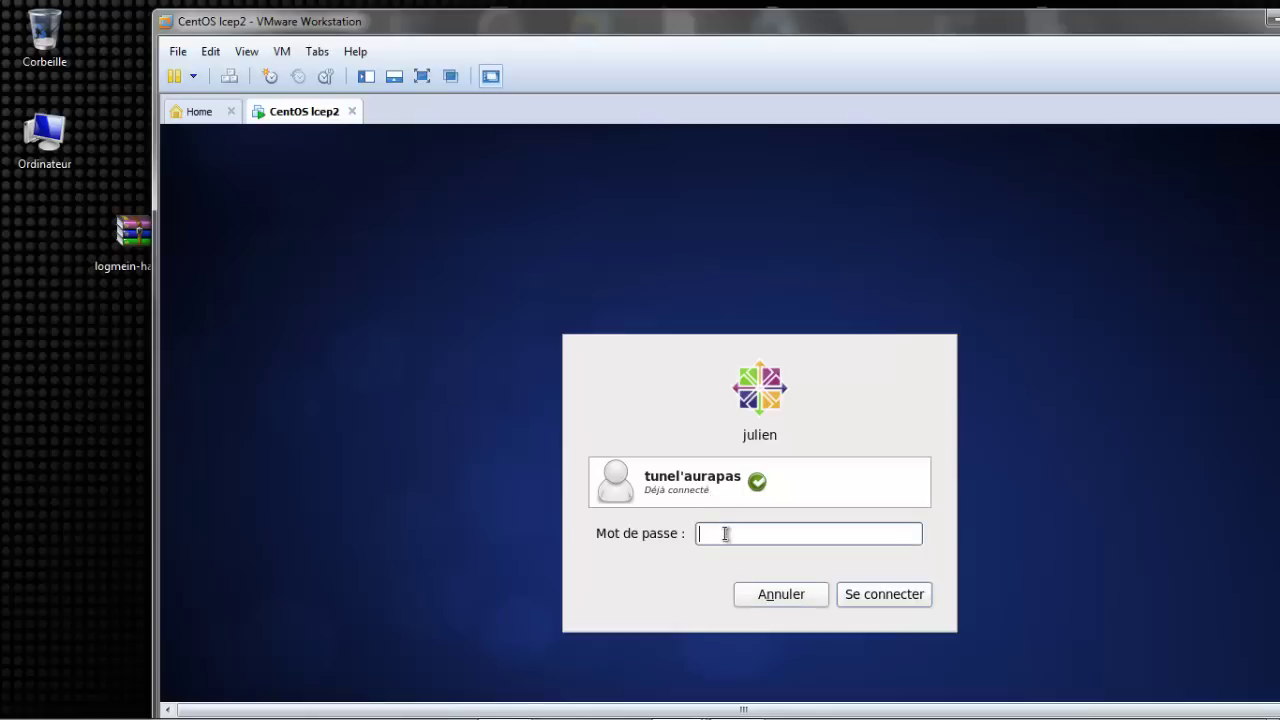
pyautogui.press('Return')
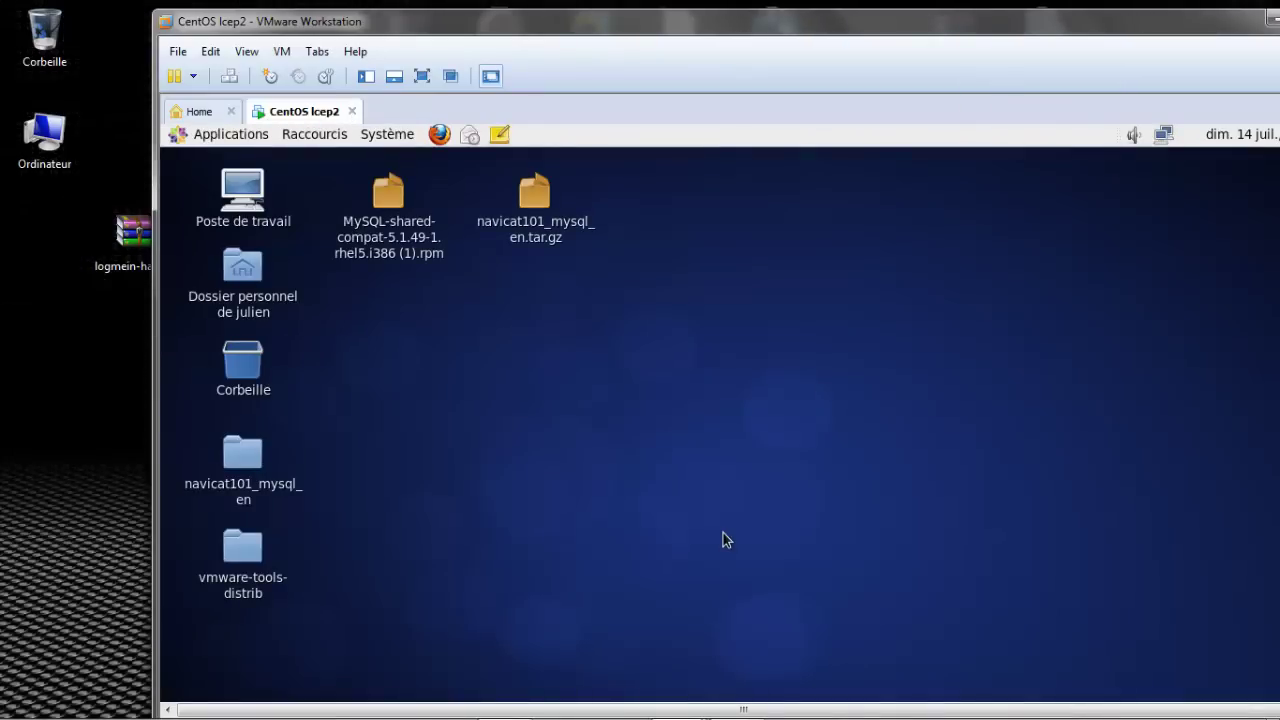
pyautogui.click(382, 134)
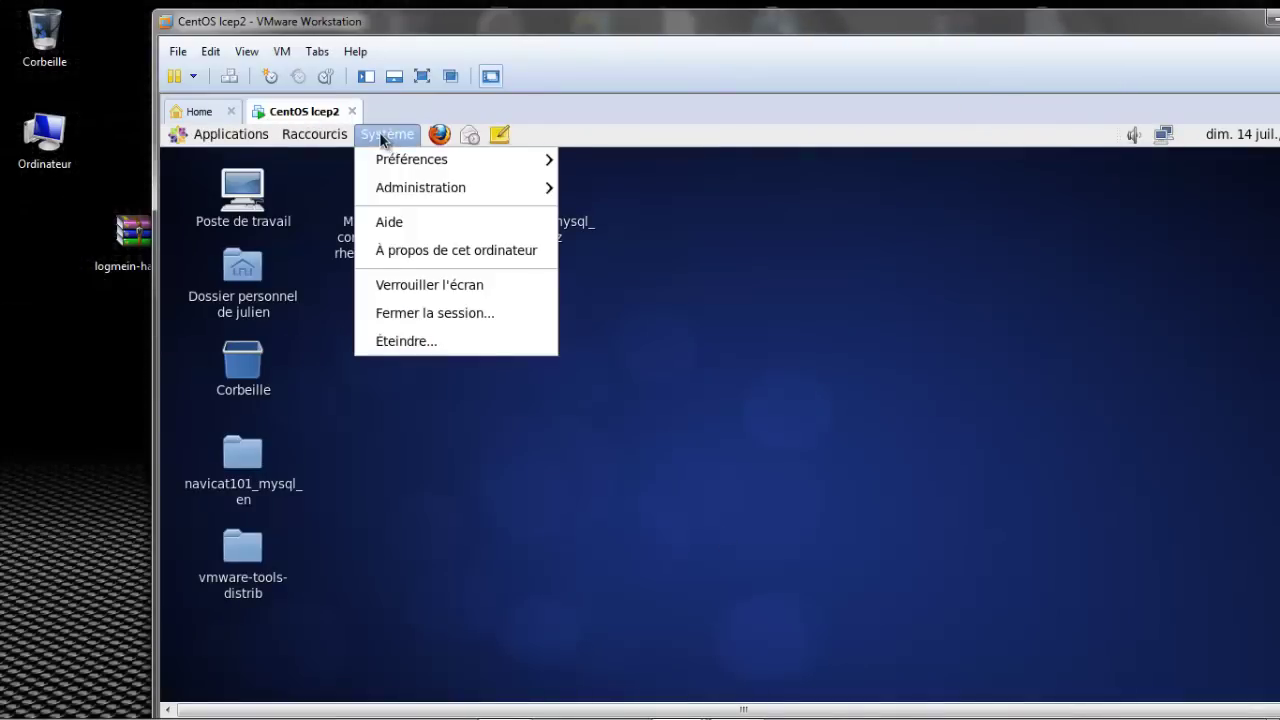
# Step: Launch Pare-feu from Système > Administration, dismiss the startup notice and enter the root password
pyautogui.moveTo(441, 186)
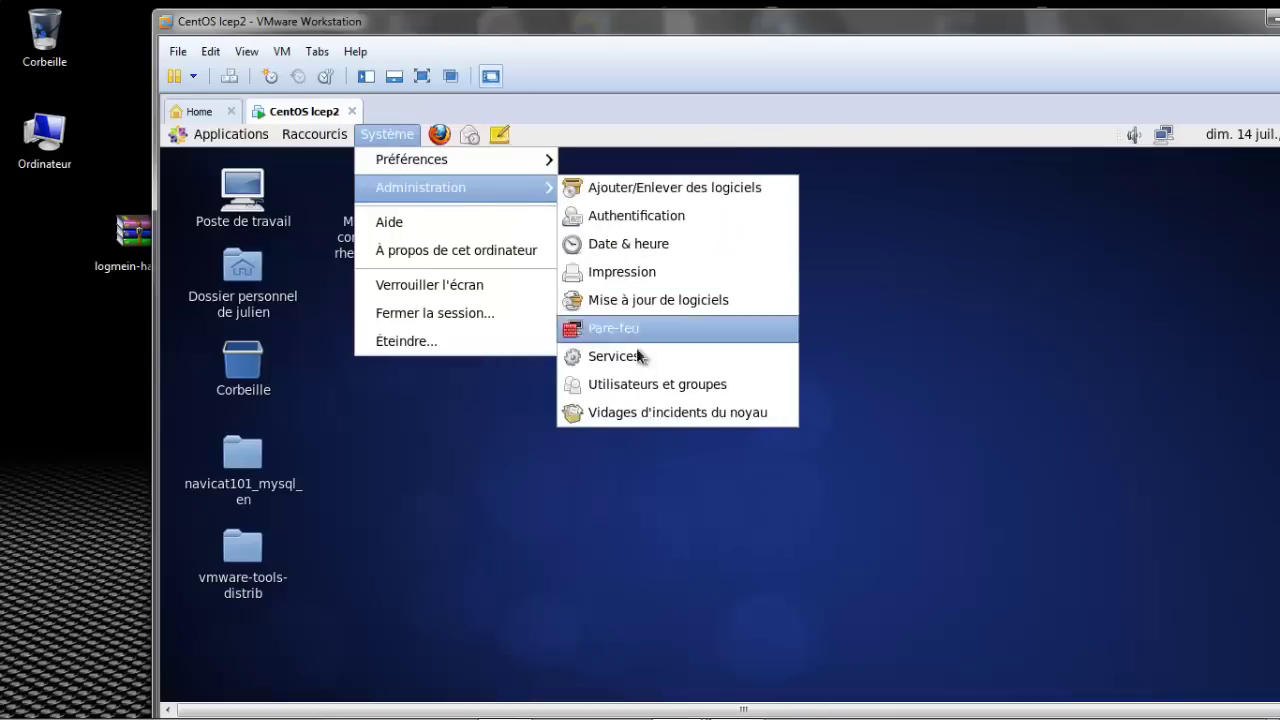
pyautogui.click(728, 329)
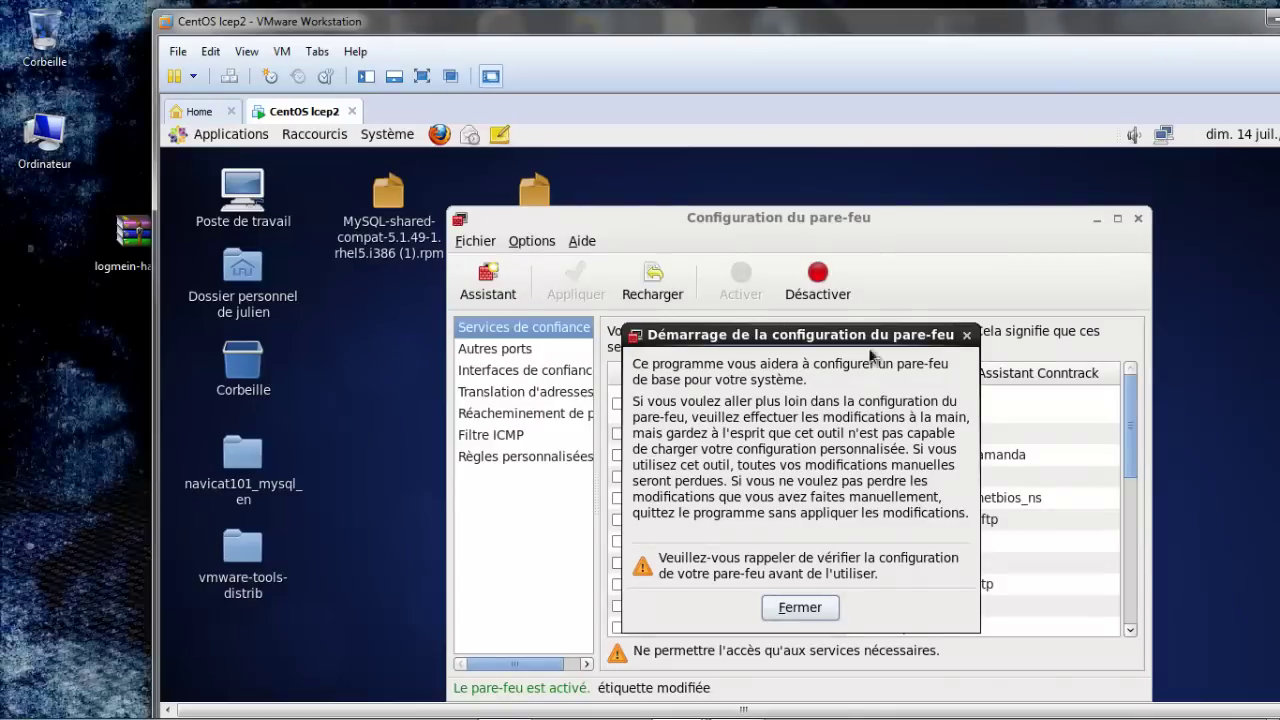
pyautogui.click(777, 607)
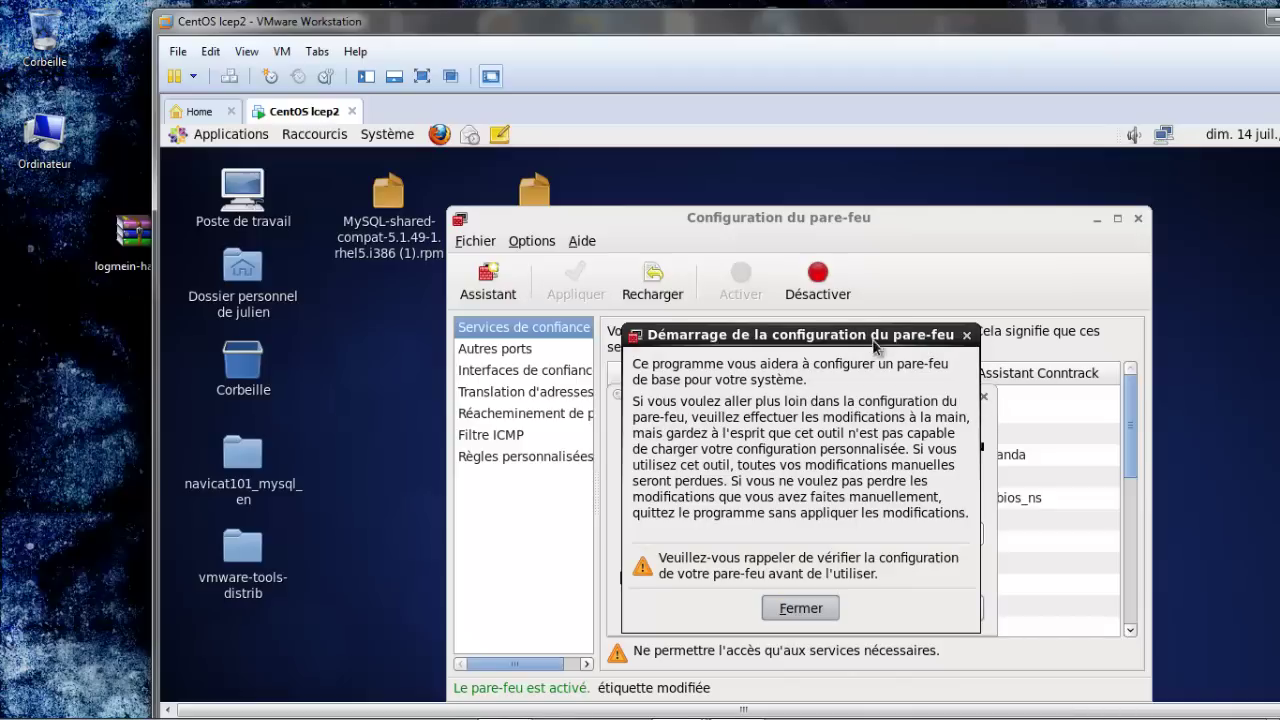
pyautogui.moveTo(873, 345); pyautogui.dragTo(549, 257)
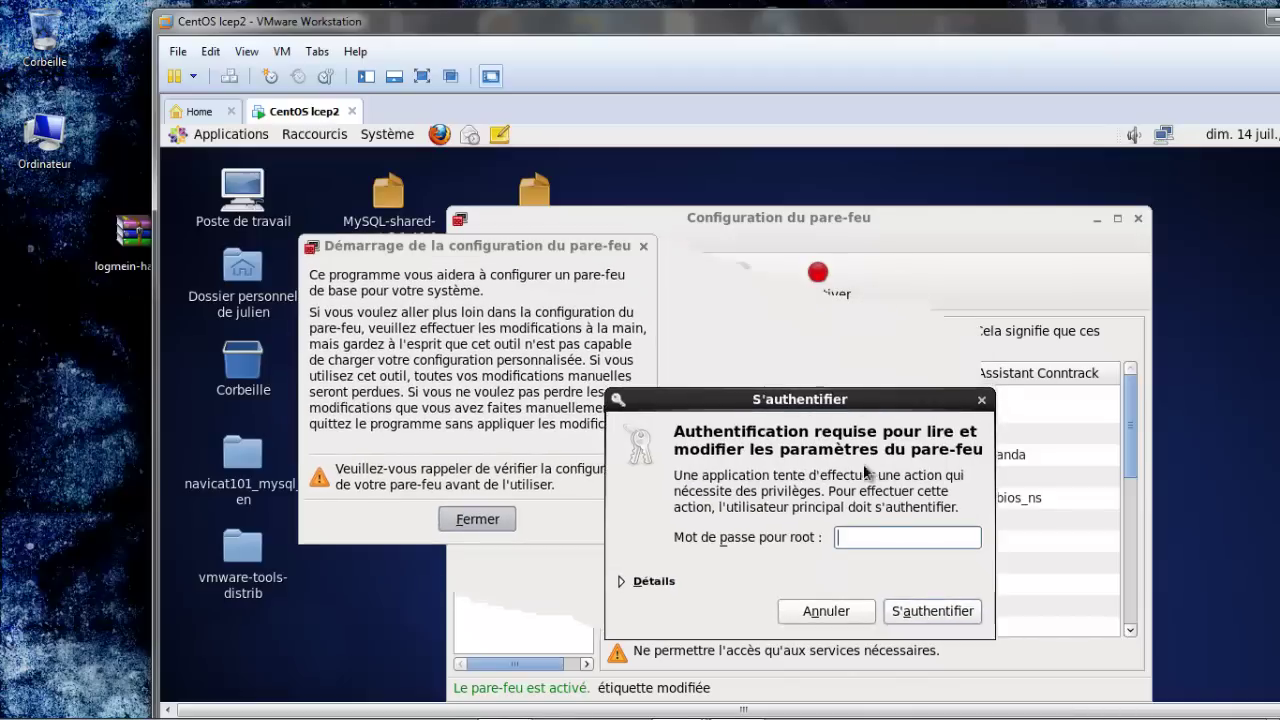
pyautogui.write('•')
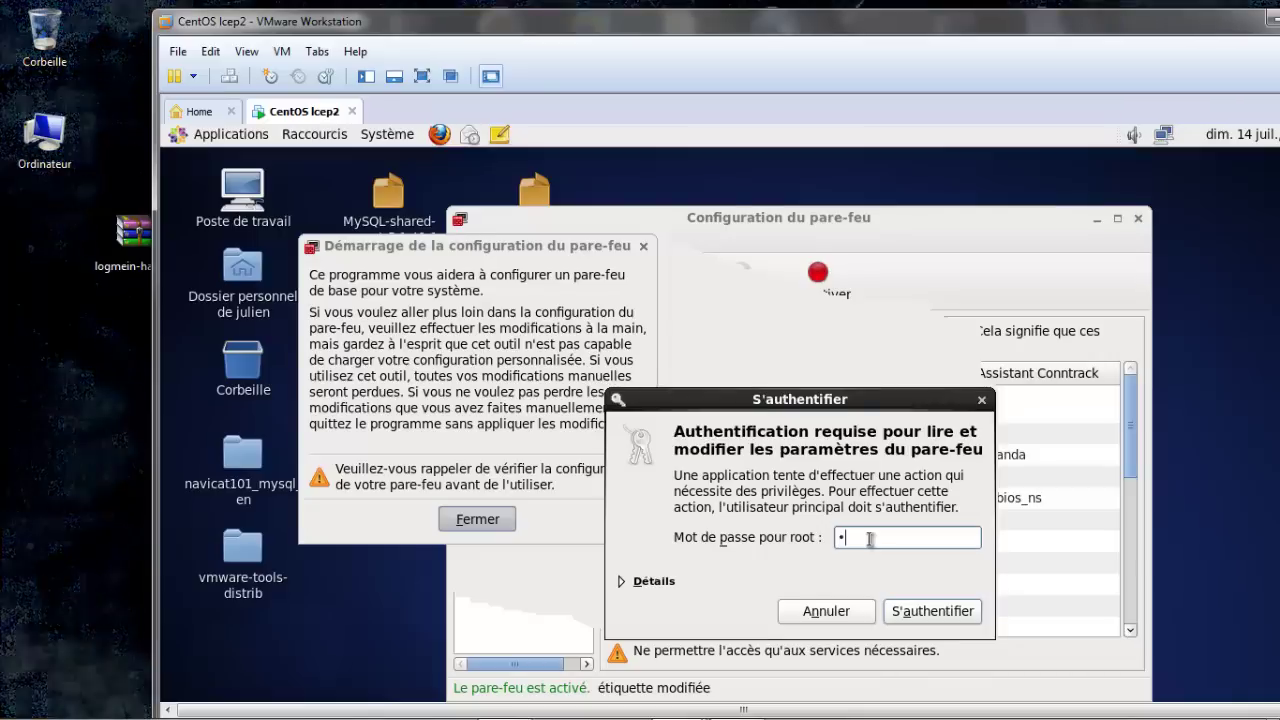
pyautogui.write('••')
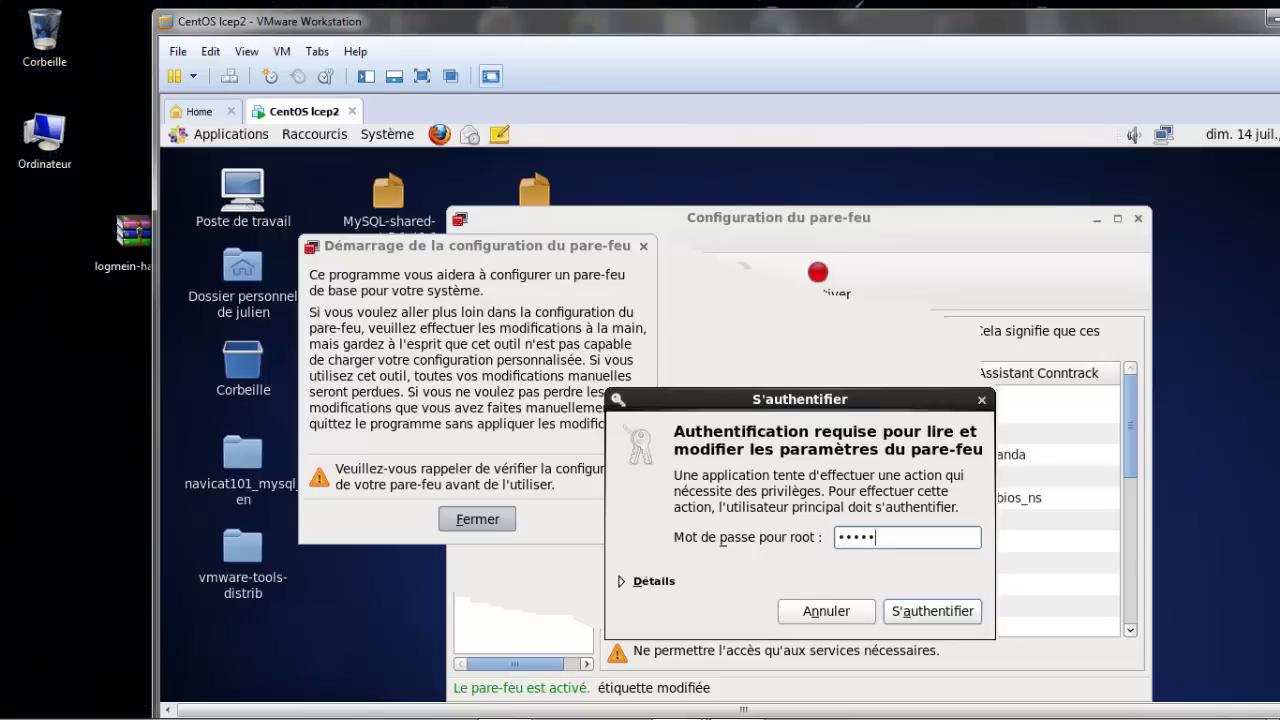
# Step: Disable the guest firewall, apply and confirm the overwrite, then shift VMware down-left to expose desktop icons
pyautogui.press('Return')
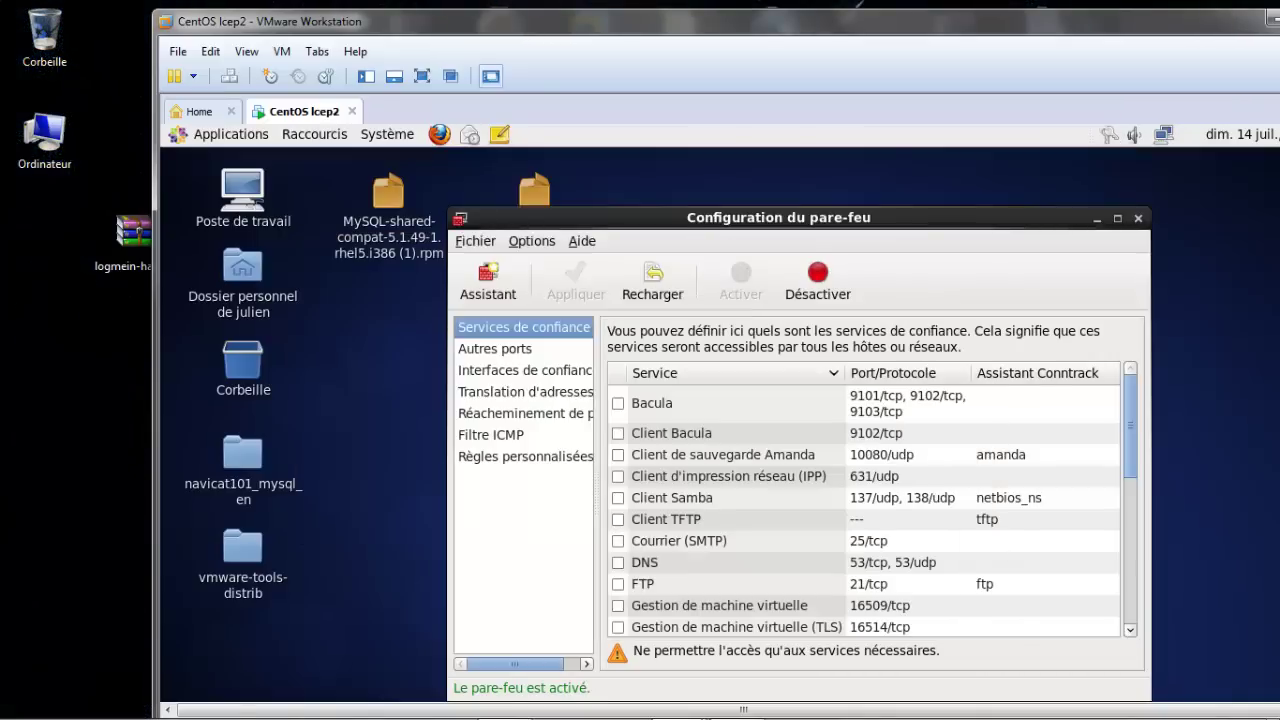
pyautogui.click(796, 292)
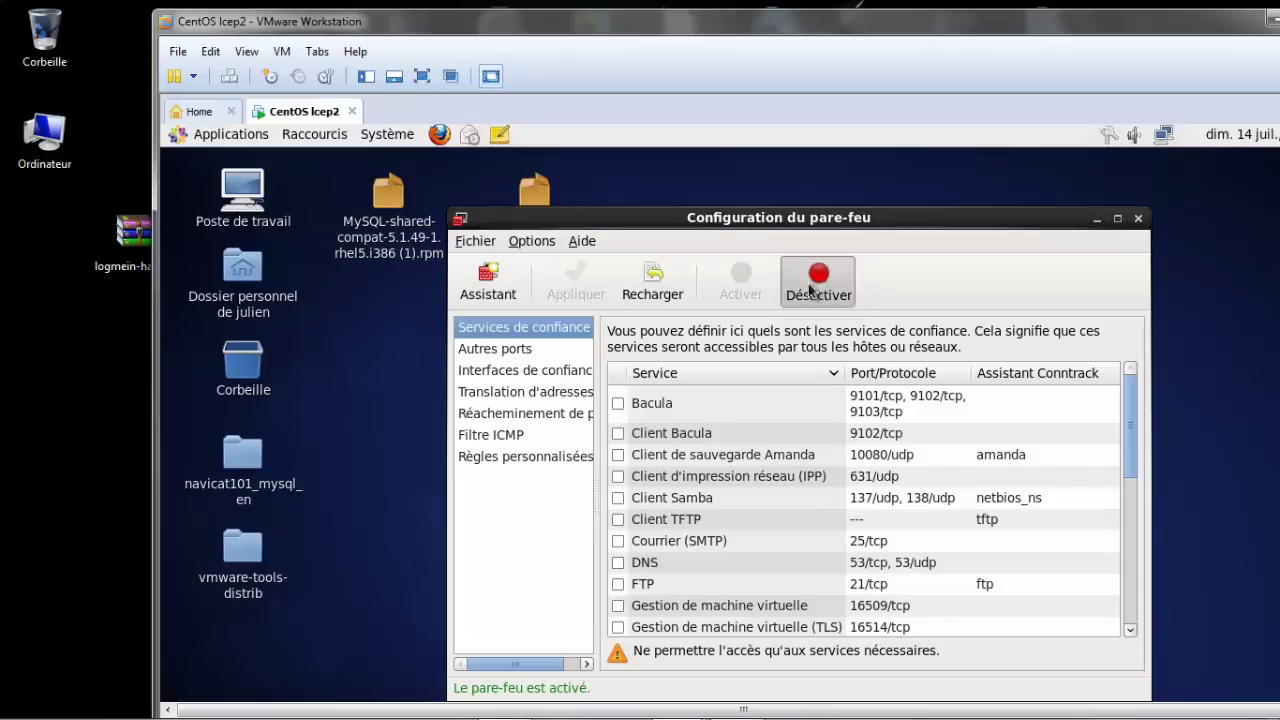
pyautogui.click(574, 286)
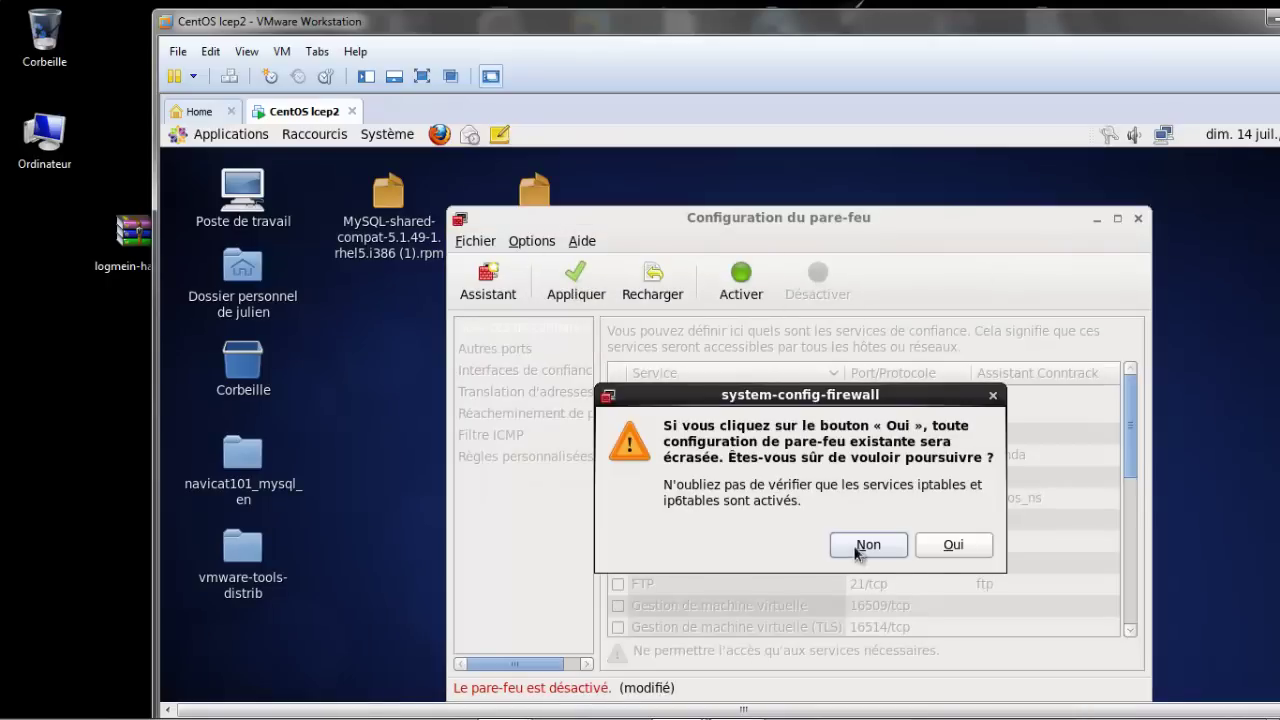
pyautogui.click(953, 542)
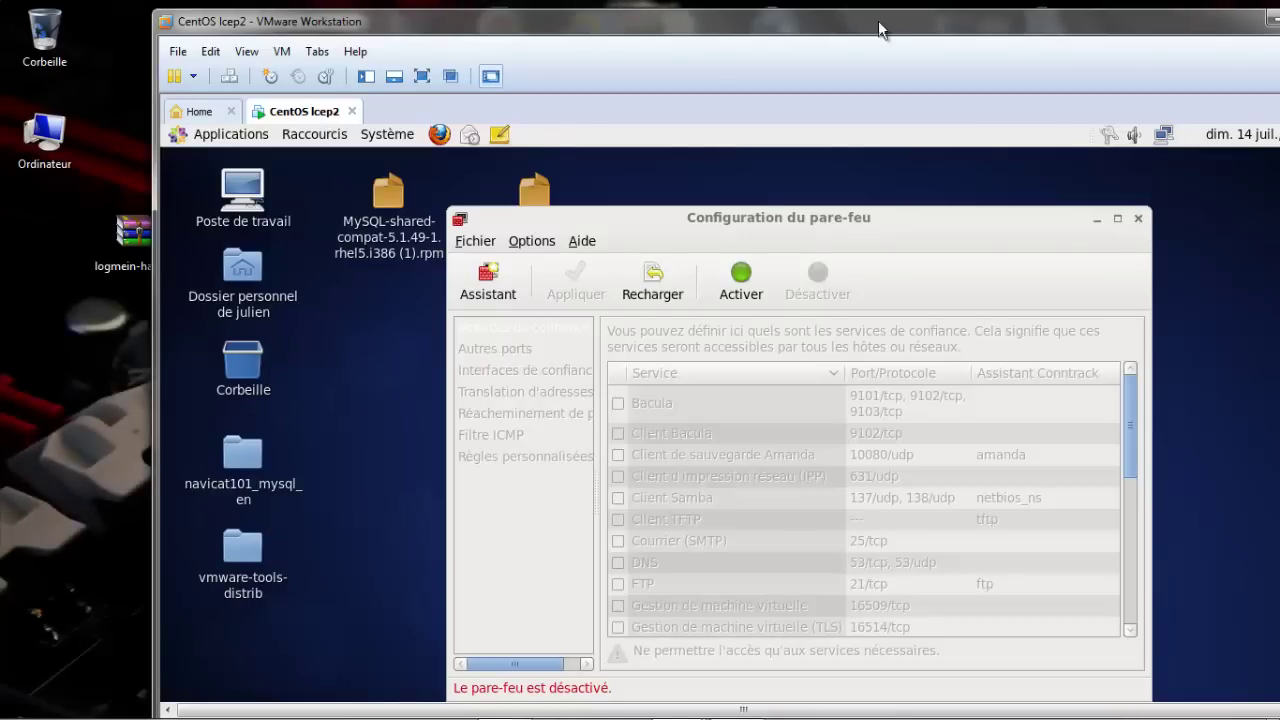
pyautogui.moveTo(879, 30); pyautogui.dragTo(780, 30)
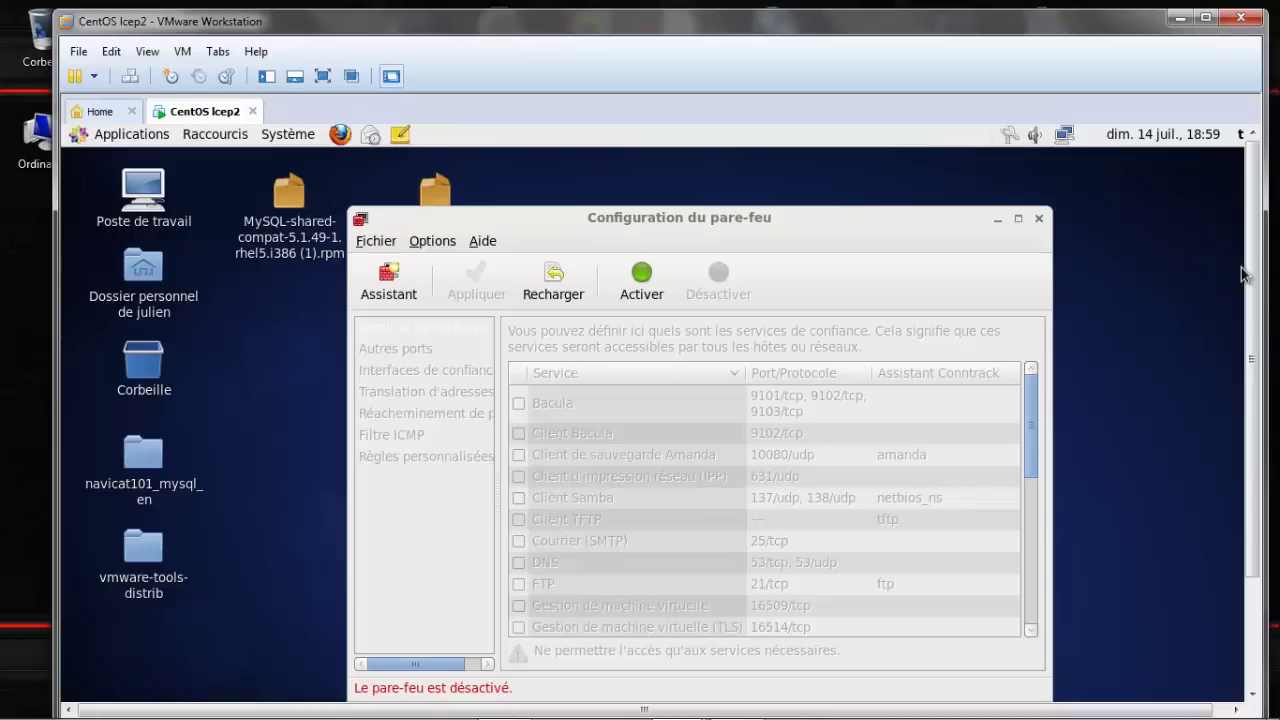
pyautogui.moveTo(810, 30); pyautogui.dragTo(730, 178)
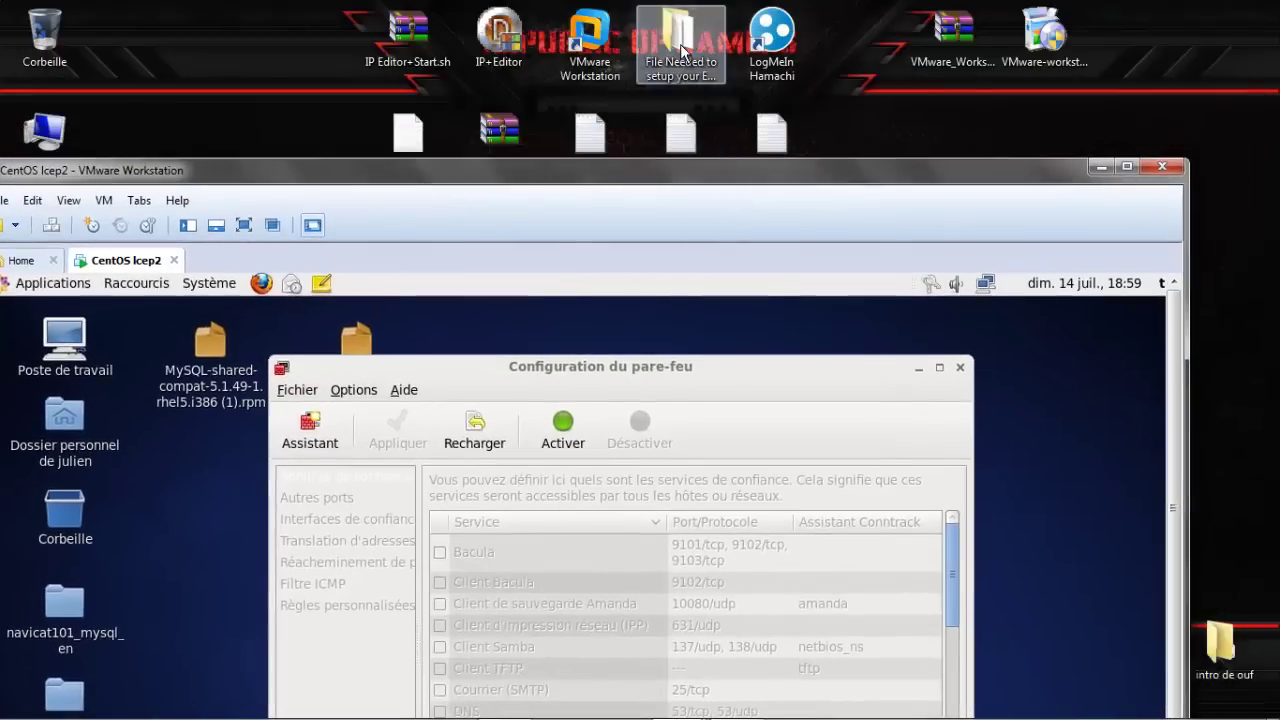
# Step: Browse into the Server file FixedX folder in Explorer, close it, and move VMware back to the top
pyautogui.doubleClick(682, 52)
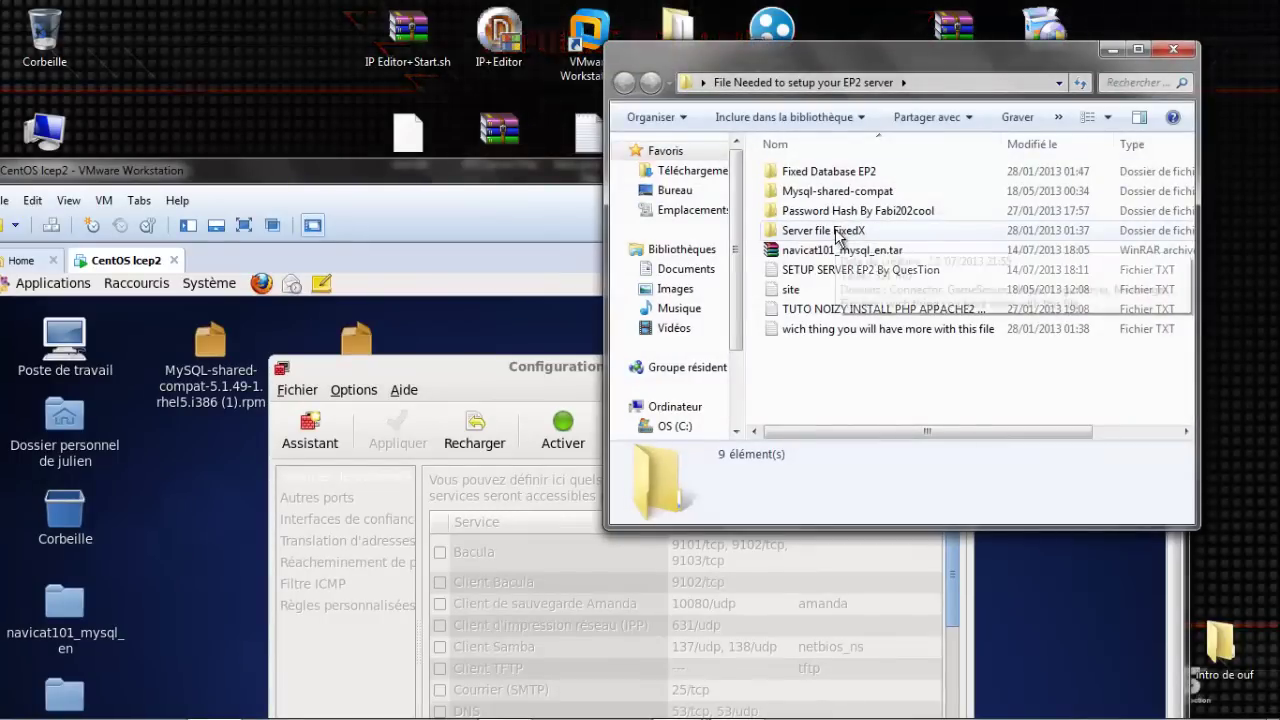
pyautogui.doubleClick(838, 232)
pyautogui.moveTo(832, 363); pyautogui.dragTo(826, 222)
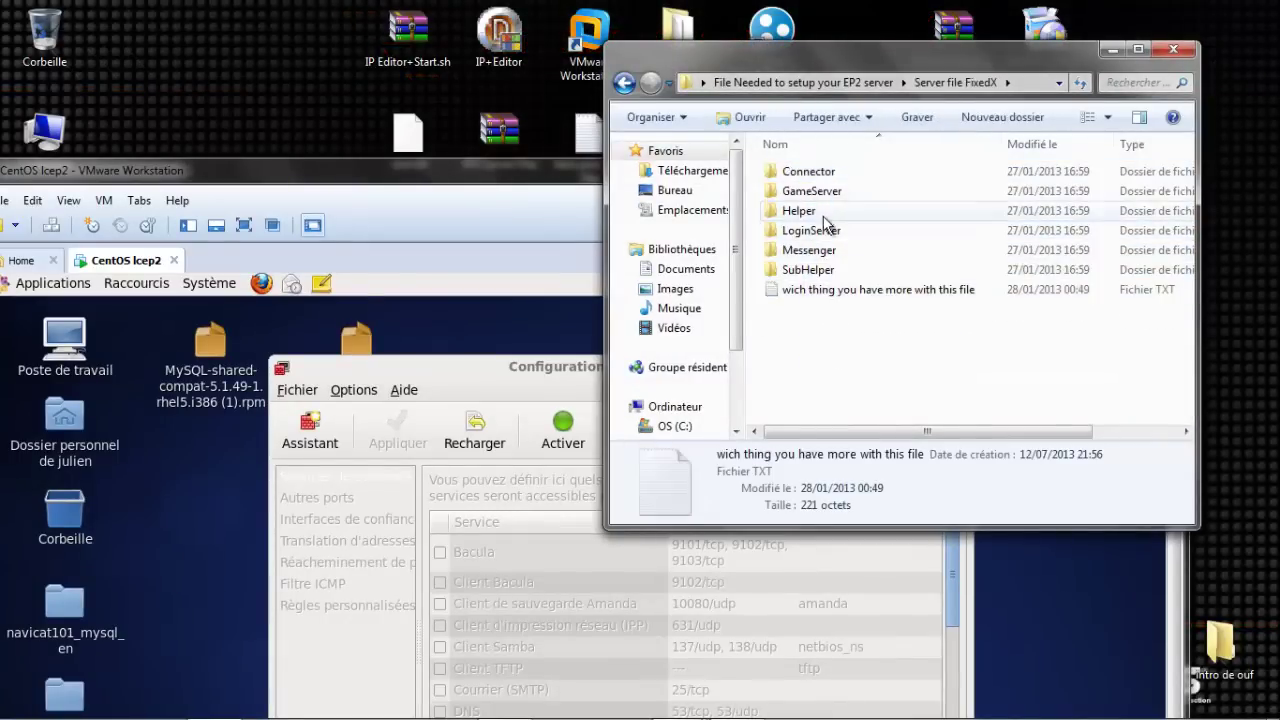
pyautogui.click(810, 212)
pyautogui.click(1173, 49)
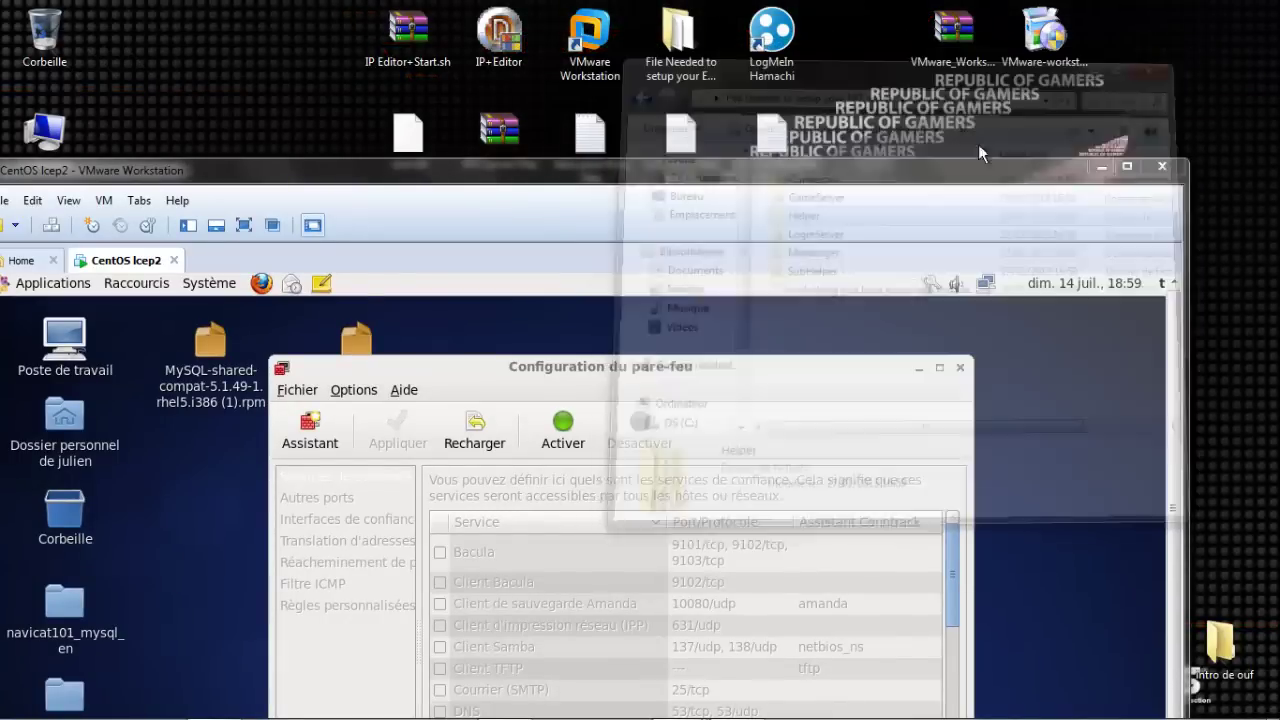
pyautogui.moveTo(848, 176); pyautogui.dragTo(921, 19)
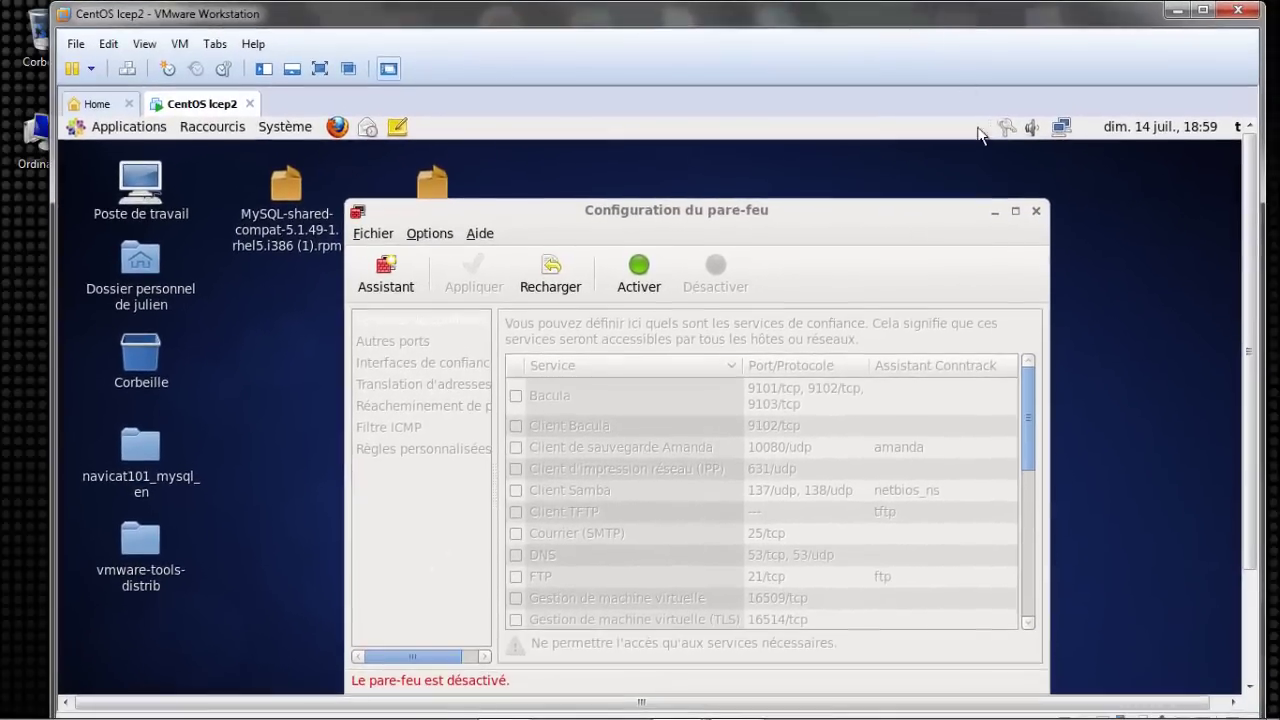
# Step: Nudge the firewall window up and dismiss the desktop context menus
pyautogui.moveTo(811, 222); pyautogui.dragTo(820, 199)
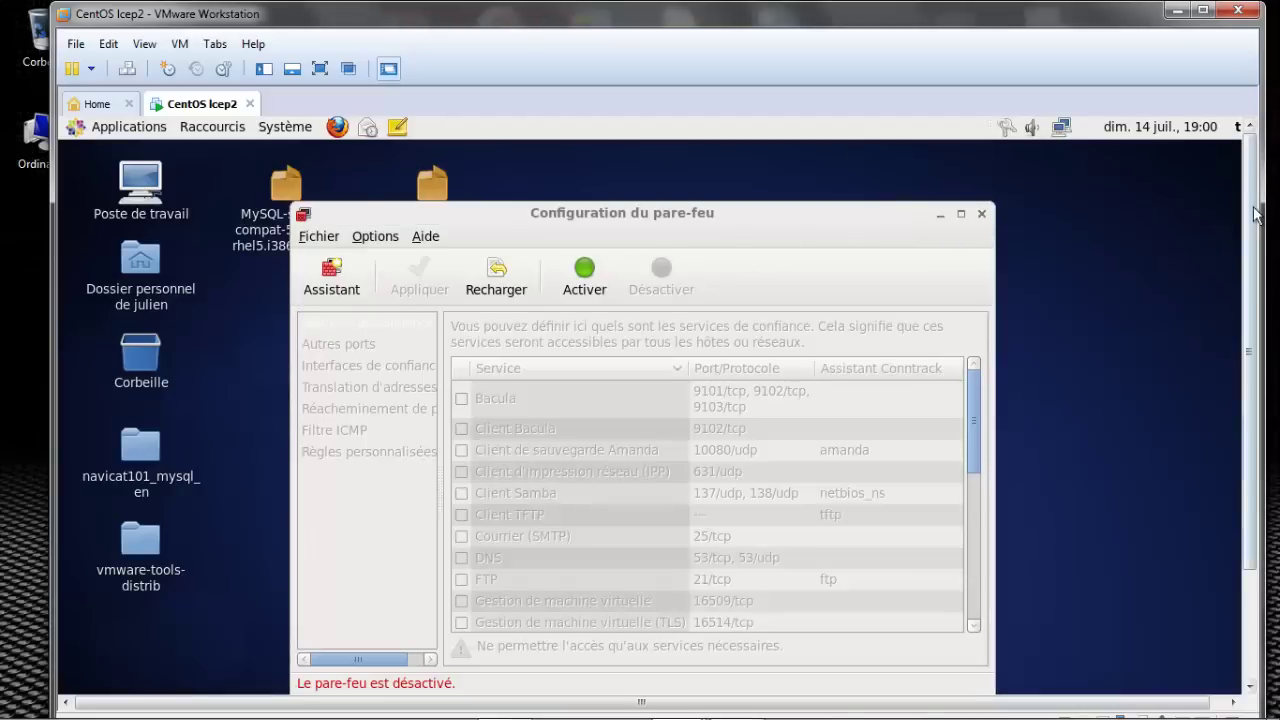
pyautogui.moveTo(1252, 216)
pyautogui.mouseDown()
pyautogui.moveTo(1252, 268)
pyautogui.moveTo(1252, 238)
pyautogui.mouseUp()
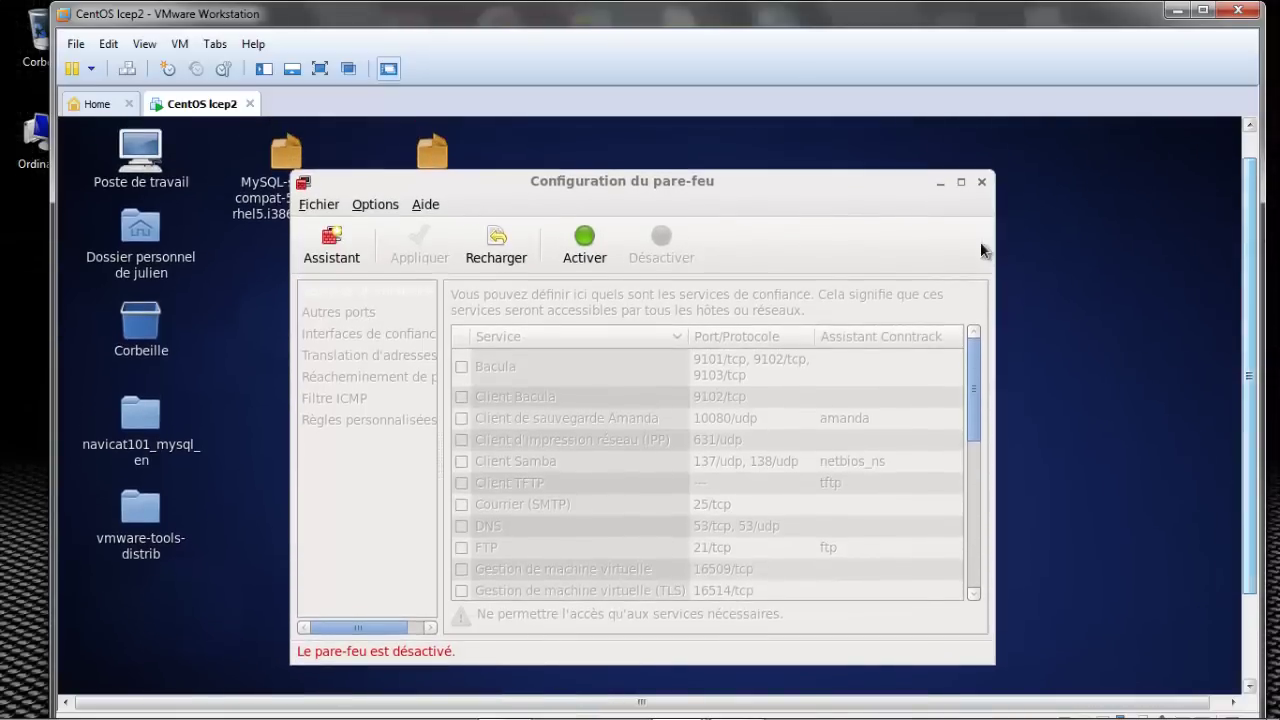
pyautogui.rightClick(1044, 180)
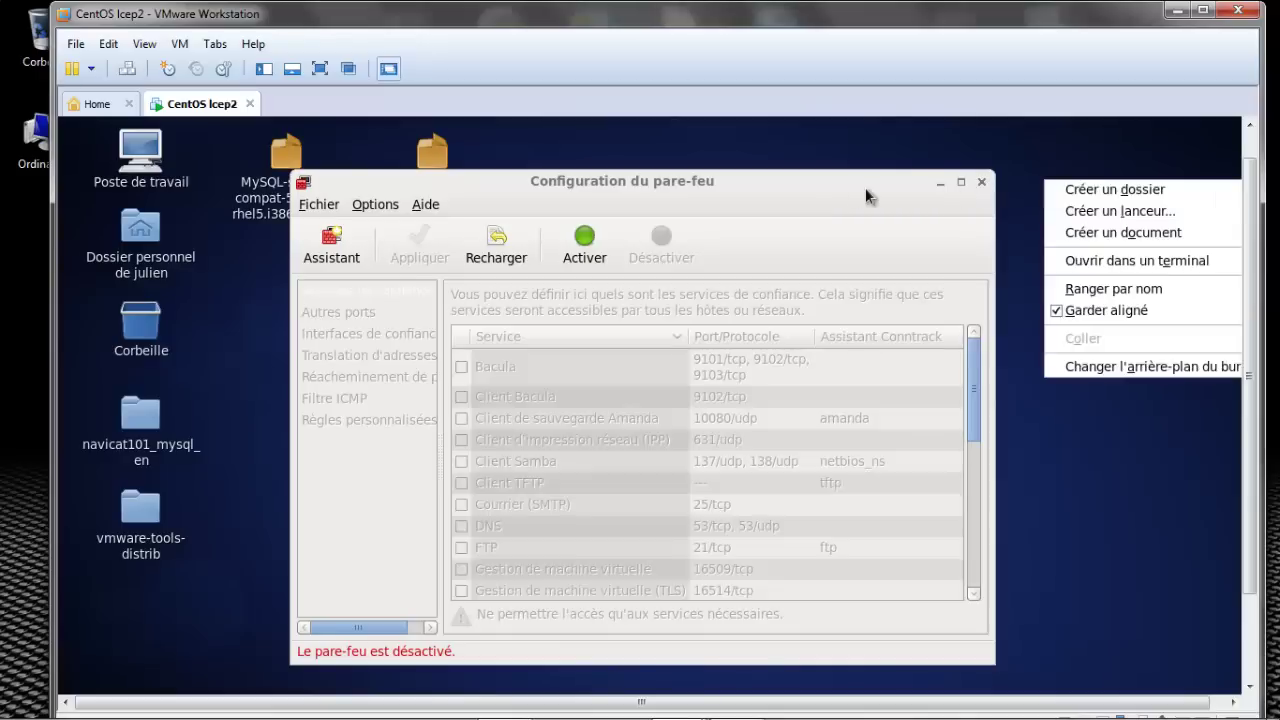
pyautogui.click(974, 197)
pyautogui.rightClick(976, 197)
pyautogui.click(982, 193)
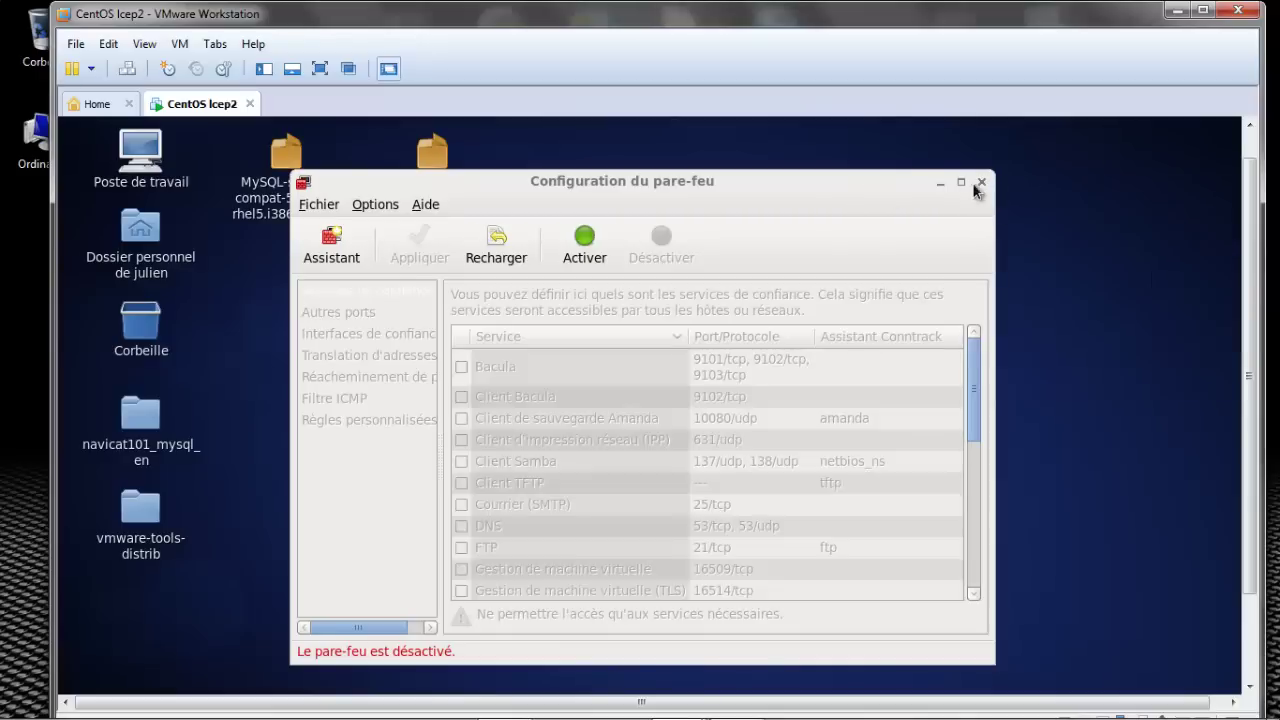
# Step: Re-apply the firewall as disabled, confirm overwriting the configuration, and maximize VMware Workstation
pyautogui.click(585, 245)
pyautogui.click(658, 248)
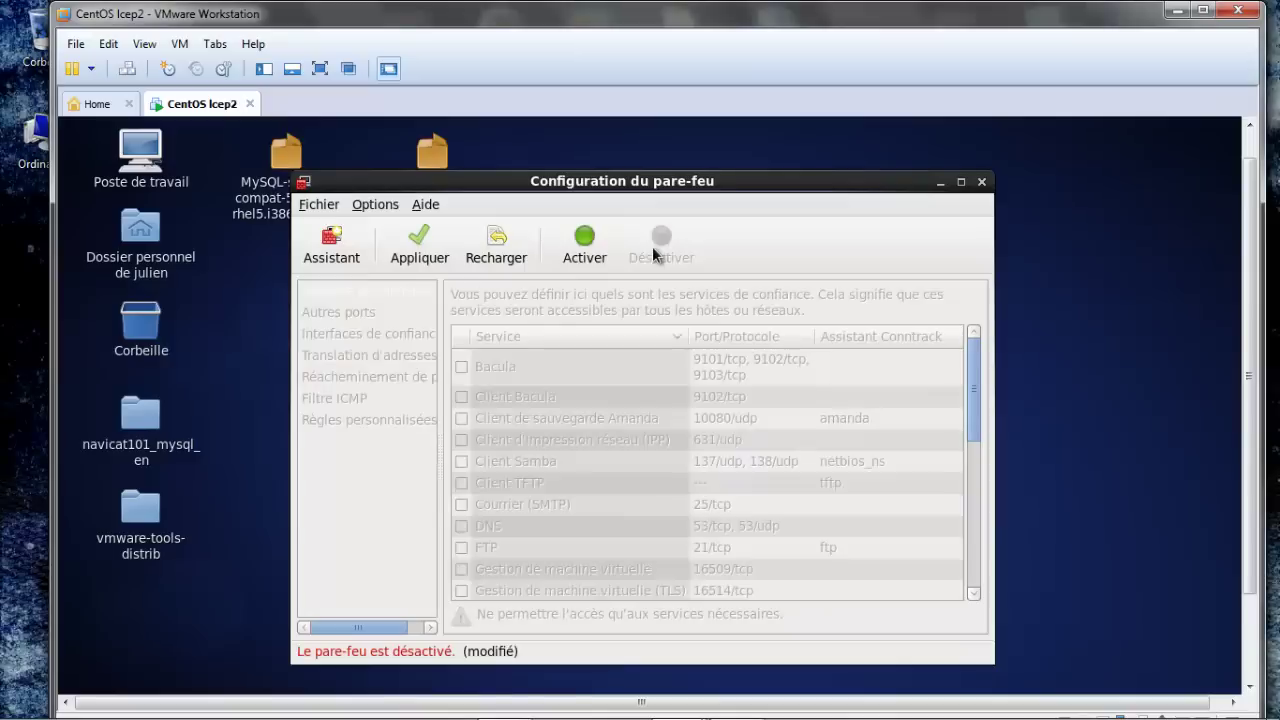
pyautogui.click(422, 258)
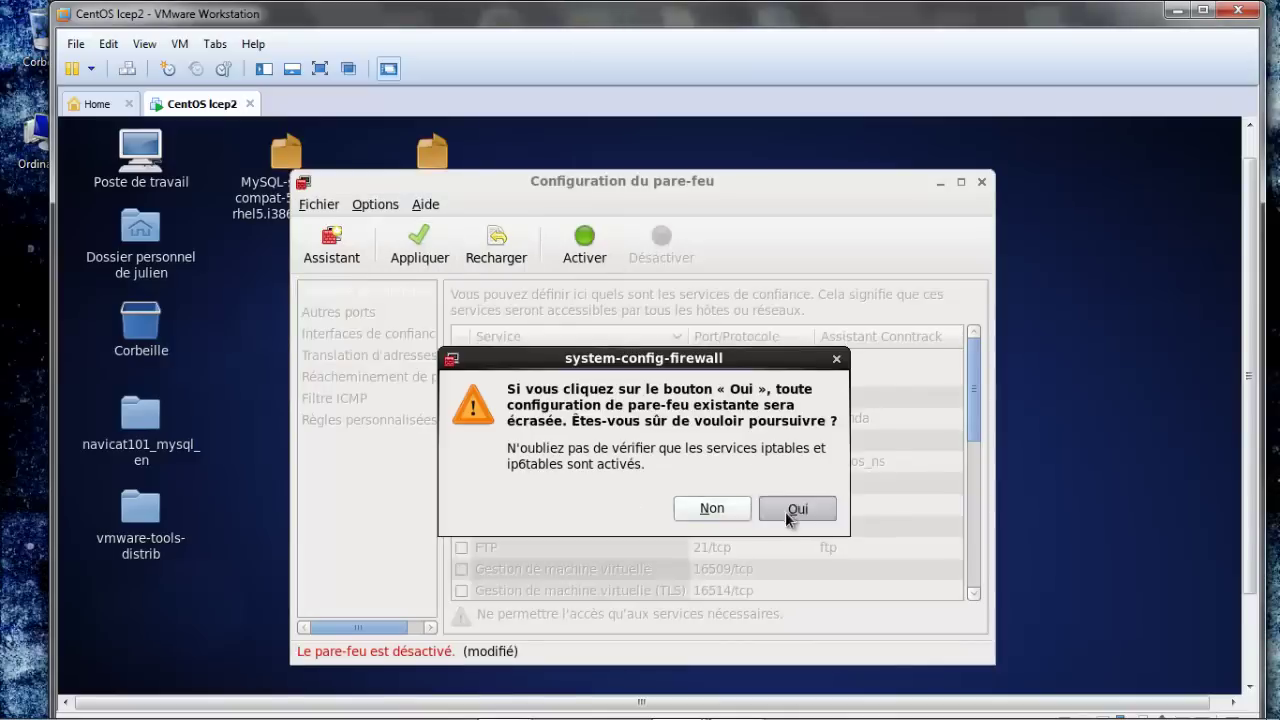
pyautogui.click(795, 512)
pyautogui.click(981, 183)
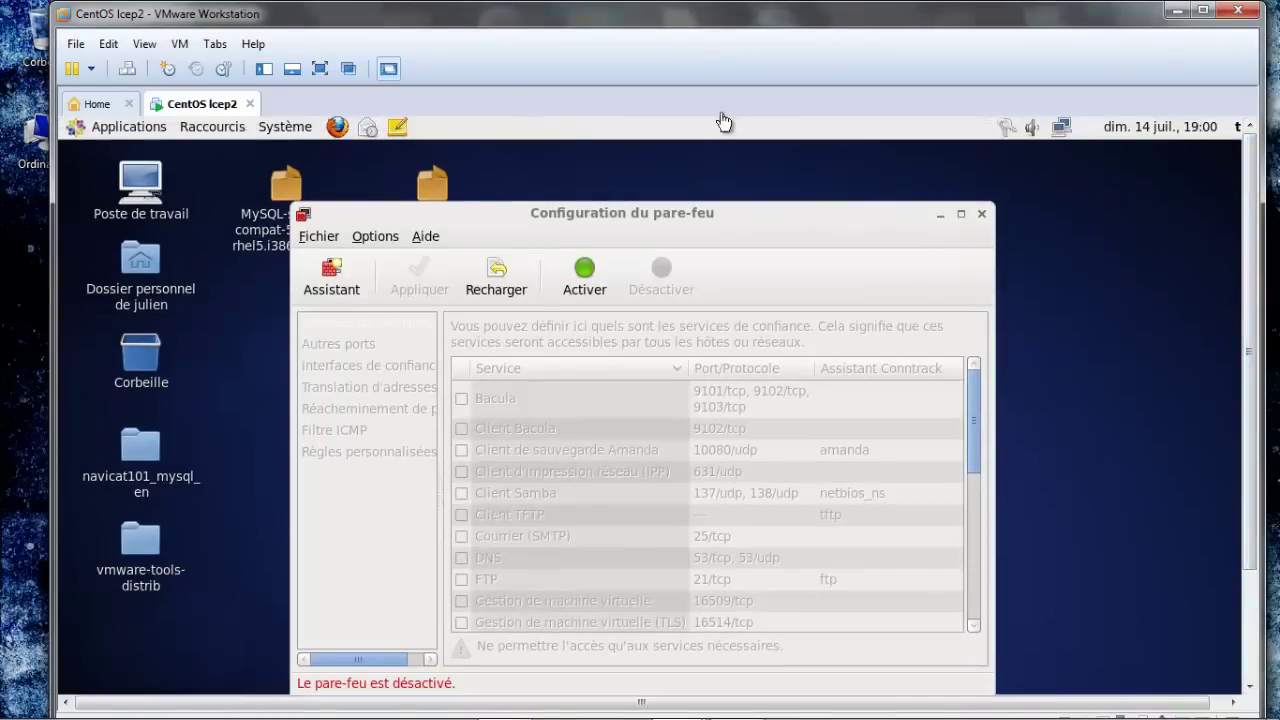
pyautogui.click(1202, 10)
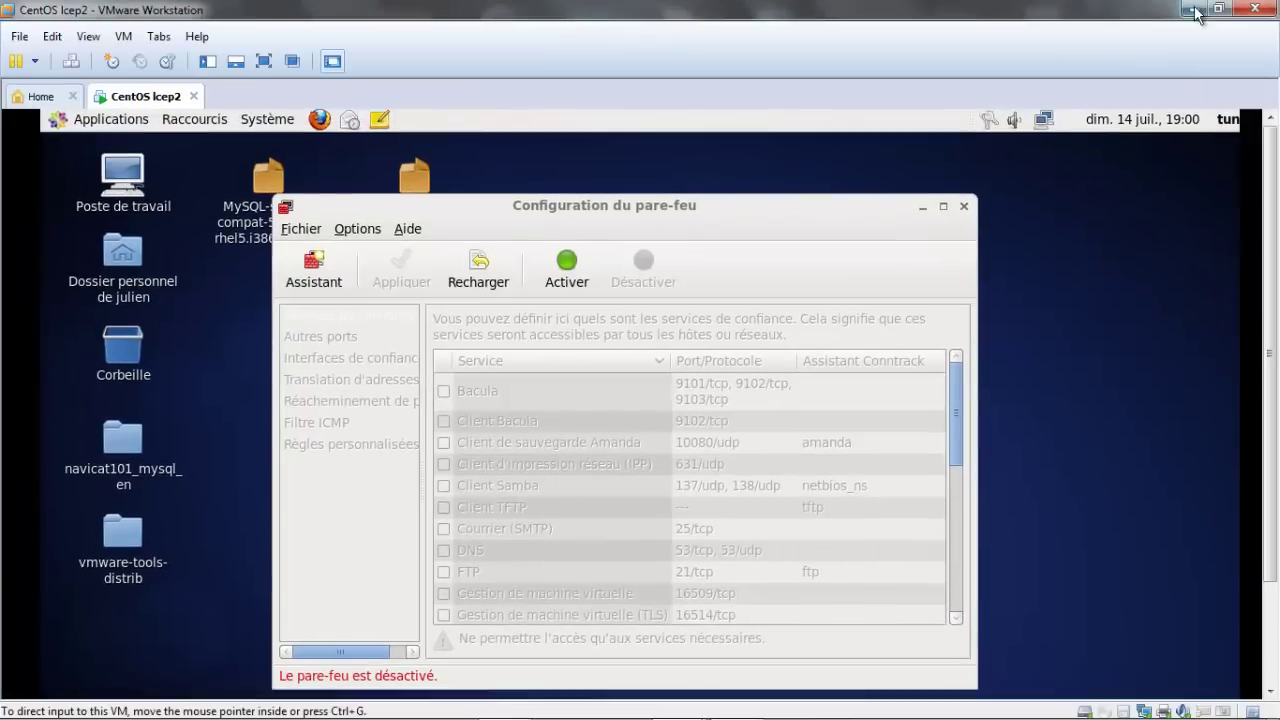
# Step: Remove the notification area and the clock from the GNOME panel
pyautogui.rightClick(990, 120)
pyautogui.rightClick(994, 126)
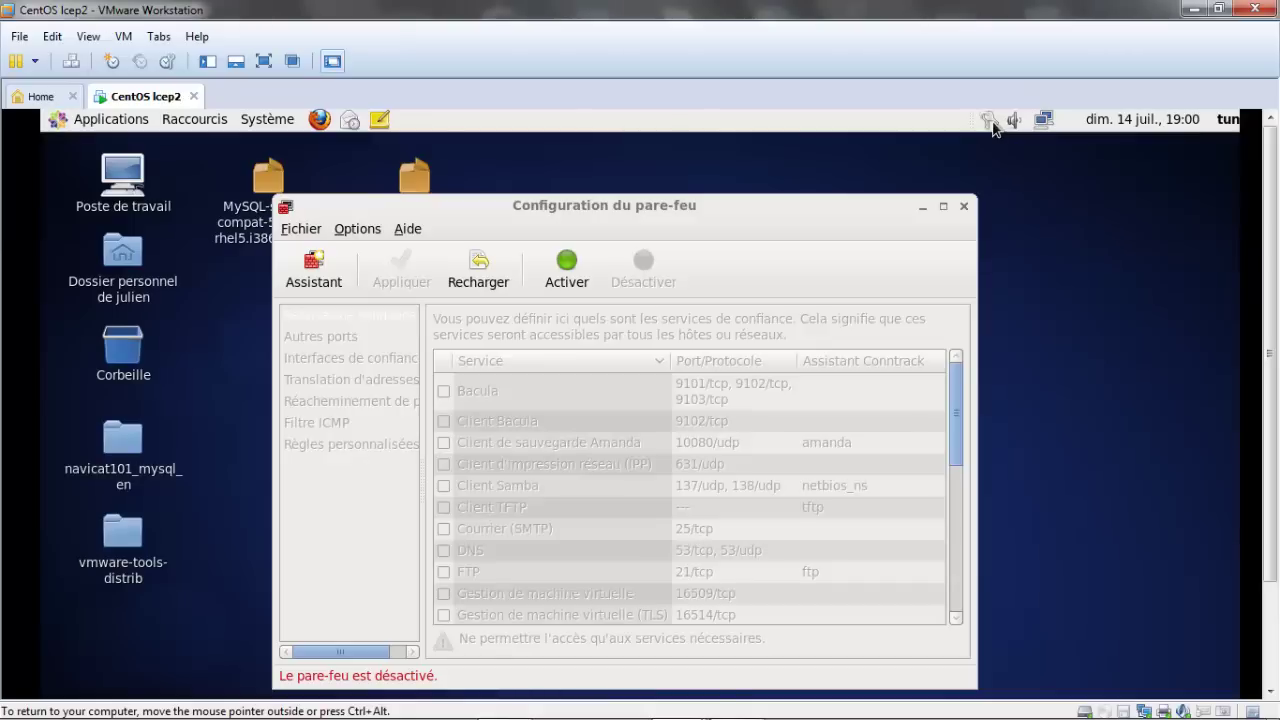
pyautogui.rightClick(994, 126)
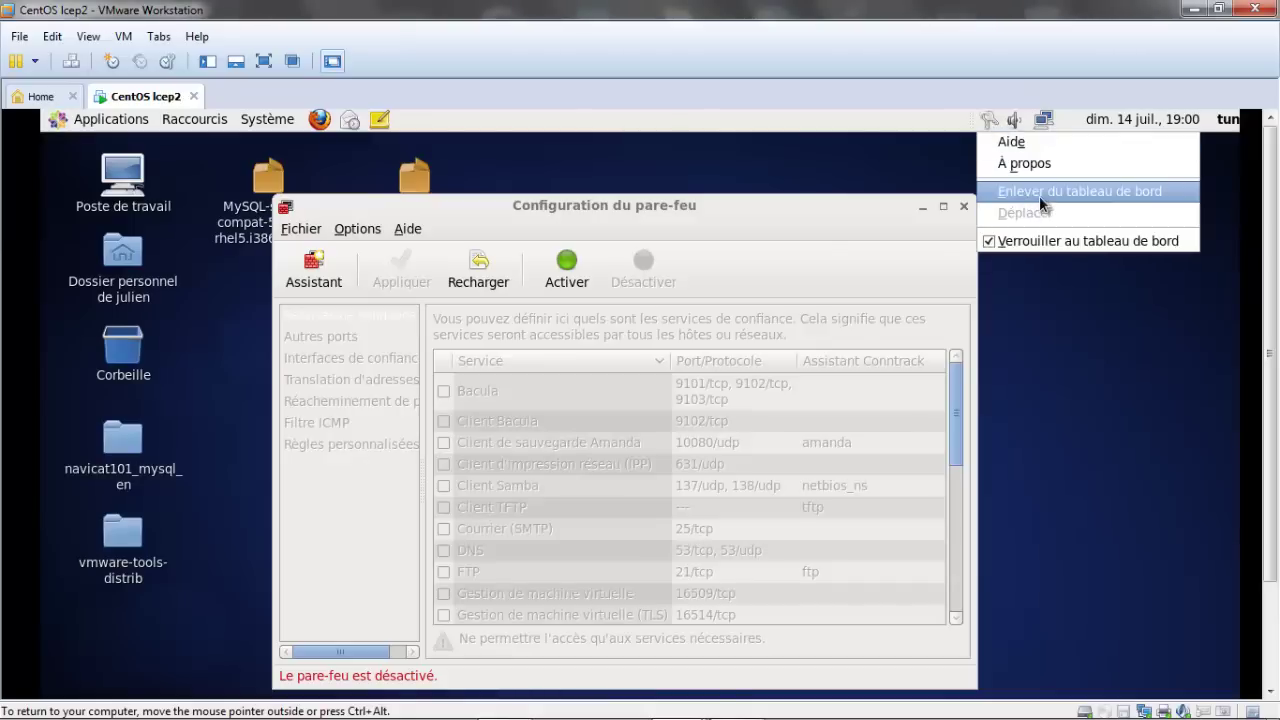
pyautogui.click(1039, 196)
pyautogui.rightClick(1035, 125)
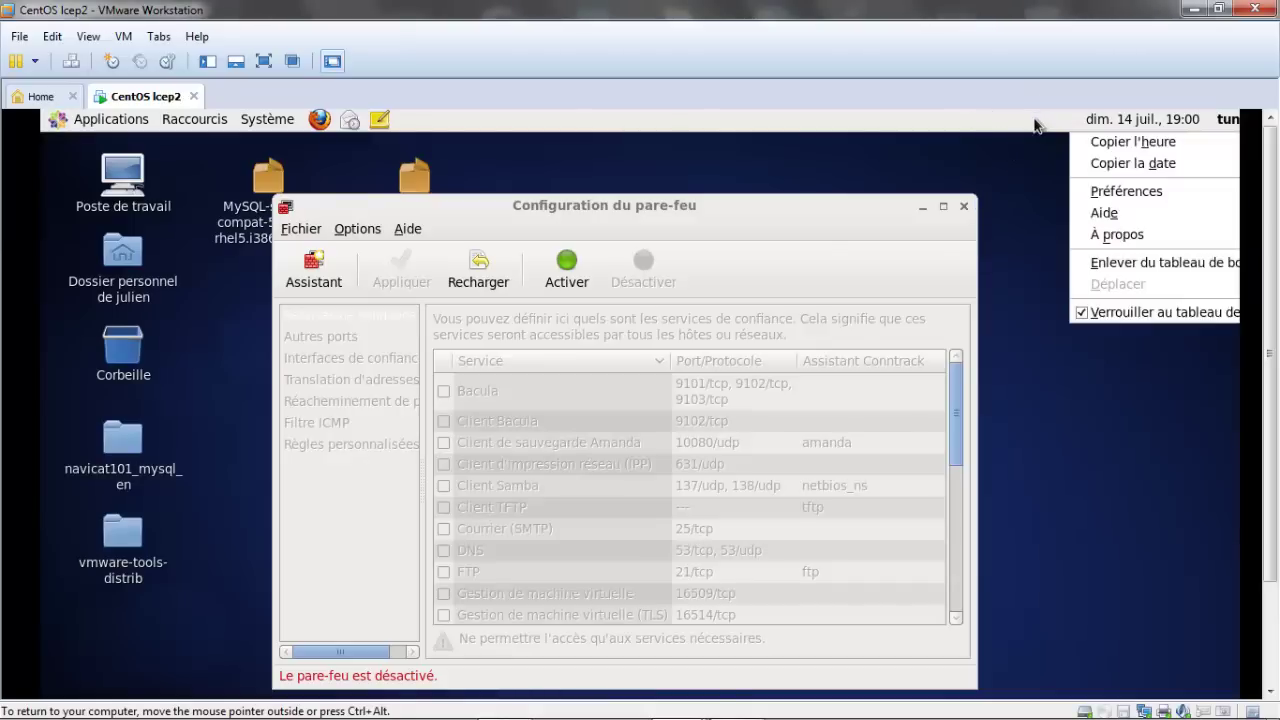
pyautogui.click(1132, 263)
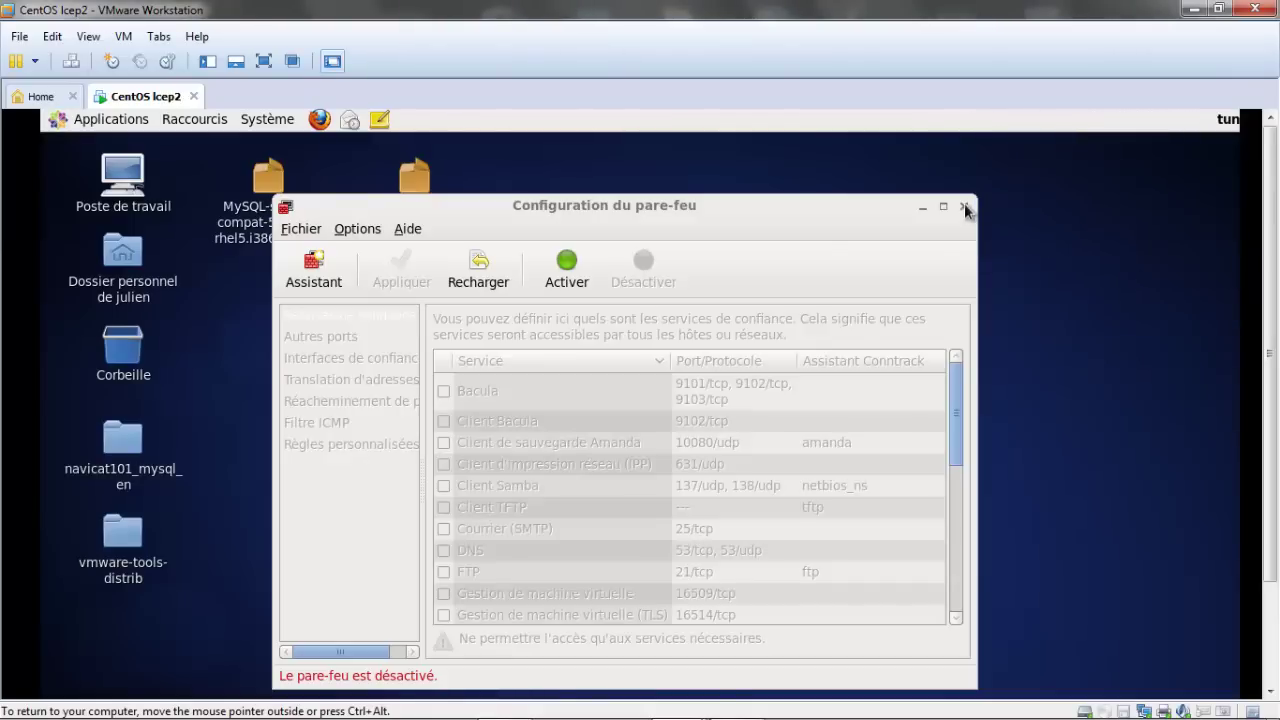
# Step: Close the panel's menu unchanged and drag the firewall window to the bottom-right corner
pyautogui.rightClick(1072, 130)
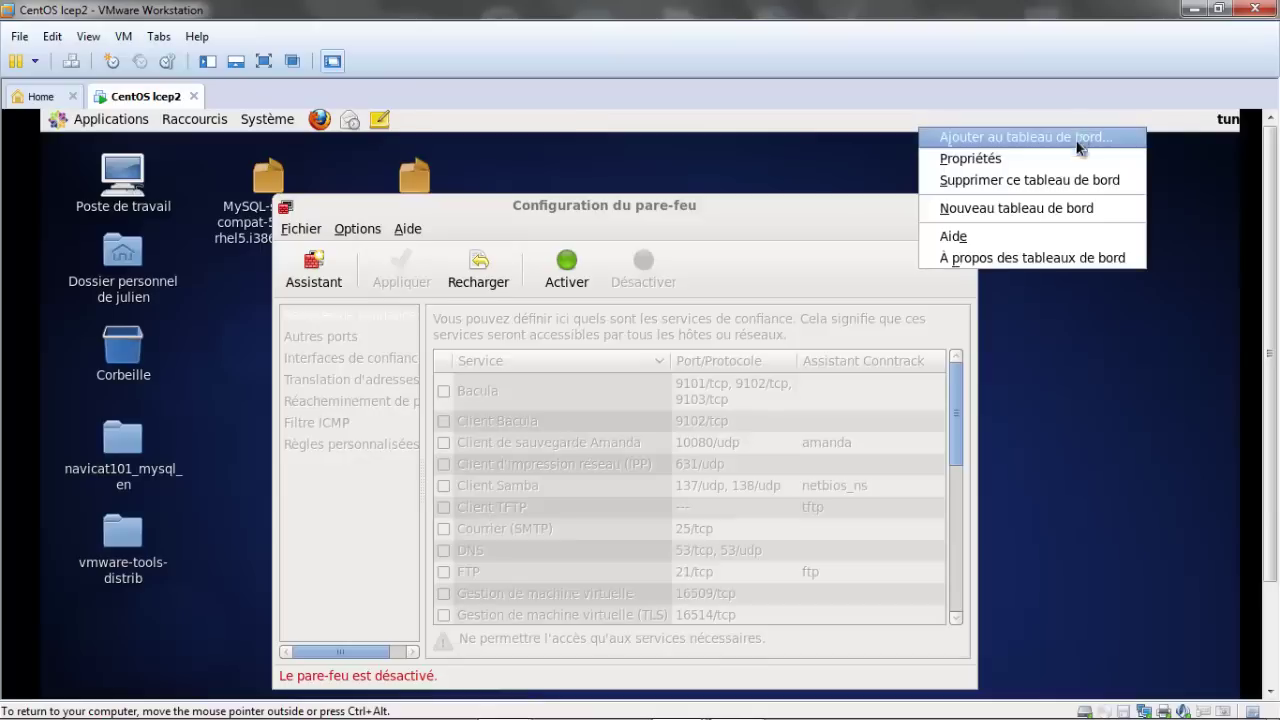
pyautogui.click(1017, 208)
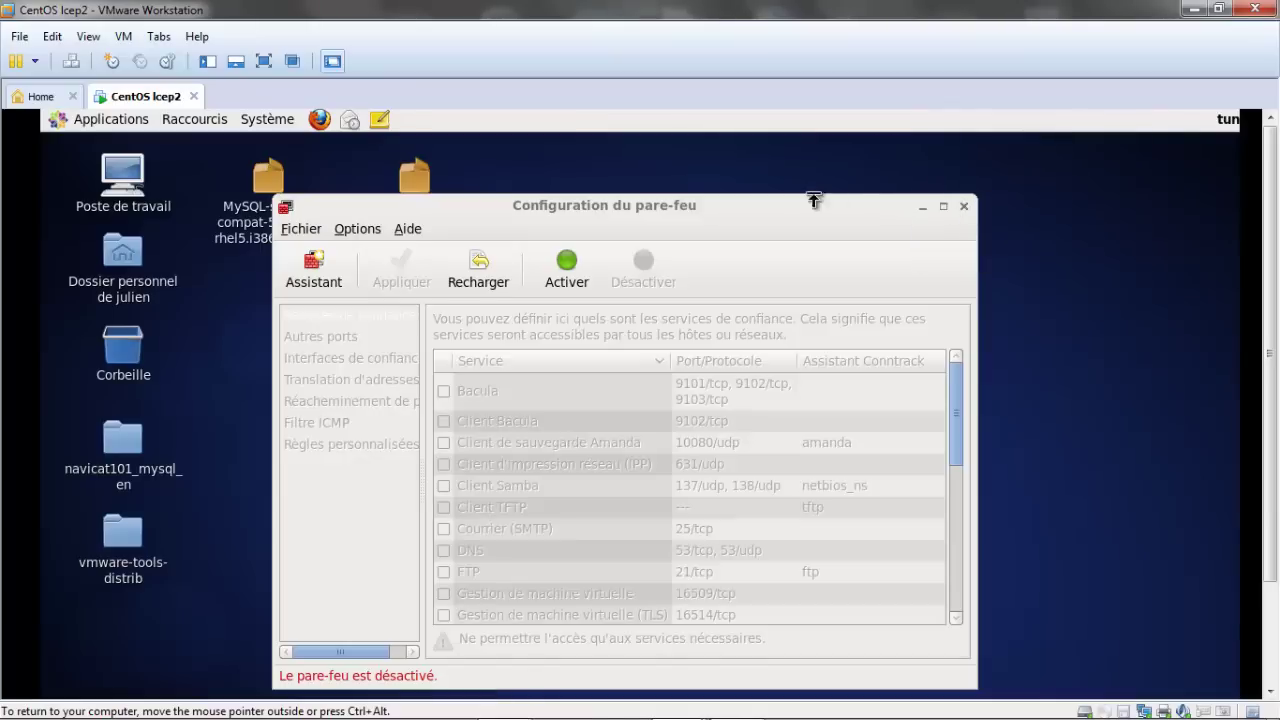
pyautogui.moveTo(814, 201); pyautogui.dragTo(1099, 630)
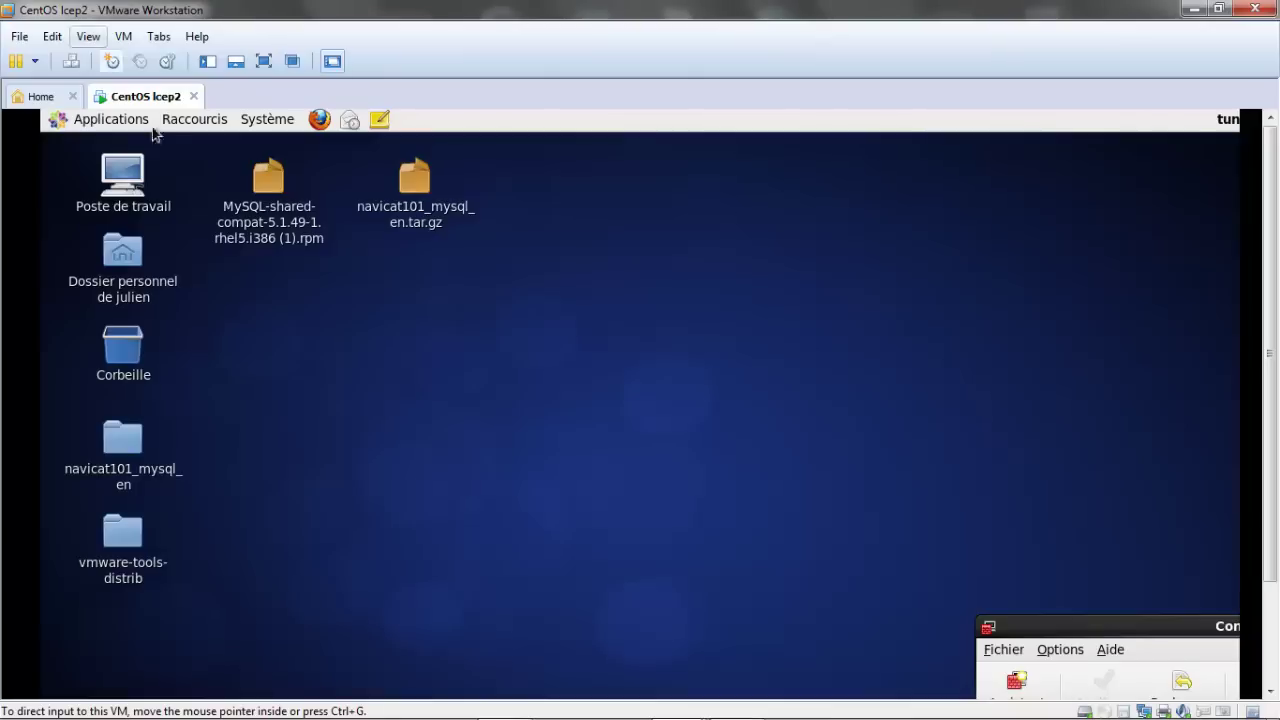
# Step: Open a terminal from the desktop and switch to root with su and the root password
pyautogui.rightClick(387, 405)
pyautogui.click(486, 486)
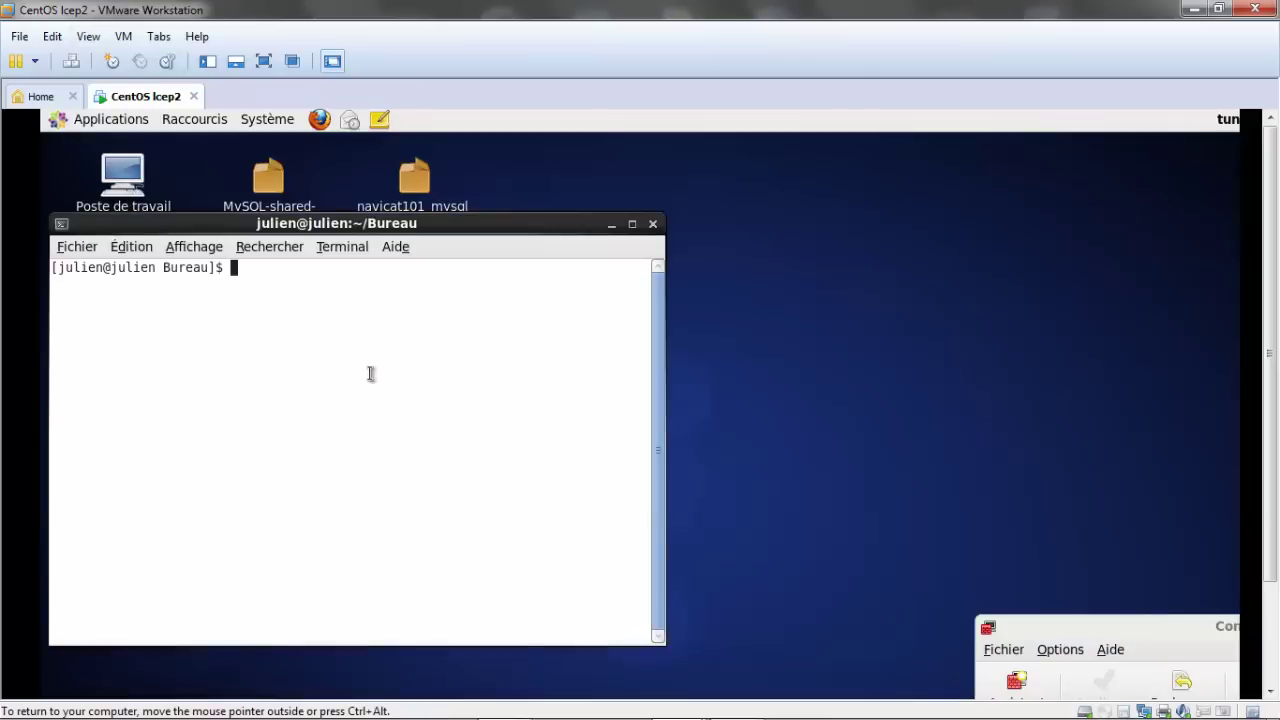
pyautogui.write('su')
pyautogui.press('Return')
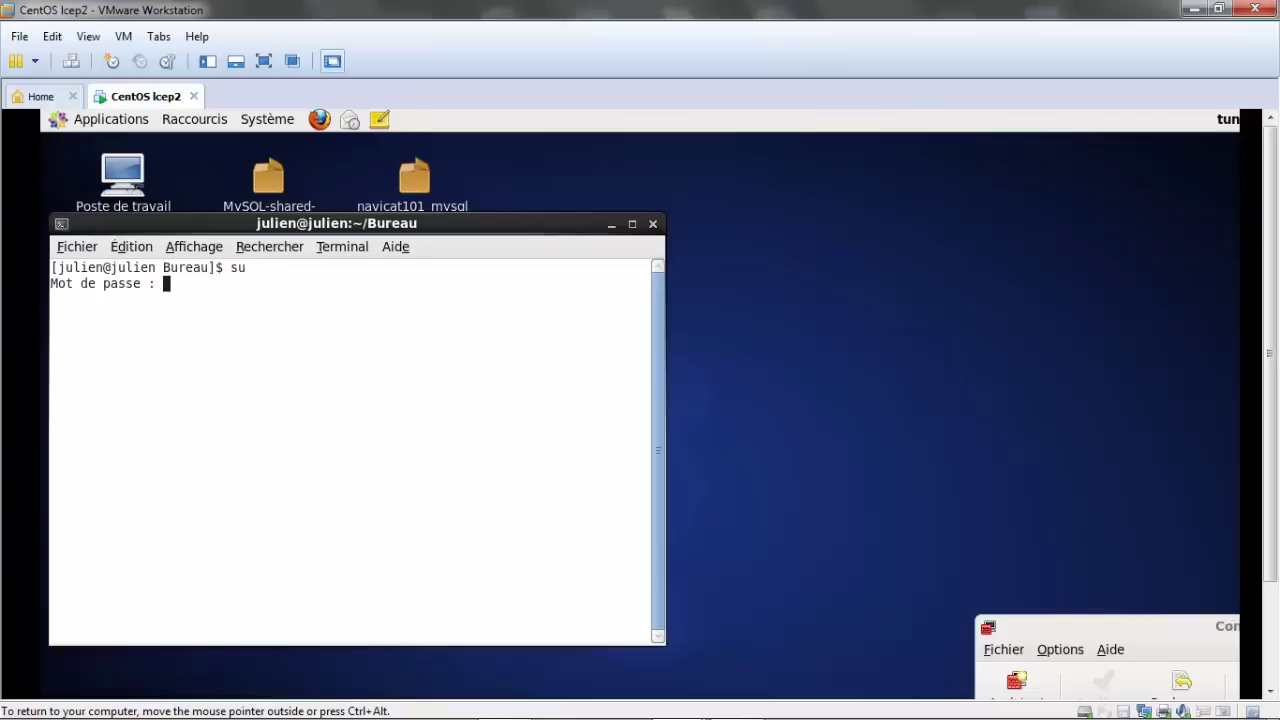
pyautogui.press('Return')
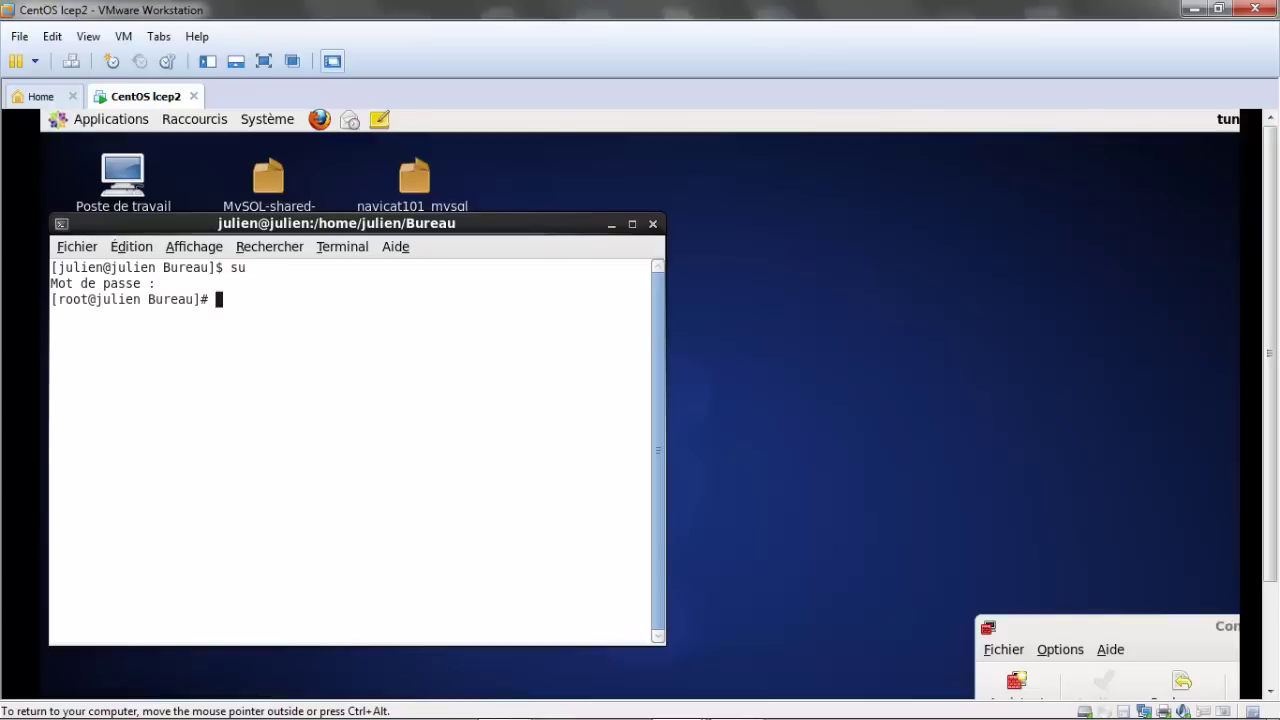
# Step: Run 'service iptables stop' and make the terminal fill the VM screen
pyautogui.write('ip')
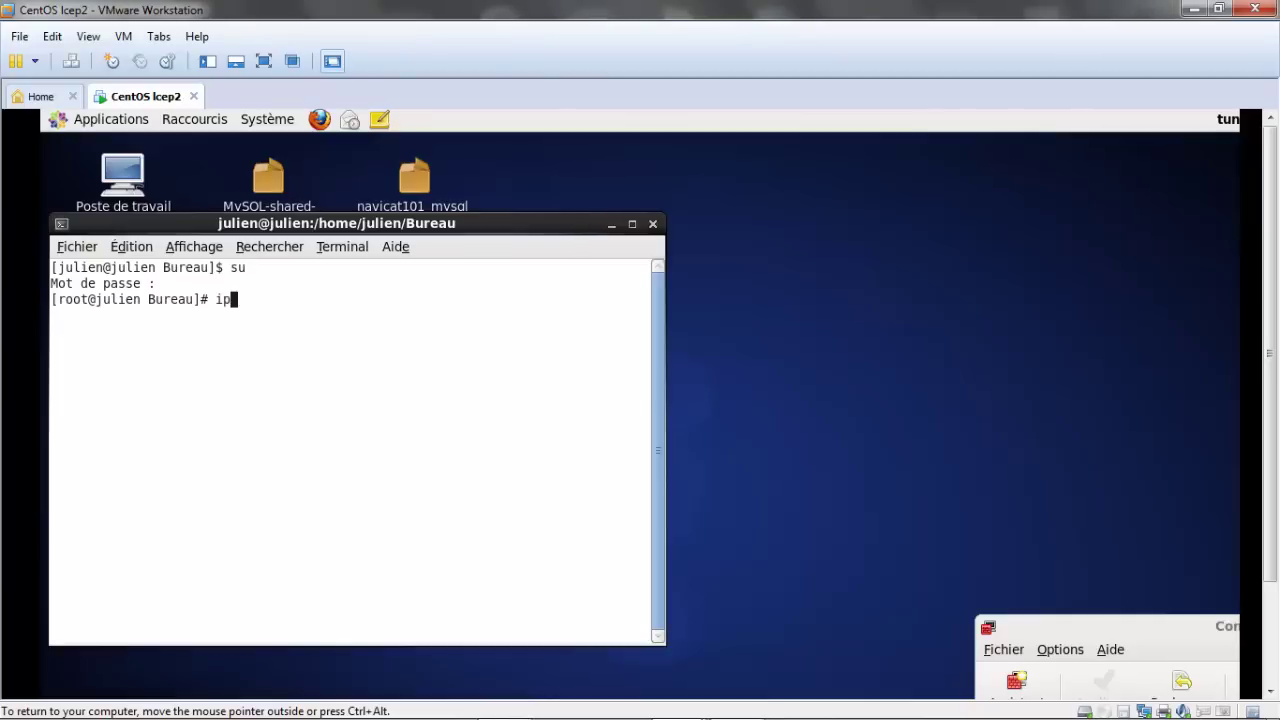
pyautogui.press('BackSpace')
pyautogui.press('BackSpace')
pyautogui.write('service ipt')
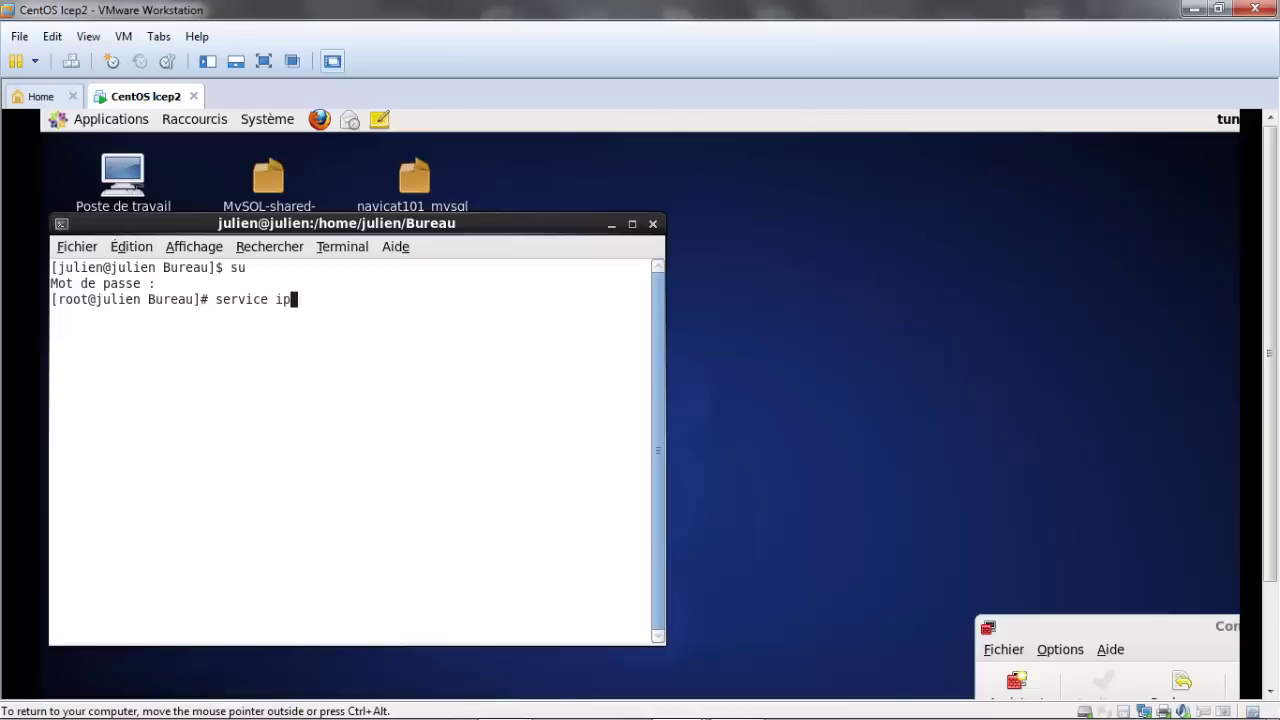
pyautogui.write('ables stop')
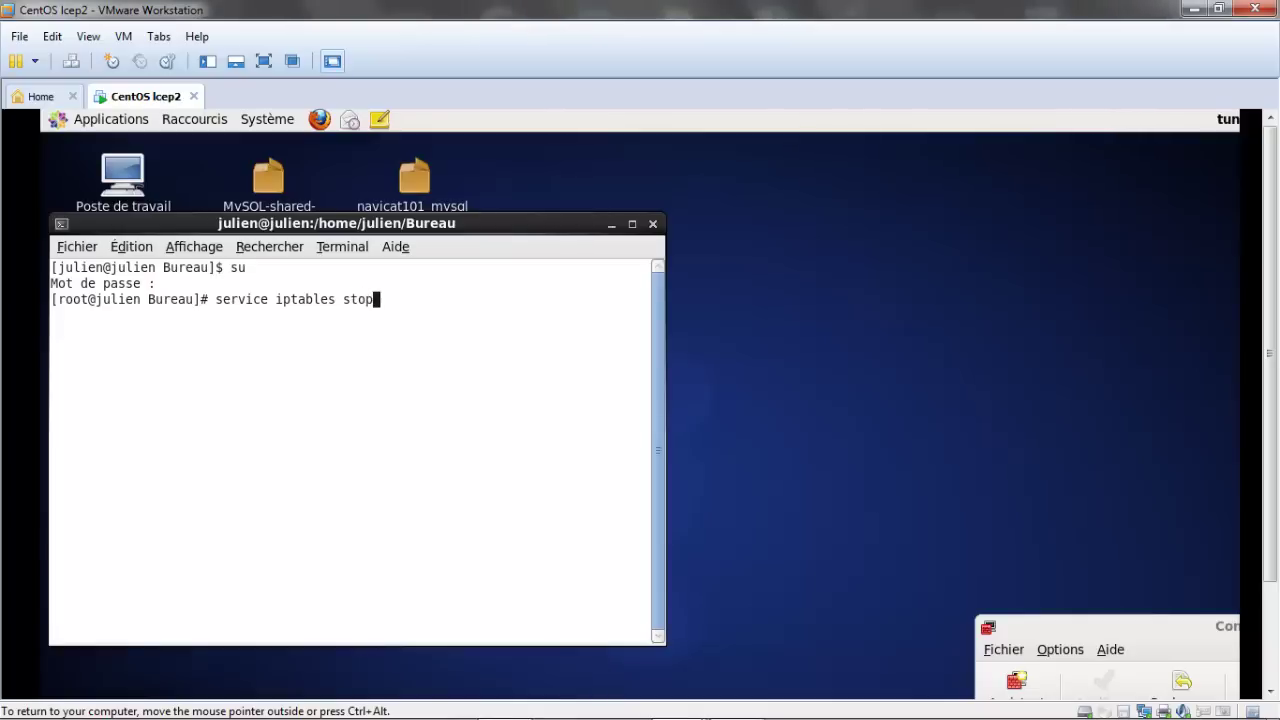
pyautogui.press('Return')
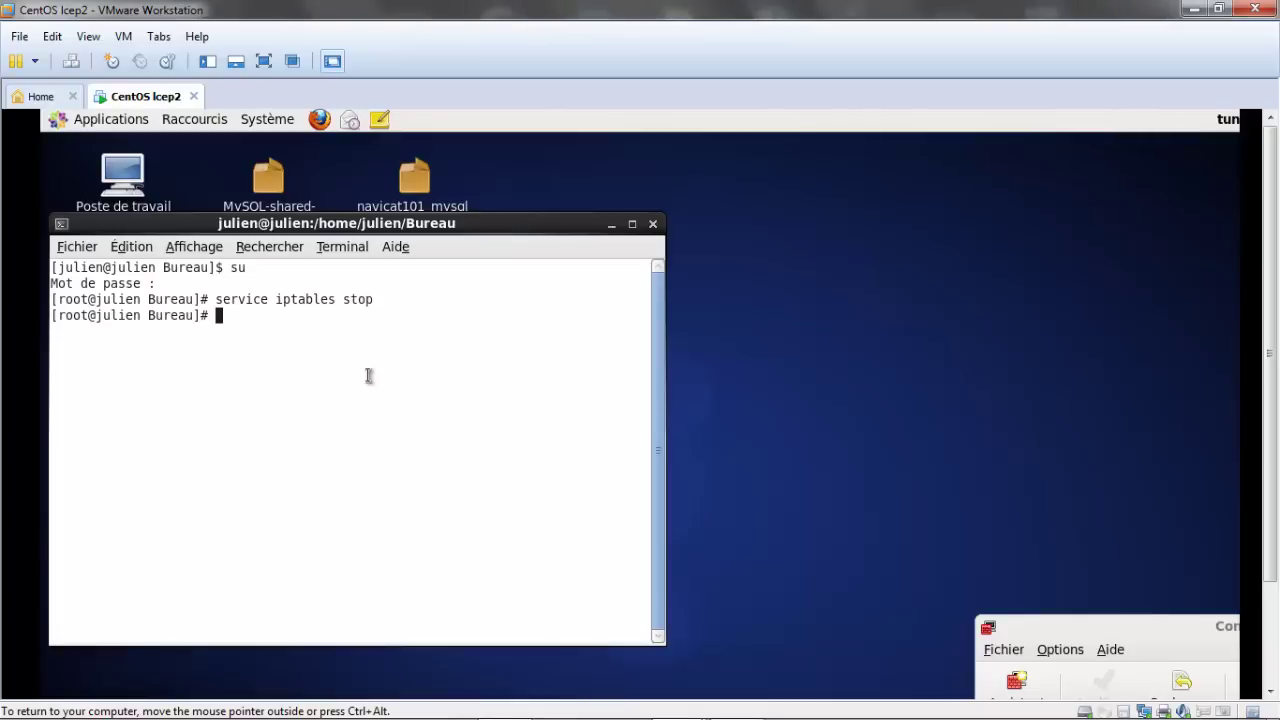
pyautogui.click(655, 226)
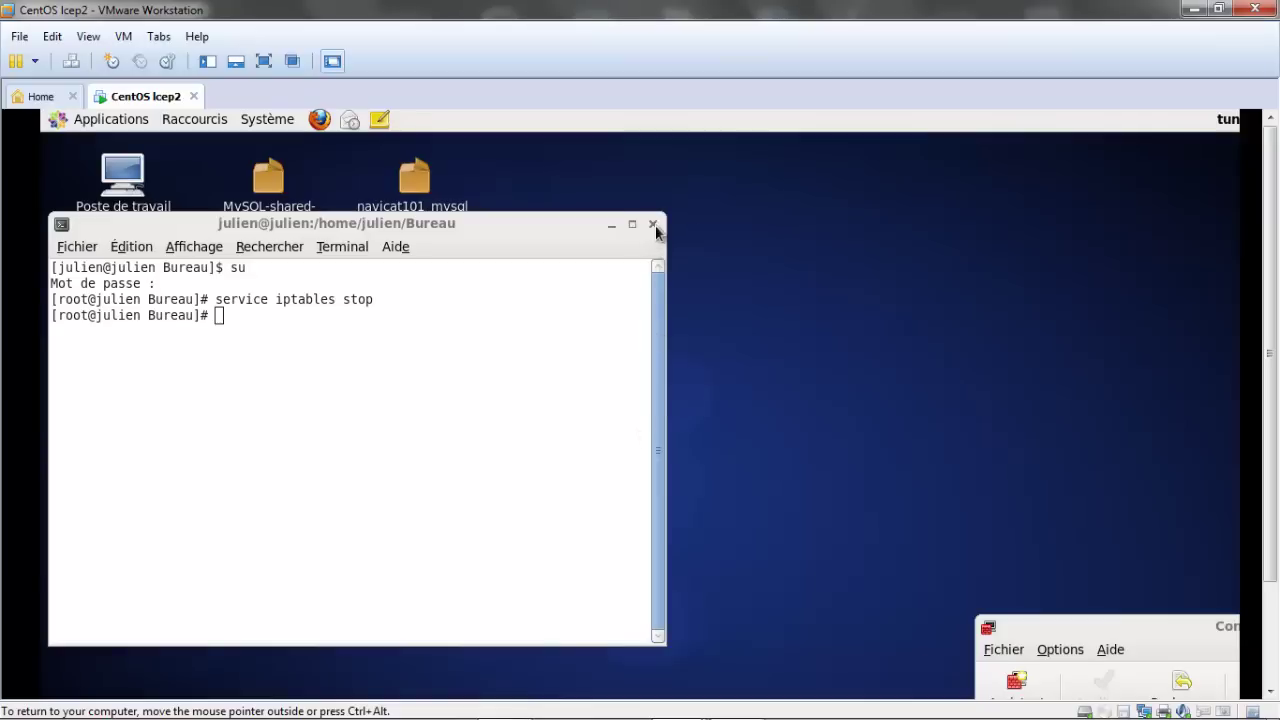
pyautogui.click(586, 234)
pyautogui.moveTo(540, 231); pyautogui.dragTo(766, 259)
pyautogui.click(857, 251)
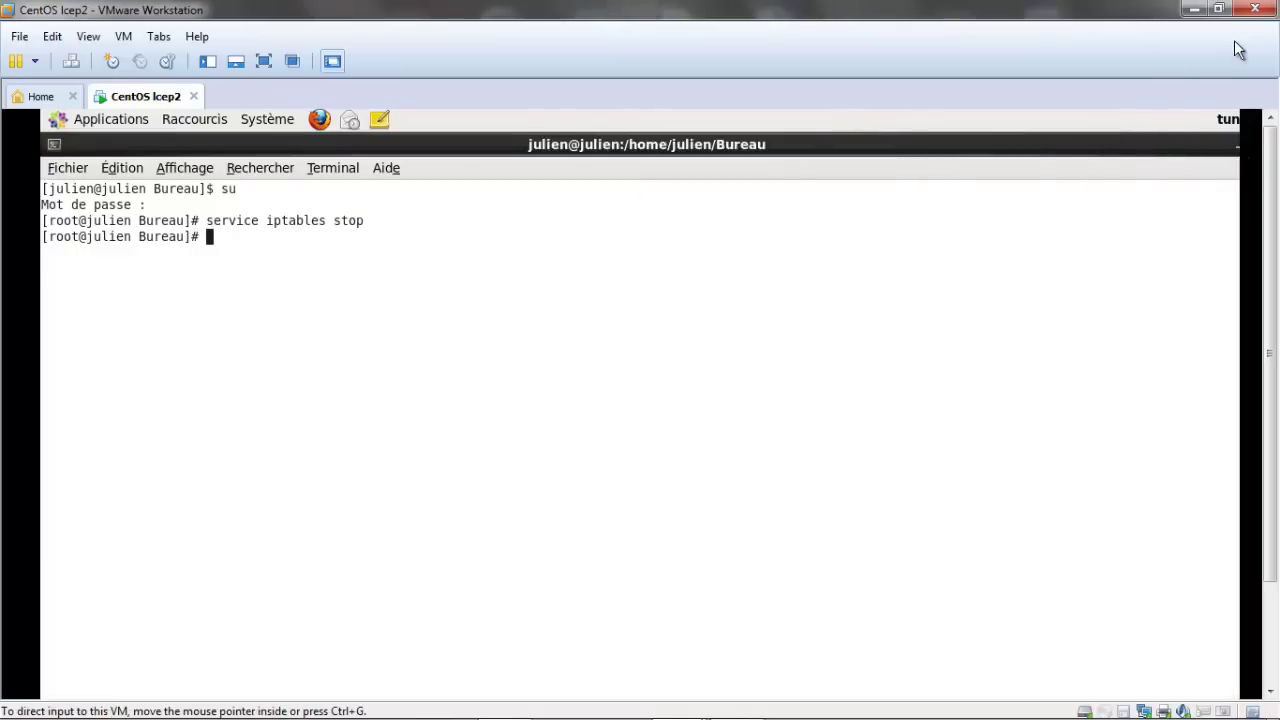
# Step: In full screen, close the terminal and firewall window from the taskbar, then exit full screen
pyautogui.click(264, 61)
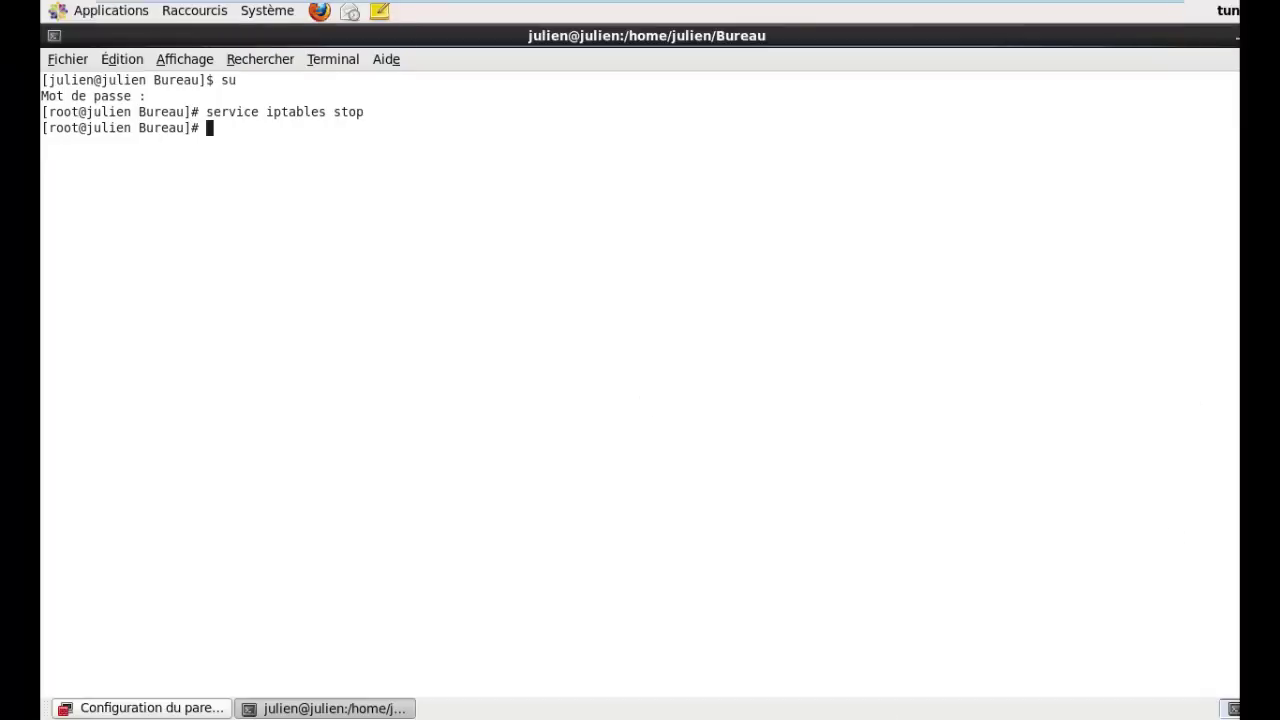
pyautogui.rightClick(360, 700)
pyautogui.click(363, 688)
pyautogui.click(729, 455)
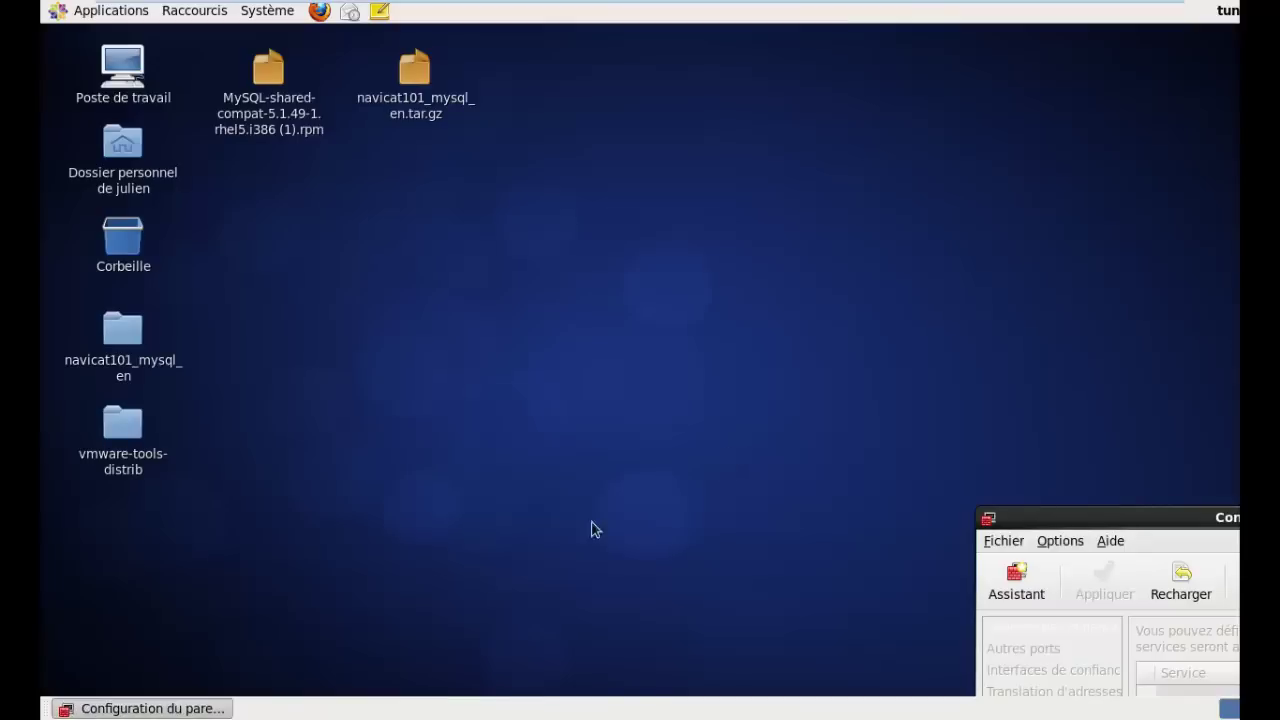
pyautogui.rightClick(181, 703)
pyautogui.click(188, 684)
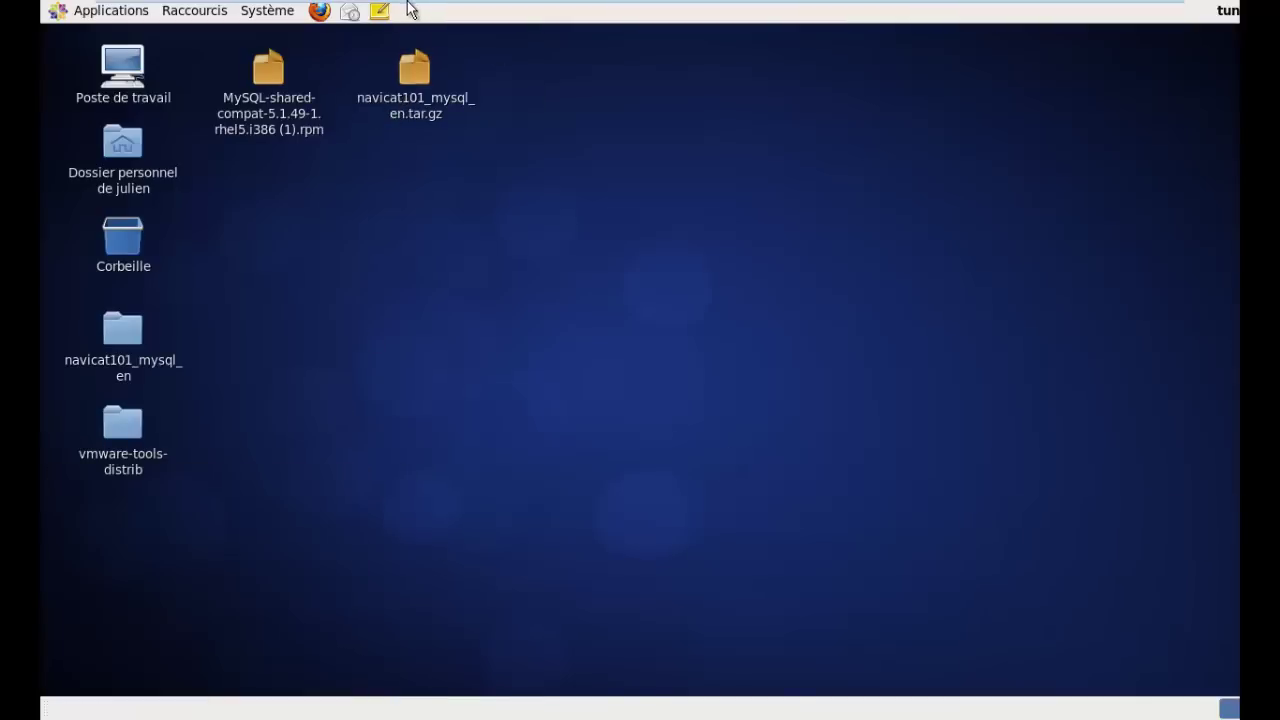
pyautogui.moveTo(401, 7)
pyautogui.click(606, 40)
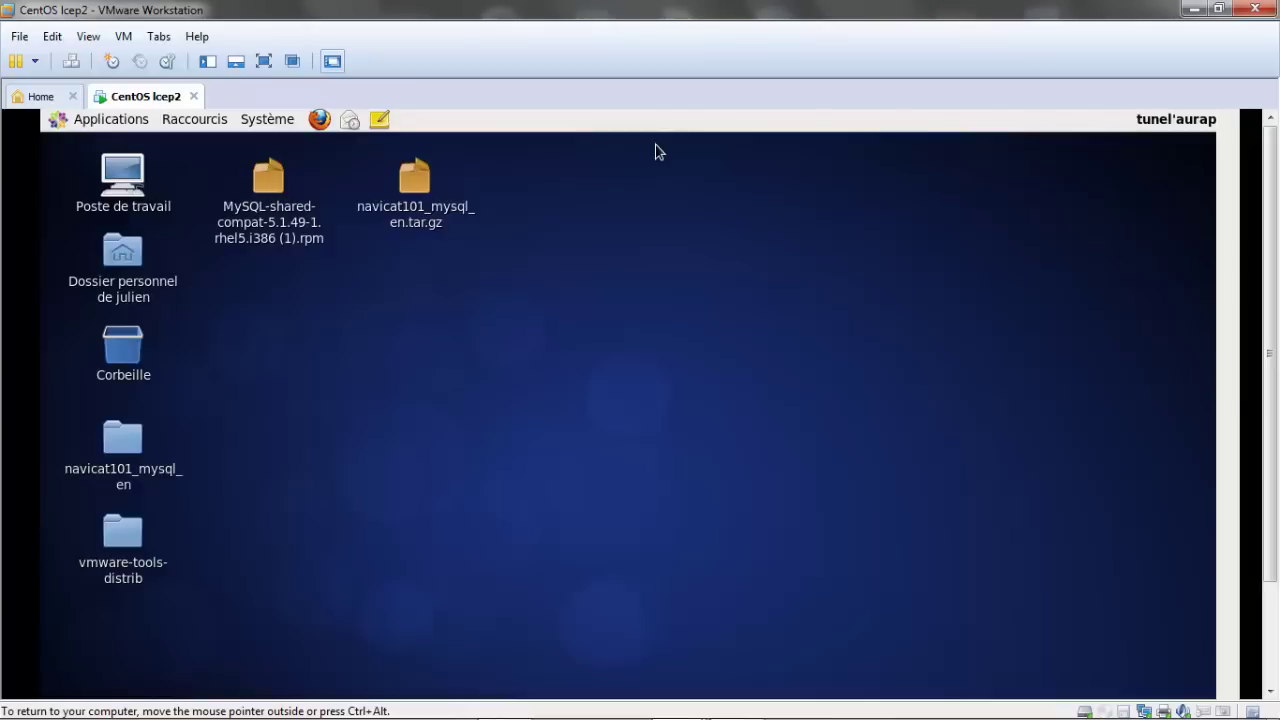
# Step: Launch the start_navicat script from the navicat101_mysql_en folder and close the folder
pyautogui.doubleClick(145, 453)
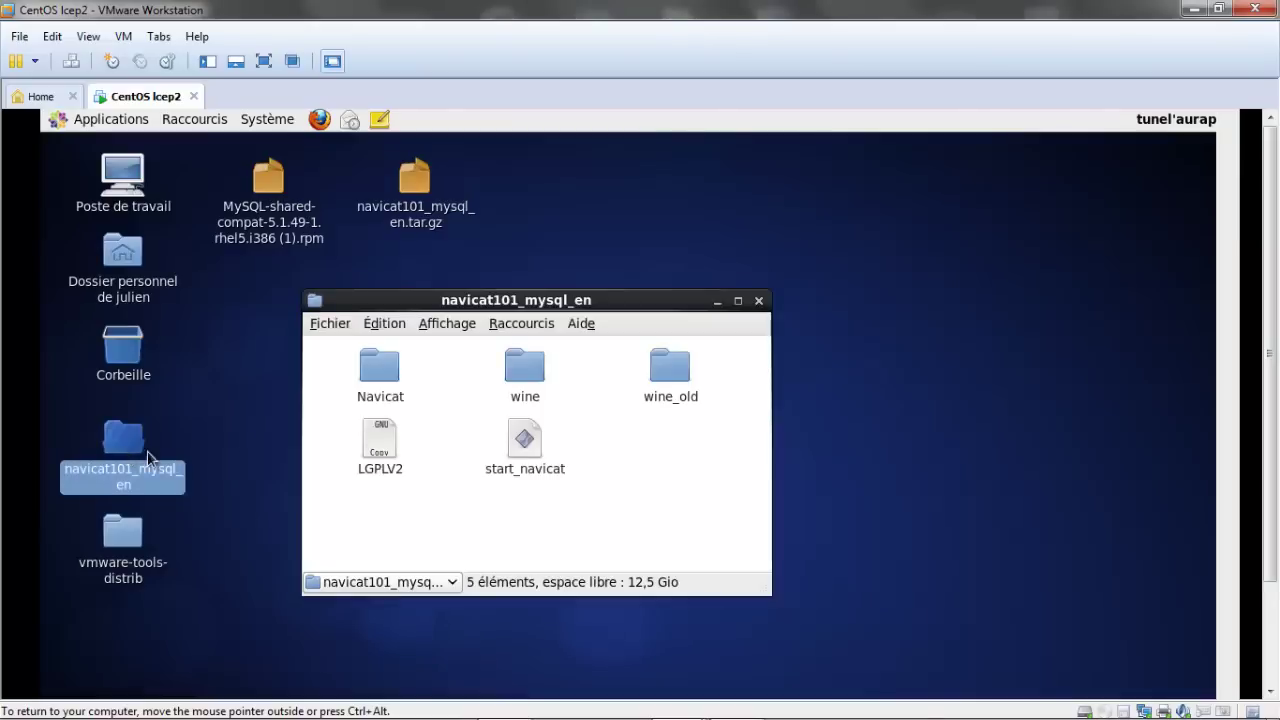
pyautogui.doubleClick(524, 440)
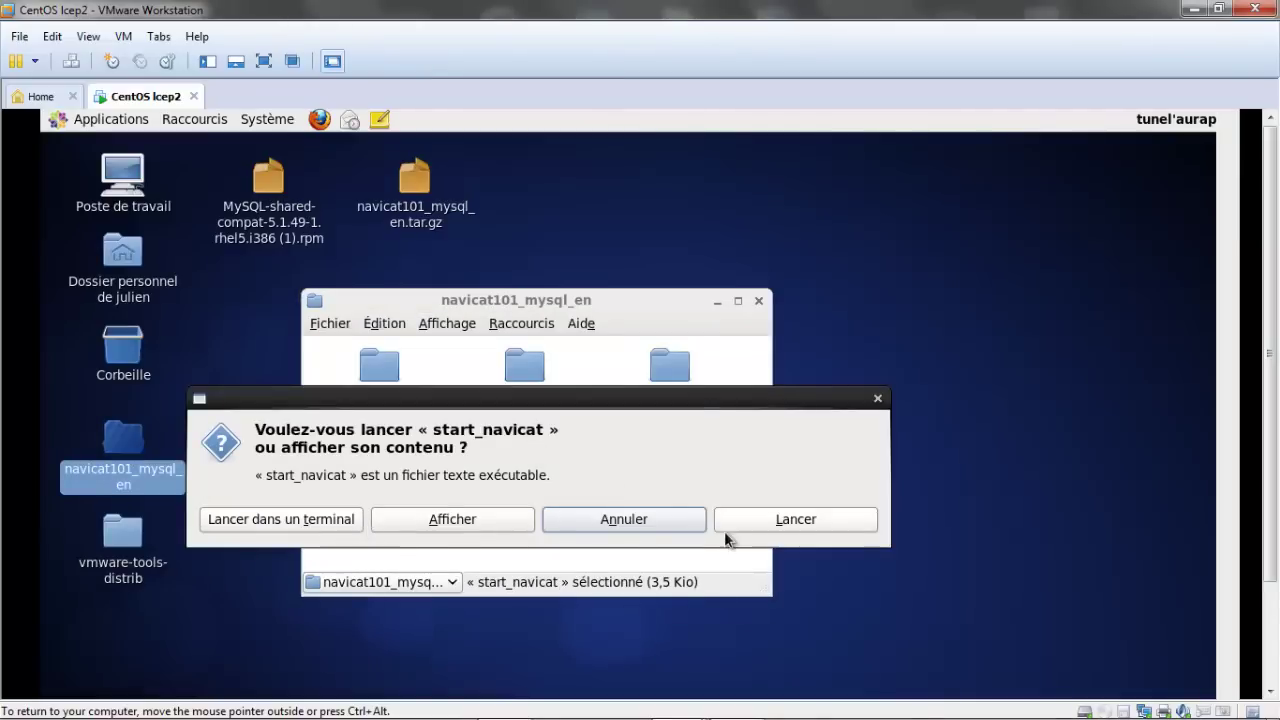
pyautogui.click(794, 519)
pyautogui.click(759, 300)
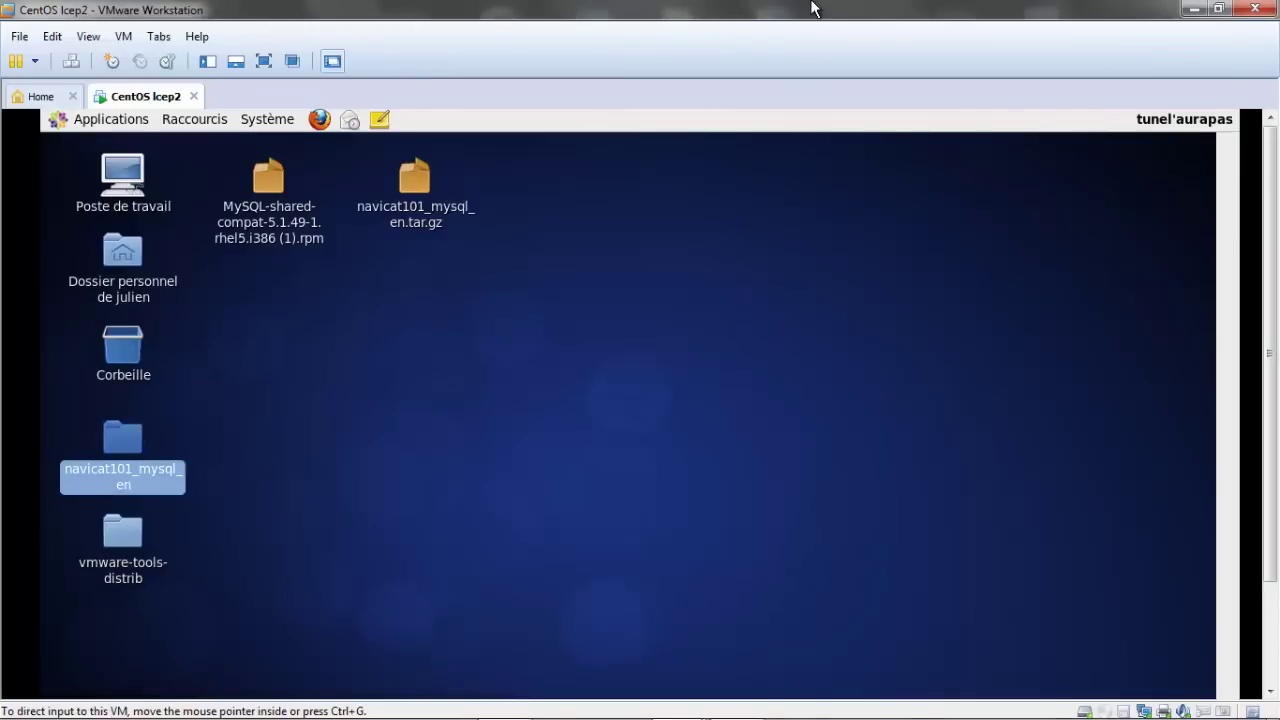
pyautogui.moveTo(812, 5); pyautogui.dragTo(947, 25)
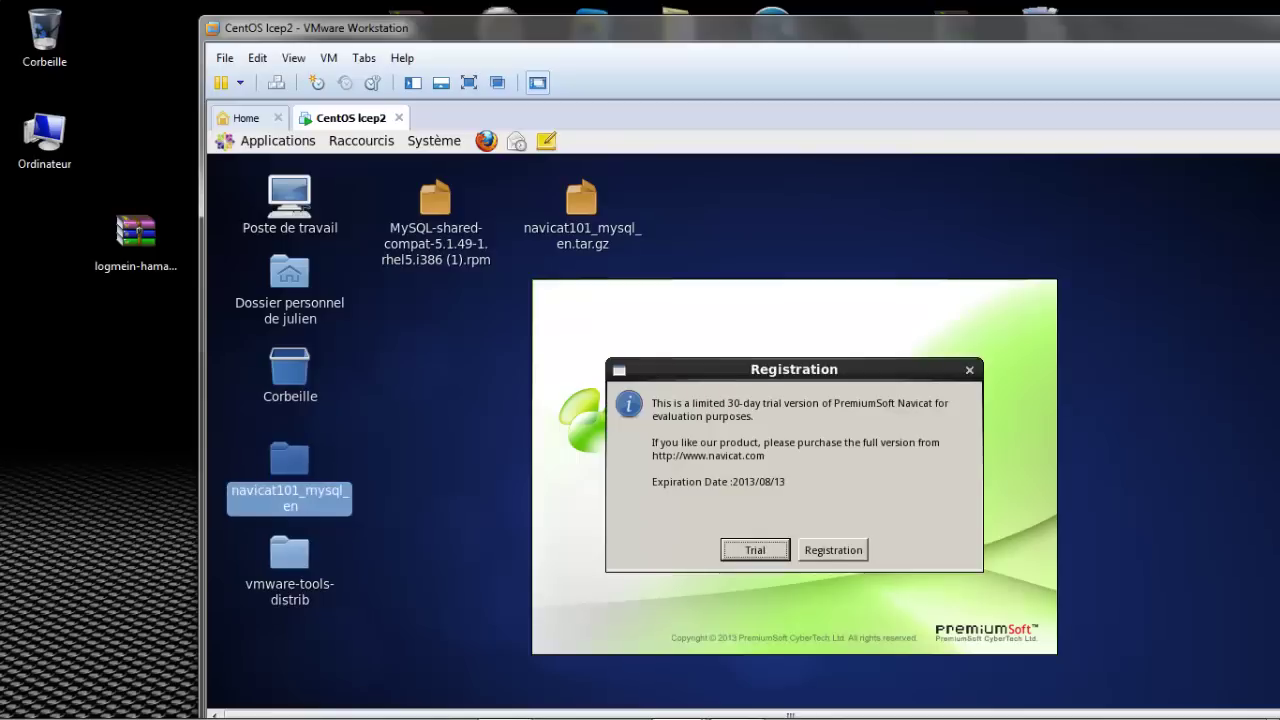
# Step: Skip Navicat registration and open the LCEP2 connection
pyautogui.click(855, 549)
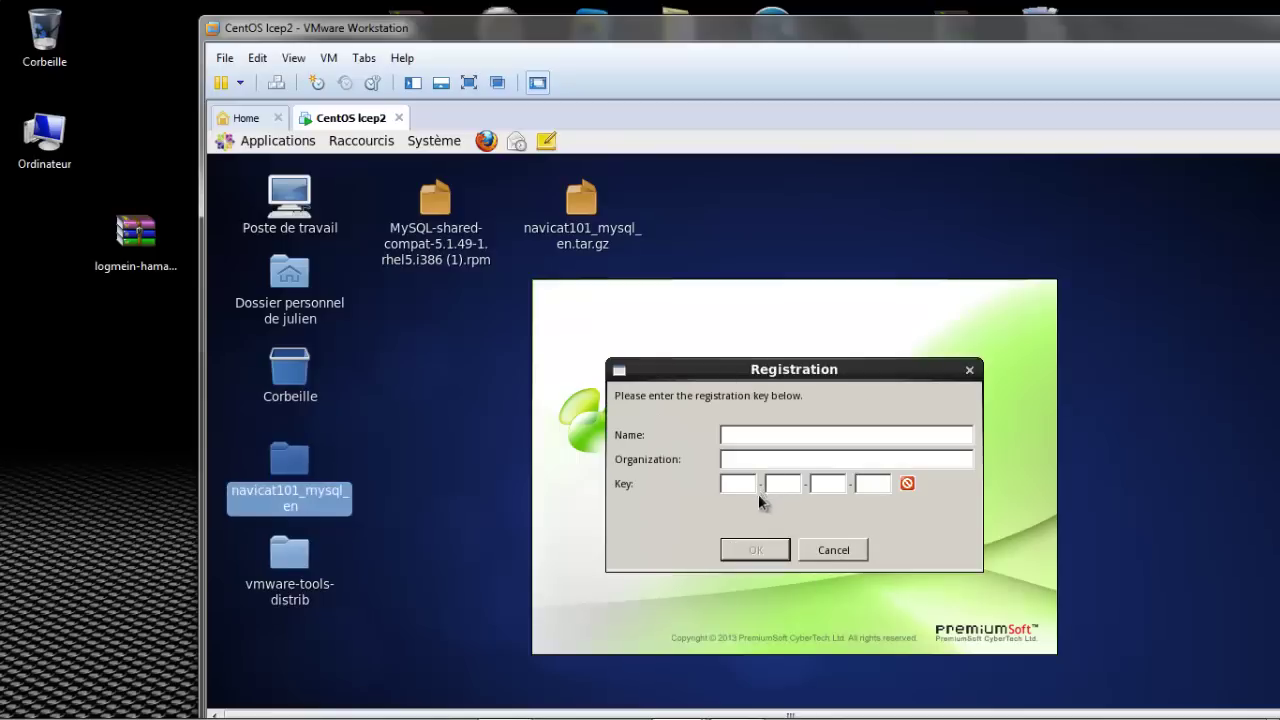
pyautogui.click(833, 550)
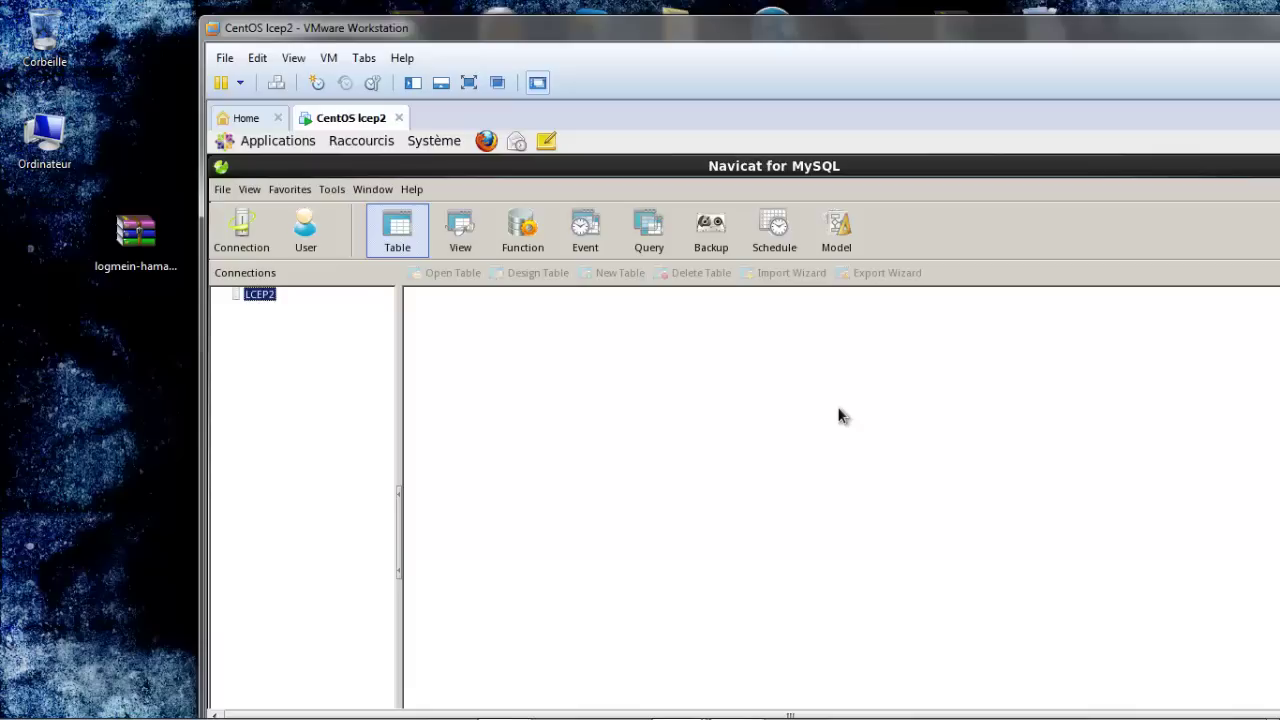
pyautogui.doubleClick(263, 295)
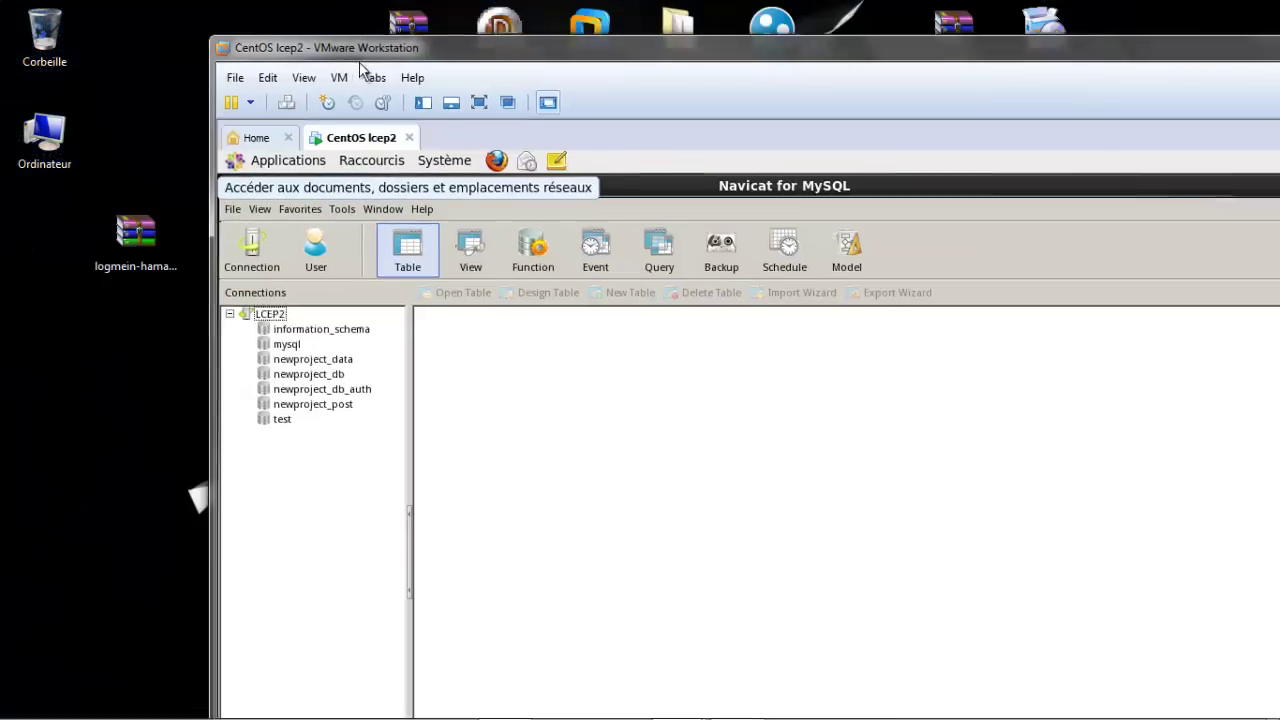
# Step: Open the host's Fixed Database EP2 setup folder and arrange it beside the VM window
pyautogui.doubleClick(150, 30)
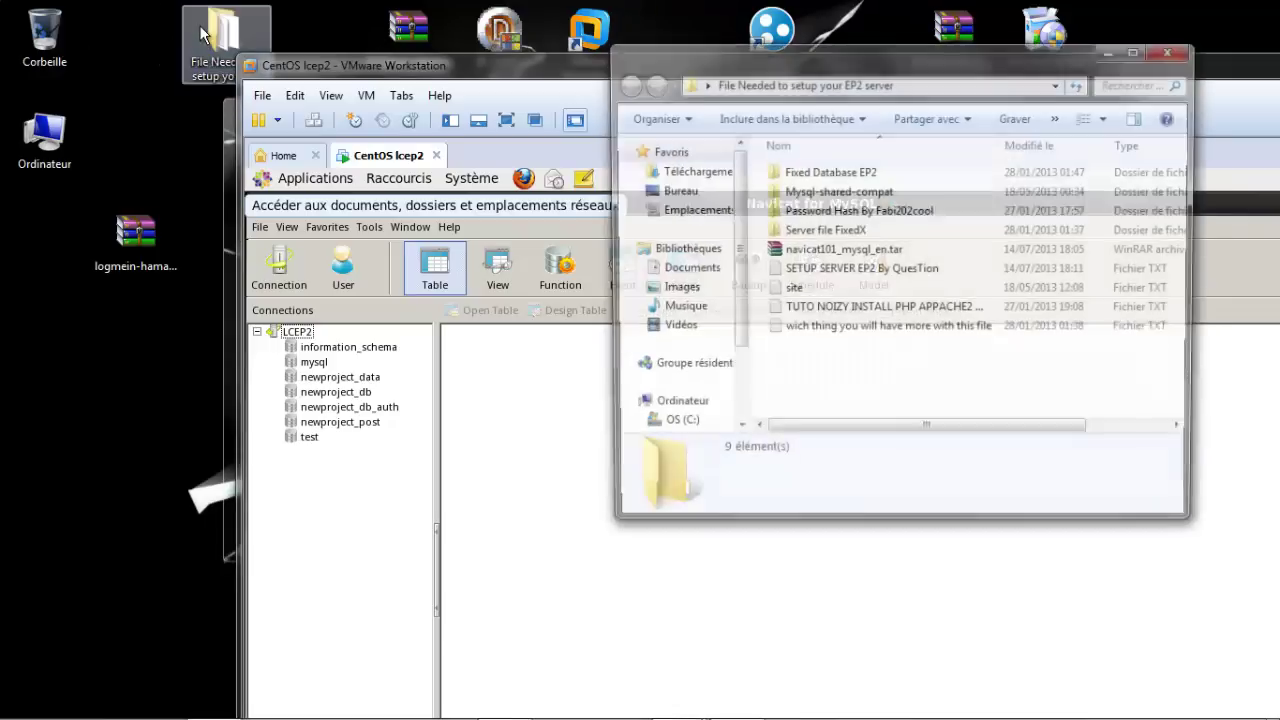
pyautogui.moveTo(755, 45); pyautogui.dragTo(218, 138)
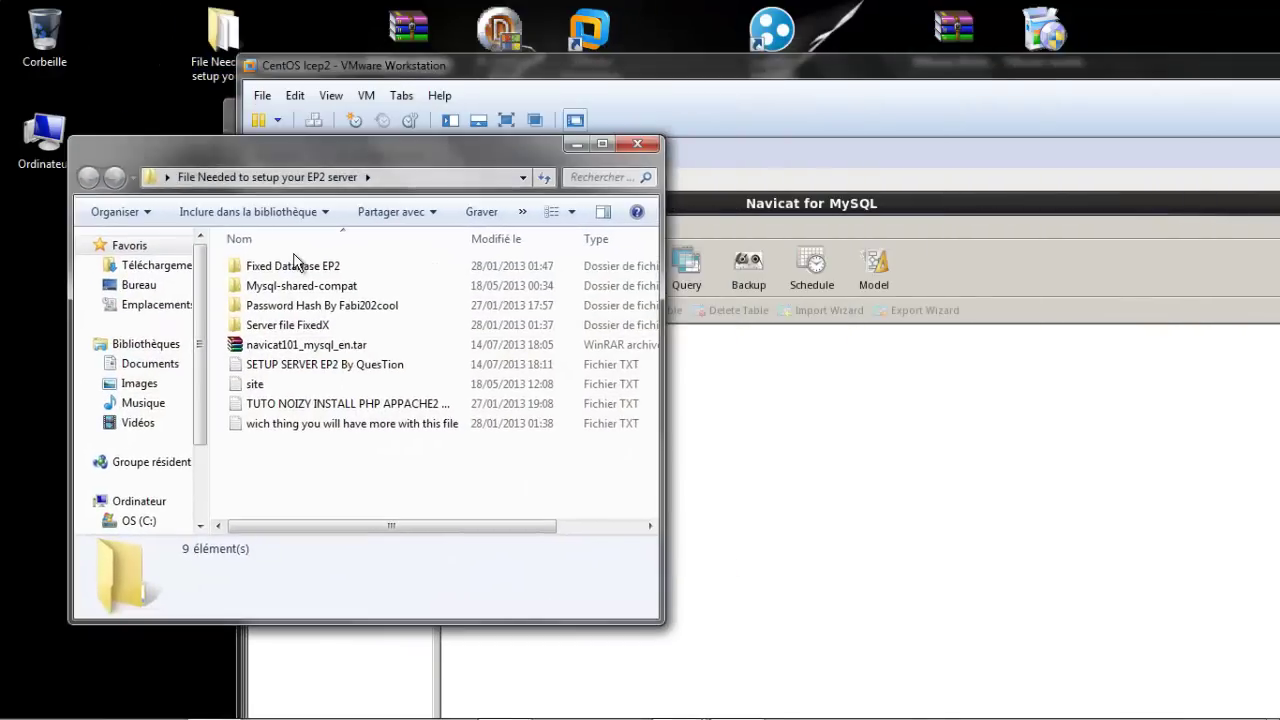
pyautogui.doubleClick(295, 262)
pyautogui.moveTo(375, 161); pyautogui.dragTo(175, 177)
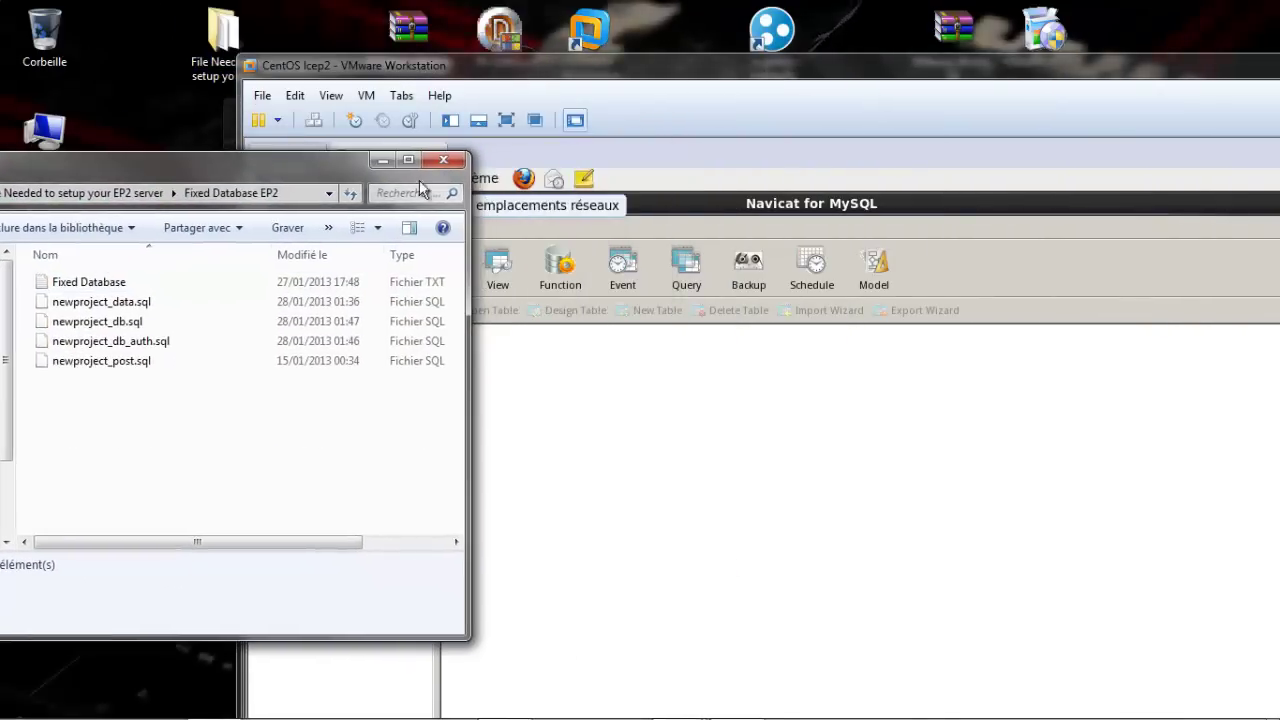
pyautogui.click(593, 70)
pyautogui.moveTo(593, 70); pyautogui.dragTo(617, 34)
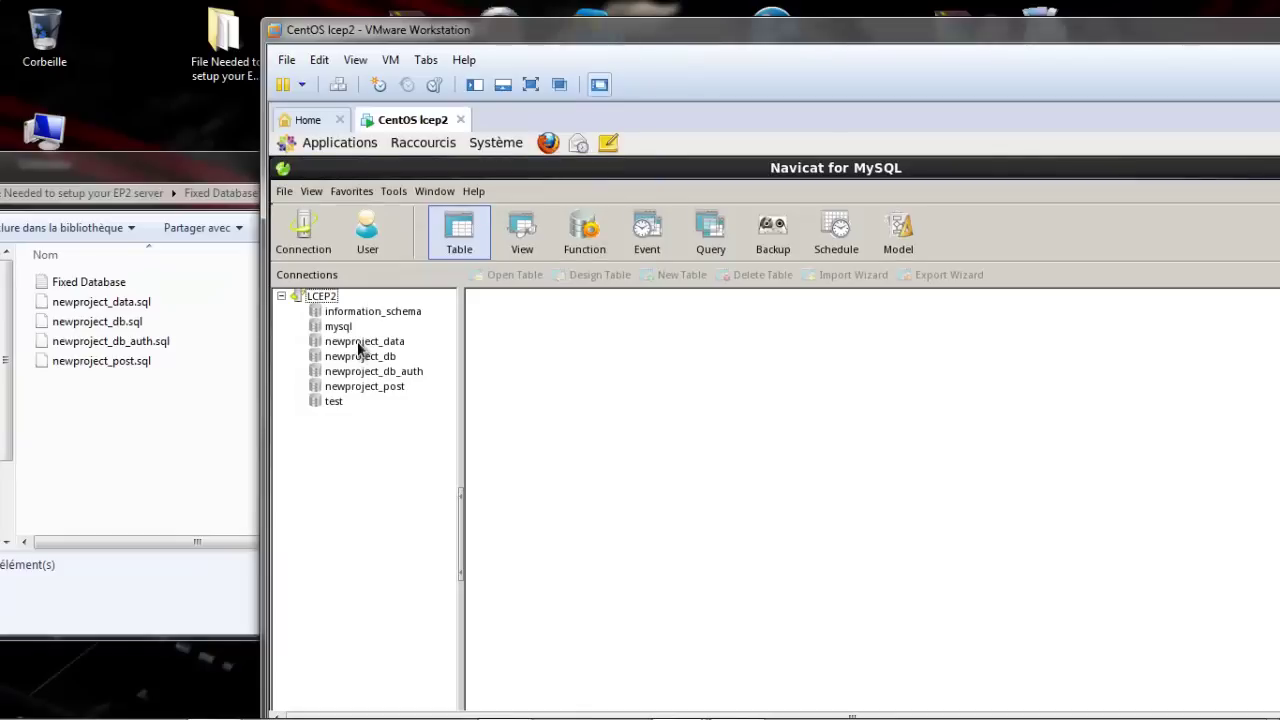
# Step: Expand newproject_data in Navicat and drag newproject_data.sql toward the Navicat window
pyautogui.doubleClick(357, 341)
pyautogui.moveTo(105, 305); pyautogui.dragTo(330, 145)
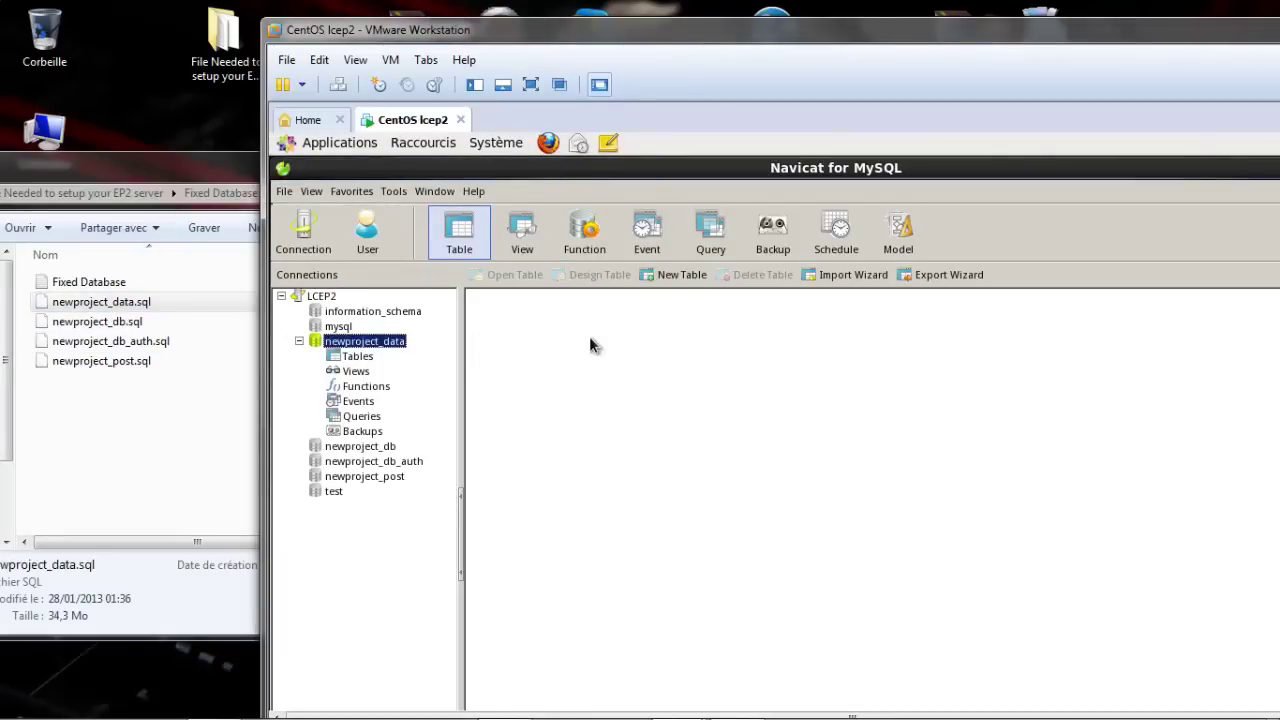
pyautogui.moveTo(634, 42); pyautogui.dragTo(522, 26)
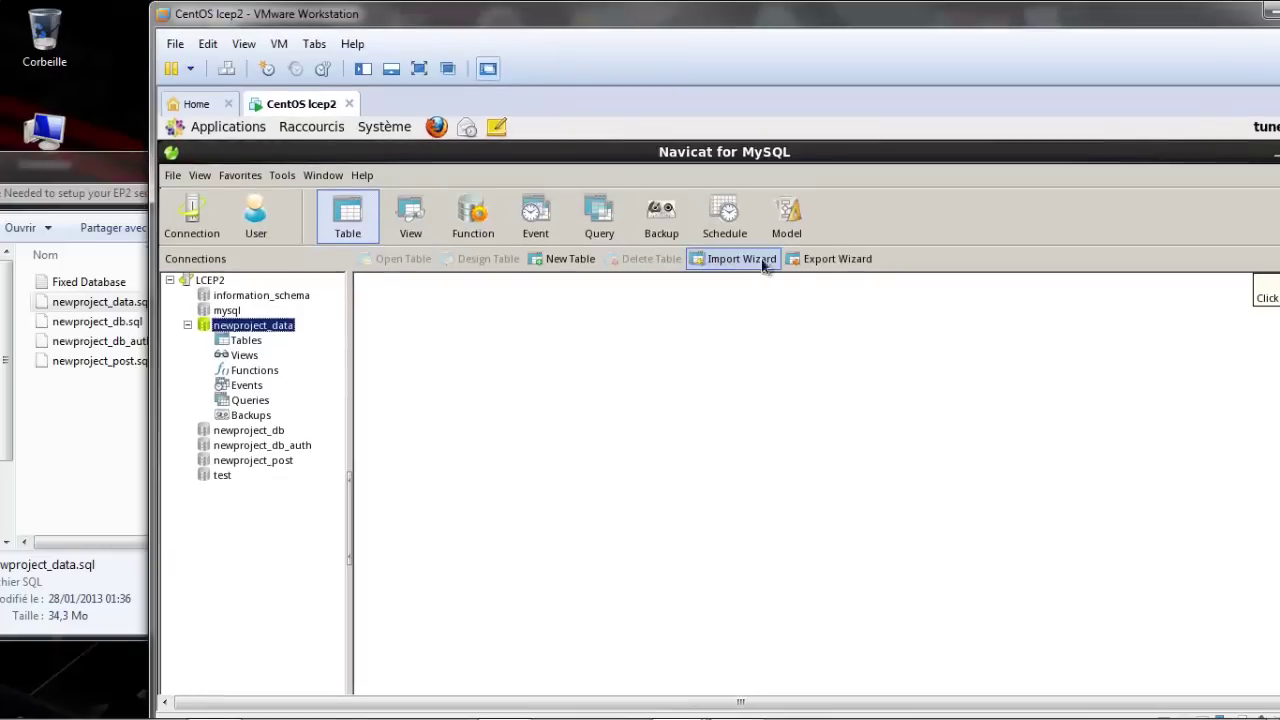
pyautogui.moveTo(582, 155)
pyautogui.mouseDown()
pyautogui.moveTo(582, 349)
pyautogui.moveTo(452, 677)
pyautogui.moveTo(564, 206)
pyautogui.moveTo(612, 136)
pyautogui.moveTo(595, 136)
pyautogui.mouseUp()
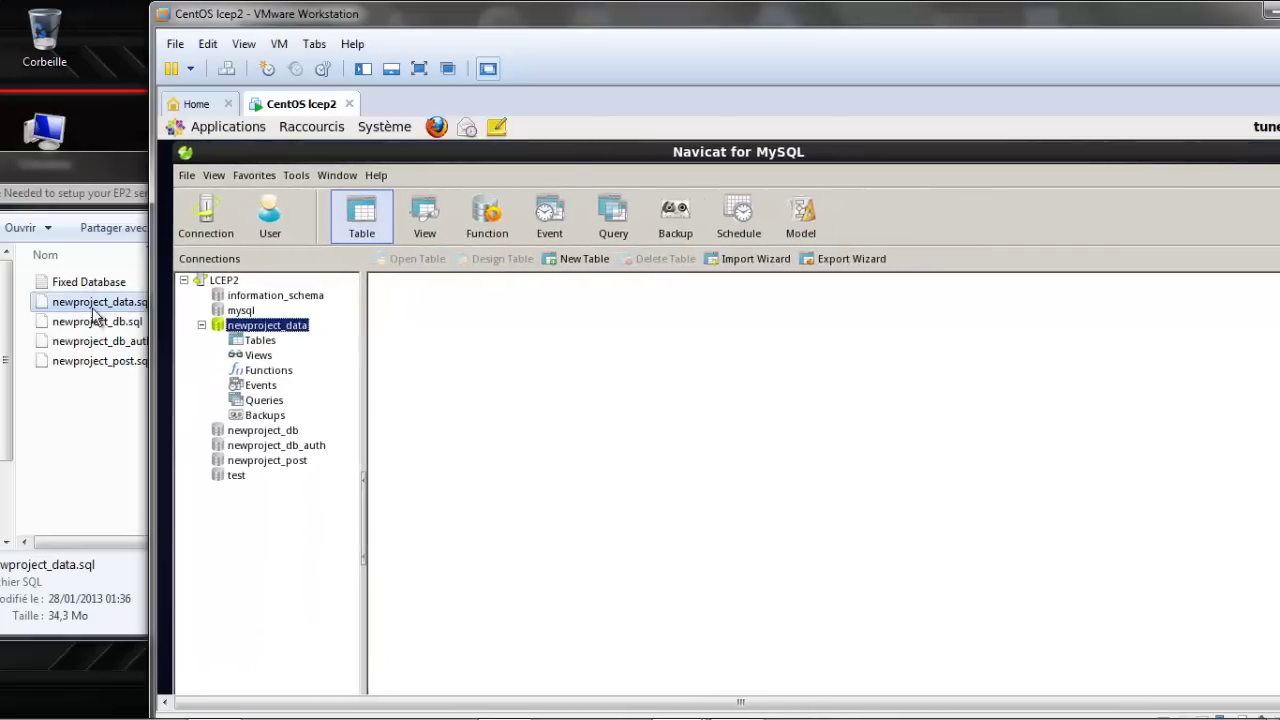
pyautogui.moveTo(93, 312); pyautogui.dragTo(495, 366)
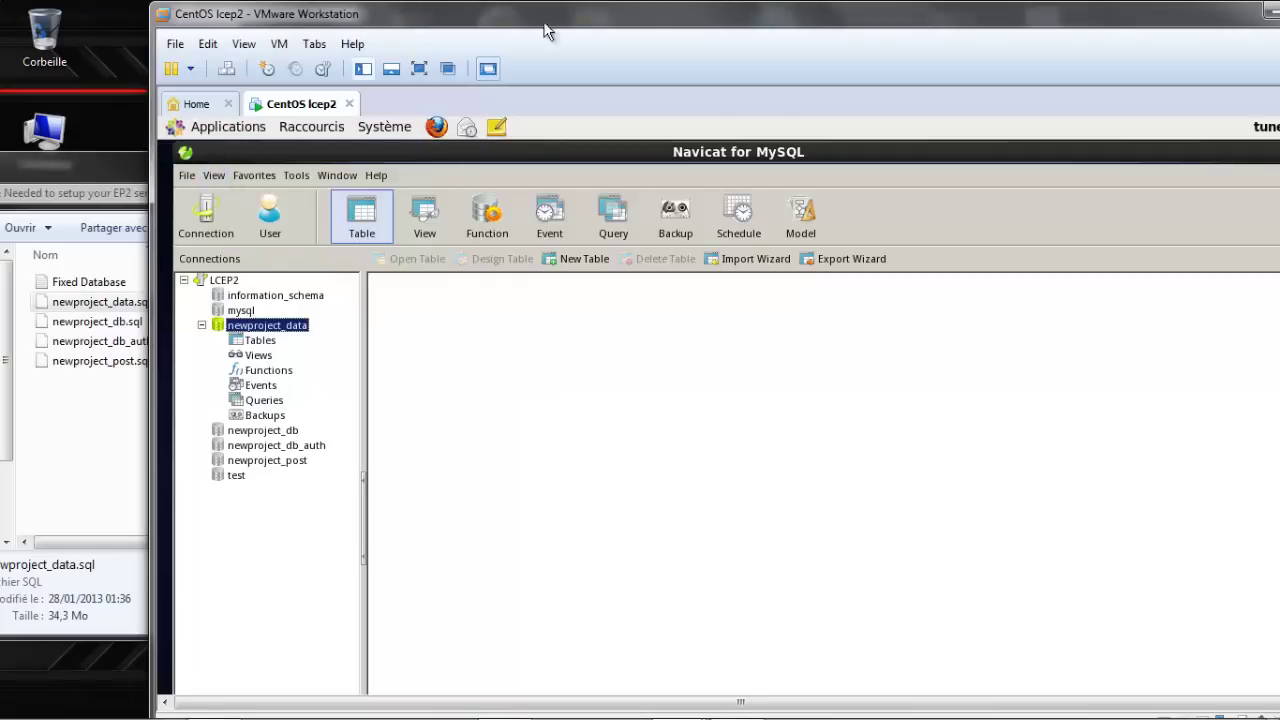
# Step: Maximize the VM, reposition Navicat top-left, then drag newproject_data.sql into the guest again
pyautogui.doubleClick(671, 16)
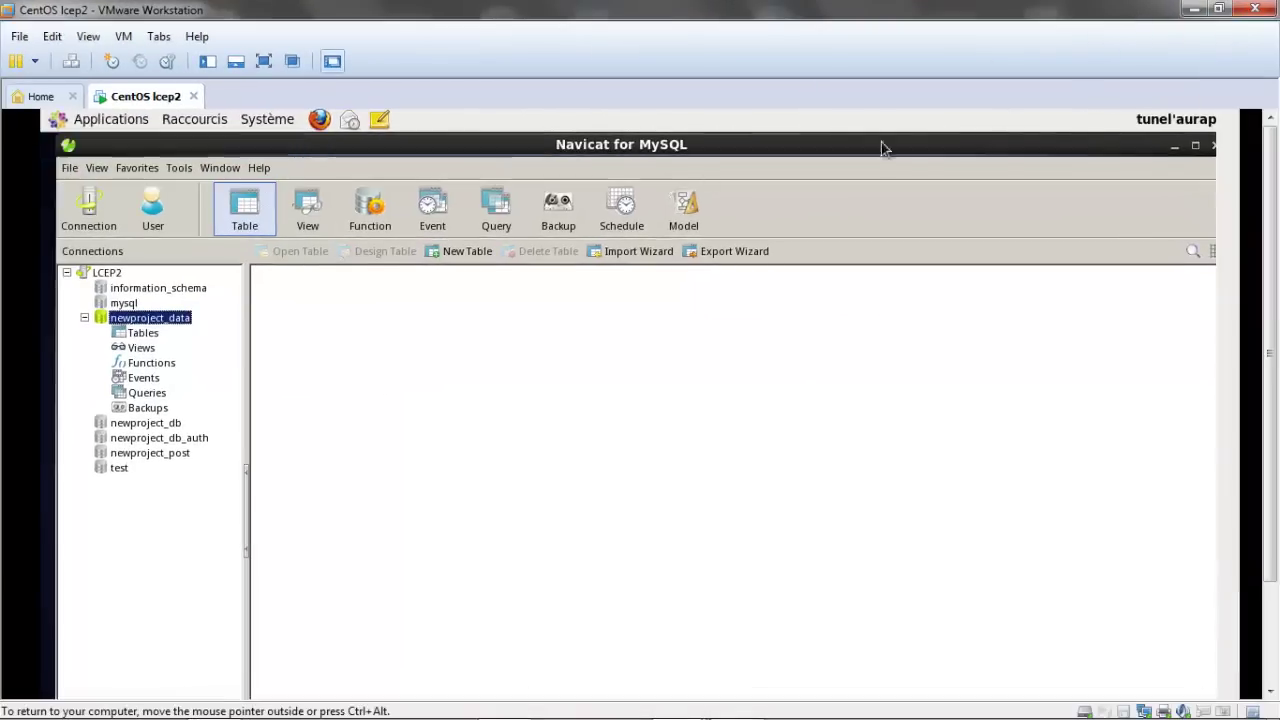
pyautogui.moveTo(1268, 300); pyautogui.dragTo(1266, 414)
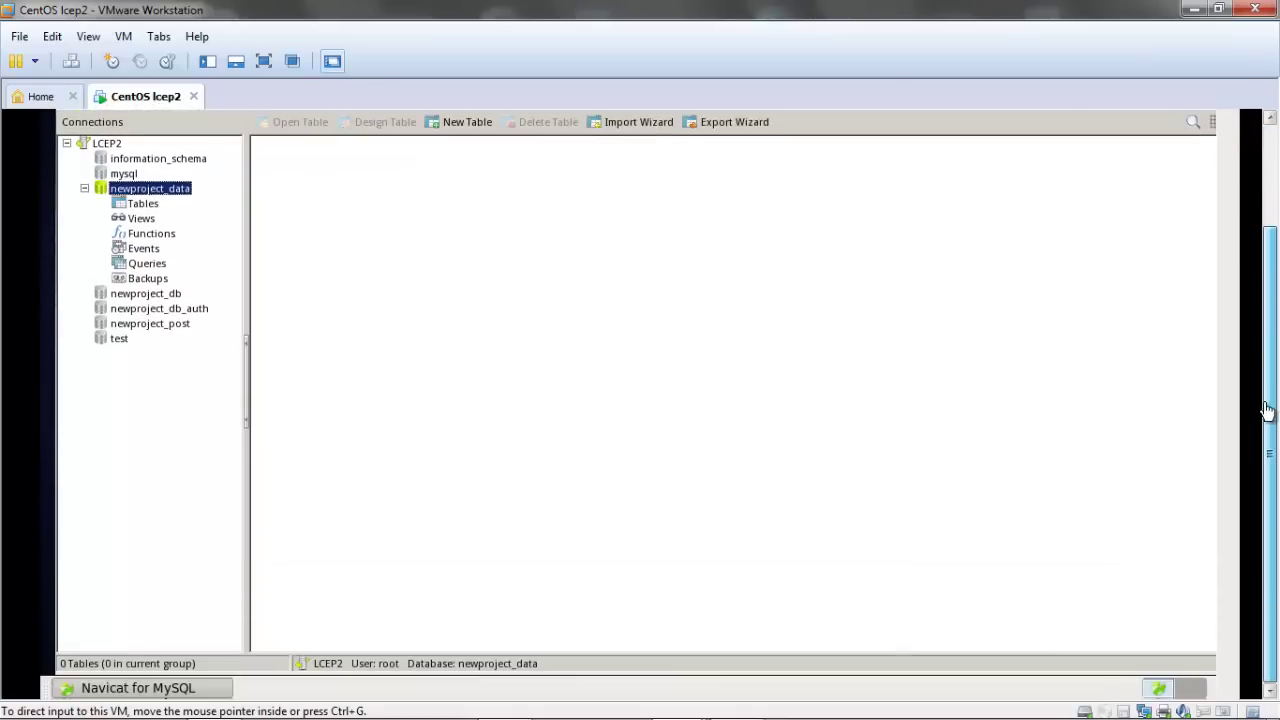
pyautogui.scroll(5, 1262, 446)
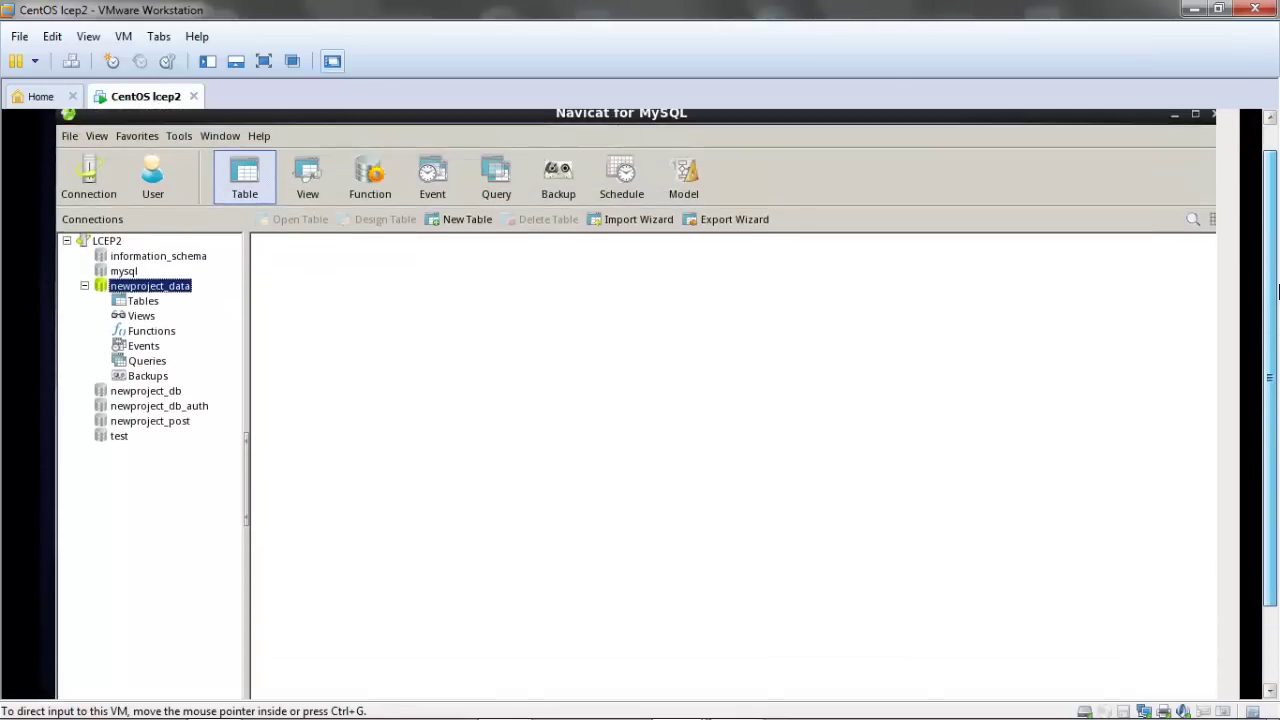
pyautogui.moveTo(621, 190); pyautogui.dragTo(507, 116)
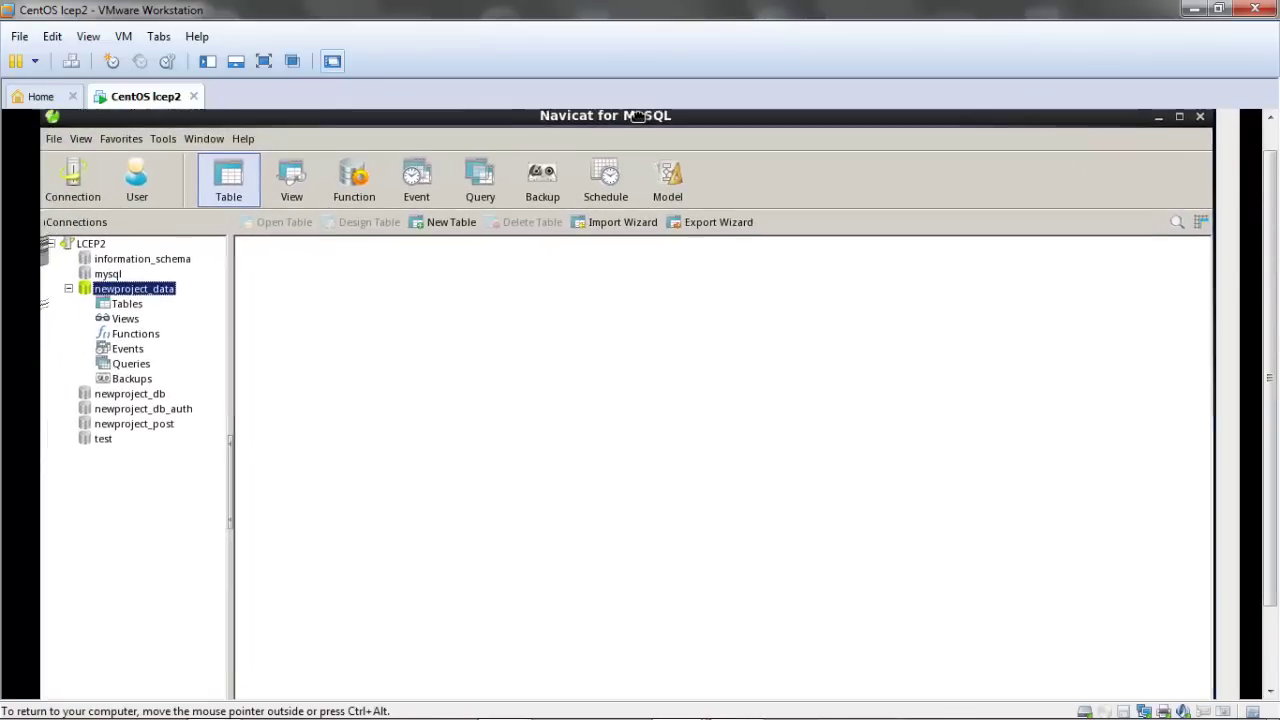
pyautogui.doubleClick(620, 28)
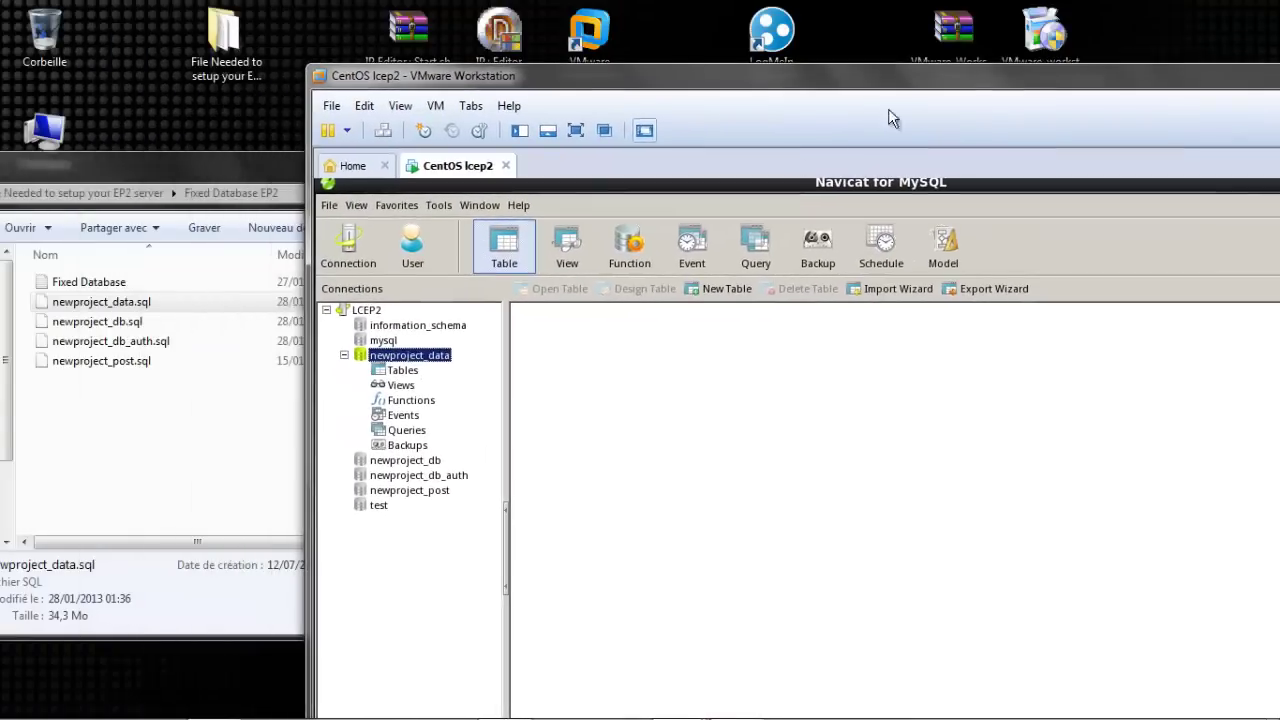
pyautogui.moveTo(140, 303); pyautogui.dragTo(666, 429)
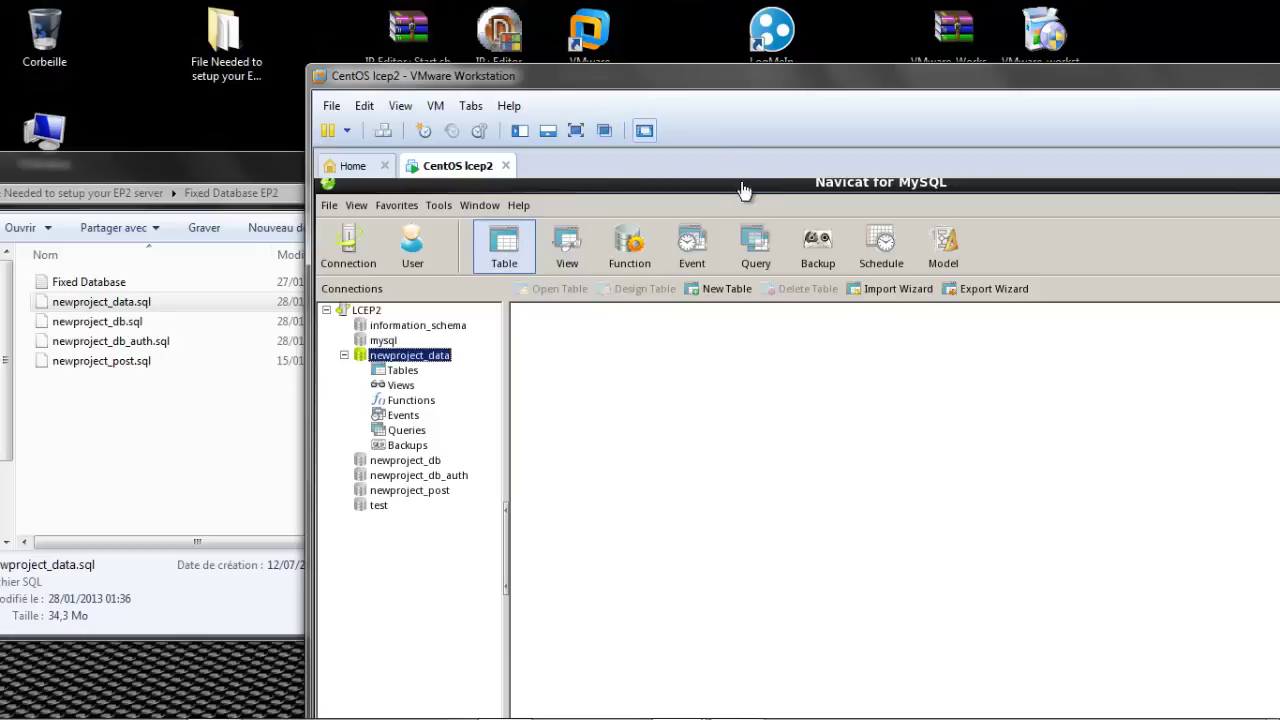
# Step: Go up to the parent setup folder and shrink Navicat to uncover the CentOS desktop icons
pyautogui.moveTo(733, 186)
pyautogui.mouseDown()
pyautogui.moveTo(577, 493)
pyautogui.moveTo(600, 697)
pyautogui.moveTo(686, 452)
pyautogui.moveTo(738, 184)
pyautogui.mouseUp()
pyautogui.click(134, 195)
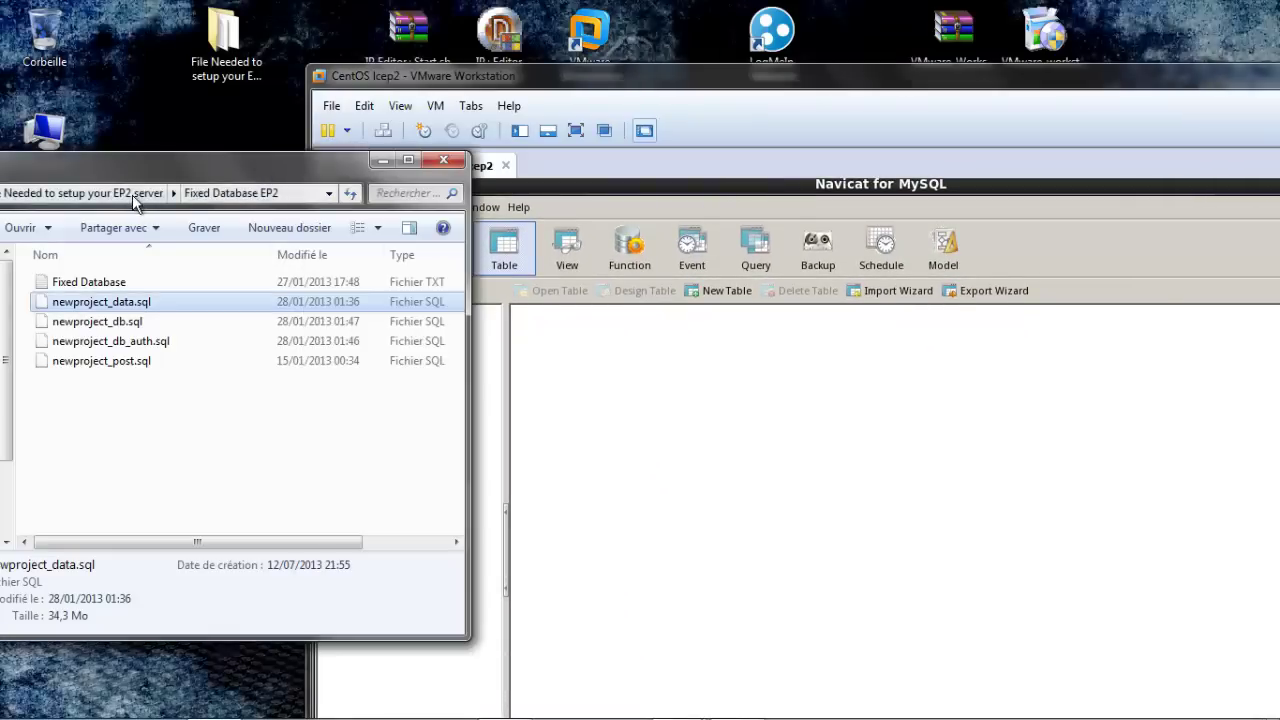
pyautogui.click(875, 295)
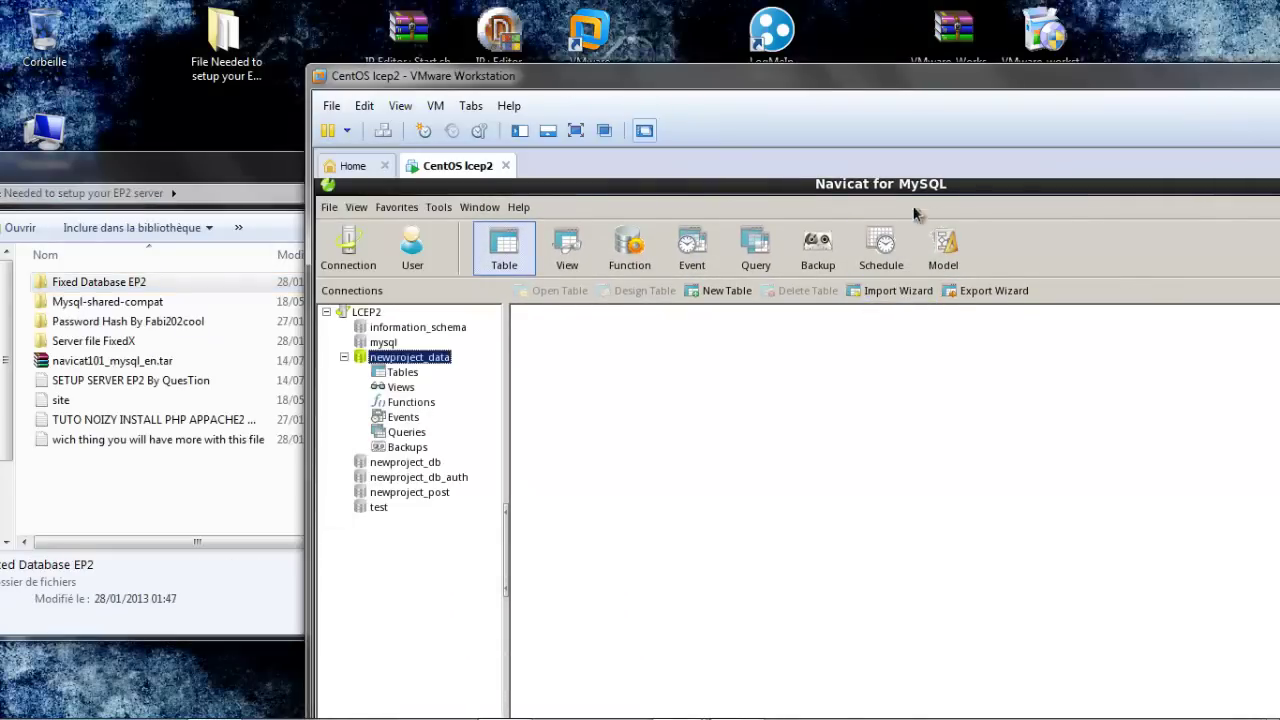
pyautogui.moveTo(950, 190); pyautogui.dragTo(940, 320)
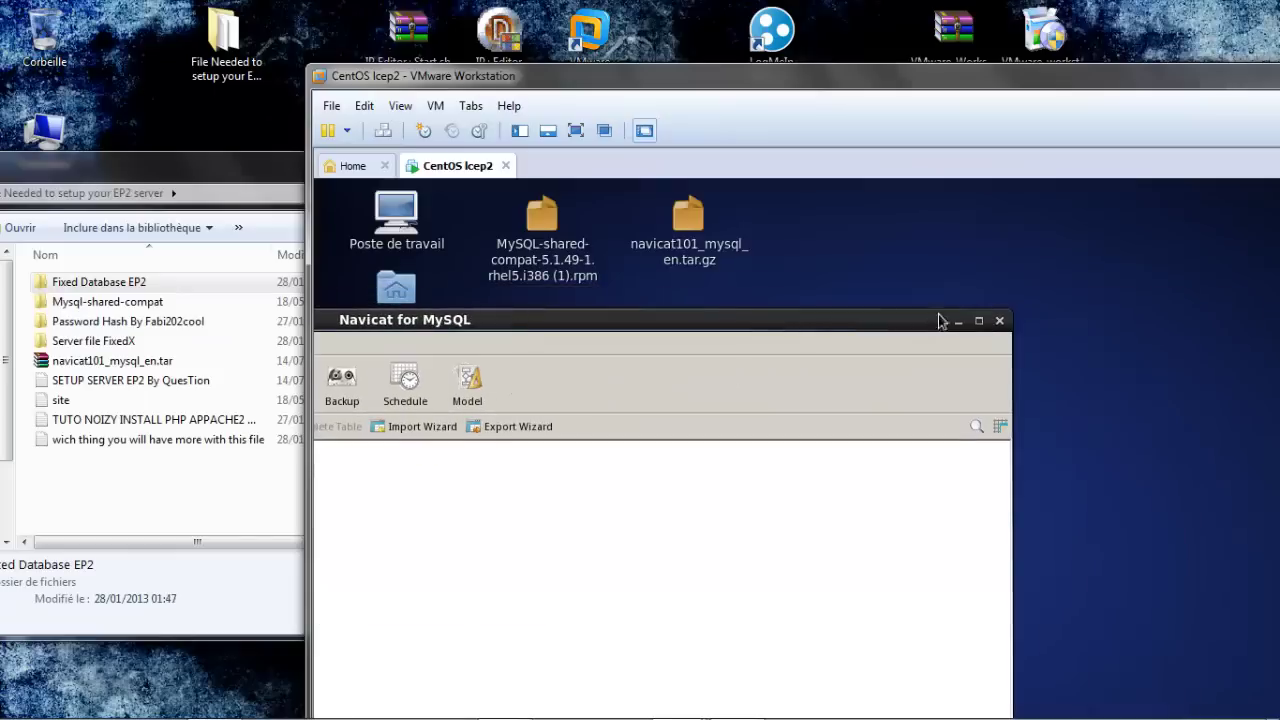
# Step: Close Navicat and copy the Fixed Database EP2 folder onto the CentOS desktop
pyautogui.click(1000, 321)
pyautogui.moveTo(98, 283); pyautogui.dragTo(543, 346)
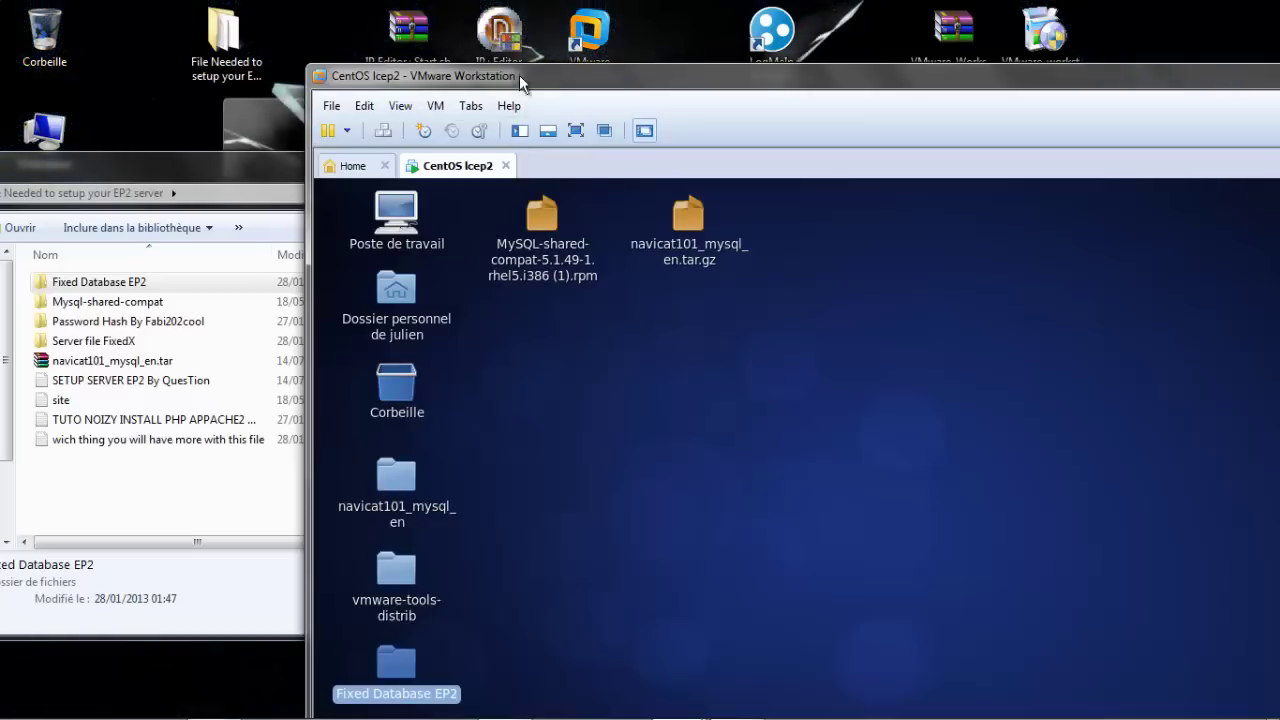
pyautogui.moveTo(519, 80); pyautogui.dragTo(389, 37)
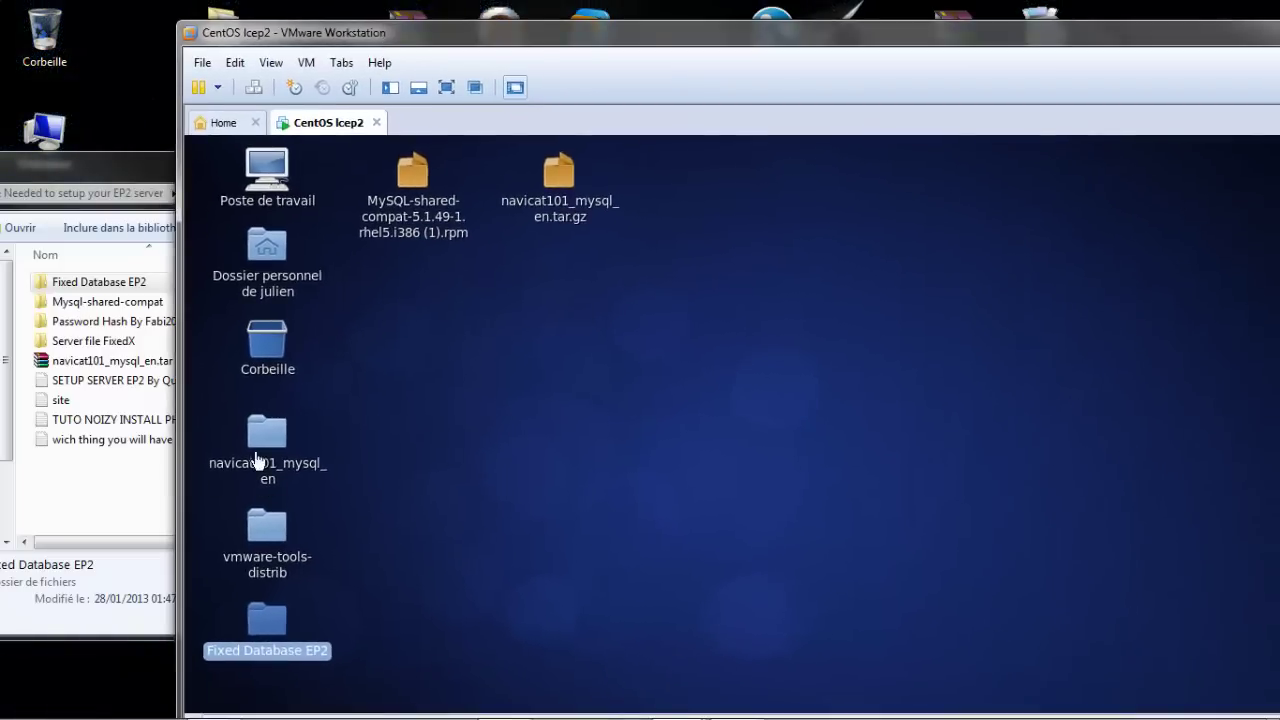
# Step: Relaunch Navicat via start_navicat in trial mode and expand newproject_data under LCEP2
pyautogui.doubleClick(277, 474)
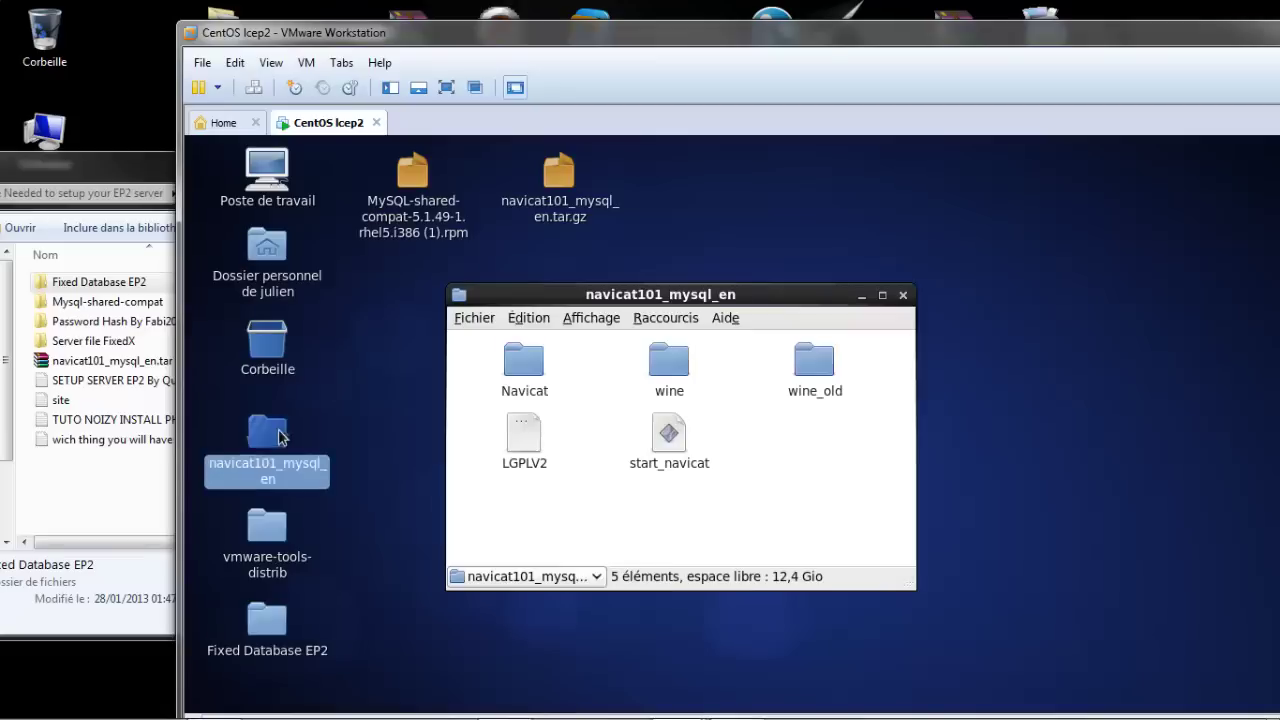
pyautogui.doubleClick(669, 435)
pyautogui.click(921, 514)
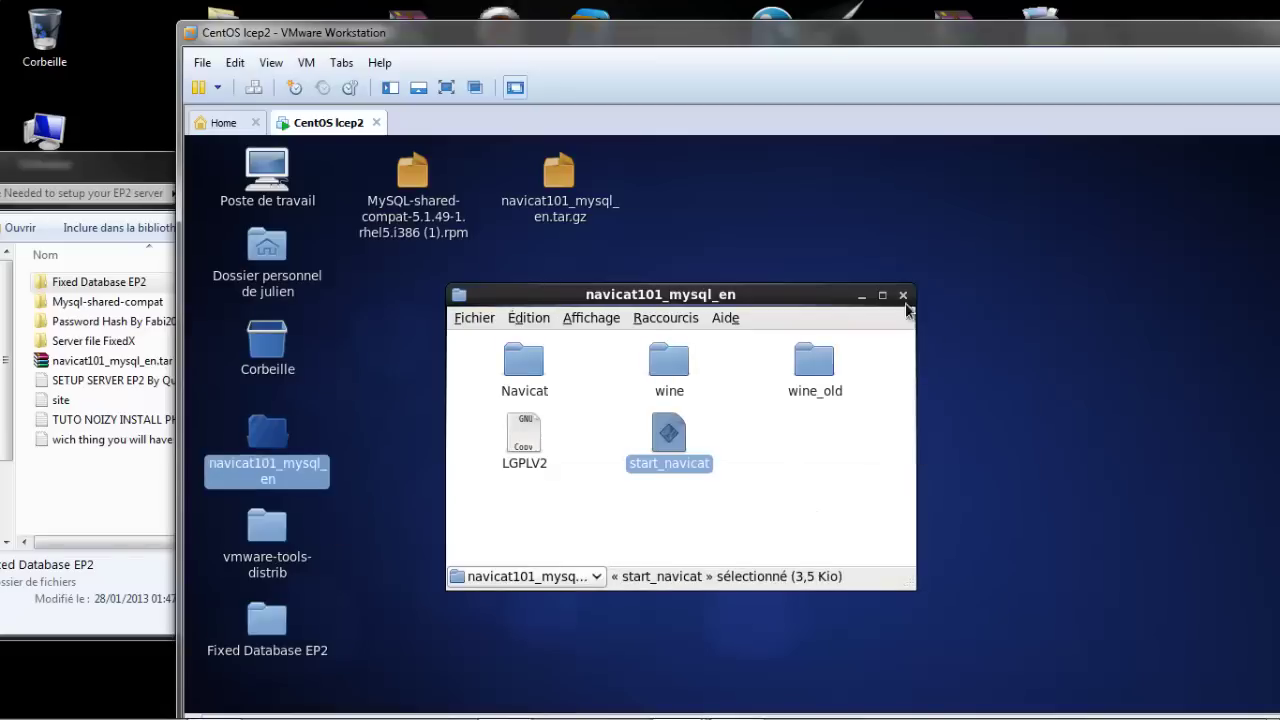
pyautogui.click(764, 526)
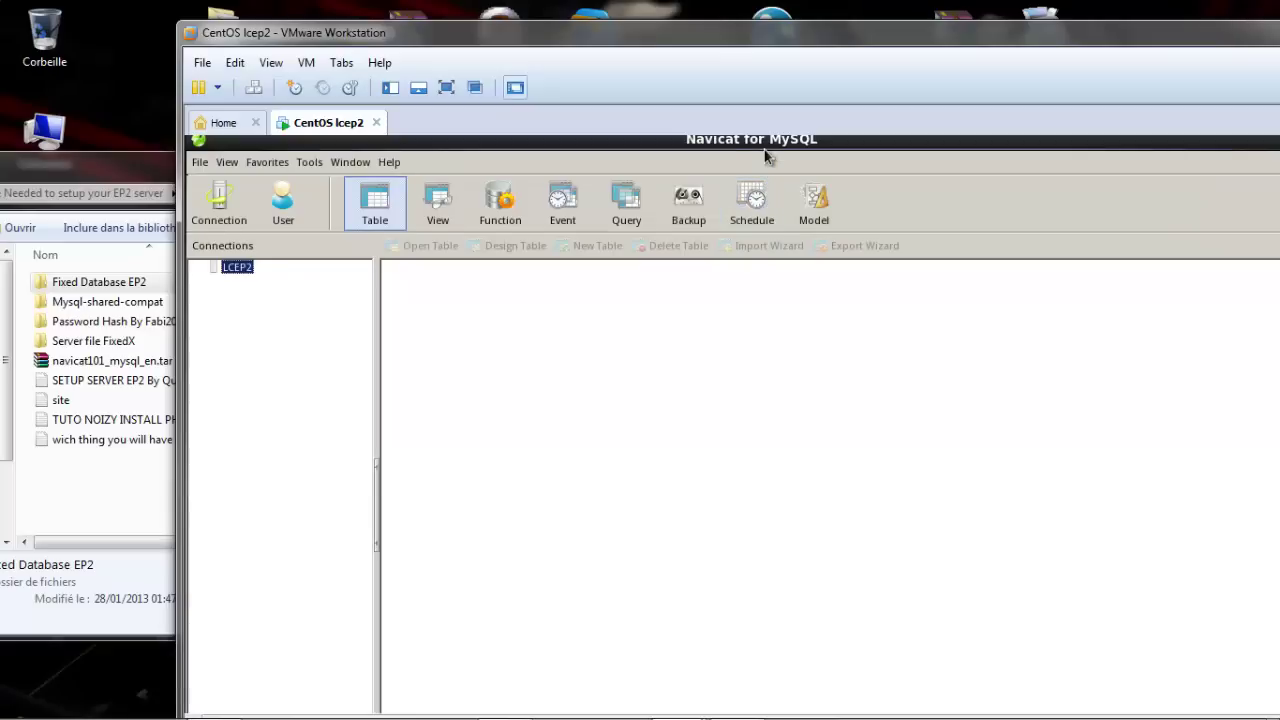
pyautogui.doubleClick(764, 149)
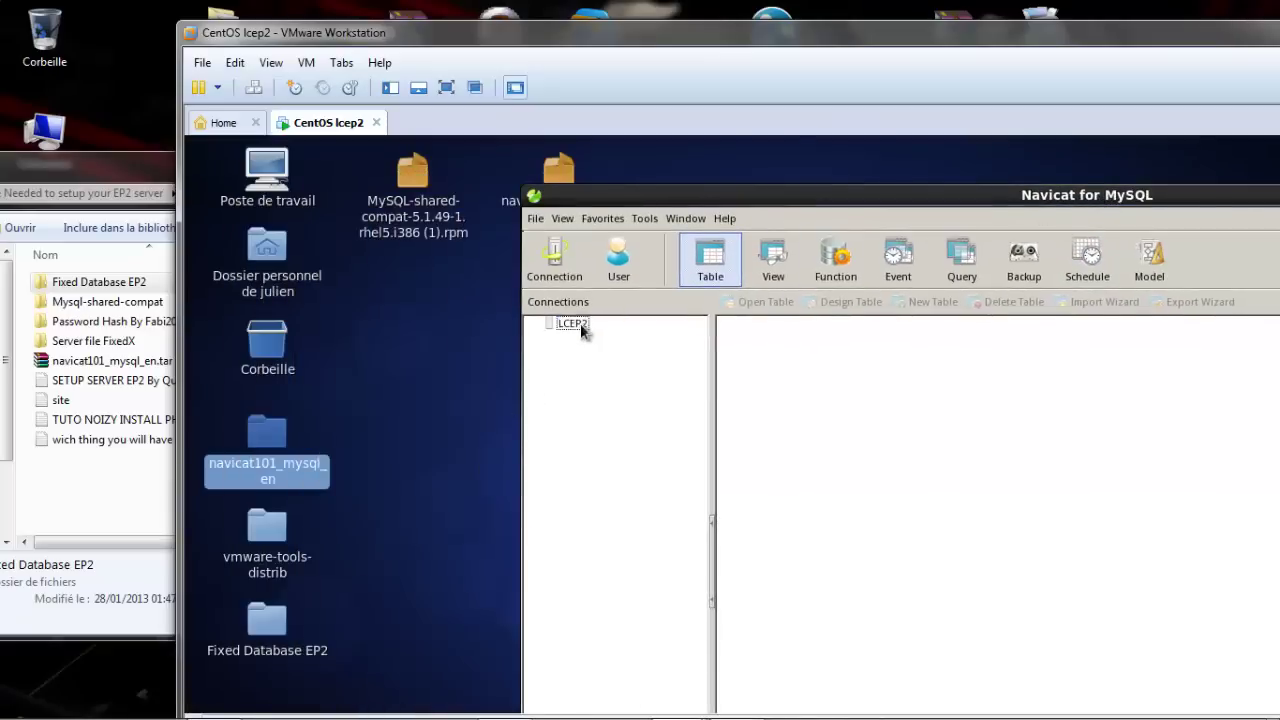
pyautogui.doubleClick(578, 324)
pyautogui.doubleClick(610, 369)
# Step: Open the Fixed Database EP2 desktop folder and drop newproject_data.sql onto Navicat
pyautogui.click(255, 618)
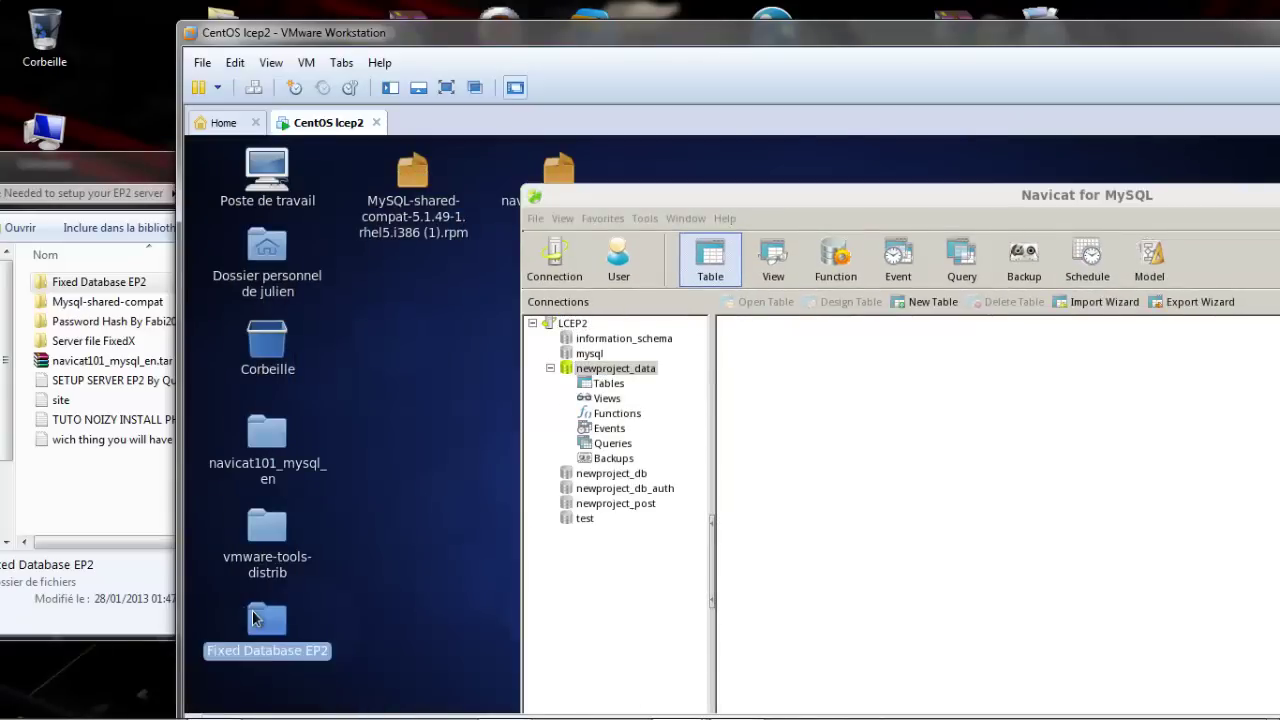
pyautogui.doubleClick(255, 618)
pyautogui.moveTo(727, 370); pyautogui.dragTo(373, 297)
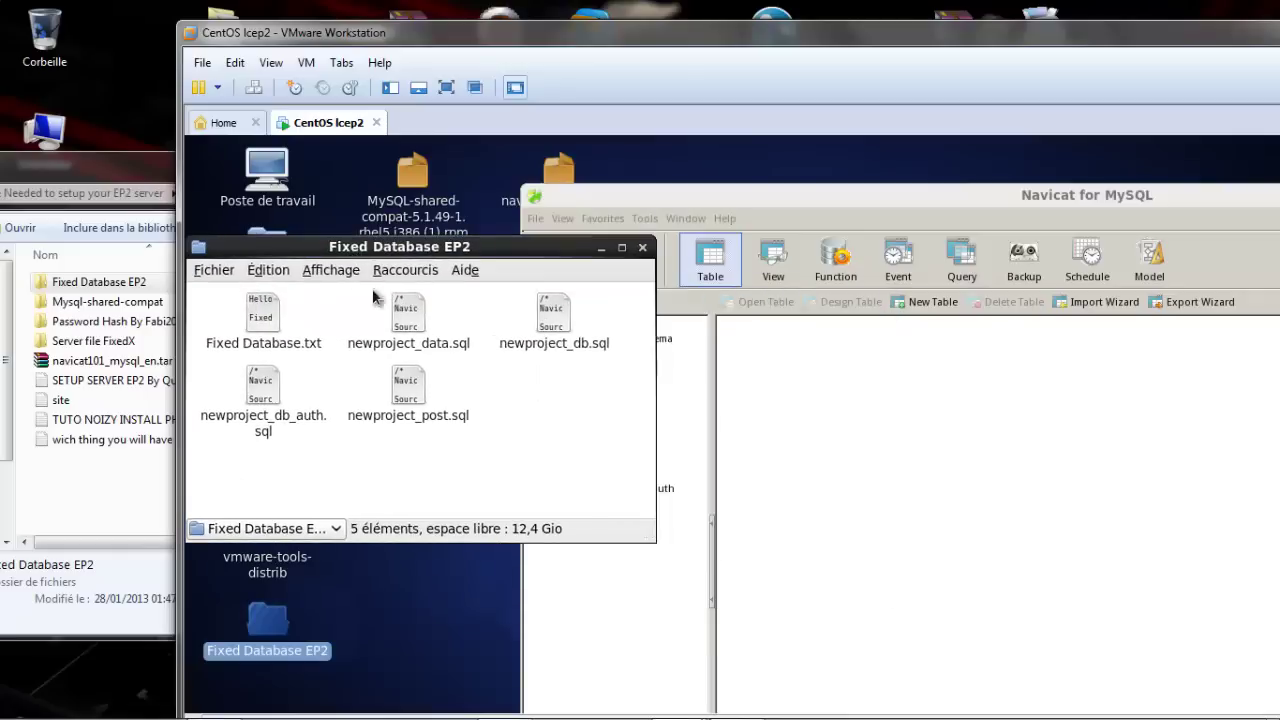
pyautogui.moveTo(417, 334); pyautogui.dragTo(847, 432)
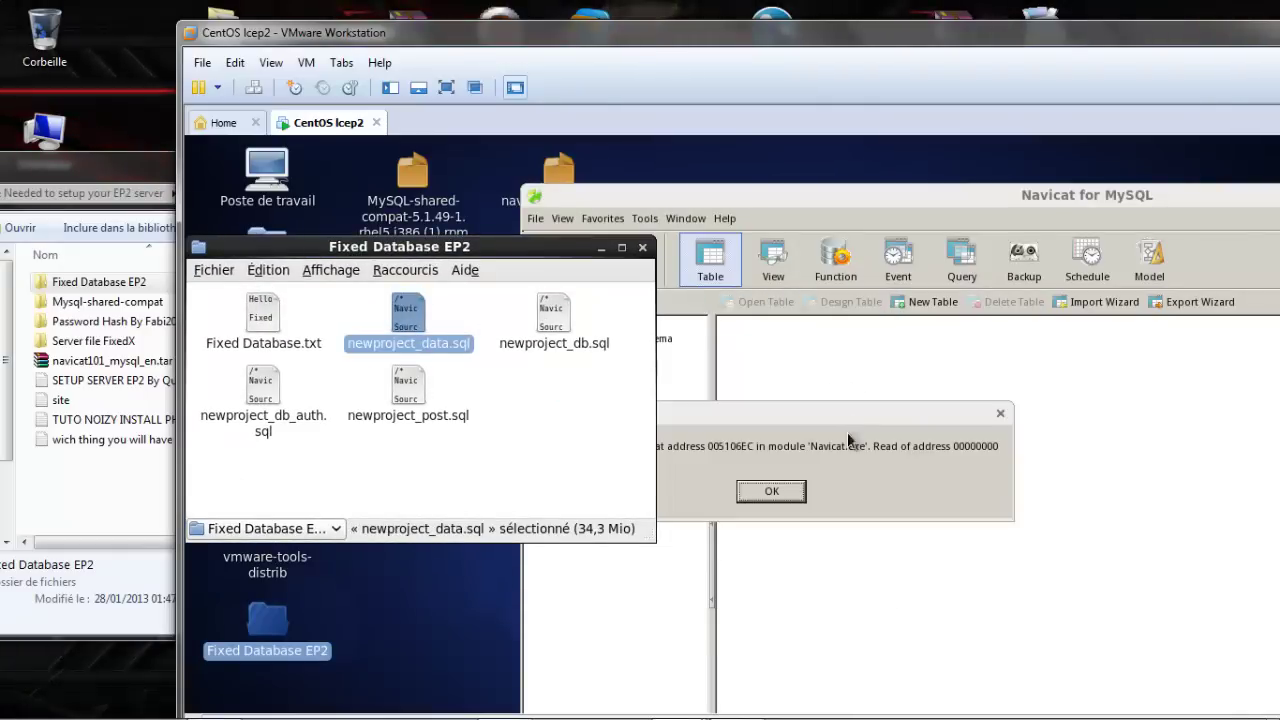
# Step: Dismiss the access-violation error and the Wine program error, then move the folder window aside
pyautogui.click(767, 490)
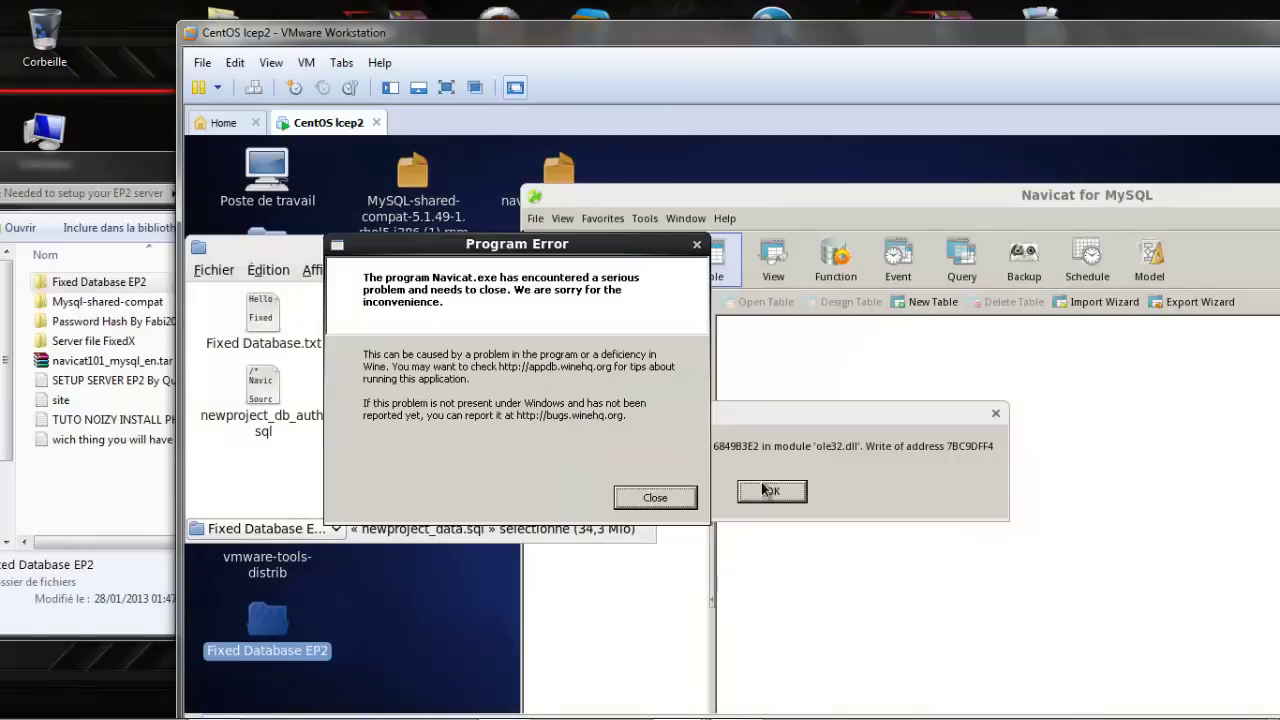
pyautogui.click(655, 498)
pyautogui.moveTo(620, 284); pyautogui.dragTo(520, 264)
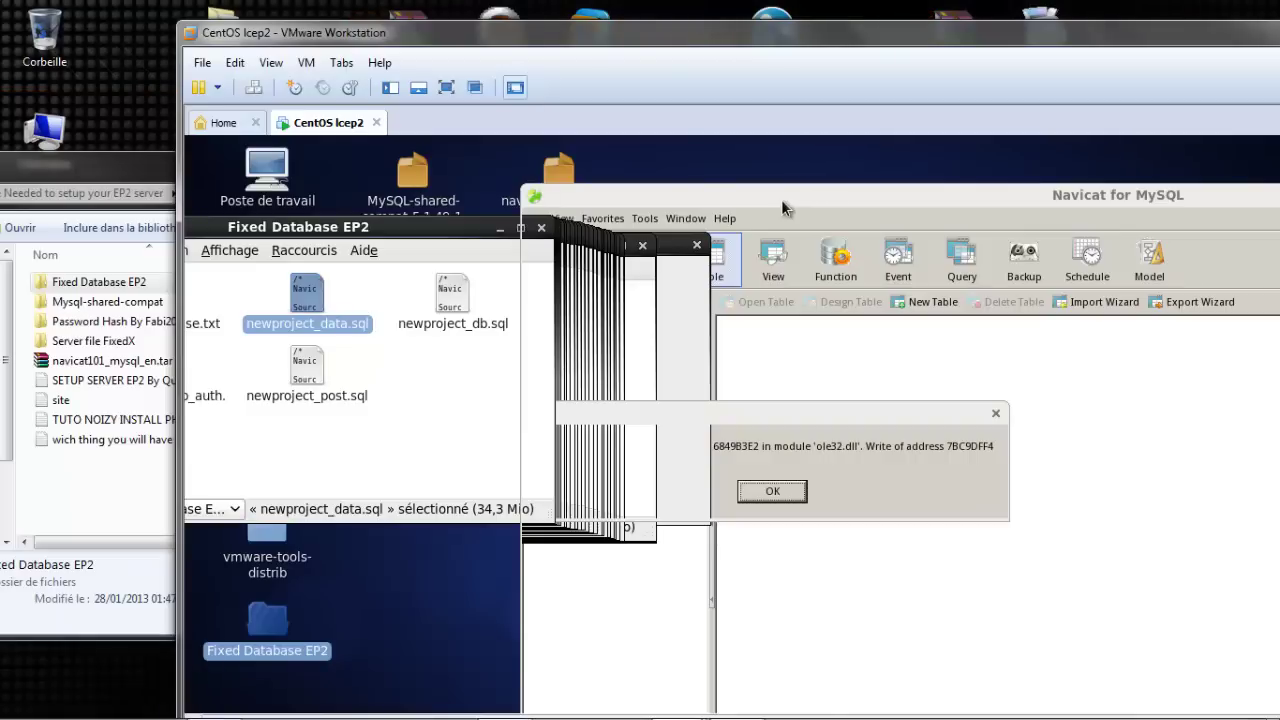
# Step: Shift the VM window left and operate the guest system menu
pyautogui.moveTo(605, 38); pyautogui.dragTo(367, 48)
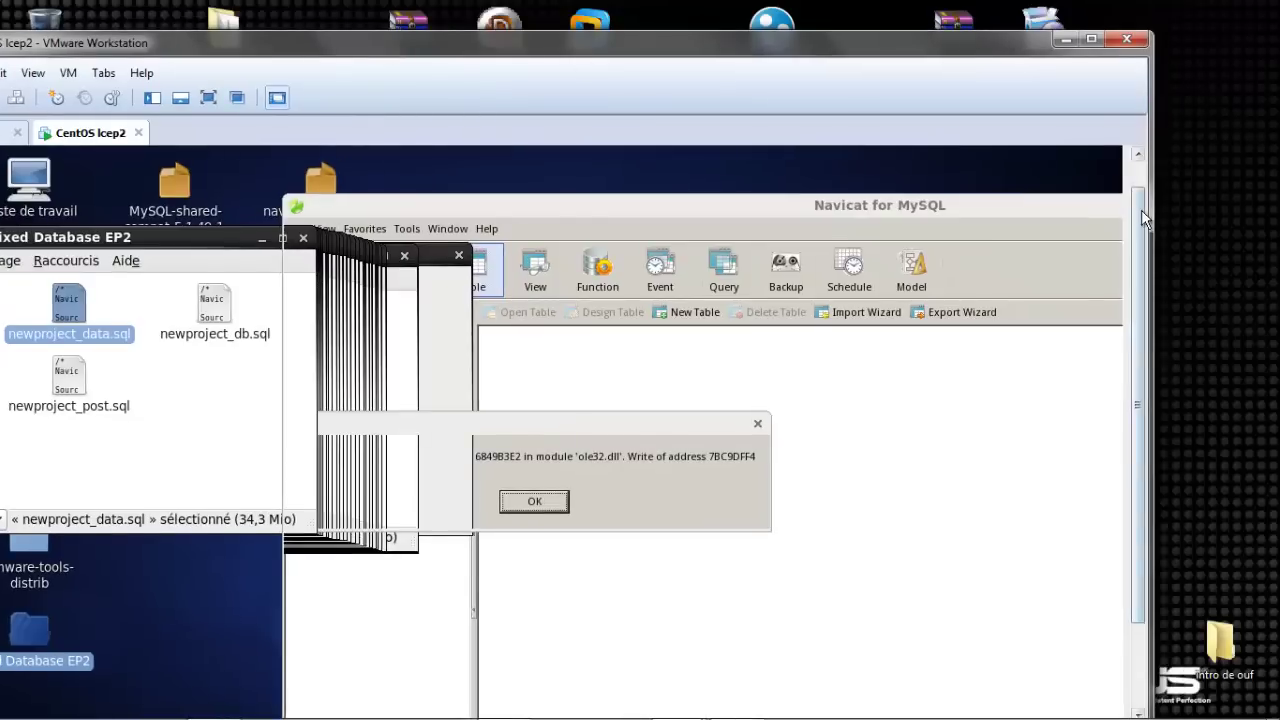
pyautogui.click(173, 156)
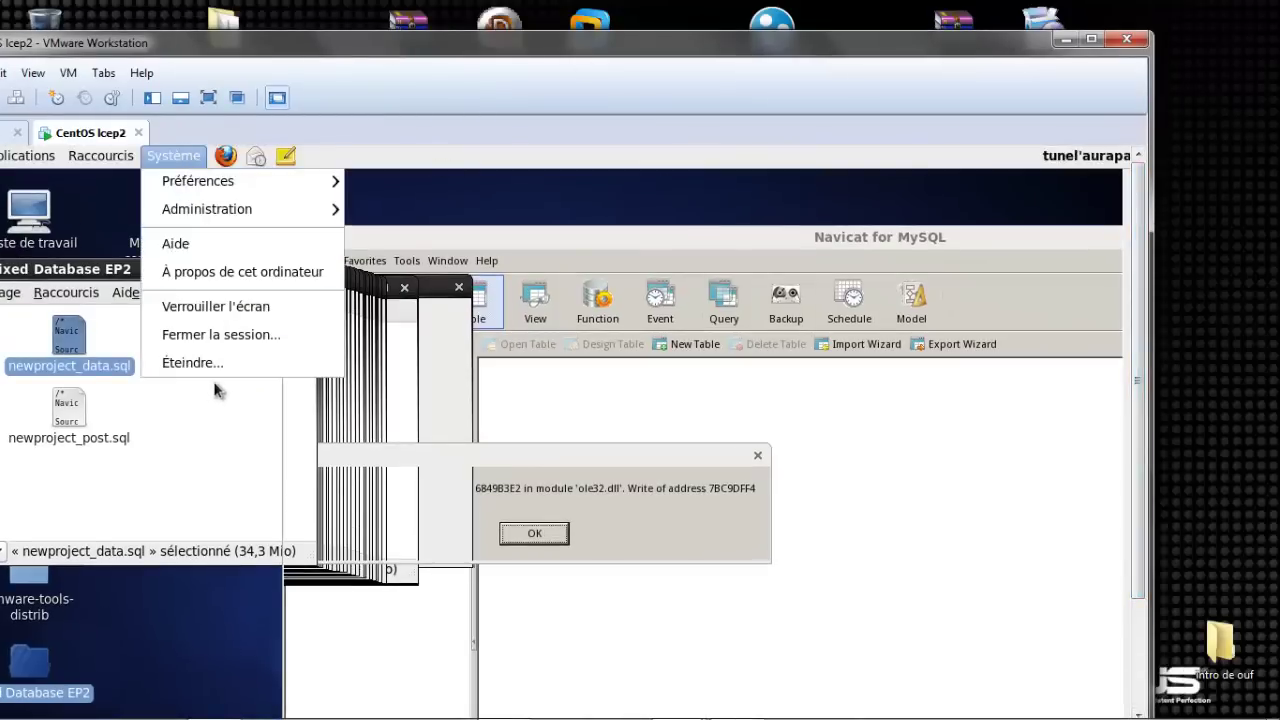
pyautogui.click(733, 706)
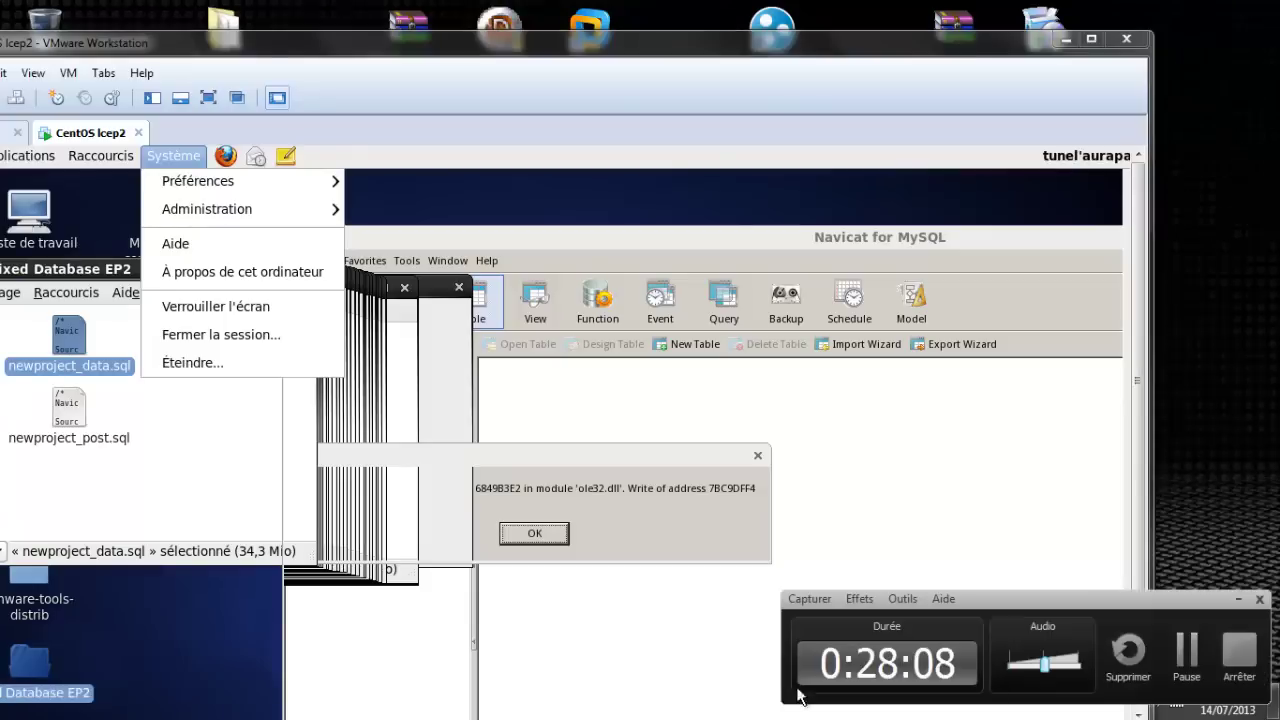
pyautogui.click(1188, 655)
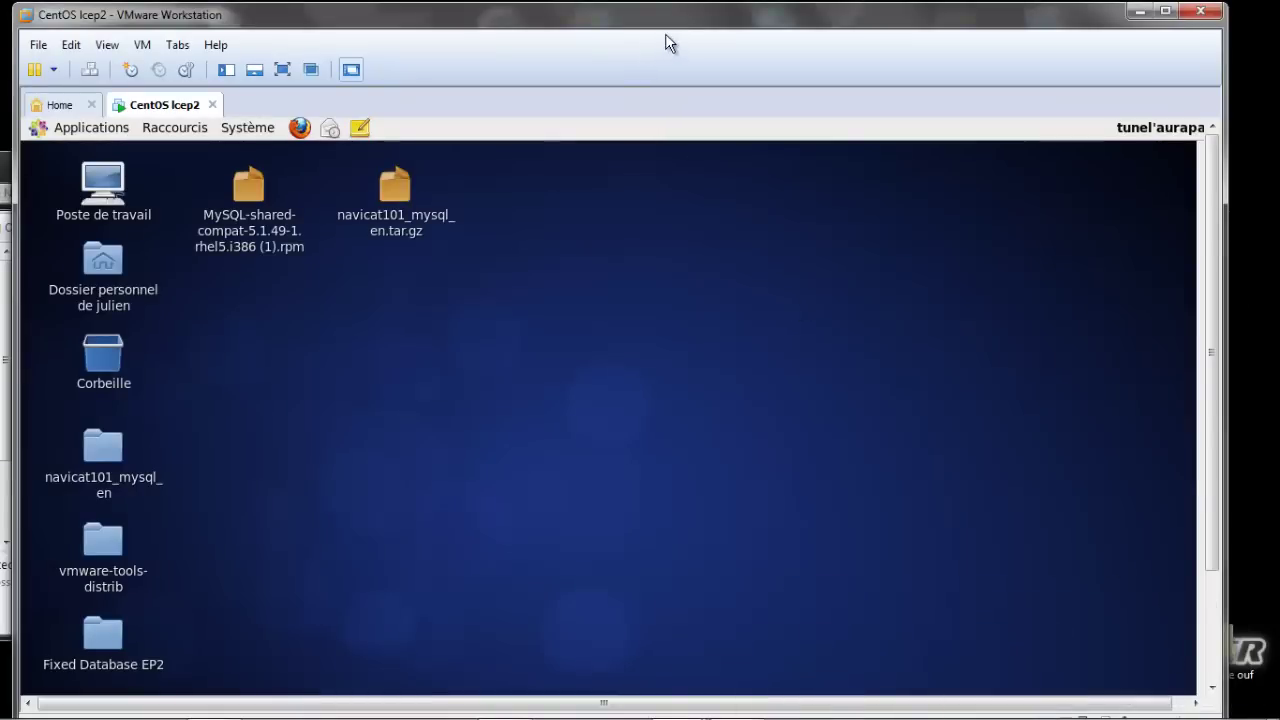
# Step: Relaunch Navicat with the start_navicat script and continue with the trial version
pyautogui.click(1165, 12)
pyautogui.click(118, 462)
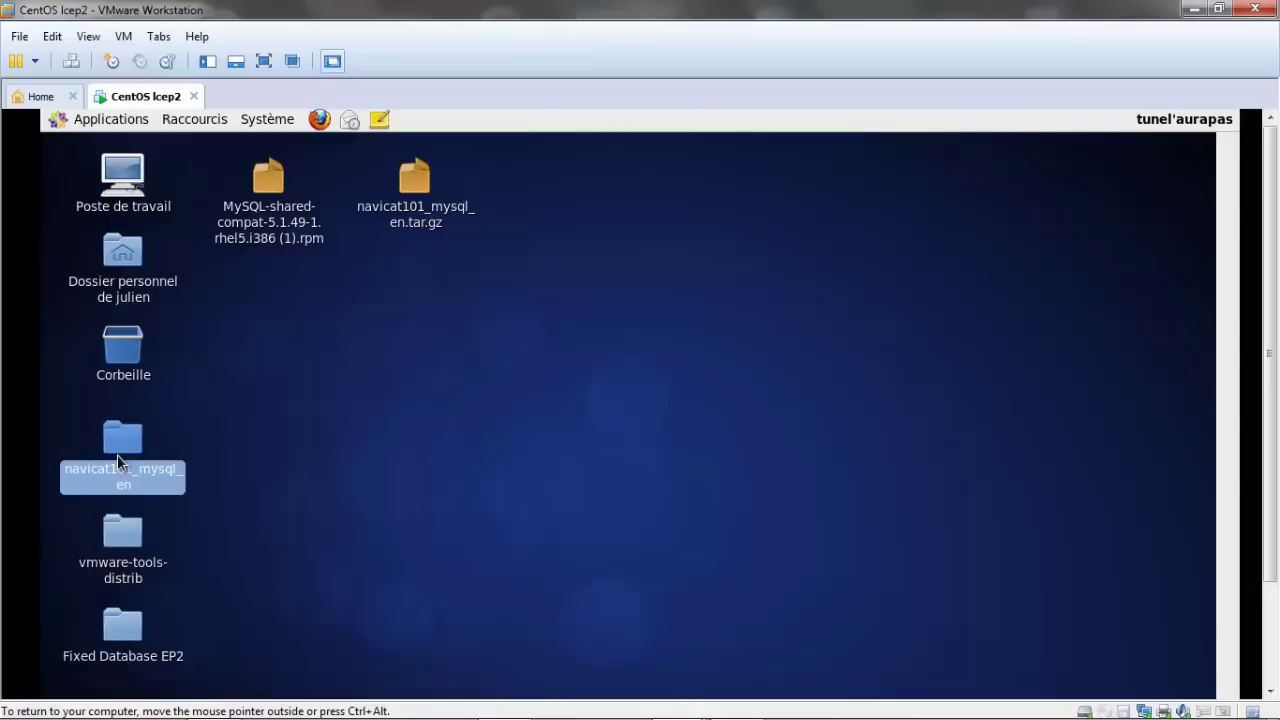
pyautogui.doubleClick(118, 462)
pyautogui.doubleClick(524, 437)
pyautogui.click(790, 518)
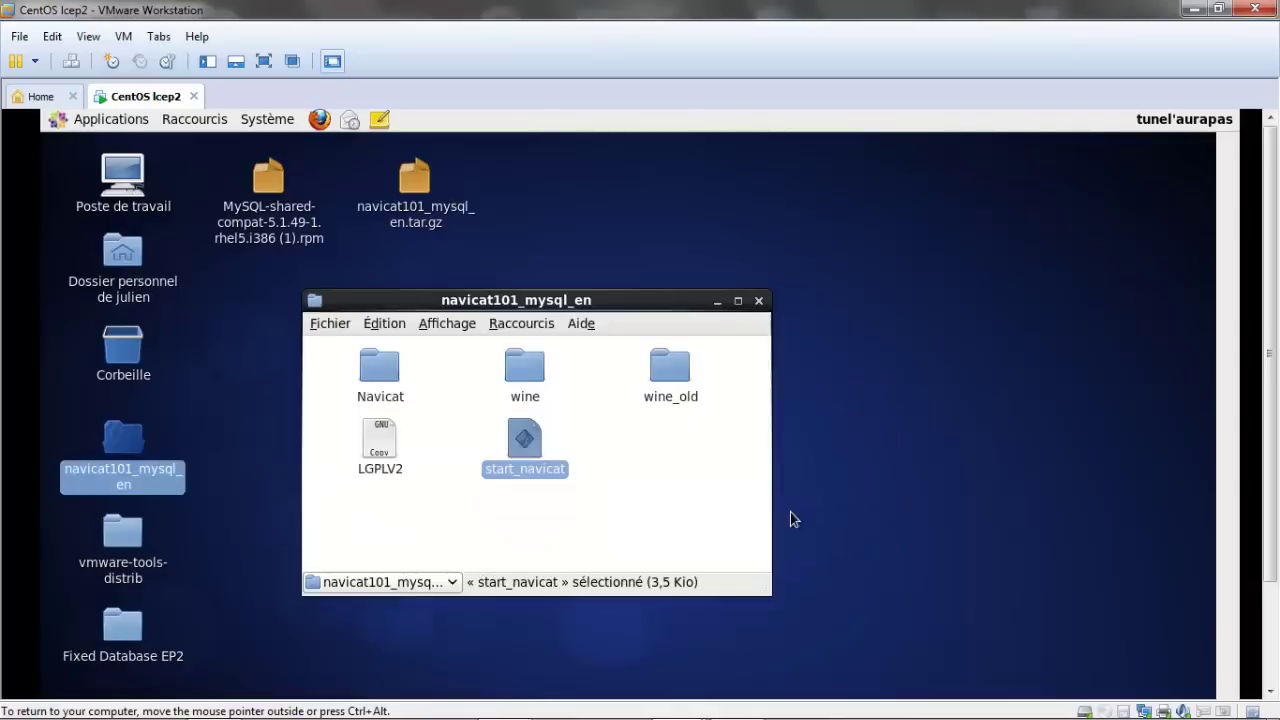
pyautogui.click(759, 302)
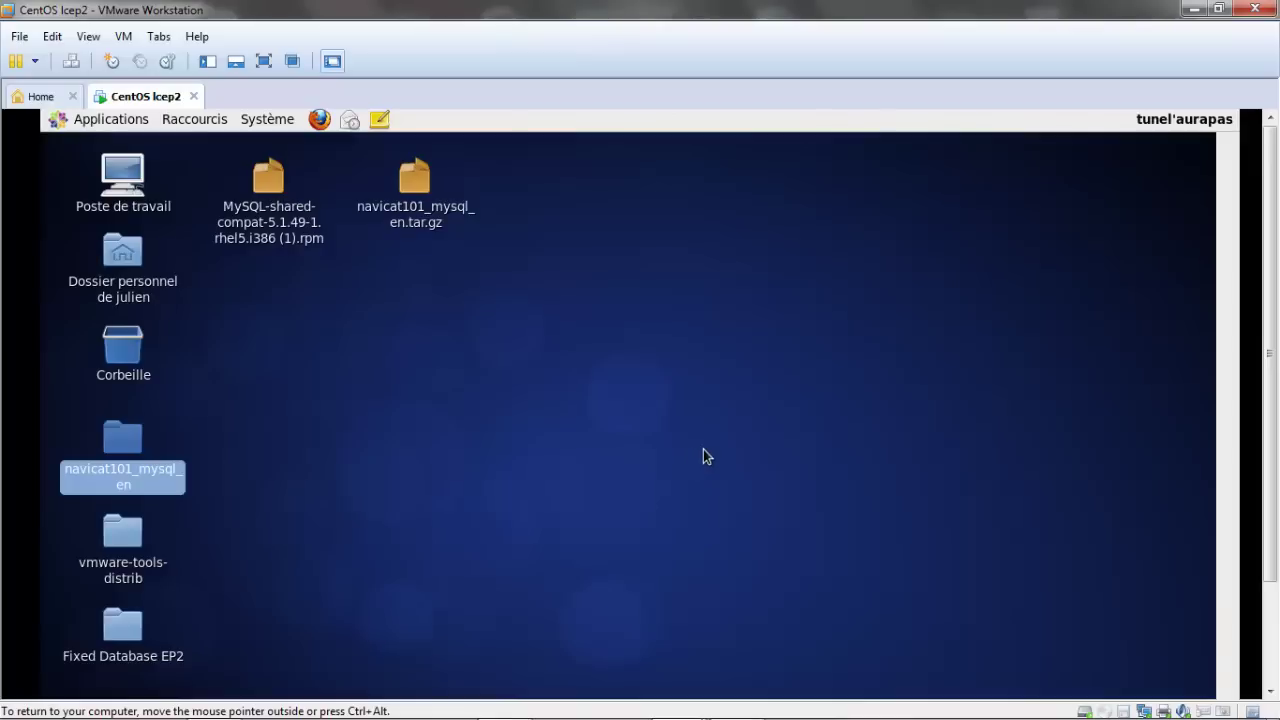
pyautogui.moveTo(1271, 365); pyautogui.dragTo(1273, 486)
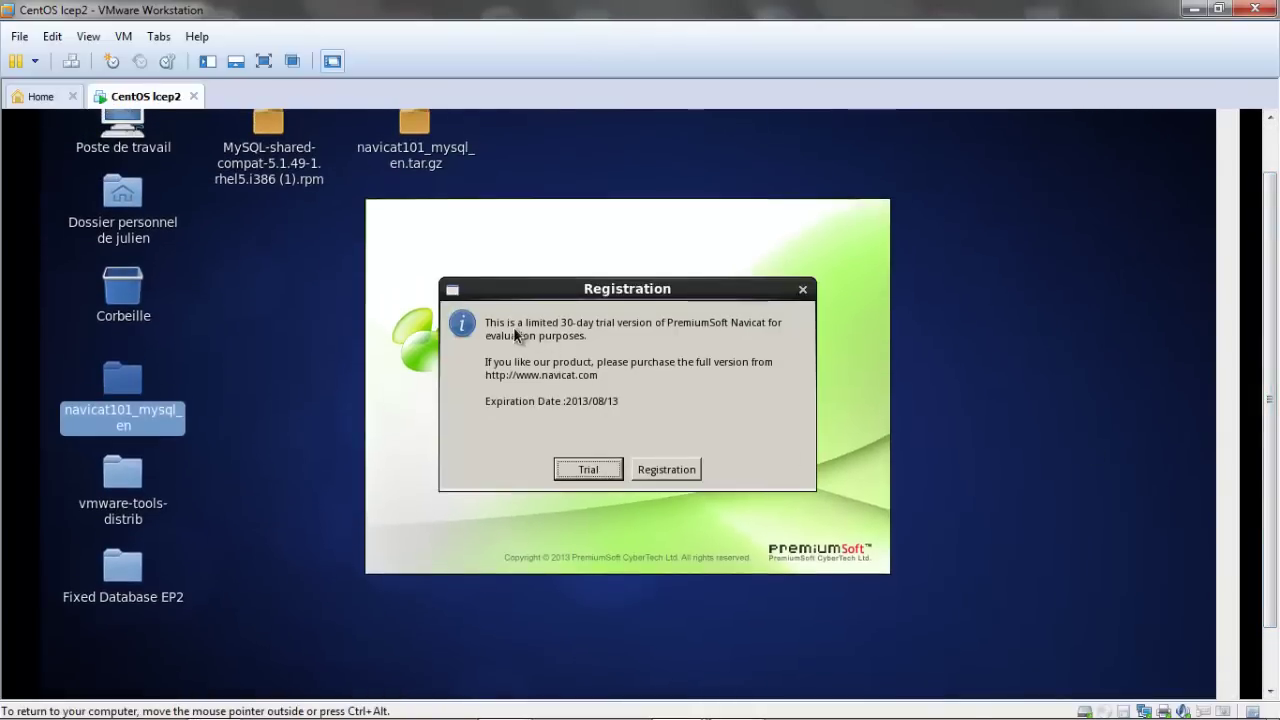
pyautogui.click(593, 467)
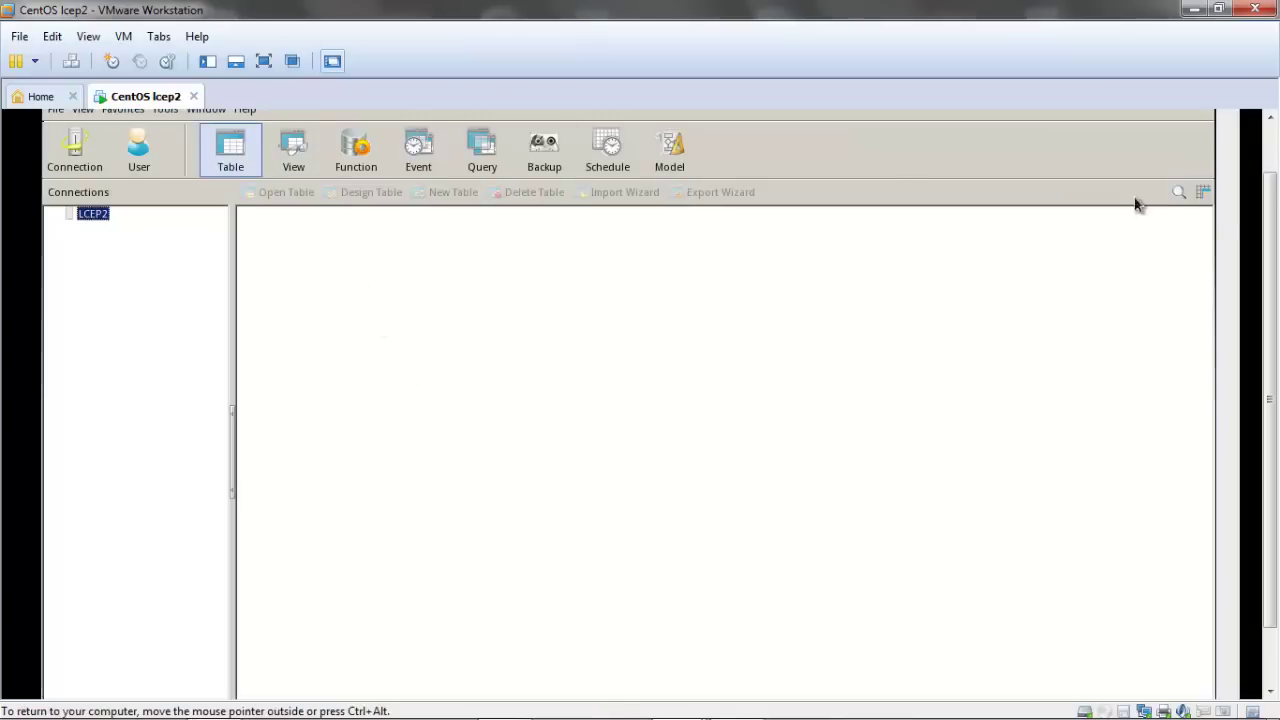
pyautogui.moveTo(1271, 400); pyautogui.dragTo(1271, 354)
# Step: Open LCEP2 and newproject_data, then drop newproject_data.sql from Fixed Database EP2 onto Navicat
pyautogui.moveTo(921, 147); pyautogui.dragTo(1254, 205)
pyautogui.doubleClick(418, 336)
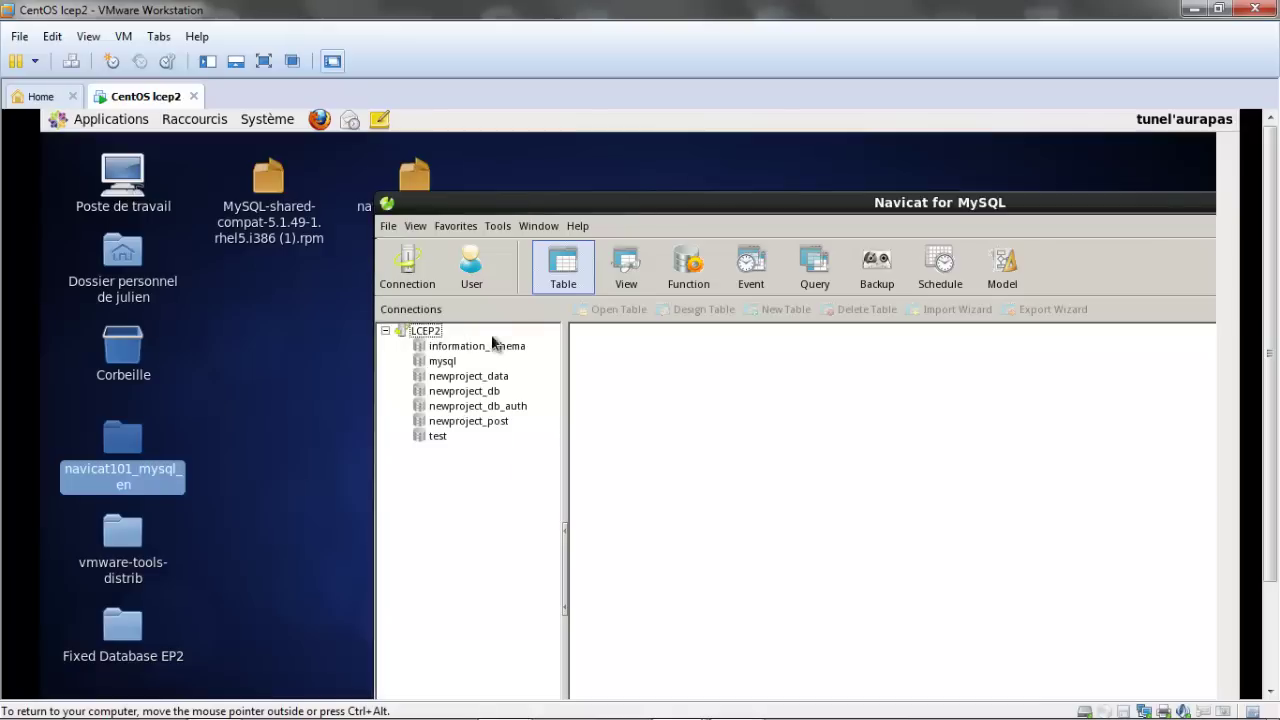
pyautogui.doubleClick(462, 377)
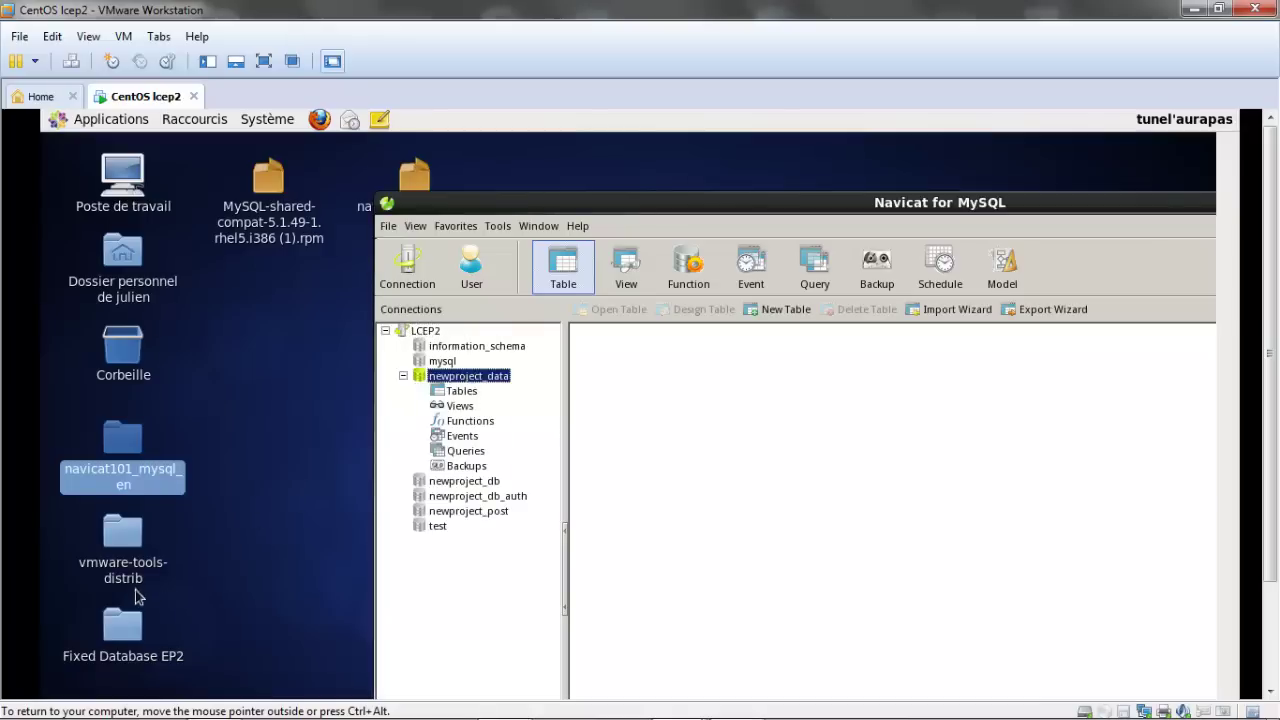
pyautogui.doubleClick(122, 627)
pyautogui.moveTo(277, 320); pyautogui.dragTo(688, 406)
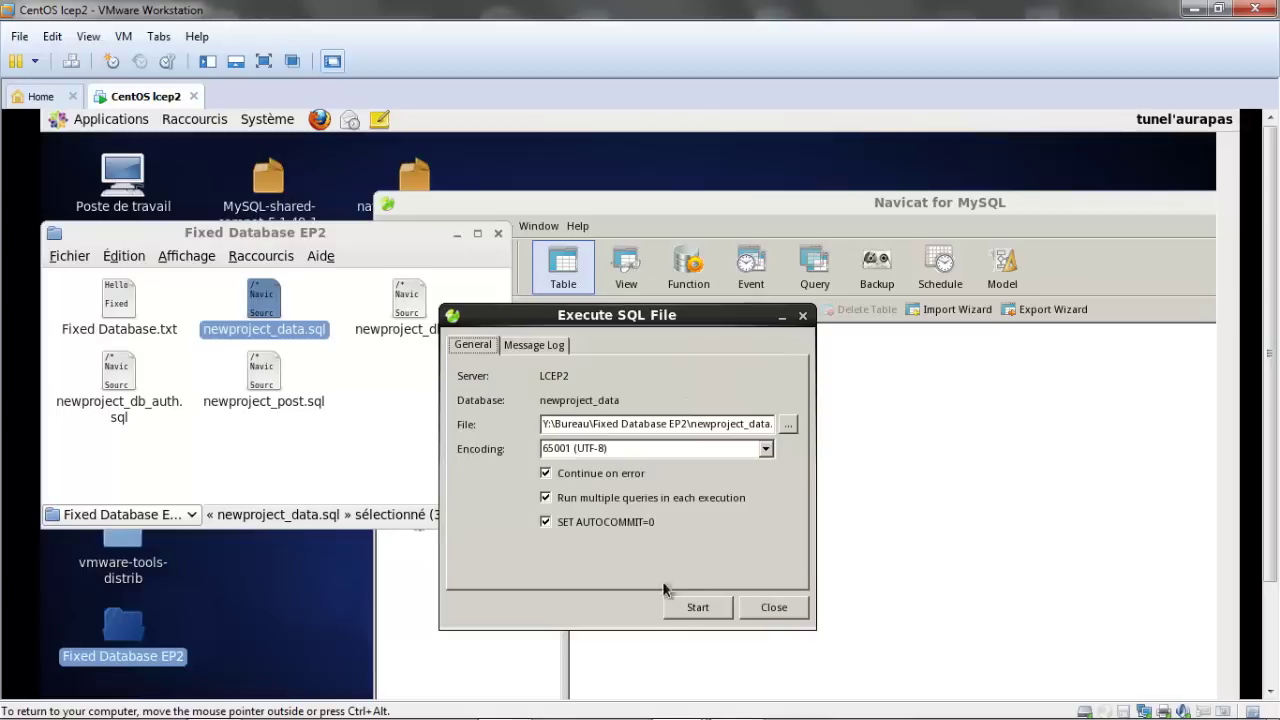
# Step: Run the newproject_data.sql import, then start importing newproject_db.sql into newproject_db
pyautogui.click(698, 607)
pyautogui.moveTo(582, 320); pyautogui.dragTo(203, 168)
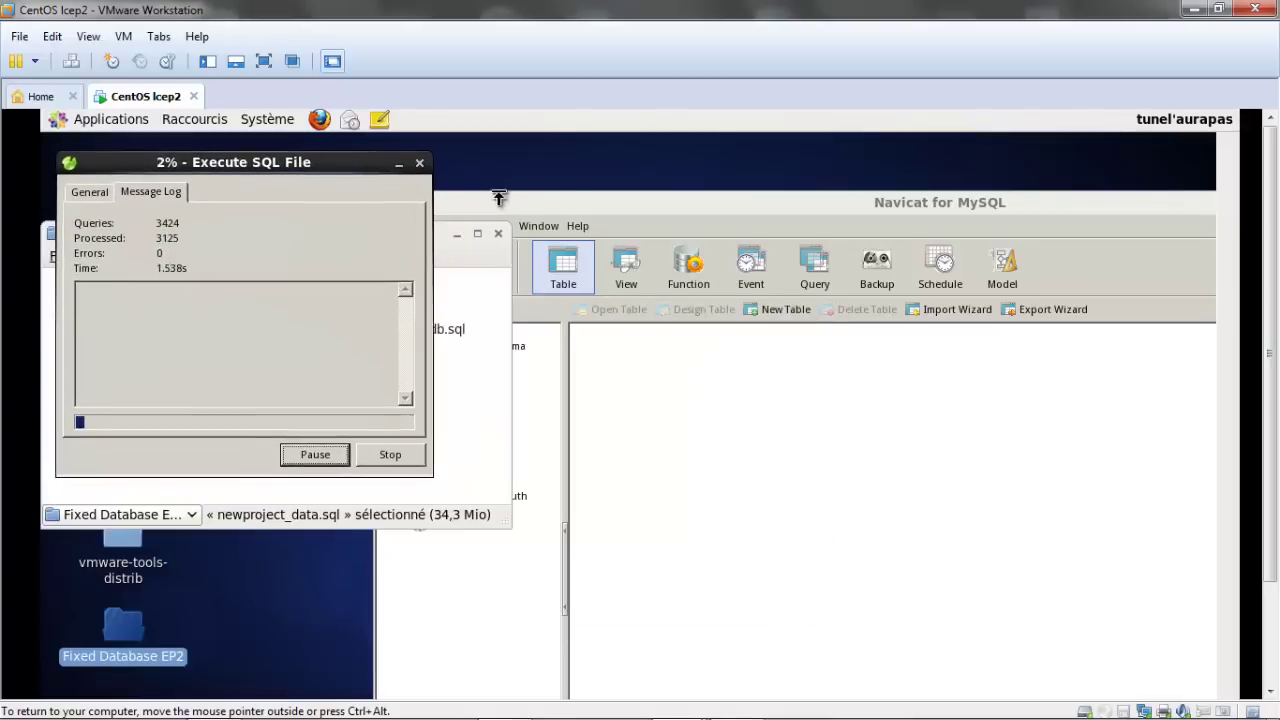
pyautogui.click(468, 375)
pyautogui.doubleClick(463, 481)
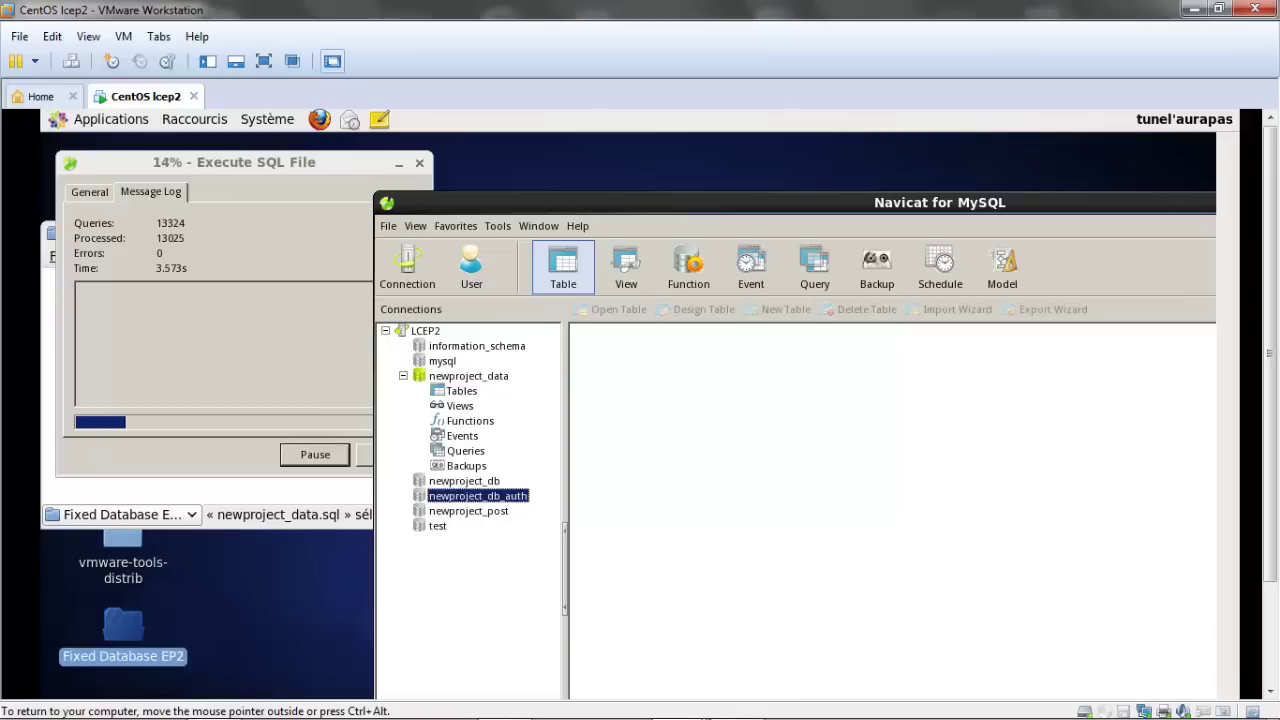
pyautogui.click(309, 520)
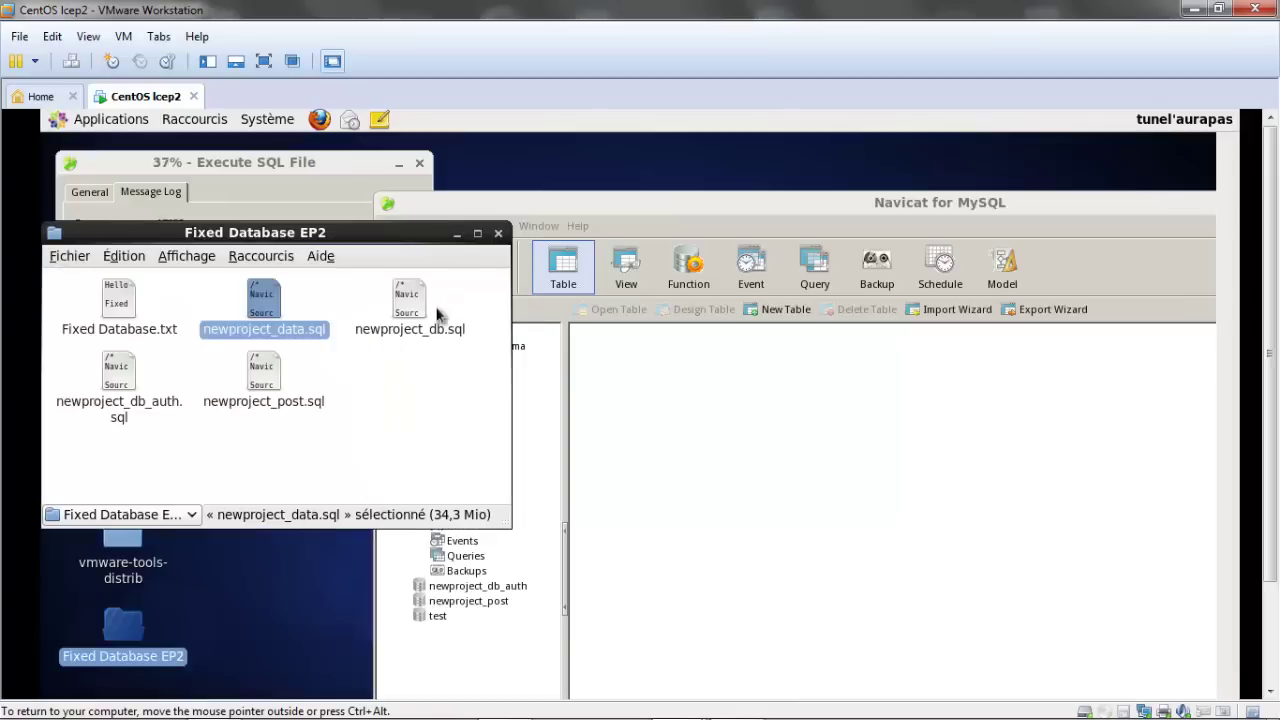
pyautogui.moveTo(437, 314); pyautogui.dragTo(713, 442)
pyautogui.click(697, 607)
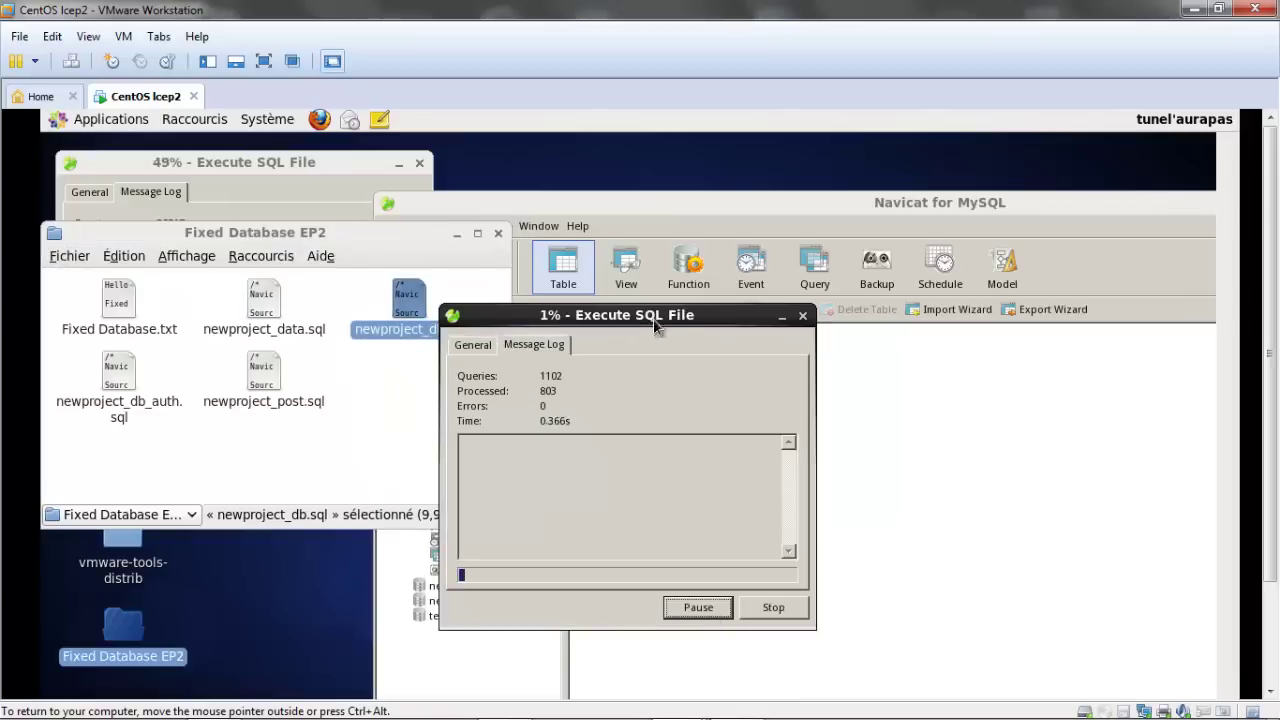
# Step: Start importing newproject_db_auth.sql into the newproject_db_auth database
pyautogui.moveTo(655, 318); pyautogui.dragTo(282, 193)
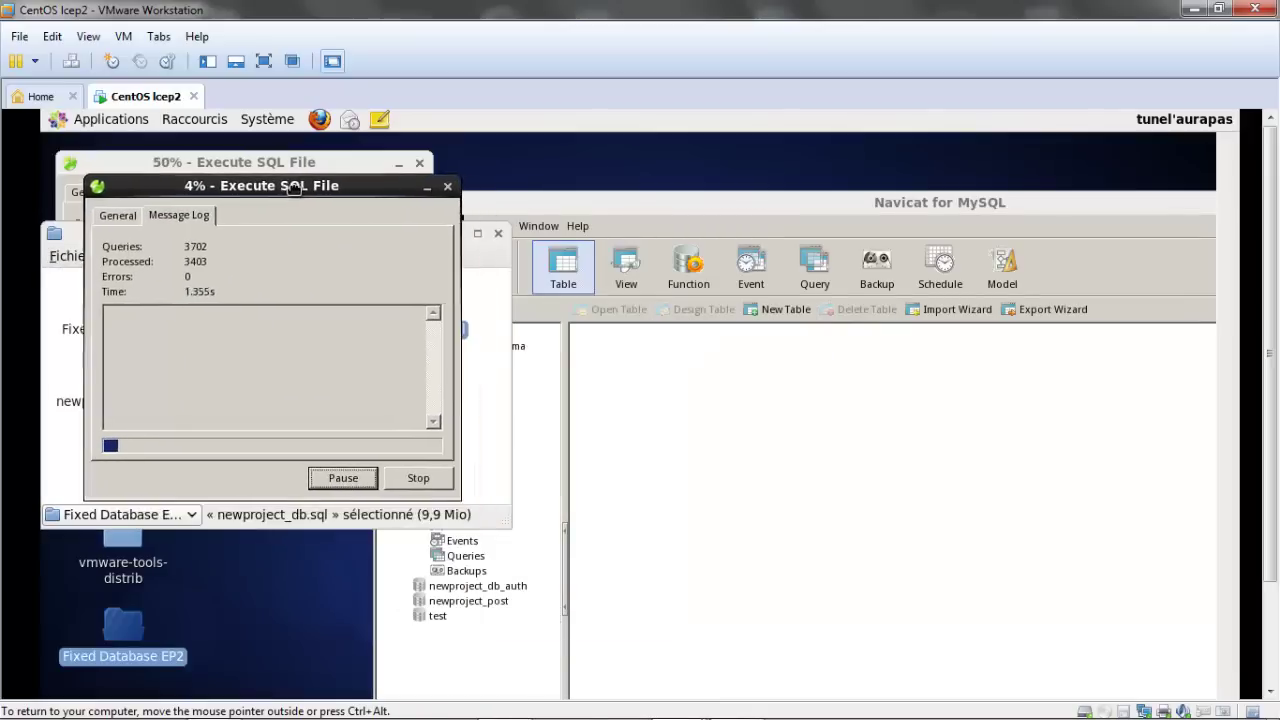
pyautogui.click(285, 522)
pyautogui.click(455, 482)
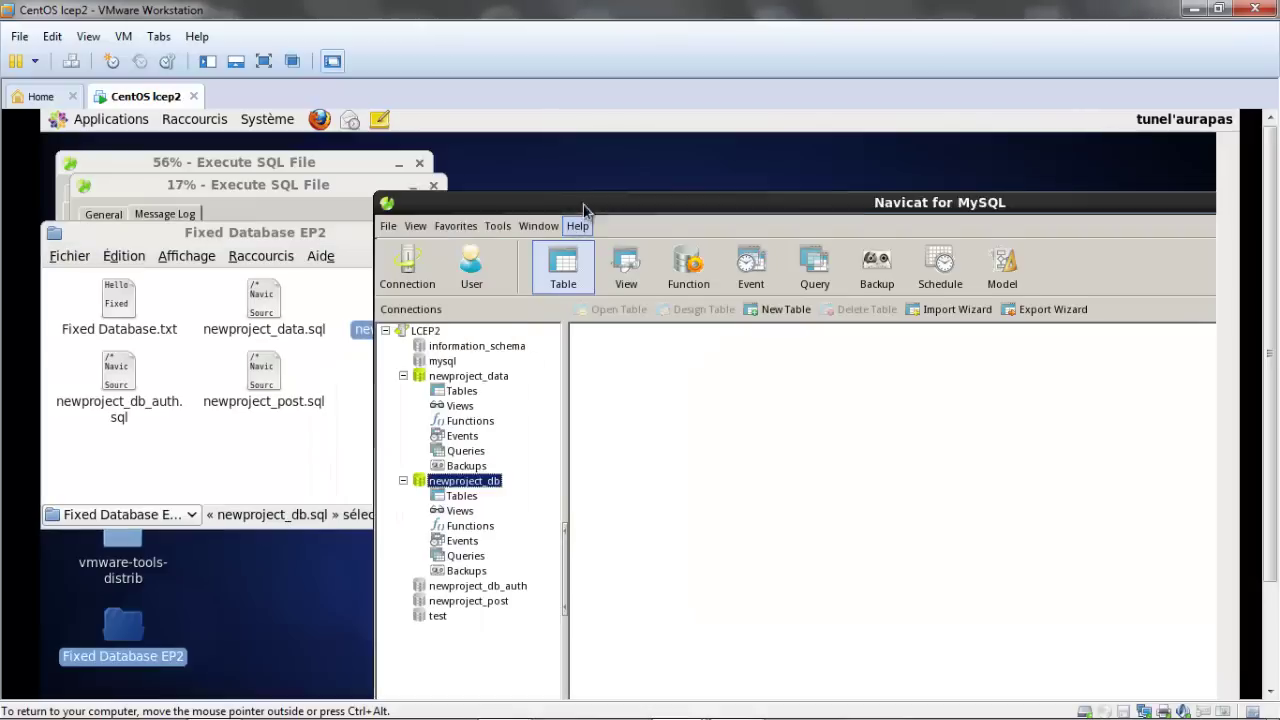
pyautogui.doubleClick(455, 587)
pyautogui.click(403, 482)
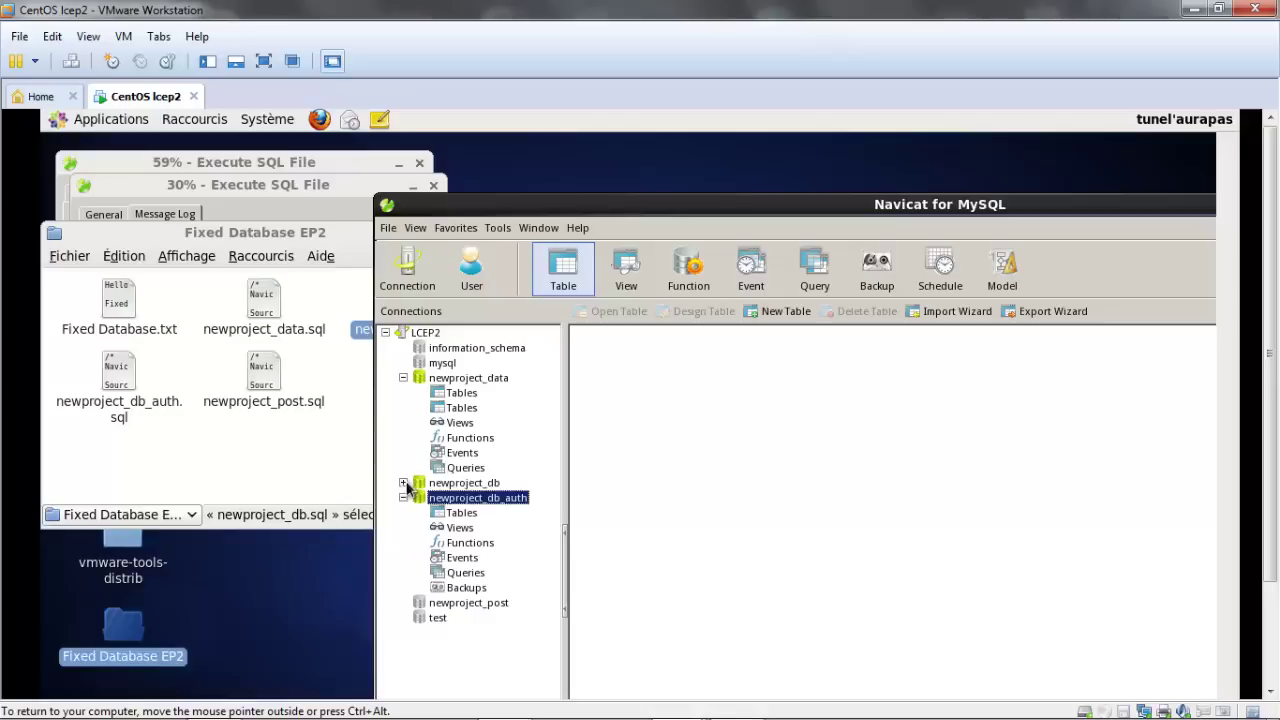
pyautogui.click(403, 377)
pyautogui.moveTo(142, 399); pyautogui.dragTo(718, 425)
pyautogui.click(689, 606)
# Step: Import newproject_post.sql into newproject_post, close its finished report and the SQL files folder
pyautogui.moveTo(613, 306); pyautogui.dragTo(219, 215)
pyautogui.moveTo(418, 242); pyautogui.dragTo(408, 299)
pyautogui.click(618, 435)
pyautogui.doubleClick(463, 514)
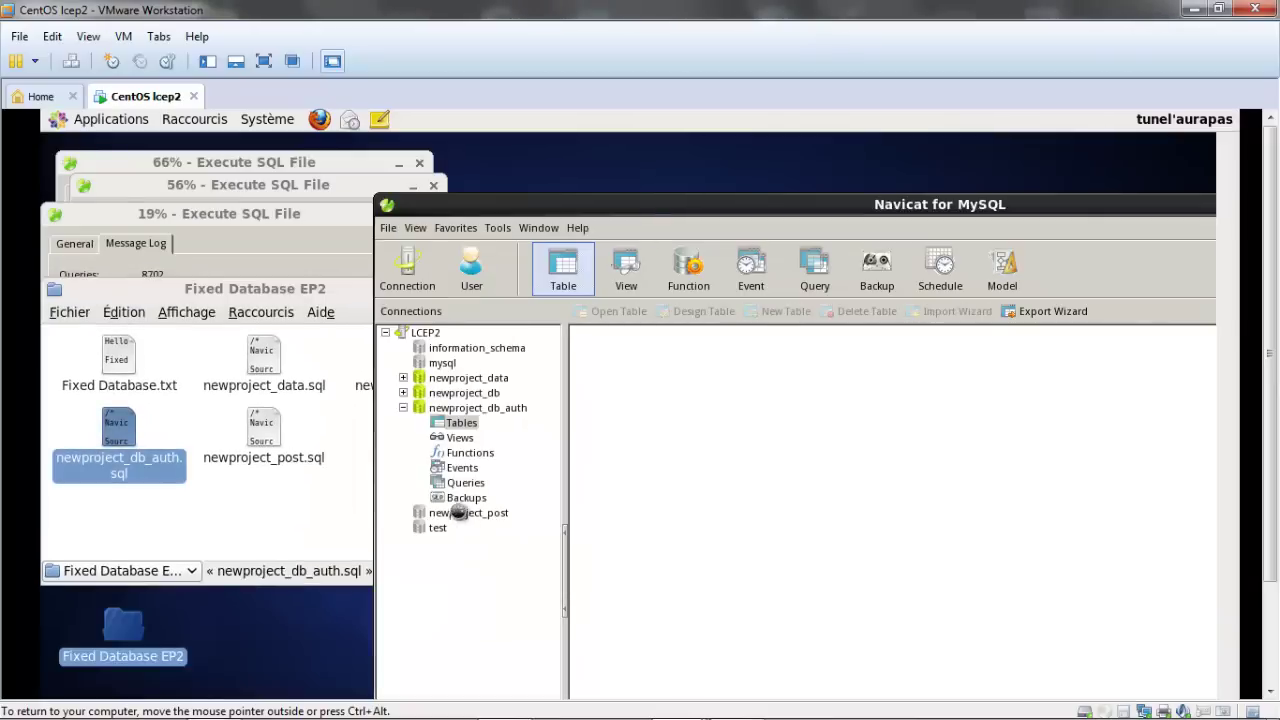
pyautogui.moveTo(263, 430); pyautogui.dragTo(726, 455)
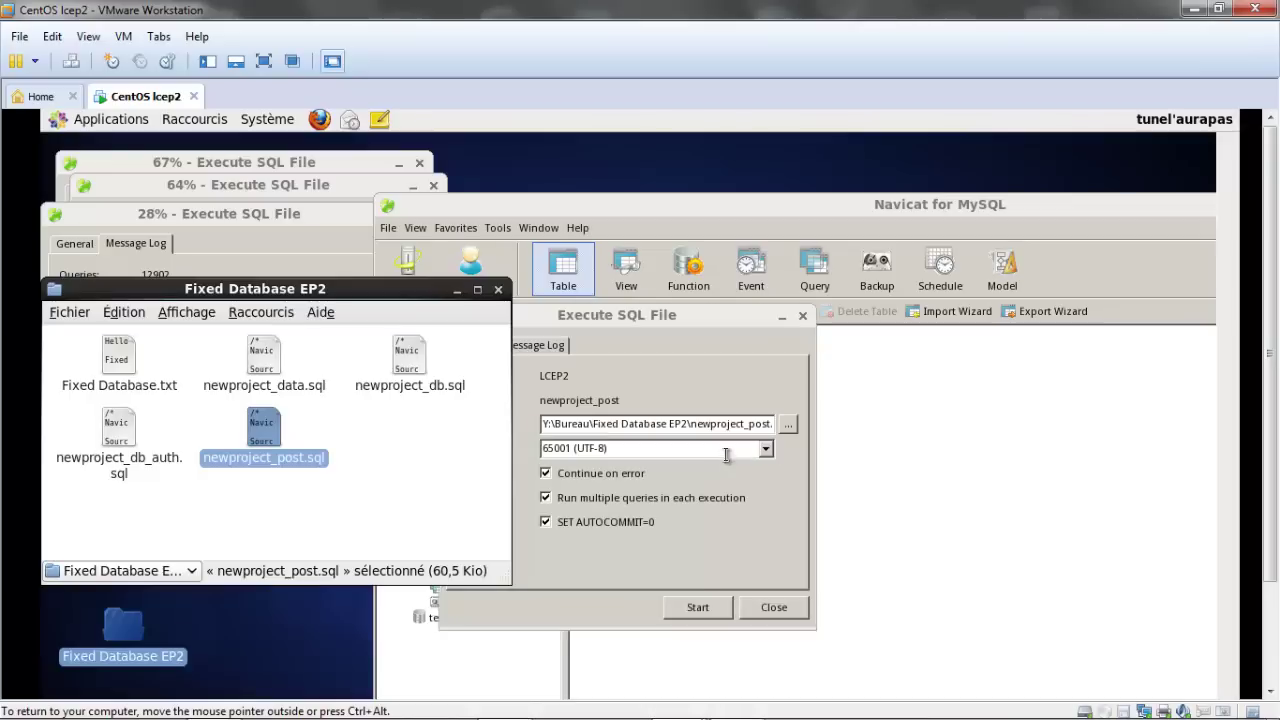
pyautogui.click(698, 608)
pyautogui.moveTo(629, 318); pyautogui.dragTo(370, 273)
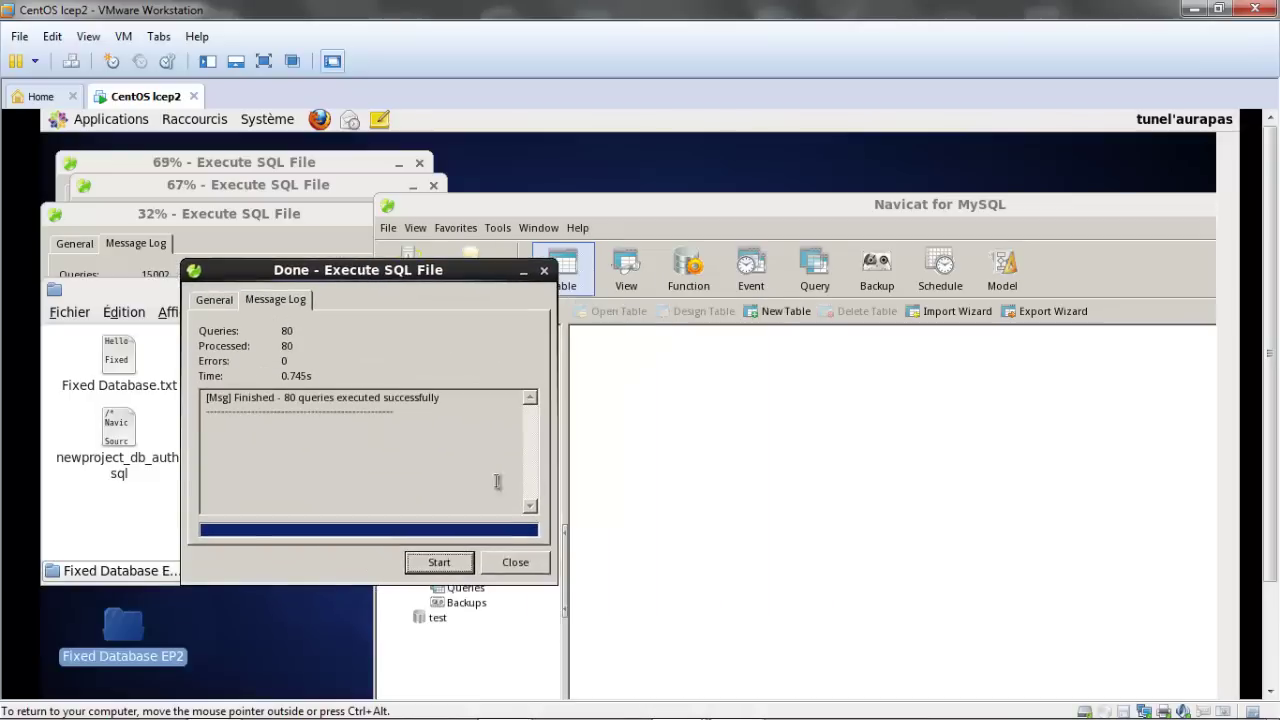
pyautogui.click(534, 566)
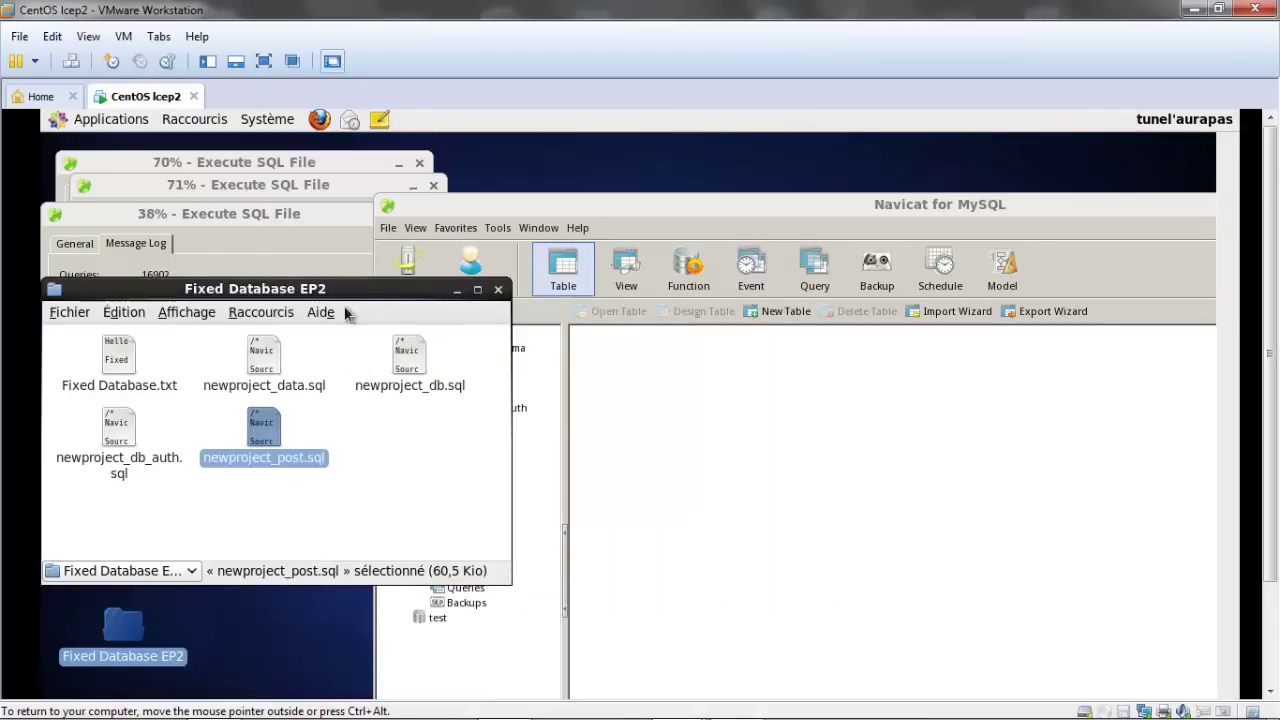
pyautogui.click(498, 291)
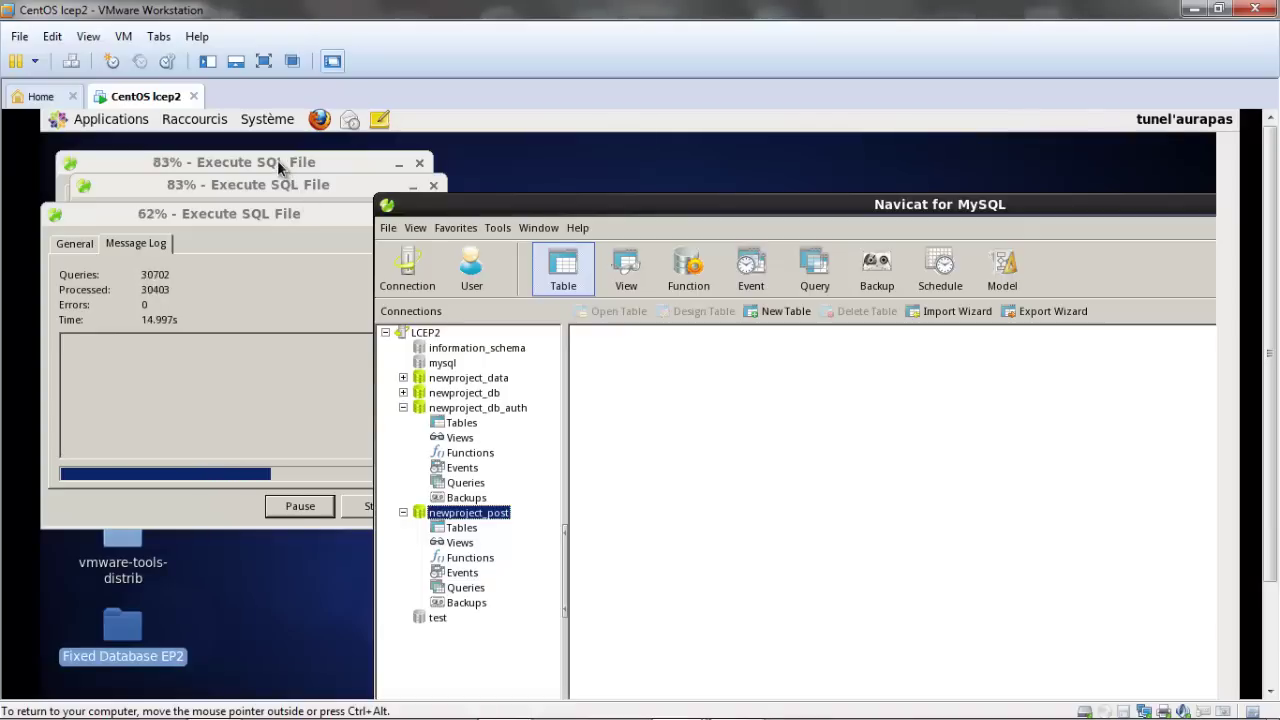
# Step: Spread out the running import dialogs and dismiss the finished 43244-query report
pyautogui.moveTo(279, 162); pyautogui.dragTo(802, 172)
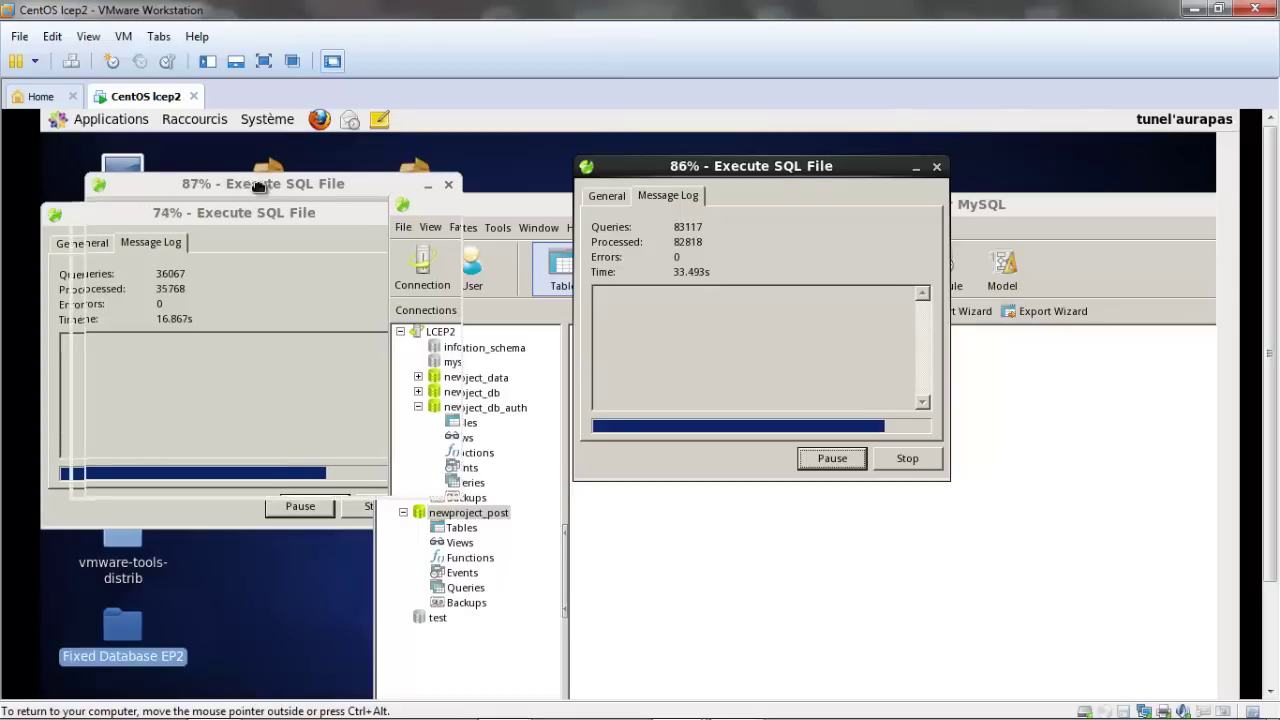
pyautogui.moveTo(228, 187); pyautogui.dragTo(468, 198)
pyautogui.click(173, 217)
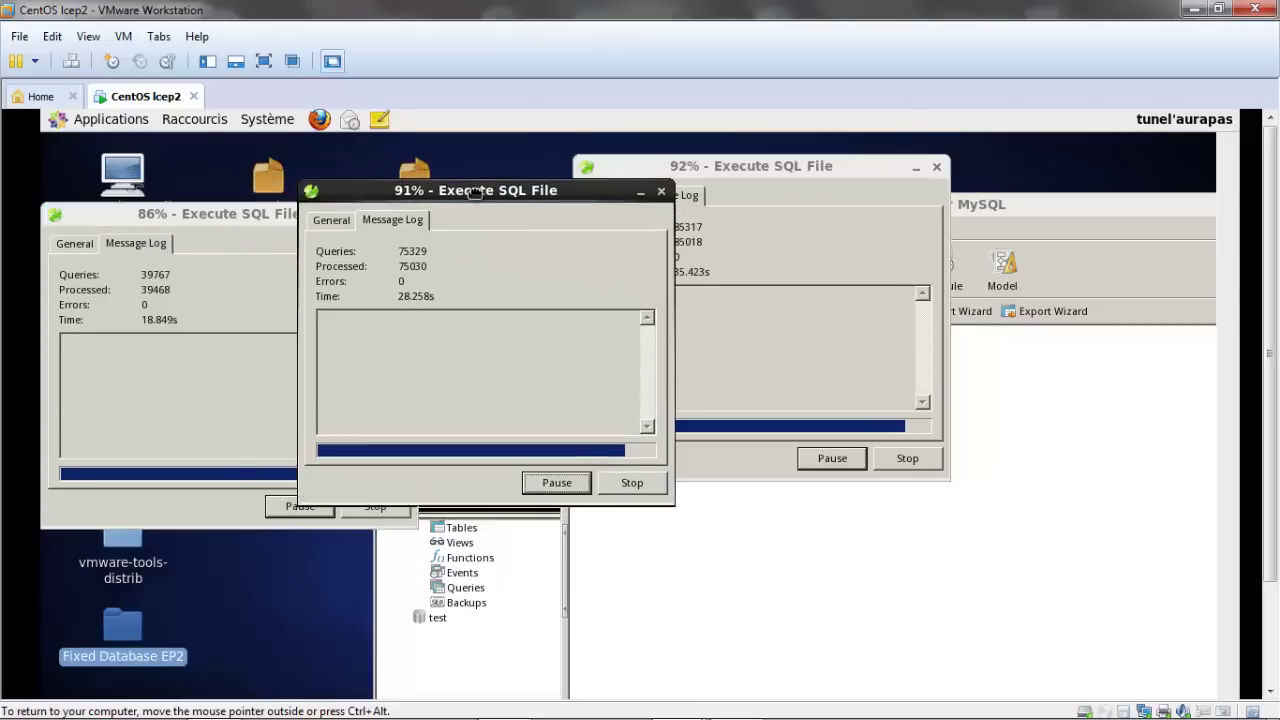
pyautogui.click(747, 246)
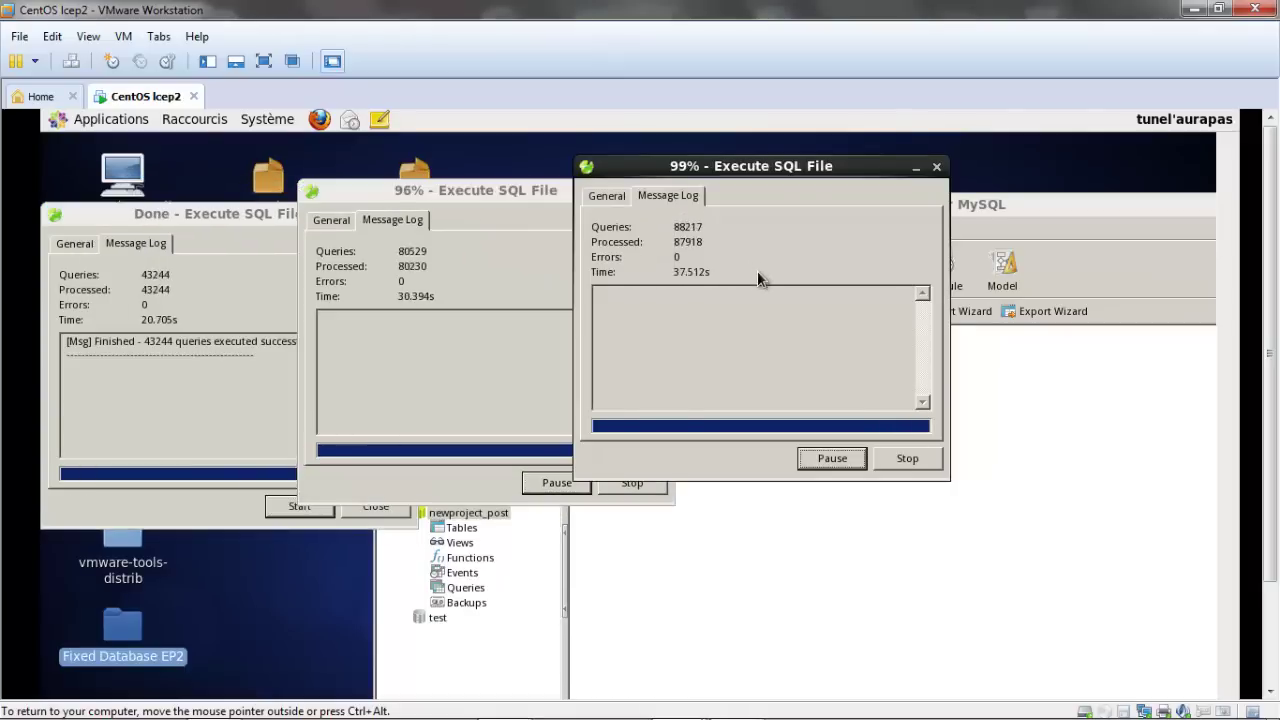
pyautogui.click(255, 306)
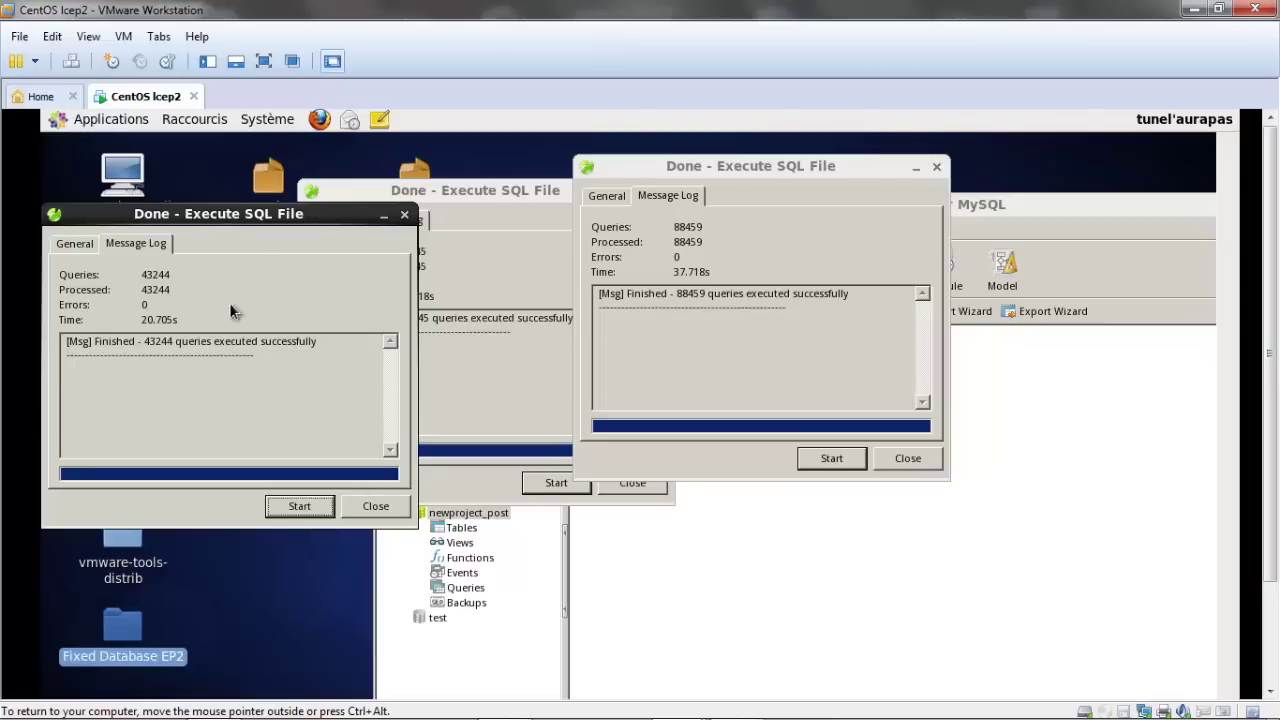
pyautogui.click(376, 506)
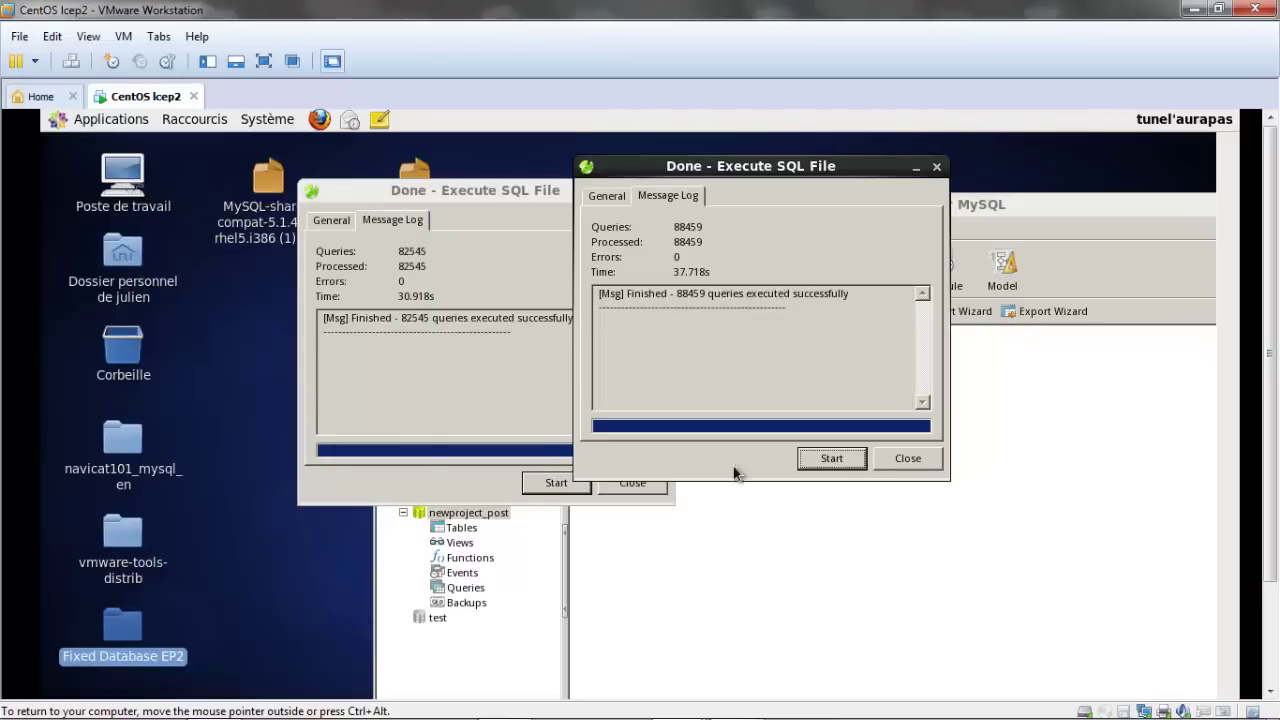
# Step: Dismiss the 88459- and 82545-query reports and close the newproject_post, newproject_db_auth and newproject_db databases
pyautogui.click(923, 470)
pyautogui.click(633, 485)
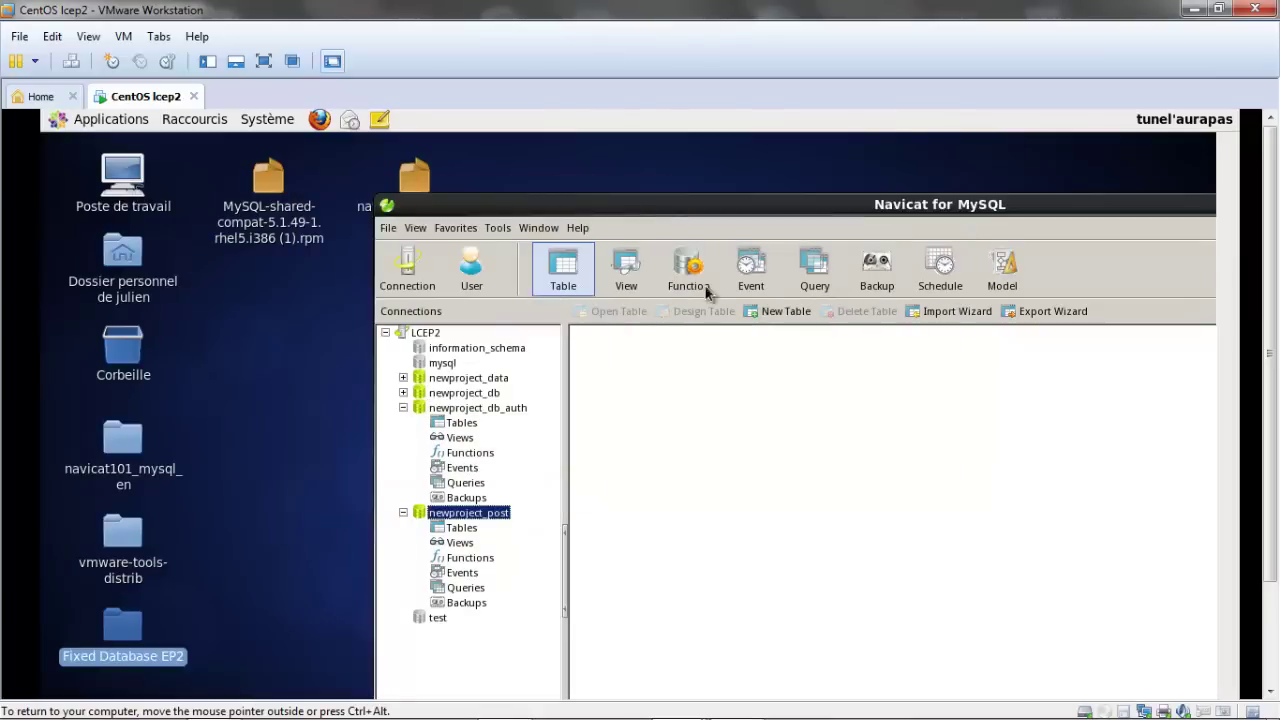
pyautogui.moveTo(717, 215); pyautogui.dragTo(575, 188)
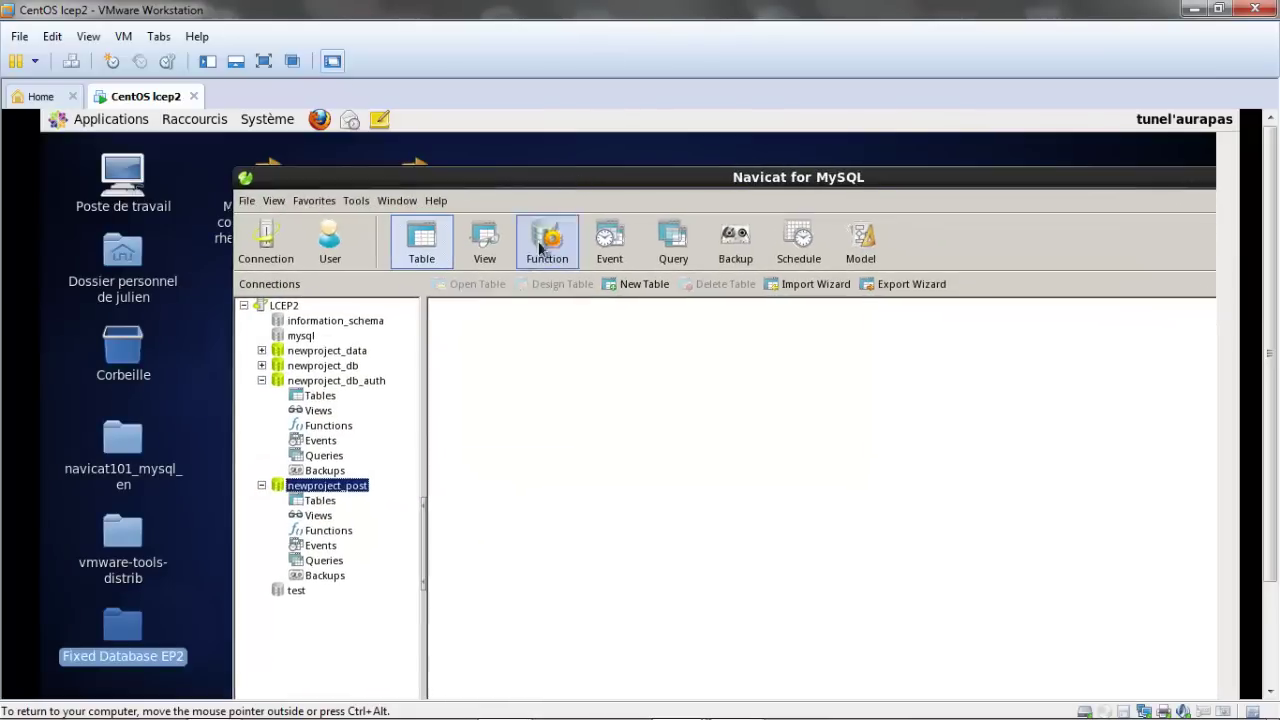
pyautogui.rightClick(281, 489)
pyautogui.click(297, 494)
pyautogui.rightClick(294, 386)
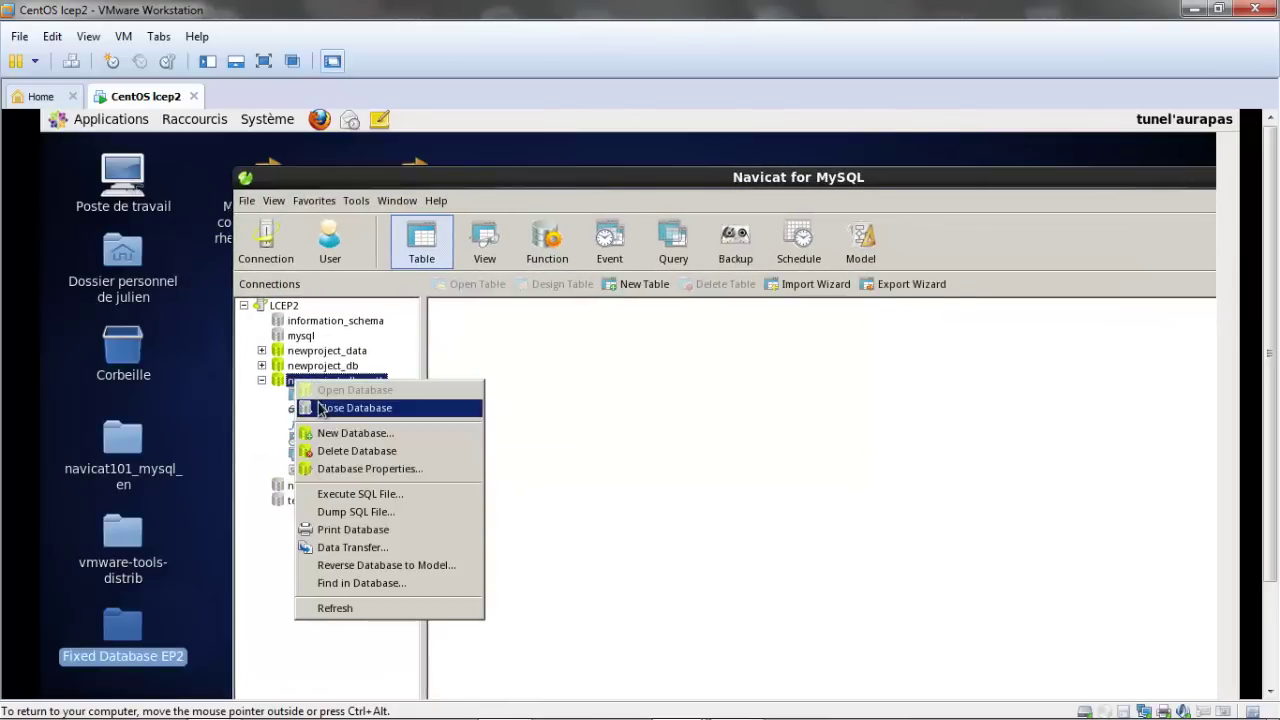
pyautogui.click(322, 412)
pyautogui.rightClick(304, 366)
pyautogui.click(336, 391)
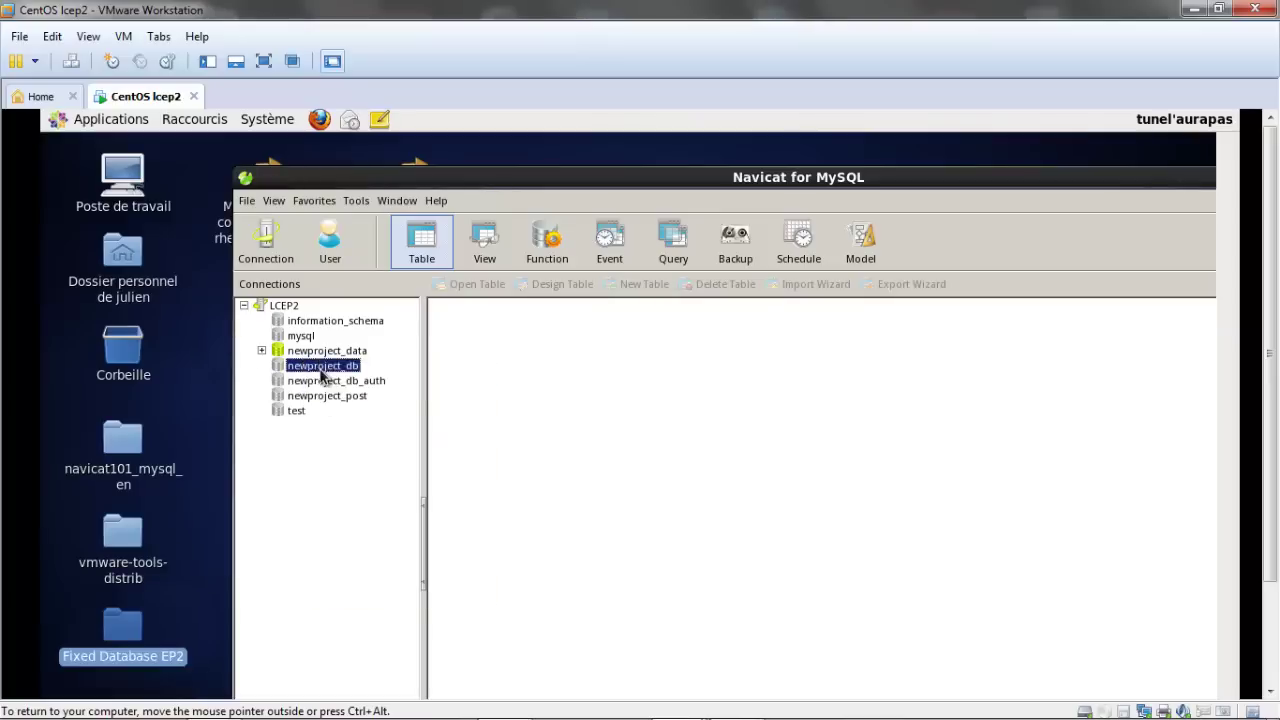
pyautogui.rightClick(320, 354)
pyautogui.click(330, 354)
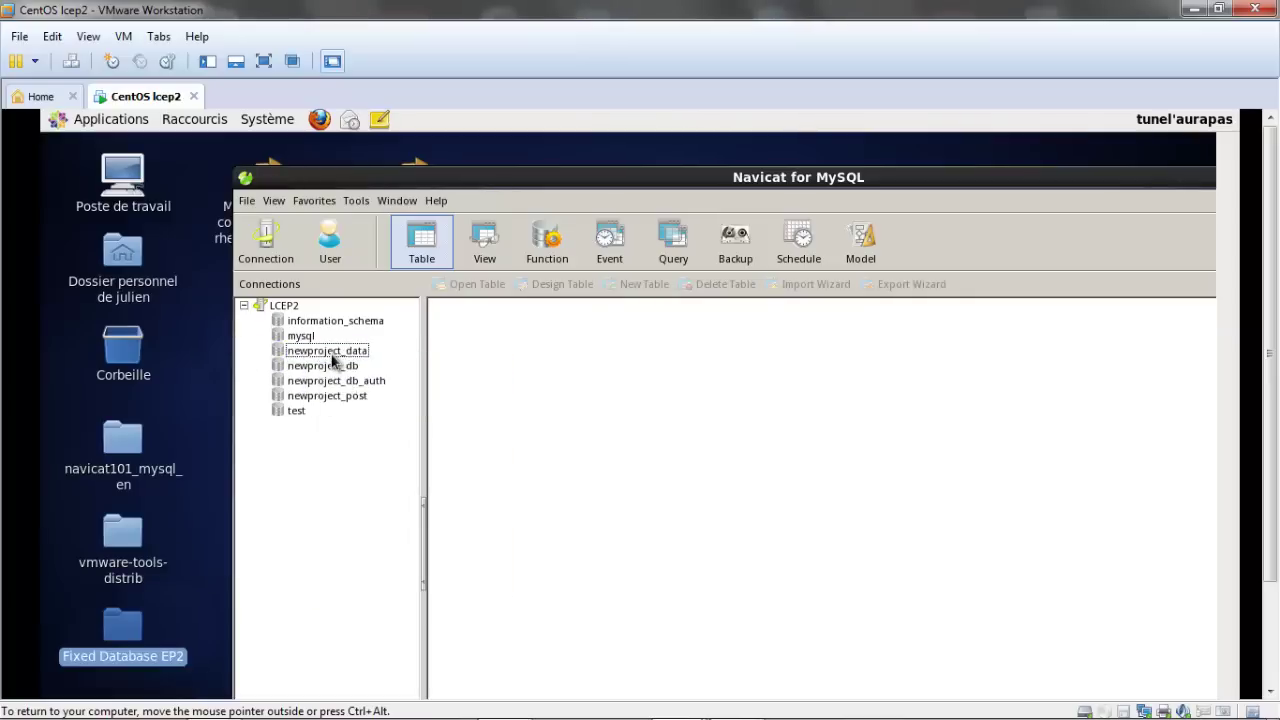
# Step: Reopen the four newproject databases and list newproject_db_auth's tables in a maximized Navicat
pyautogui.doubleClick(332, 353)
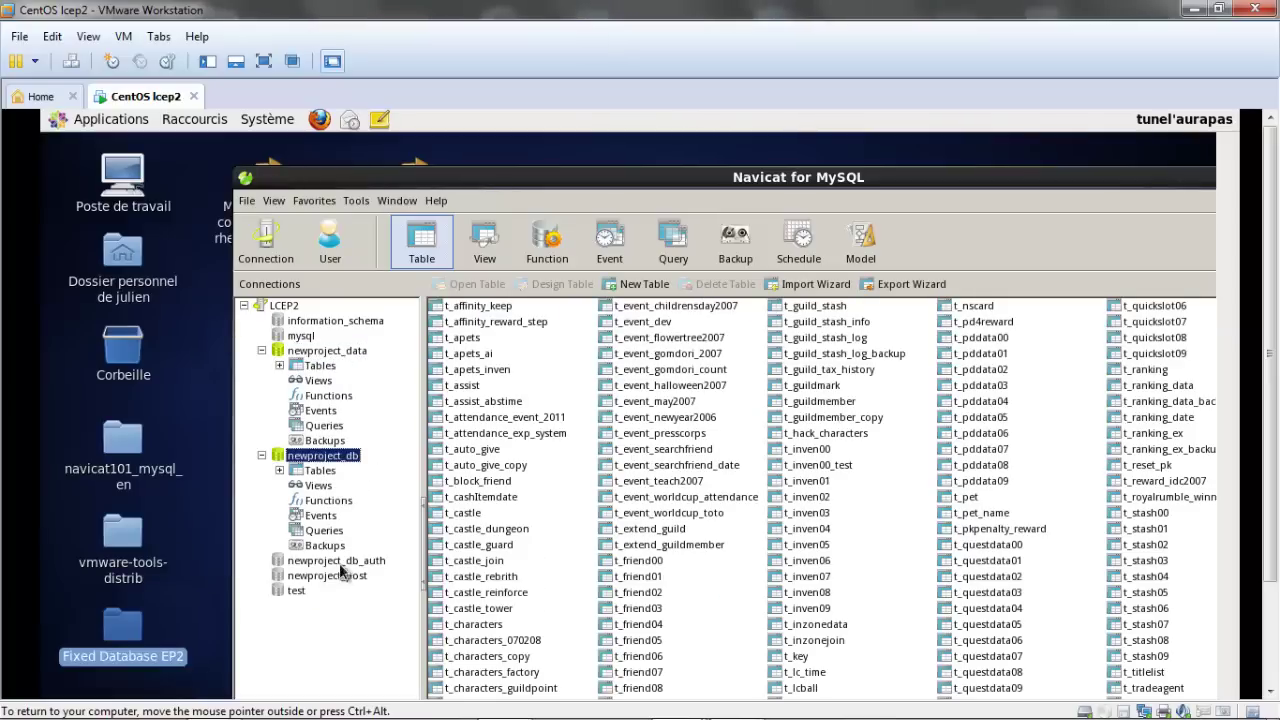
pyautogui.doubleClick(336, 561)
pyautogui.click(333, 665)
pyautogui.doubleClick(336, 666)
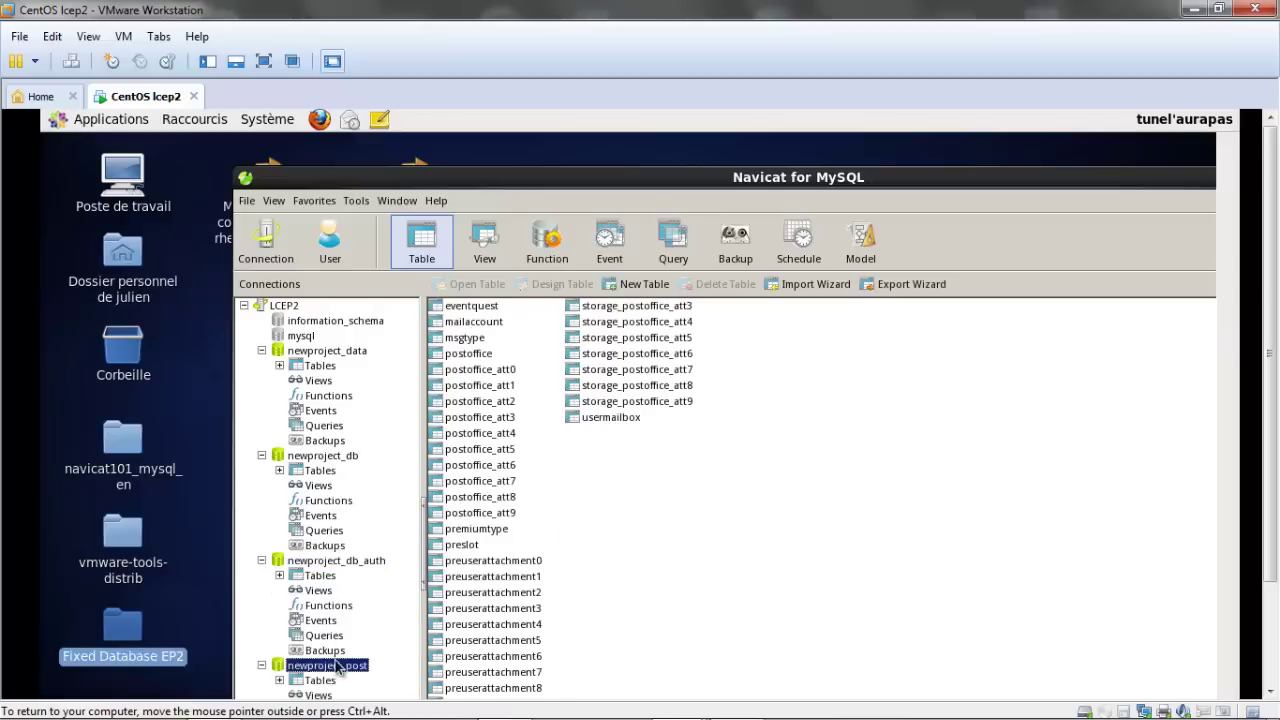
pyautogui.click(309, 563)
pyautogui.doubleClick(608, 180)
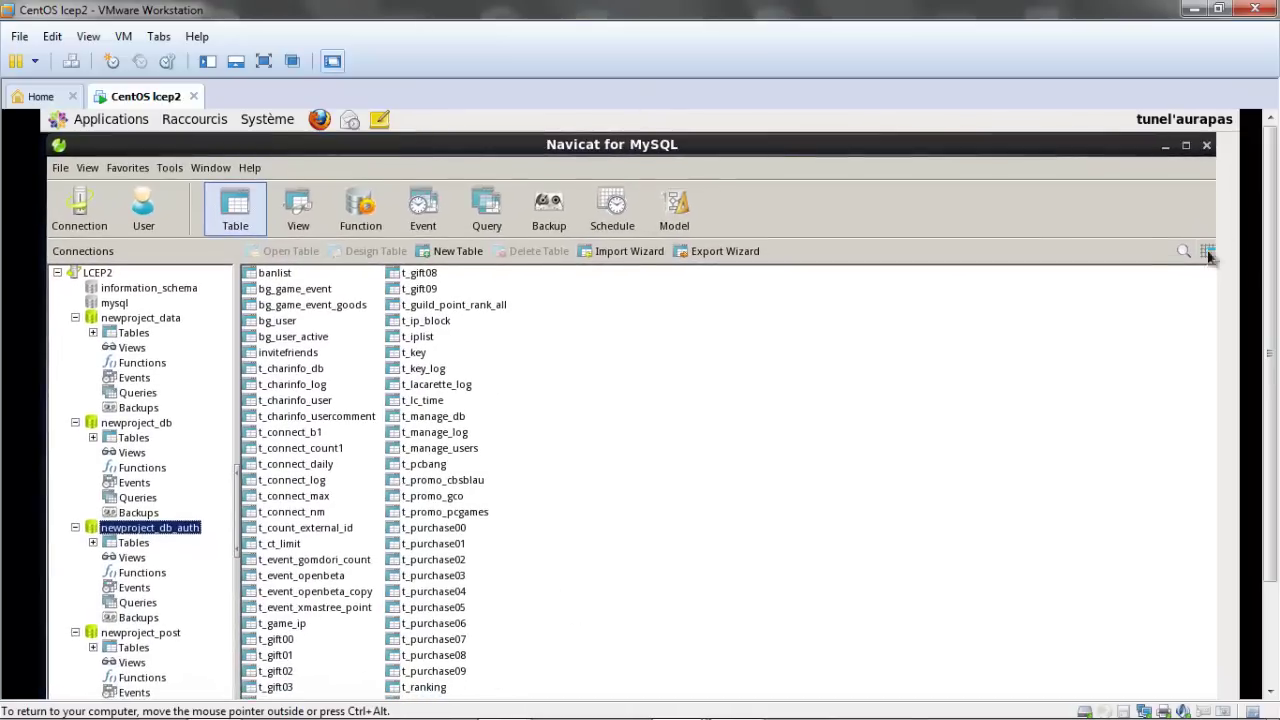
pyautogui.click(1186, 145)
pyautogui.scroll(-3, 1270, 400)
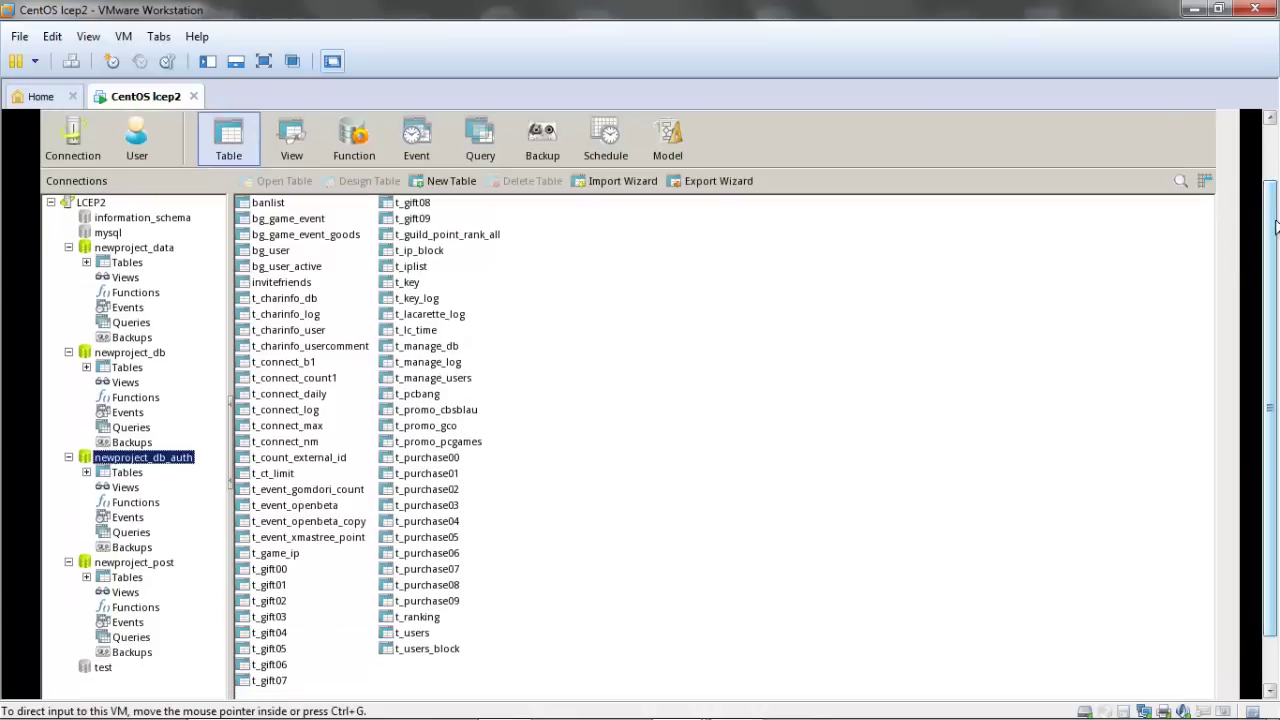
# Step: Select and delete all 368 records in t_users, then close the table window
pyautogui.doubleClick(422, 634)
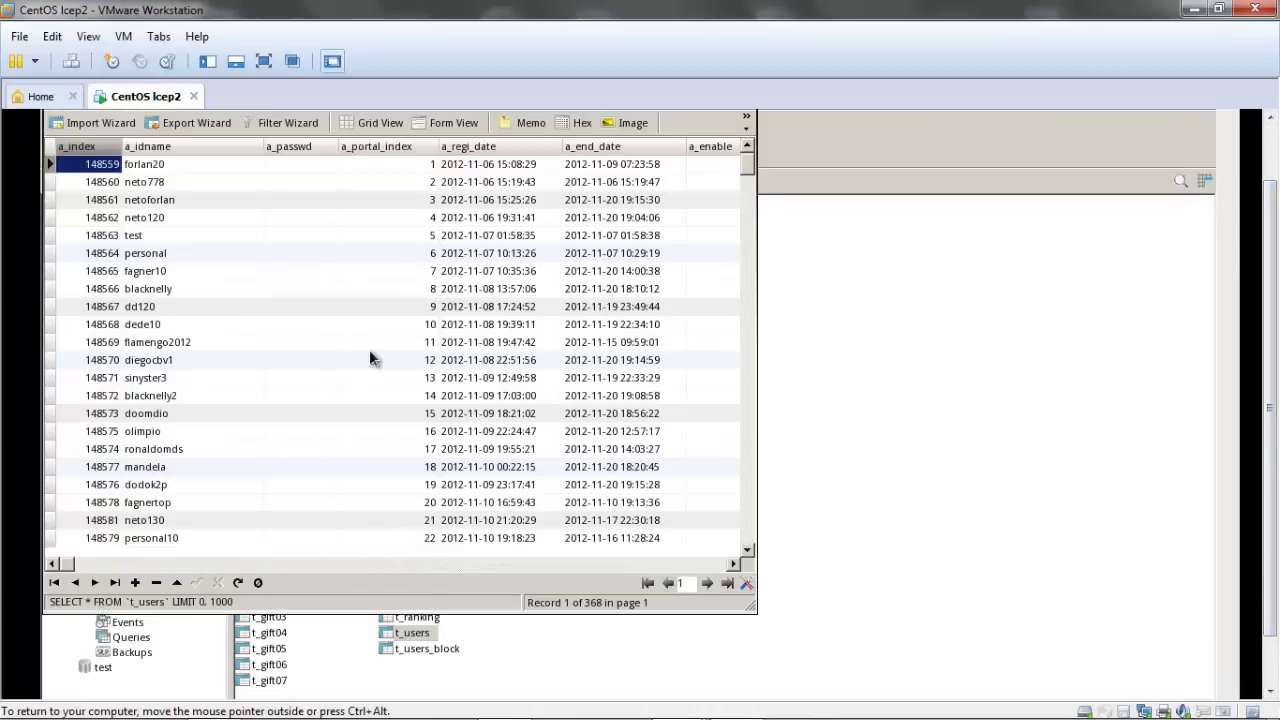
pyautogui.scroll(3, 1278, 228)
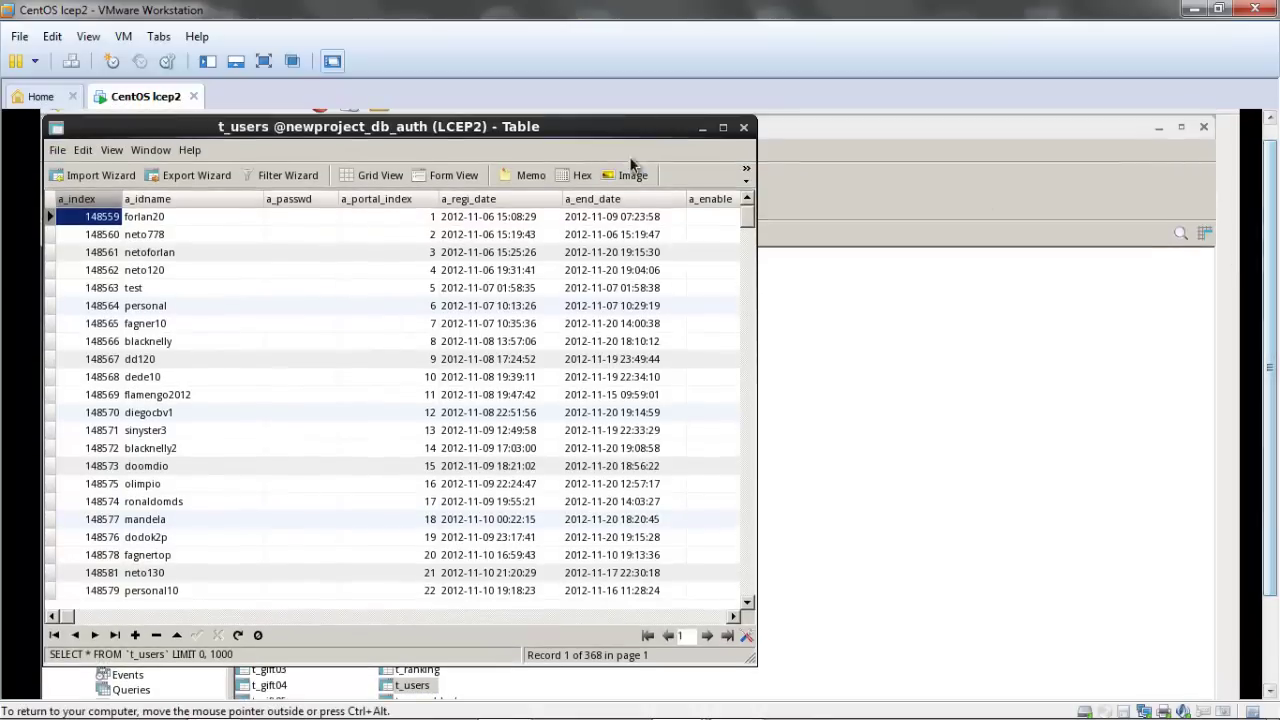
pyautogui.moveTo(100, 126); pyautogui.dragTo(524, 193)
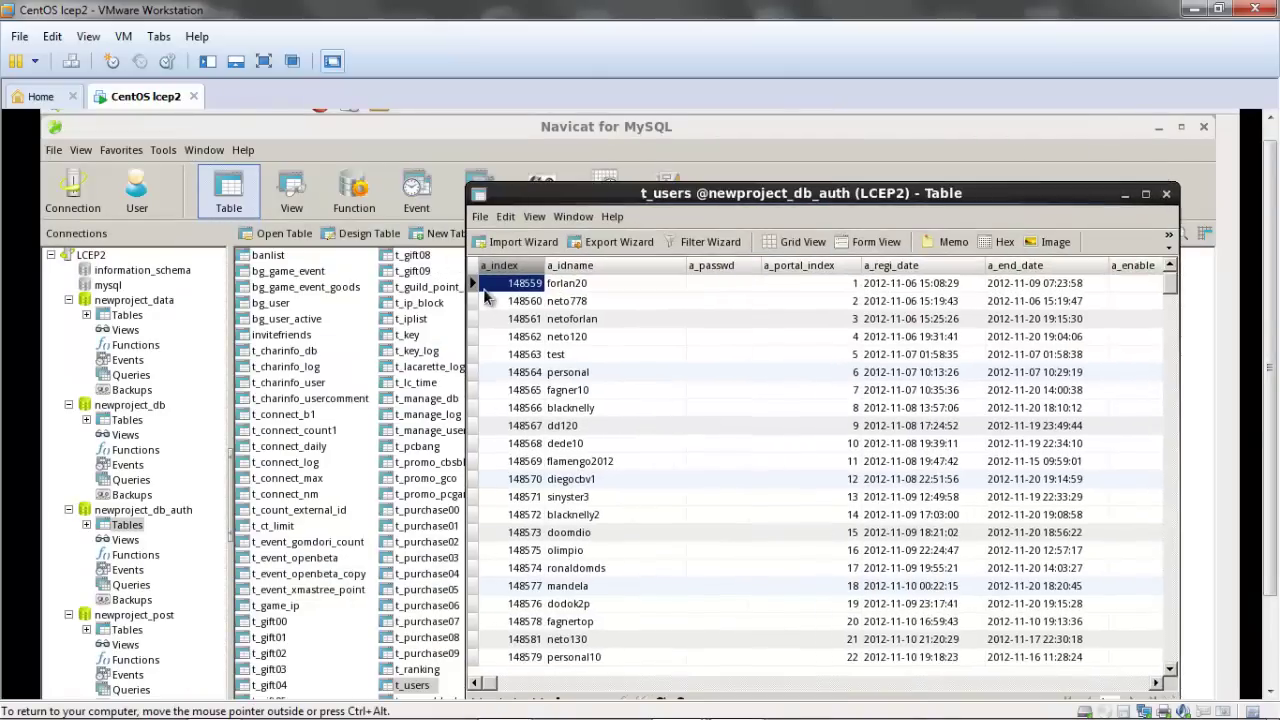
pyautogui.click(476, 285)
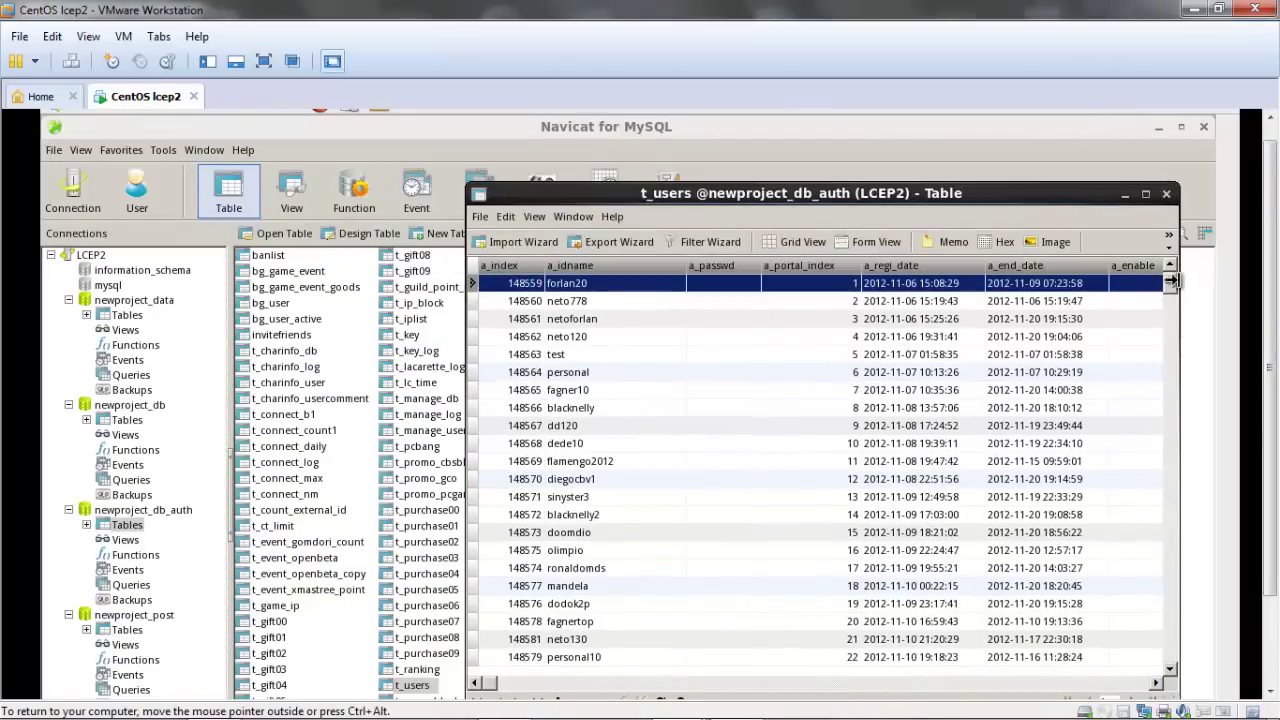
pyautogui.hotkey('ctrl', 'End')
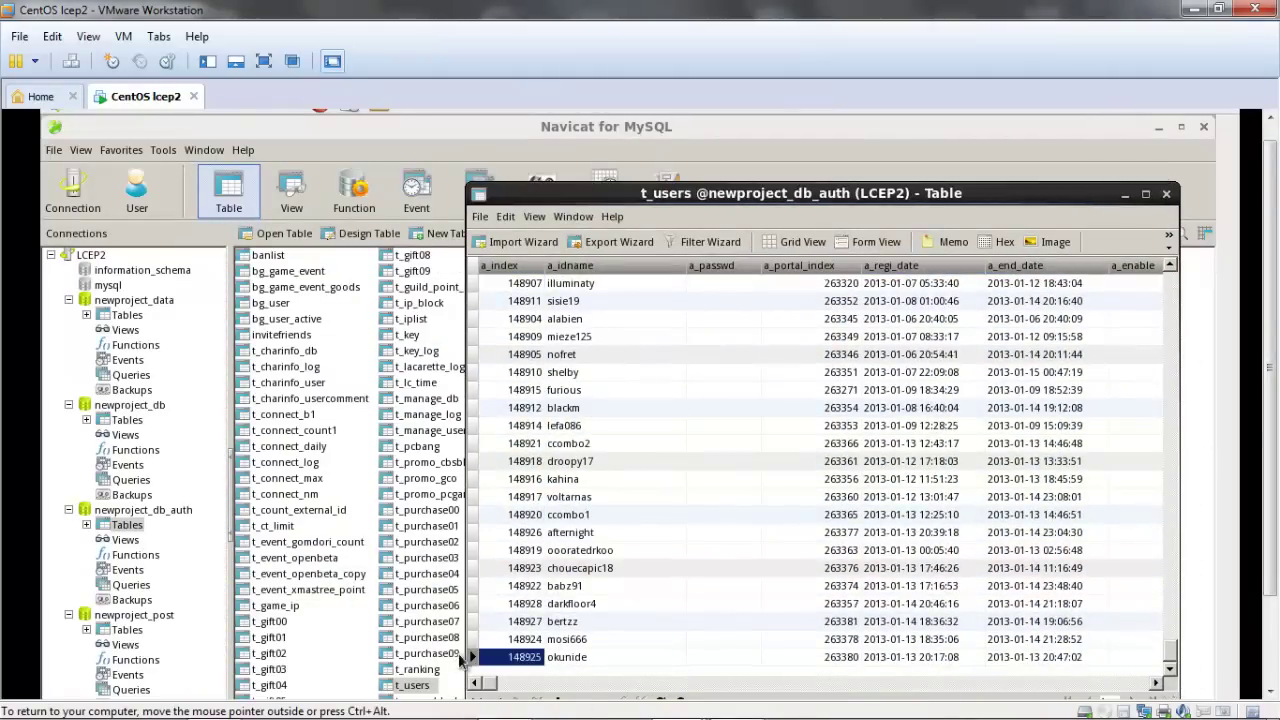
pyautogui.keyDown('shift'); pyautogui.click(474, 657); pyautogui.keyUp('shift')
pyautogui.press('Delete')
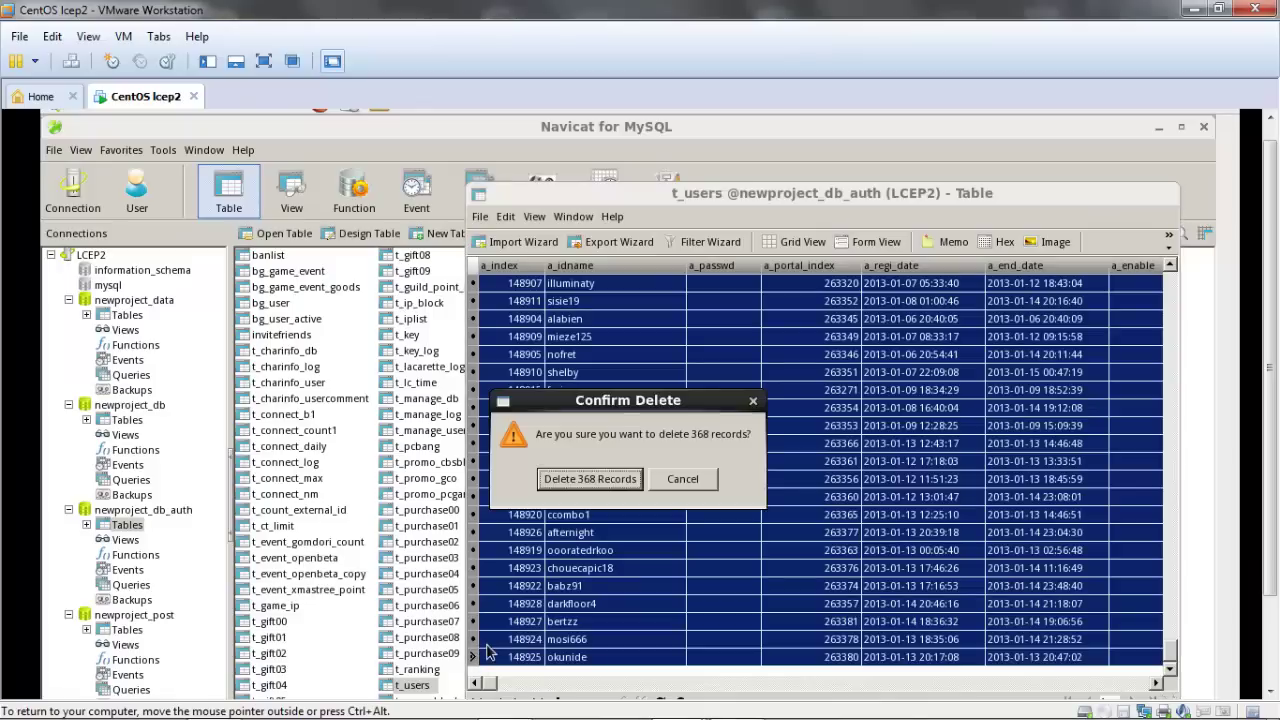
pyautogui.press('Return')
pyautogui.click(1164, 195)
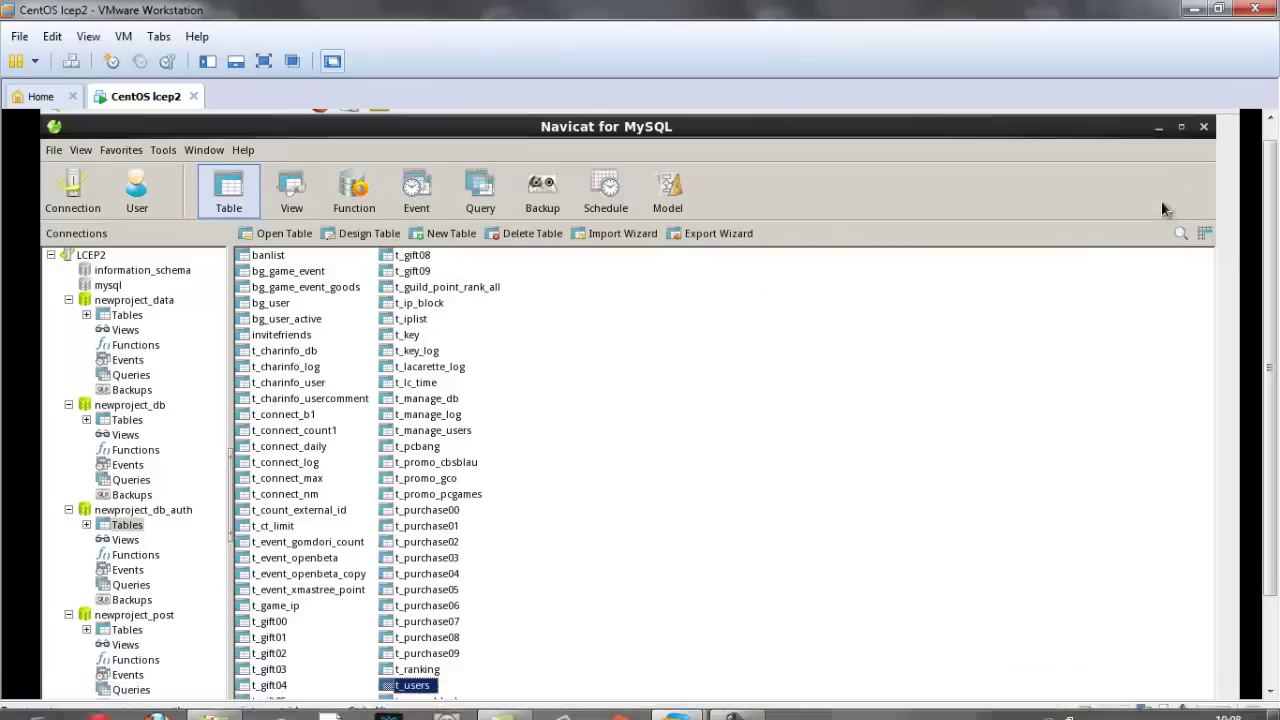
# Step: Open bg_user, insert a new record, and enter its user ID and password
pyautogui.doubleClick(272, 304)
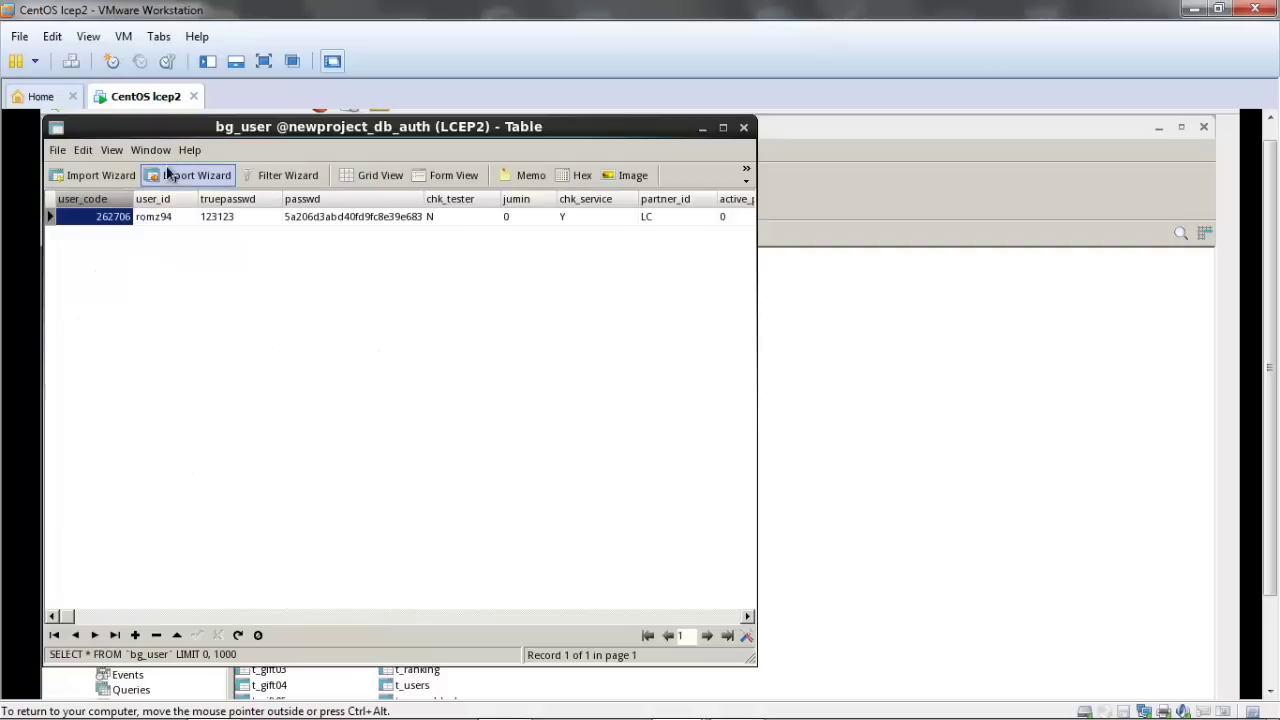
pyautogui.click(51, 216)
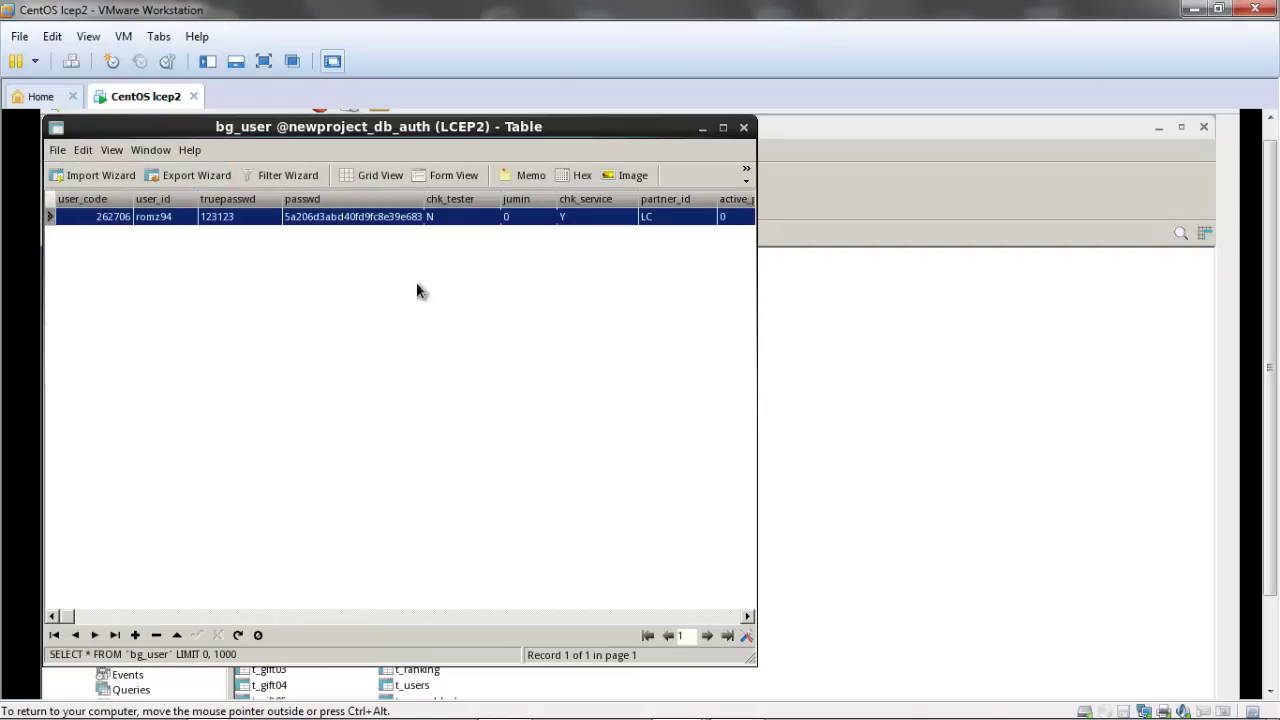
pyautogui.click(480, 302)
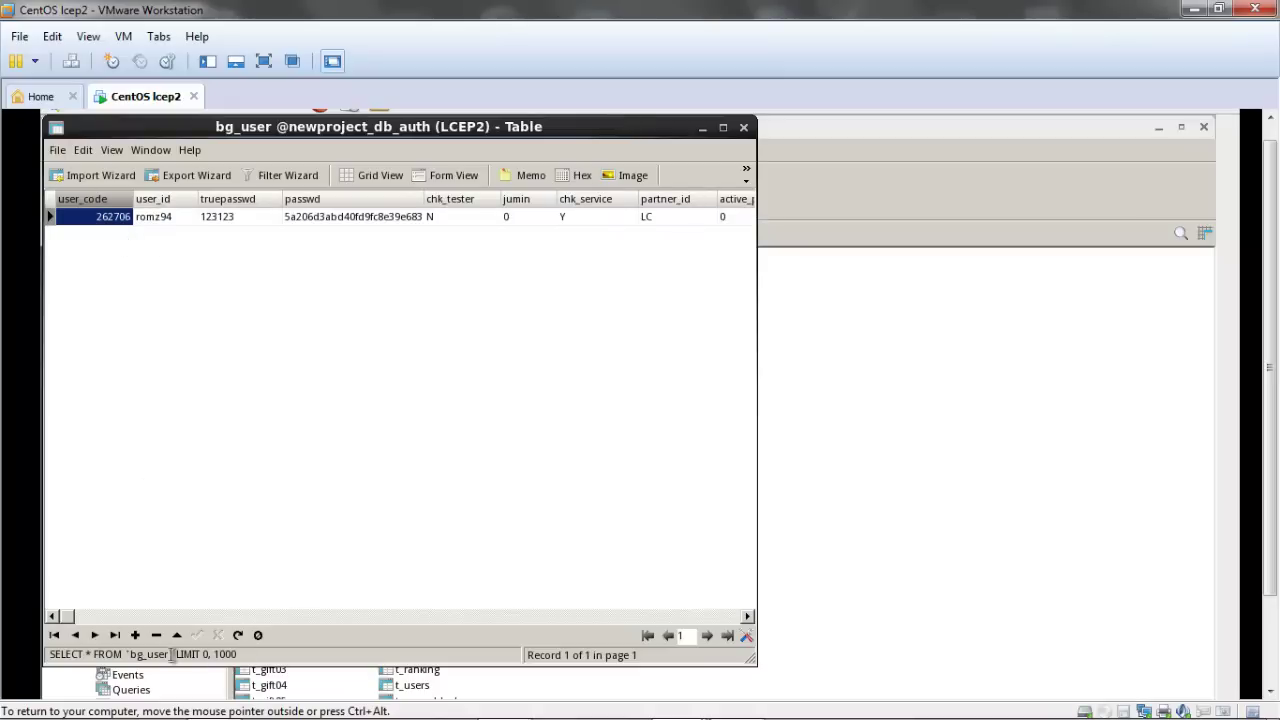
pyautogui.click(135, 635)
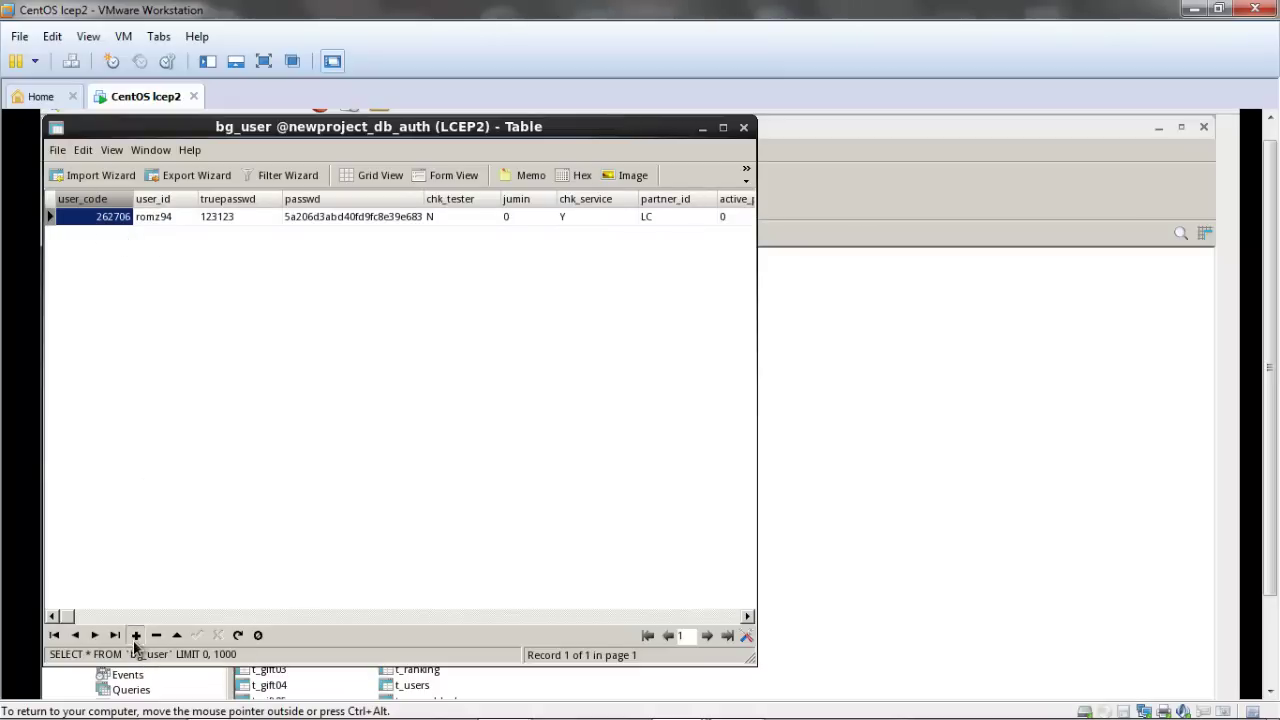
pyautogui.click(150, 218)
pyautogui.click(150, 218)
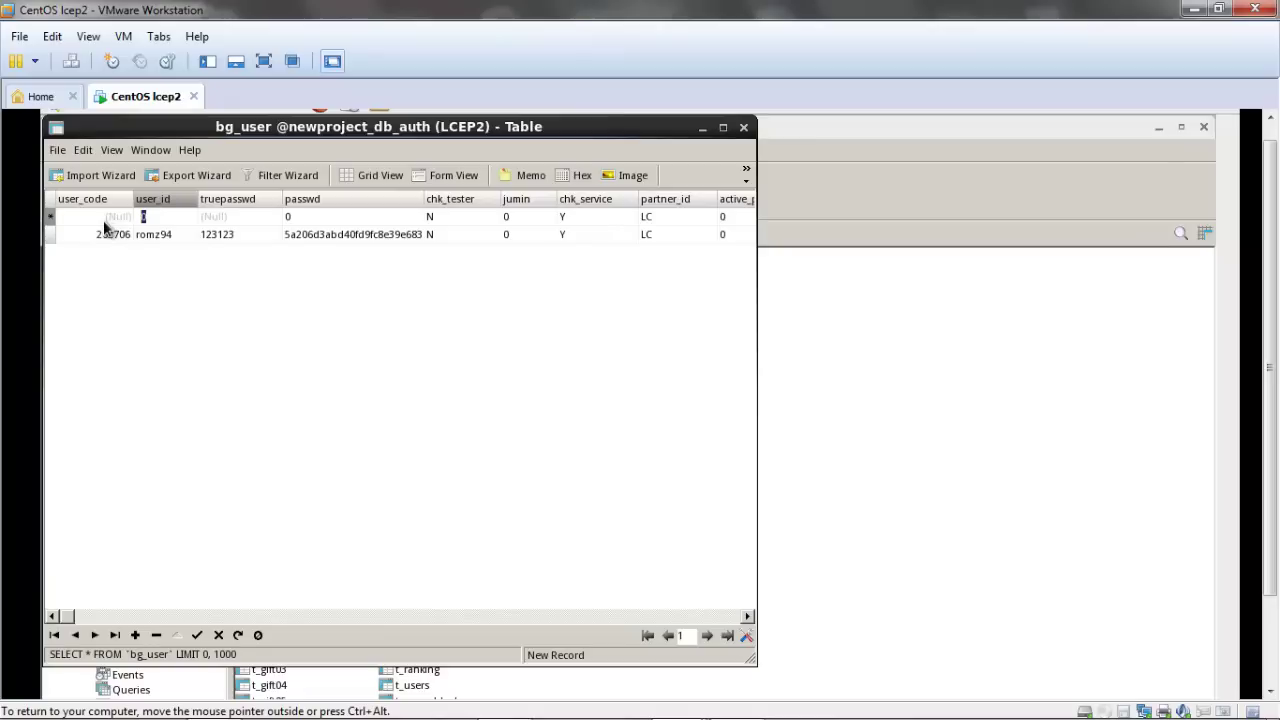
pyautogui.press('Tab')
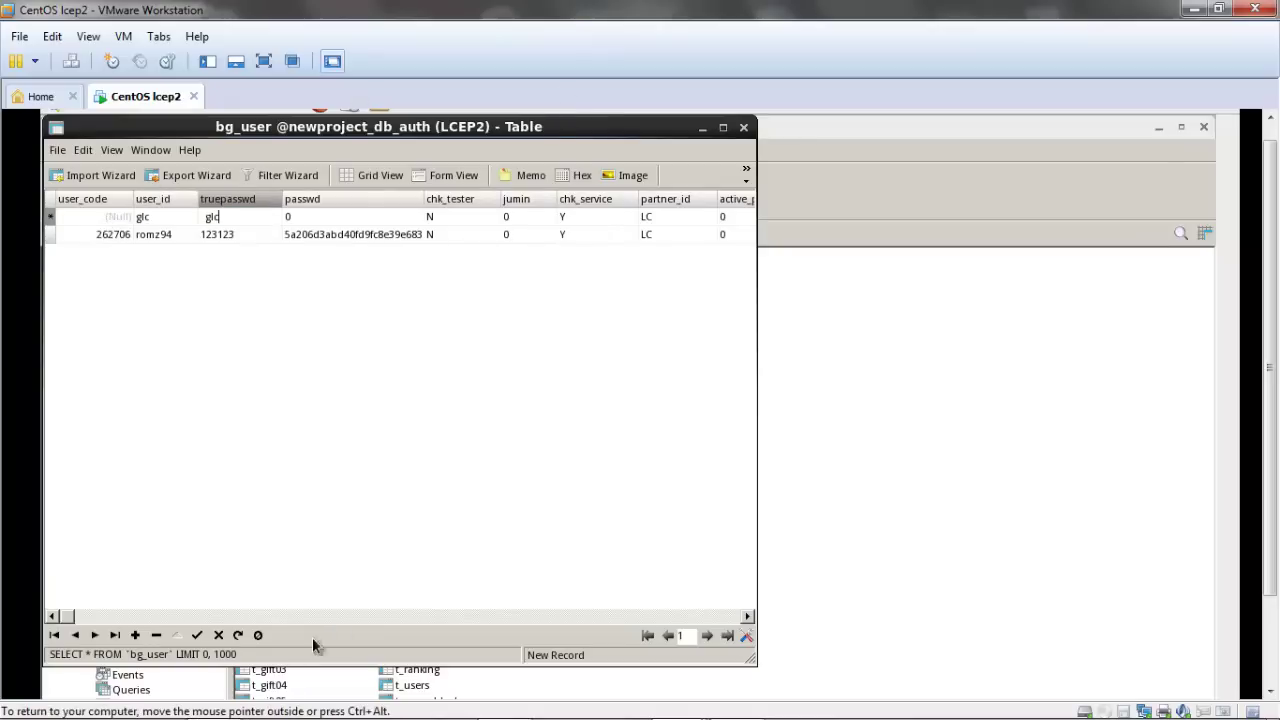
# Step: Set the new bg_user record's cash field to 500000
pyautogui.moveTo(82, 618); pyautogui.dragTo(745, 622)
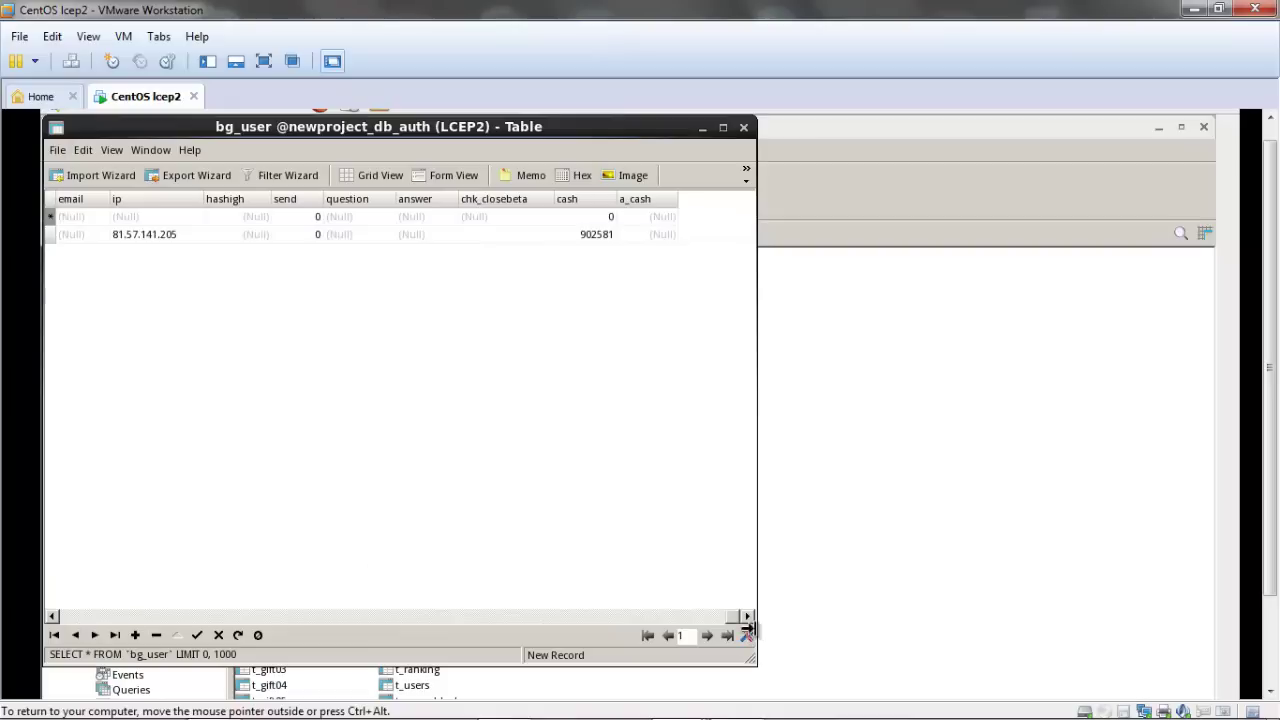
pyautogui.click(590, 218)
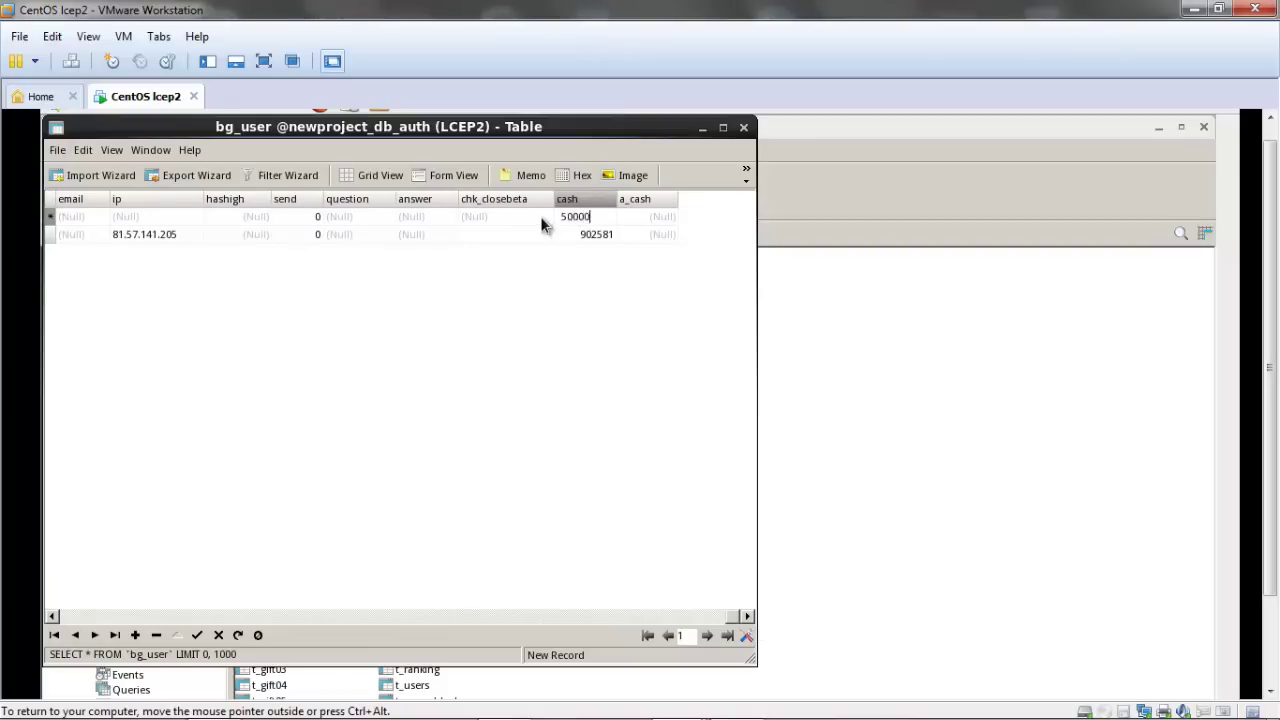
pyautogui.write('500000')
pyautogui.press('Return')
pyautogui.moveTo(621, 136); pyautogui.dragTo(650, 138)
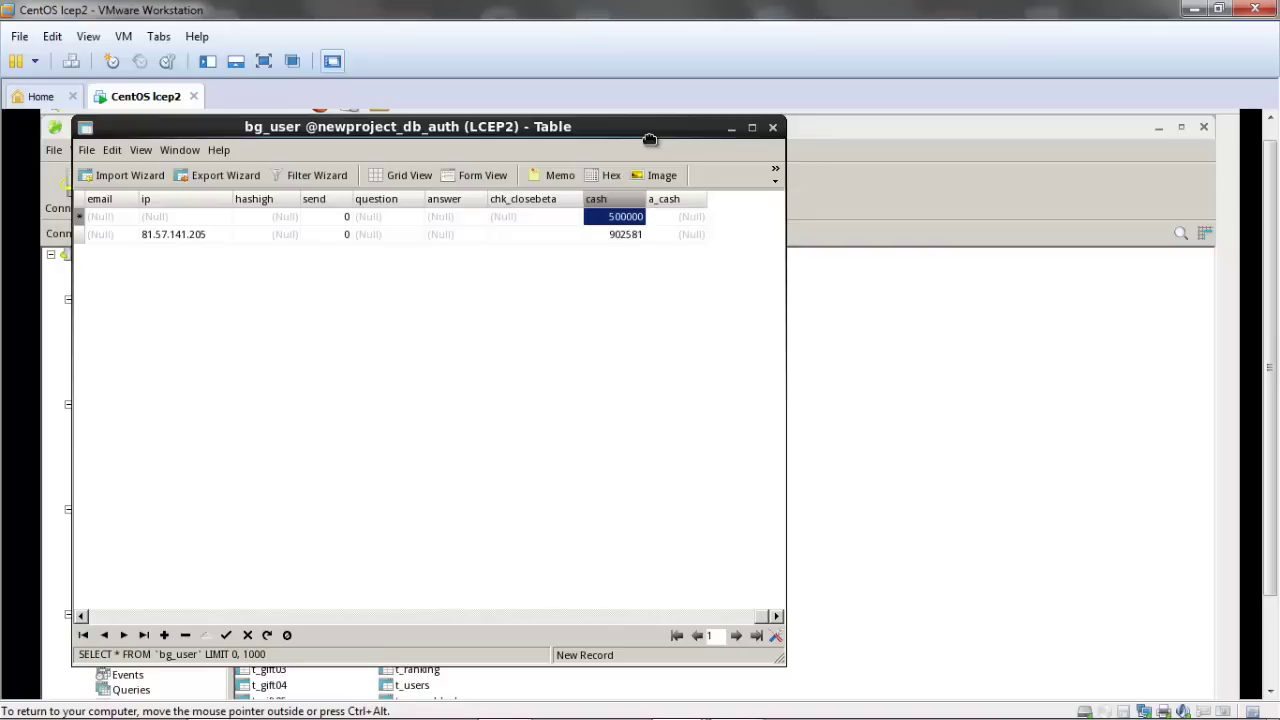
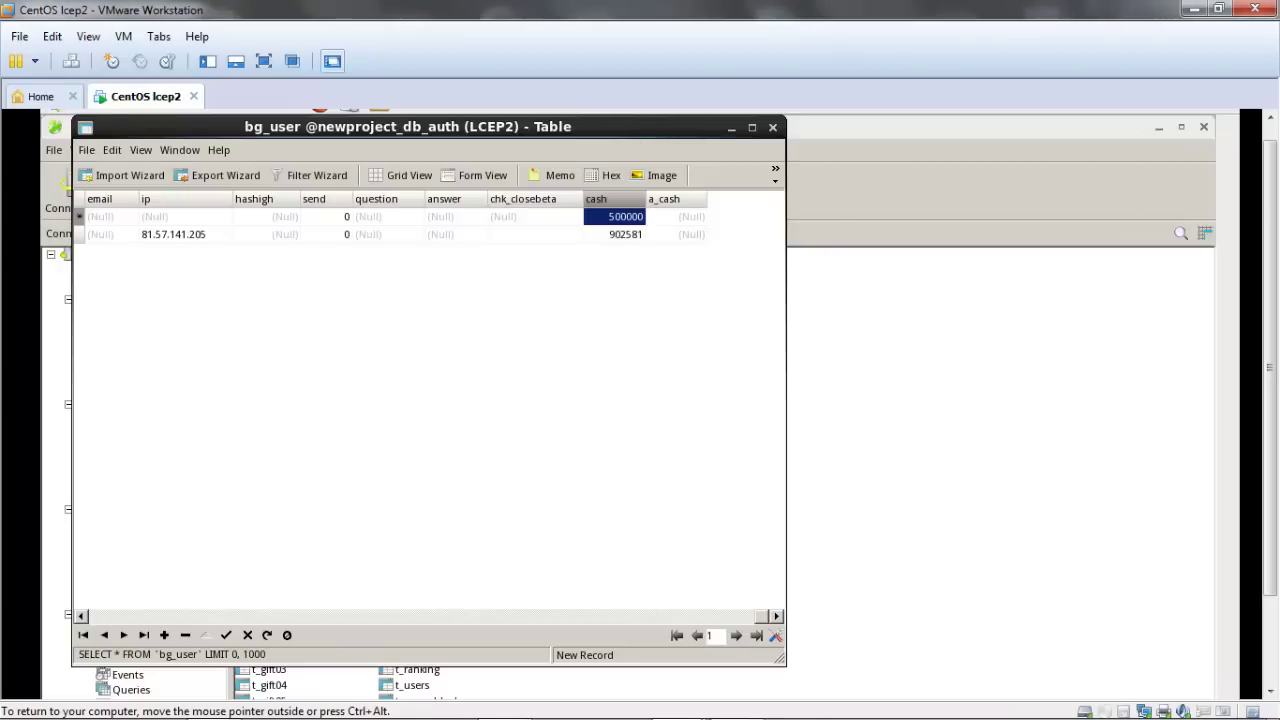
# Step: Scroll the bg_user grid back to user_id and passwd, then minimize VMware and reposition the folder window
pyautogui.moveTo(766, 617); pyautogui.dragTo(42, 630)
pyautogui.moveTo(764, 619); pyautogui.dragTo(80, 625)
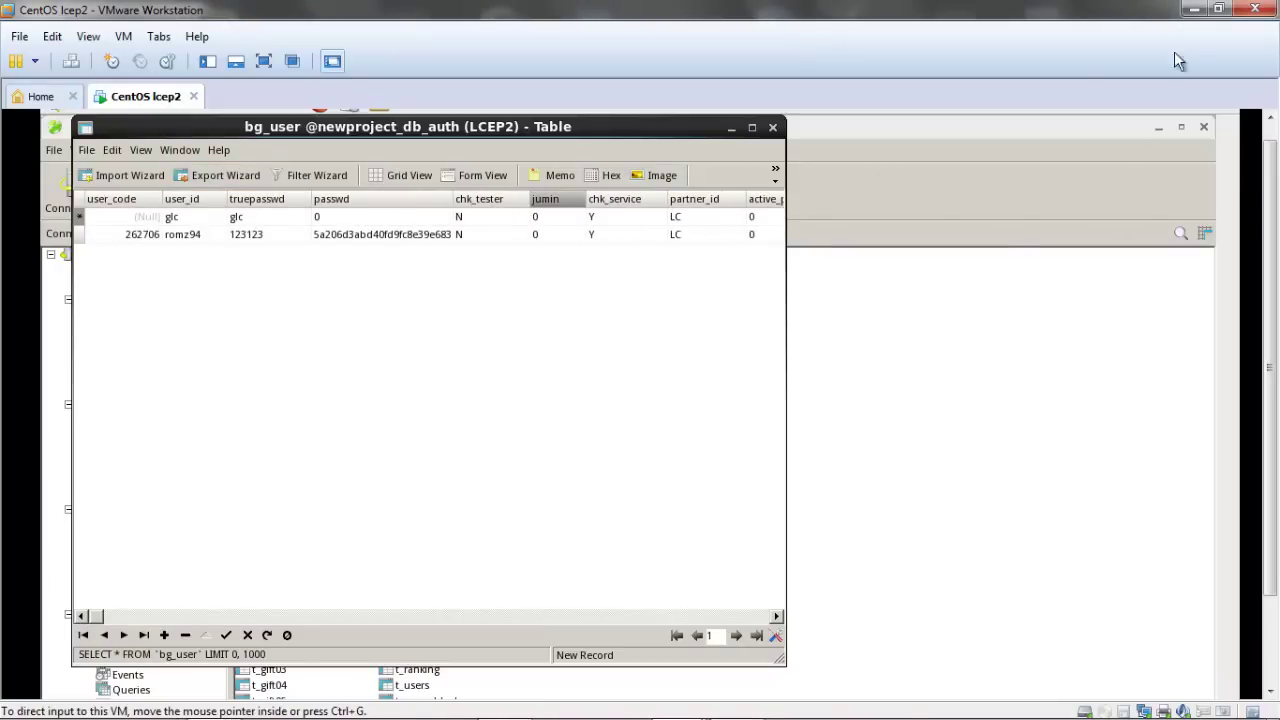
pyautogui.click(1187, 10)
pyautogui.moveTo(501, 115); pyautogui.dragTo(993, 207)
pyautogui.moveTo(250, 28); pyautogui.dragTo(309, 34)
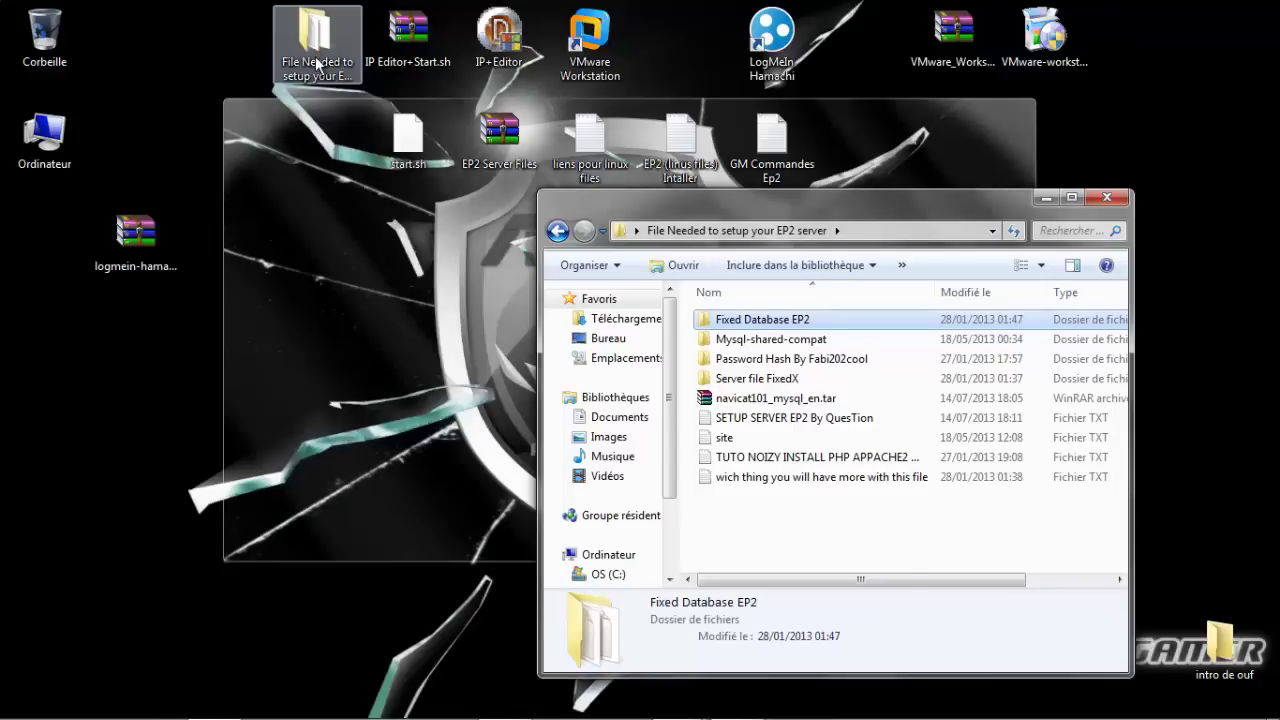
# Step: Launch LastChaos Password Hasher from the Password Hash By Fabi202cool folder, then close Explorer
pyautogui.moveTo(700, 200); pyautogui.dragTo(136, 132)
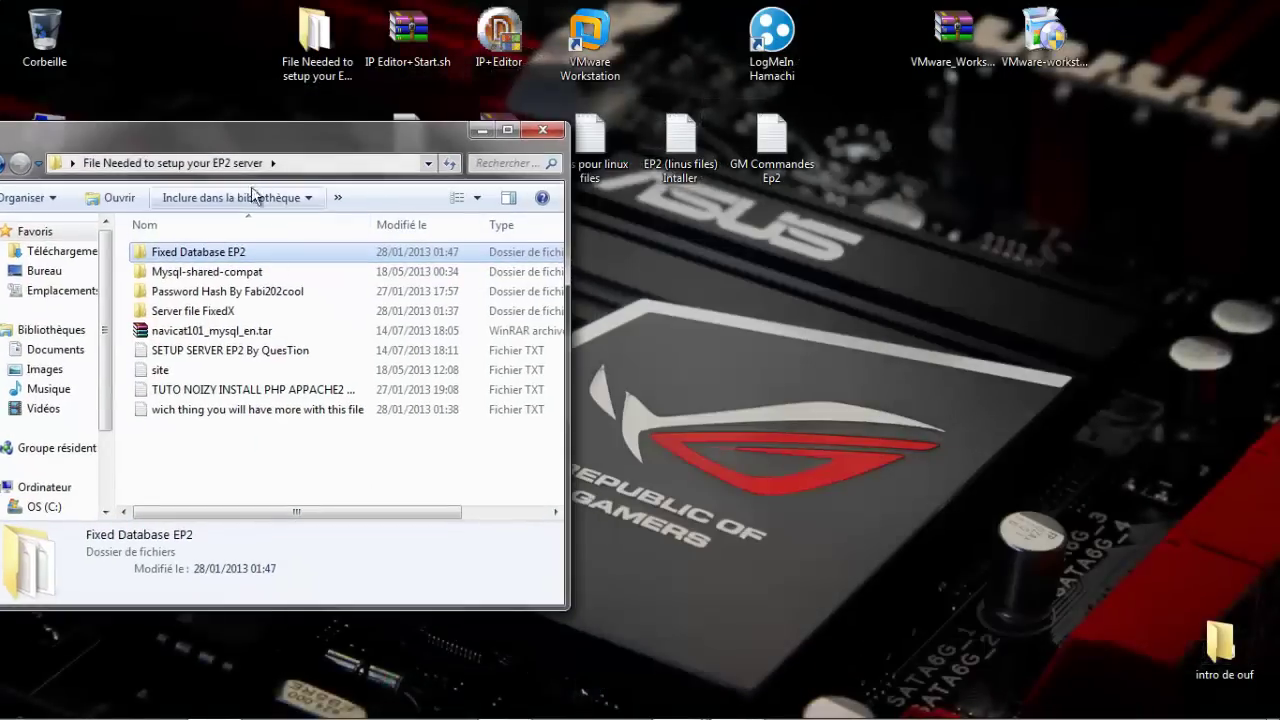
pyautogui.doubleClick(233, 290)
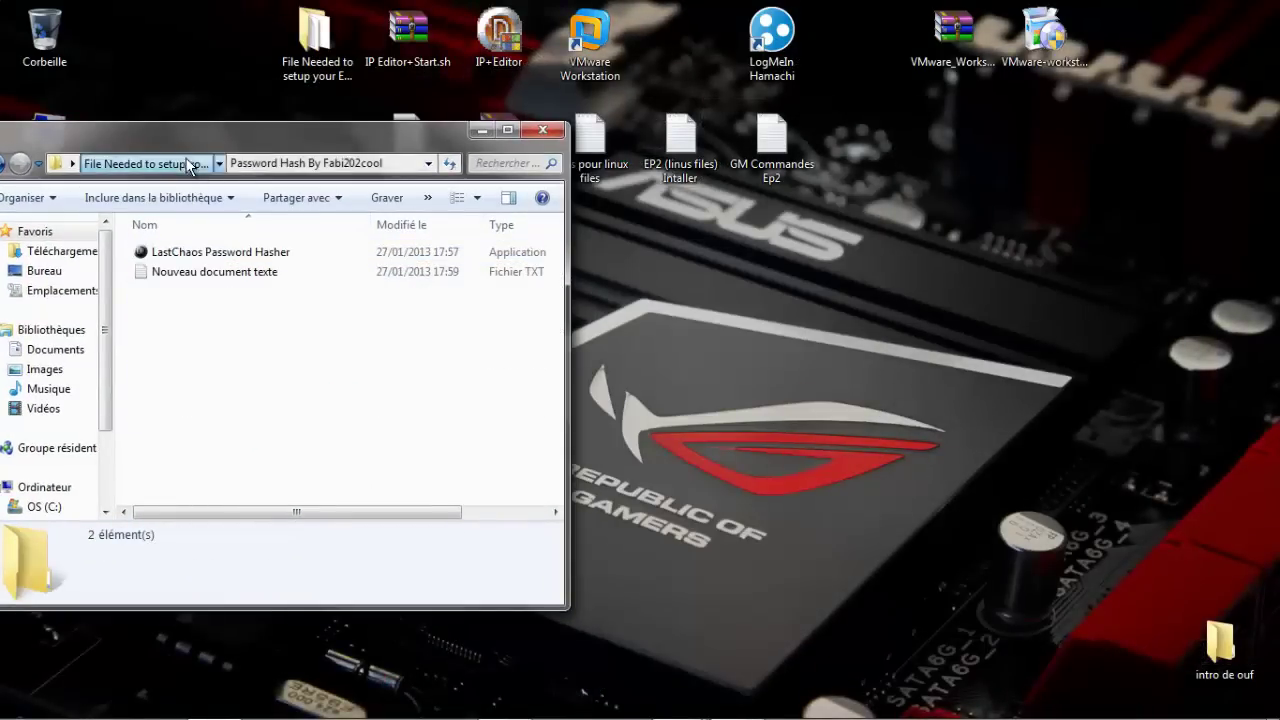
pyautogui.click(190, 166)
pyautogui.doubleClick(232, 290)
pyautogui.click(228, 256)
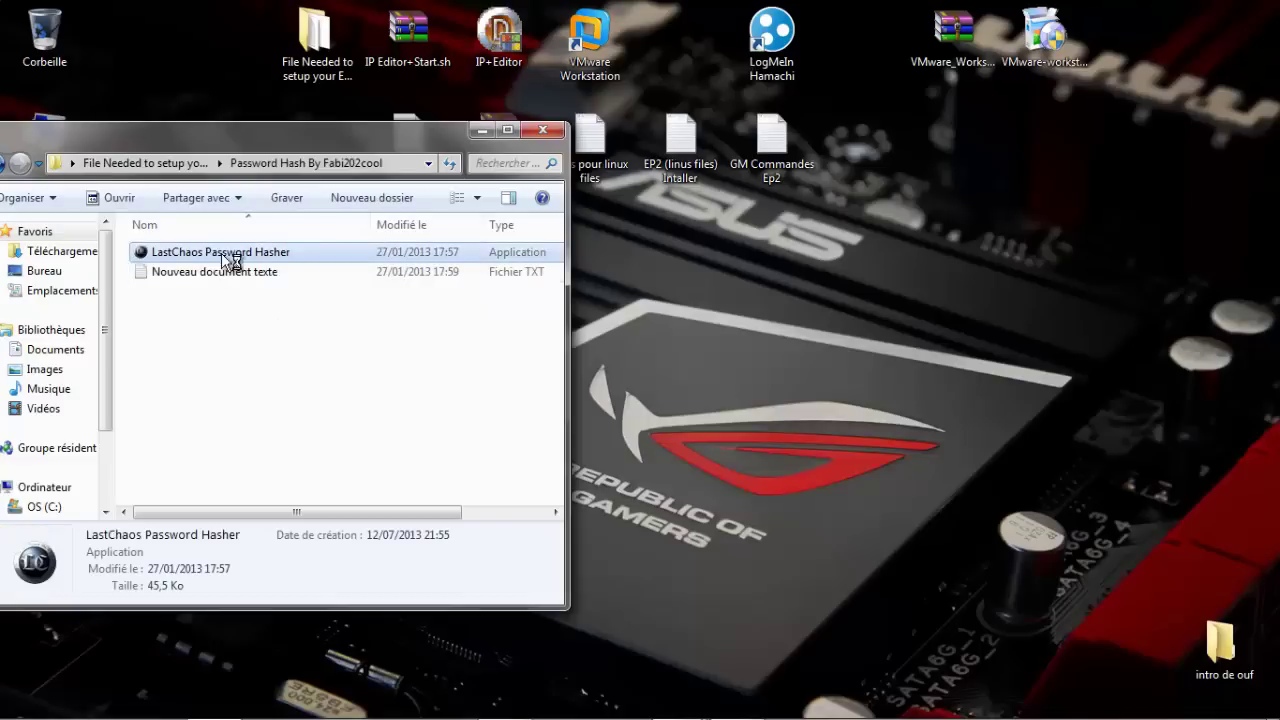
pyautogui.click(545, 130)
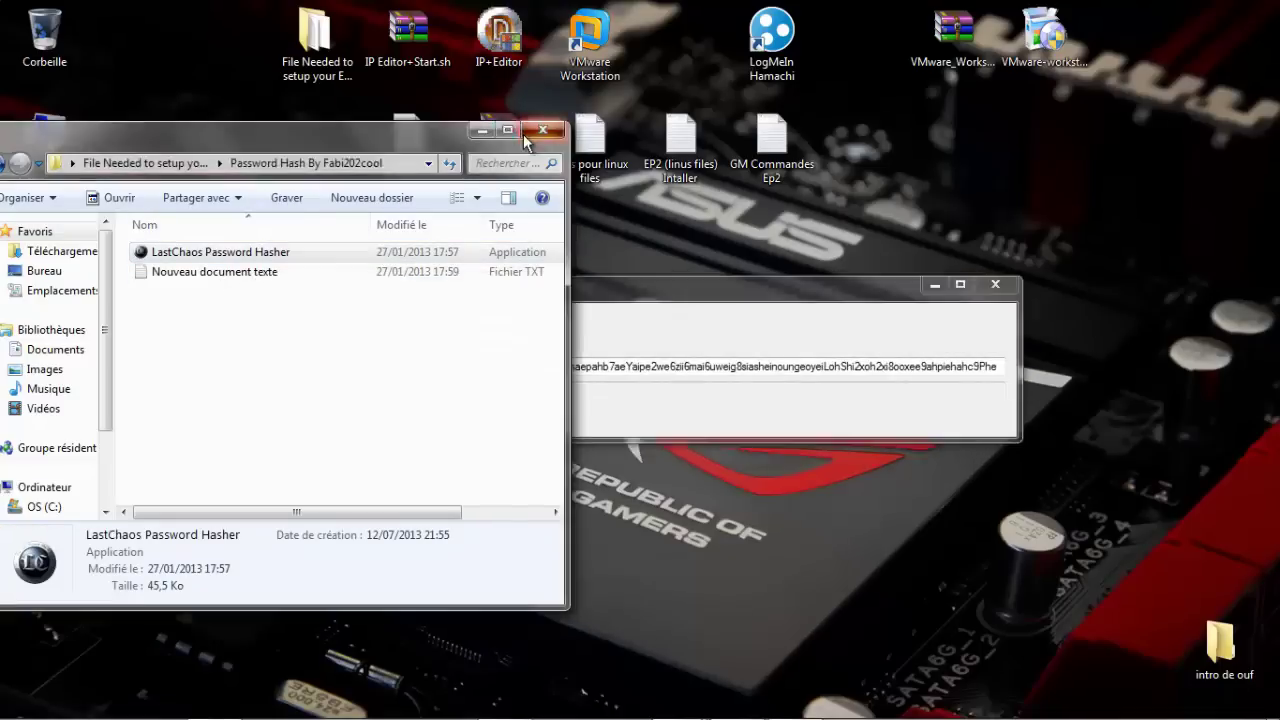
# Step: Enter the new account's username and password in the hasher and calculate the hash
pyautogui.moveTo(506, 285); pyautogui.dragTo(473, 219)
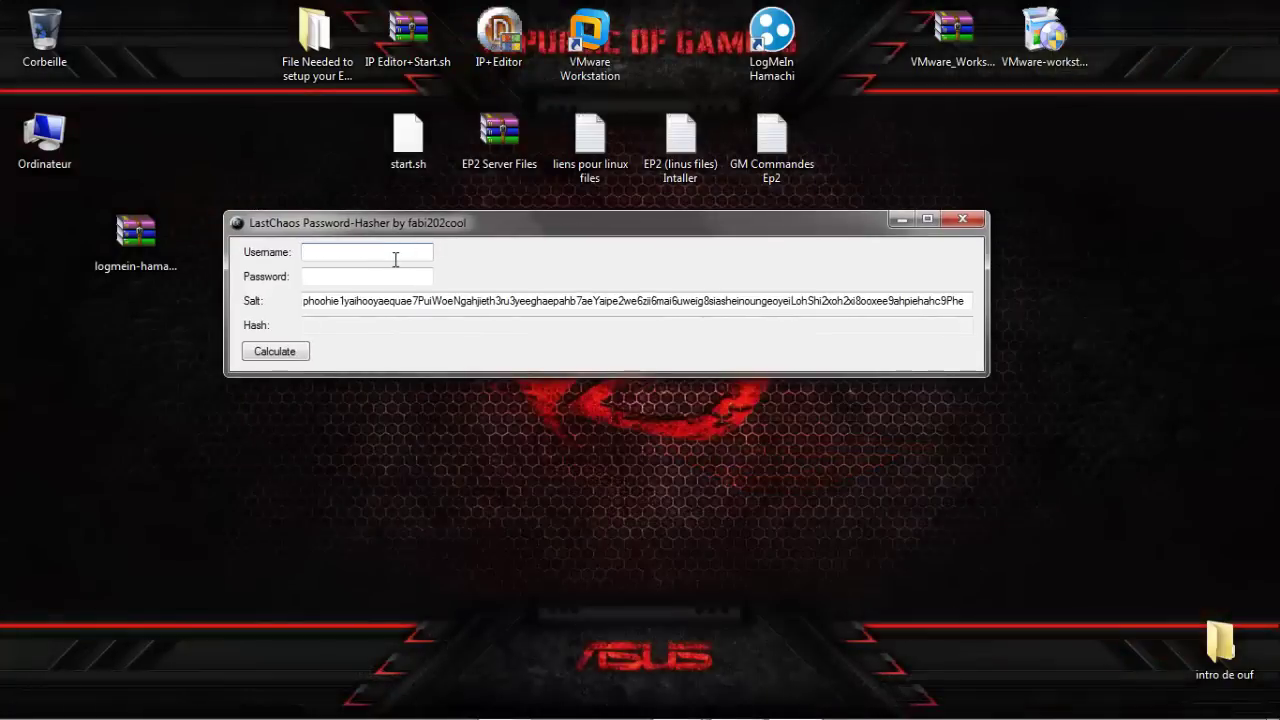
pyautogui.press('Tab')
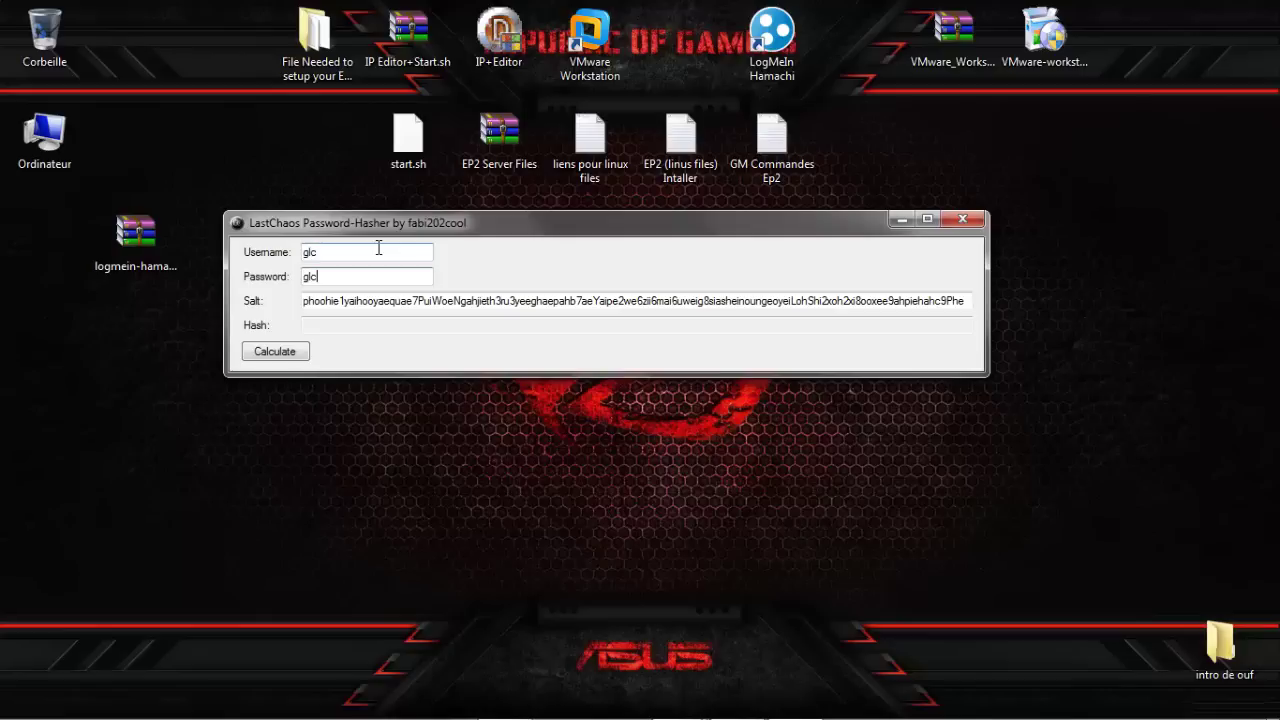
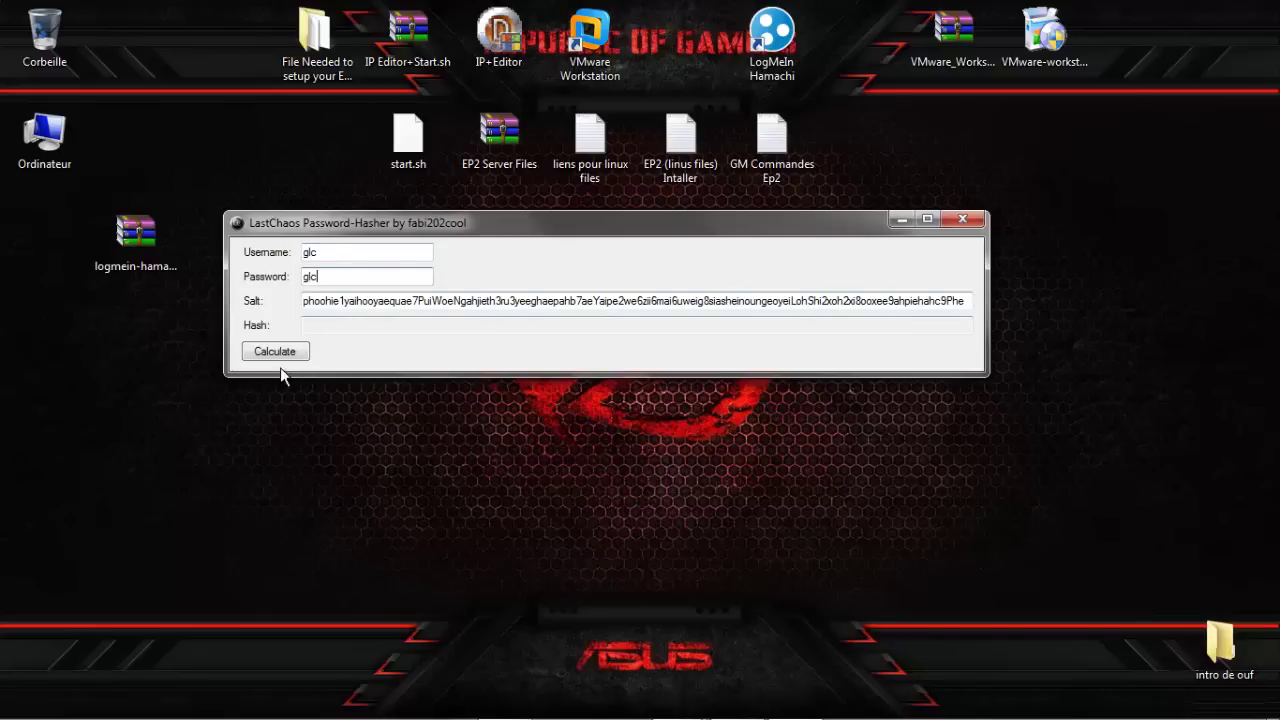
pyautogui.click(287, 352)
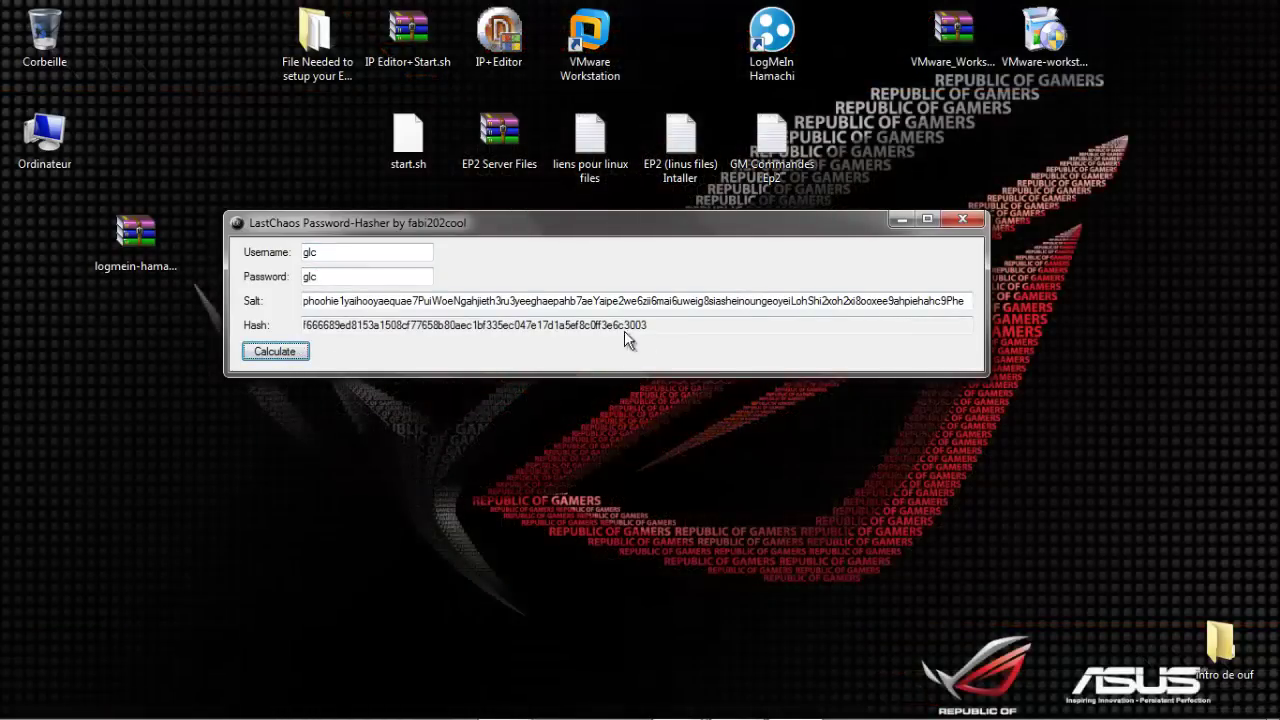
# Step: Copy the generated hash and switch back to the CentOS Icep2 virtual machine
pyautogui.moveTo(655, 328); pyautogui.dragTo(367, 333)
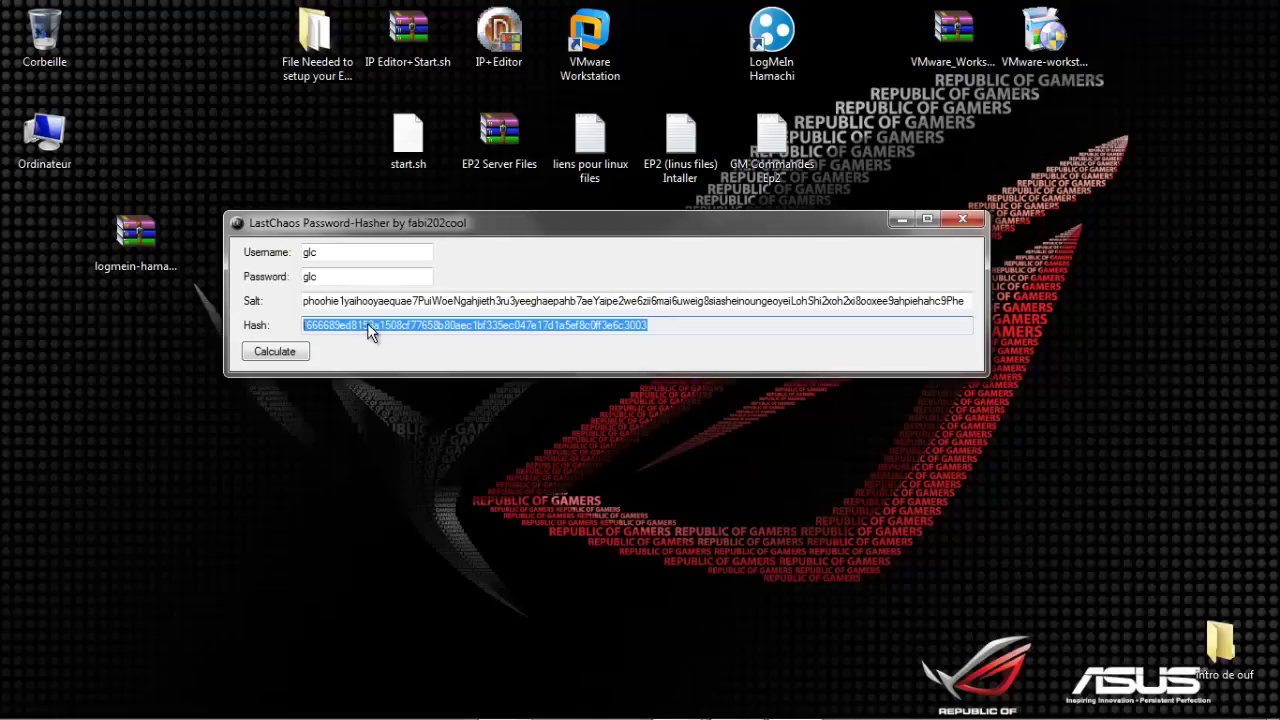
pyautogui.rightClick(373, 337)
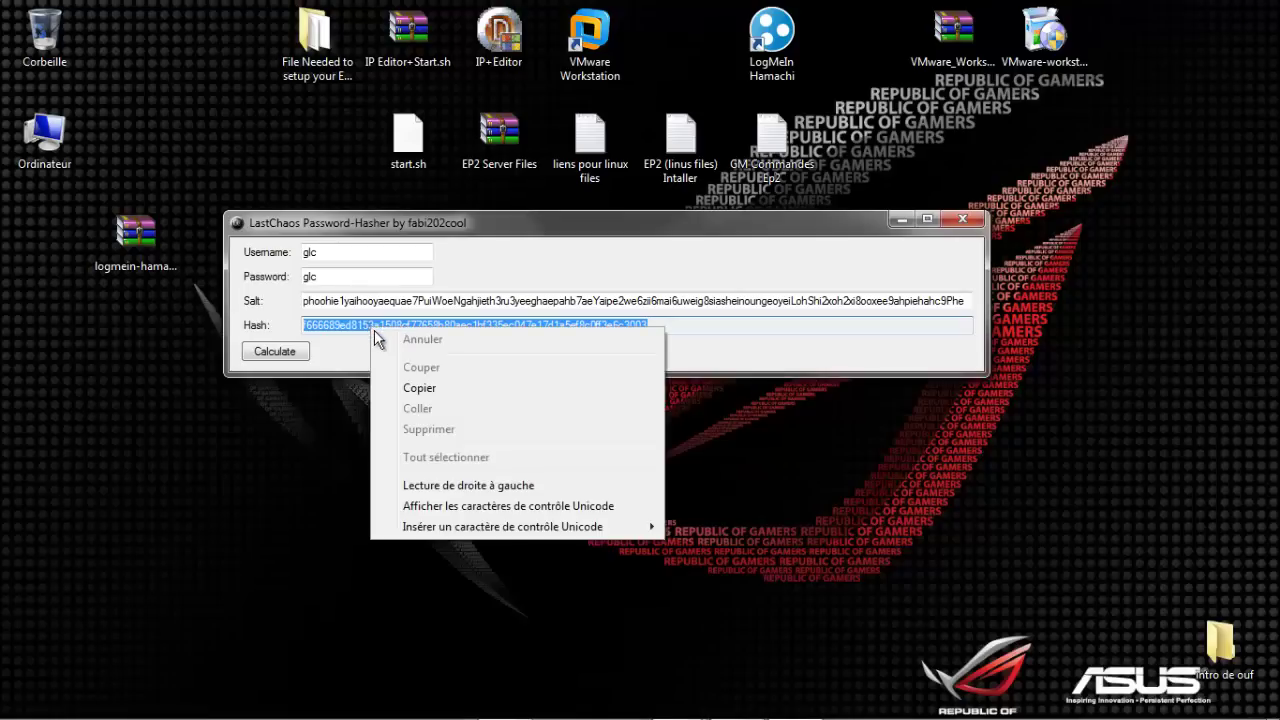
pyautogui.click(414, 389)
pyautogui.click(675, 700)
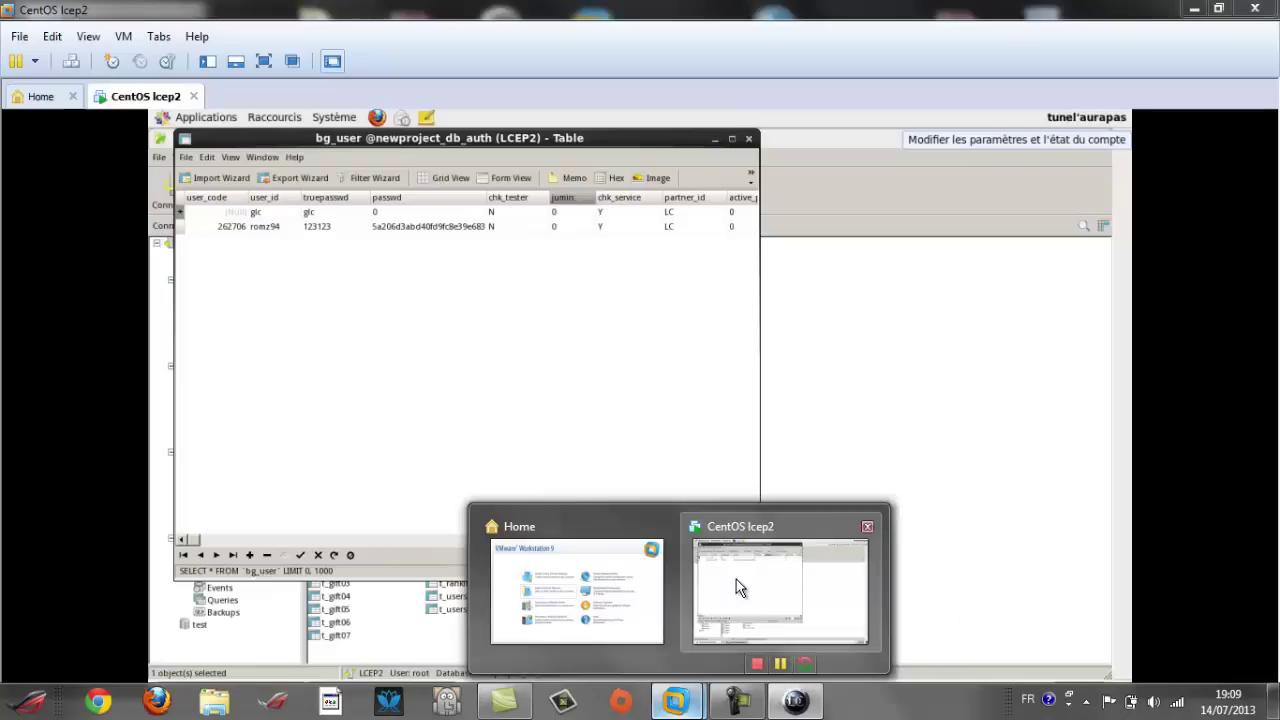
pyautogui.click(736, 580)
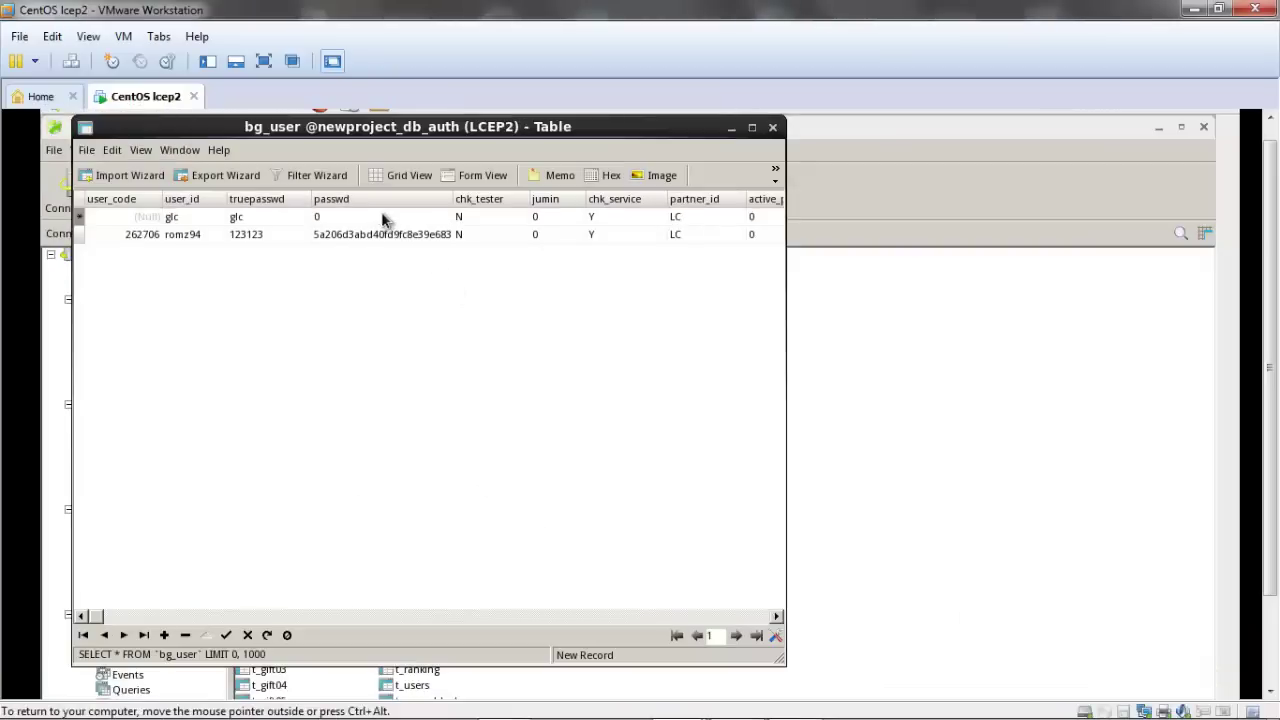
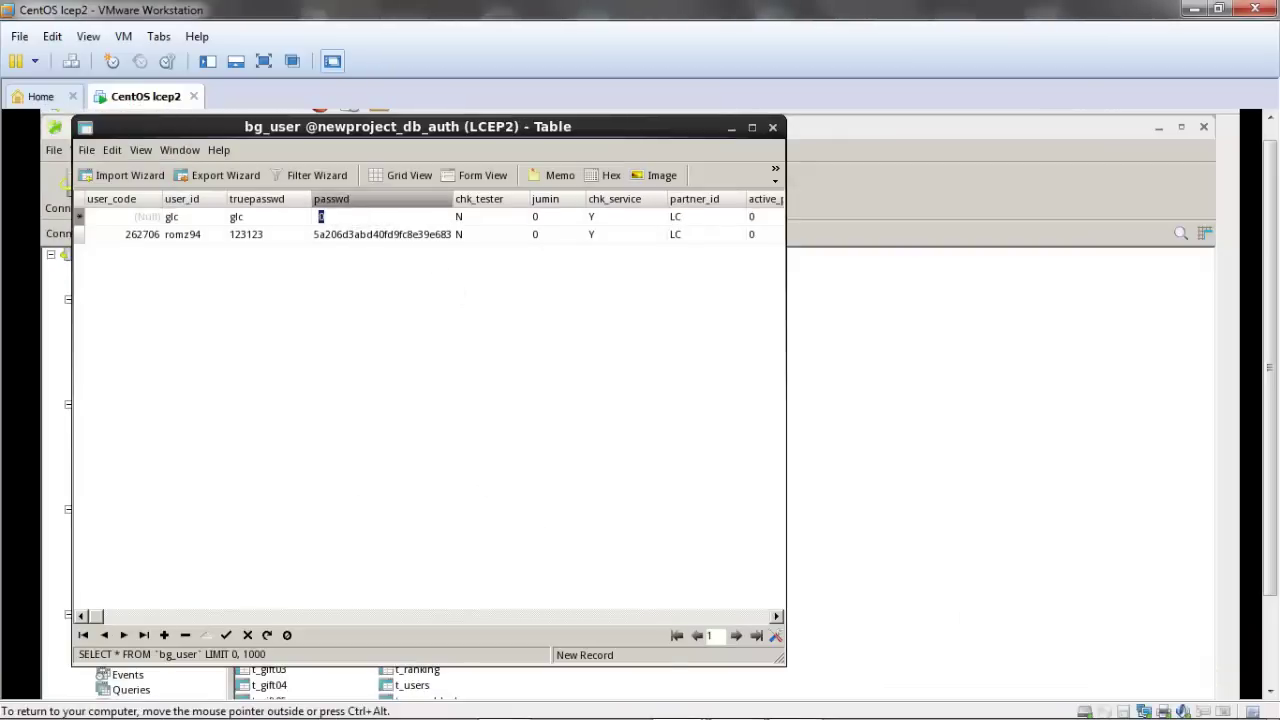
# Step: Paste the password hash into the bg_user row's passwd cell, then close the table and save the changes
pyautogui.hotkey('ctrl', 'v')
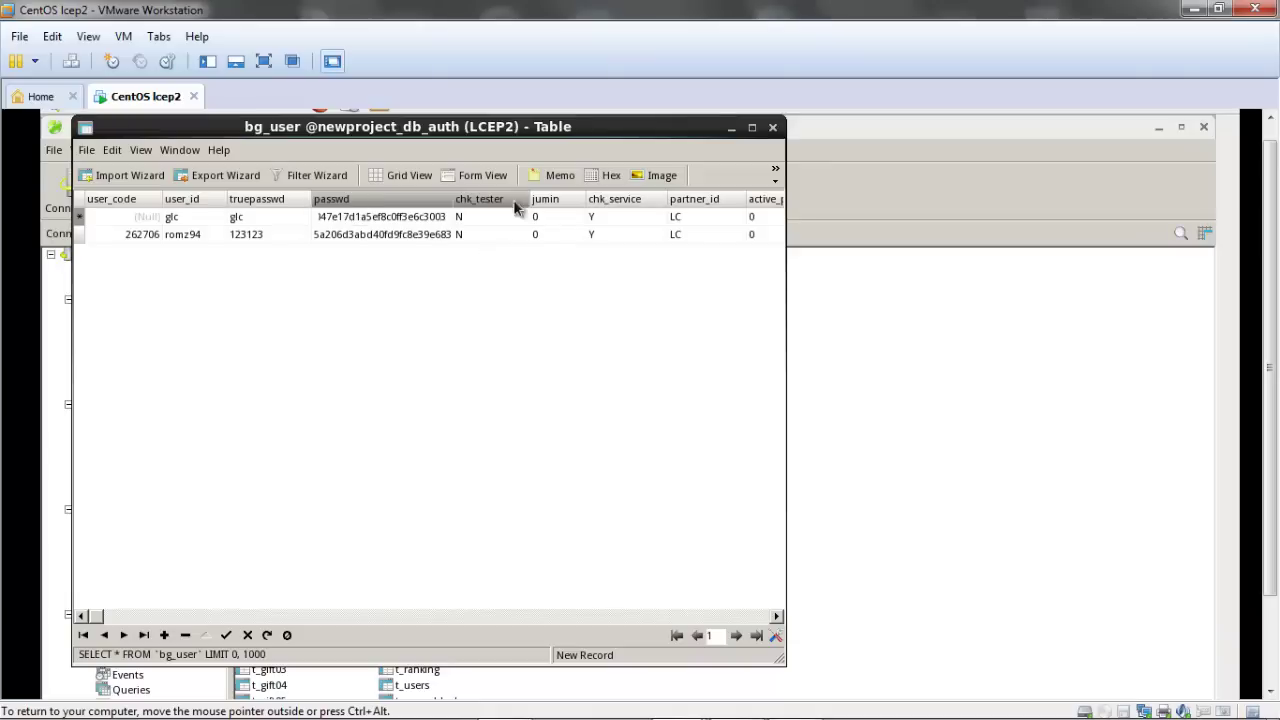
pyautogui.click(773, 128)
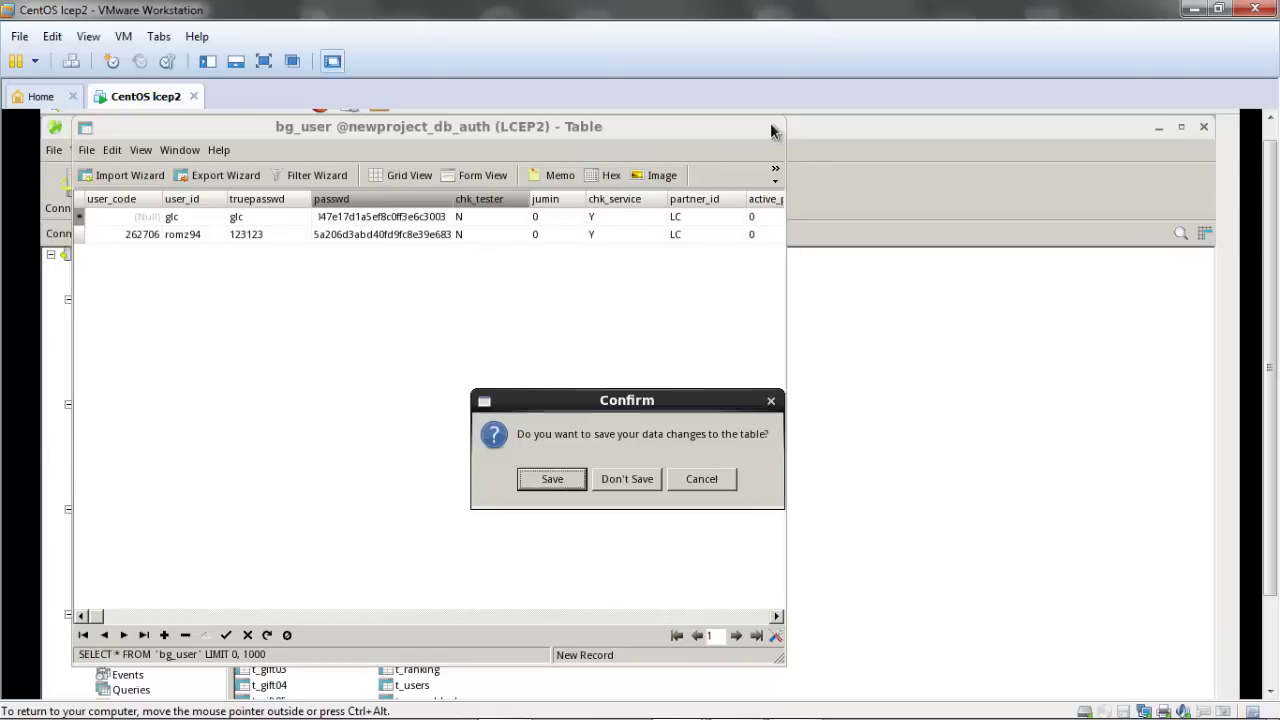
pyautogui.click(576, 478)
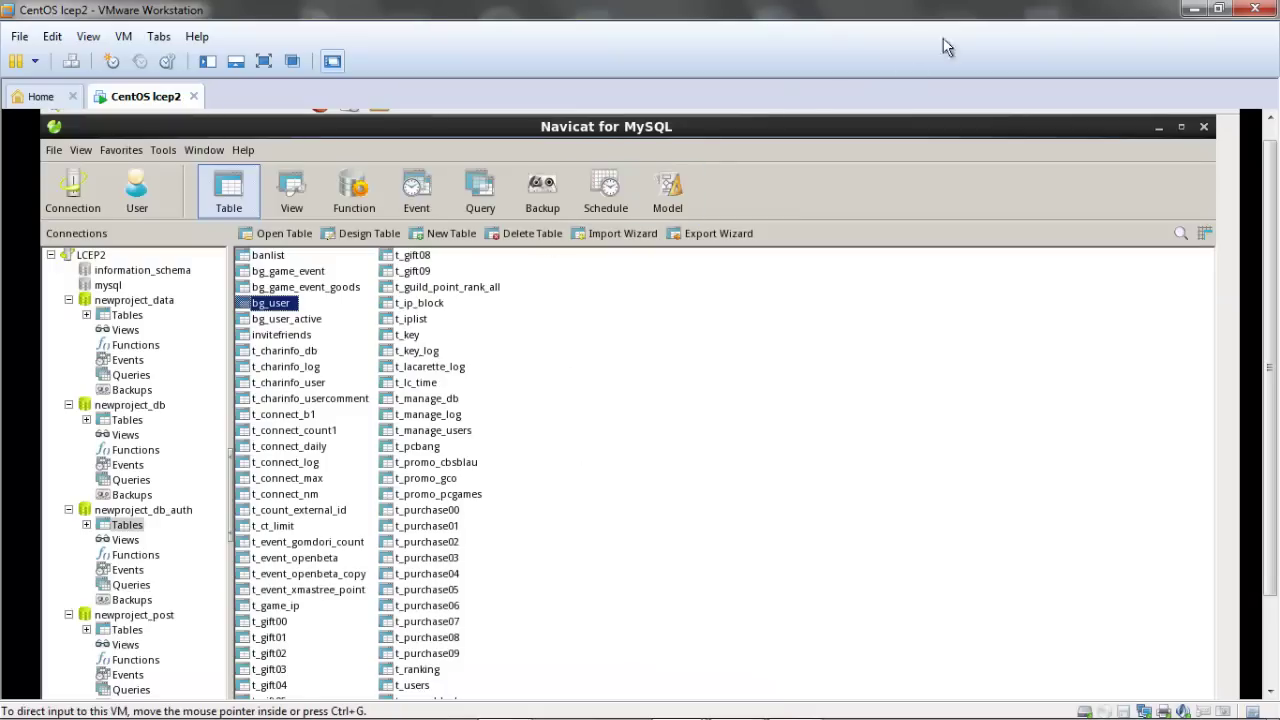
# Step: Close the password hasher window and return the virtual machine to full screen
pyautogui.doubleClick(1067, 8)
pyautogui.click(962, 219)
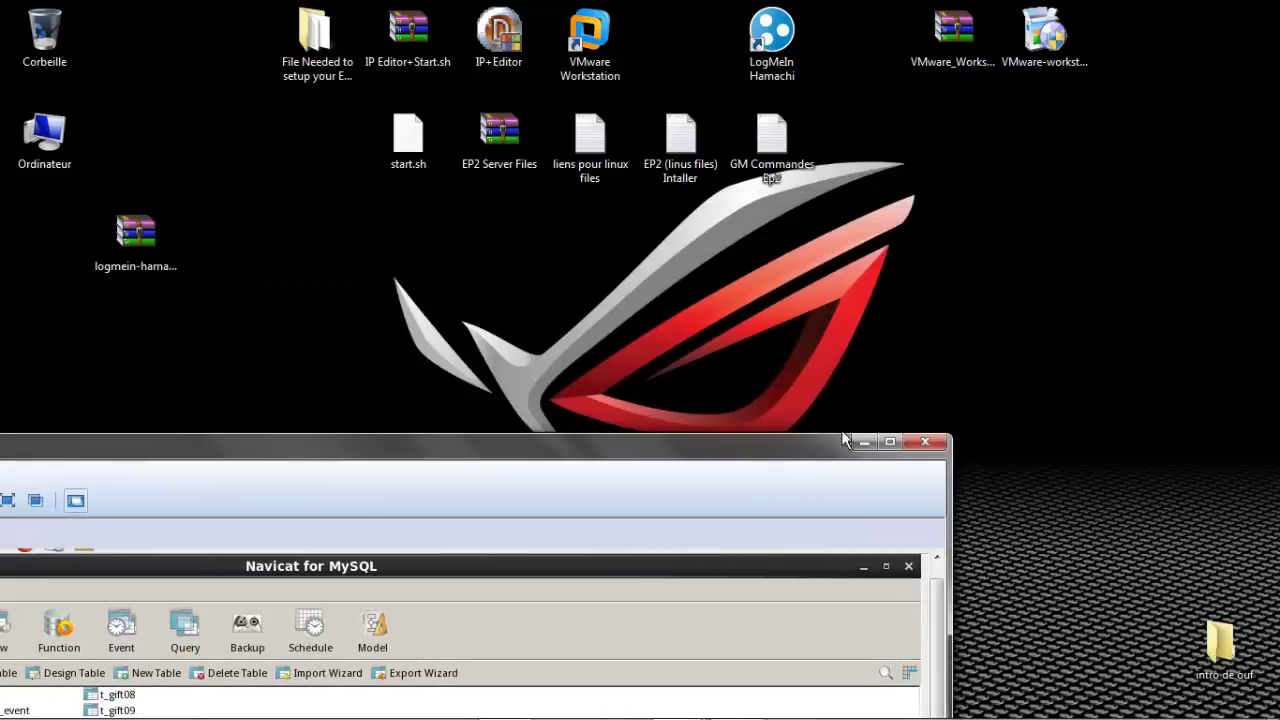
pyautogui.click(888, 442)
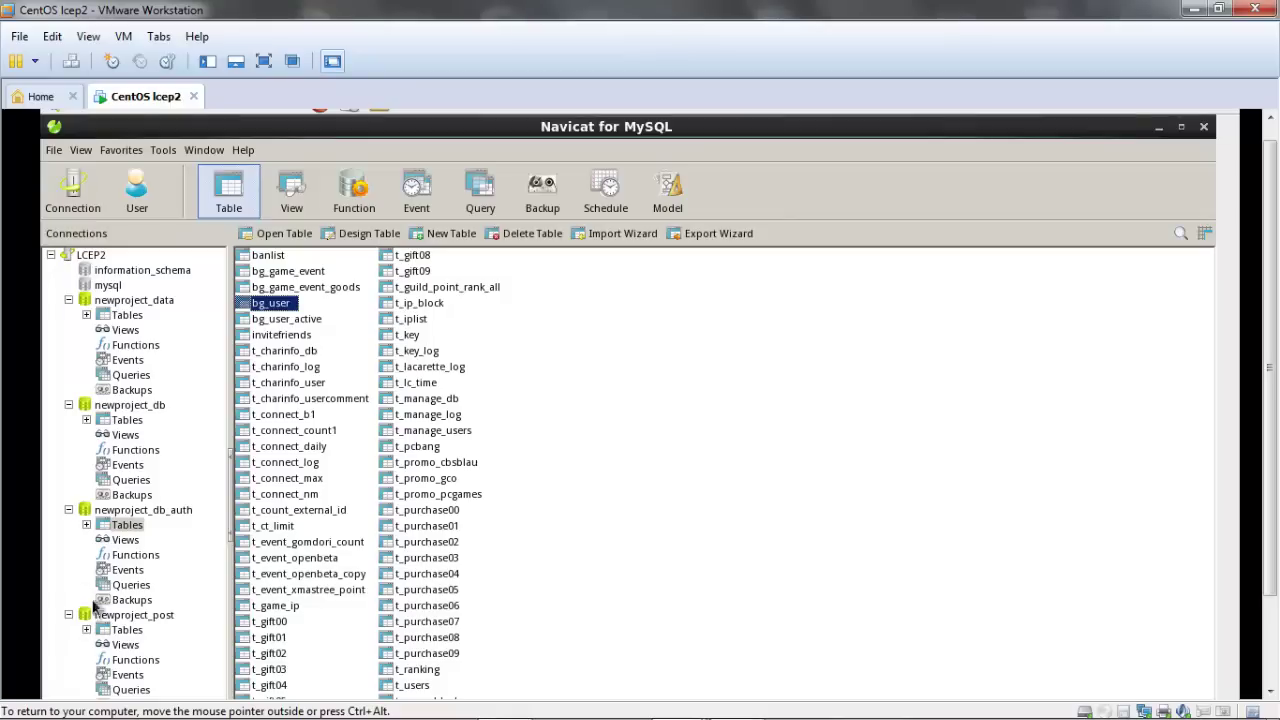
# Step: Collapse the newproject_db_auth, newproject_post, newproject_db and newproject_data nodes in the connection tree
pyautogui.click(69, 510)
pyautogui.click(68, 525)
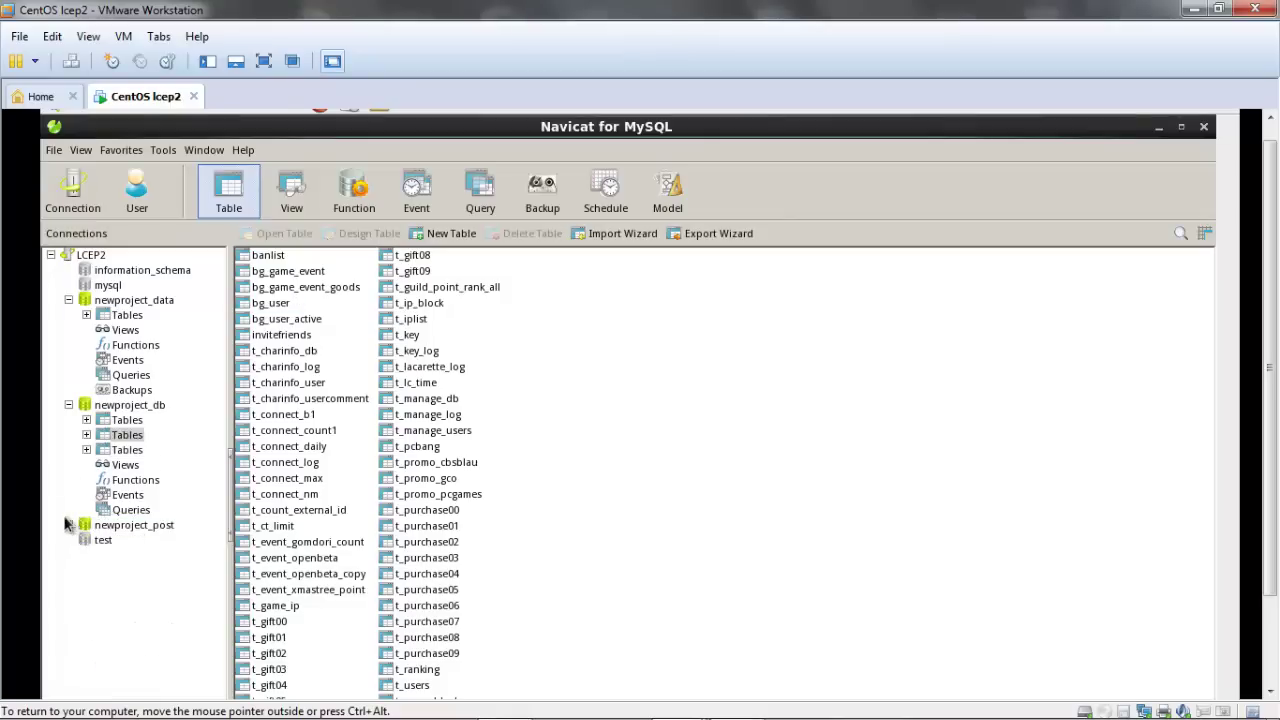
pyautogui.click(68, 405)
pyautogui.click(68, 300)
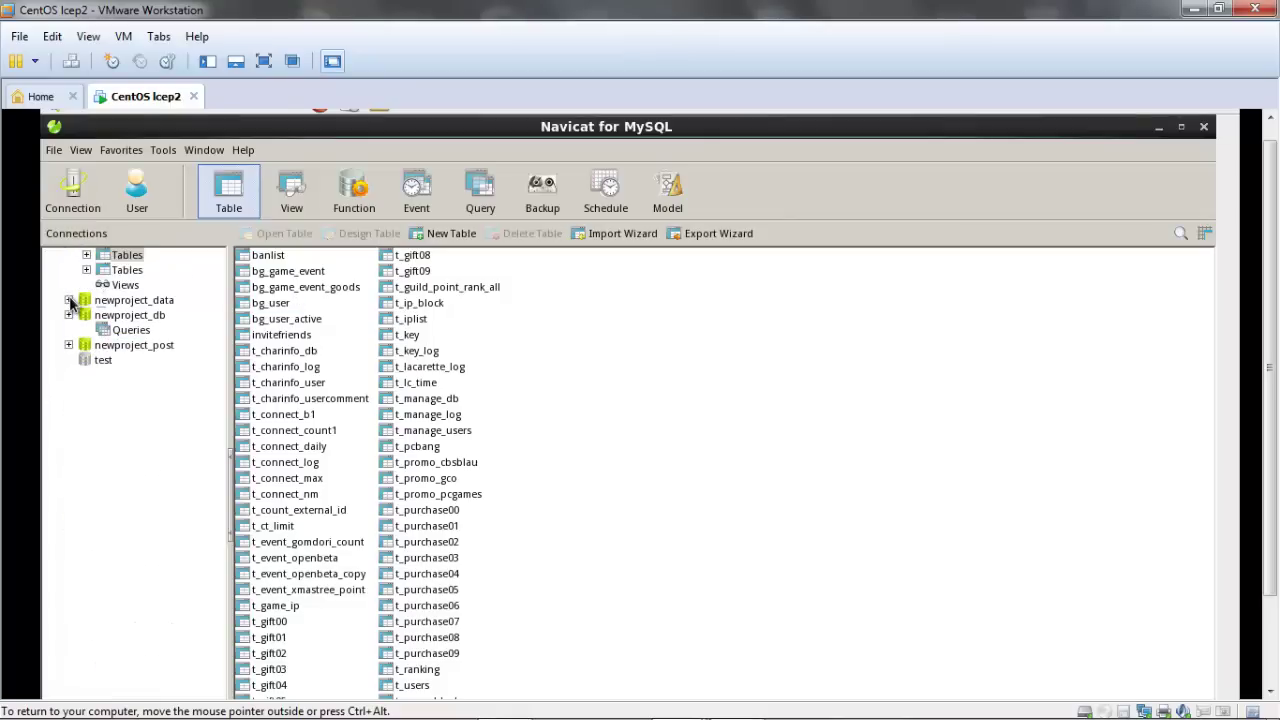
pyautogui.click(69, 316)
pyautogui.click(69, 316)
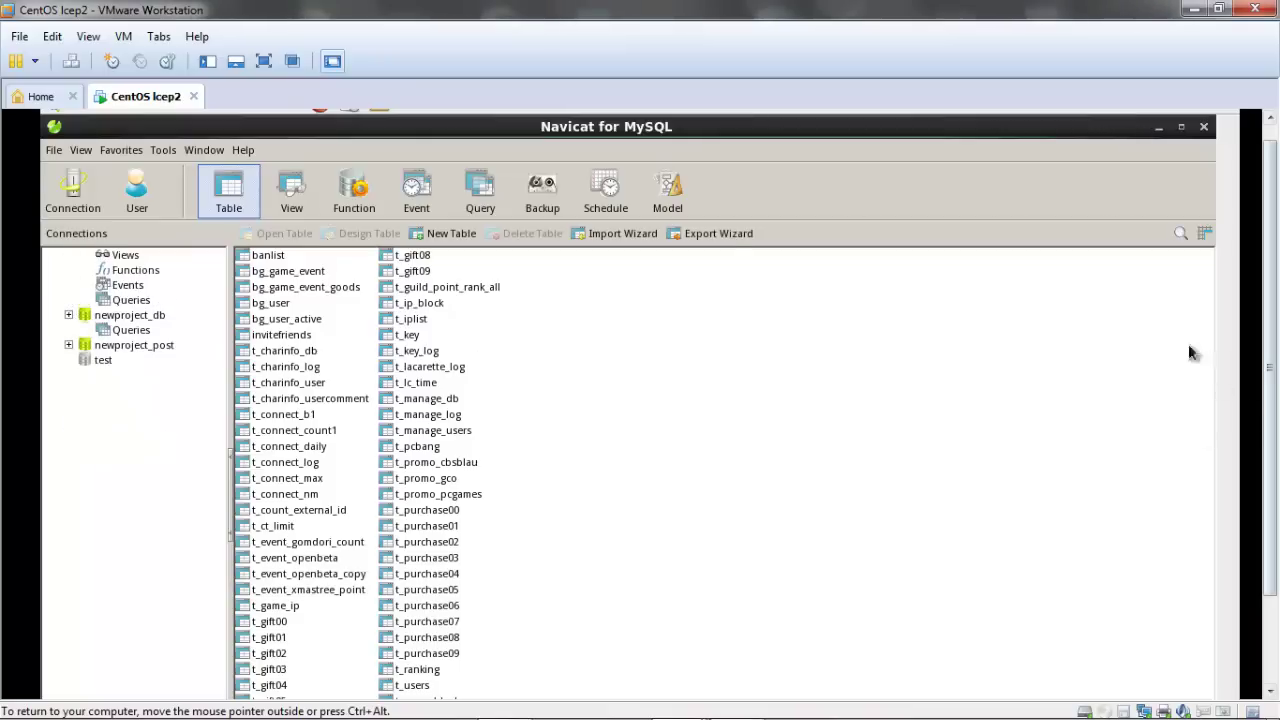
pyautogui.click(68, 315)
# Step: Select the LCEP2 connection and list the tables of newproject_data
pyautogui.click(100, 256)
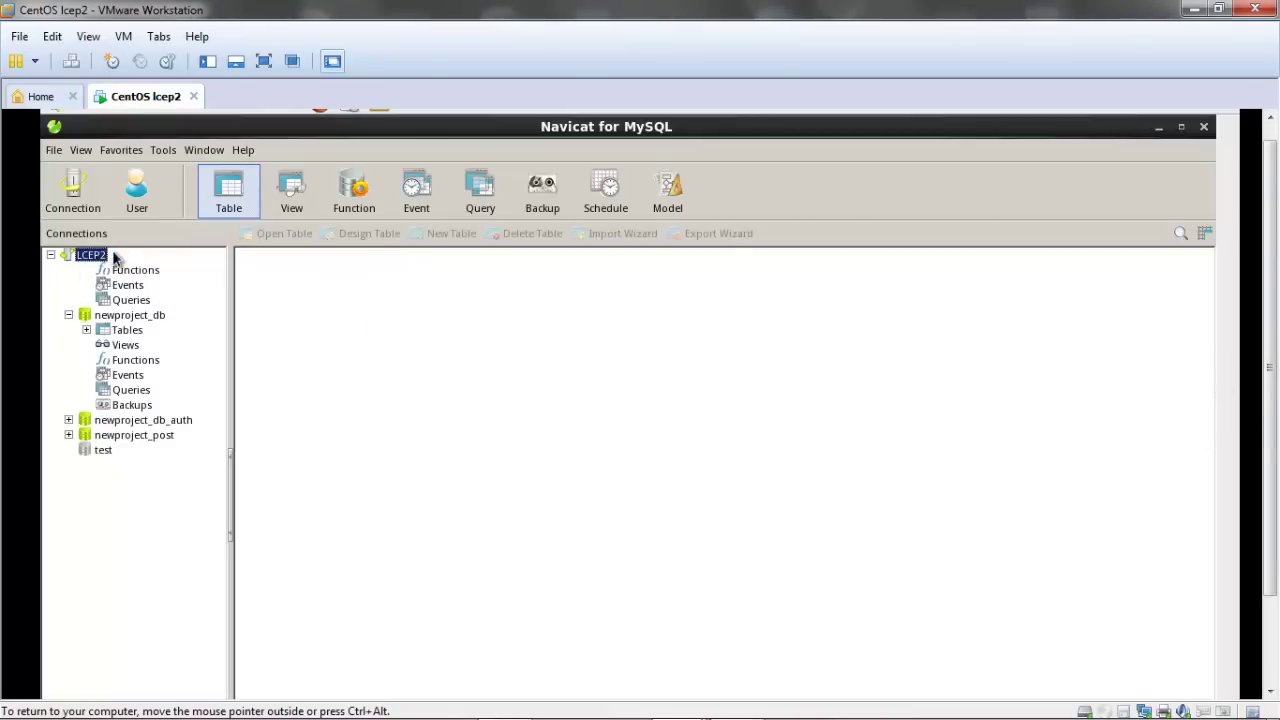
pyautogui.click(51, 256)
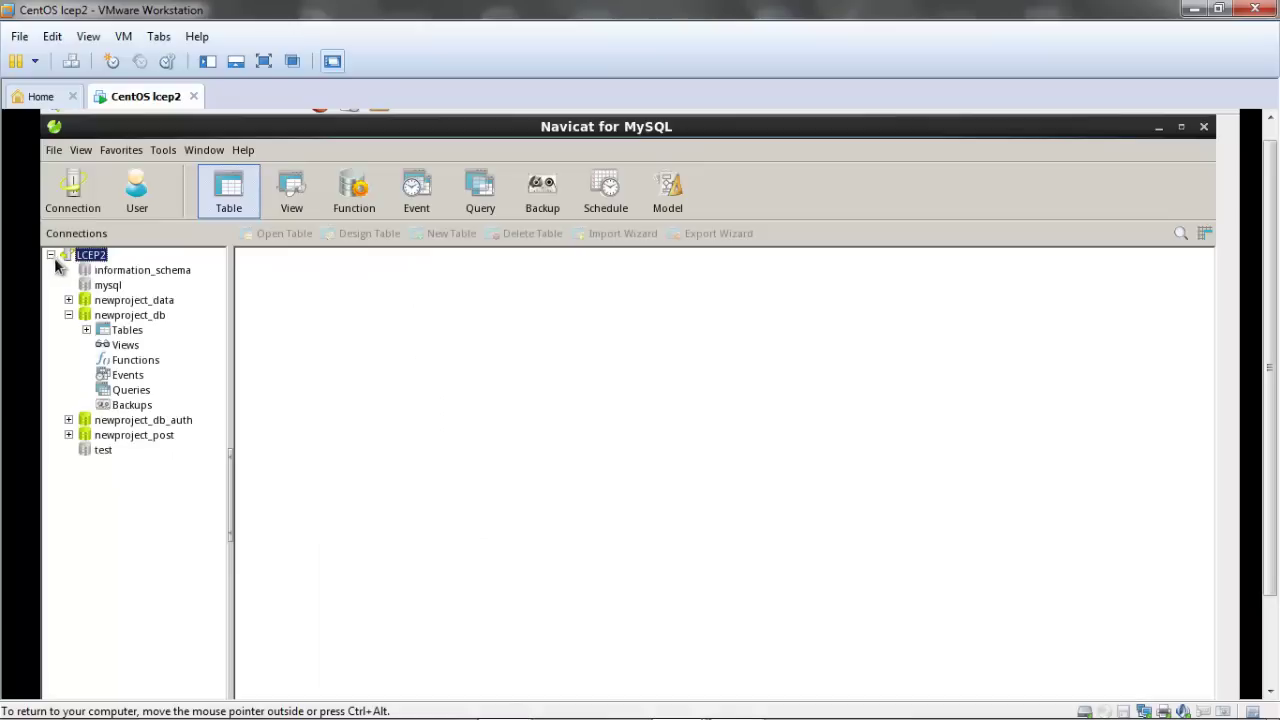
pyautogui.click(68, 315)
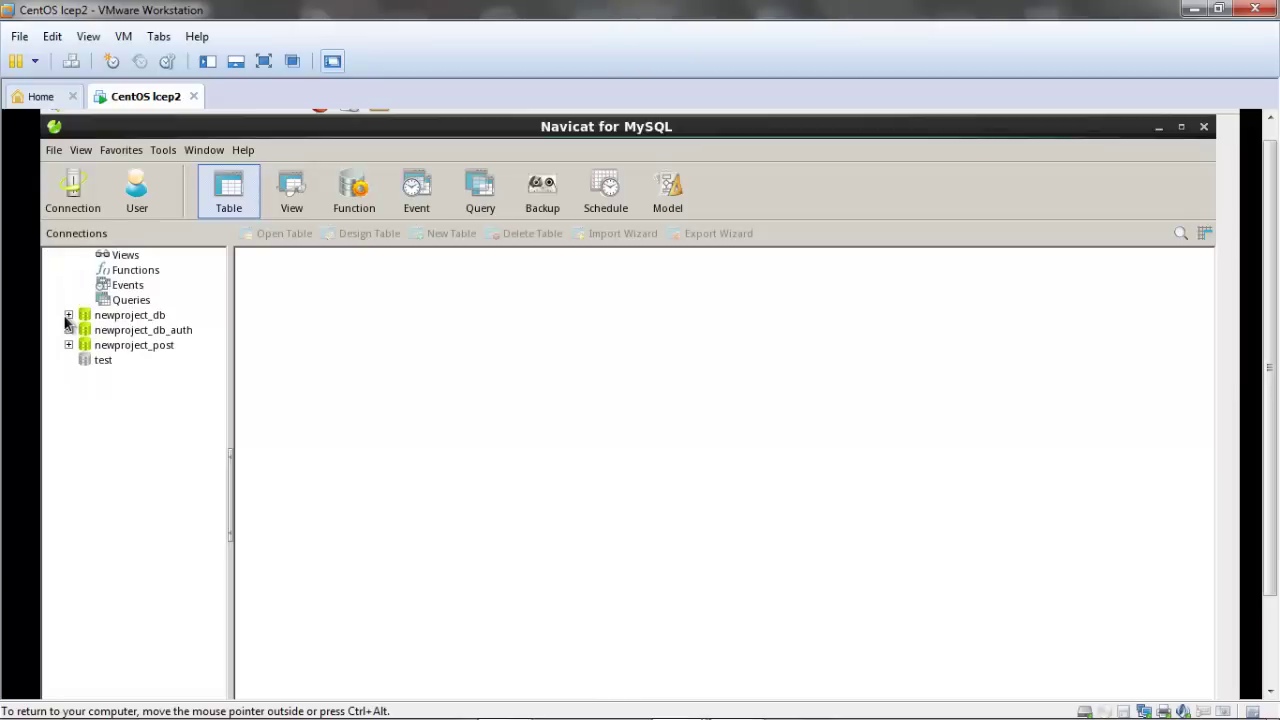
pyautogui.click(68, 315)
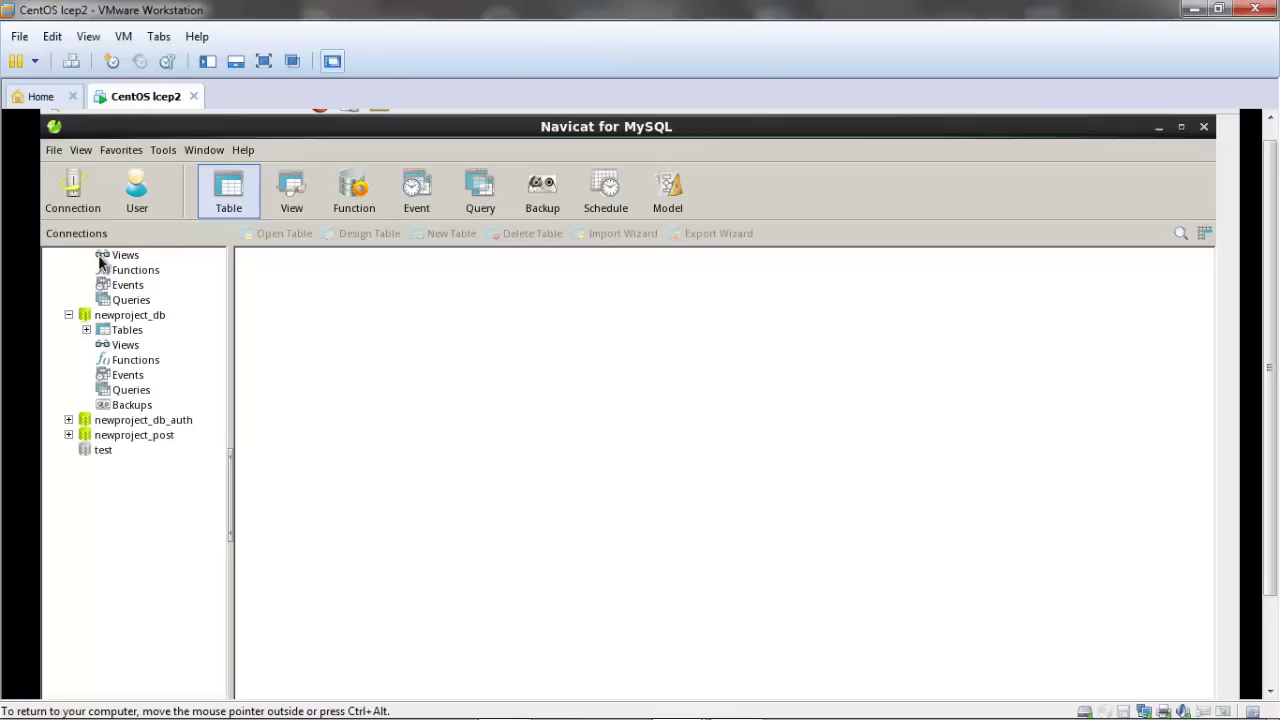
pyautogui.click(68, 256)
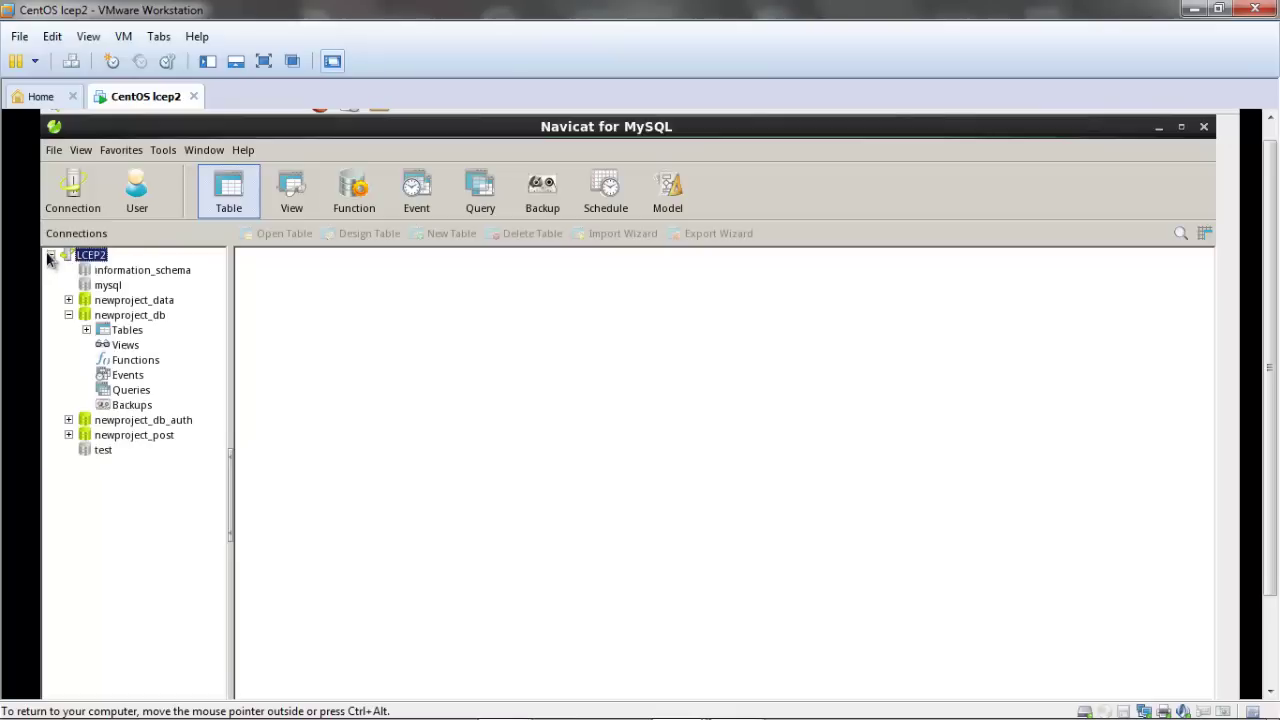
pyautogui.click(151, 301)
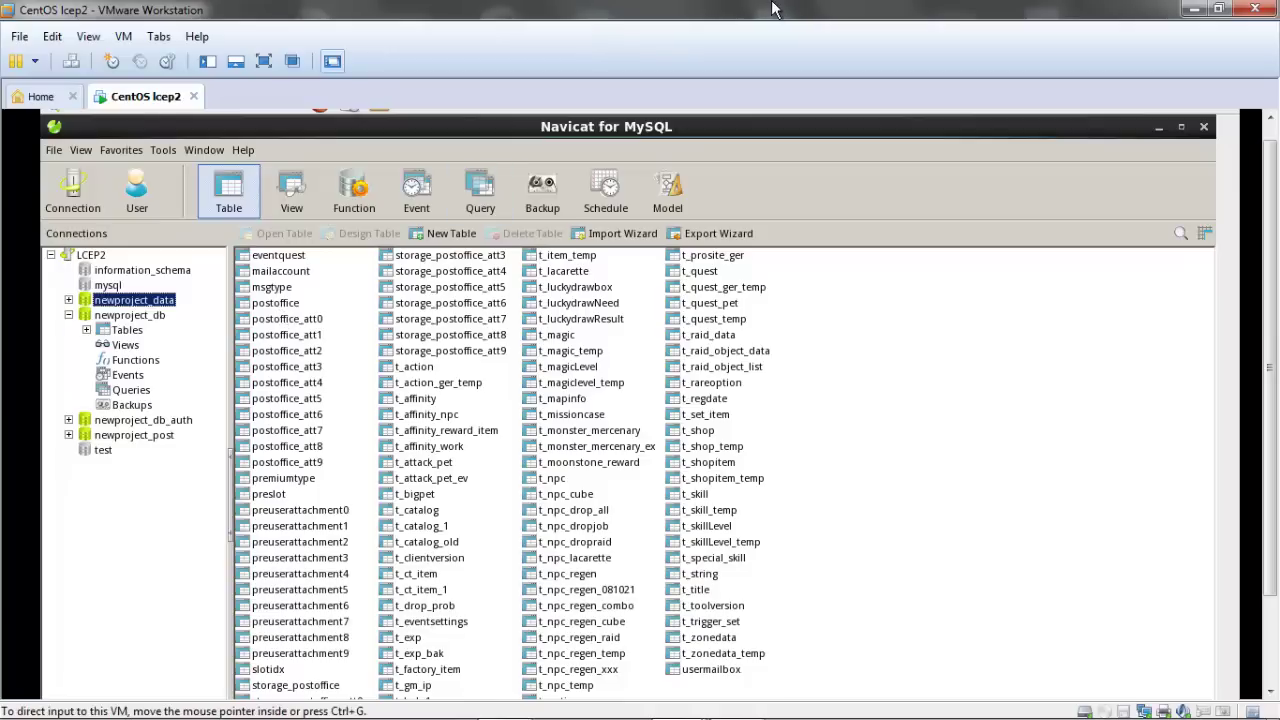
# Step: Resize and re-maximize the VM window, then open and dismiss newproject_data's context menu
pyautogui.moveTo(780, 10); pyautogui.dragTo(738, 23)
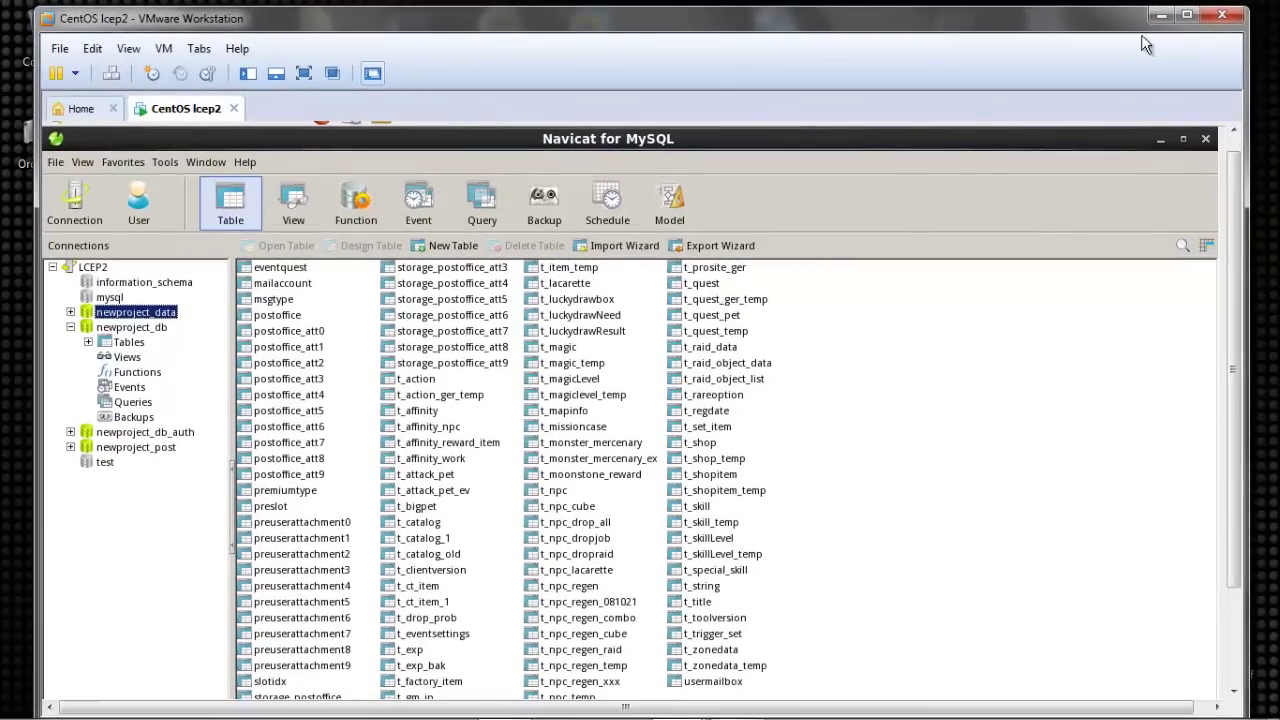
pyautogui.click(1189, 16)
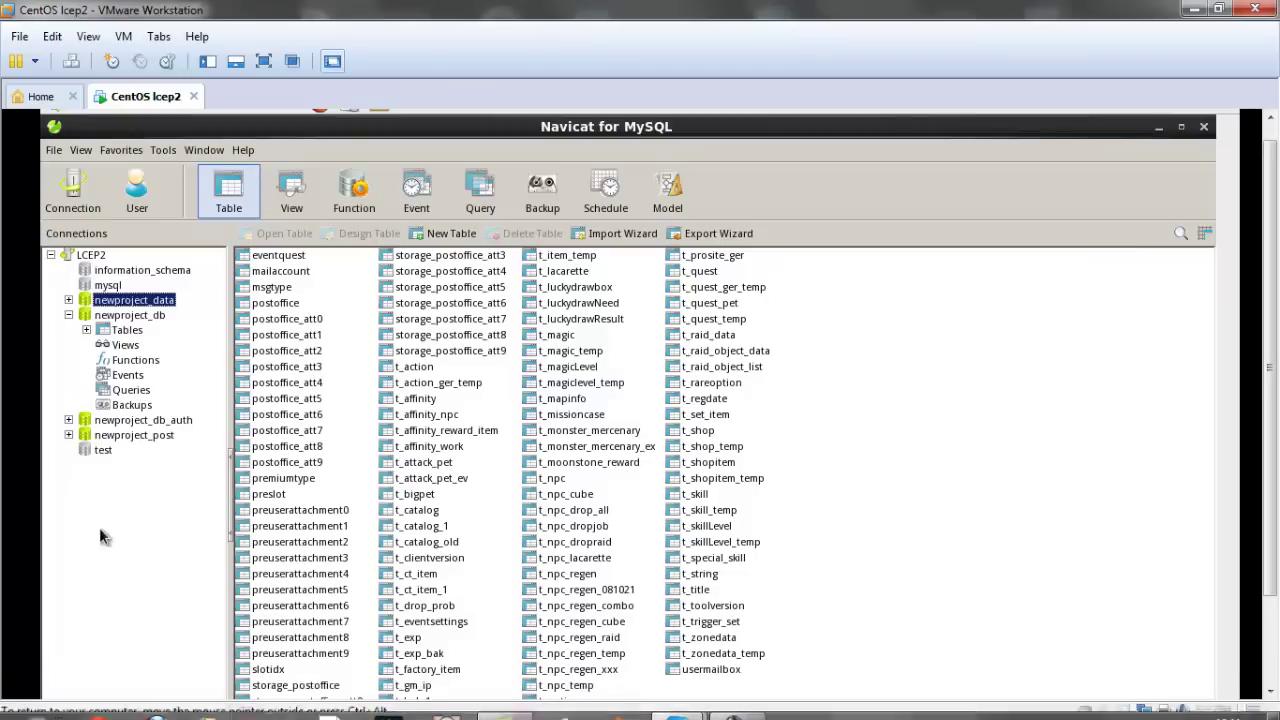
pyautogui.rightClick(119, 304)
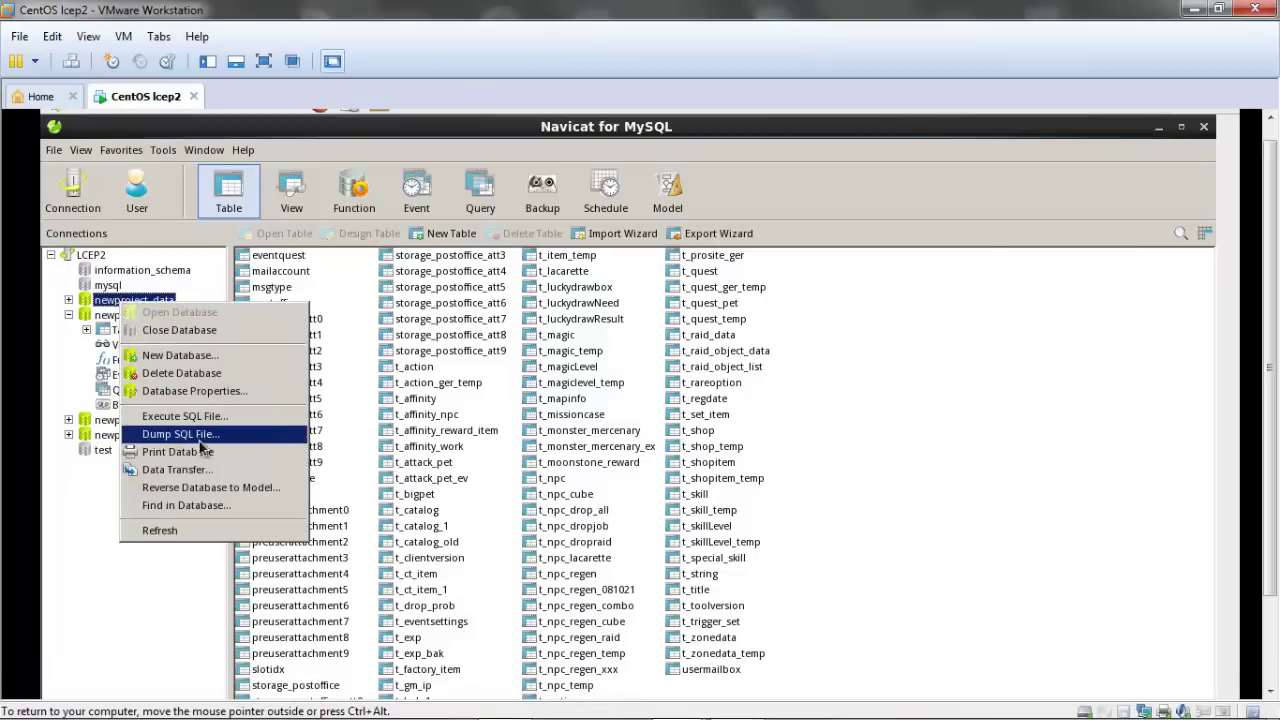
pyautogui.click(168, 584)
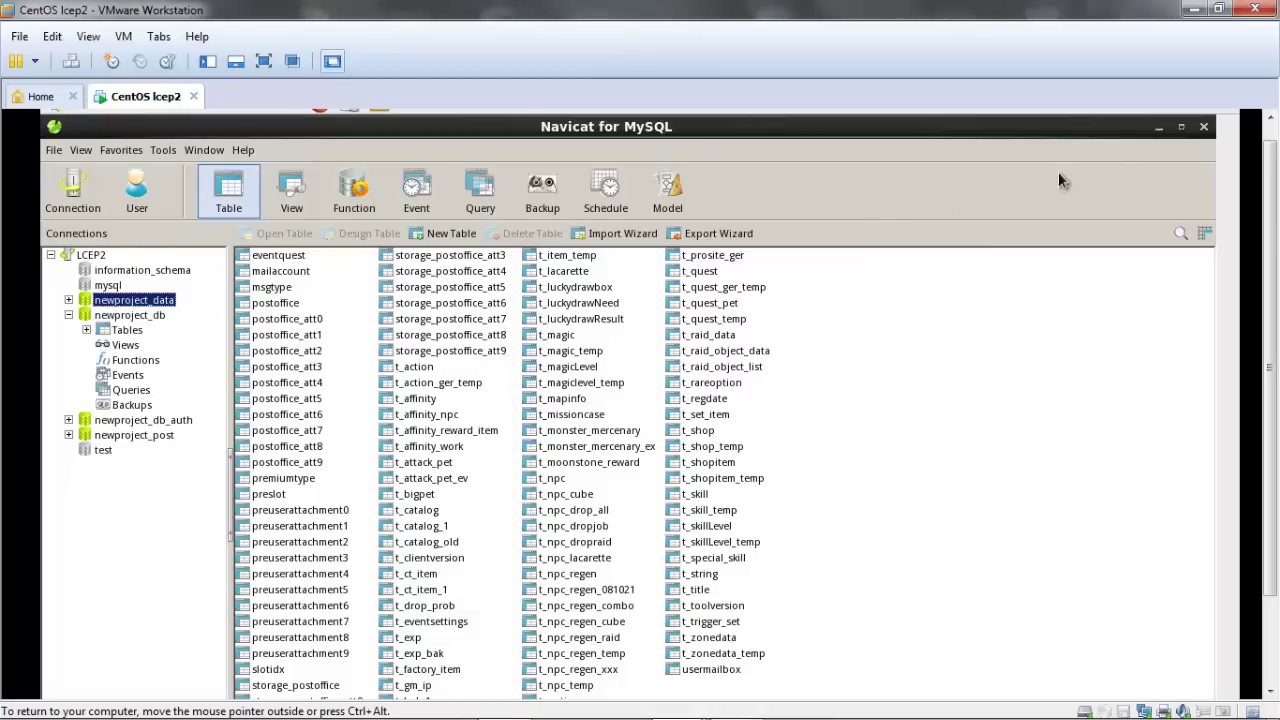
# Step: Close Navicat and snap the virtual machine window to the right half of the screen
pyautogui.click(1203, 128)
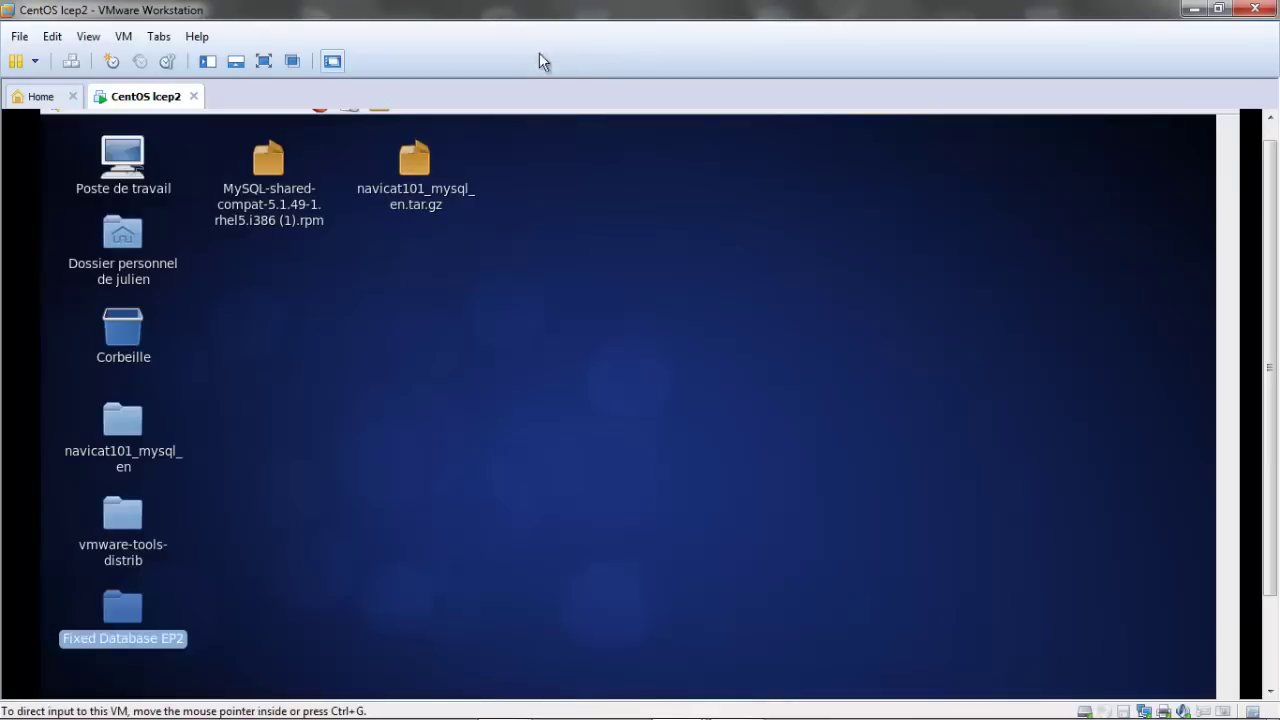
pyautogui.scroll(1, 1273, 202)
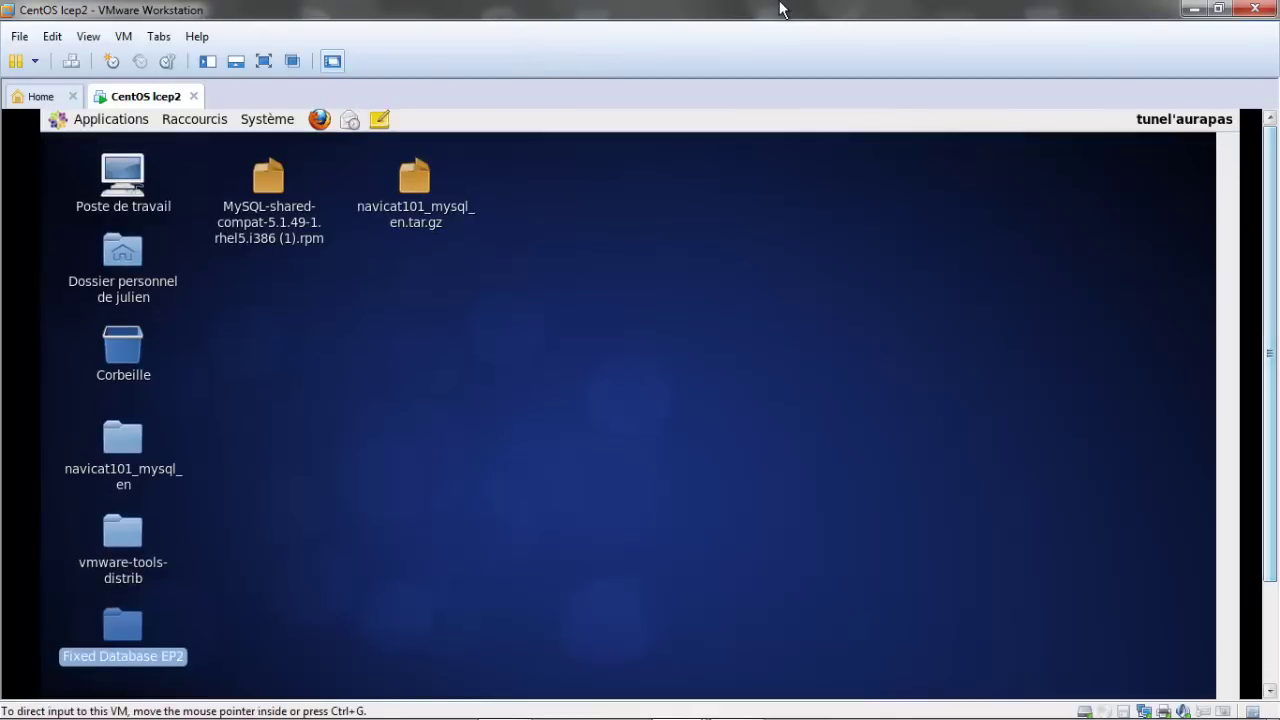
pyautogui.moveTo(787, 8); pyautogui.dragTo(828, 12)
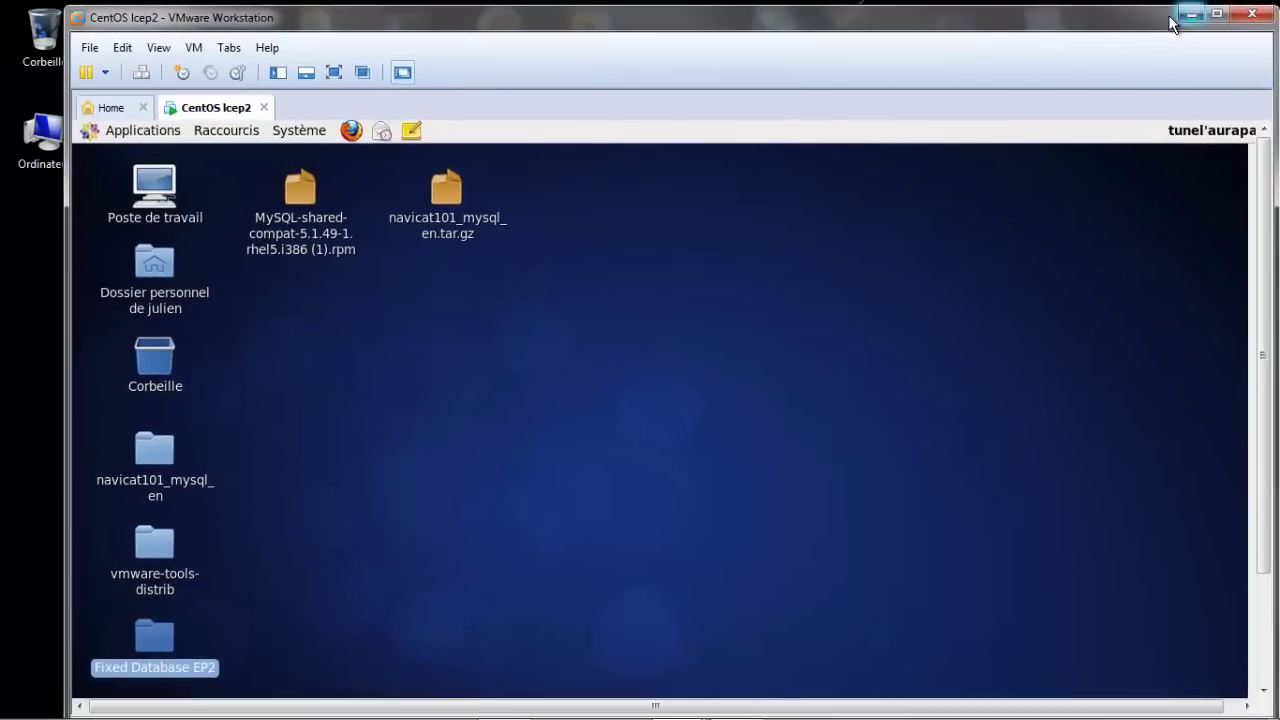
pyautogui.press('super+Right')
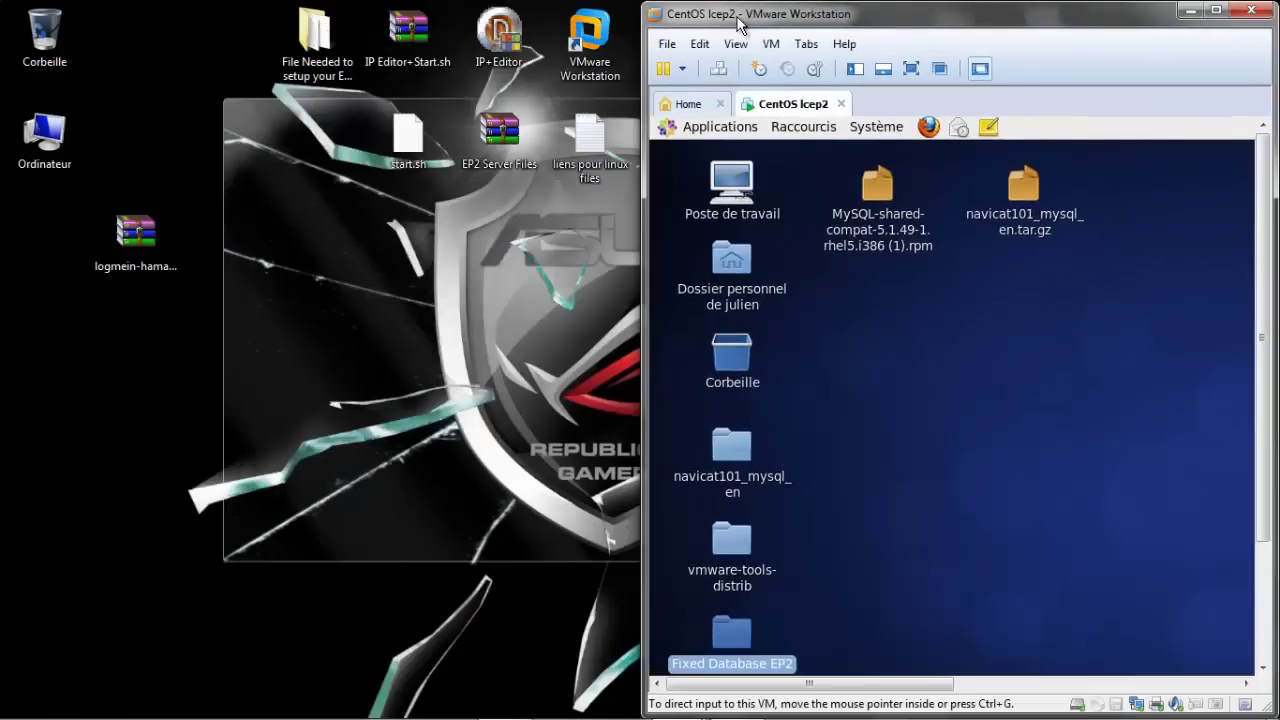
# Step: Open the EP2 server setup folder on the desktop, then its Server file FixedX subfolder
pyautogui.moveTo(425, 690)
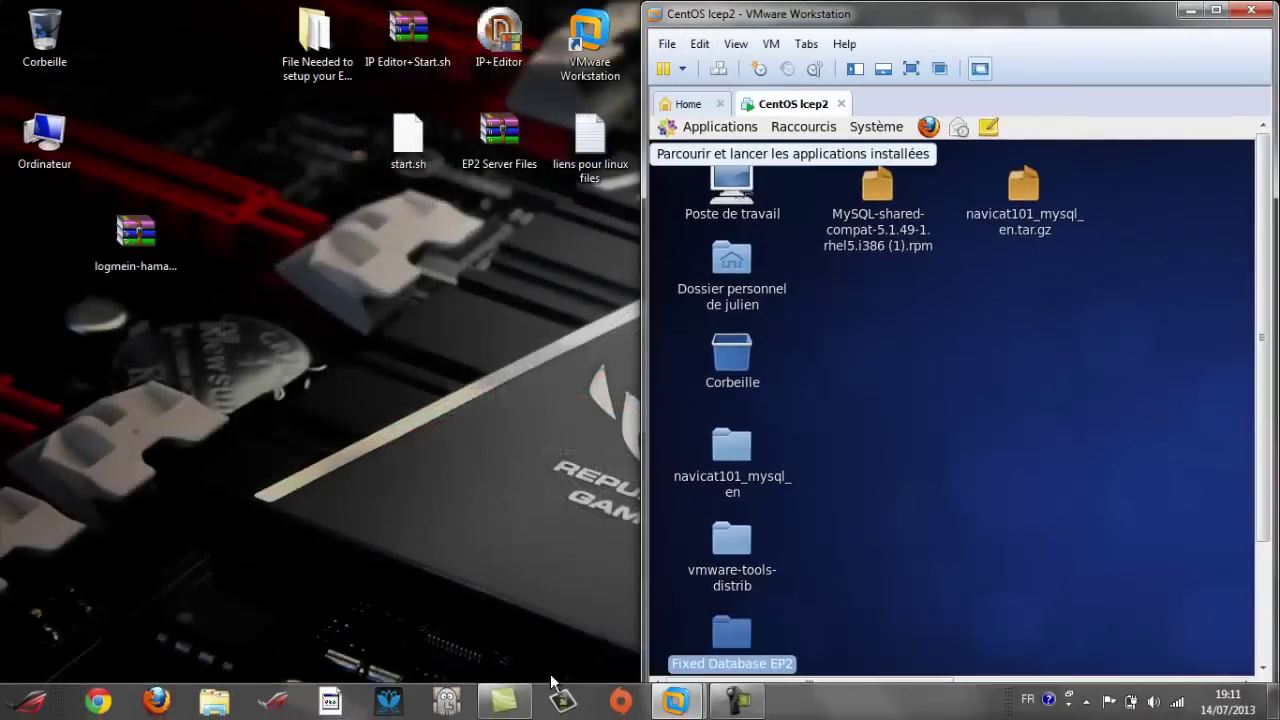
pyautogui.doubleClick(336, 77)
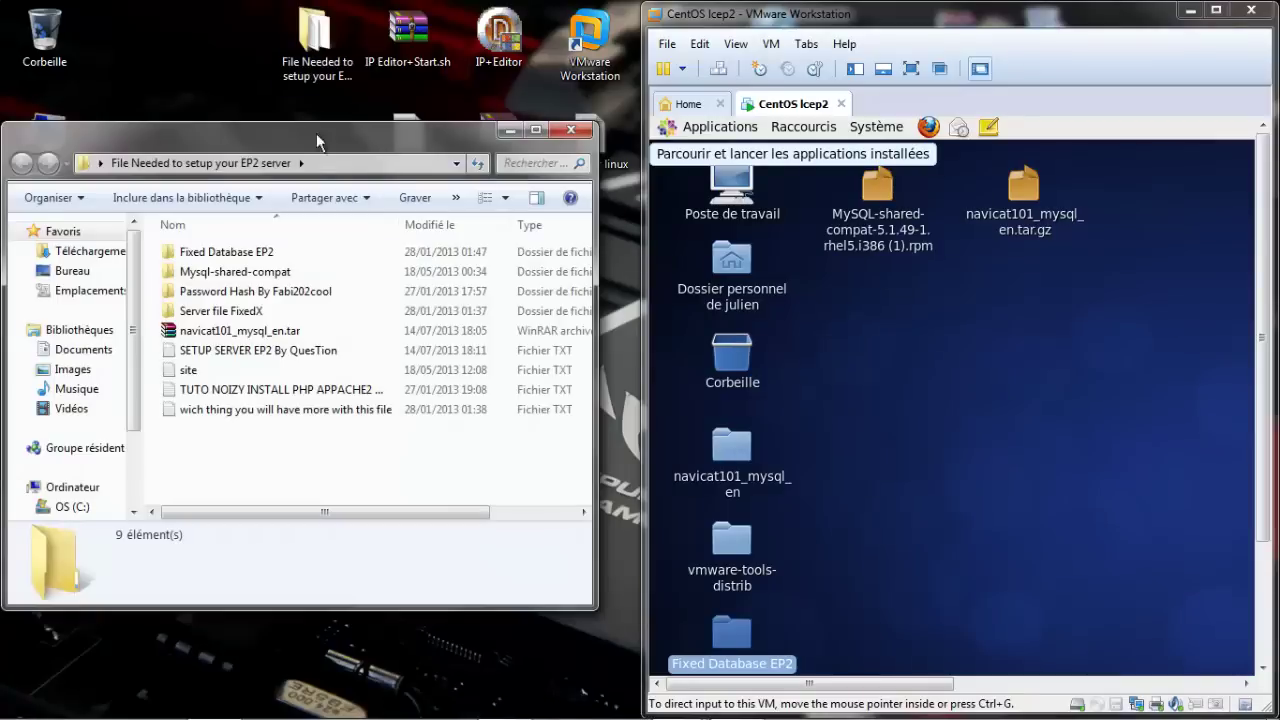
pyautogui.doubleClick(237, 316)
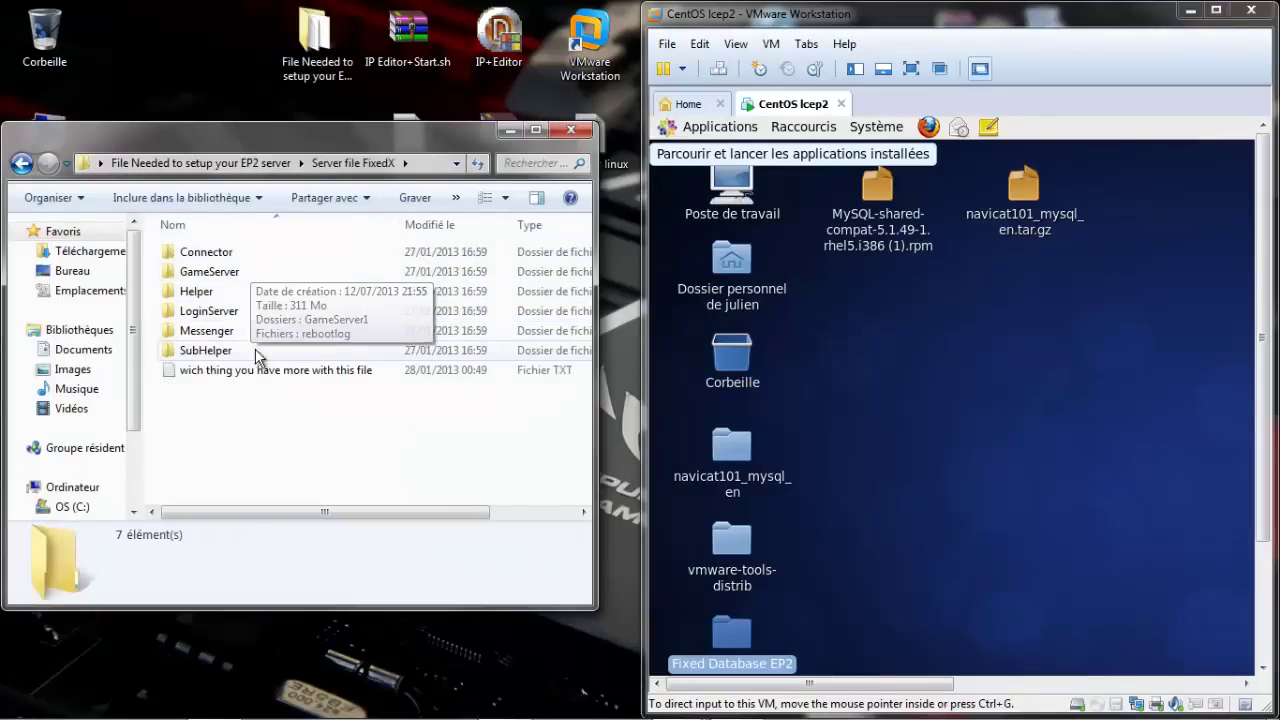
pyautogui.moveTo(372, 132); pyautogui.dragTo(426, 207)
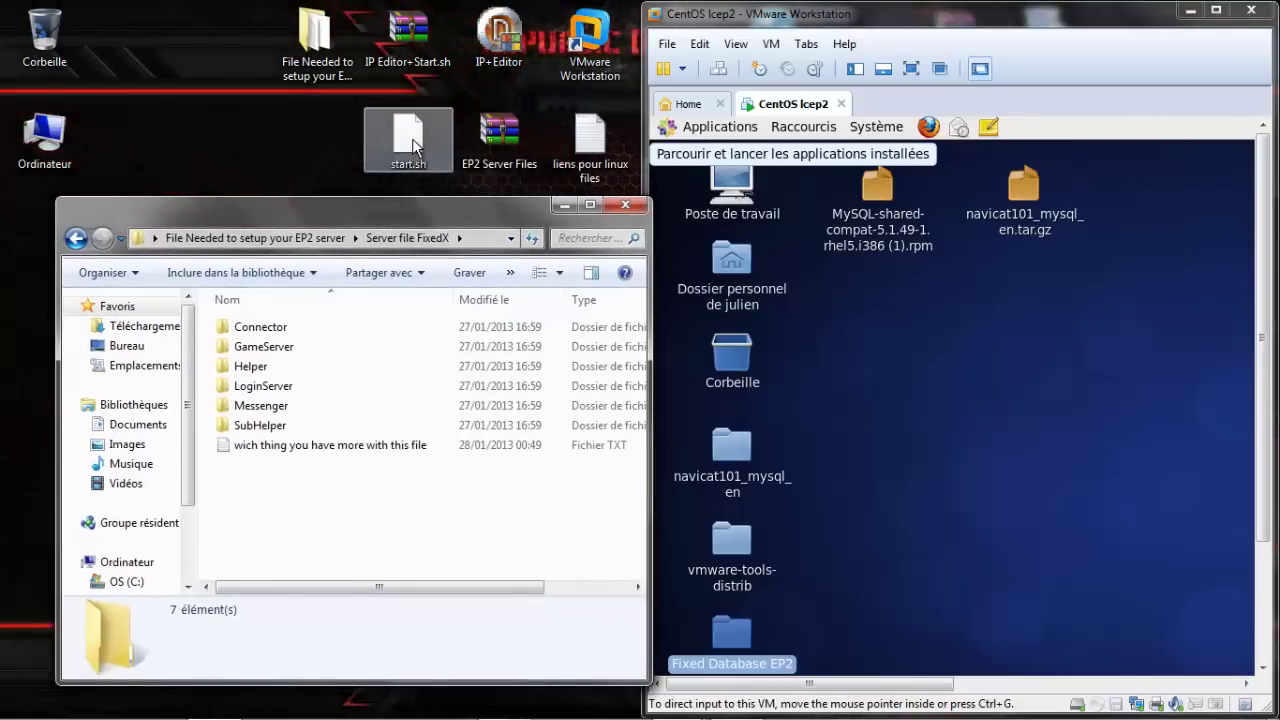
pyautogui.moveTo(330, 206); pyautogui.dragTo(283, 139)
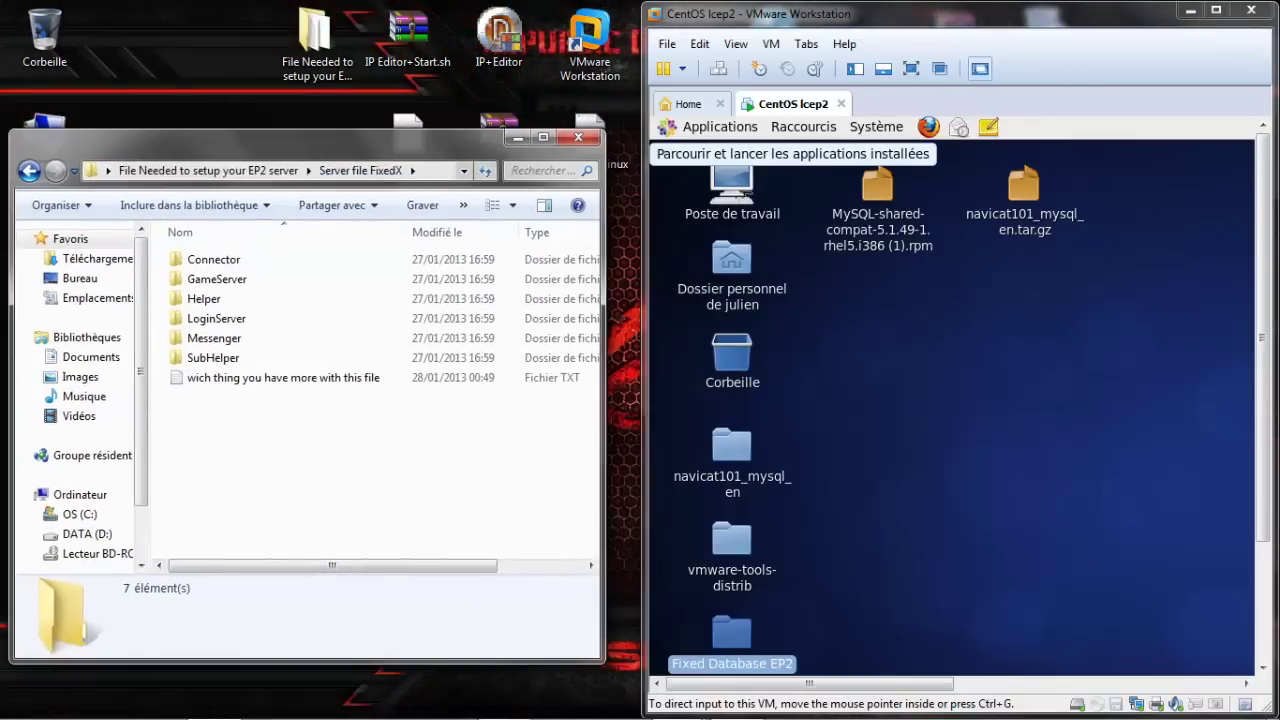
# Step: Copy the servep2 server peer's IPv4 address 25.210.242.237 from Hamachi, then close Hamachi
pyautogui.moveTo(977, 700)
pyautogui.click(1090, 702)
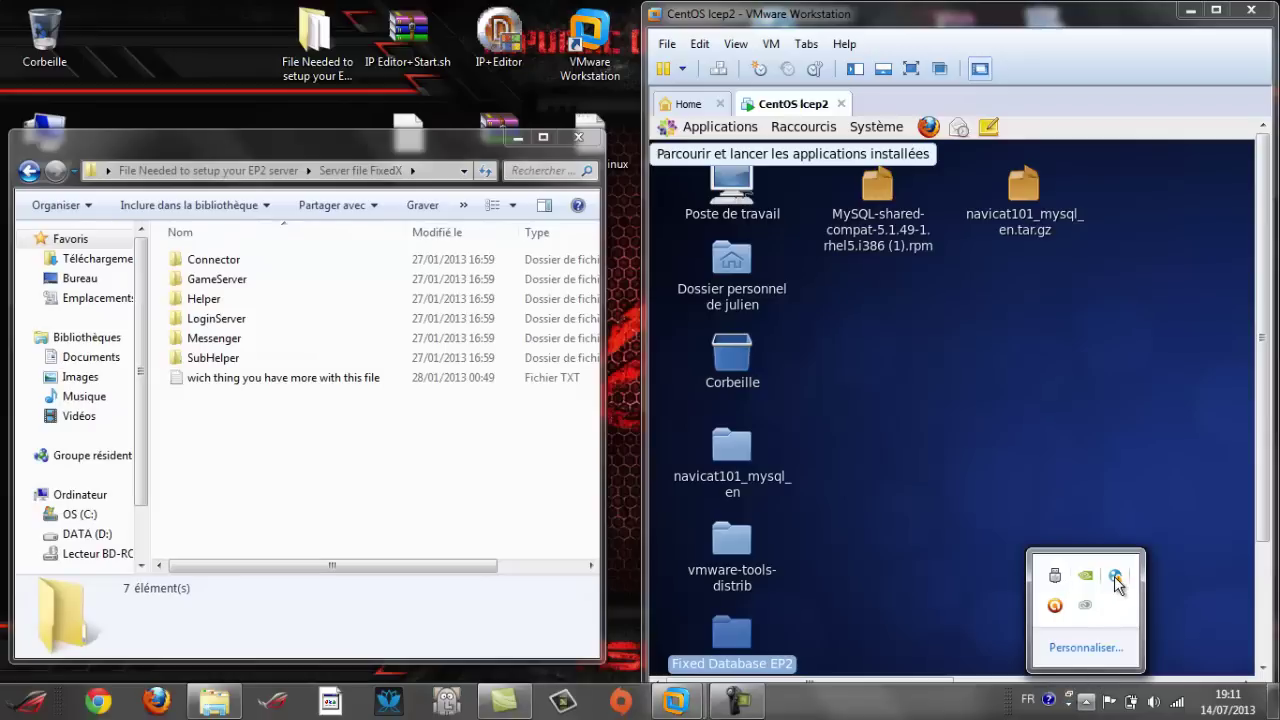
pyautogui.rightClick(1116, 578)
pyautogui.click(1140, 590)
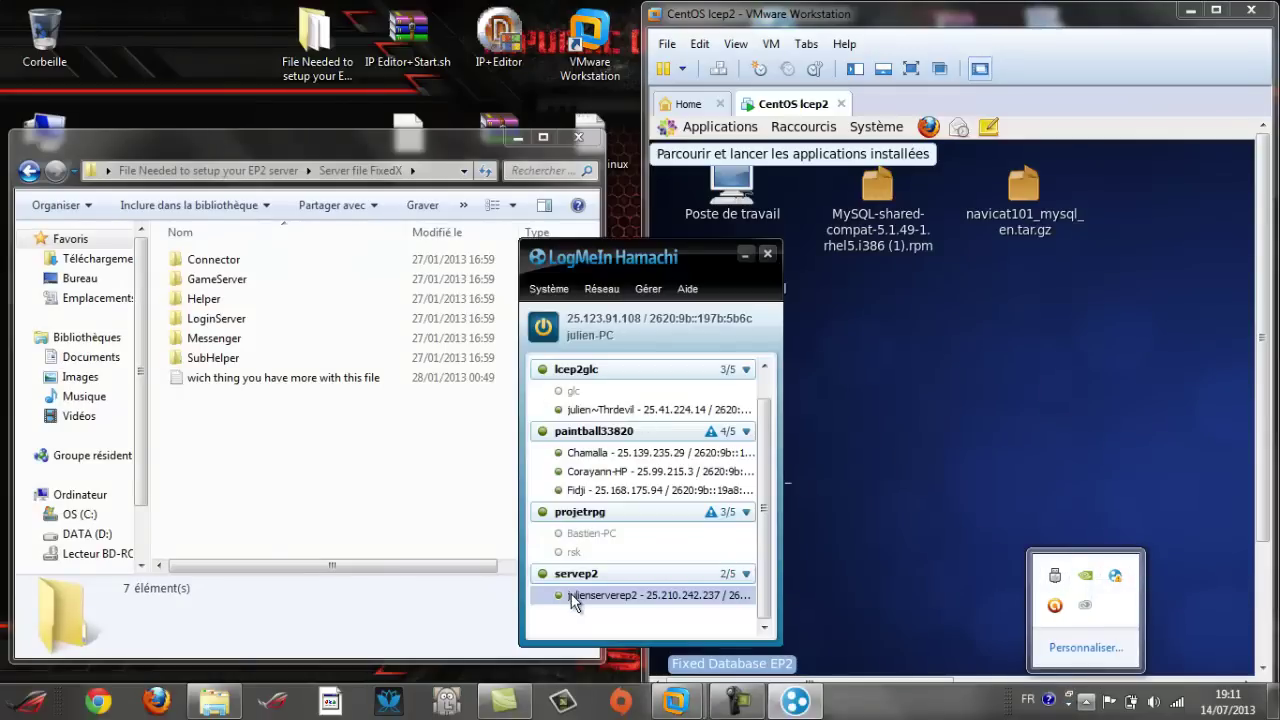
pyautogui.rightClick(598, 598)
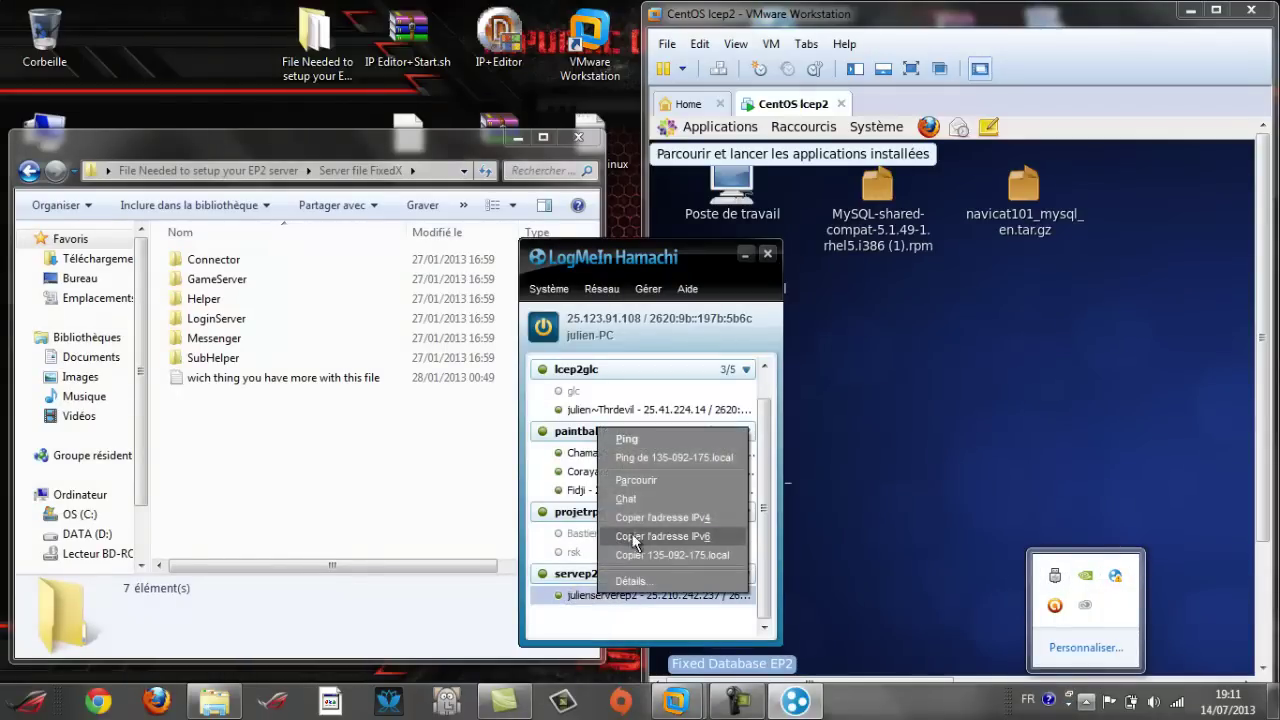
pyautogui.click(639, 518)
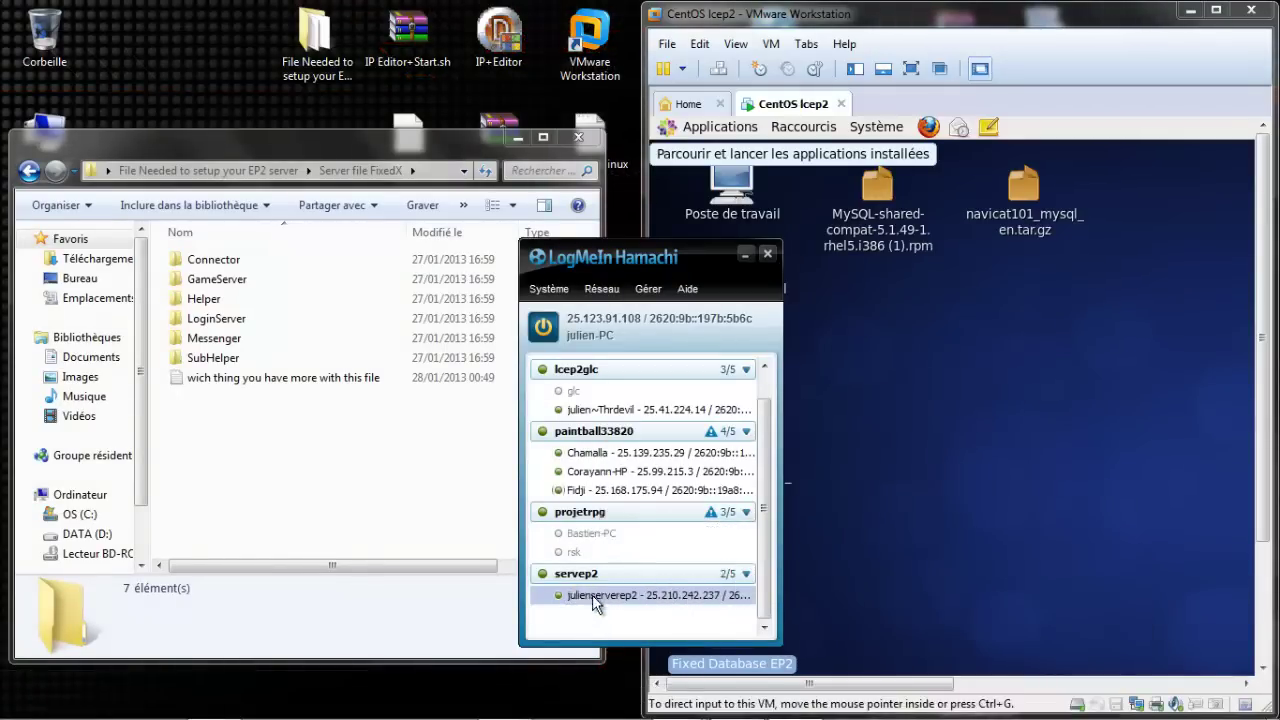
pyautogui.click(767, 254)
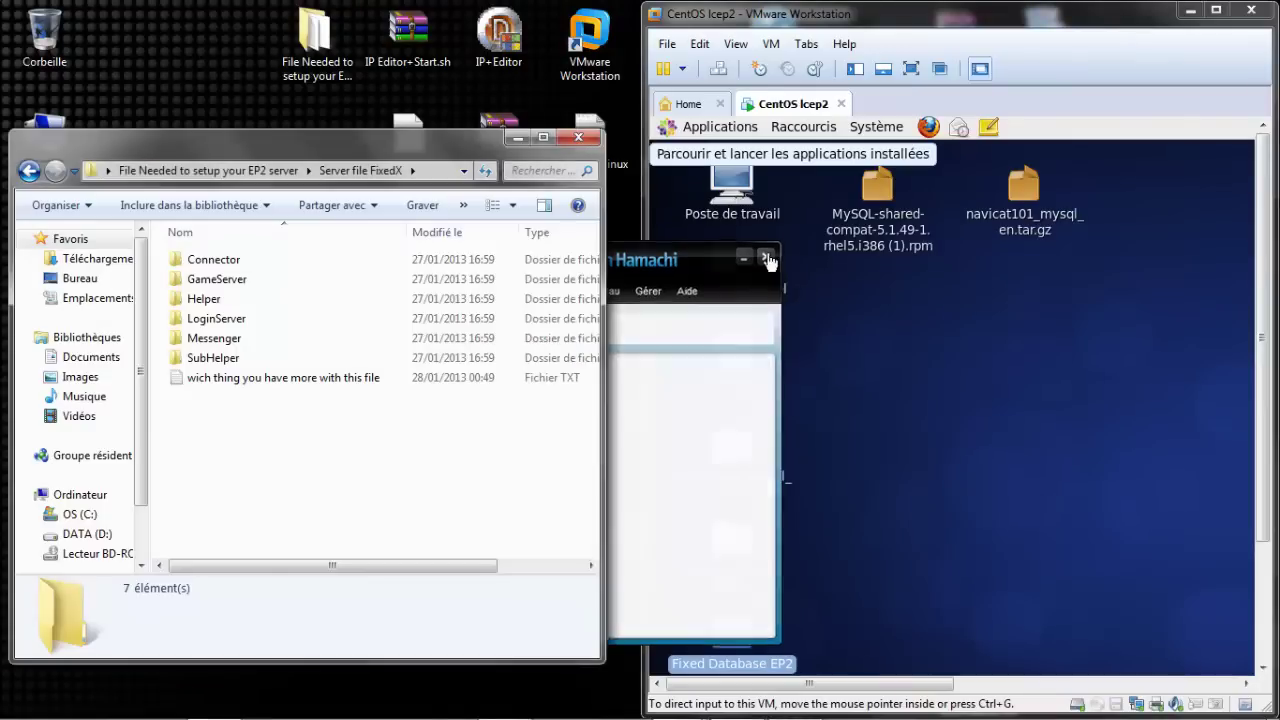
# Step: Go into Connecter > Connector and select the newStobm config file
pyautogui.doubleClick(233, 263)
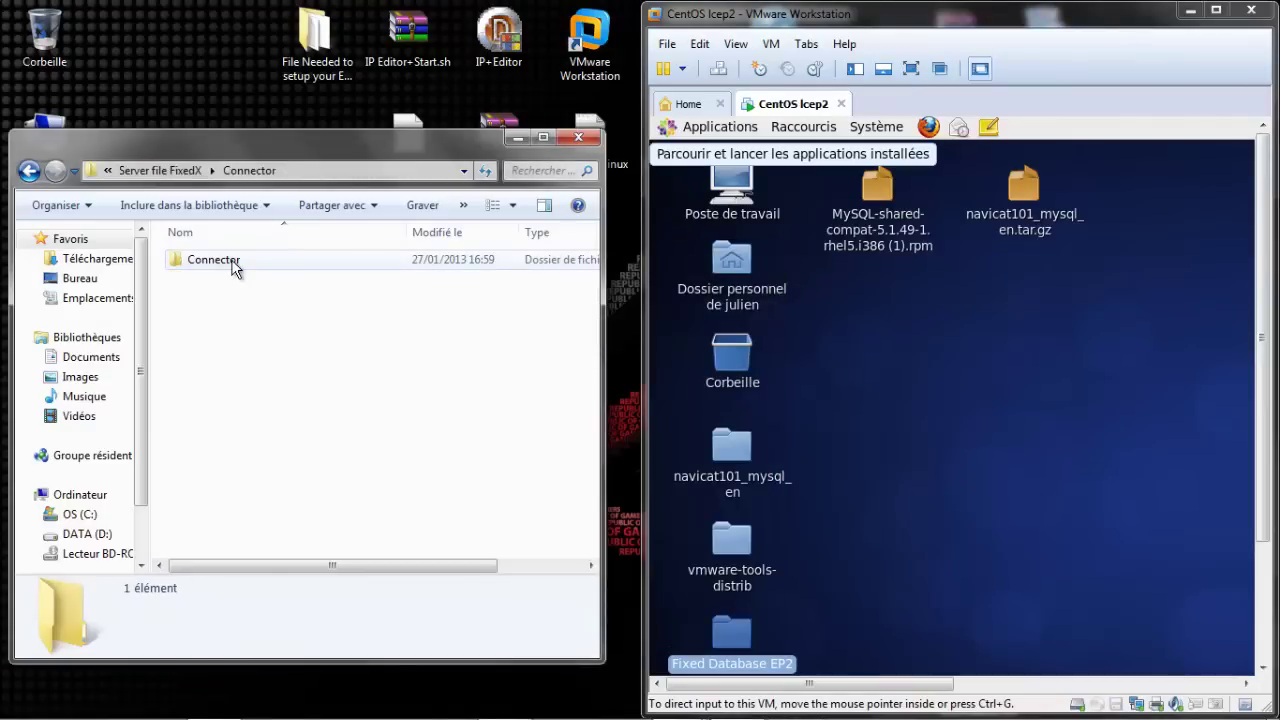
pyautogui.doubleClick(231, 259)
pyautogui.moveTo(282, 150); pyautogui.dragTo(275, 150)
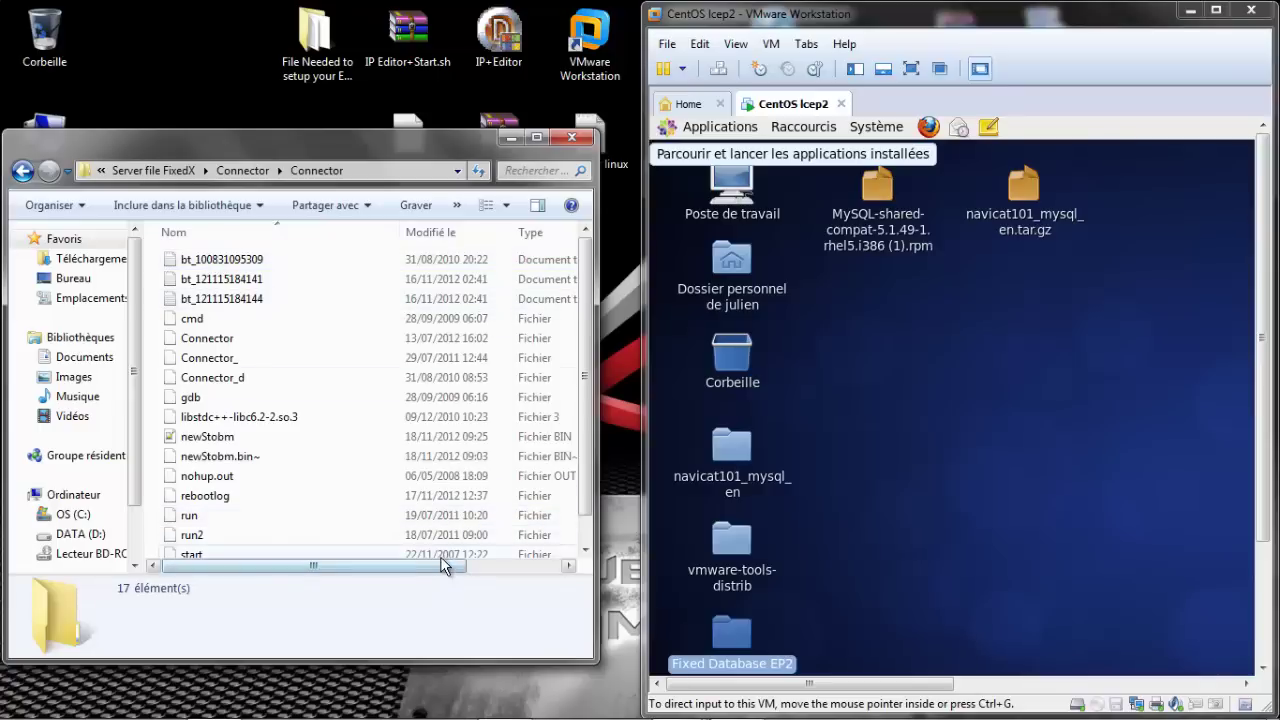
pyautogui.moveTo(441, 557); pyautogui.dragTo(383, 631)
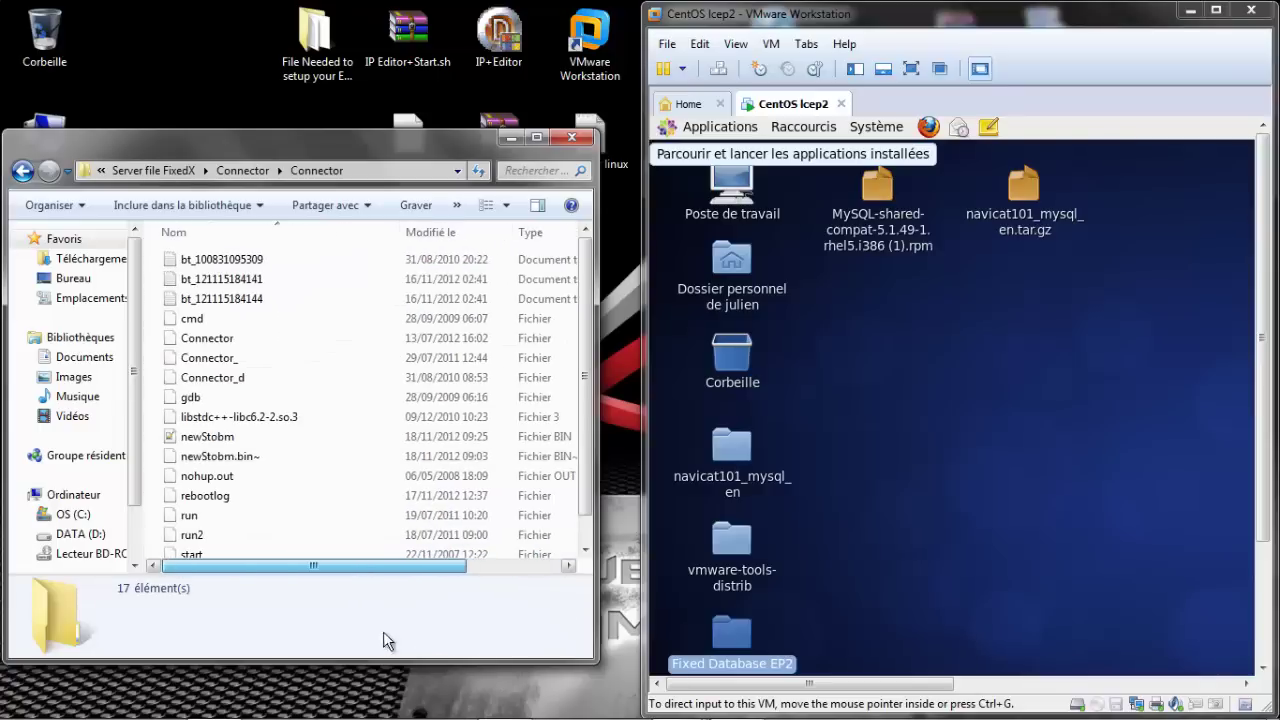
pyautogui.scroll(-1, 360, 330)
pyautogui.scroll(1, 350, 330)
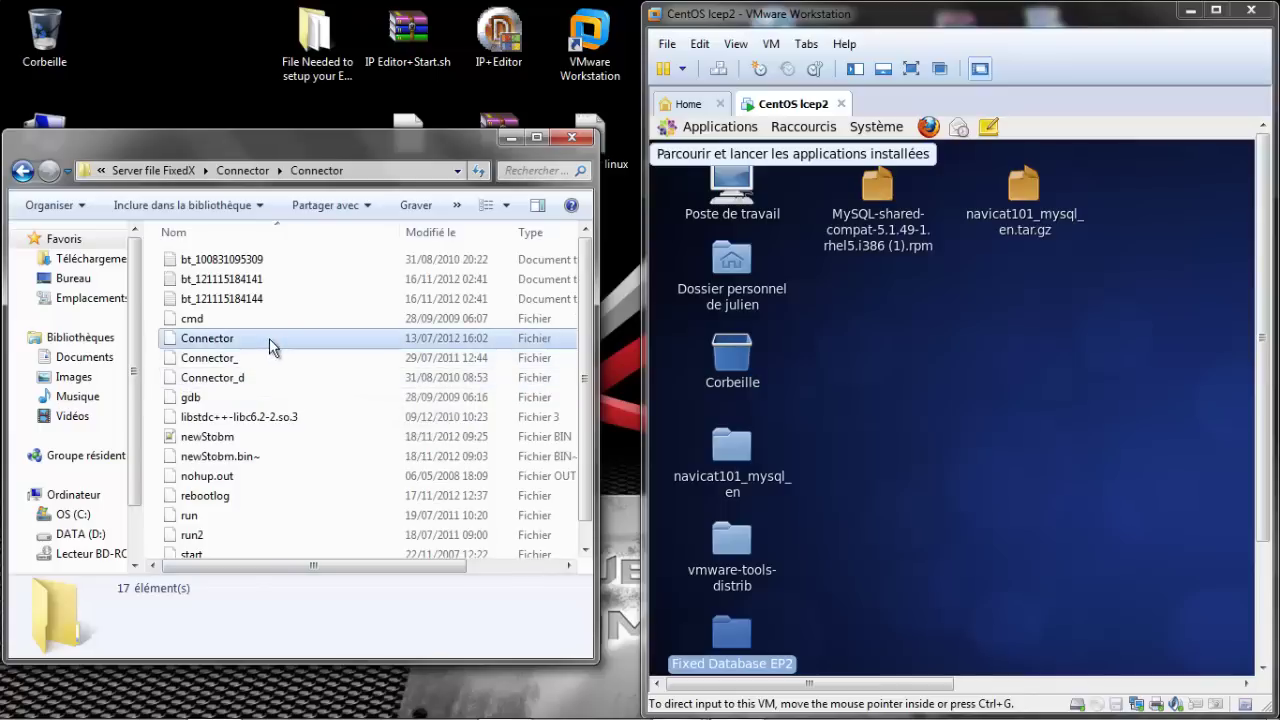
pyautogui.click(269, 338)
pyautogui.scroll(-1, 289, 371)
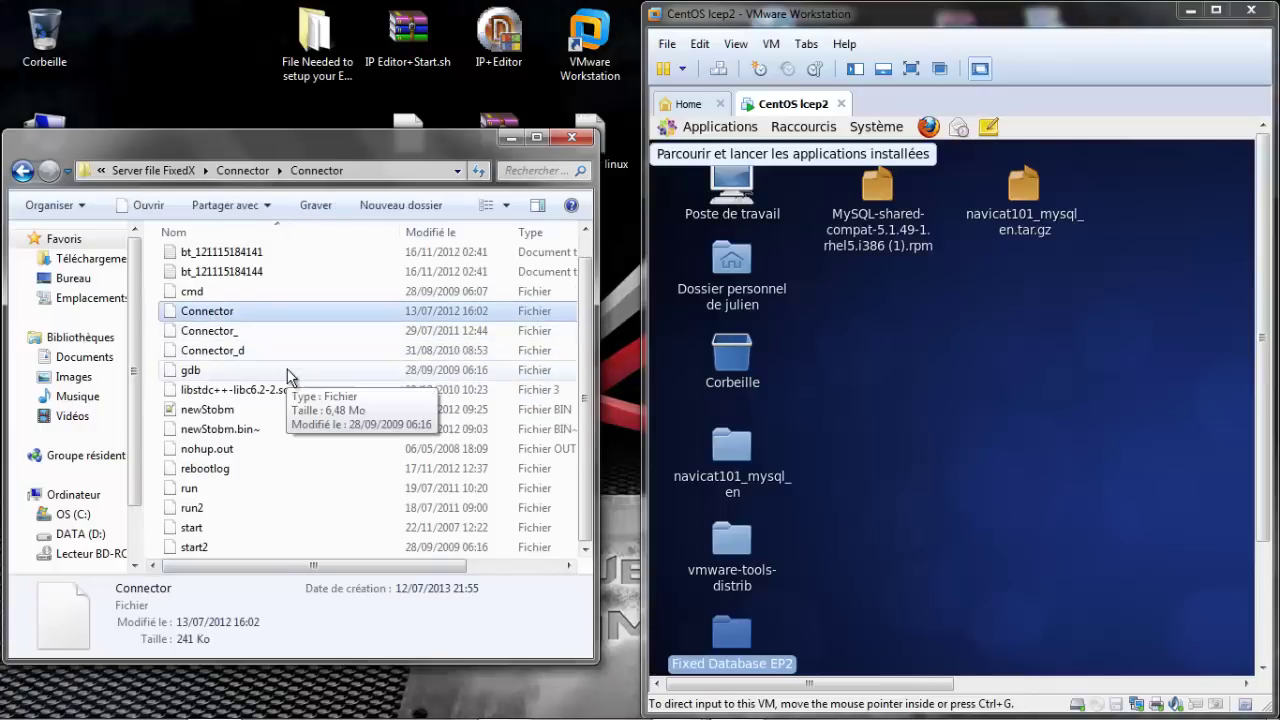
pyautogui.click(200, 418)
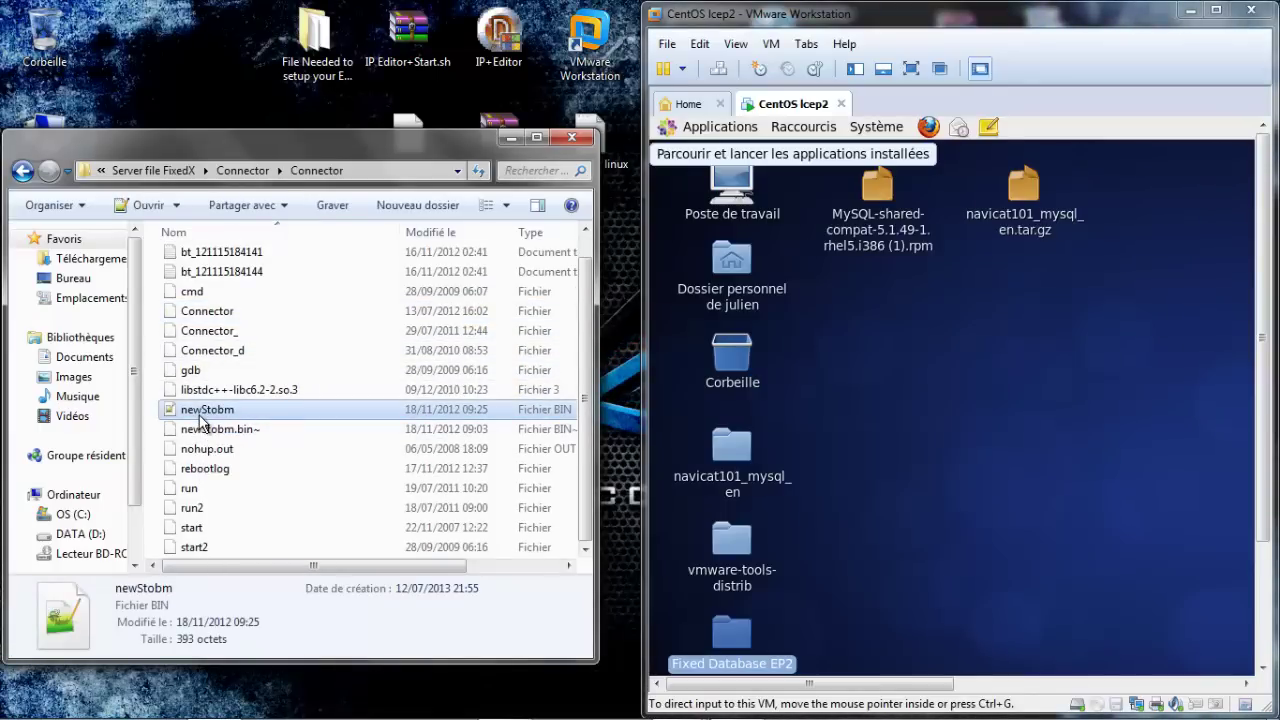
# Step: Paste 25.210.242.237 over the line 4 Server IP and line 20 Billing Server IP in newStobm.bin, then close it
pyautogui.doubleClick(205, 418)
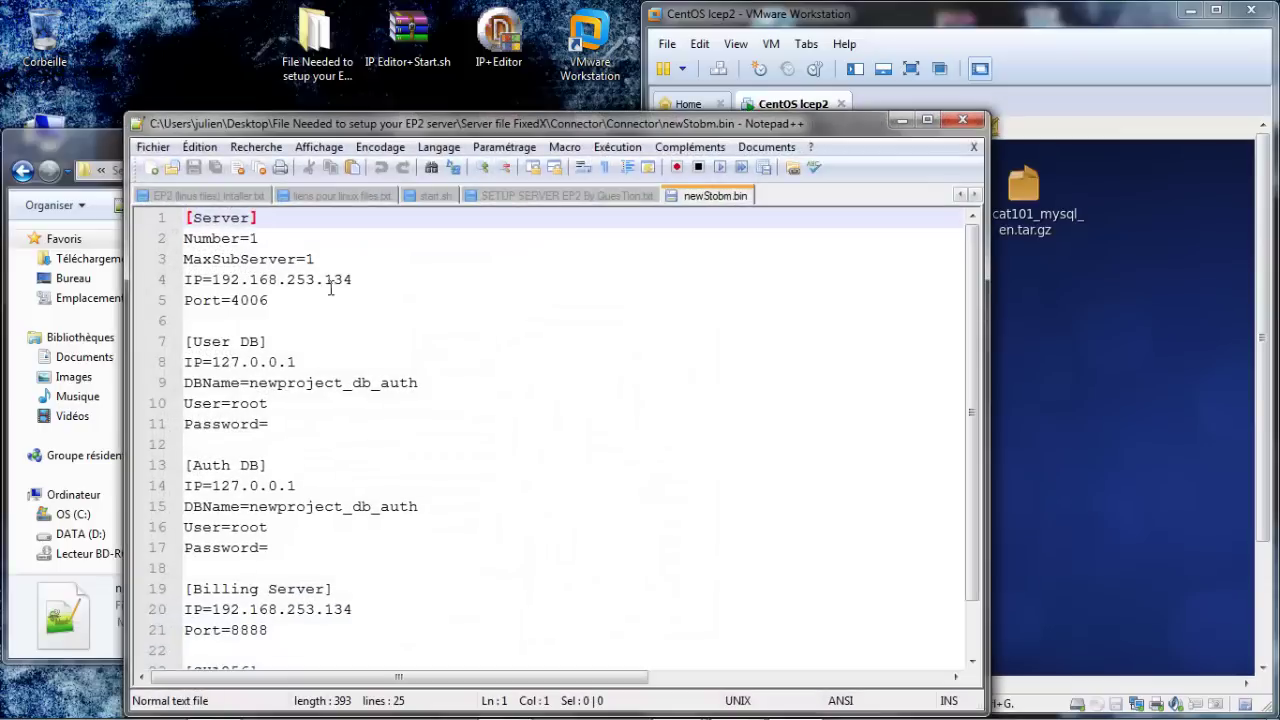
pyautogui.moveTo(355, 281); pyautogui.dragTo(211, 285)
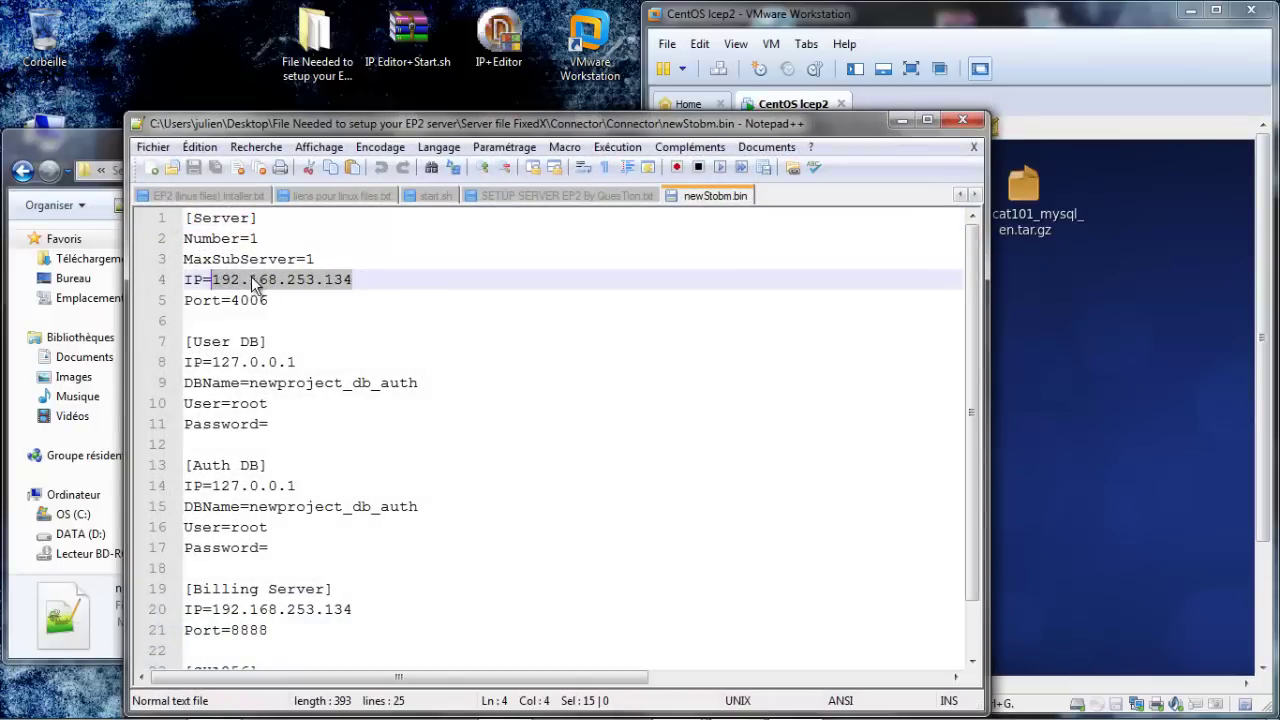
pyautogui.rightClick(252, 285)
pyautogui.click(325, 331)
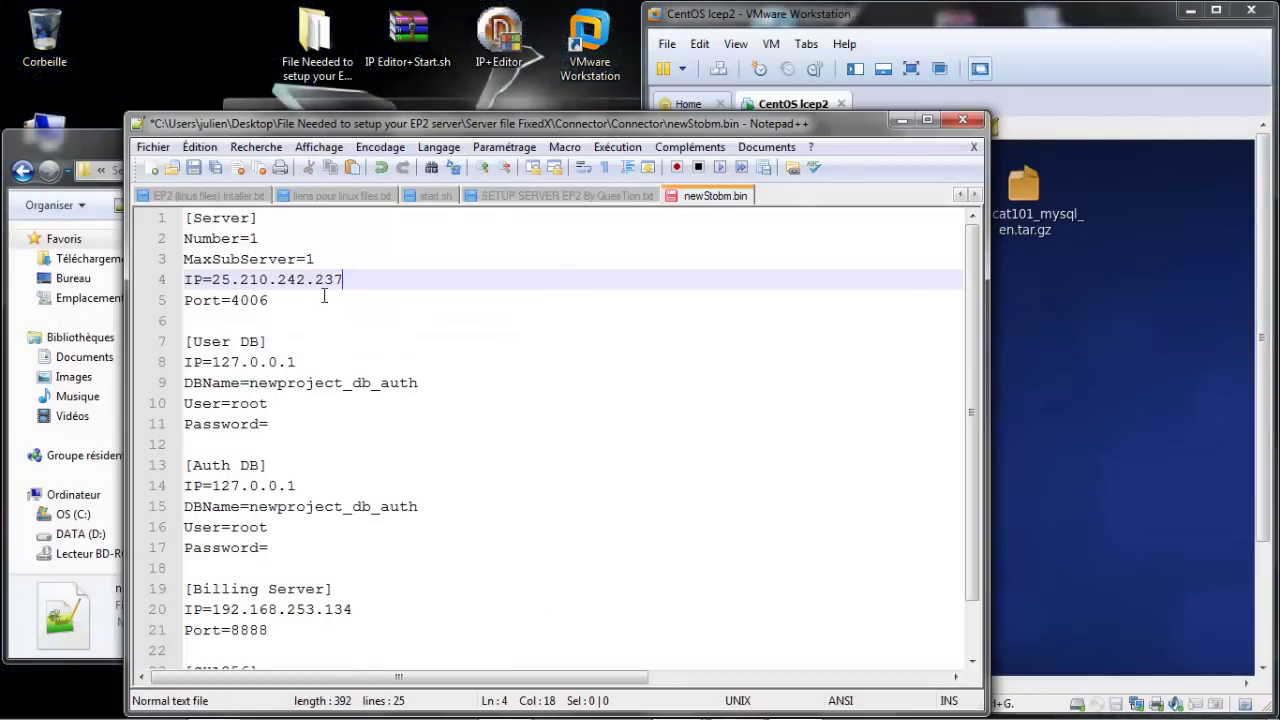
pyautogui.scroll(-1, 324, 296)
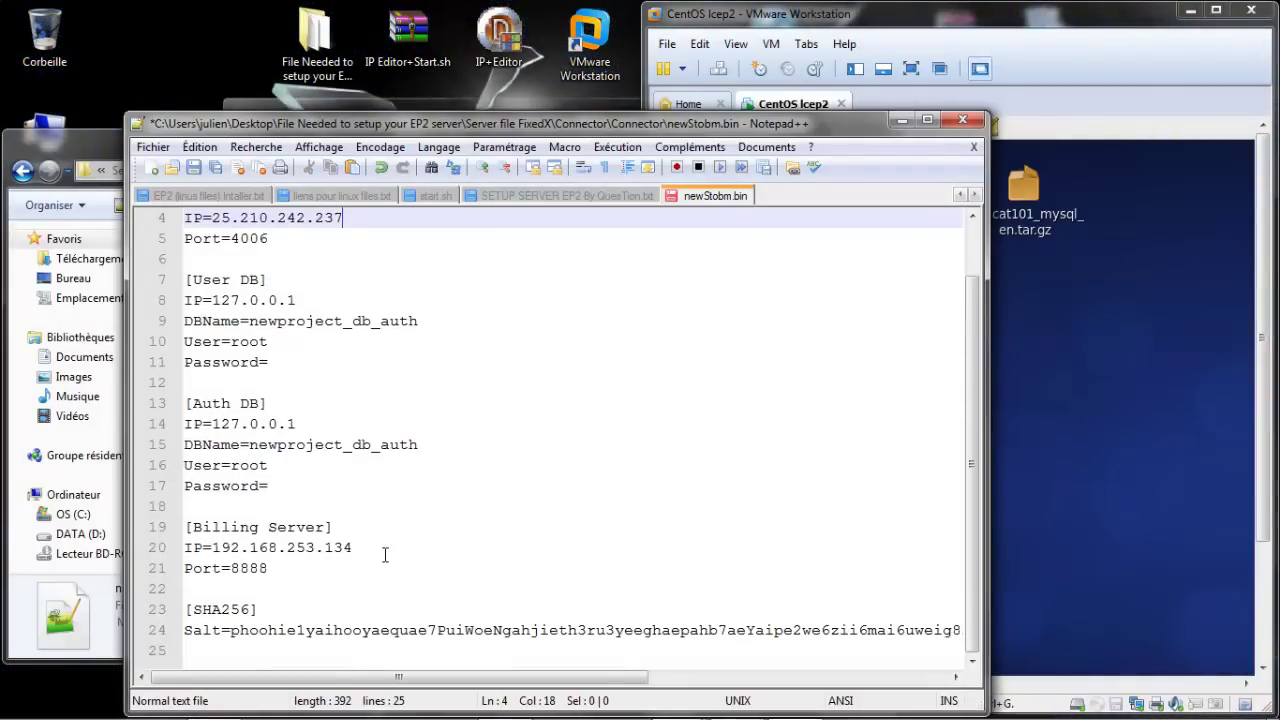
pyautogui.moveTo(384, 554); pyautogui.dragTo(242, 553)
pyautogui.rightClick(226, 554)
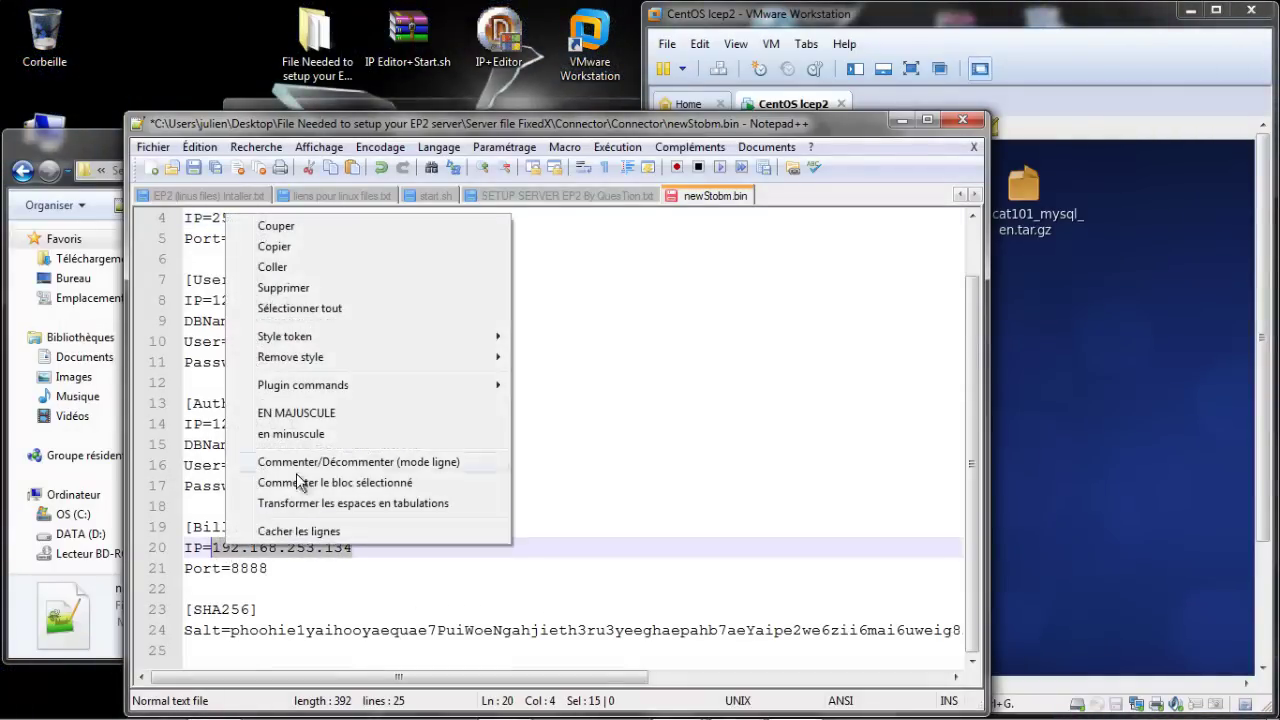
pyautogui.click(341, 267)
pyautogui.click(962, 120)
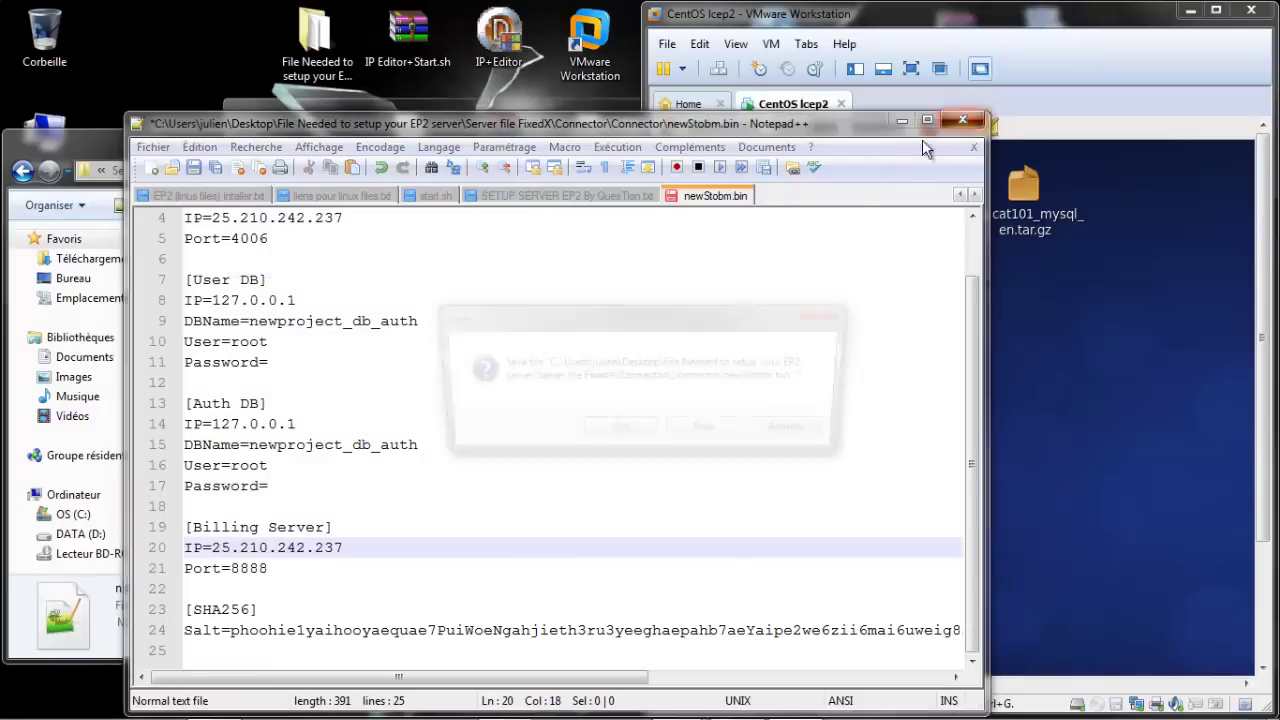
# Step: Save newStobm.bin, then open the newStobm.bin~ backup in Notepad++
pyautogui.click(598, 432)
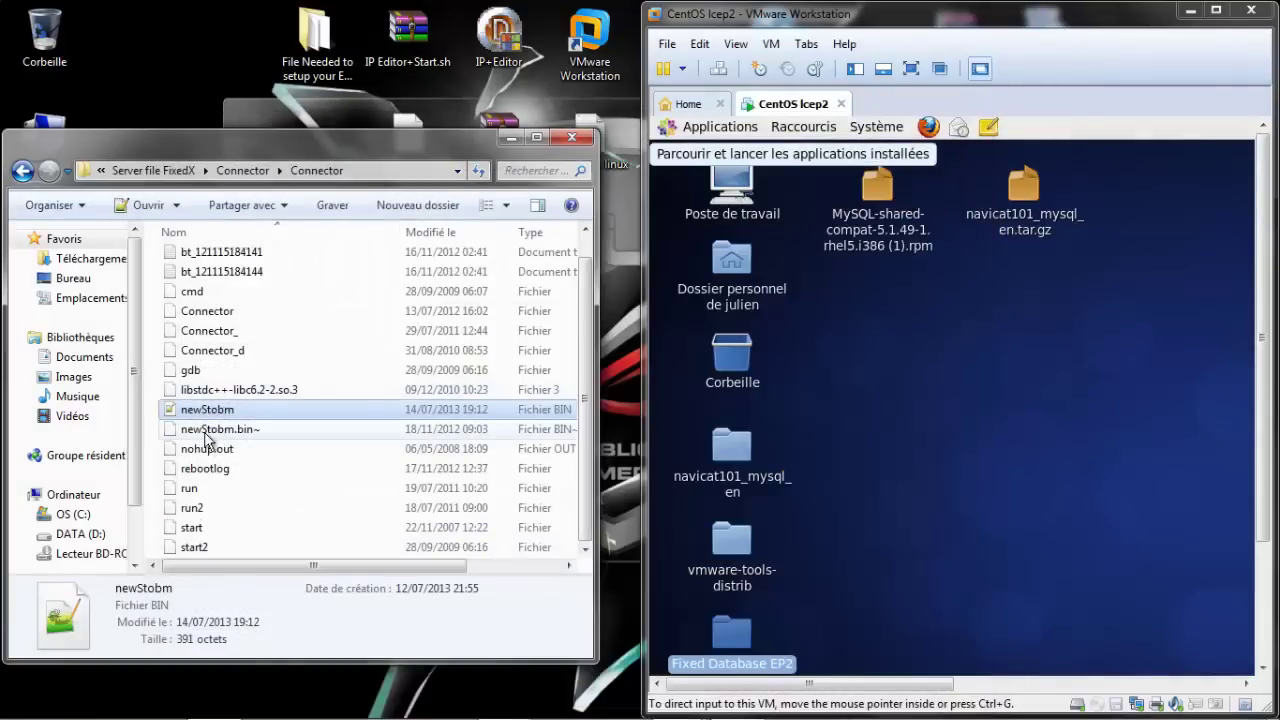
pyautogui.click(200, 431)
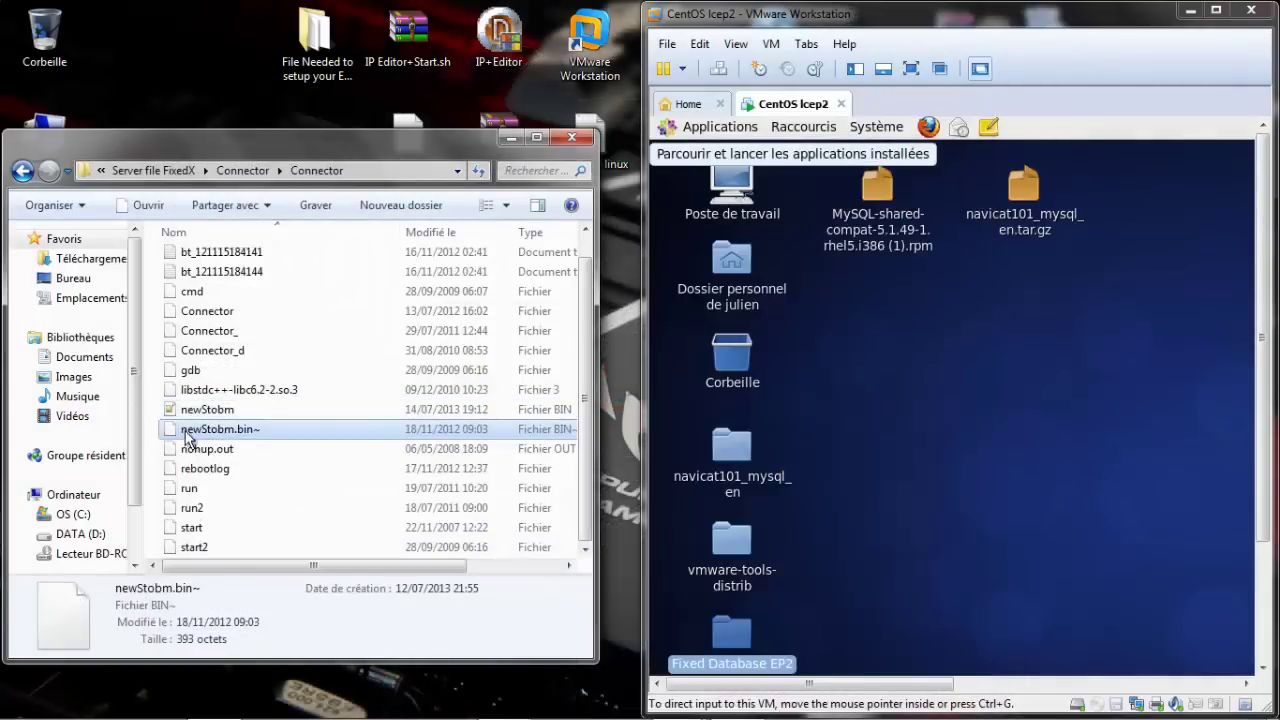
pyautogui.click(190, 409)
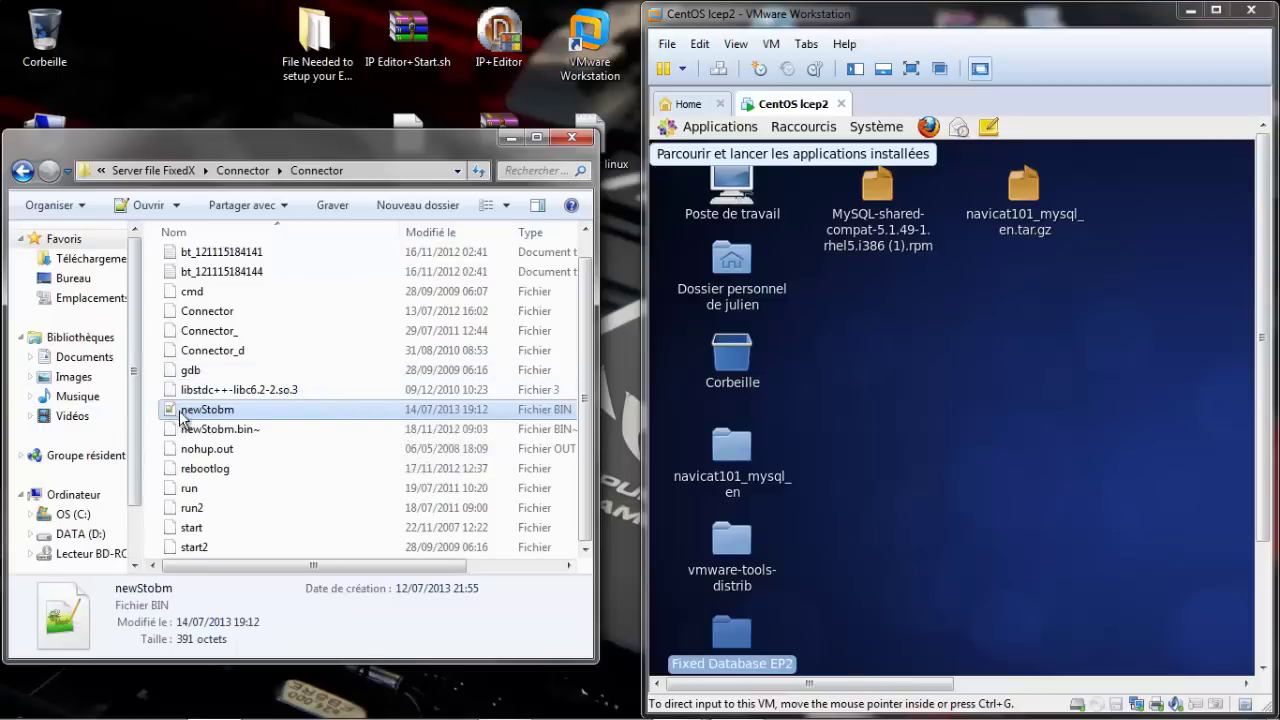
pyautogui.click(240, 429)
pyautogui.rightClick(242, 430)
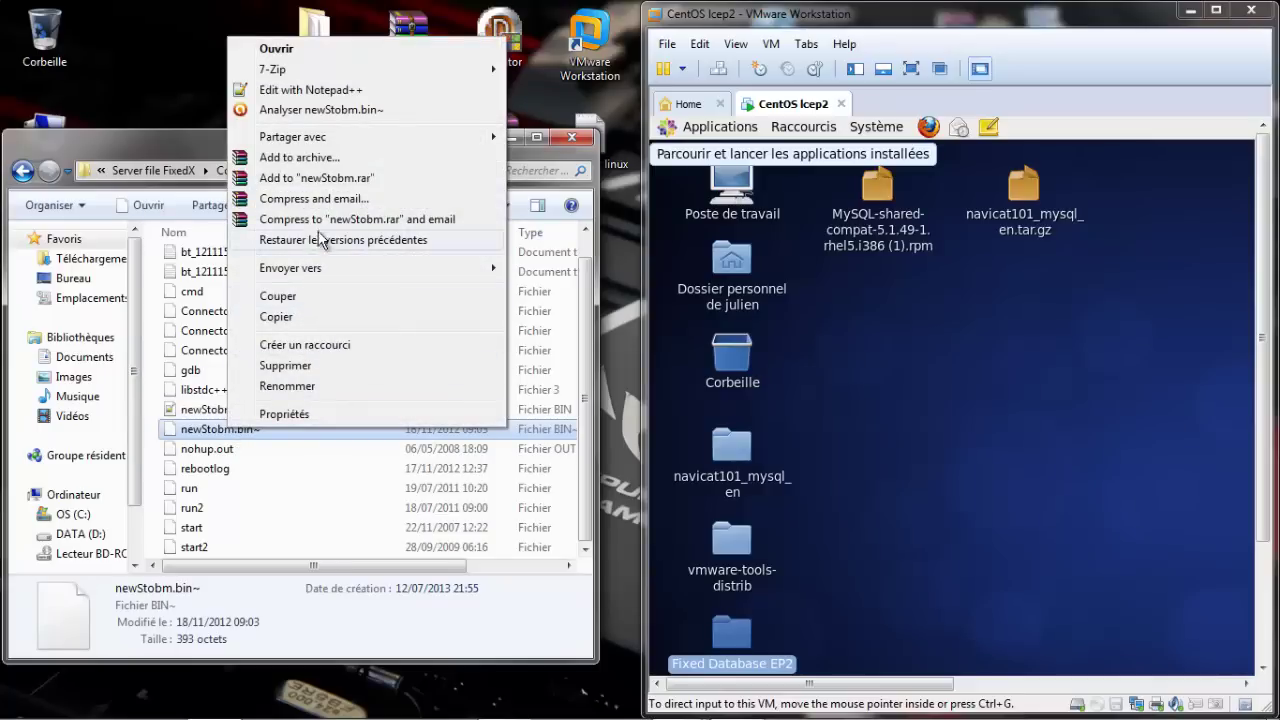
pyautogui.click(380, 89)
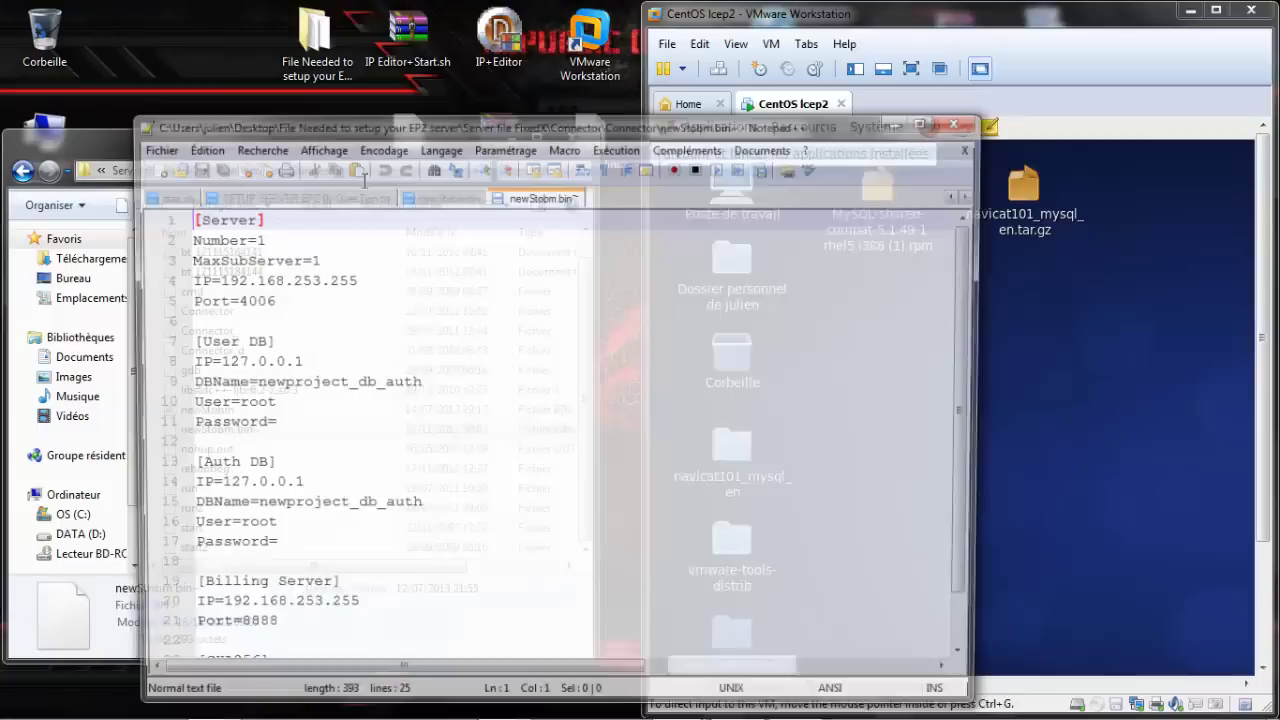
# Step: Paste 25.210.242.237 over the Server IP on line 4 and the Billing Server IP on line 20
pyautogui.moveTo(356, 280); pyautogui.dragTo(245, 276)
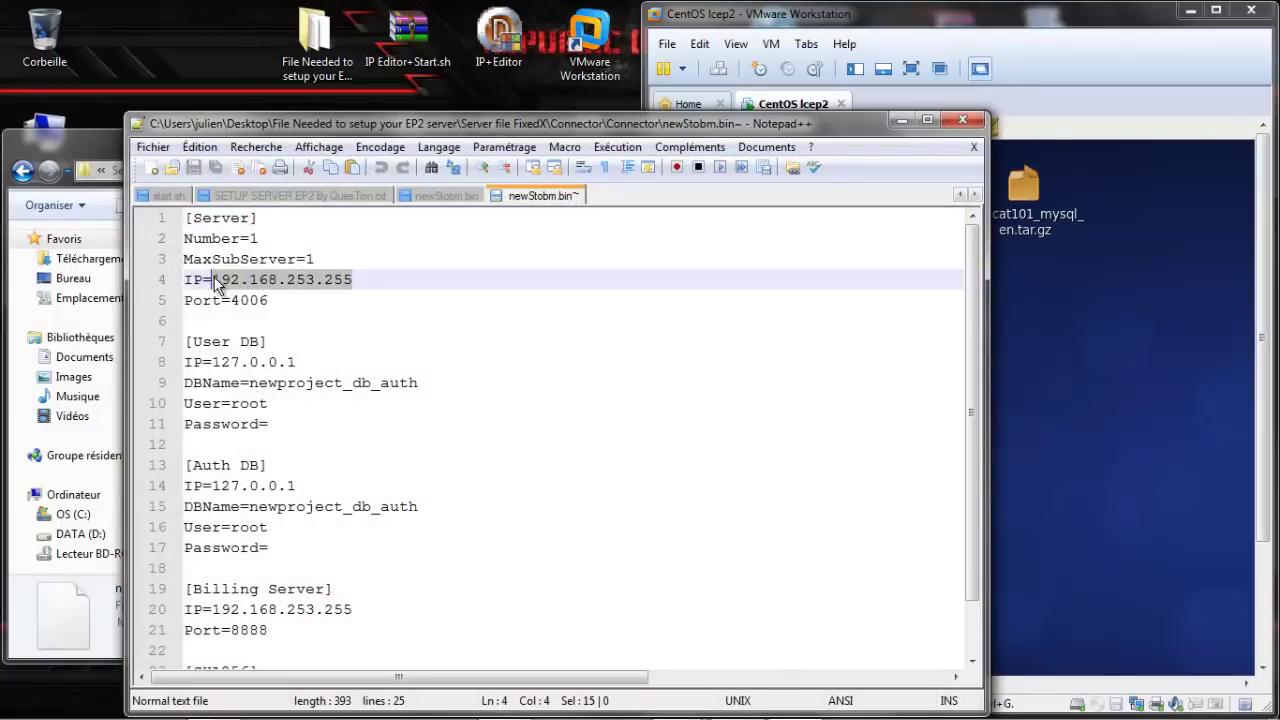
pyautogui.rightClick(214, 282)
pyautogui.click(352, 331)
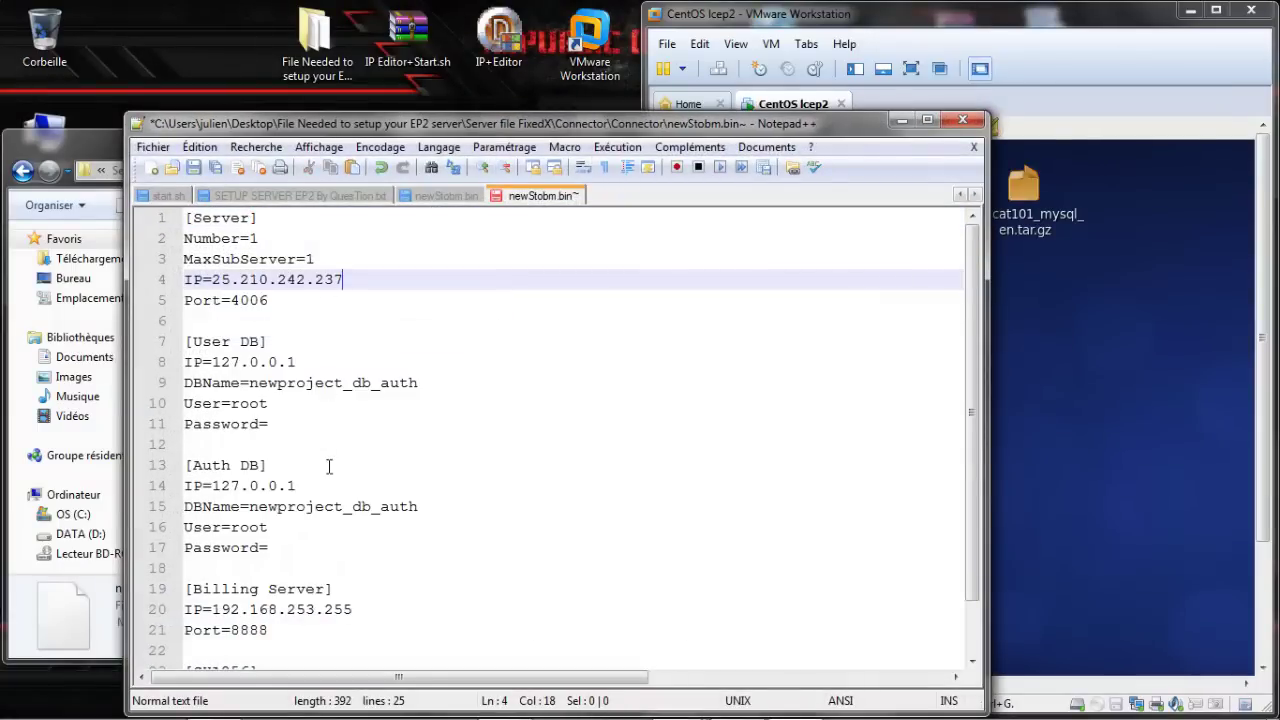
pyautogui.scroll(-1, 329, 467)
pyautogui.moveTo(358, 547); pyautogui.dragTo(227, 547)
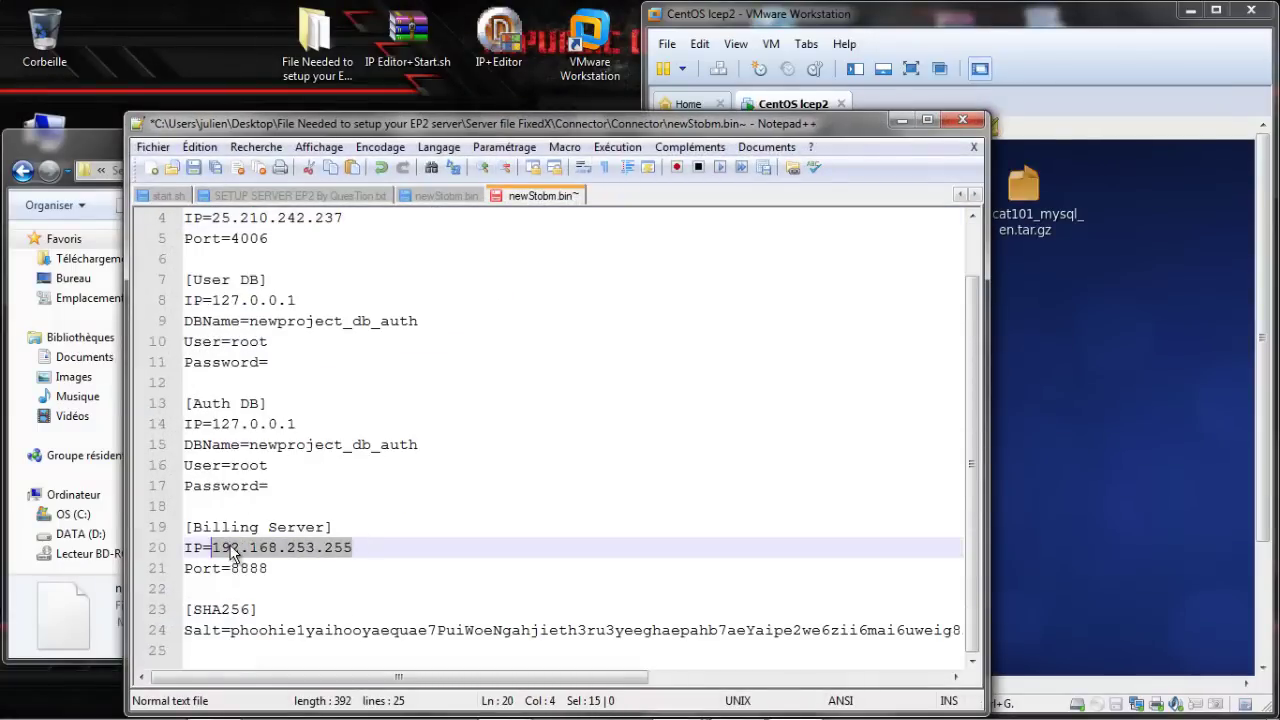
pyautogui.rightClick(230, 553)
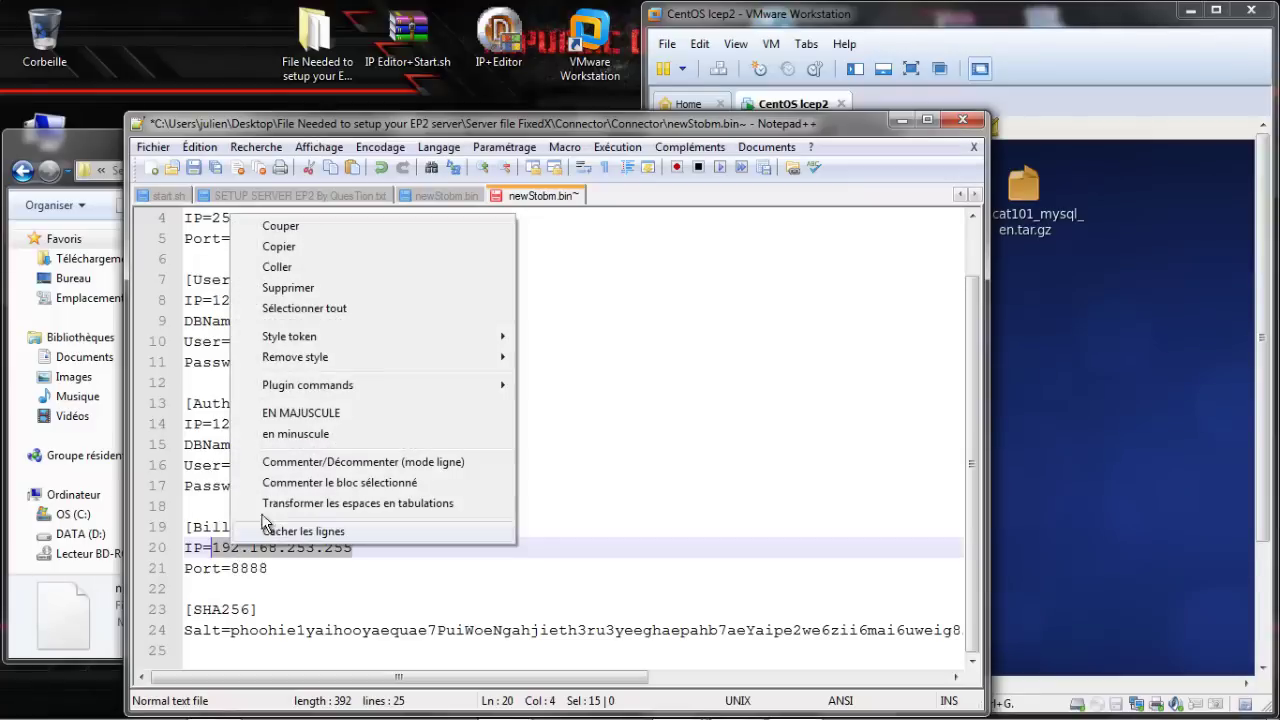
pyautogui.click(295, 267)
# Step: Clear the stray selection, then close and save newStobm.bin~
pyautogui.moveTo(297, 424); pyautogui.dragTo(288, 424)
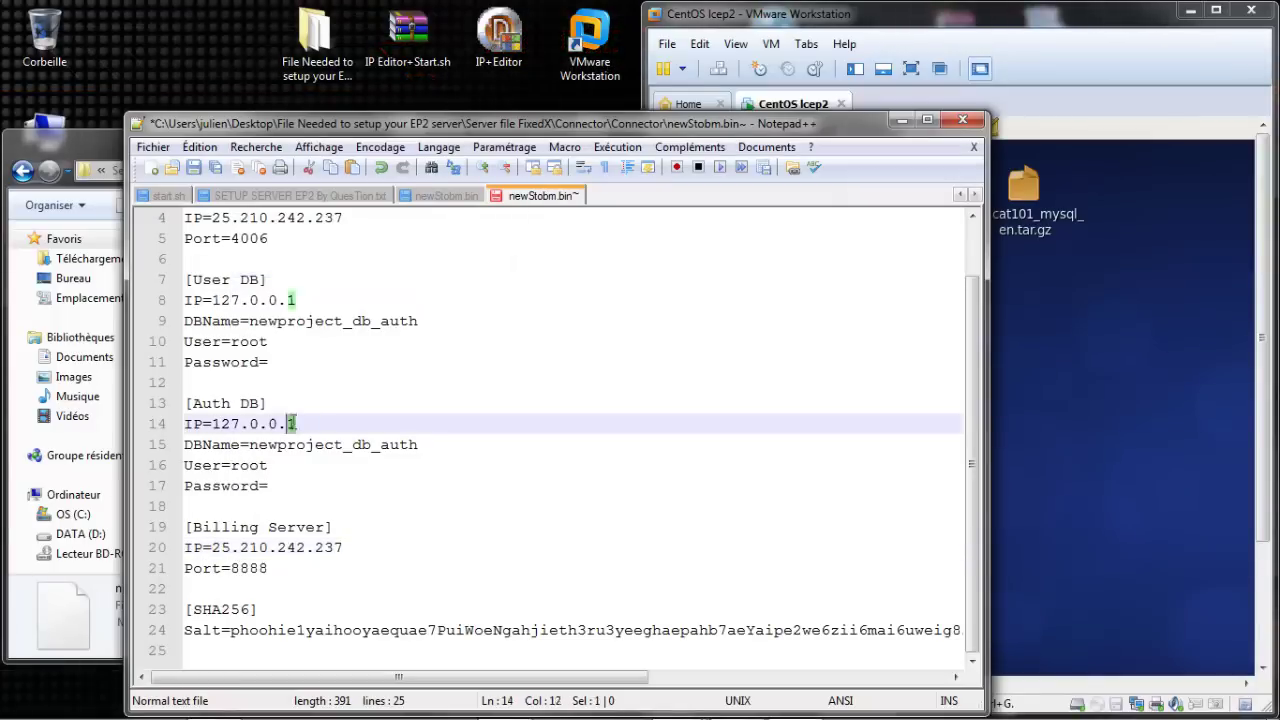
pyautogui.click(281, 424)
pyautogui.click(466, 407)
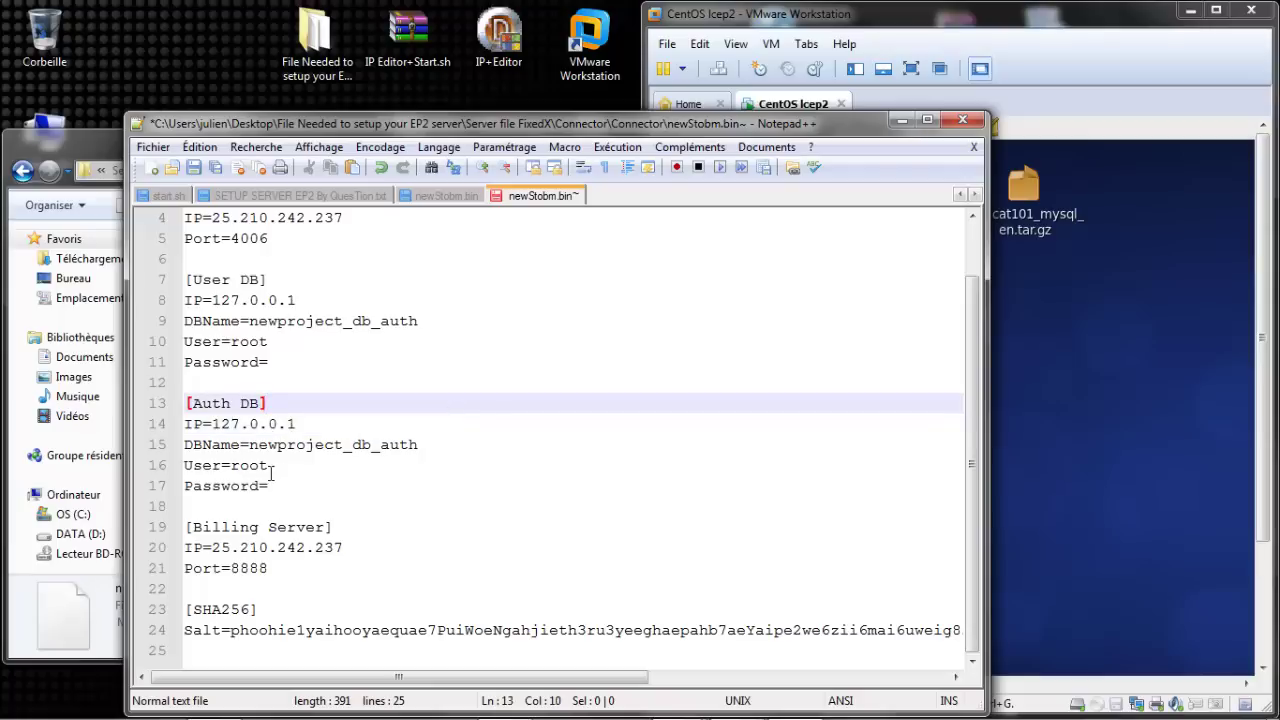
pyautogui.click(374, 546)
pyautogui.click(962, 121)
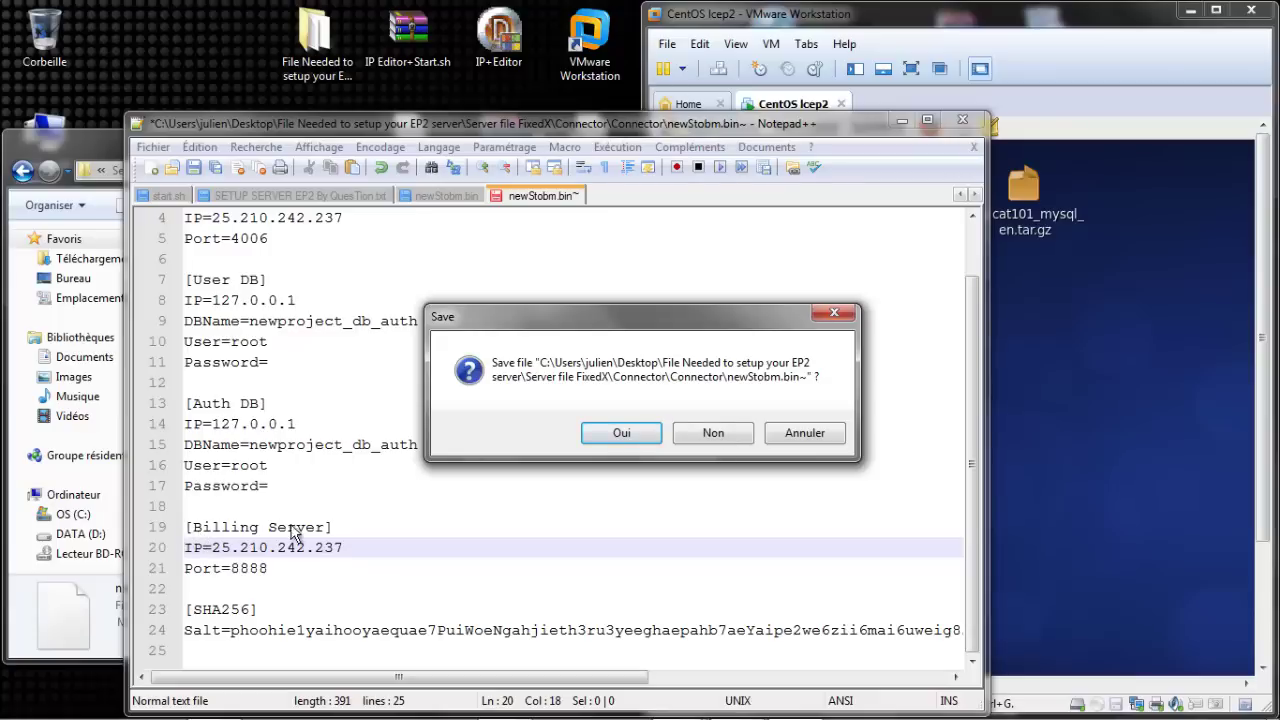
pyautogui.click(613, 421)
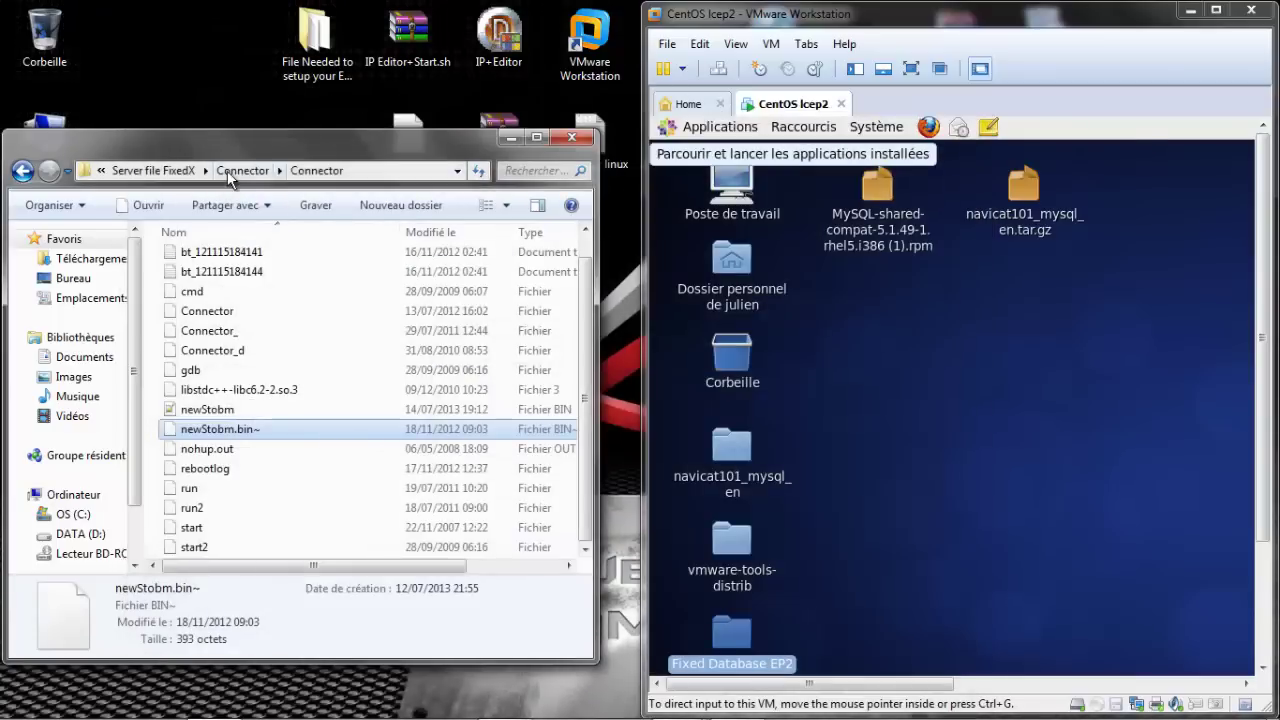
# Step: Navigate to GameServer\GameServer1\data and open newStobm.bin in Notepad++
pyautogui.click(243, 170)
pyautogui.moveTo(182, 148); pyautogui.dragTo(320, 133)
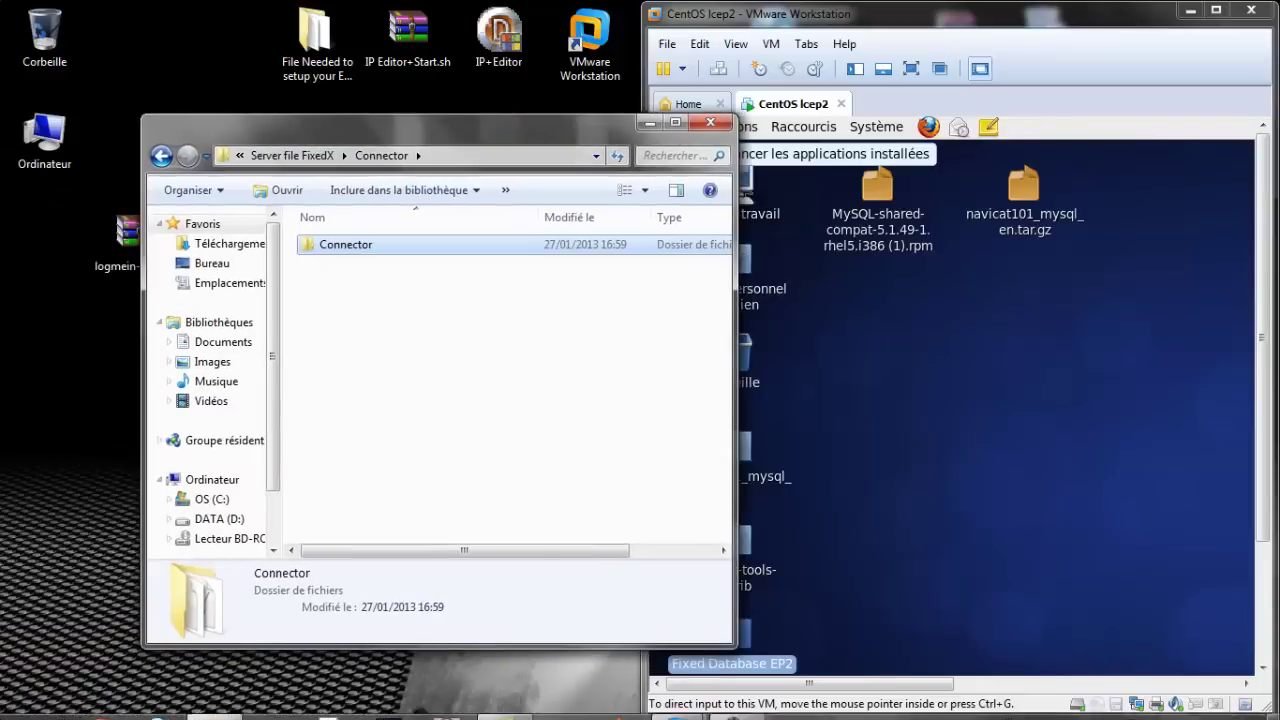
pyautogui.moveTo(22, 703)
pyautogui.doubleClick(350, 244)
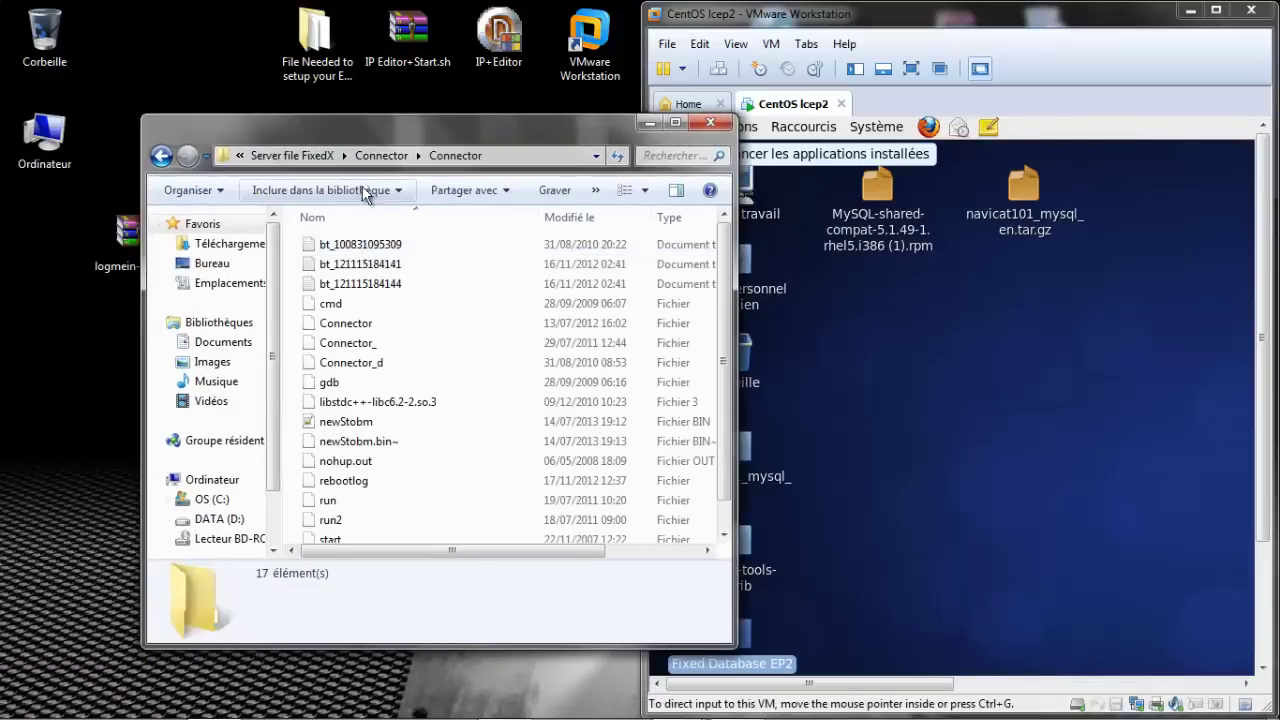
pyautogui.click(316, 158)
pyautogui.doubleClick(350, 264)
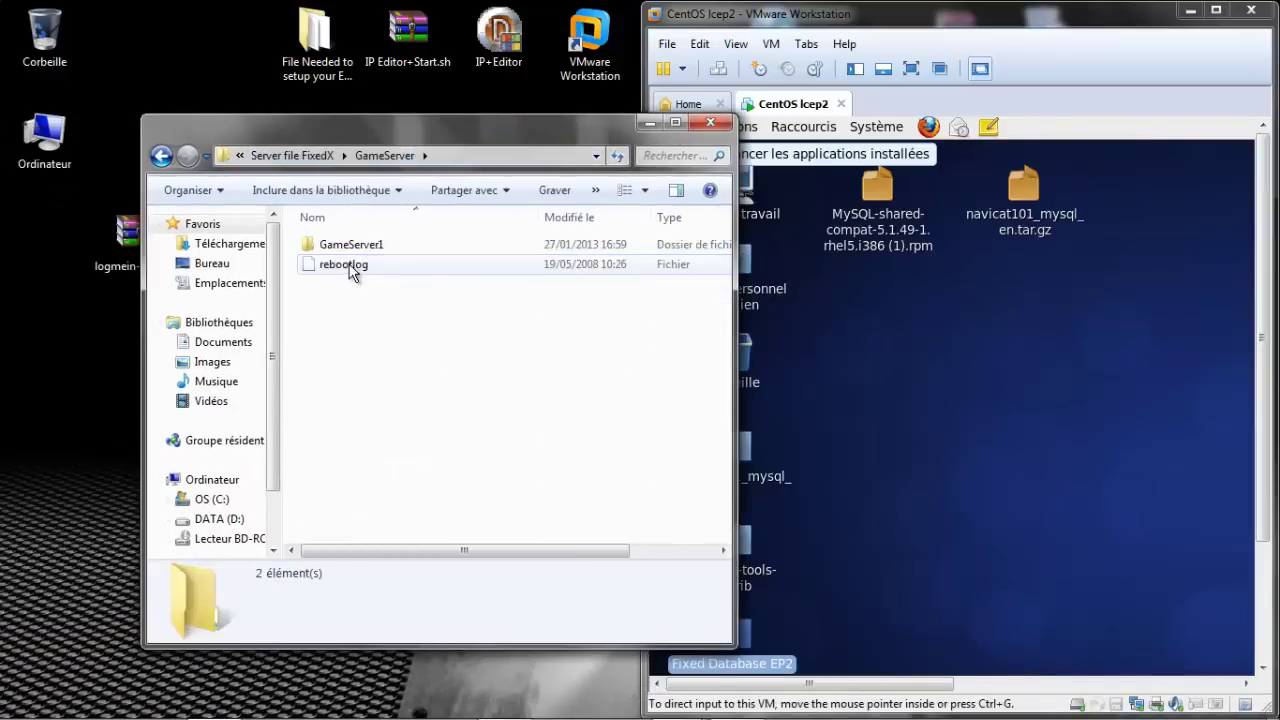
pyautogui.click(368, 246)
pyautogui.doubleClick(368, 246)
pyautogui.doubleClick(357, 247)
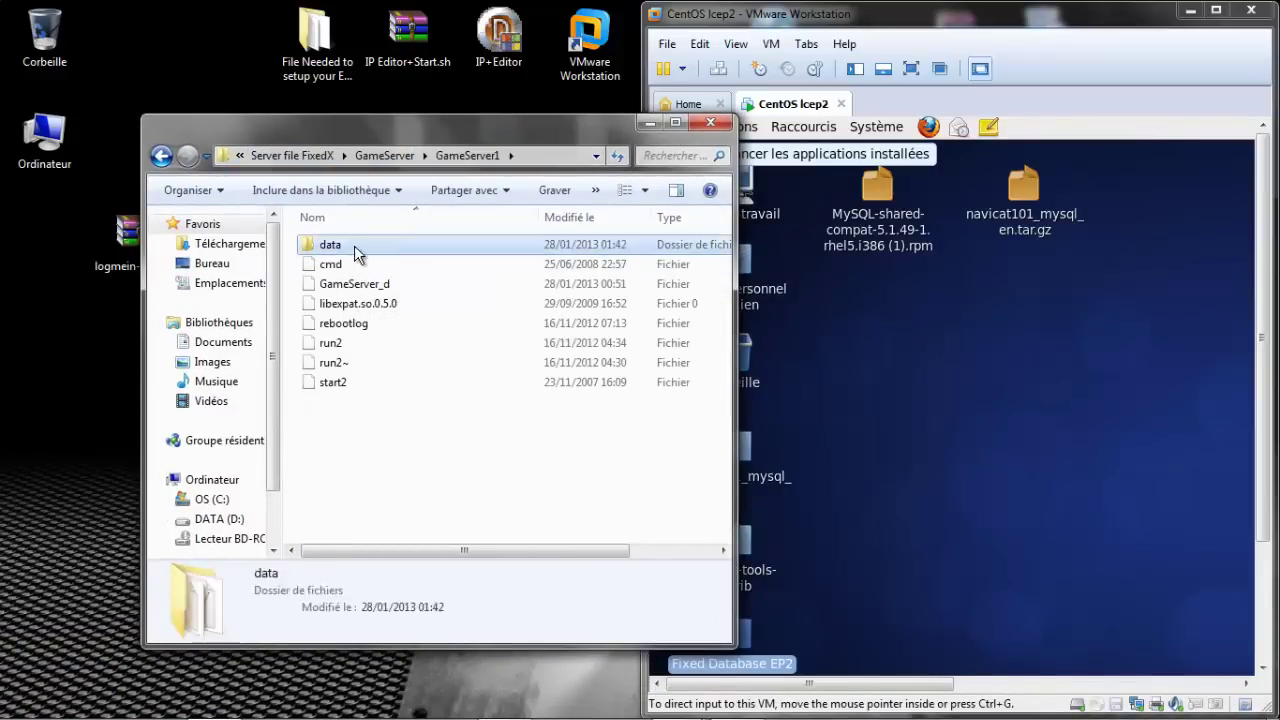
pyautogui.scroll(-15, 370, 277)
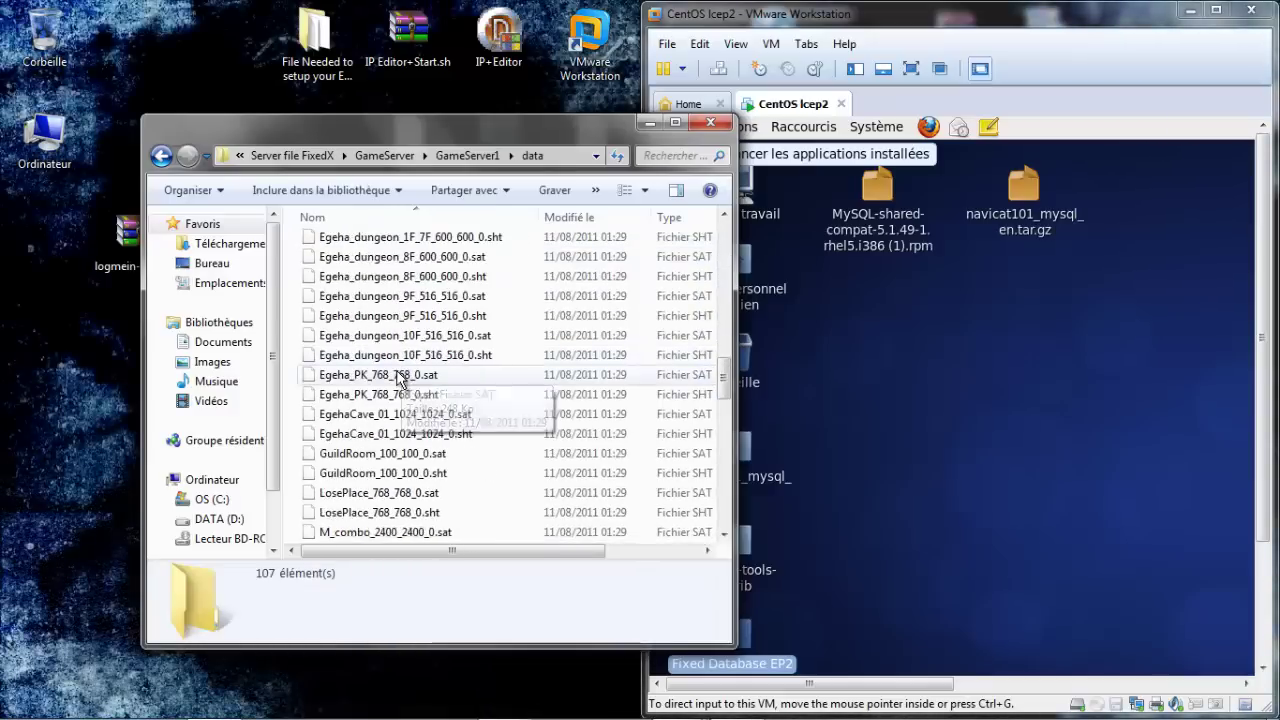
pyautogui.scroll(-2, 385, 405)
pyautogui.doubleClick(365, 432)
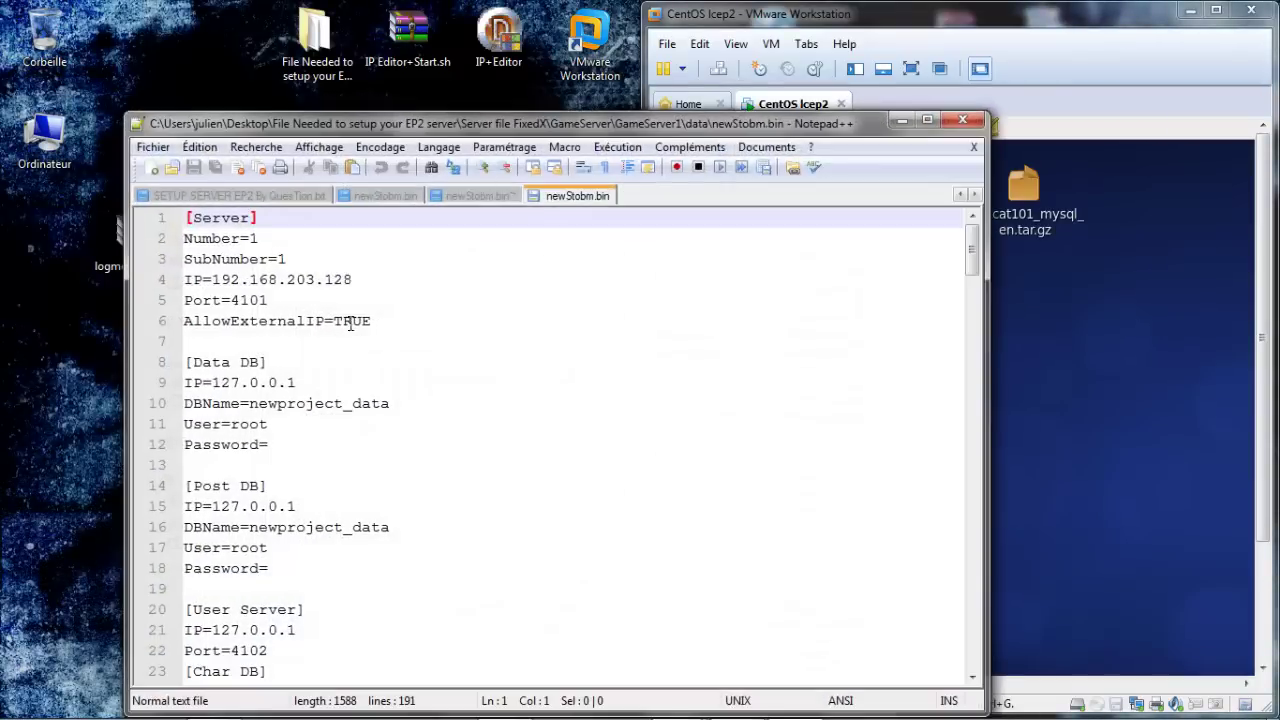
# Step: Paste 25.210.242.237 over the Server, Messenger Server (line 30) and Helper Server (line 34) IPs
pyautogui.moveTo(359, 279); pyautogui.dragTo(238, 284)
pyautogui.rightClick(221, 279)
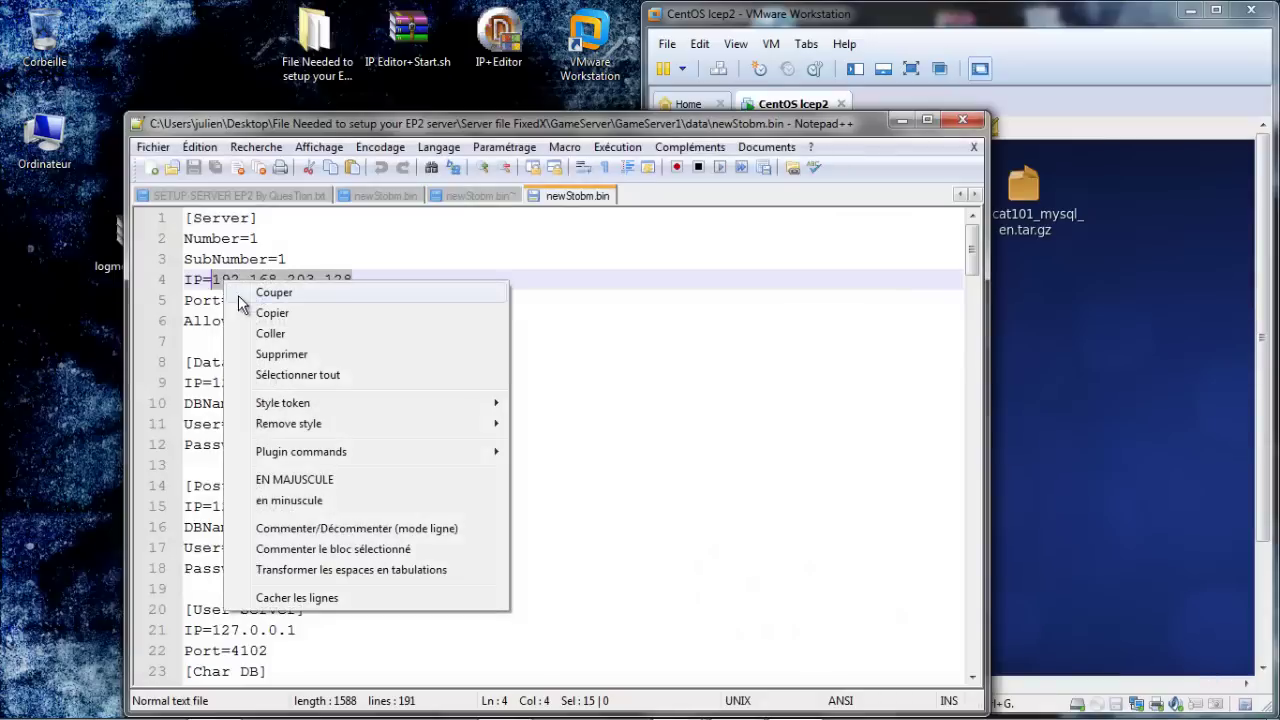
pyautogui.click(272, 333)
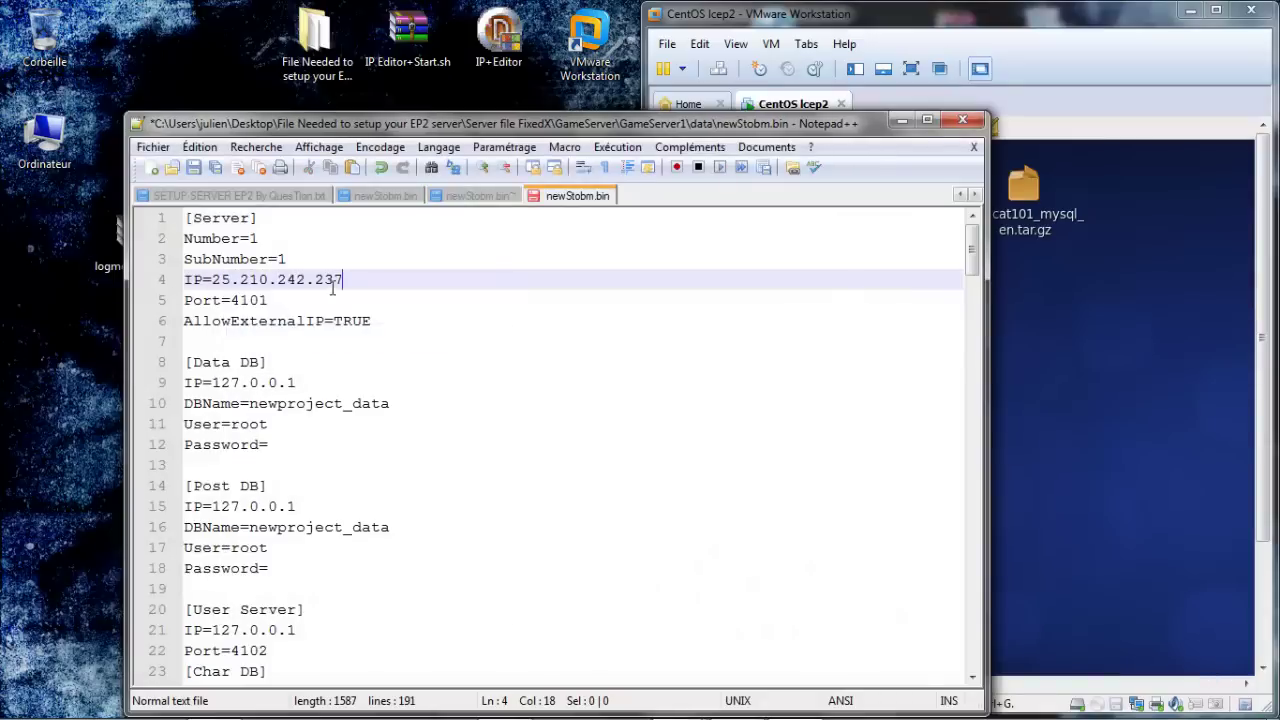
pyautogui.scroll(-3, 336, 288)
pyautogui.scroll(-4, 336, 288)
pyautogui.moveTo(384, 380); pyautogui.dragTo(212, 384)
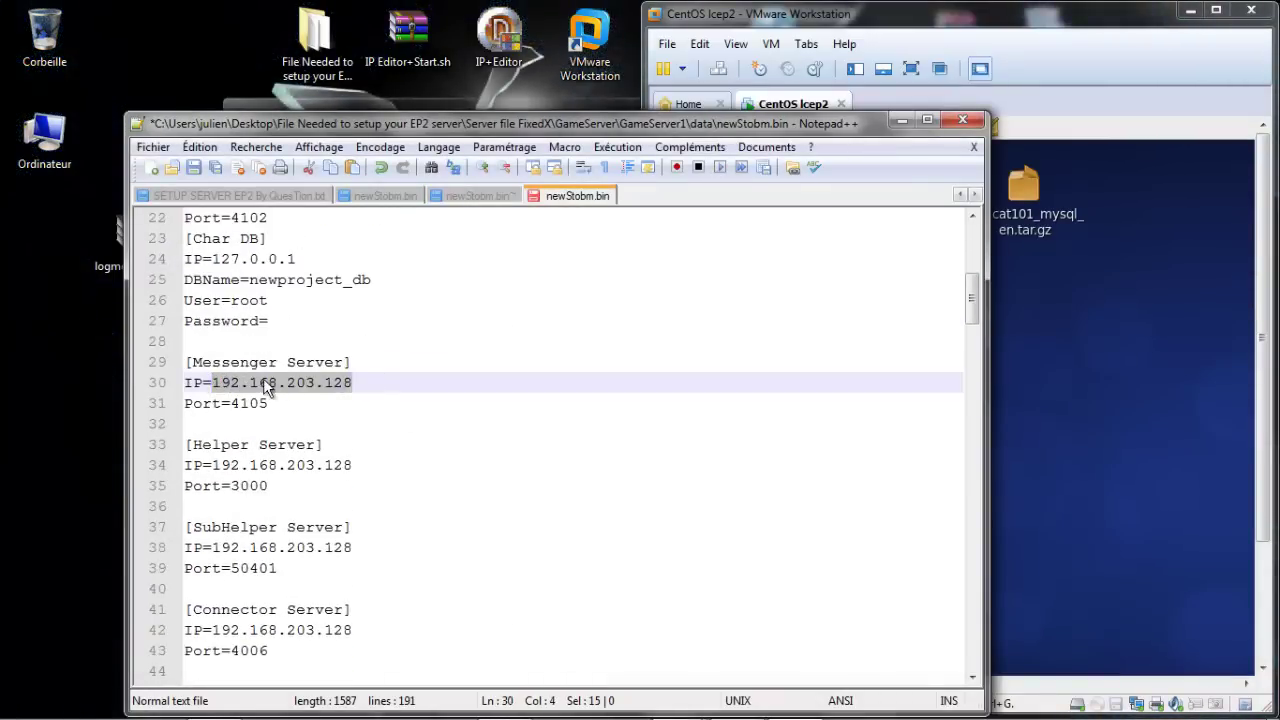
pyautogui.rightClick(278, 379)
pyautogui.click(346, 432)
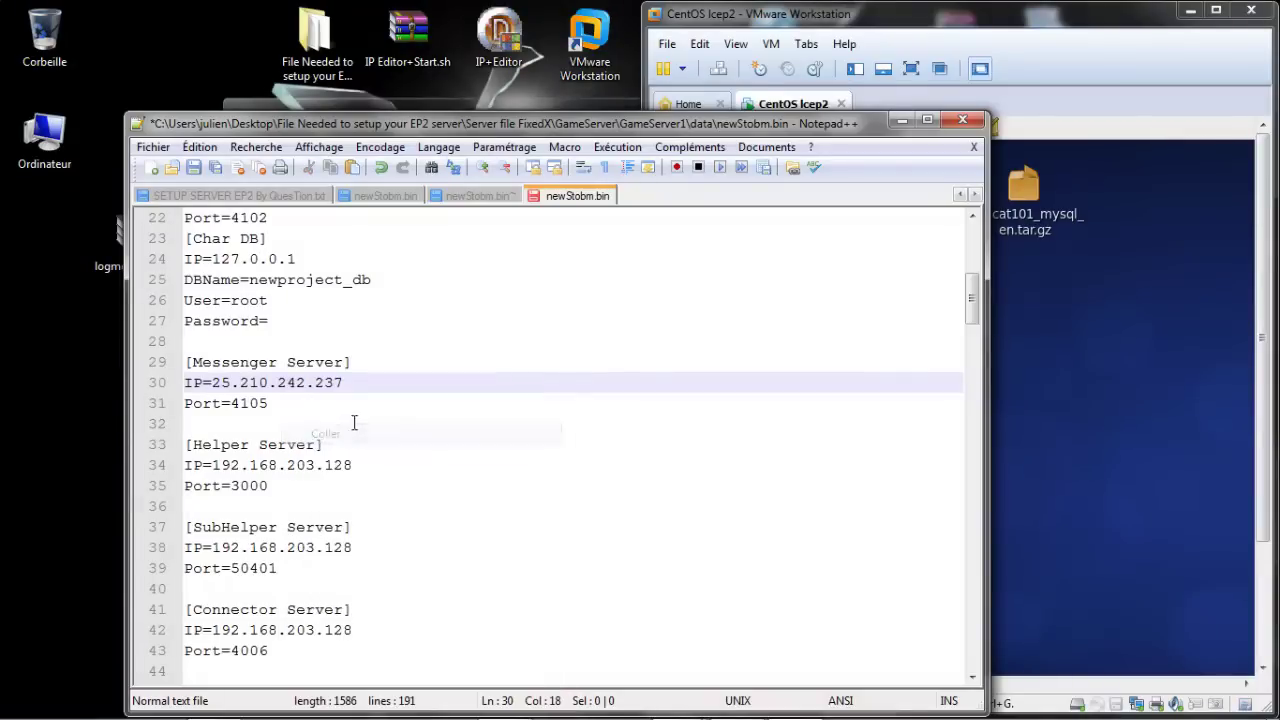
pyautogui.moveTo(386, 463); pyautogui.dragTo(214, 465)
pyautogui.rightClick(234, 465)
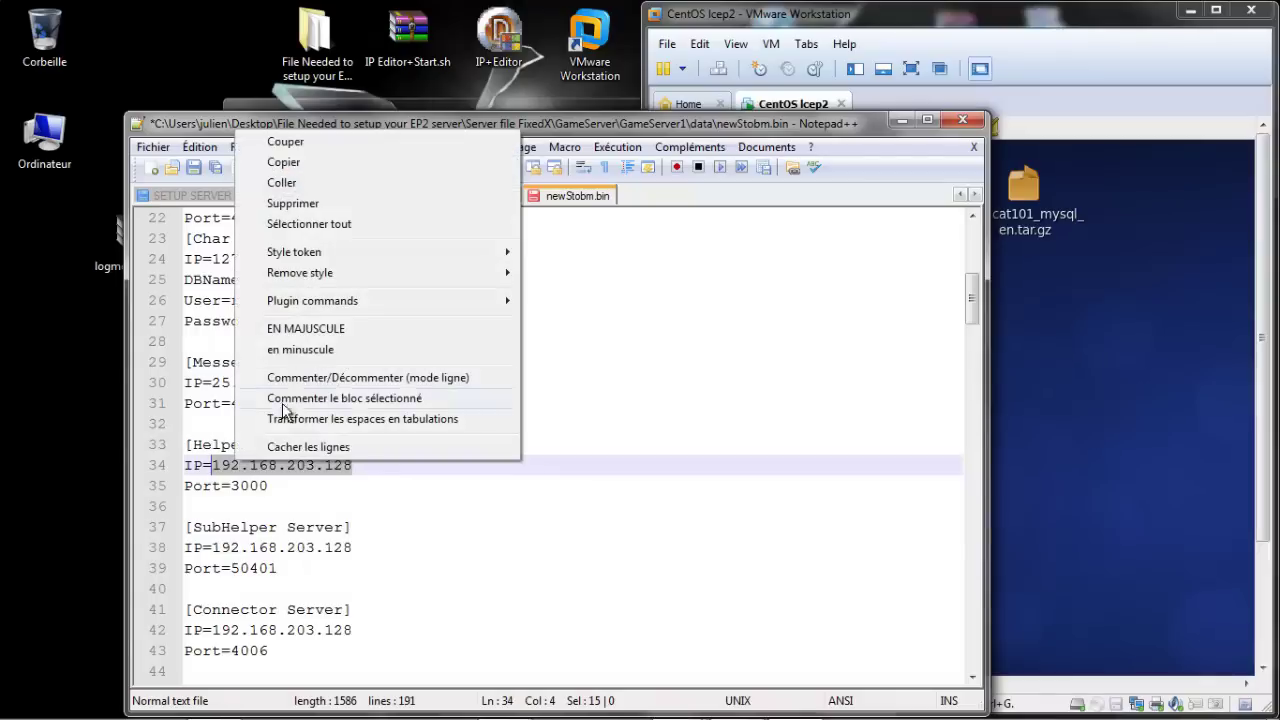
pyautogui.click(295, 189)
# Step: Replace the SubHelper and Connector Server IPs with 25.210.242.237, then save and close the file
pyautogui.scroll(-2, 369, 448)
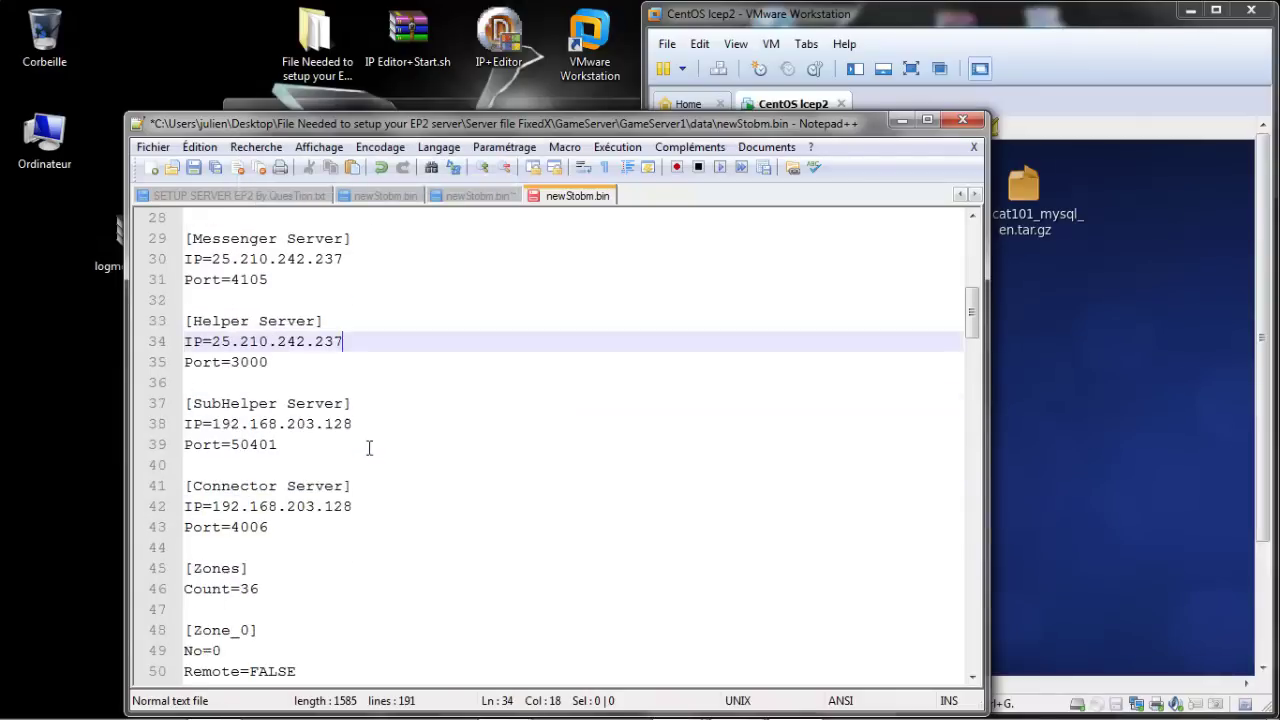
pyautogui.moveTo(365, 425); pyautogui.dragTo(229, 423)
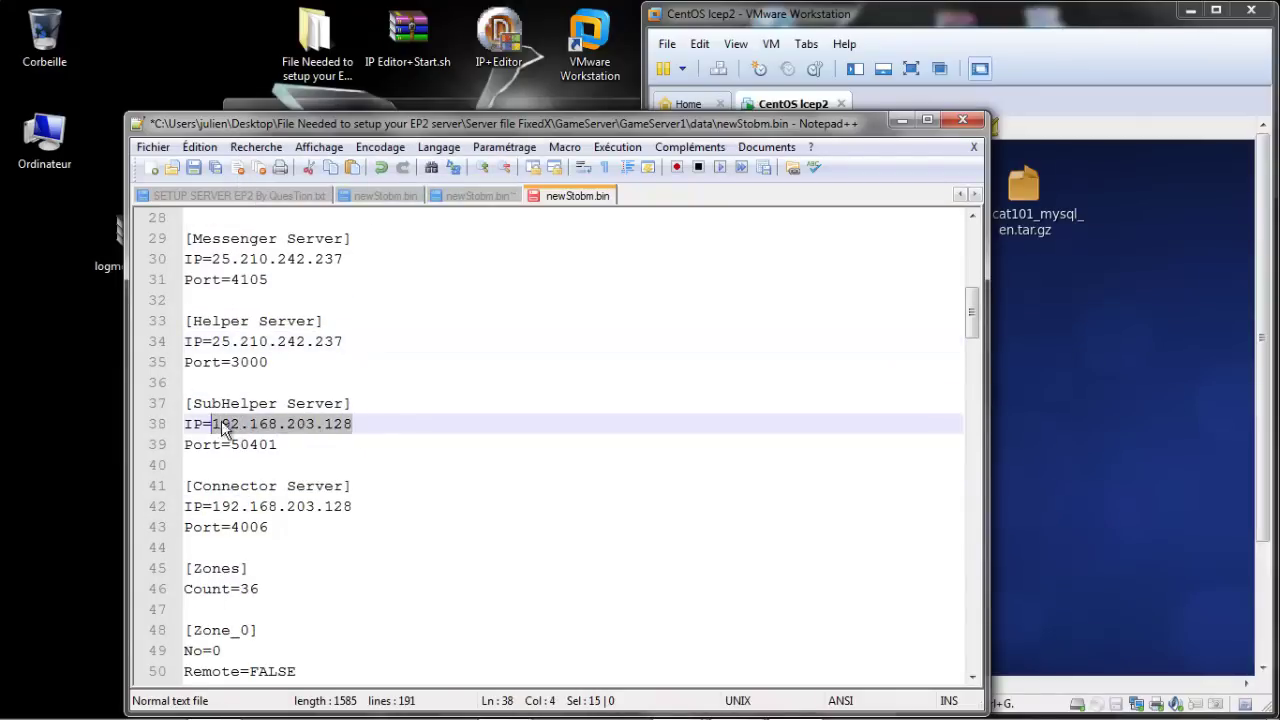
pyautogui.rightClick(222, 428)
pyautogui.click(275, 145)
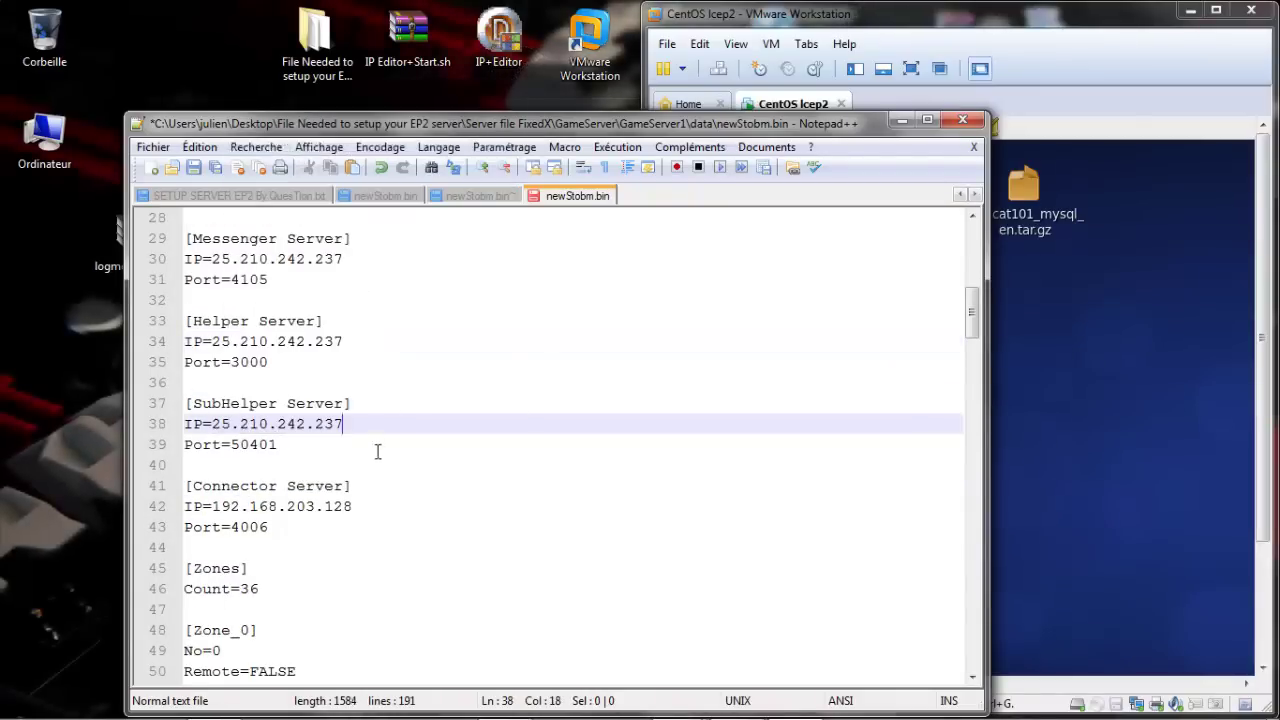
pyautogui.scroll(-1, 377, 452)
pyautogui.moveTo(372, 448); pyautogui.dragTo(220, 450)
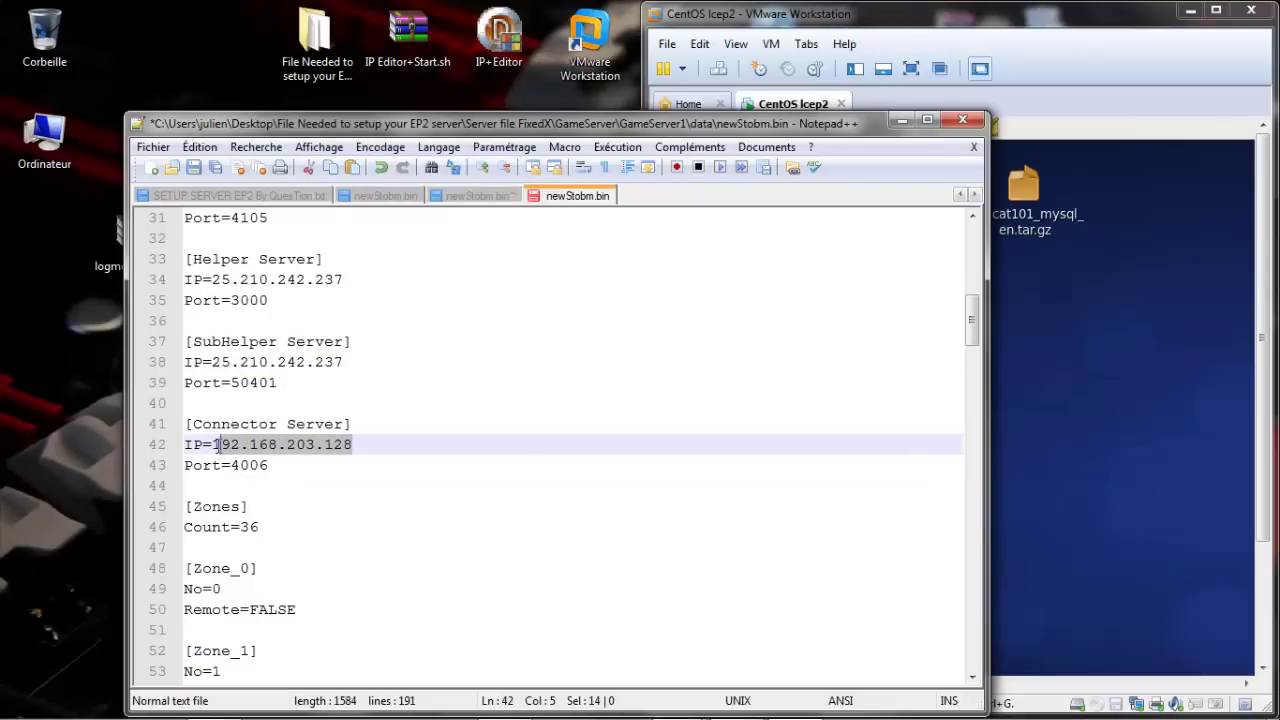
pyautogui.rightClick(227, 441)
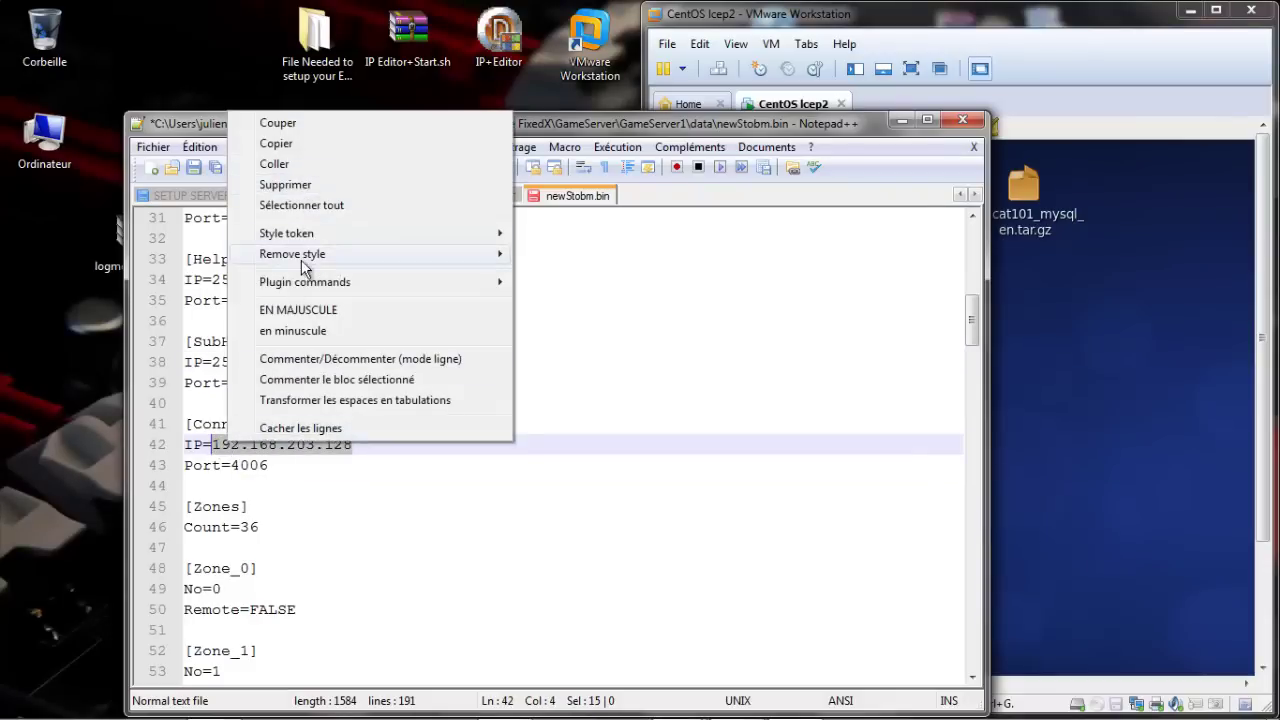
pyautogui.click(275, 164)
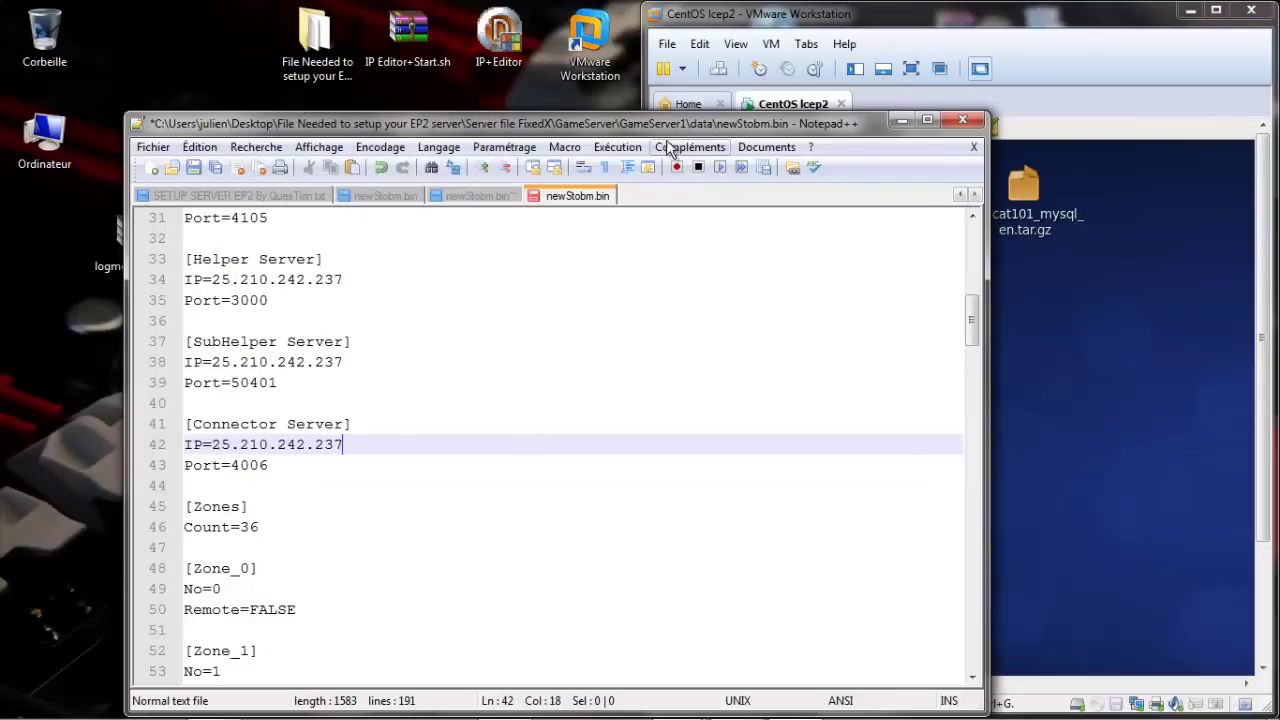
pyautogui.scroll(-2, 451, 388)
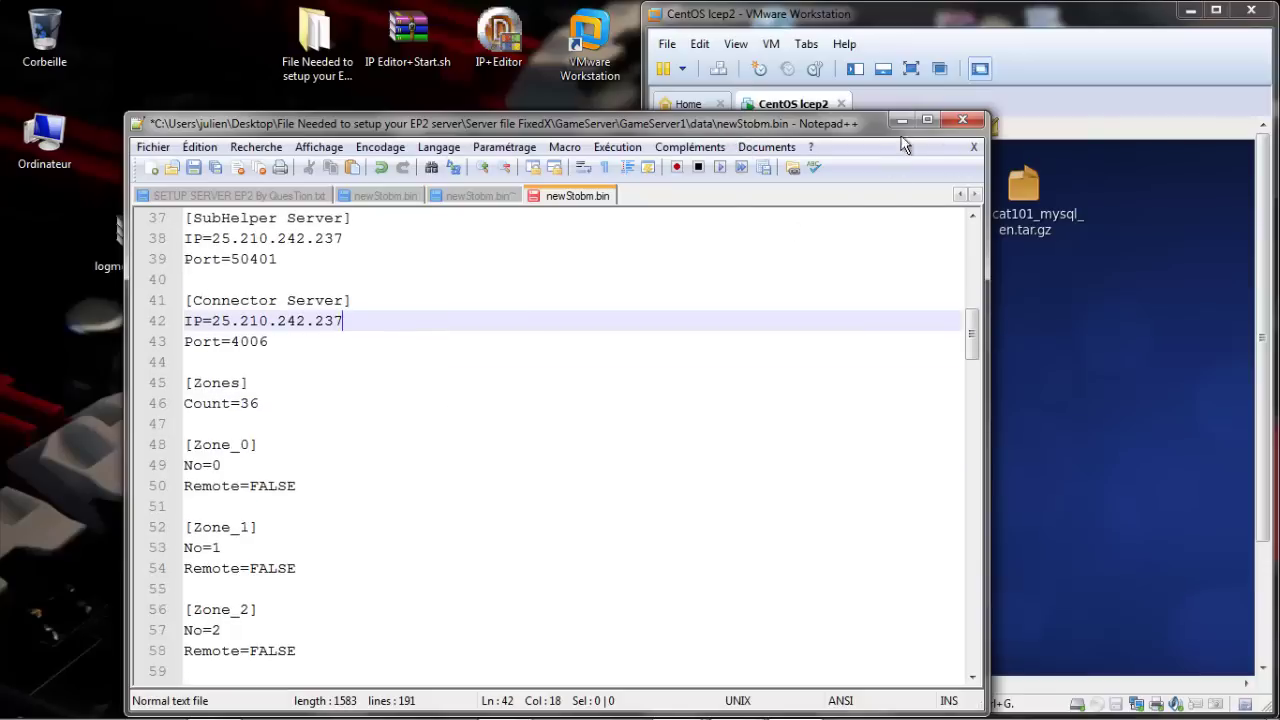
pyautogui.click(962, 120)
pyautogui.click(614, 443)
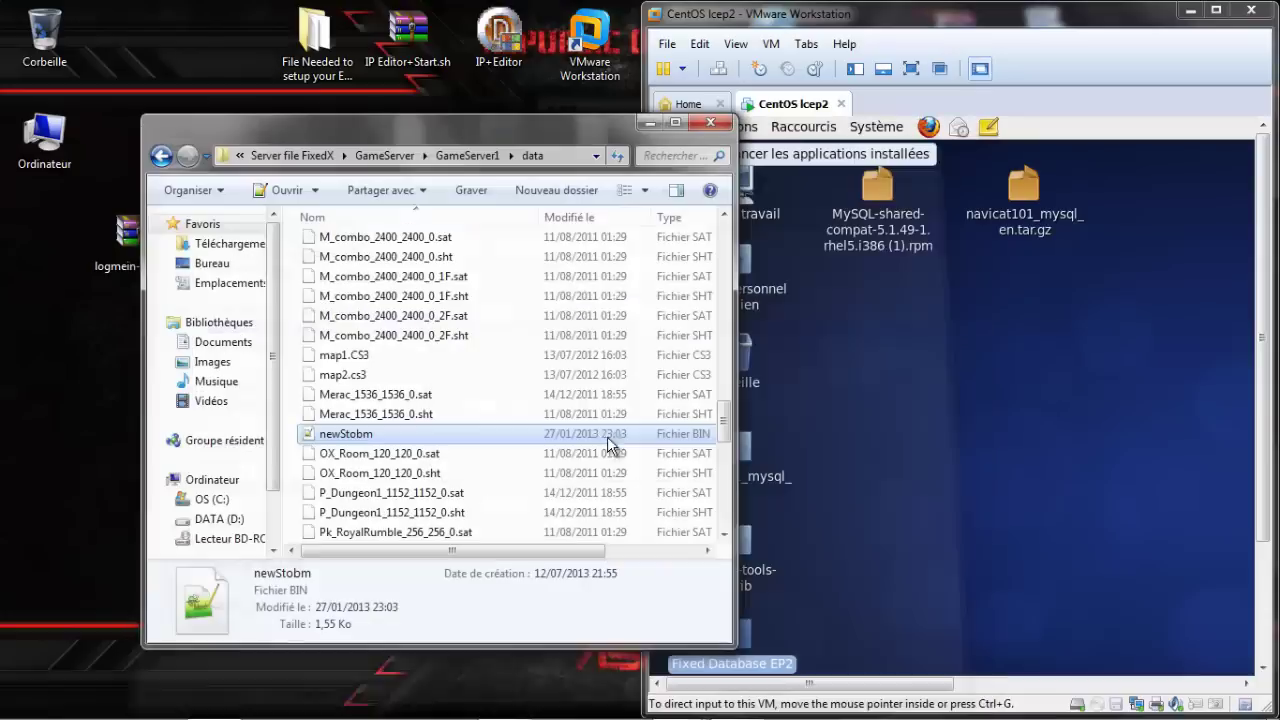
# Step: Go to the Helper\Helper folder and open newStobm in Notepad++
pyautogui.click(408, 163)
pyautogui.click(292, 156)
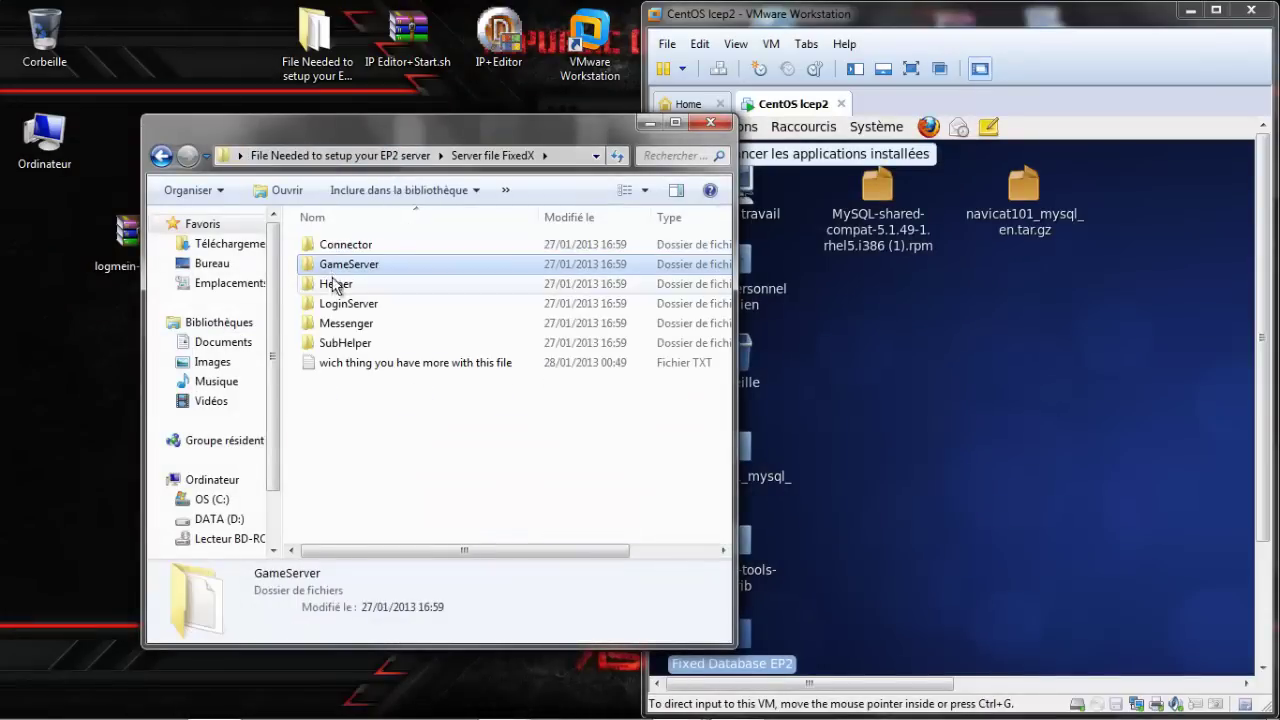
pyautogui.click(335, 287)
pyautogui.doubleClick(335, 287)
pyautogui.doubleClick(334, 245)
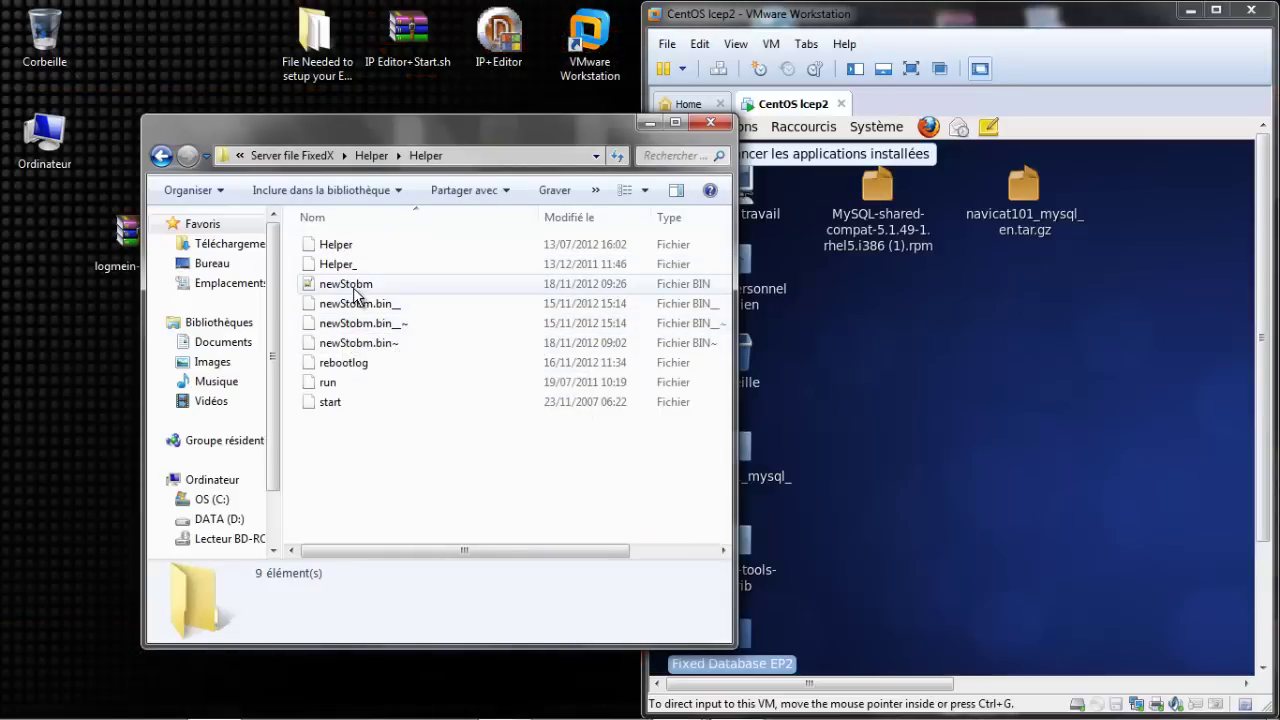
pyautogui.doubleClick(355, 288)
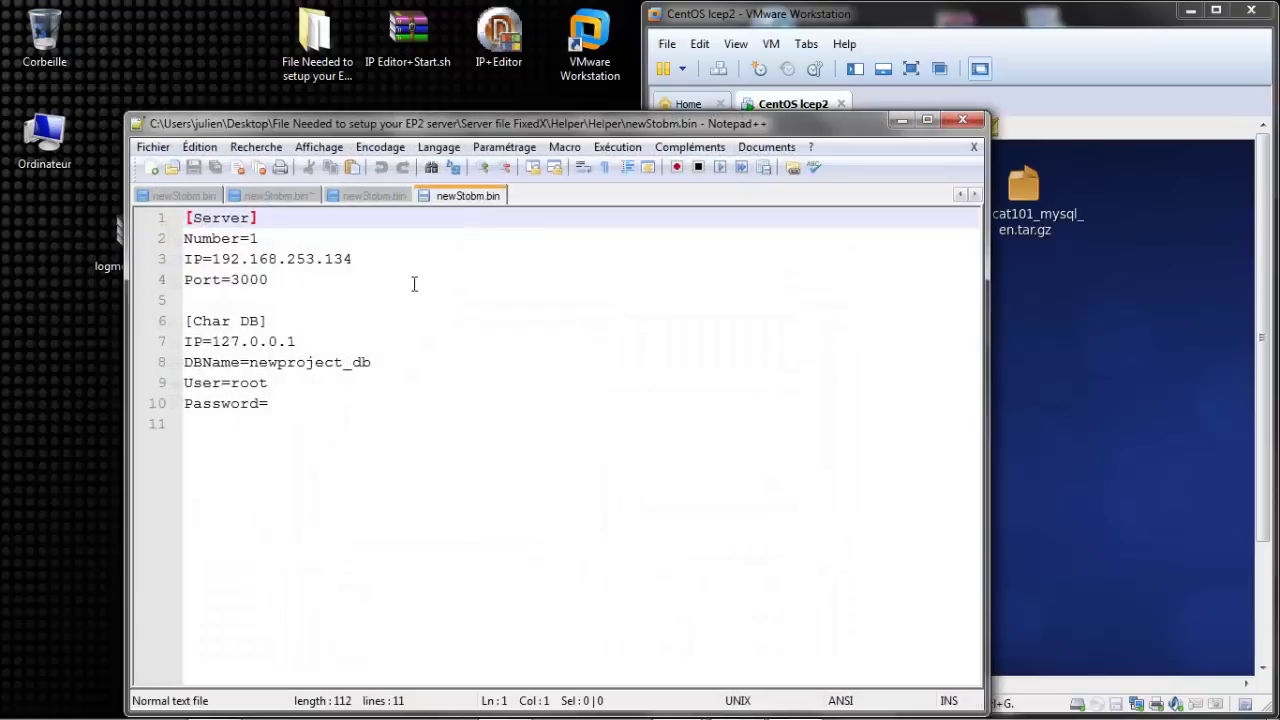
# Step: Replace the line 3 IP with 25.210.242.237 and save the file
pyautogui.click(363, 261)
pyautogui.moveTo(363, 261); pyautogui.dragTo(222, 262)
pyautogui.rightClick(220, 259)
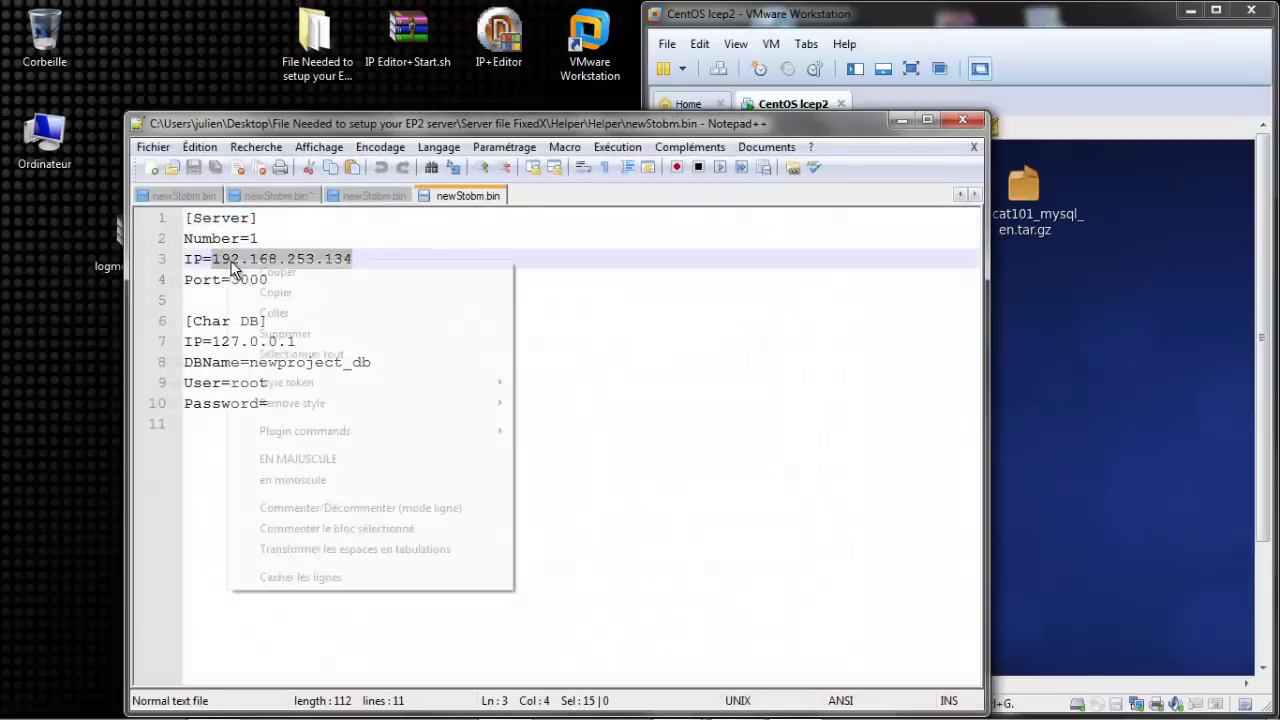
pyautogui.click(275, 313)
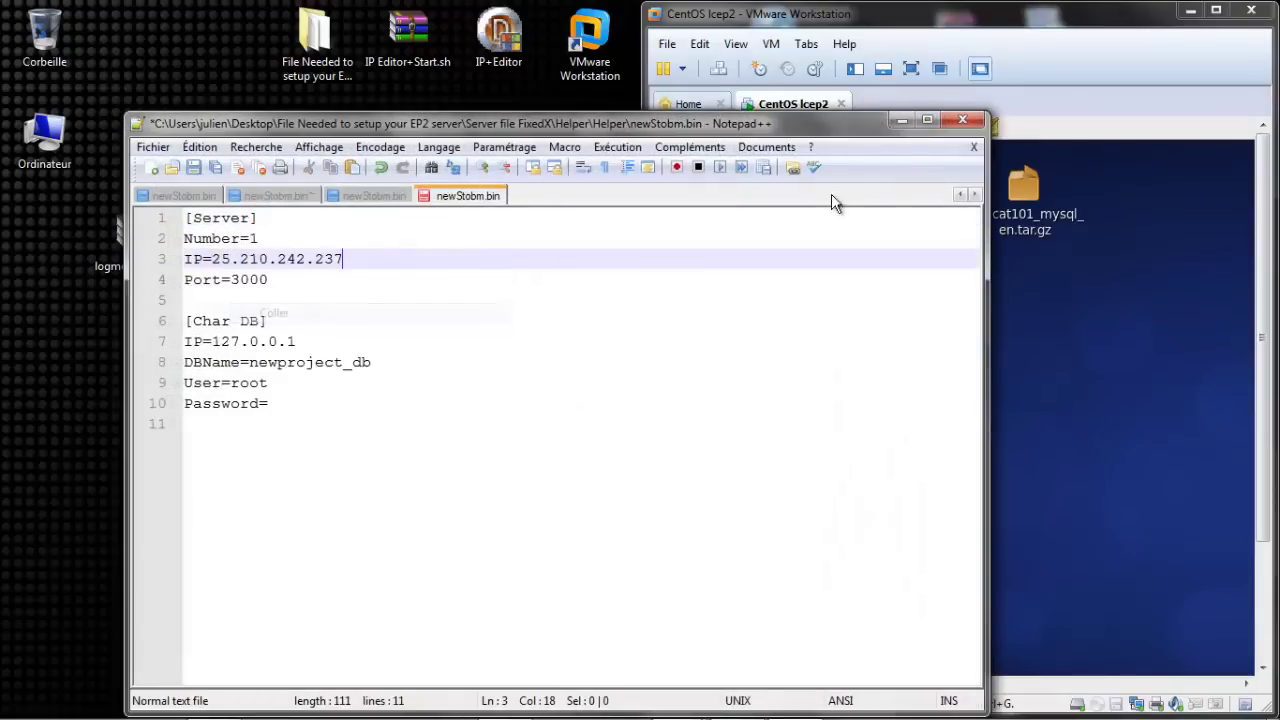
pyautogui.click(962, 121)
pyautogui.click(617, 433)
# Step: Open newStobm.bin__ in Notepad++, paste 25.210.242.237 over its line 3 IP, and save it
pyautogui.click(385, 305)
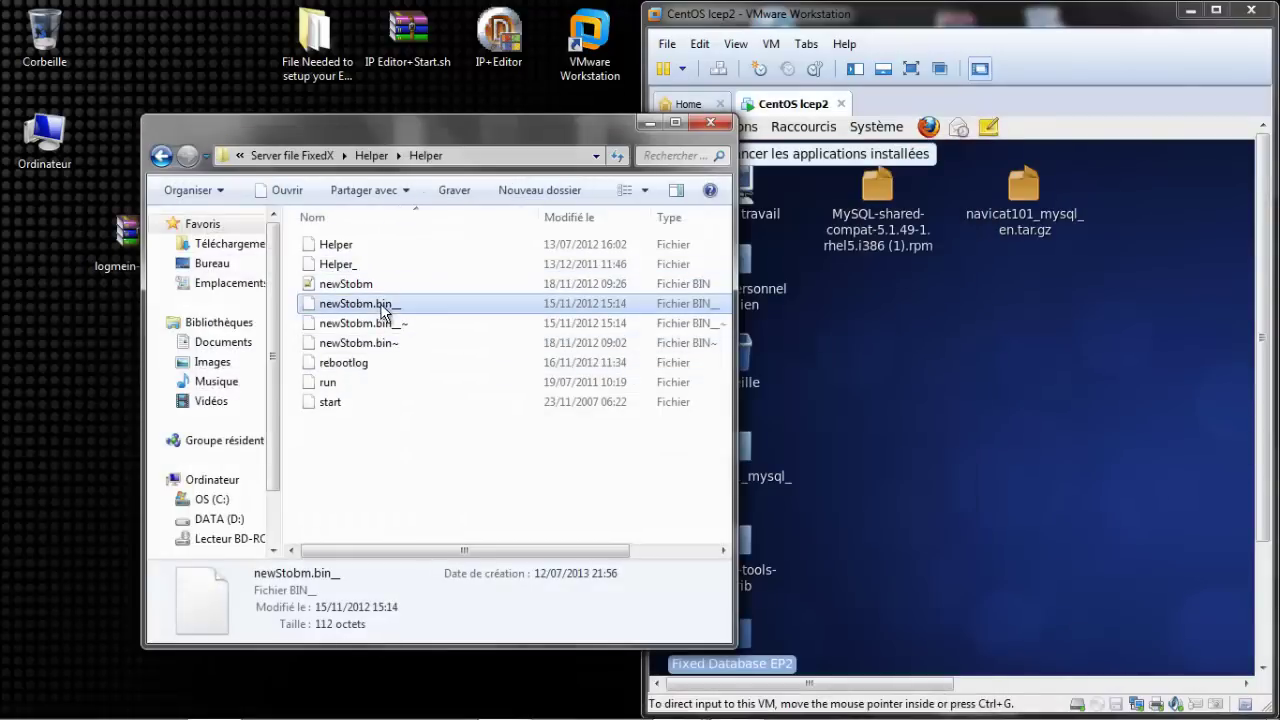
pyautogui.rightClick(384, 306)
pyautogui.click(440, 357)
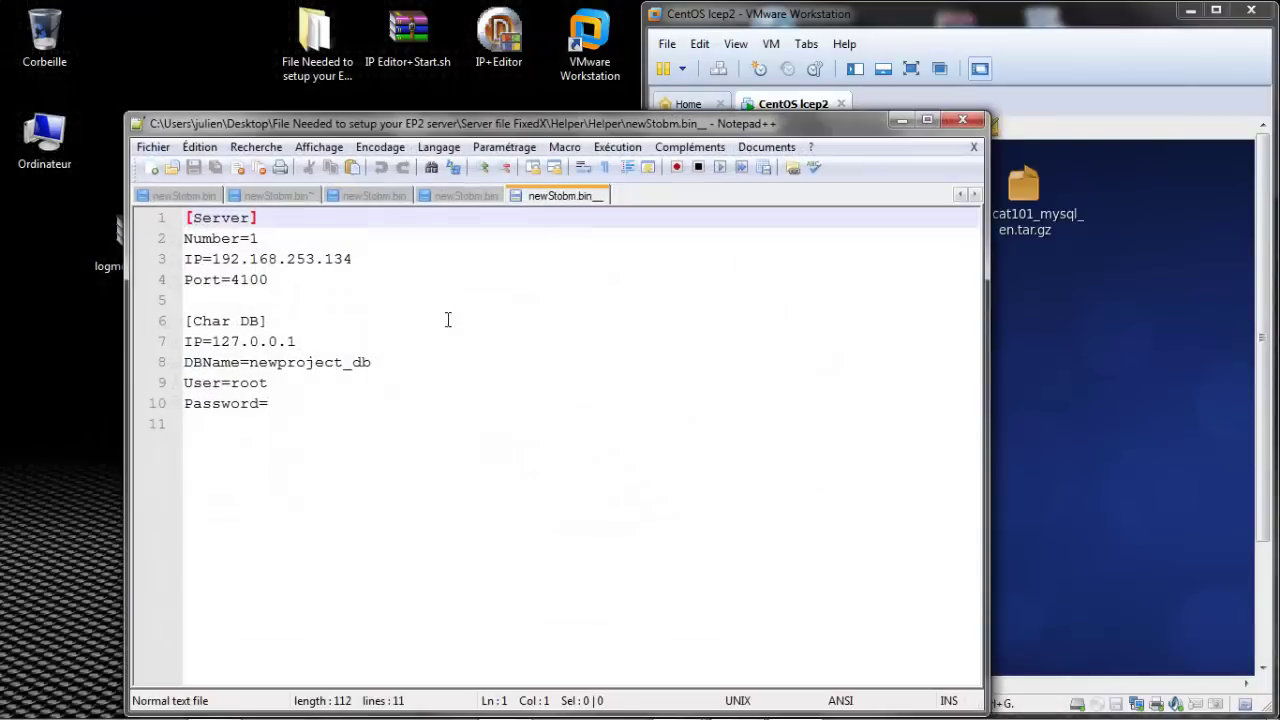
pyautogui.moveTo(371, 260); pyautogui.dragTo(228, 260)
pyautogui.rightClick(213, 262)
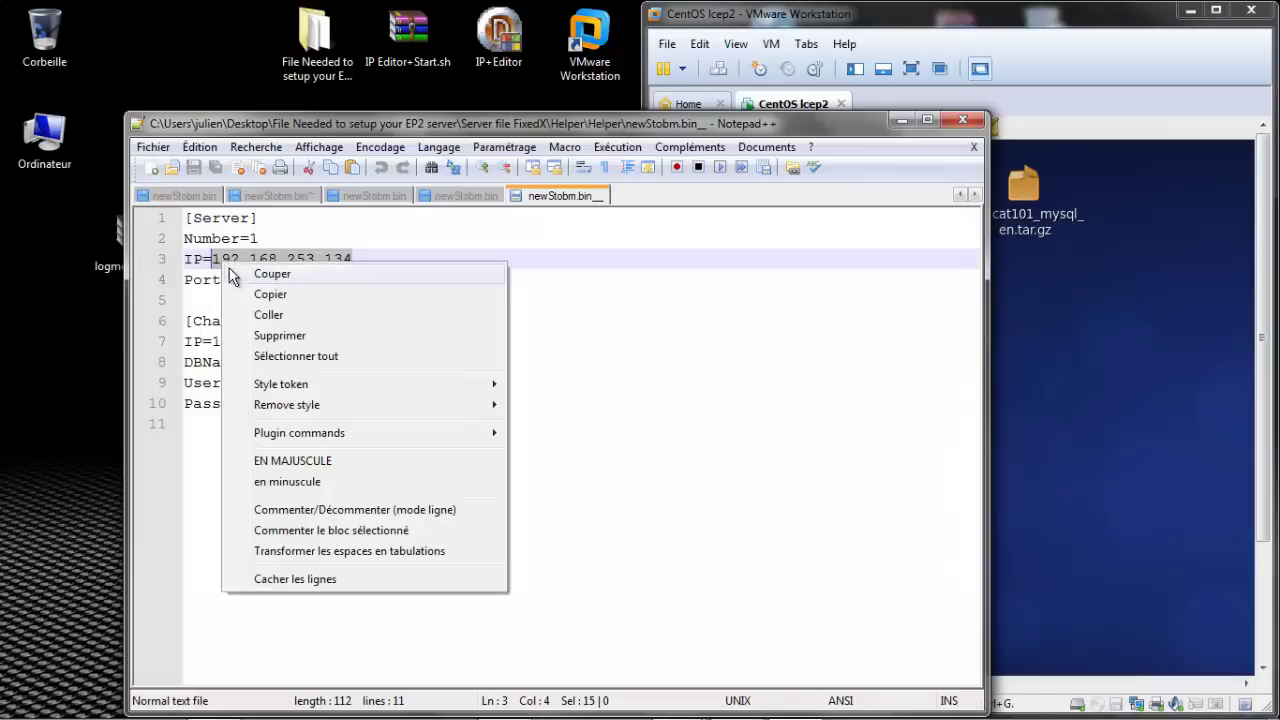
pyautogui.click(230, 313)
pyautogui.click(978, 121)
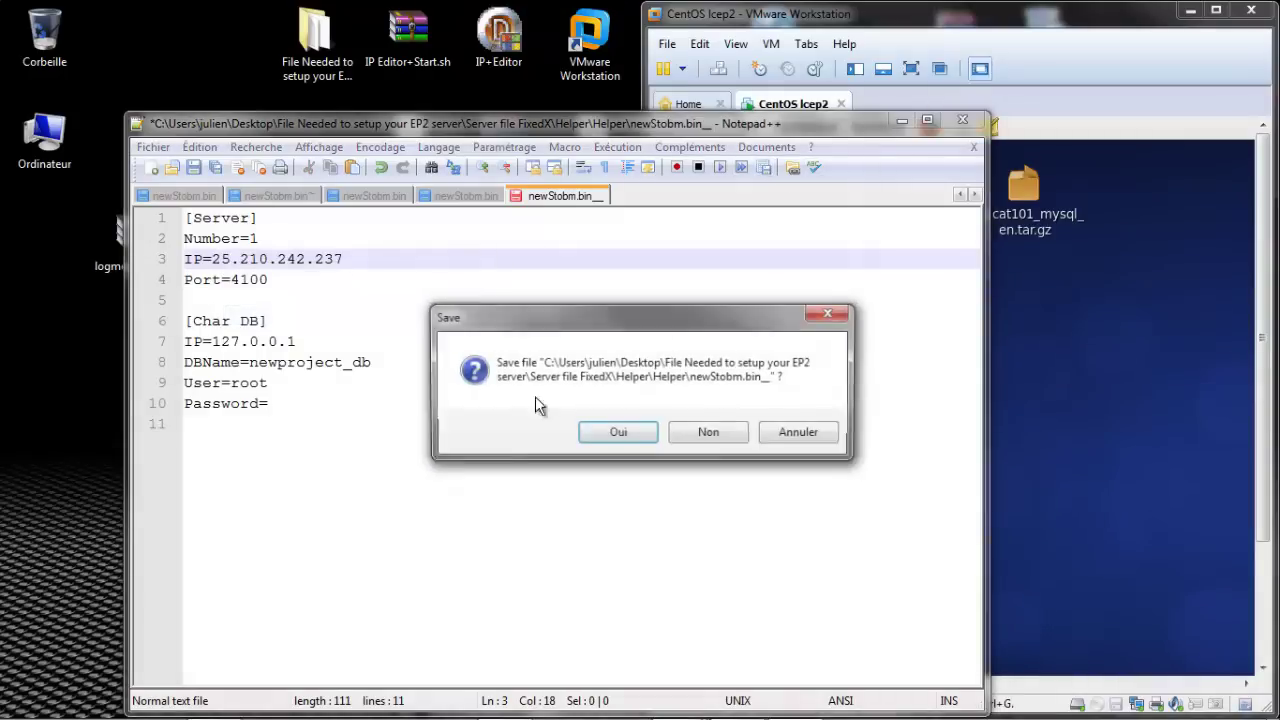
pyautogui.click(617, 432)
pyautogui.rightClick(350, 326)
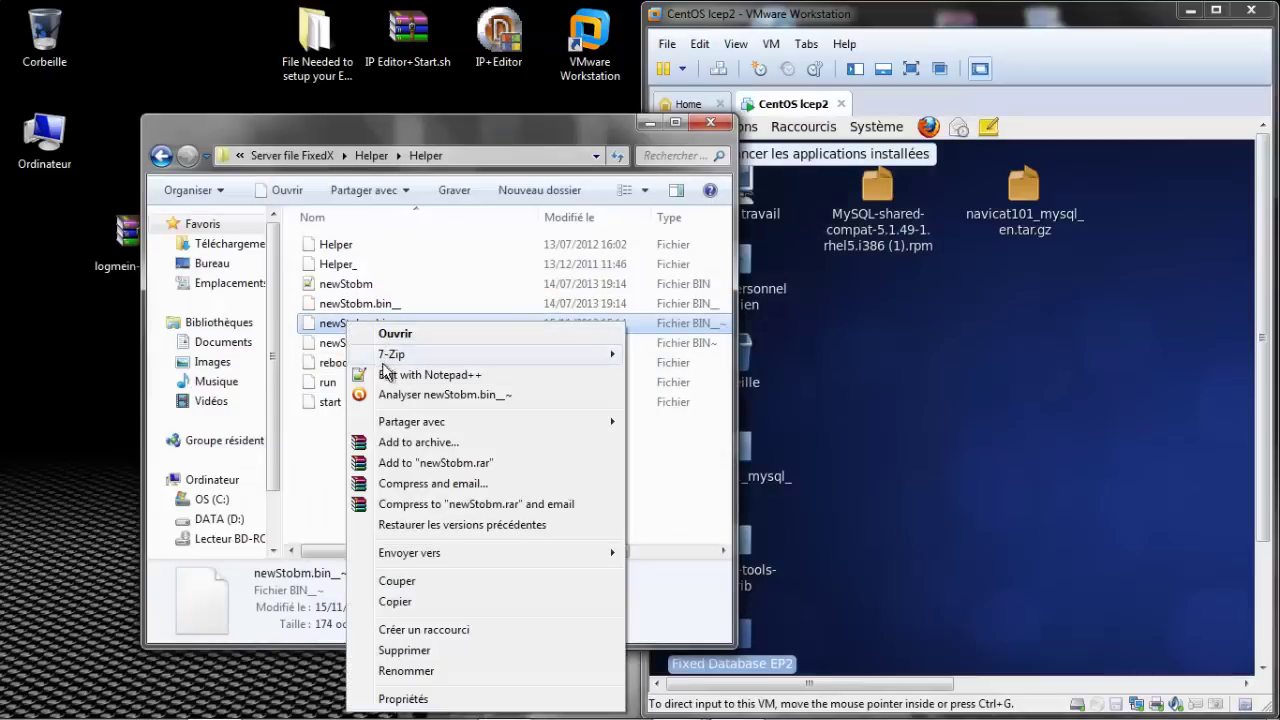
# Step: Replace the line 3 IP in Helper's newStobm.bin__~ with 25.210.242.237 and save the file
pyautogui.click(386, 374)
pyautogui.moveTo(408, 278); pyautogui.dragTo(250, 262)
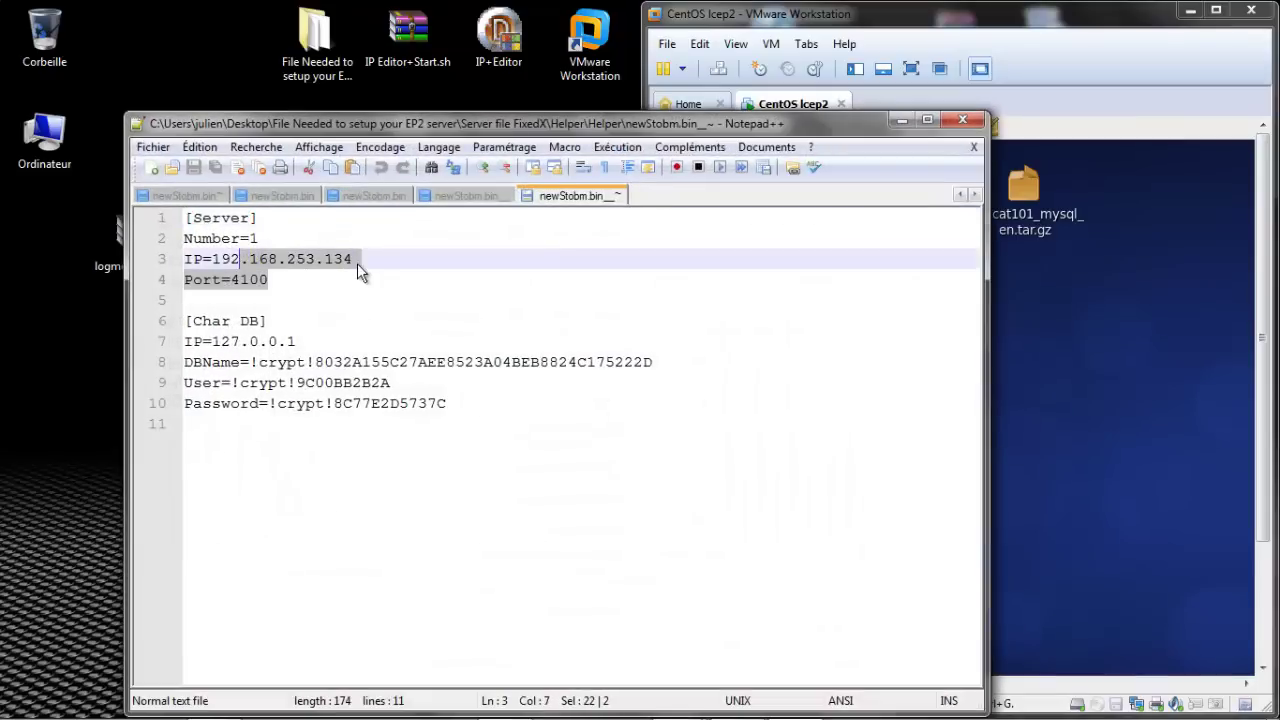
pyautogui.moveTo(354, 262); pyautogui.dragTo(212, 262)
pyautogui.rightClick(236, 262)
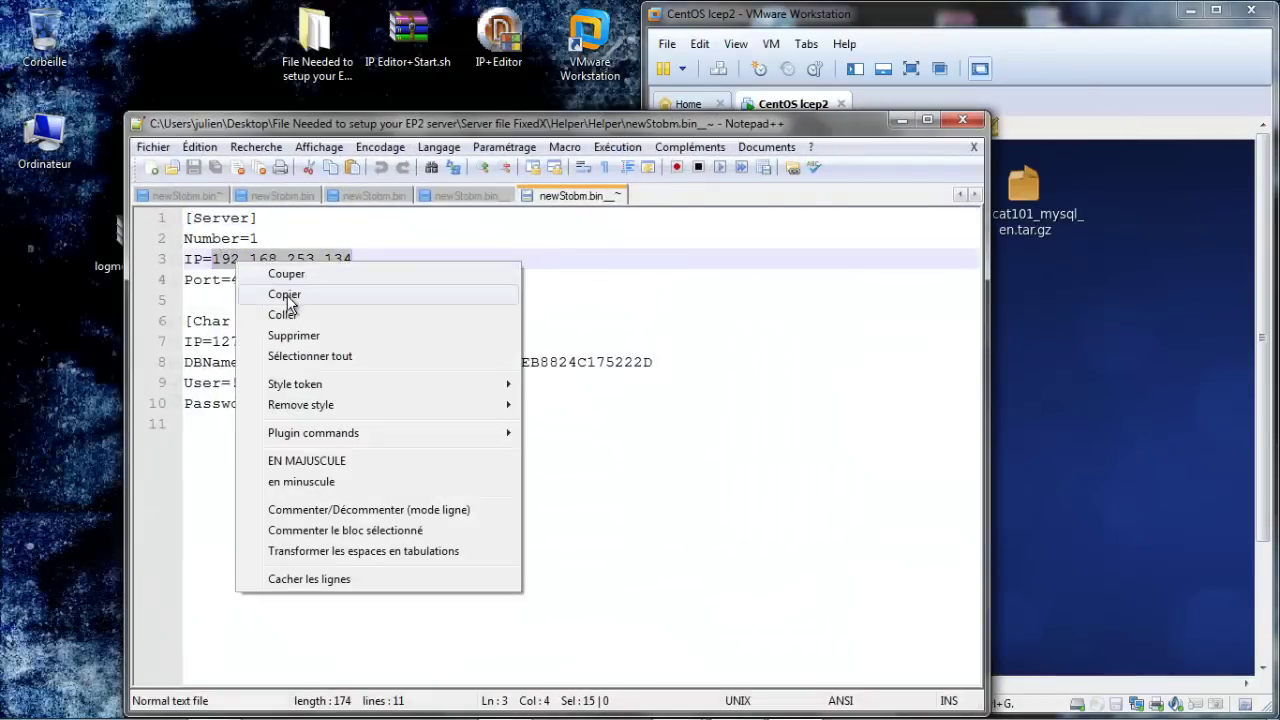
pyautogui.click(289, 315)
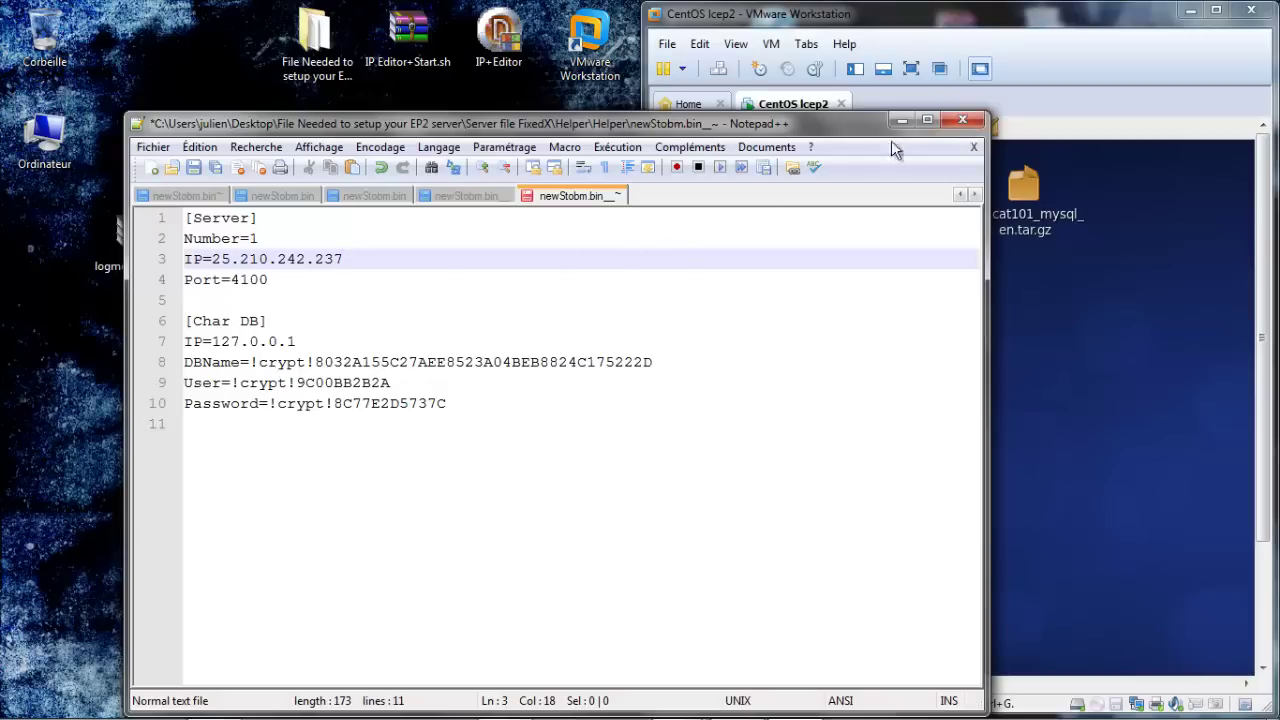
pyautogui.click(960, 121)
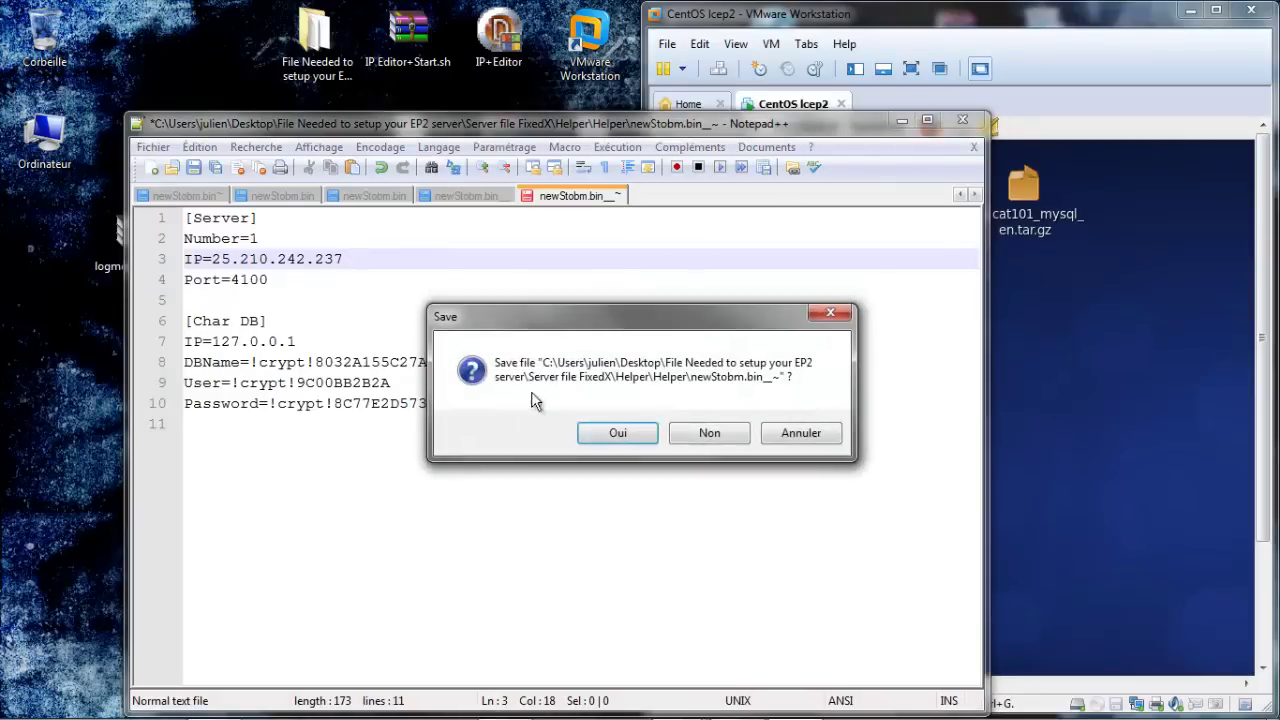
pyautogui.click(617, 432)
# Step: Replace the line 3 IP in Helper's newStobm.bin~ with 25.210.242.237 and save the file
pyautogui.rightClick(323, 336)
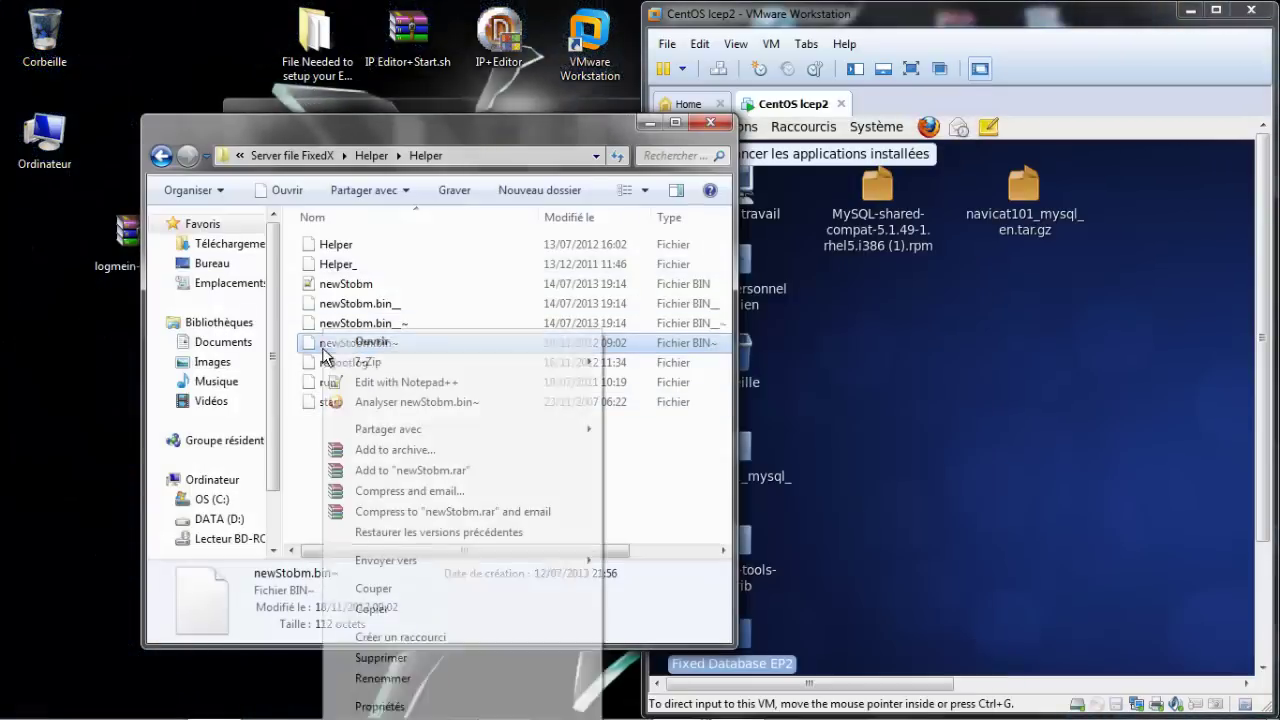
pyautogui.click(362, 383)
pyautogui.moveTo(355, 259); pyautogui.dragTo(237, 259)
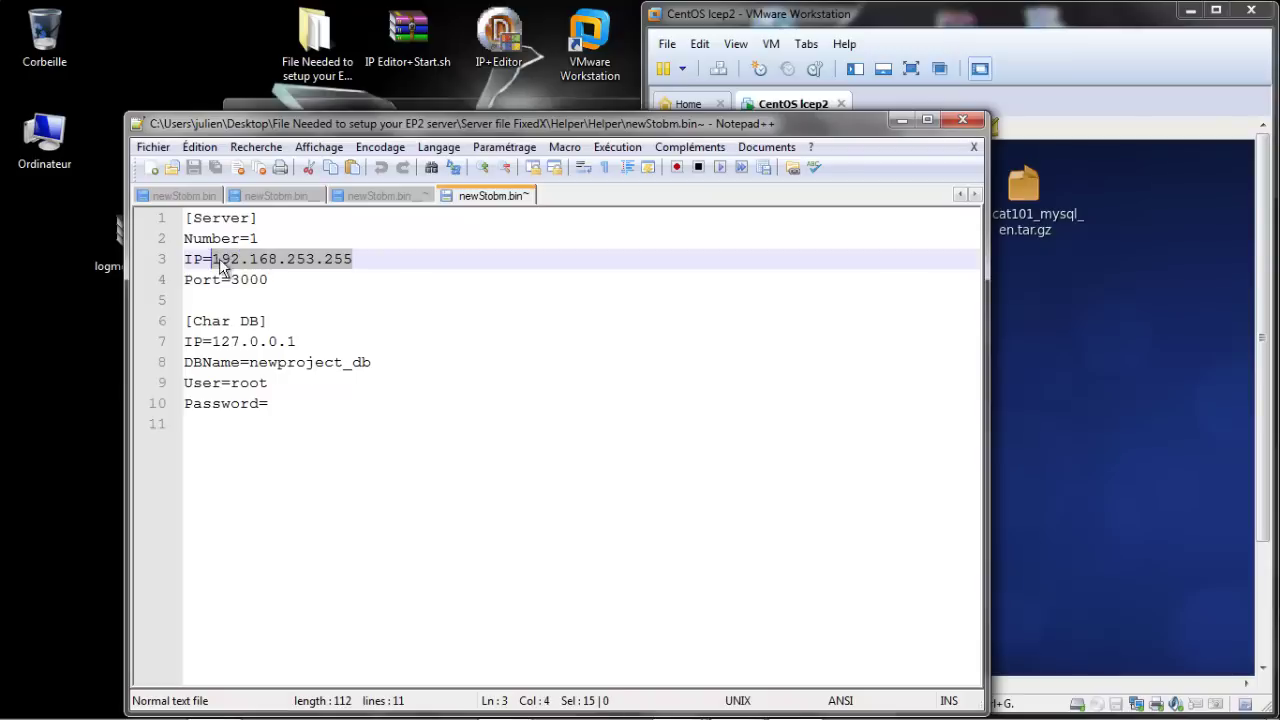
pyautogui.rightClick(221, 268)
pyautogui.click(268, 313)
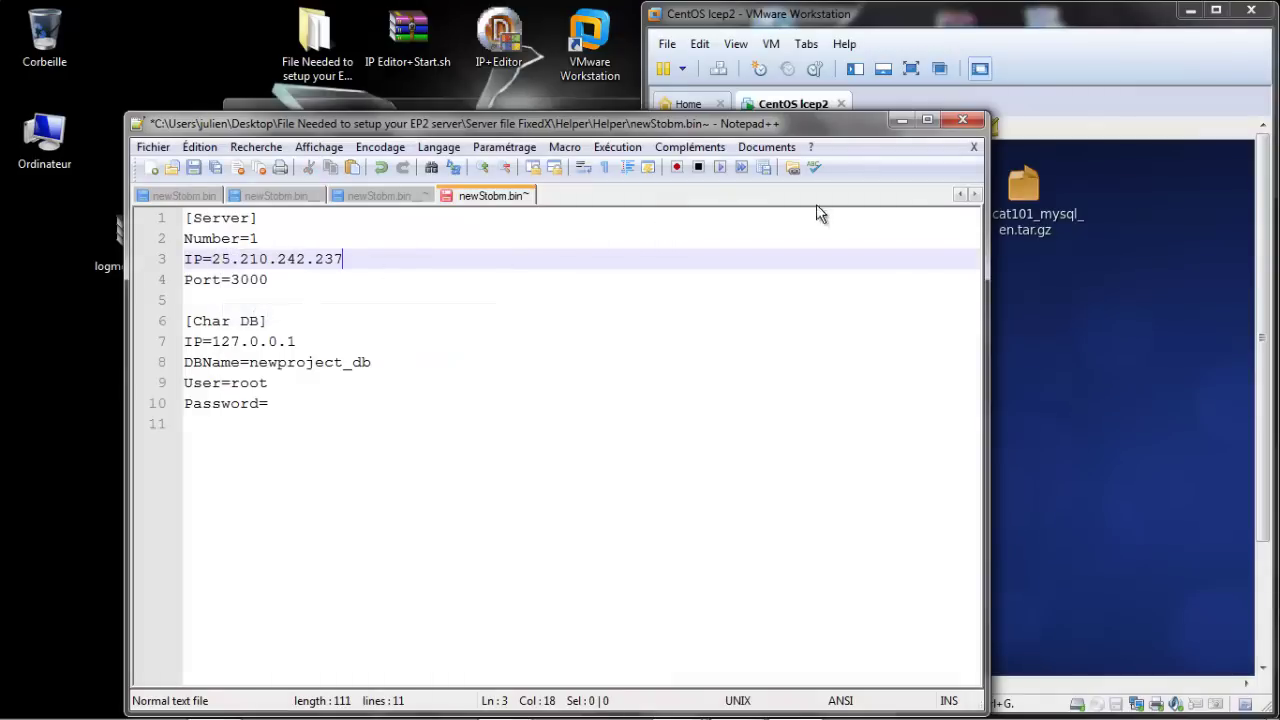
pyautogui.click(960, 121)
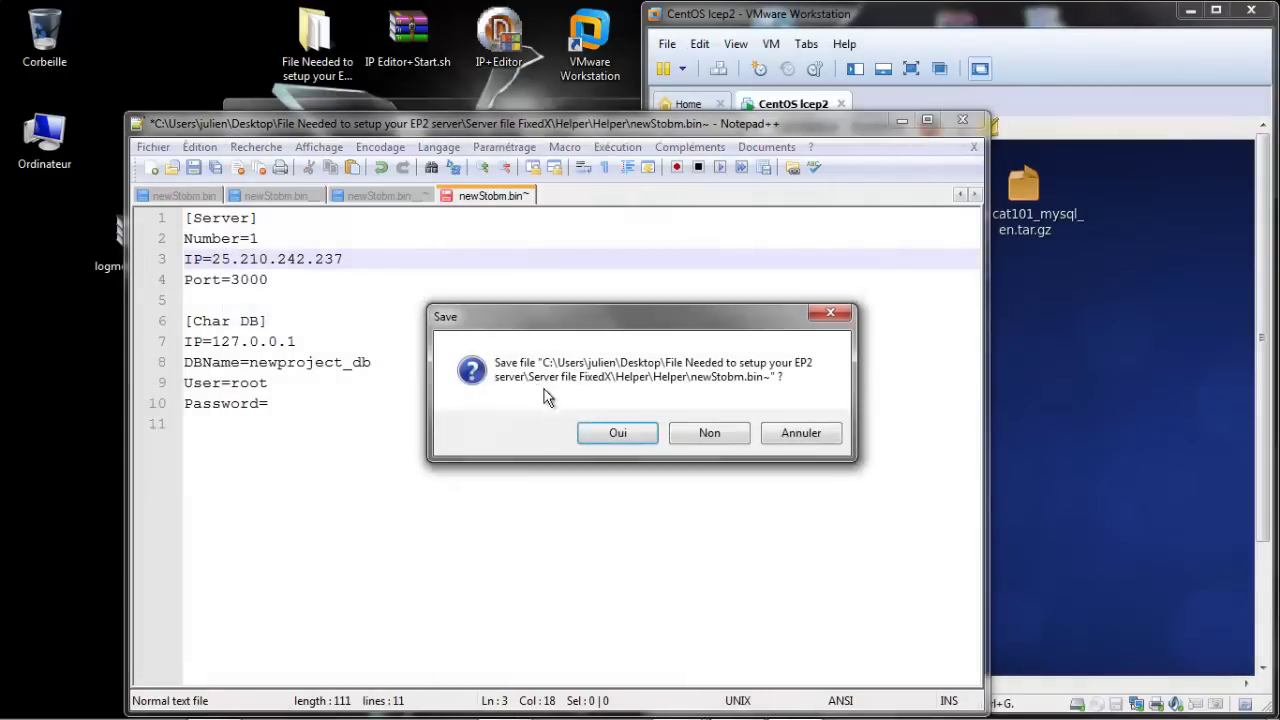
pyautogui.click(614, 433)
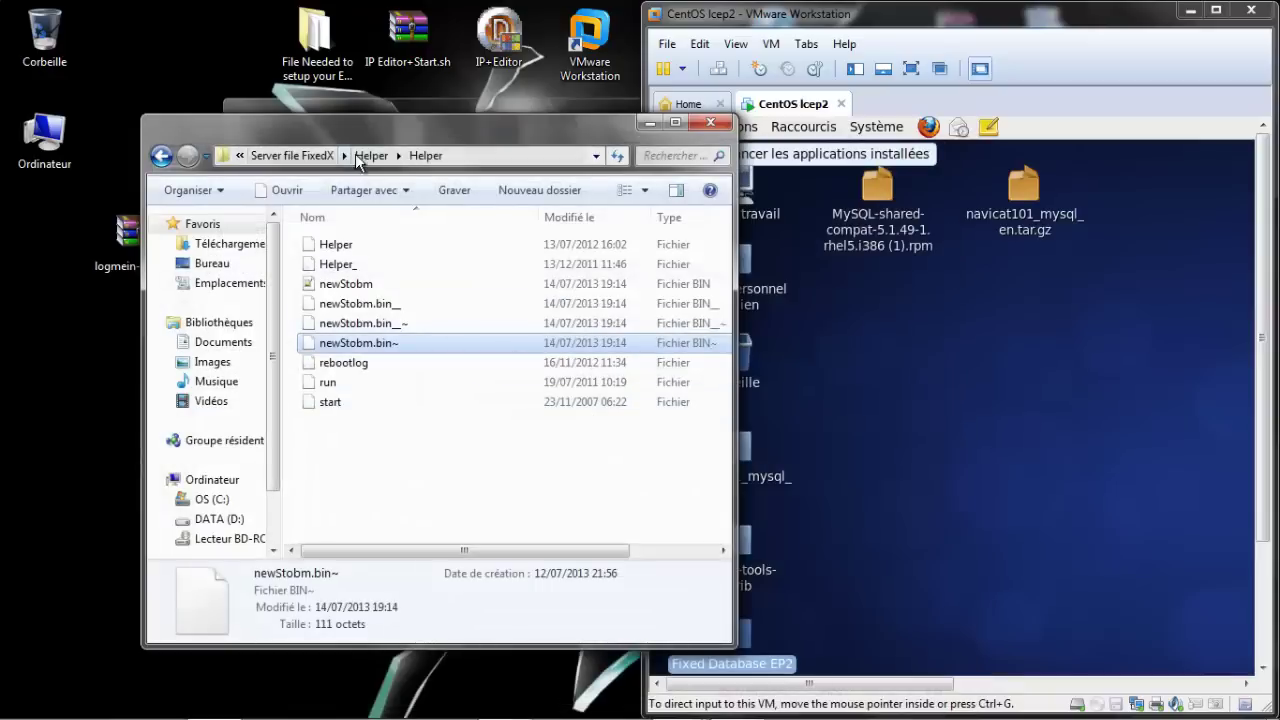
pyautogui.click(300, 155)
# Step: In LoginServer's newStobm.bin, replace the line 3 server IP with 25.210.242.237
pyautogui.doubleClick(345, 303)
pyautogui.doubleClick(340, 250)
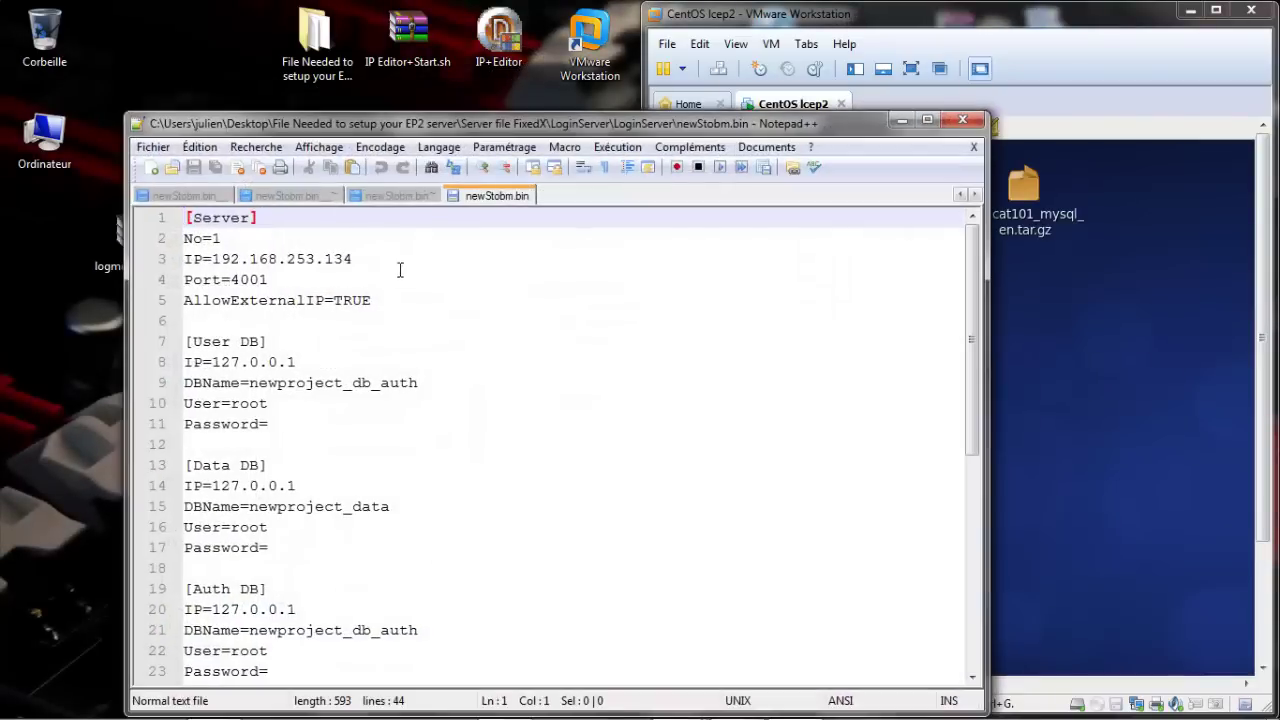
pyautogui.moveTo(358, 259); pyautogui.dragTo(247, 259)
pyautogui.rightClick(222, 266)
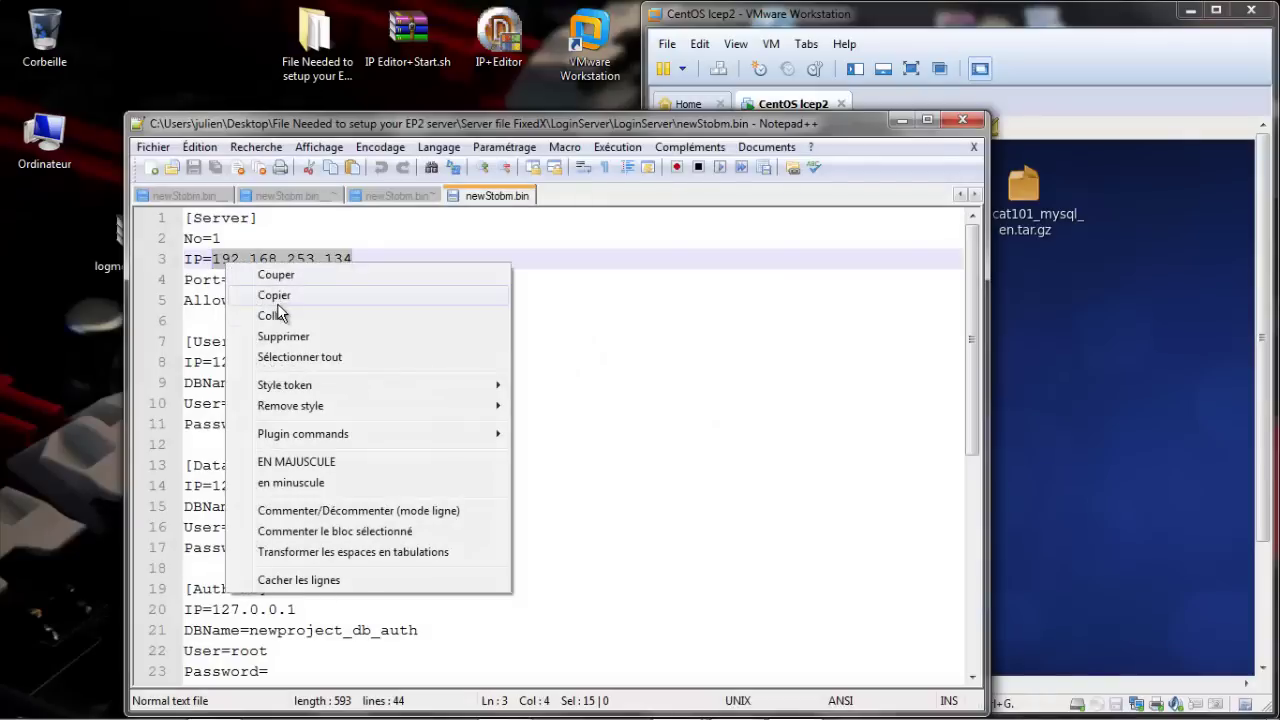
pyautogui.click(272, 315)
# Step: Set the Messenger (line 26) and Connector_0 (line 35) IPs to 25.210.242.237 and save newStobm.bin
pyautogui.scroll(-2, 280, 316)
pyautogui.scroll(1, 280, 316)
pyautogui.scroll(-1, 280, 316)
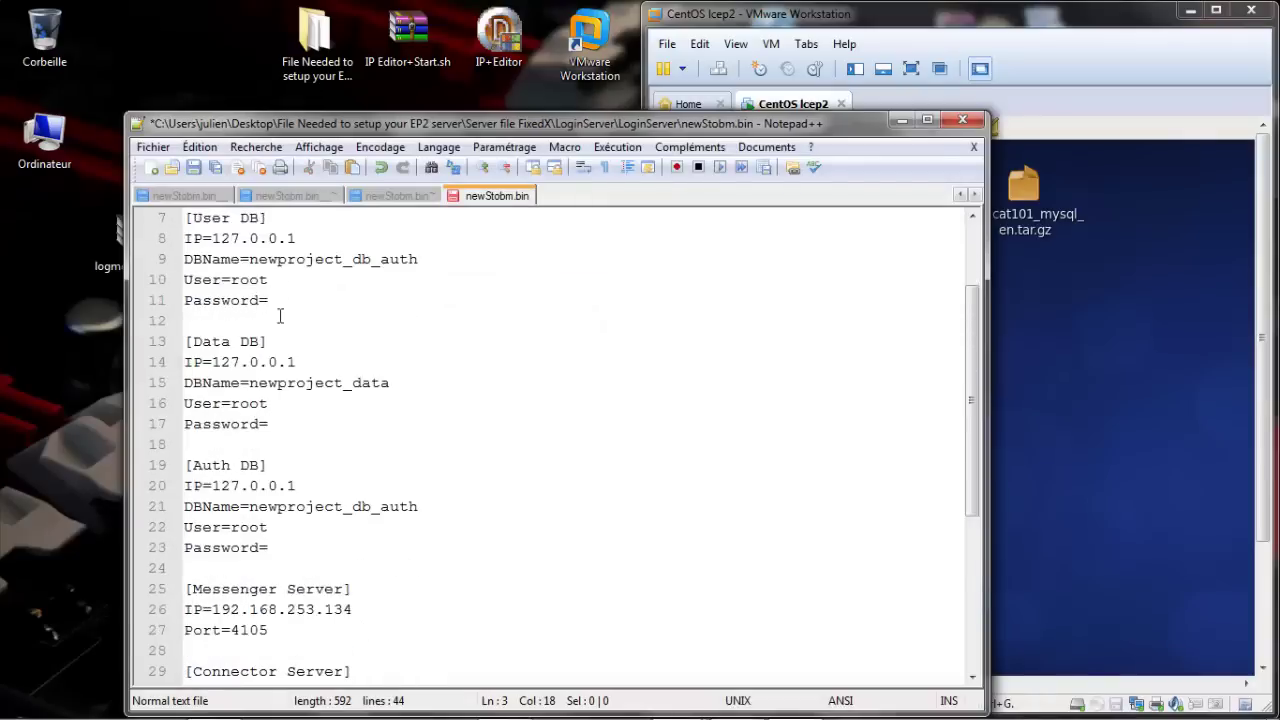
pyautogui.scroll(-3, 277, 424)
pyautogui.click(232, 424)
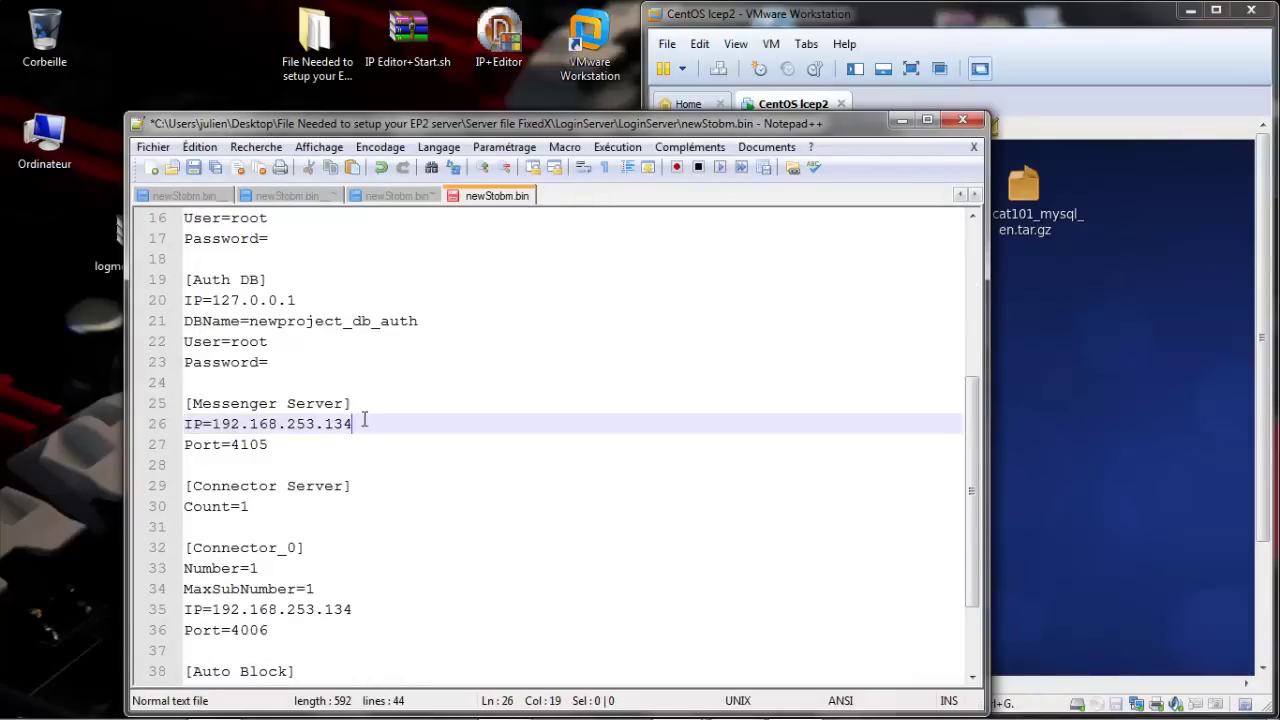
pyautogui.moveTo(356, 424); pyautogui.dragTo(214, 426)
pyautogui.rightClick(214, 426)
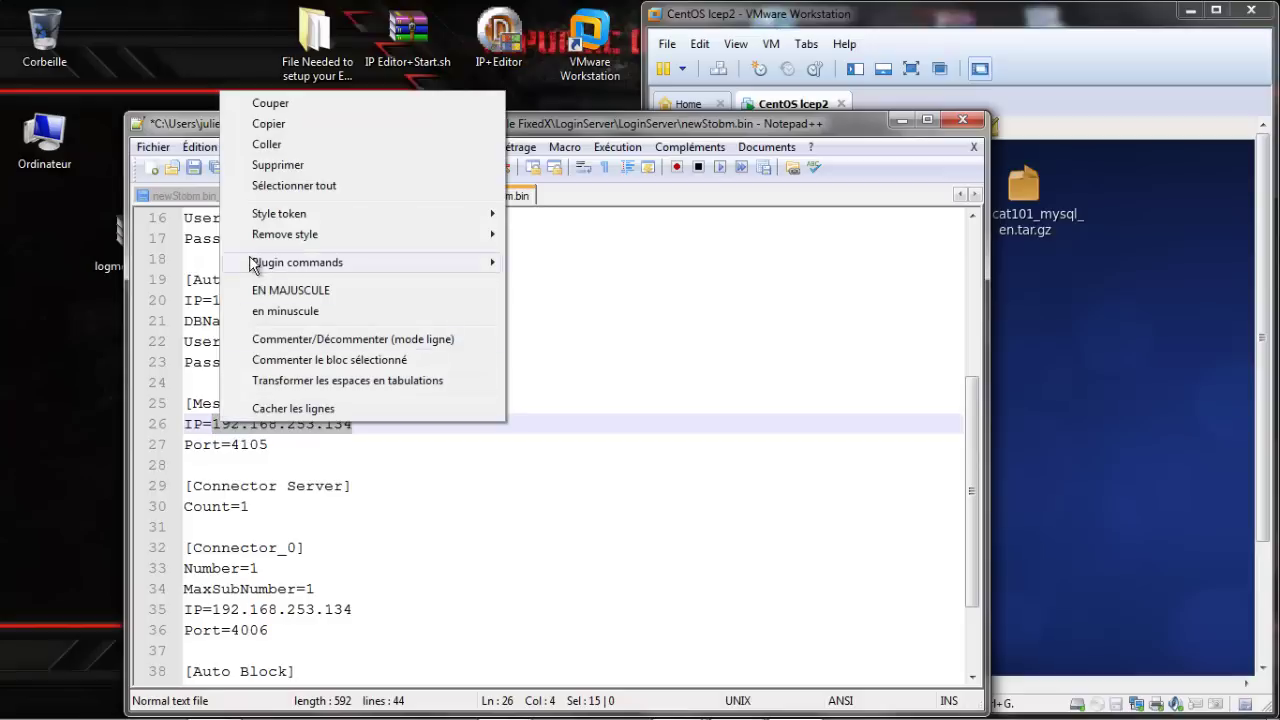
pyautogui.click(266, 145)
pyautogui.scroll(-2, 338, 440)
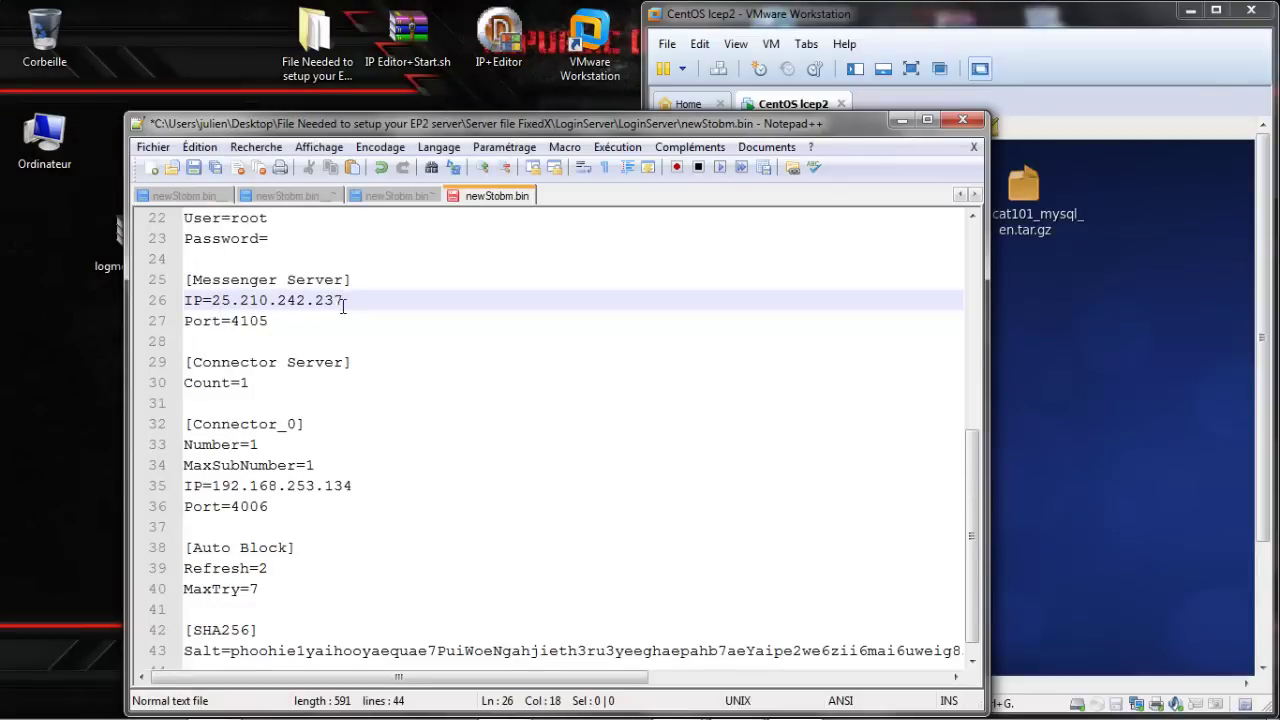
pyautogui.scroll(-1, 343, 306)
pyautogui.moveTo(356, 466); pyautogui.dragTo(262, 467)
pyautogui.rightClick(240, 482)
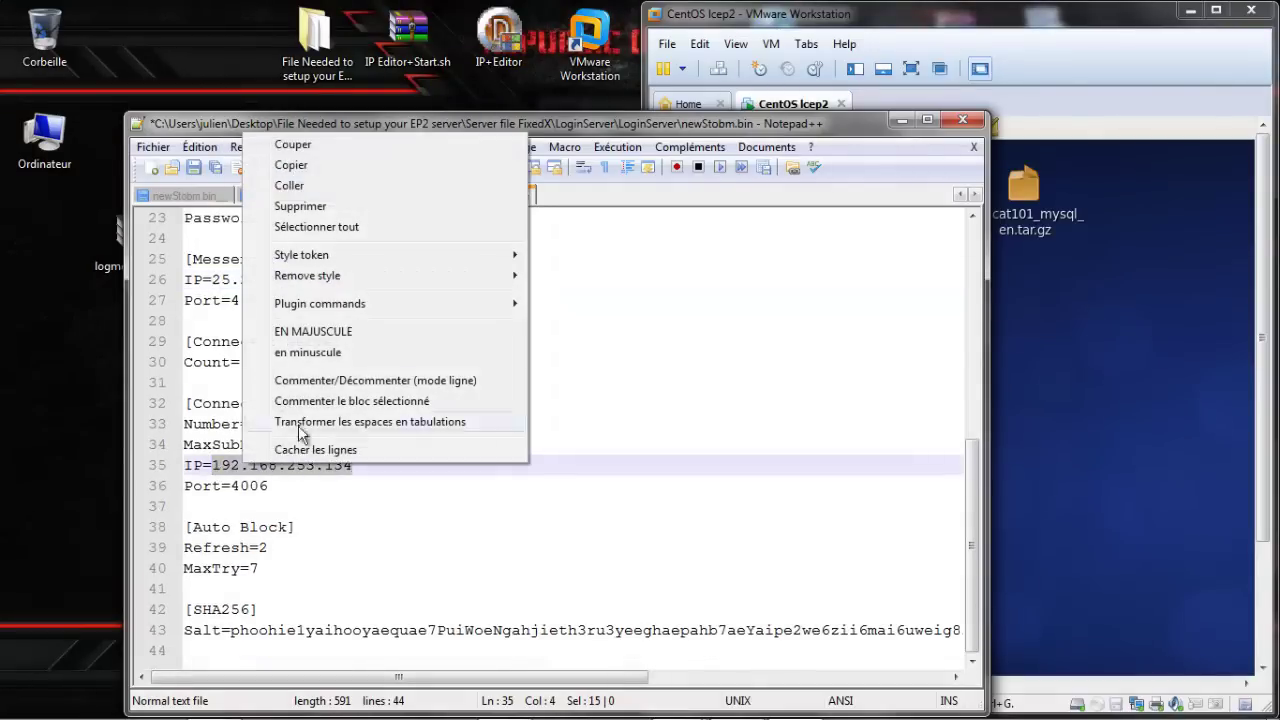
pyautogui.click(300, 183)
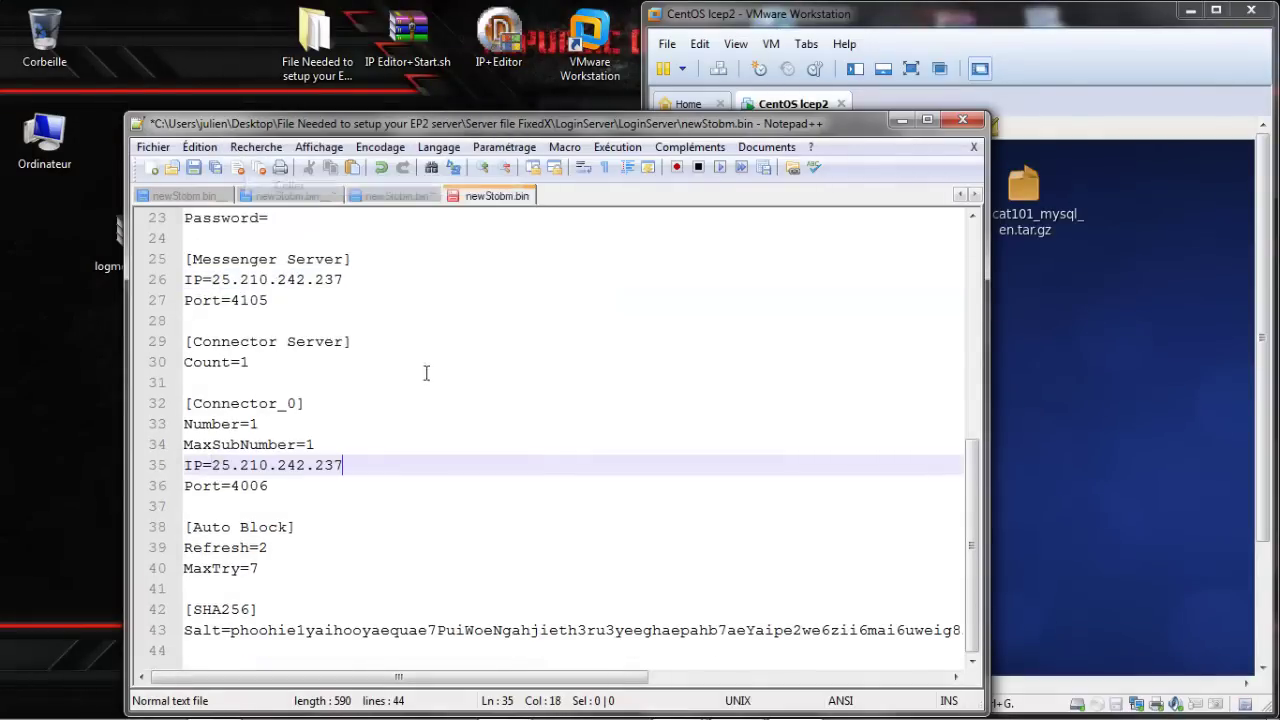
pyautogui.click(963, 120)
pyautogui.click(605, 434)
# Step: In newStobm.bin__, replace the line 3 server IP and line 26 Messenger IP with 25.210.242.237
pyautogui.rightClick(346, 335)
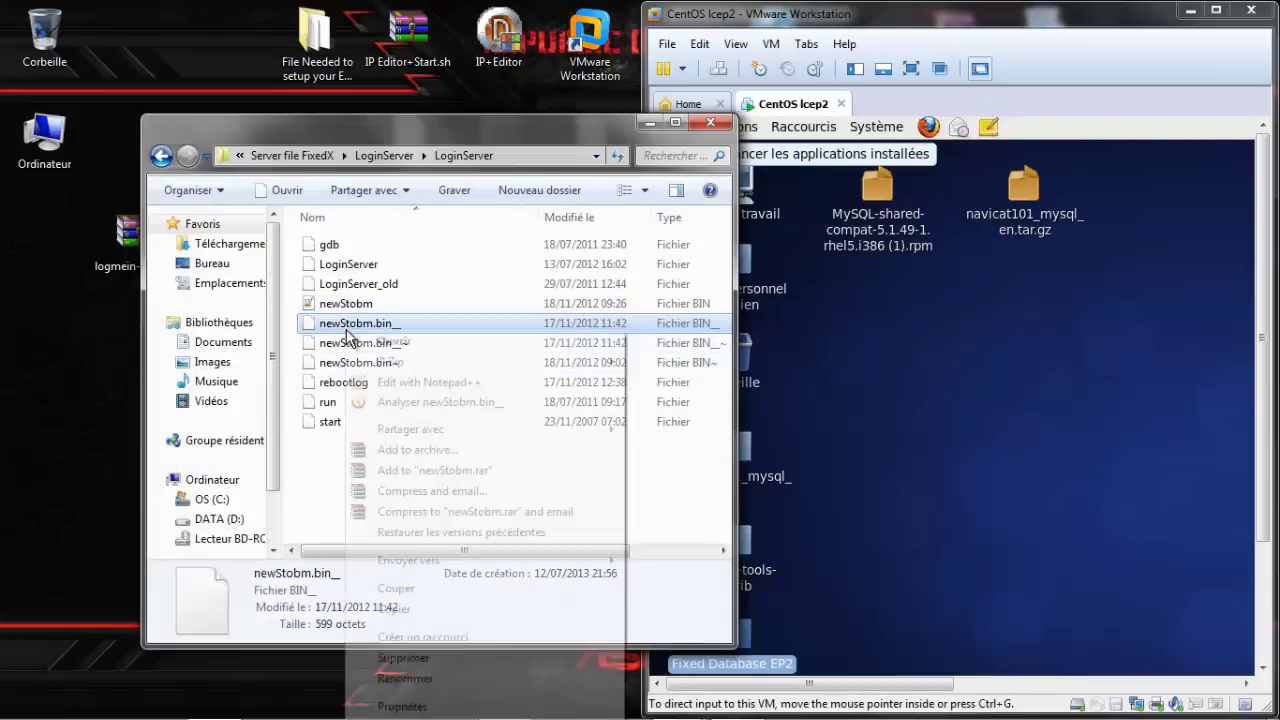
pyautogui.click(400, 382)
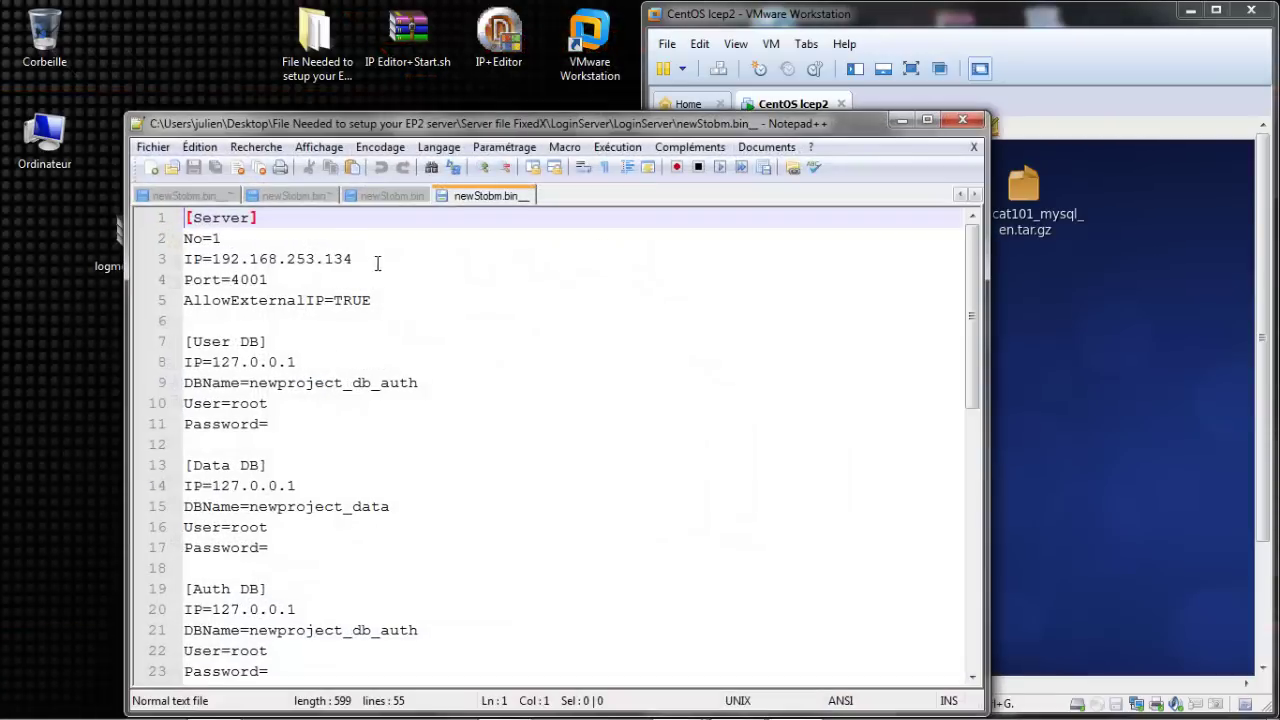
pyautogui.moveTo(377, 263); pyautogui.dragTo(240, 263)
pyautogui.rightClick(217, 272)
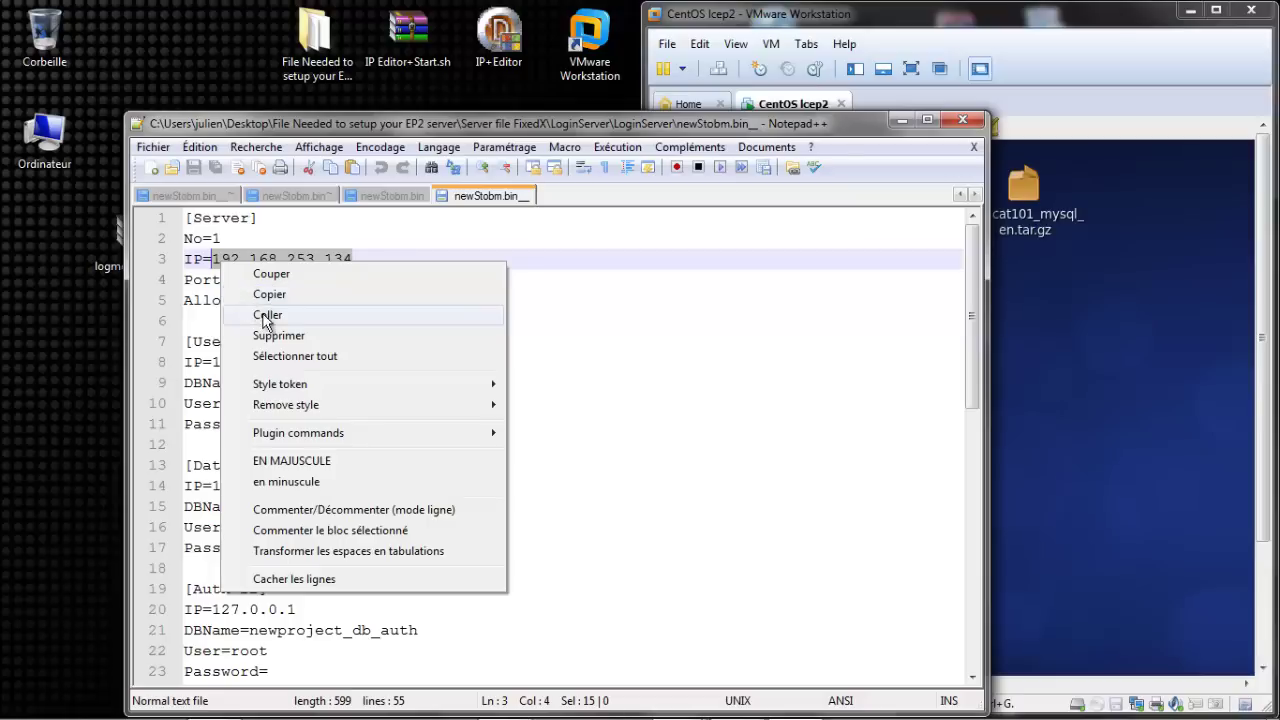
pyautogui.click(220, 315)
pyautogui.scroll(-2, 320, 436)
pyautogui.scroll(-3, 320, 436)
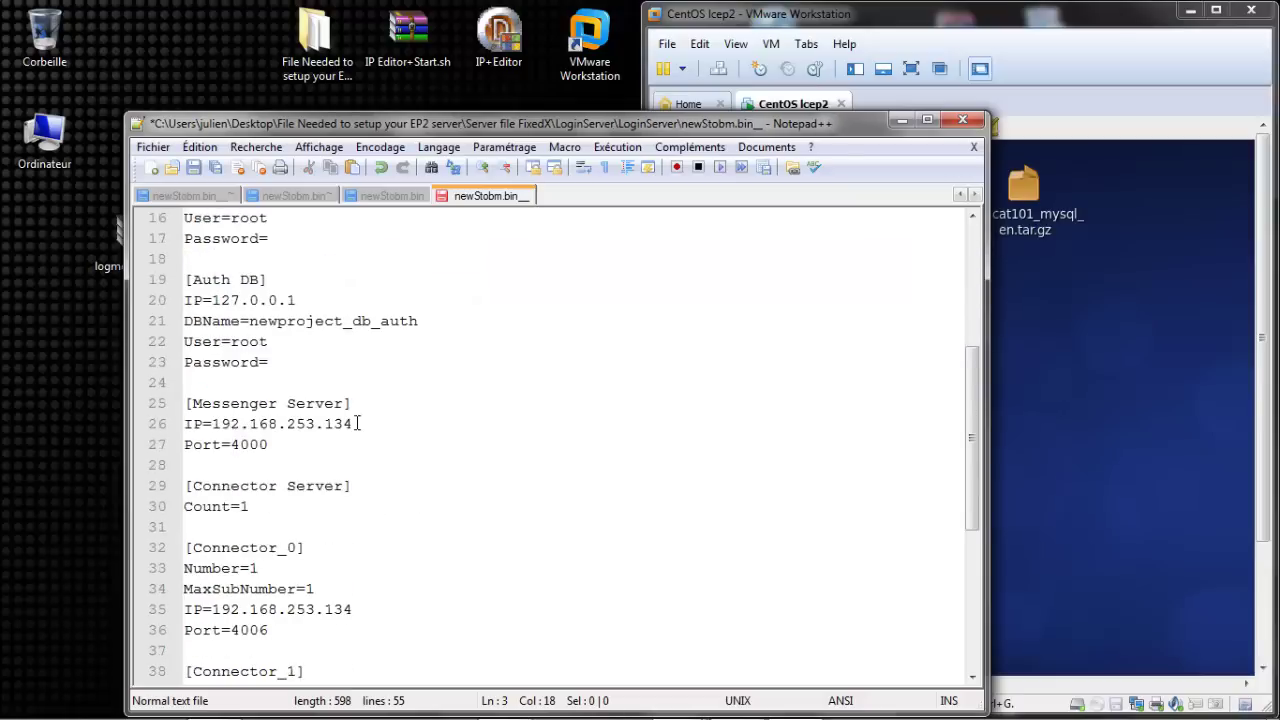
pyautogui.moveTo(358, 424); pyautogui.dragTo(254, 424)
pyautogui.rightClick(238, 430)
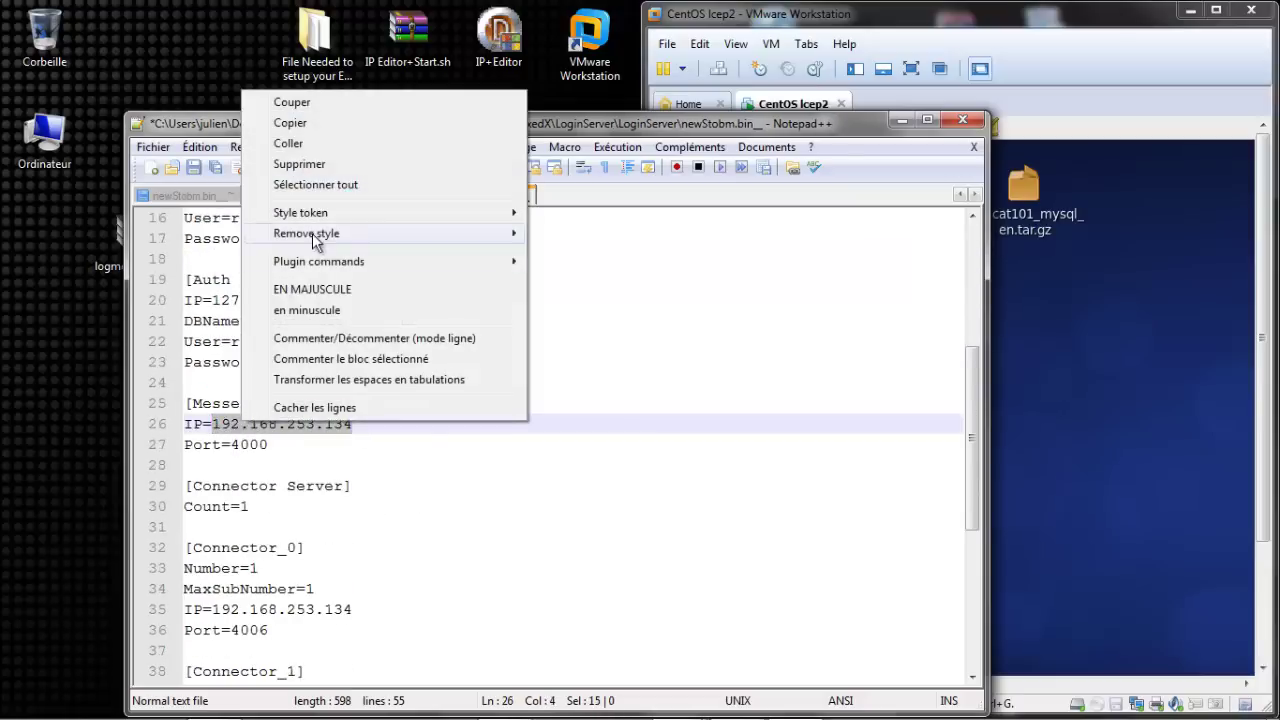
pyautogui.click(300, 148)
# Step: Set the Connector_0 and Connector_1 IPs to 25.210.242.237, leave ExIP unchanged, and save newStobm.bin__
pyautogui.scroll(-3, 340, 440)
pyautogui.moveTo(354, 424); pyautogui.dragTo(212, 424)
pyautogui.rightClick(245, 424)
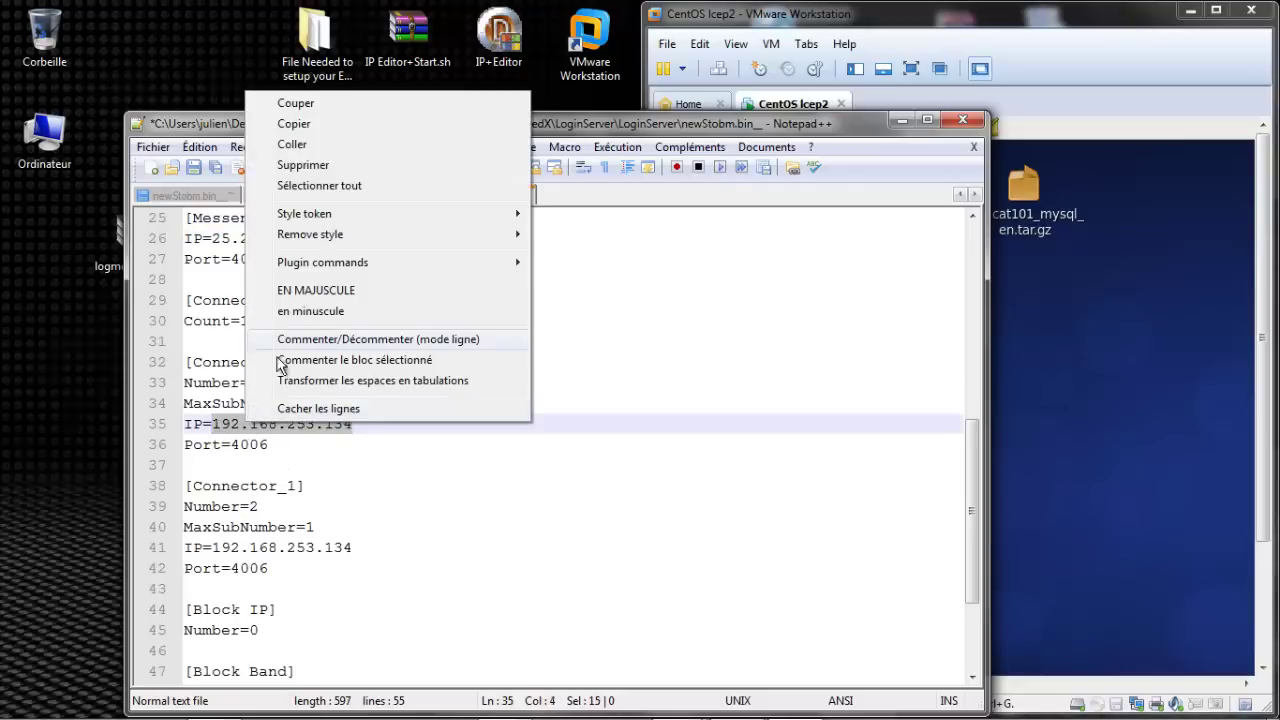
pyautogui.click(310, 145)
pyautogui.moveTo(369, 547); pyautogui.dragTo(272, 552)
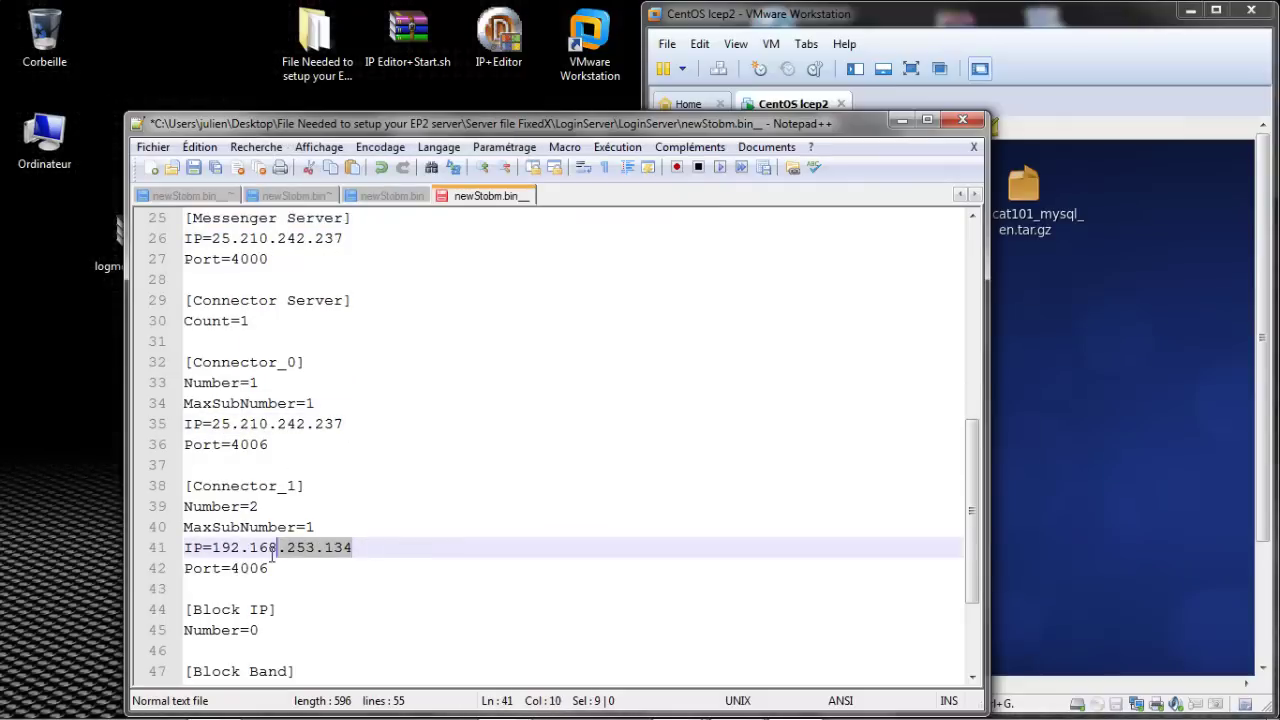
pyautogui.rightClick(215, 550)
pyautogui.click(282, 273)
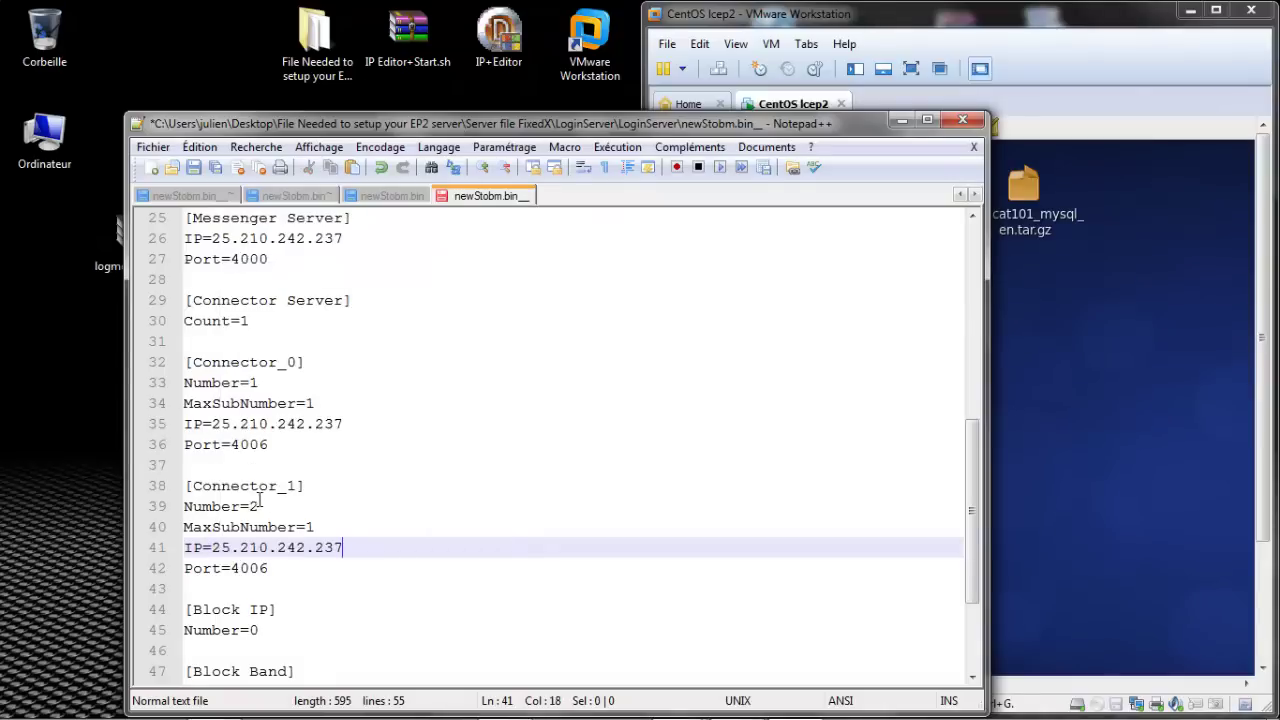
pyautogui.scroll(-1, 251, 497)
pyautogui.scroll(-2, 285, 547)
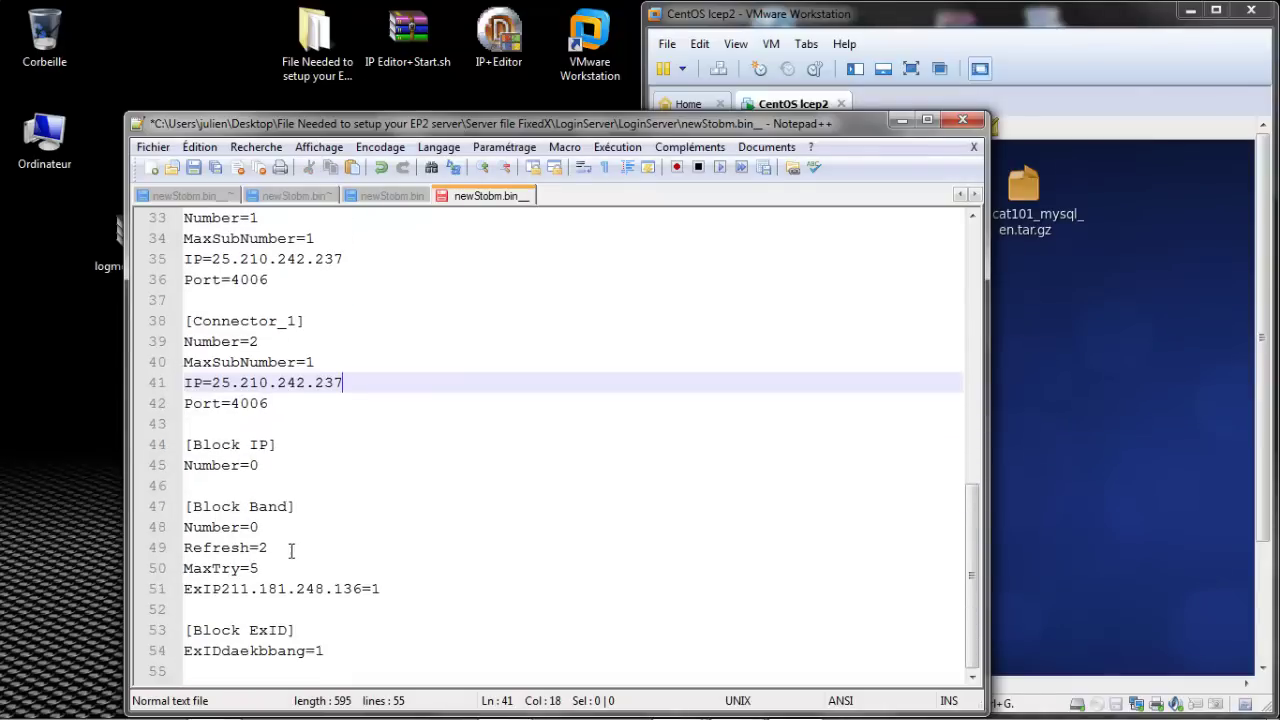
pyautogui.click(219, 589)
pyautogui.moveTo(219, 589); pyautogui.dragTo(375, 589)
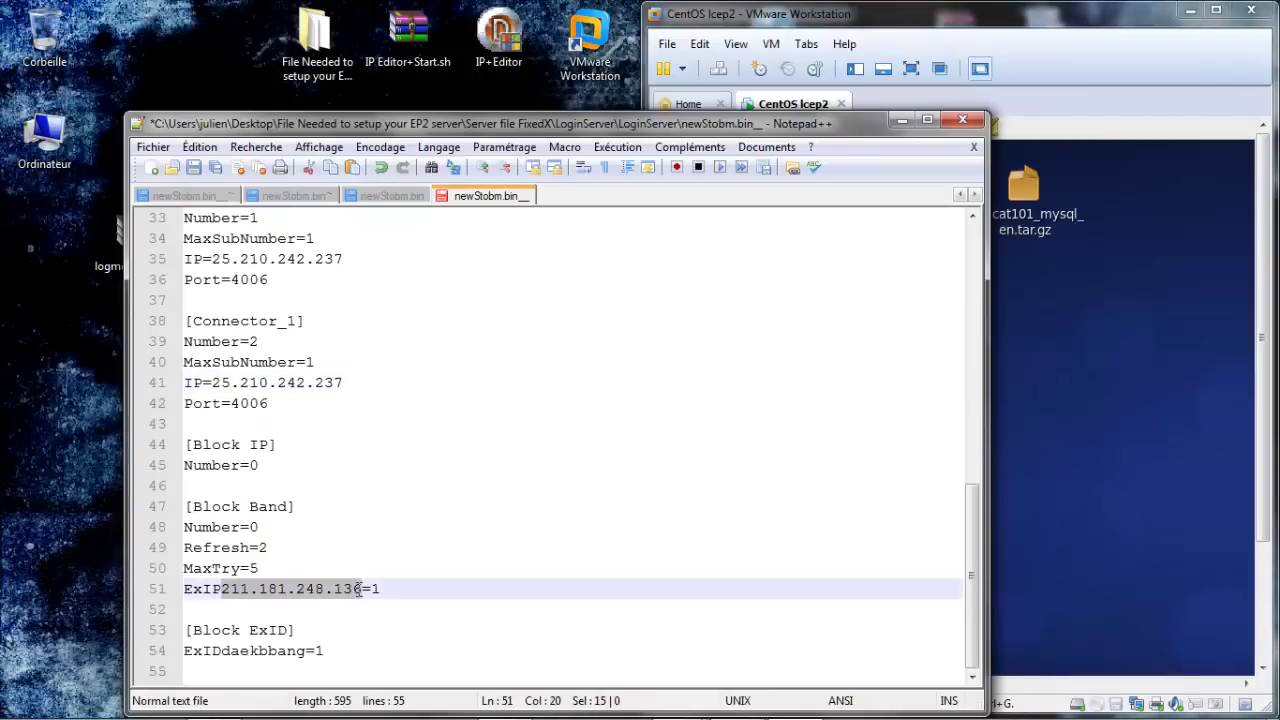
pyautogui.click(501, 557)
pyautogui.click(961, 120)
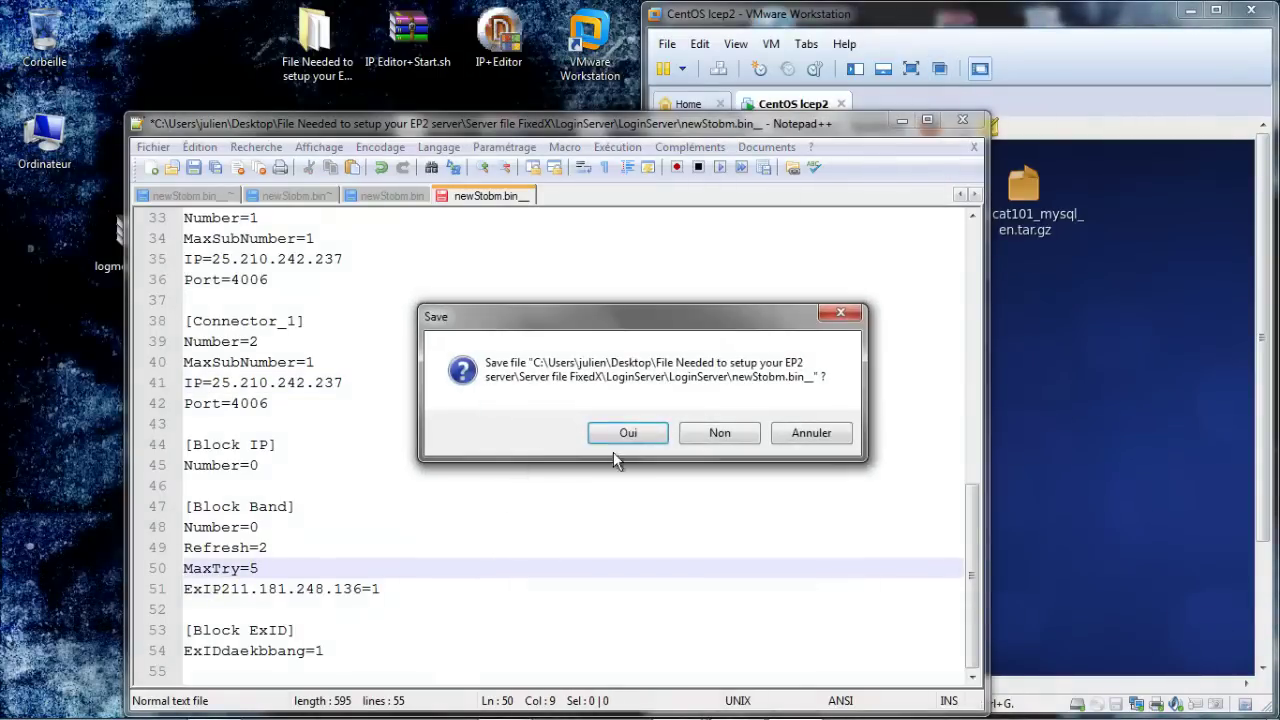
pyautogui.click(620, 442)
pyautogui.rightClick(362, 342)
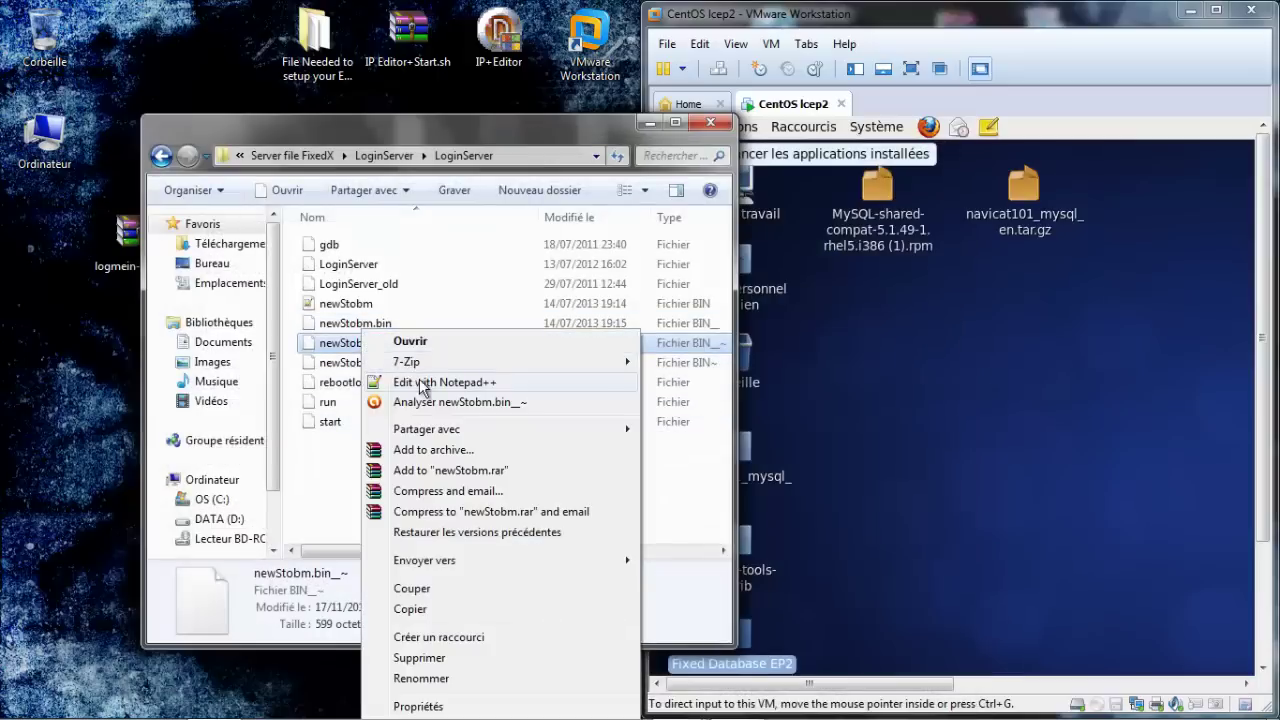
# Step: In newStobm.bin__~, set the server, Messenger, Connector_0 and Connector_1 IPs to 25.210.242.237 and save
pyautogui.click(435, 386)
pyautogui.moveTo(356, 258); pyautogui.dragTo(221, 258)
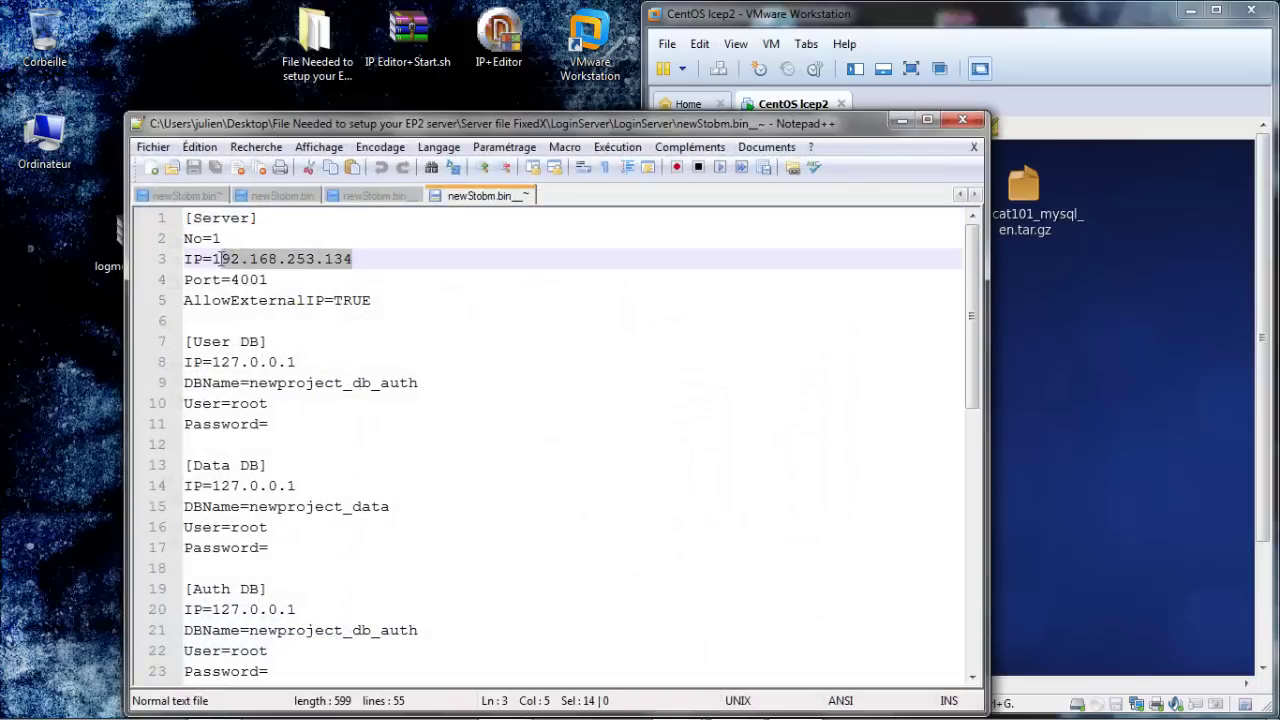
pyautogui.moveTo(399, 258); pyautogui.dragTo(232, 260)
pyautogui.rightClick(229, 260)
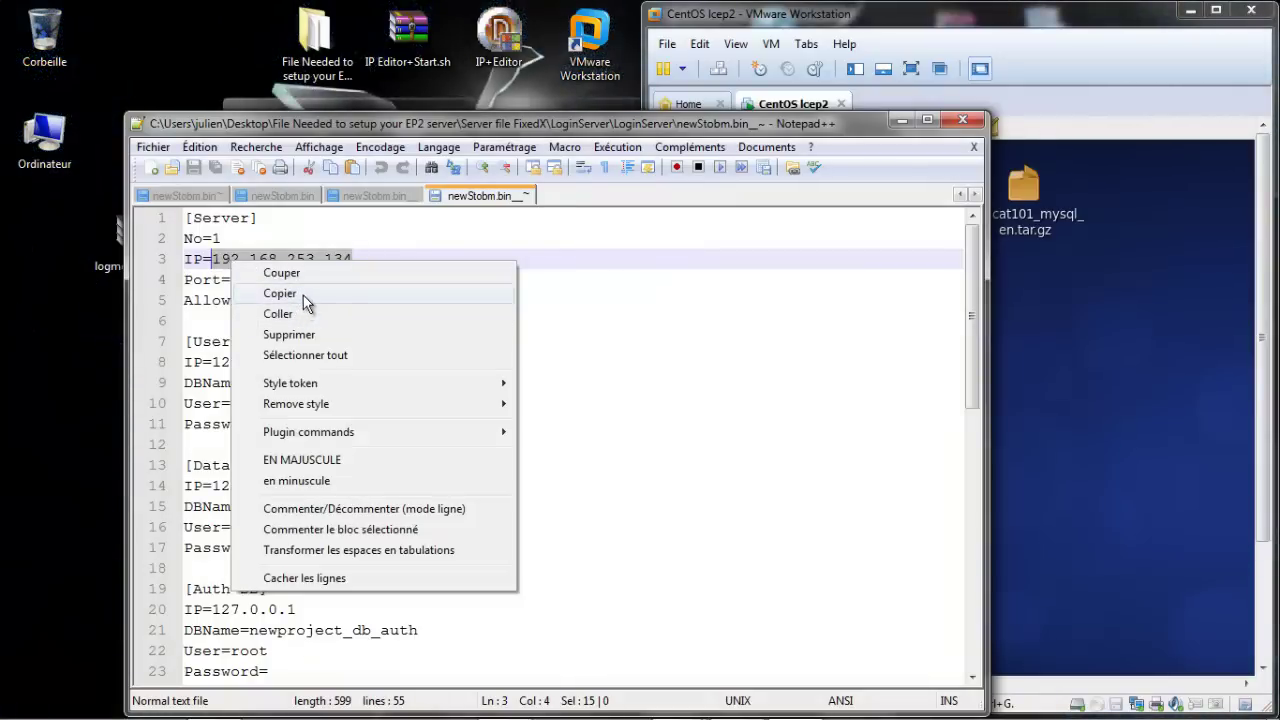
pyautogui.click(290, 314)
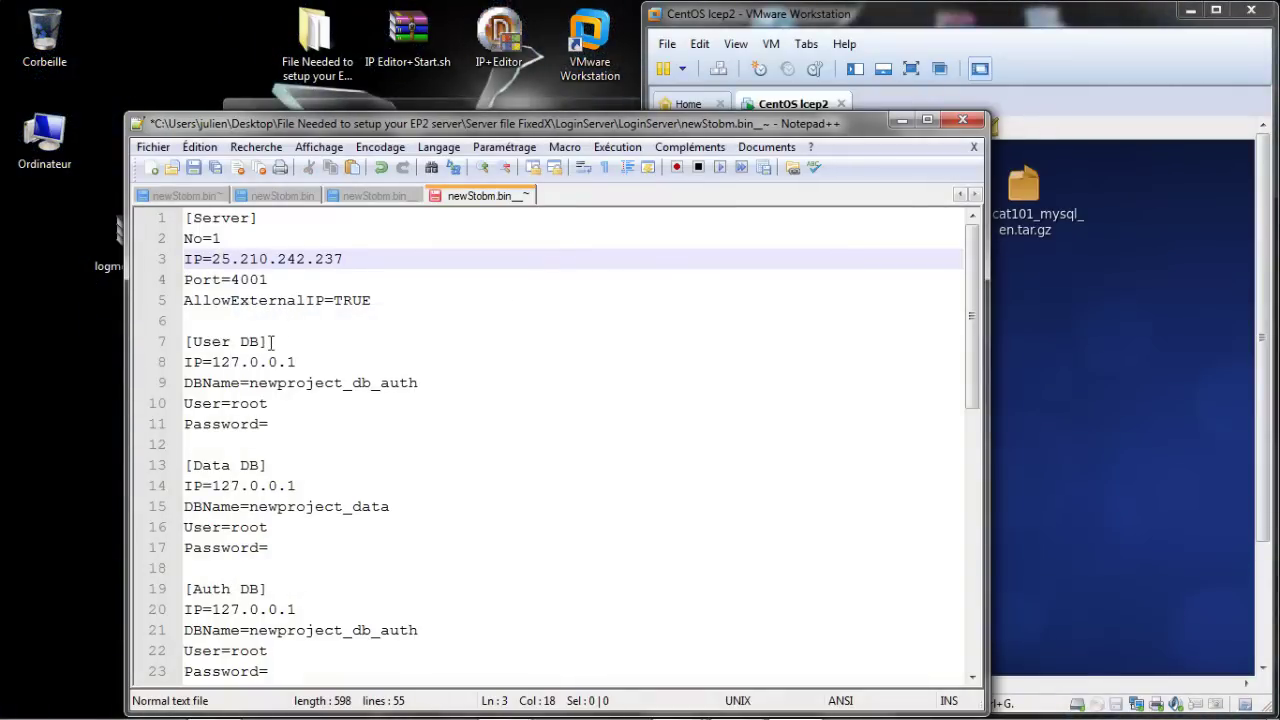
pyautogui.scroll(-4, 364, 411)
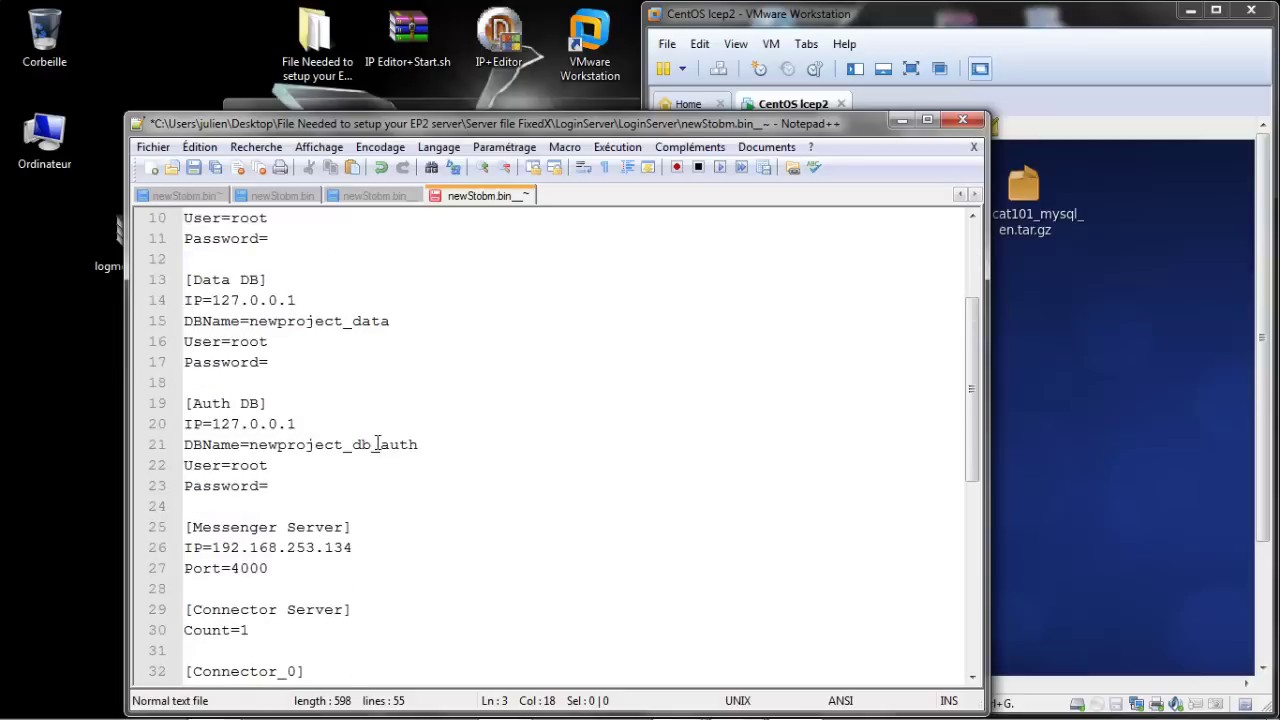
pyautogui.moveTo(371, 486); pyautogui.dragTo(222, 487)
pyautogui.hotkey('ctrl', 'v')
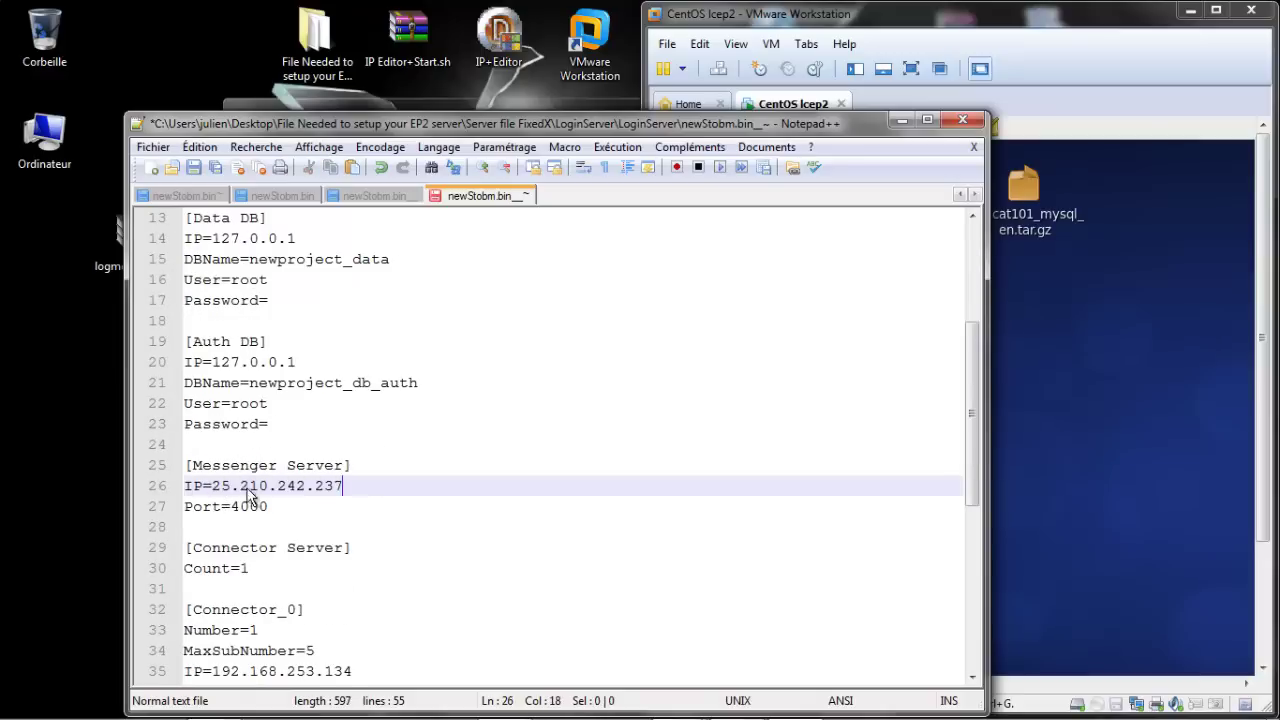
pyautogui.scroll(-3, 360, 495)
pyautogui.moveTo(371, 487); pyautogui.dragTo(212, 487)
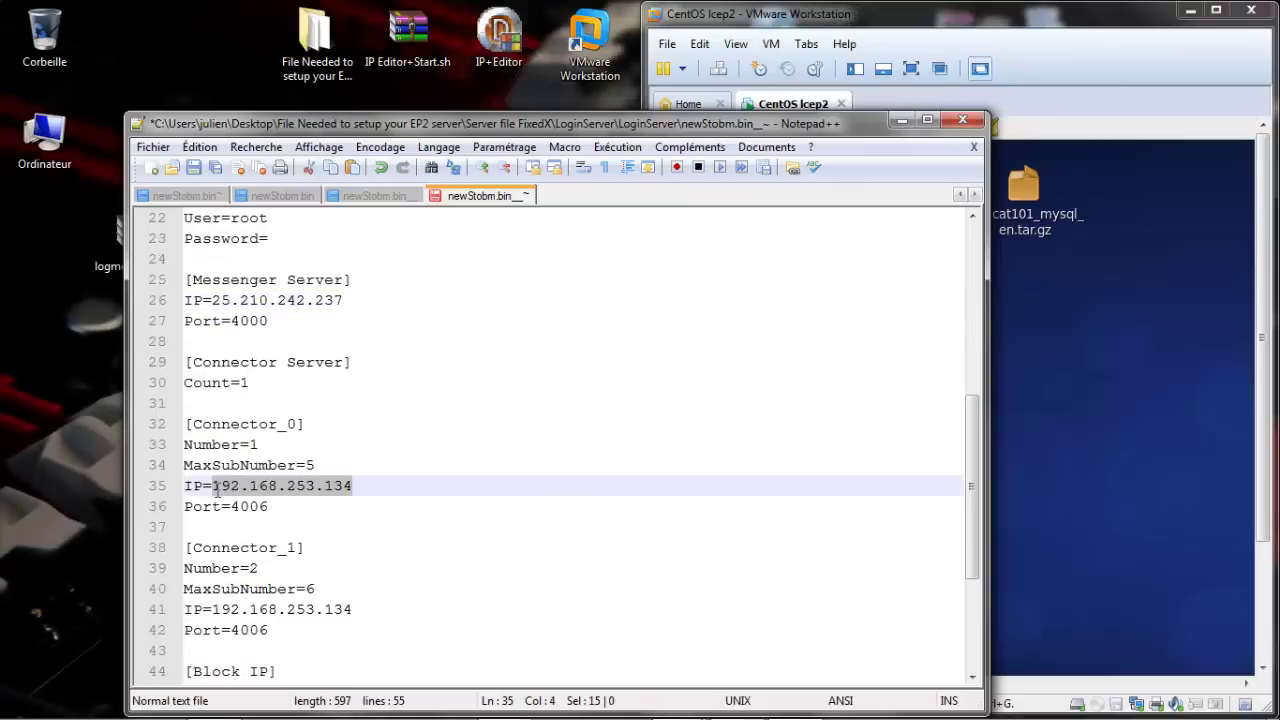
pyautogui.hotkey('ctrl', 'v')
pyautogui.moveTo(370, 605); pyautogui.dragTo(241, 604)
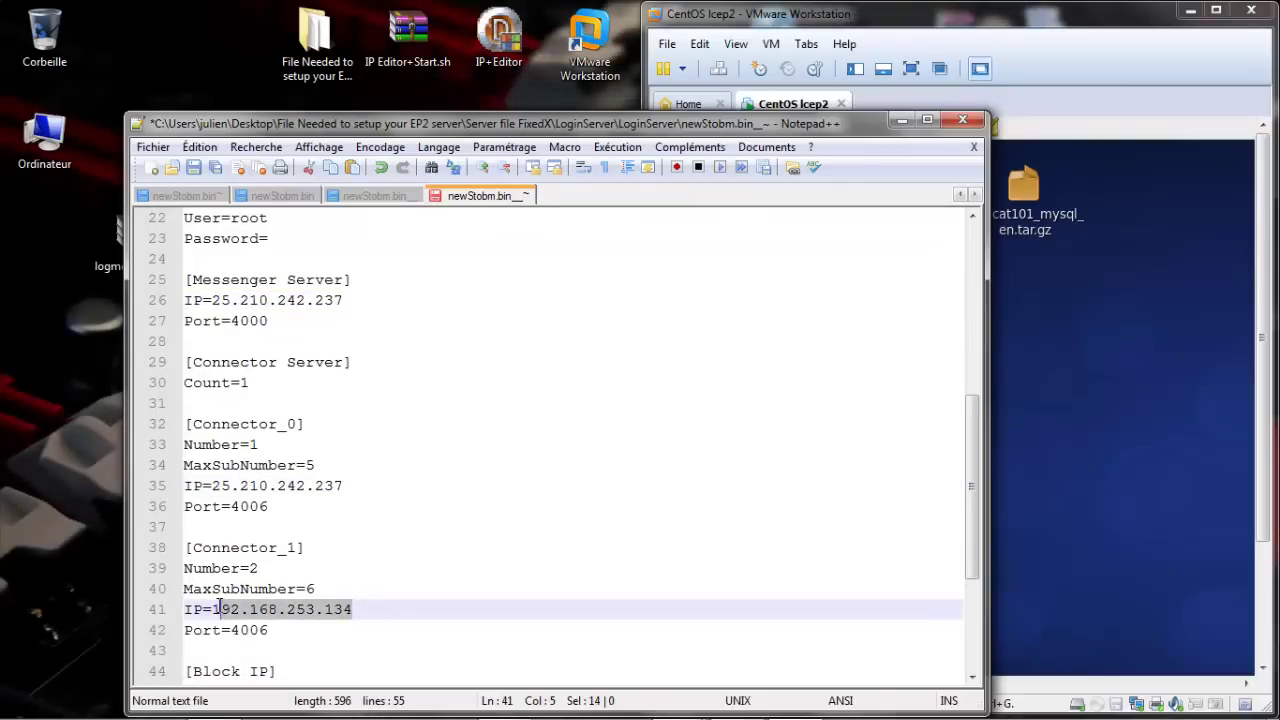
pyautogui.hotkey('ctrl', 'v')
pyautogui.scroll(-3, 330, 604)
pyautogui.scroll(-1, 364, 615)
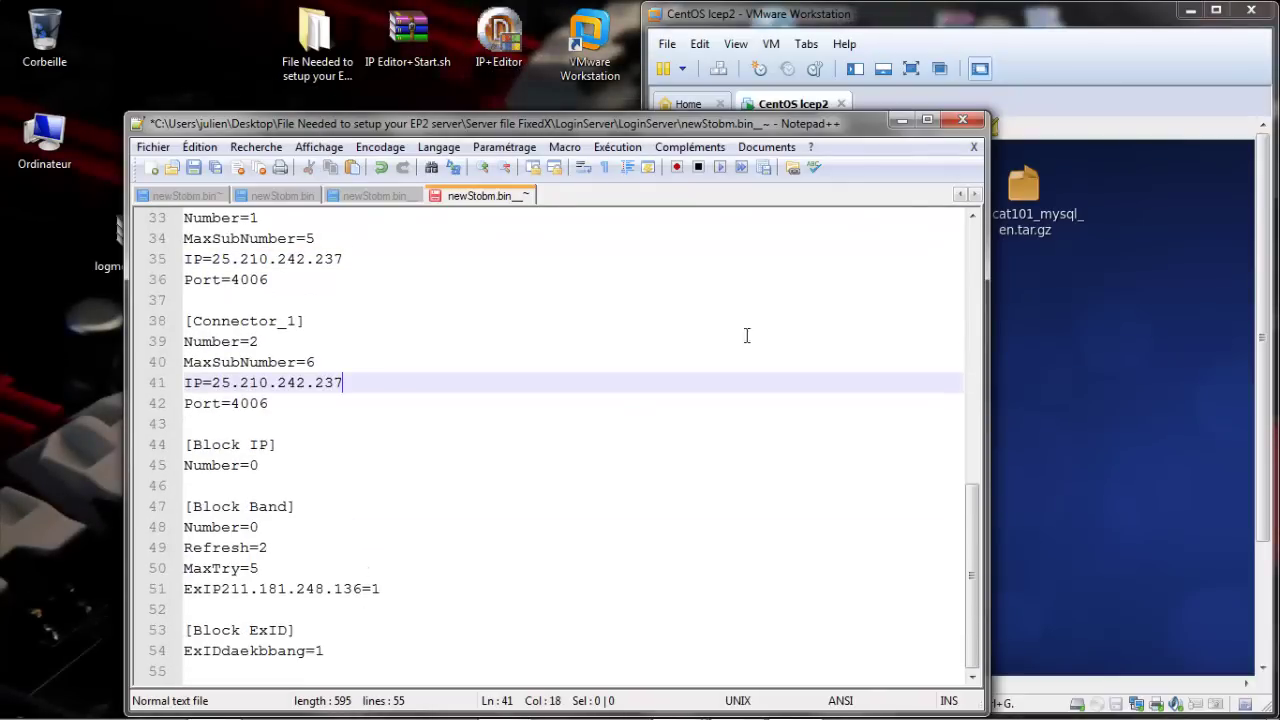
pyautogui.click(961, 122)
pyautogui.click(640, 509)
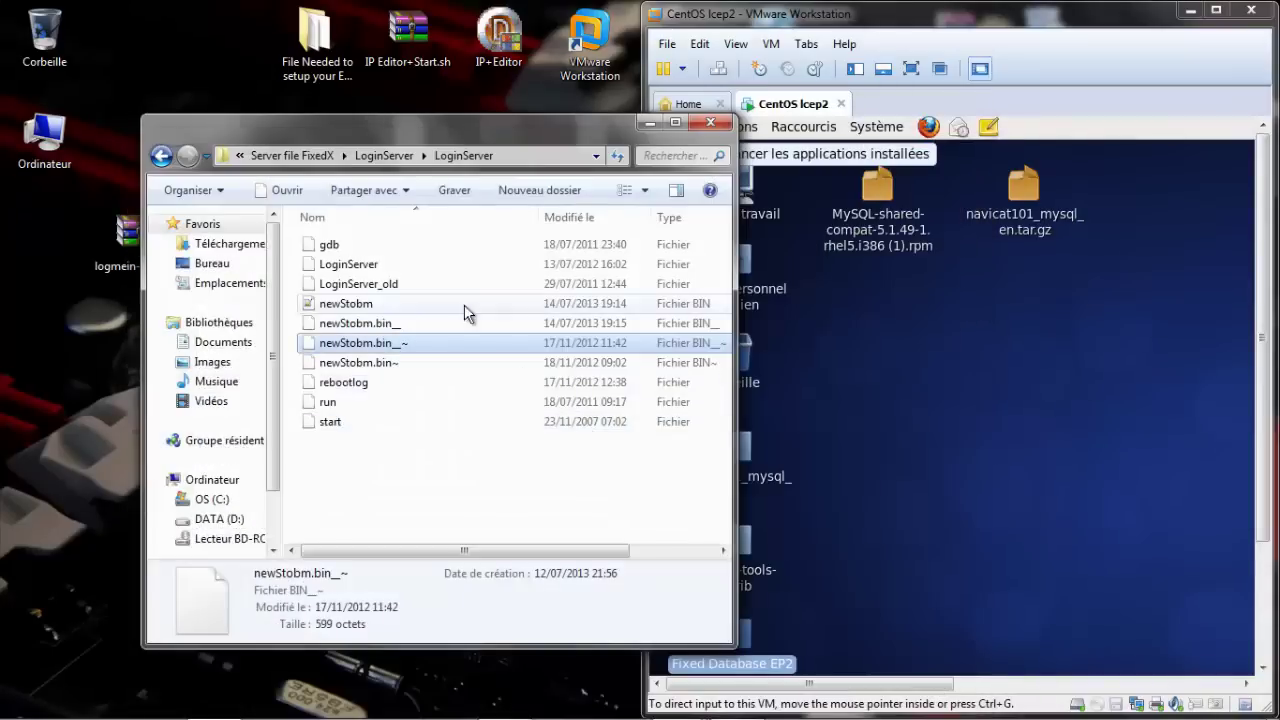
# Step: In newStobm.bin~, set the server, Messenger and Connector_0 IPs to 25.210.242.237 and save
pyautogui.rightClick(357, 368)
pyautogui.click(412, 385)
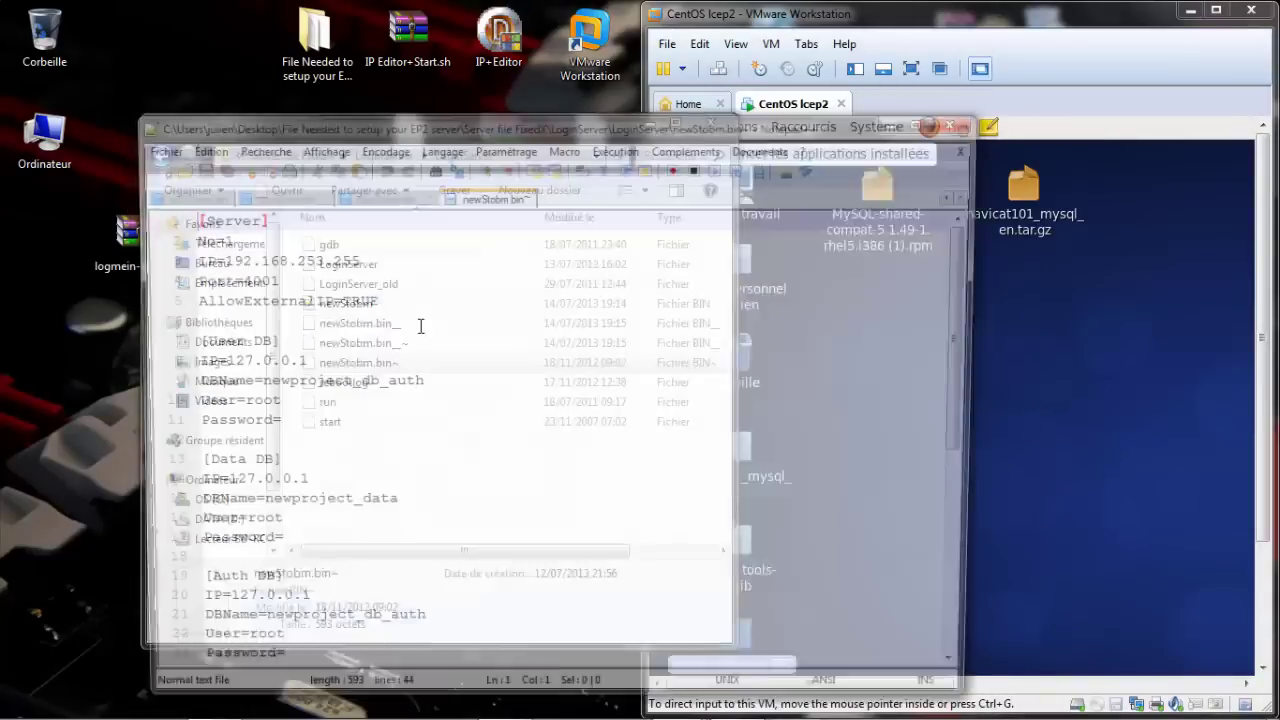
pyautogui.moveTo(352, 259); pyautogui.dragTo(213, 259)
pyautogui.hotkey('ctrl', 'v')
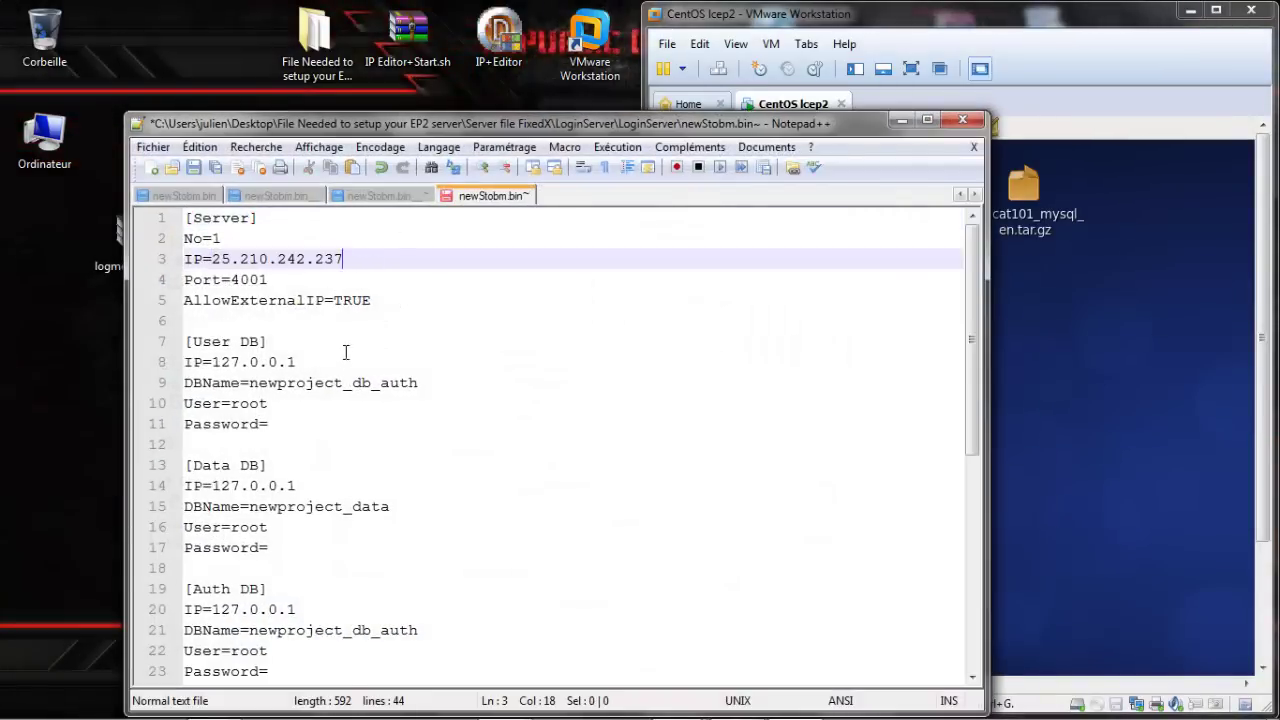
pyautogui.scroll(-4, 343, 400)
pyautogui.moveTo(354, 486); pyautogui.dragTo(259, 486)
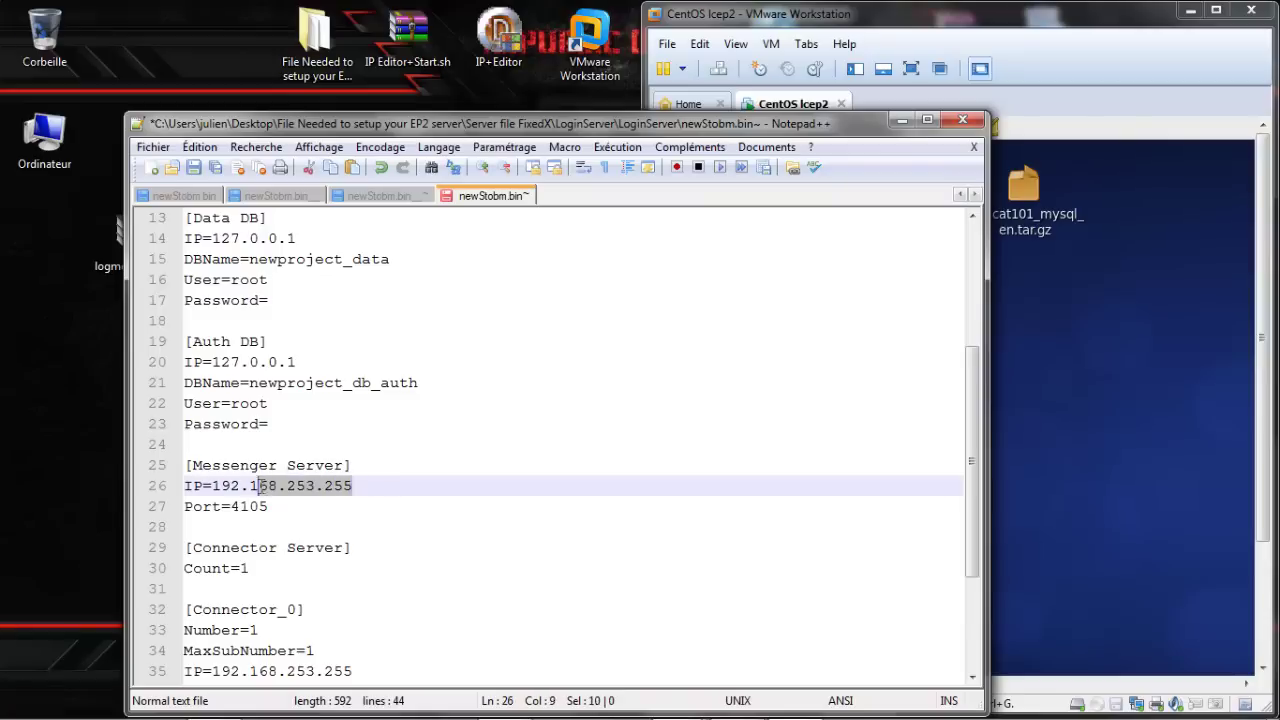
pyautogui.hotkey('ctrl', 'v')
pyautogui.scroll(-3, 343, 500)
pyautogui.moveTo(354, 486); pyautogui.dragTo(213, 486)
pyautogui.hotkey('ctrl', 'v')
pyautogui.scroll(-1, 325, 508)
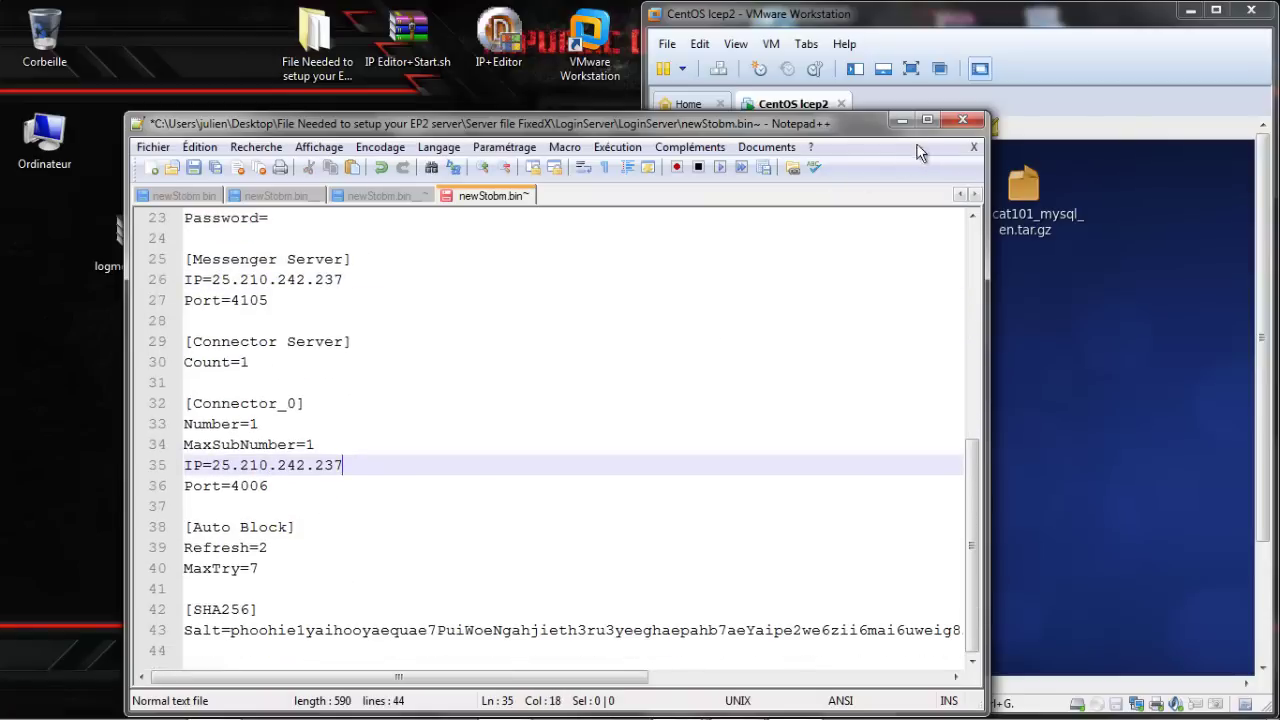
pyautogui.click(962, 121)
pyautogui.click(629, 429)
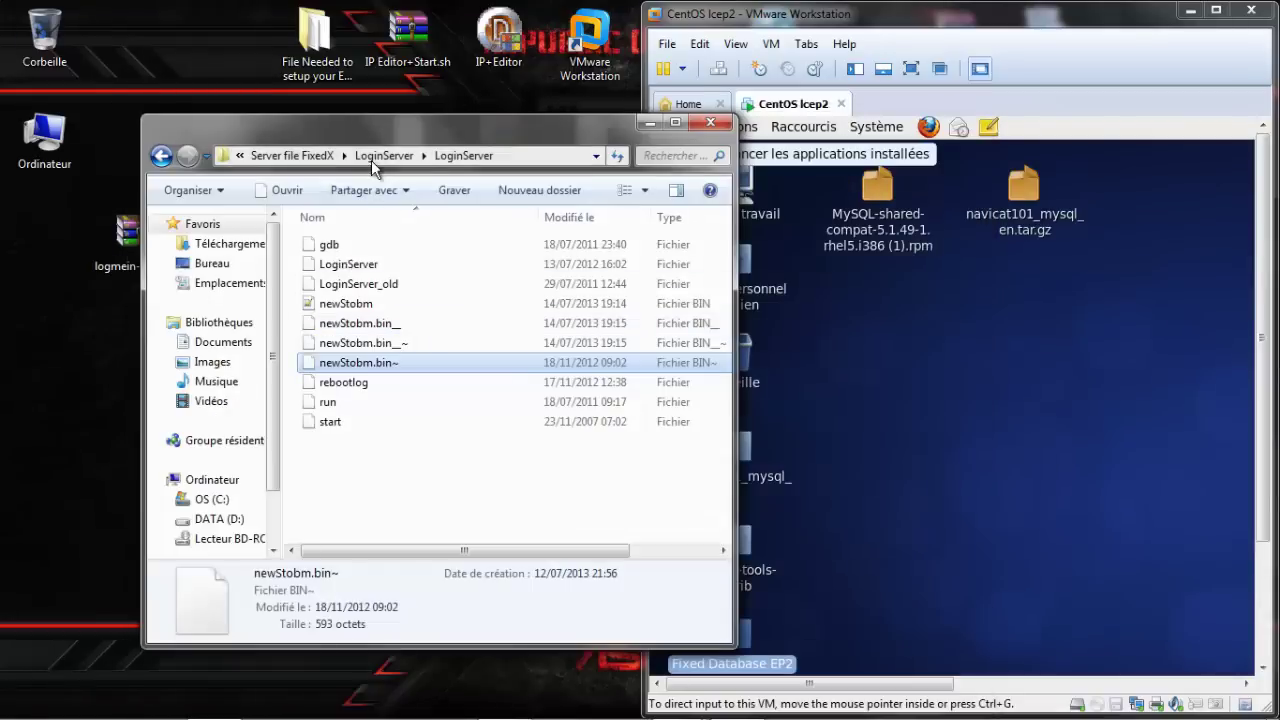
# Step: Open Messenger\Messenger\newStobm.bin, replace its line 2 IP with 25.210.242.237, and save it
pyautogui.click(318, 160)
pyautogui.doubleClick(348, 322)
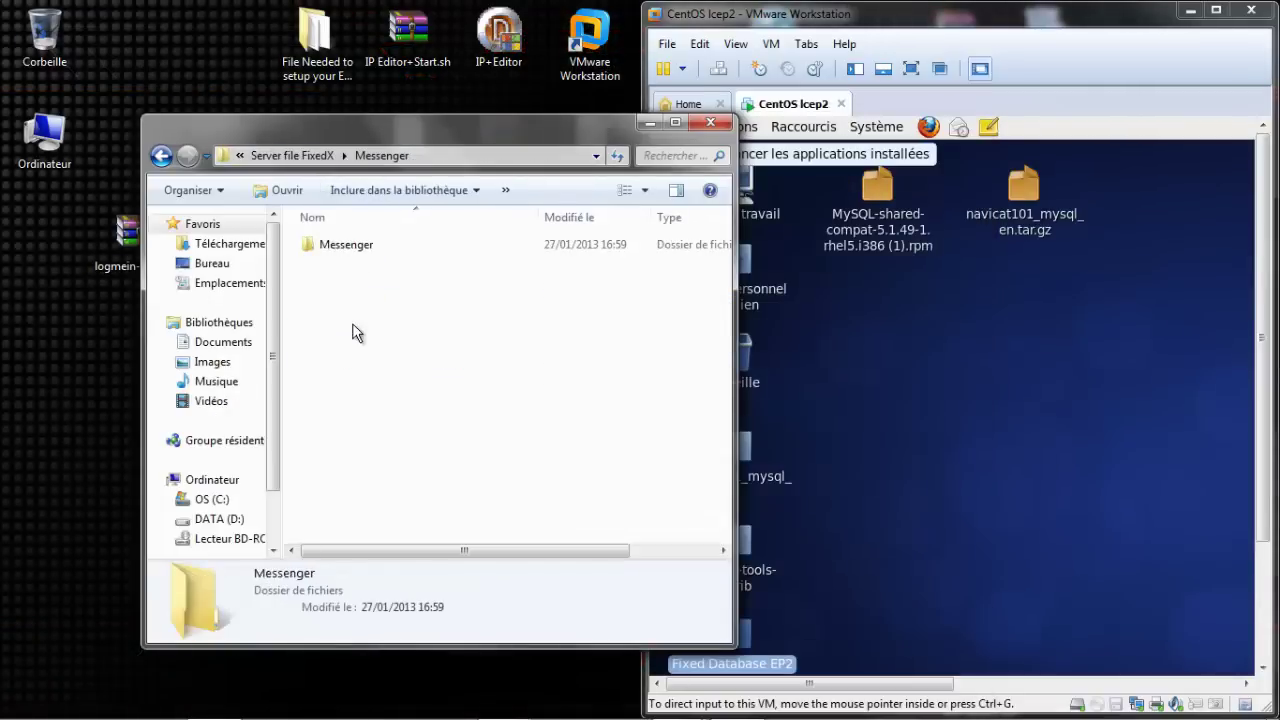
pyautogui.doubleClick(350, 244)
pyautogui.doubleClick(370, 264)
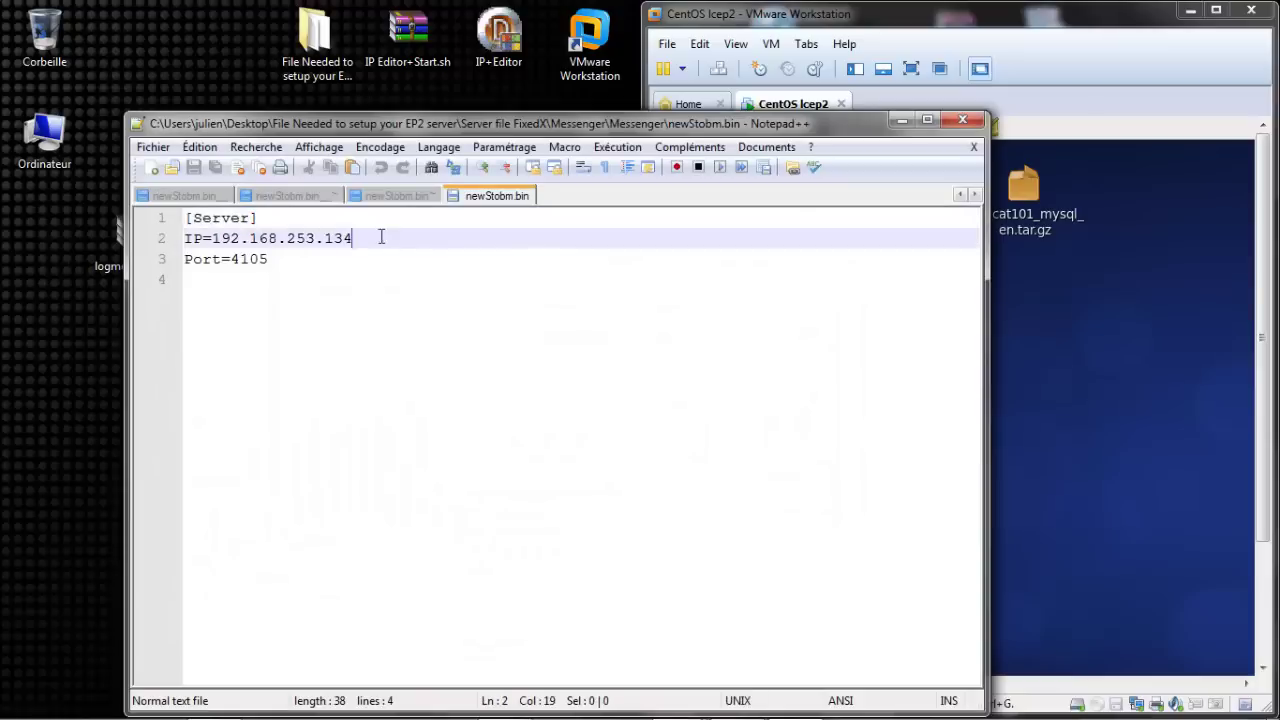
pyautogui.moveTo(378, 238); pyautogui.dragTo(213, 238)
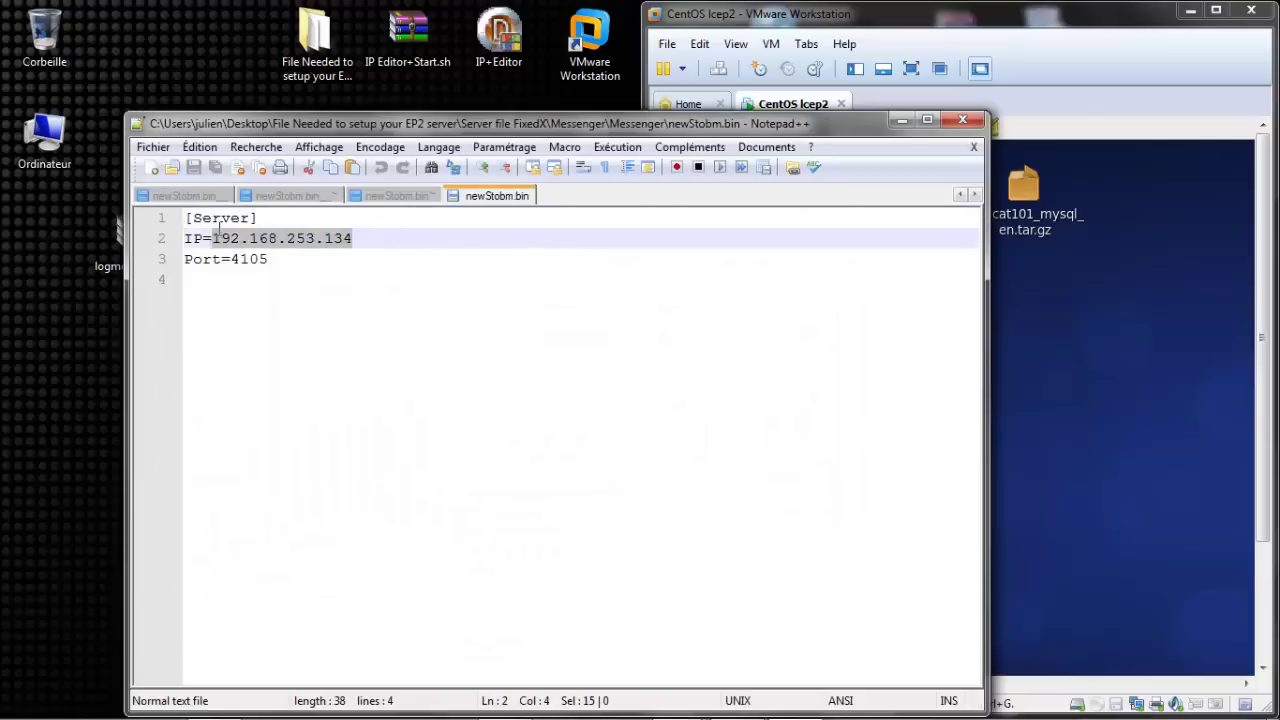
pyautogui.write('25.210.242.237')
pyautogui.click(962, 119)
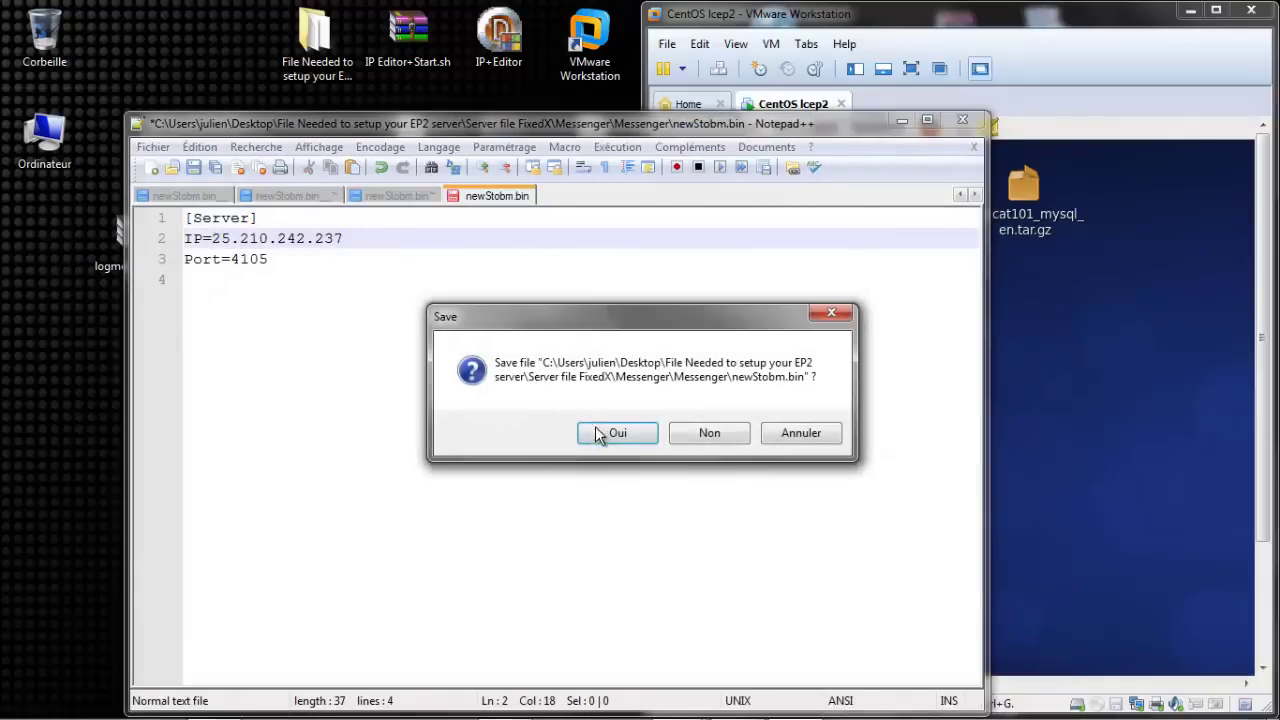
pyautogui.click(545, 431)
pyautogui.rightClick(353, 286)
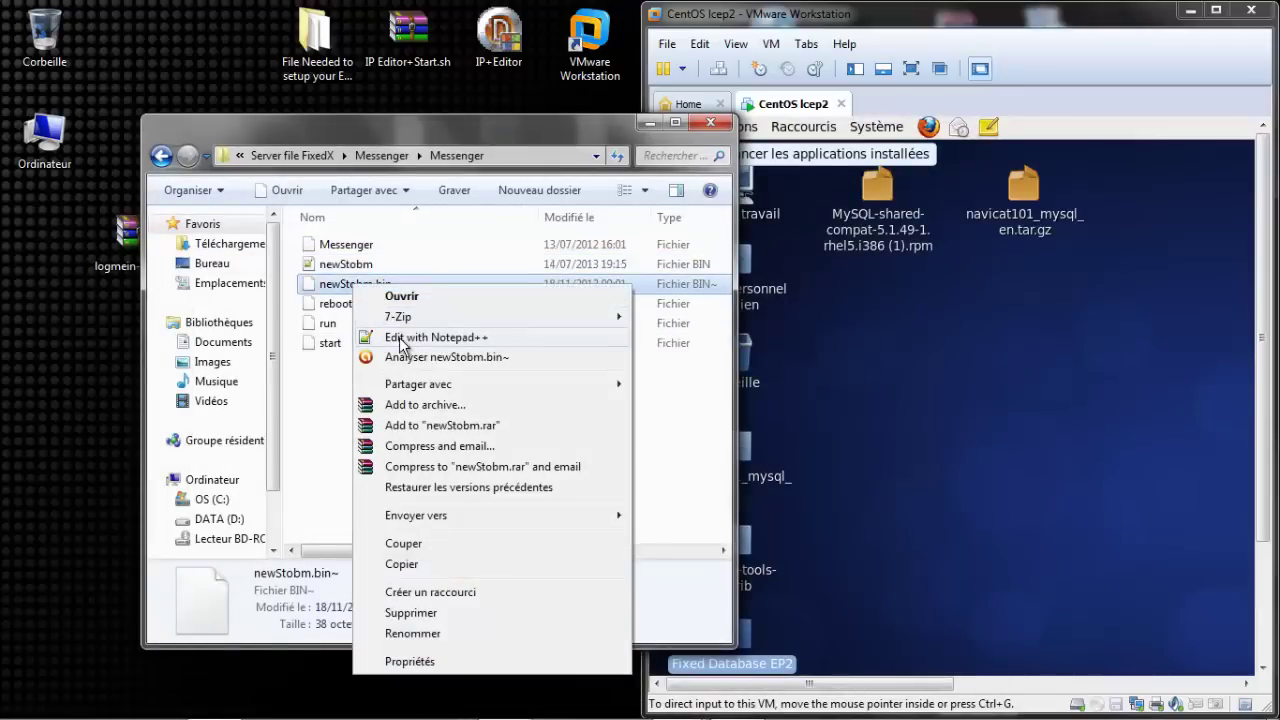
pyautogui.click(400, 340)
# Step: Replace the line 2 IP in Messenger's newStobm.bin~ with 25.210.242.237 and save it
pyautogui.moveTo(352, 238); pyautogui.dragTo(211, 238)
pyautogui.write('25.210.242.237')
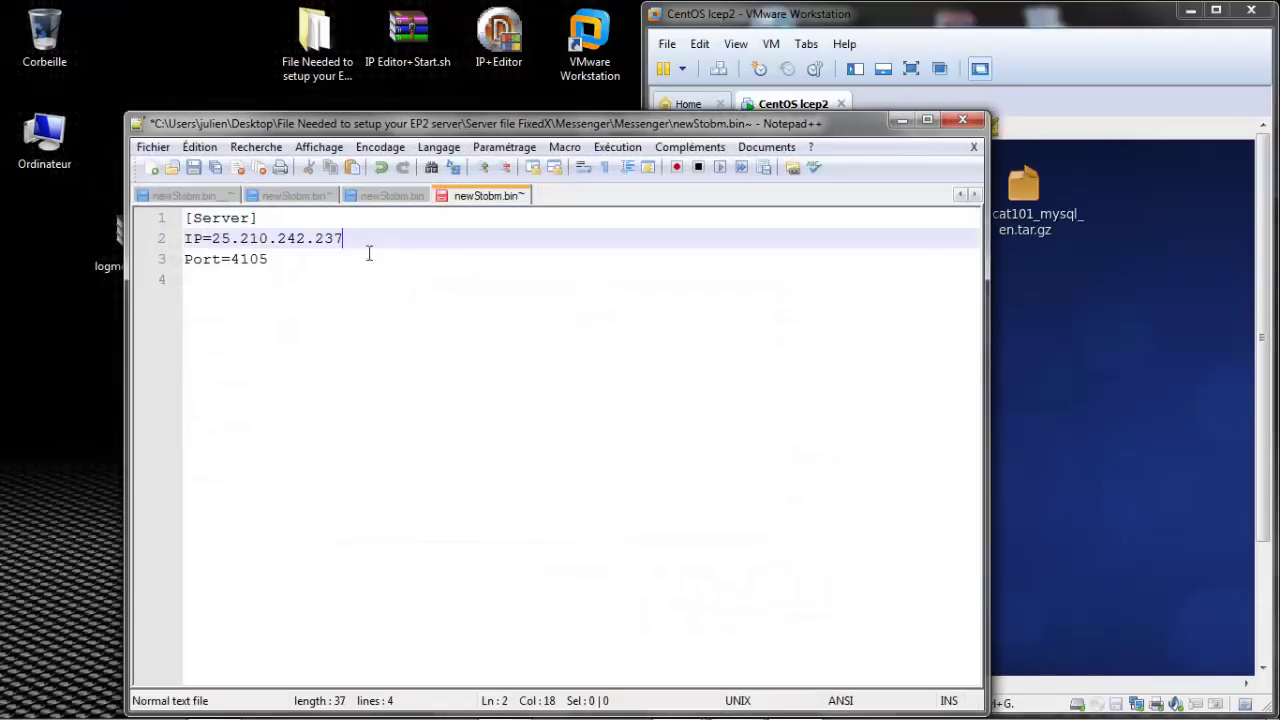
pyautogui.click(962, 119)
pyautogui.click(586, 434)
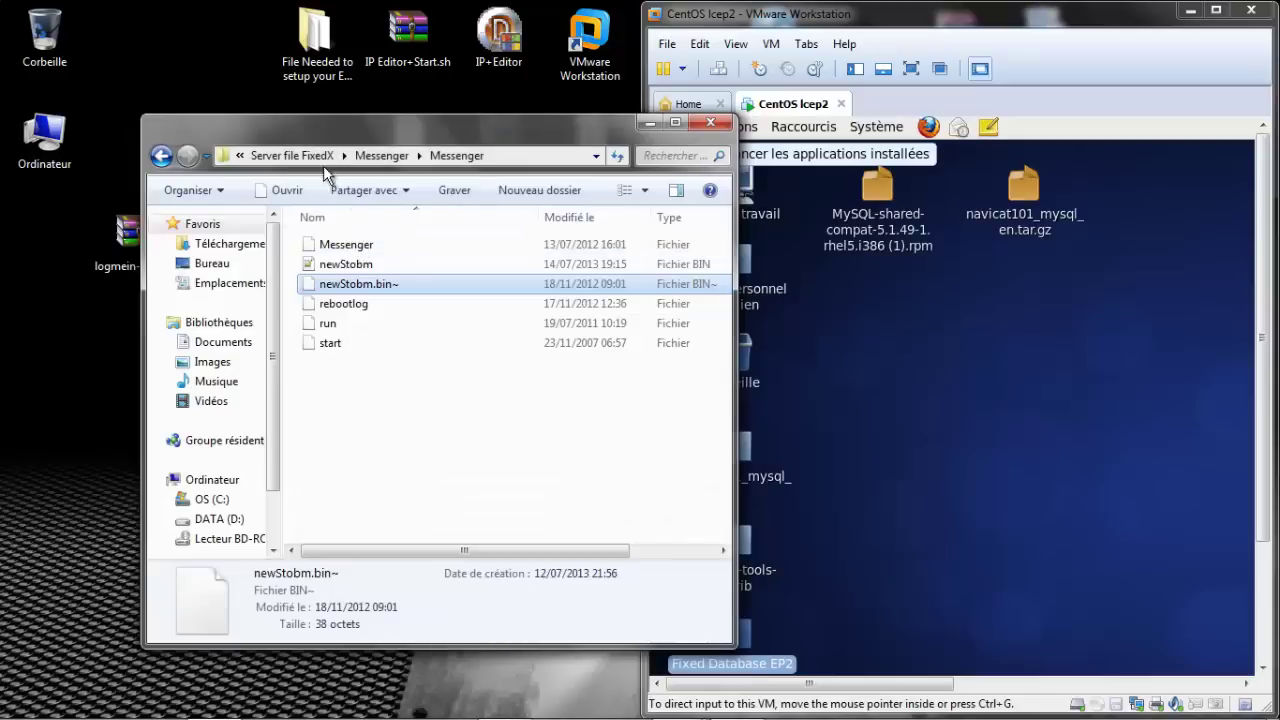
# Step: Open SubHelper\SubHelper\newStobm.bin, set its line 3 IP to 25.210.242.237, and save it
pyautogui.click(300, 156)
pyautogui.doubleClick(345, 342)
pyautogui.doubleClick(345, 244)
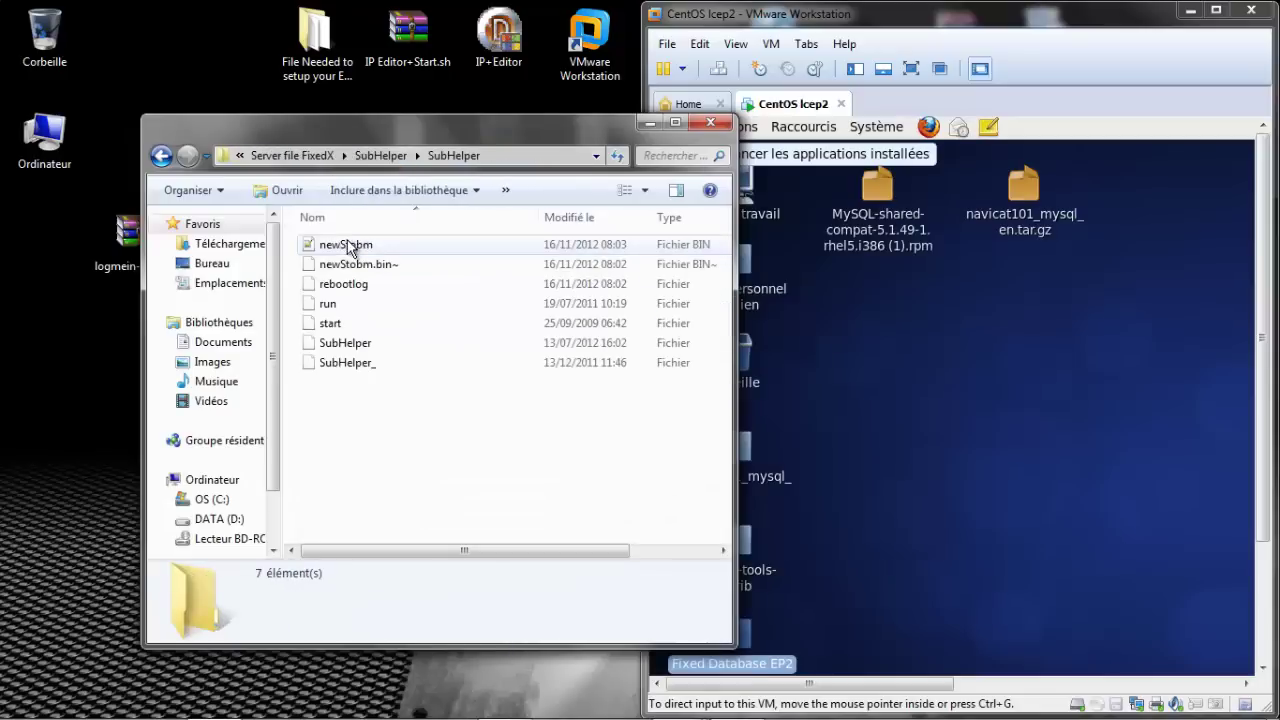
pyautogui.doubleClick(362, 247)
pyautogui.moveTo(394, 258); pyautogui.dragTo(260, 259)
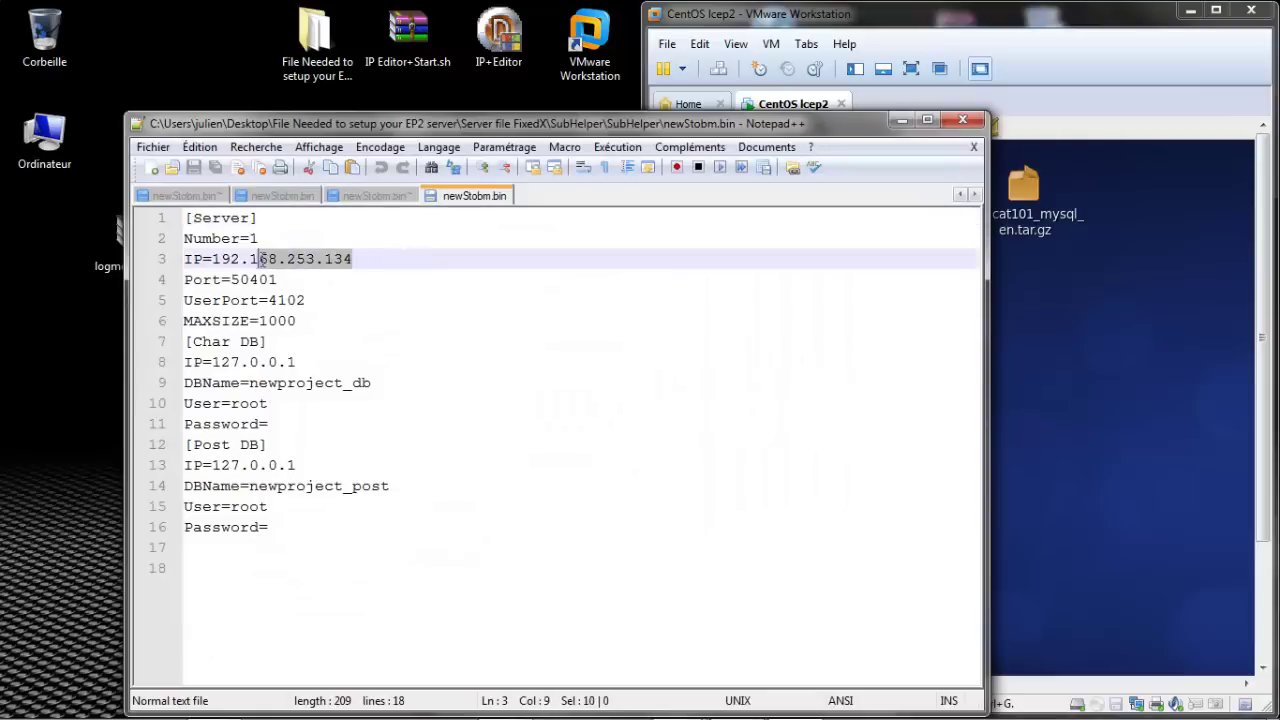
pyautogui.write('25.210.242.237')
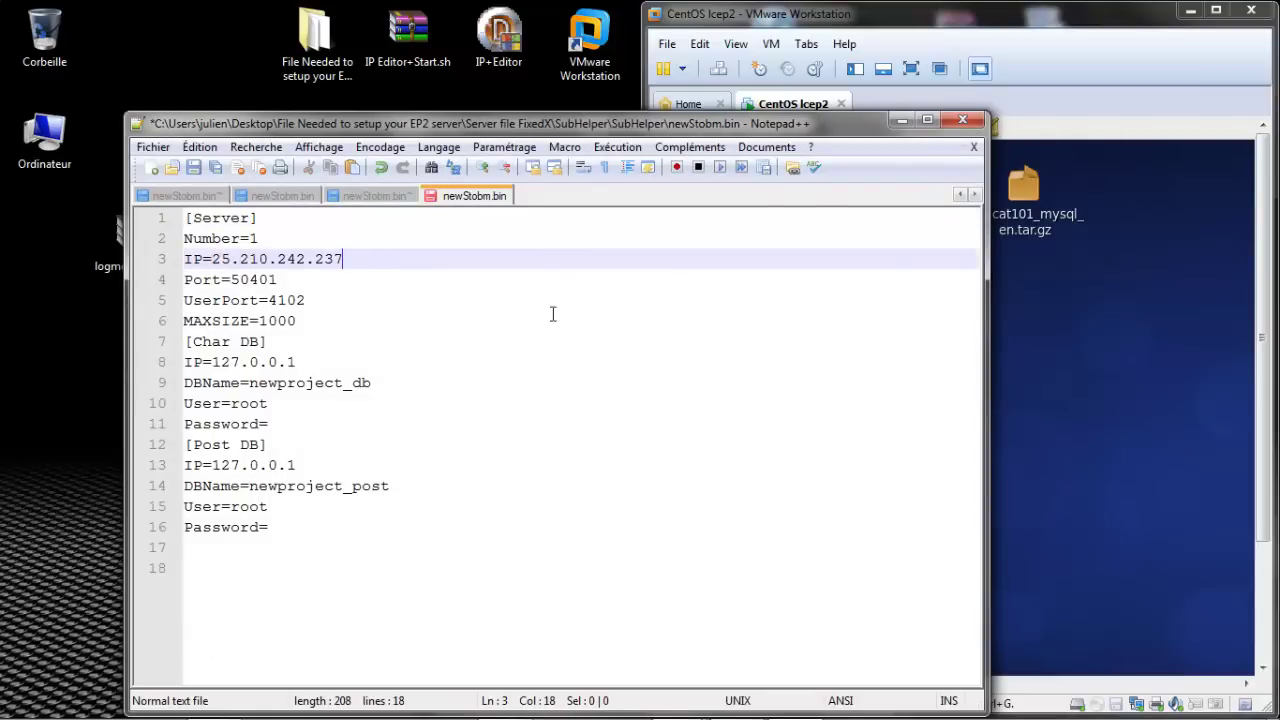
pyautogui.click(962, 120)
pyautogui.click(617, 431)
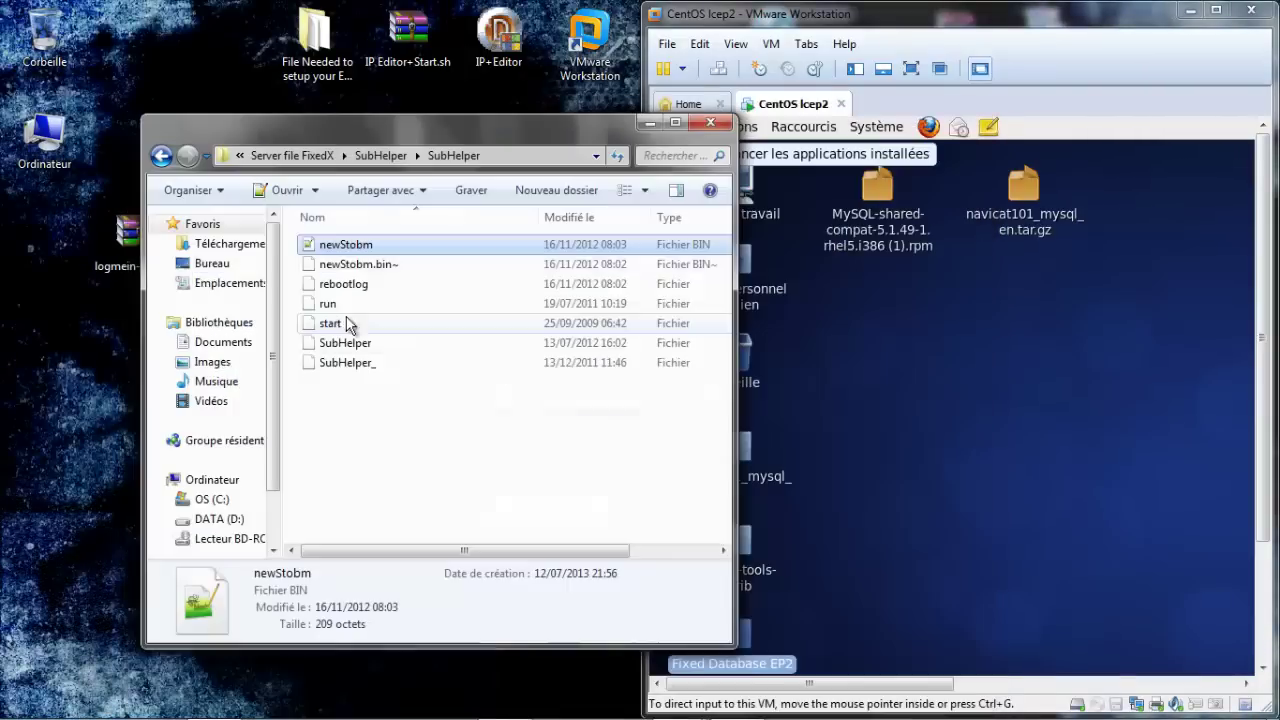
# Step: Set the line 3 IP in SubHelper's newStobm.bin~ to 25.210.242.237 and save it
pyautogui.rightClick(350, 270)
pyautogui.click(400, 321)
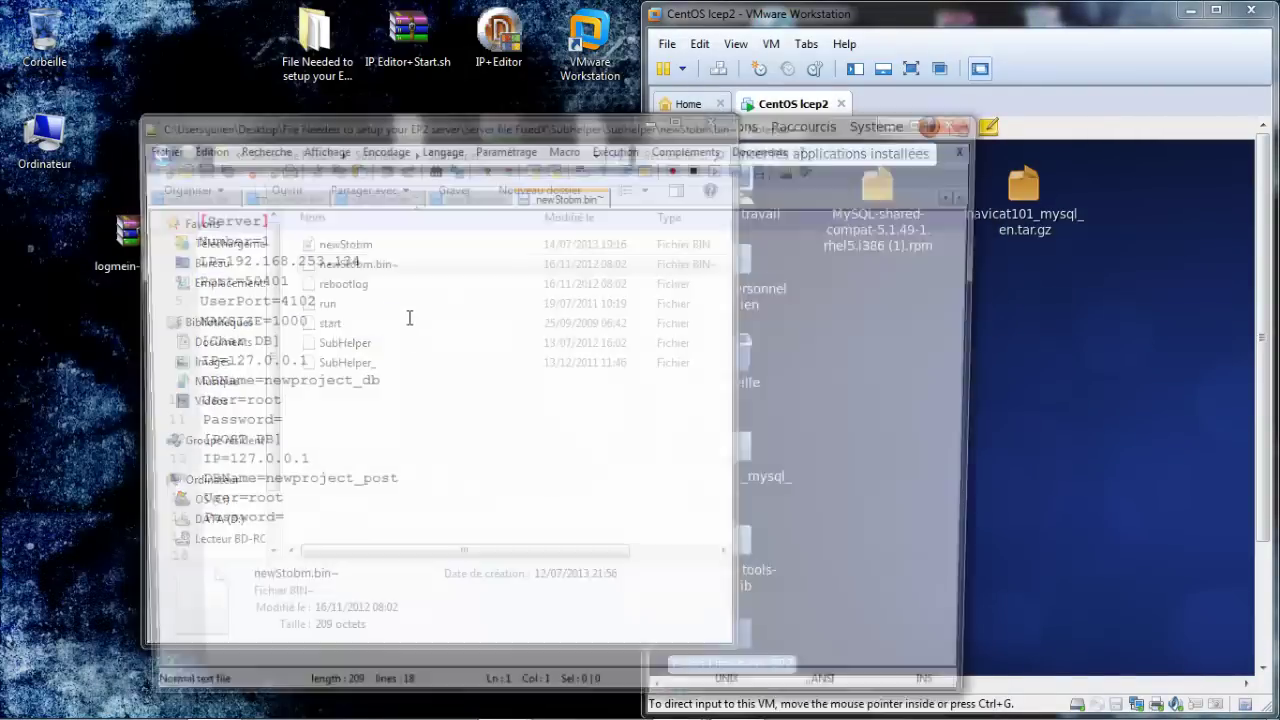
pyautogui.moveTo(385, 258); pyautogui.dragTo(224, 256)
pyautogui.write('25.210.242.237')
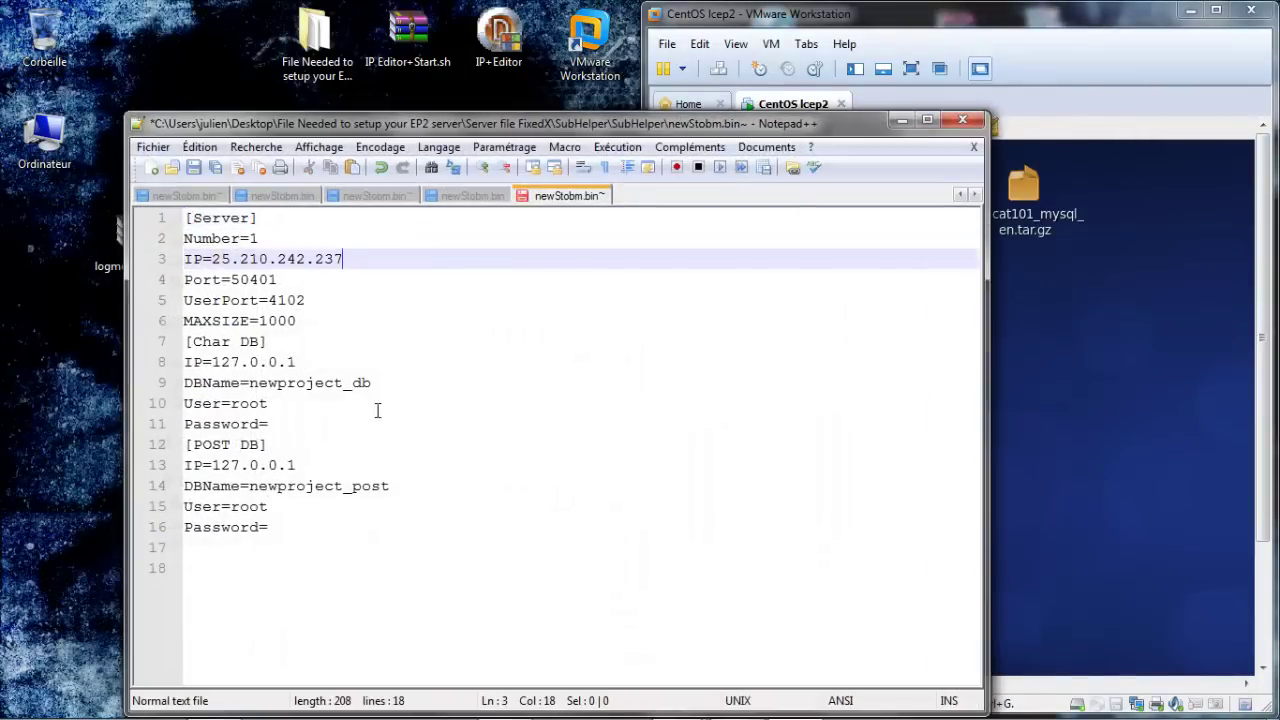
pyautogui.click(963, 121)
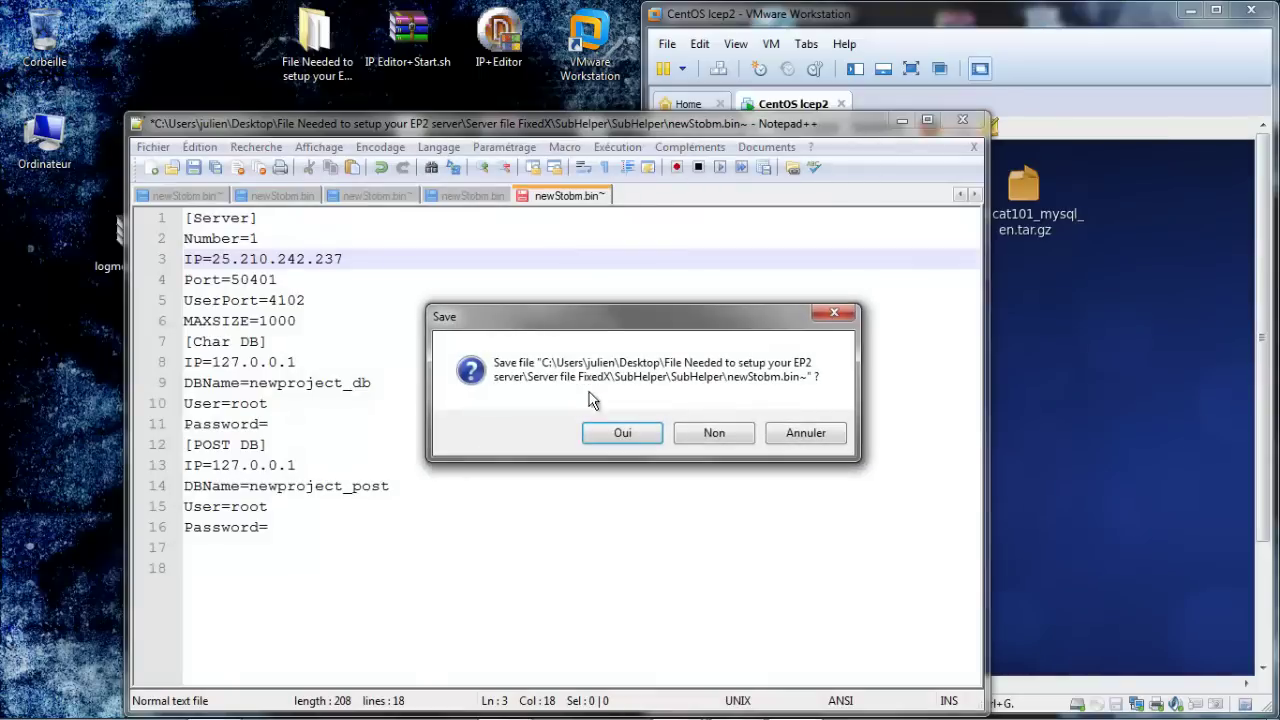
pyautogui.click(620, 432)
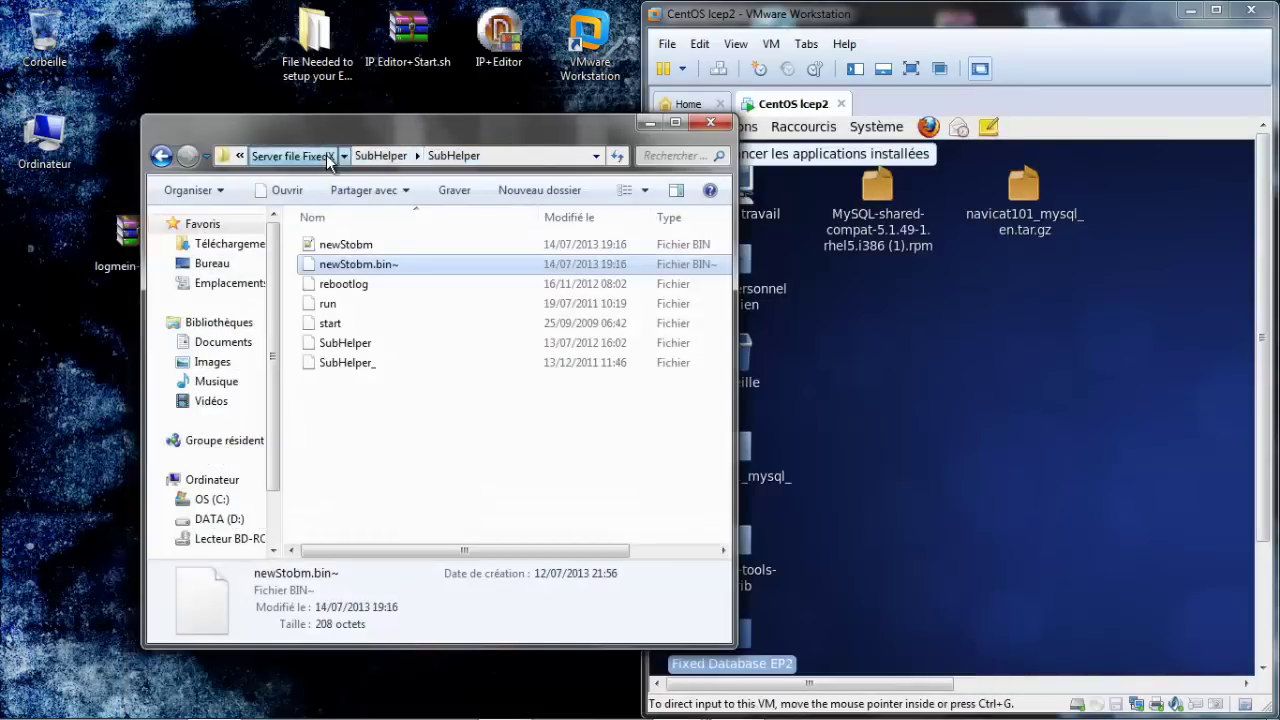
# Step: Drag the Server file FixedX folder from the EP2 setup files window onto the CentOS VM desktop
pyautogui.click(285, 158)
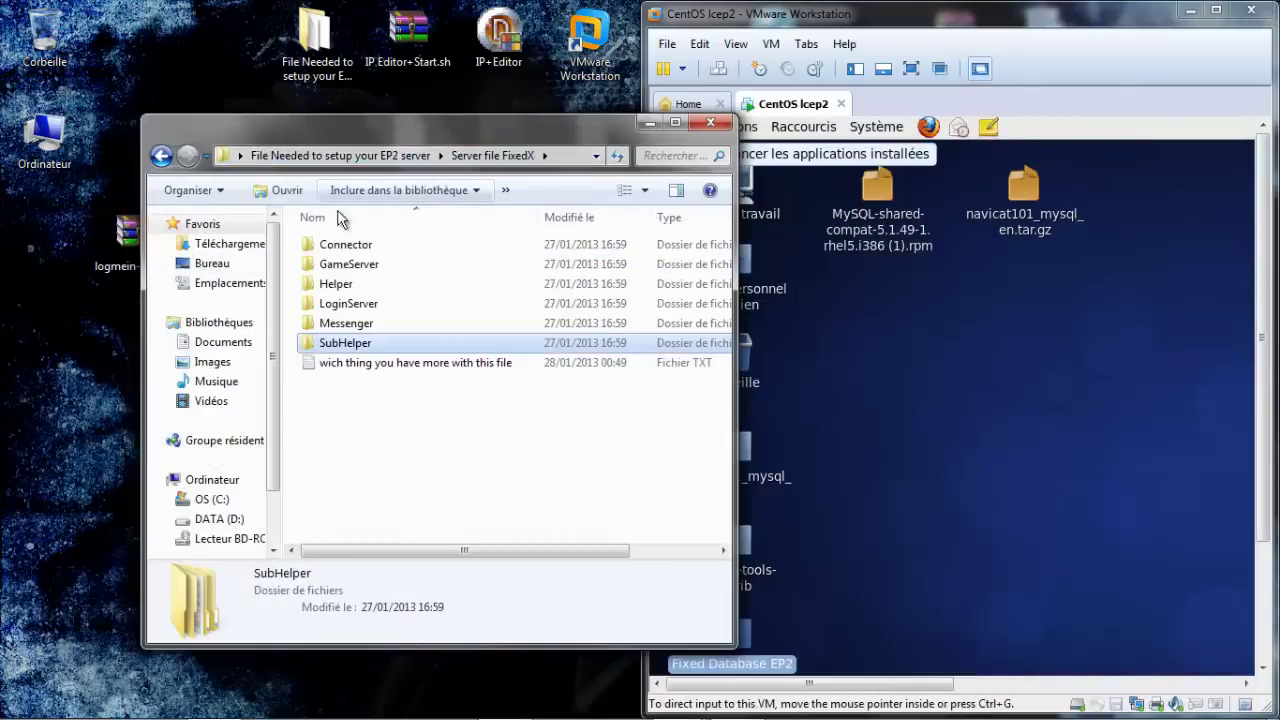
pyautogui.click(410, 157)
pyautogui.moveTo(400, 122); pyautogui.dragTo(164, 98)
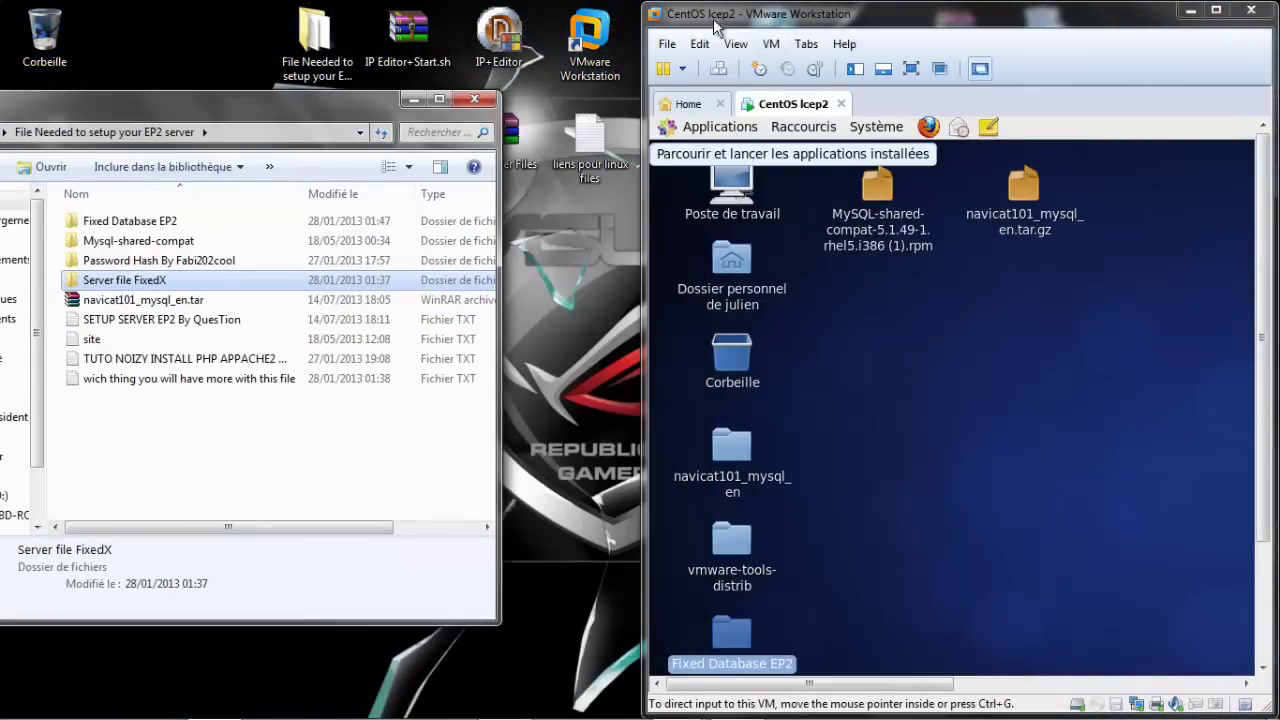
pyautogui.click(213, 461)
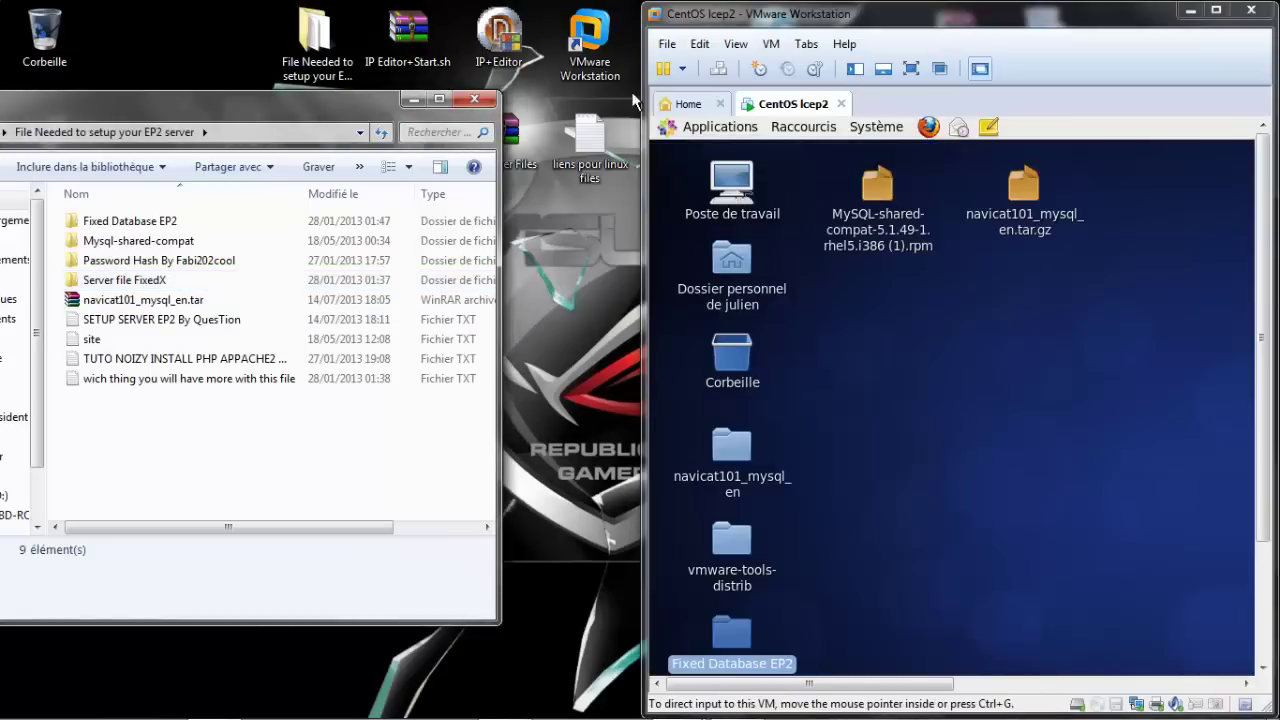
pyautogui.moveTo(122, 285); pyautogui.dragTo(672, 298)
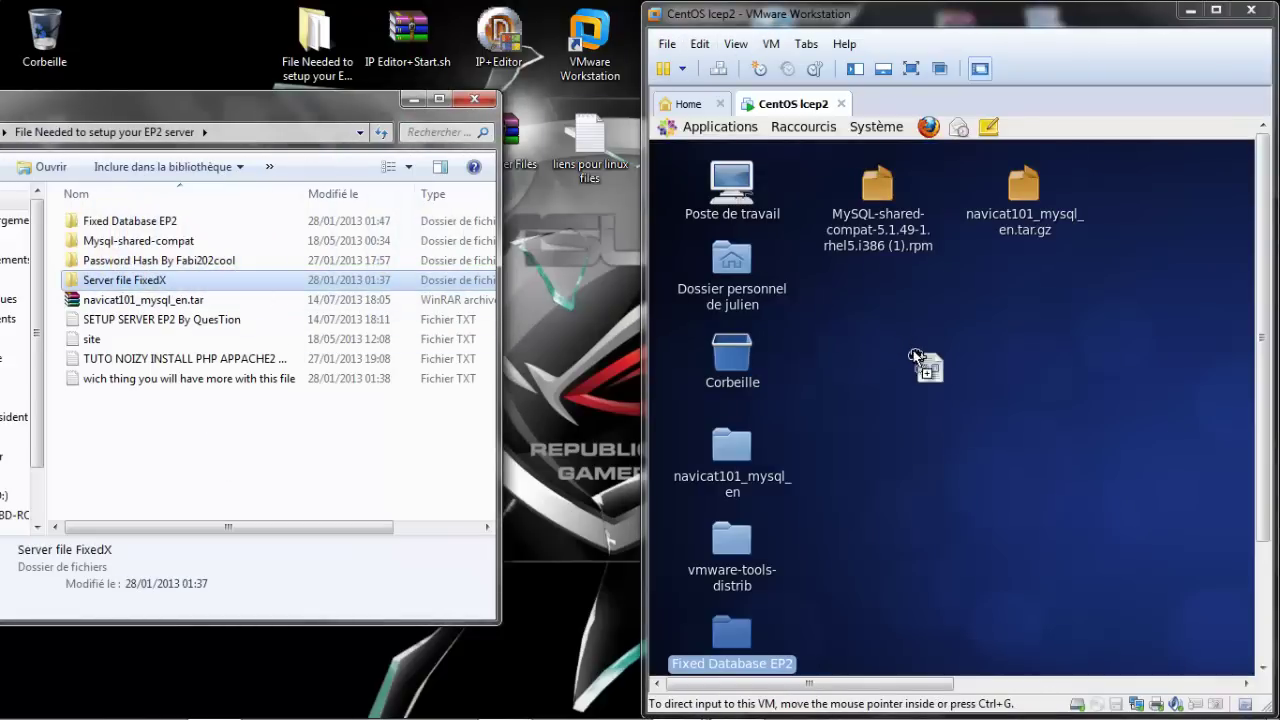
pyautogui.moveTo(912, 350); pyautogui.dragTo(859, 340)
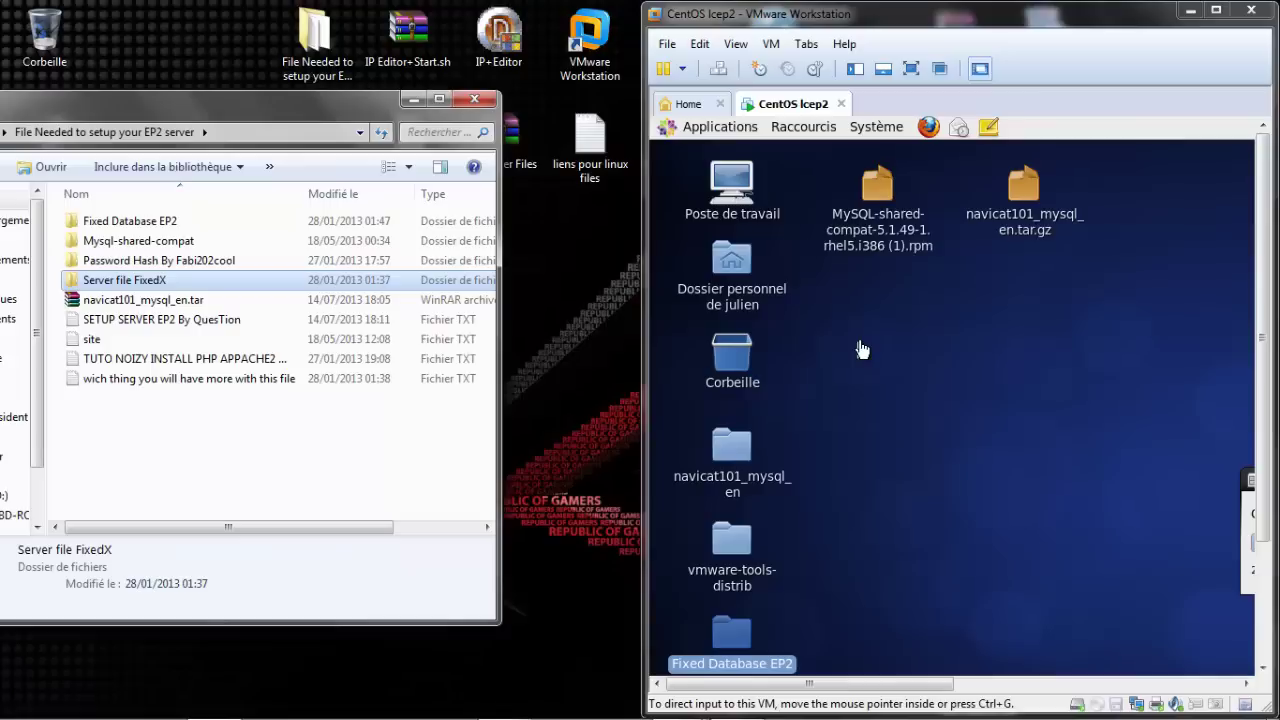
pyautogui.click(474, 98)
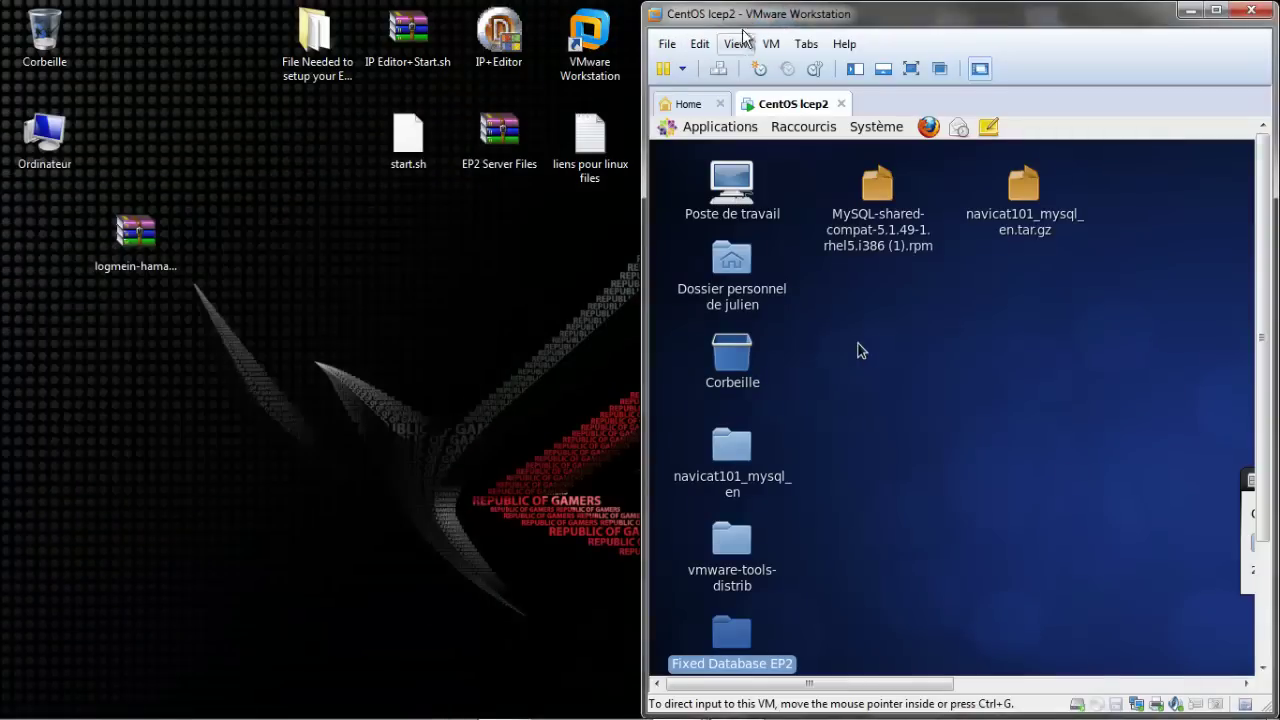
pyautogui.moveTo(772, 15); pyautogui.dragTo(601, 22)
# Step: Move the Server file FixedX folder up near the trash on the CentOS desktop and open it
pyautogui.scroll(-3, 757, 506)
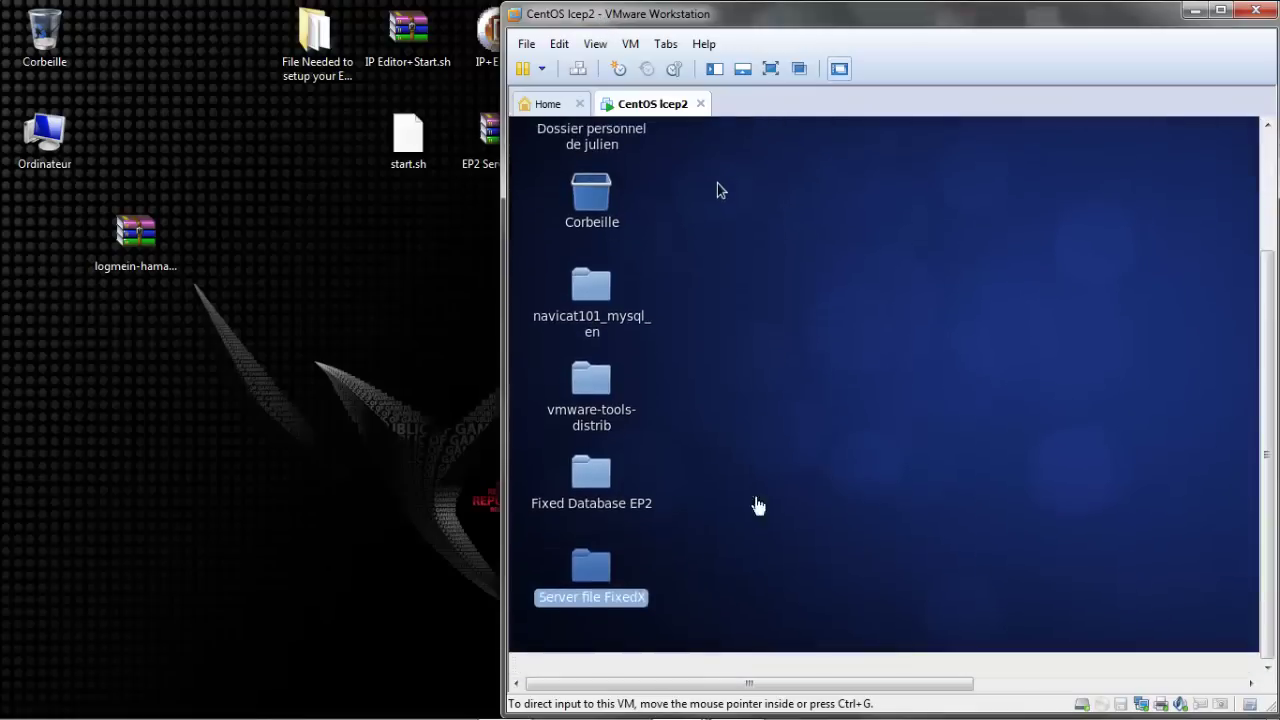
pyautogui.click(640, 562)
pyautogui.moveTo(591, 568); pyautogui.dragTo(676, 200)
pyautogui.scroll(3, 884, 398)
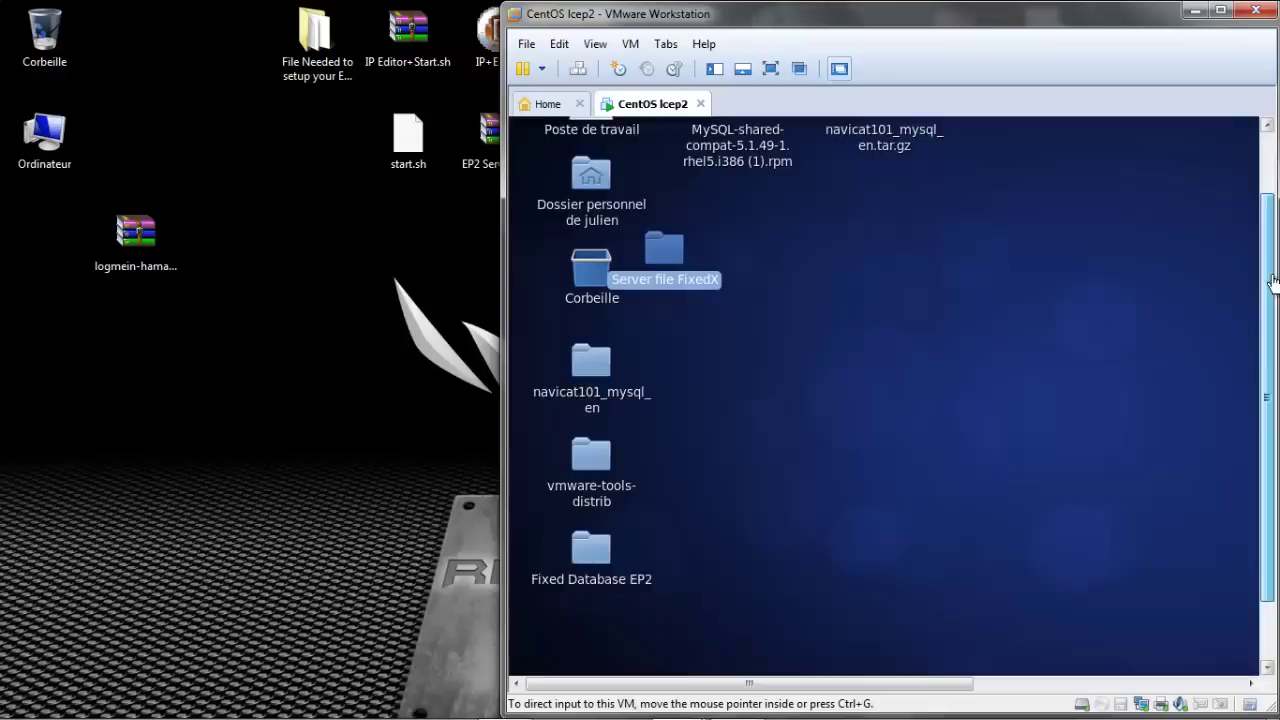
pyautogui.moveTo(663, 314); pyautogui.dragTo(737, 330)
pyautogui.doubleClick(727, 326)
pyautogui.moveTo(982, 340); pyautogui.dragTo(679, 286)
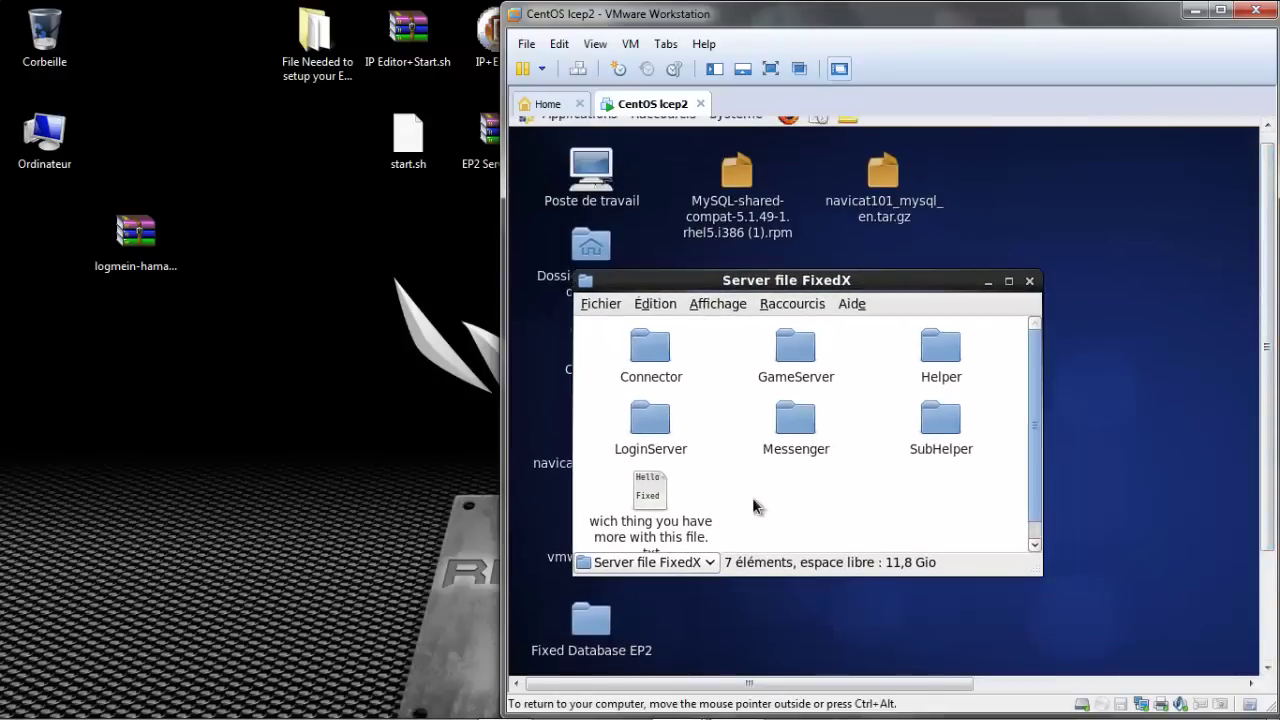
# Step: Display the folder's readme text file in gedit, read it, and close it
pyautogui.scroll(-1, 757, 506)
pyautogui.click(648, 508)
pyautogui.doubleClick(676, 518)
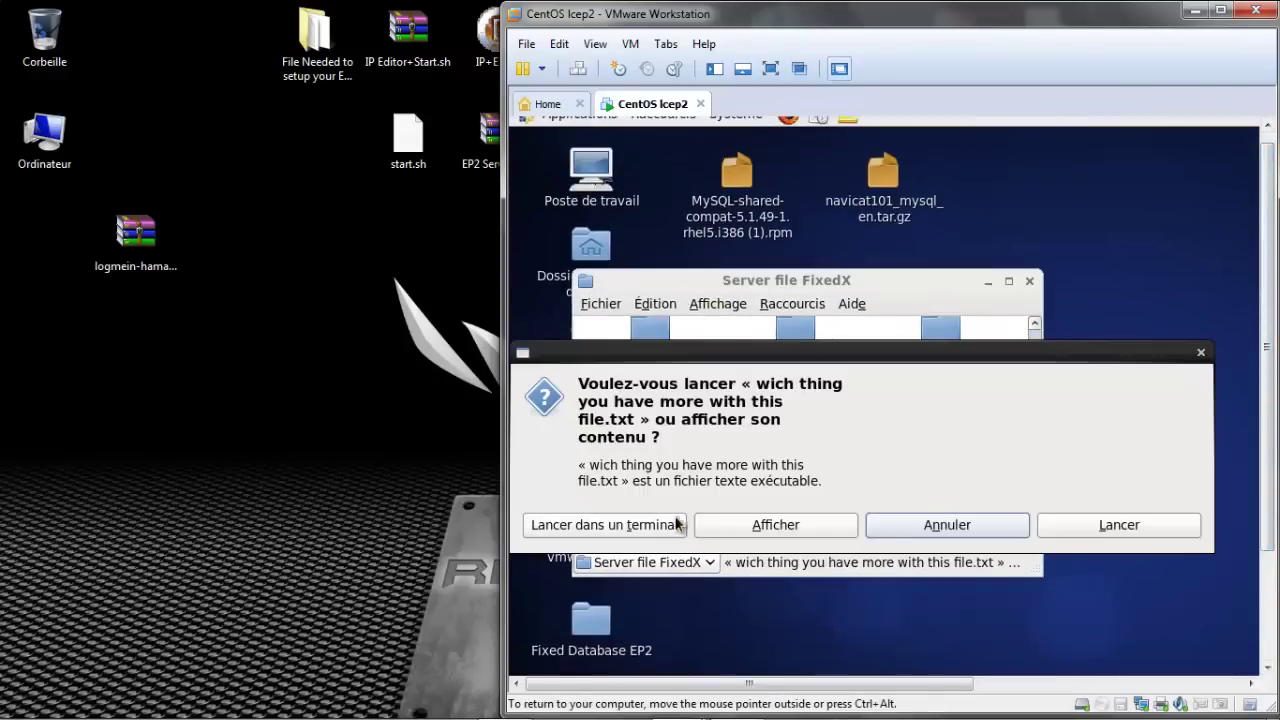
pyautogui.click(805, 528)
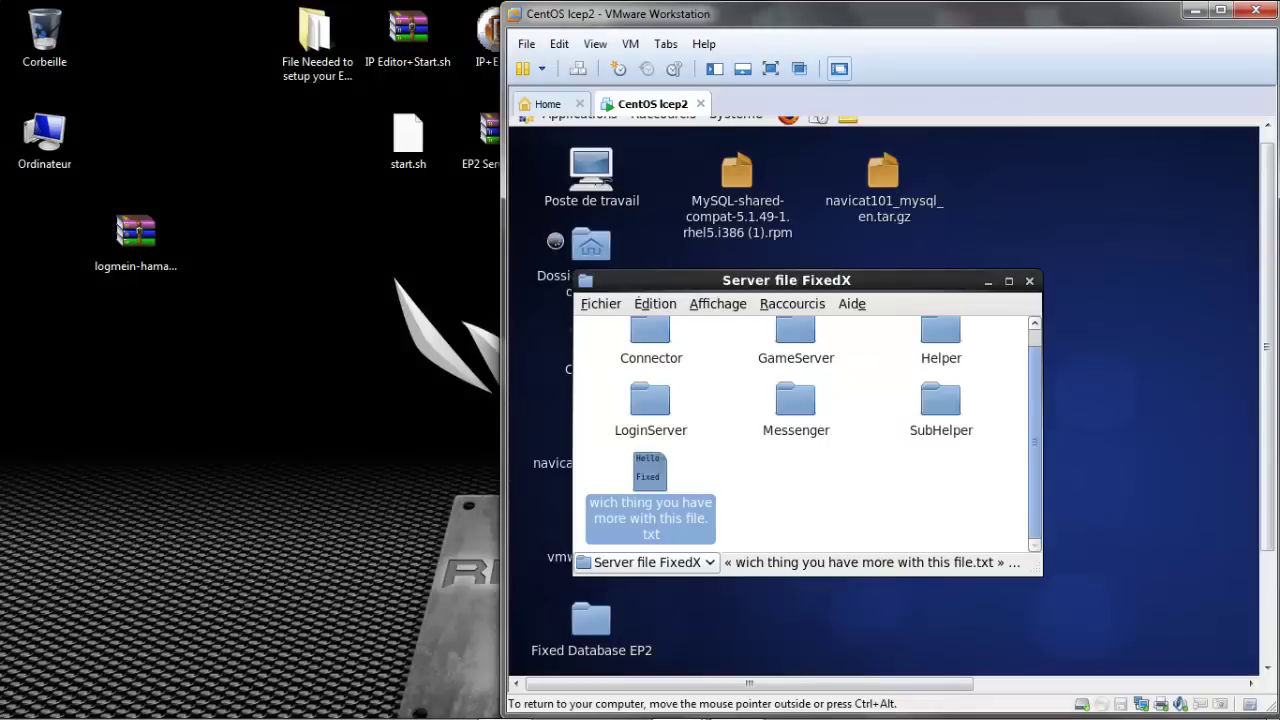
pyautogui.moveTo(1197, 215); pyautogui.dragTo(783, 195)
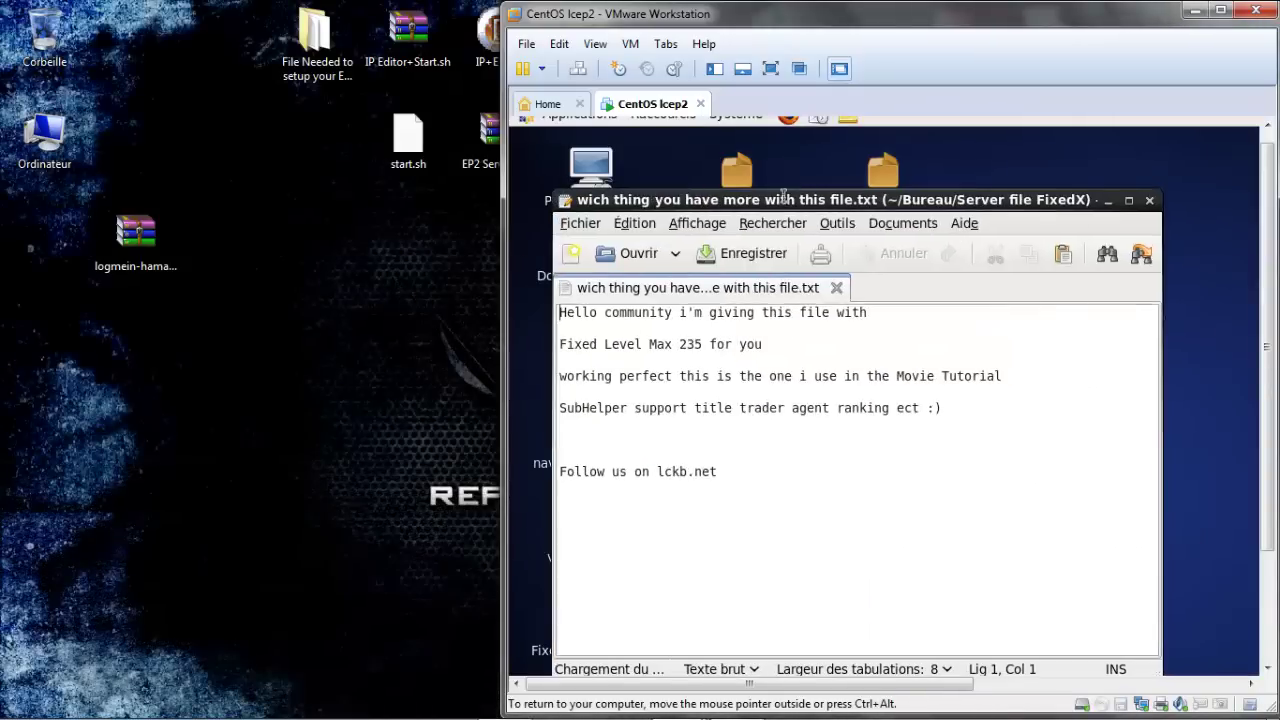
pyautogui.moveTo(751, 467); pyautogui.dragTo(562, 346)
pyautogui.click(716, 362)
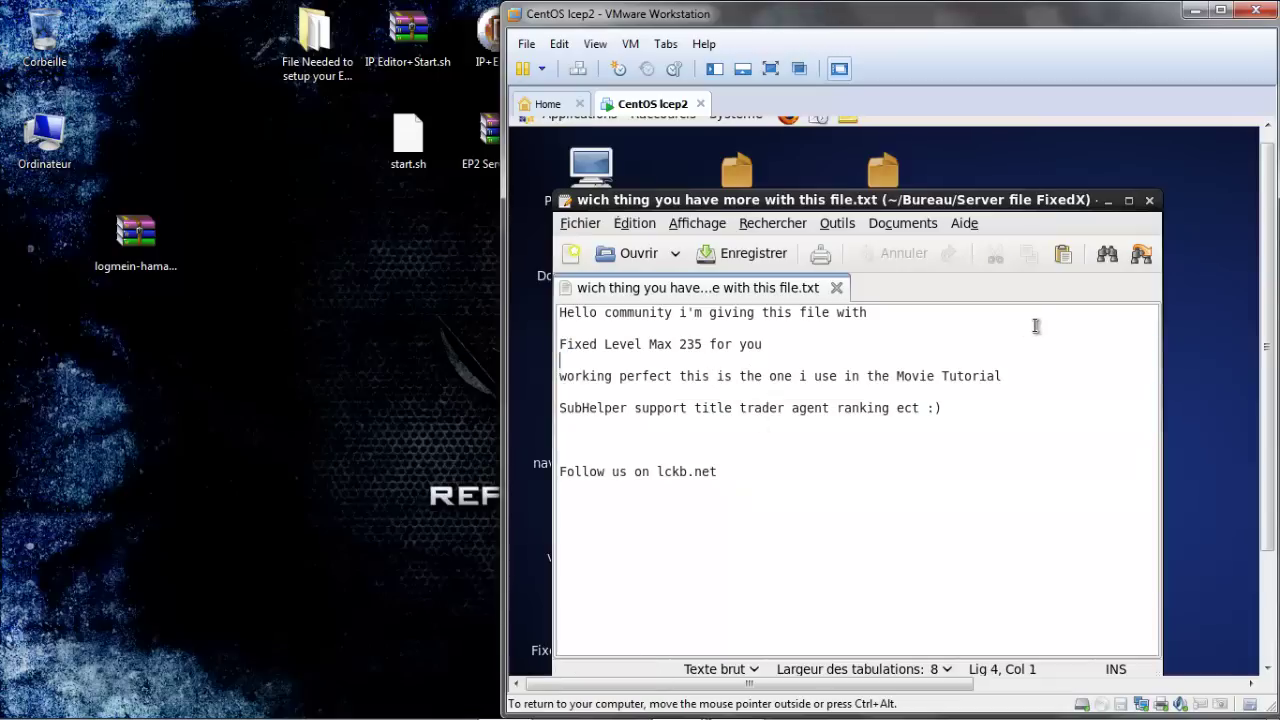
pyautogui.click(1149, 201)
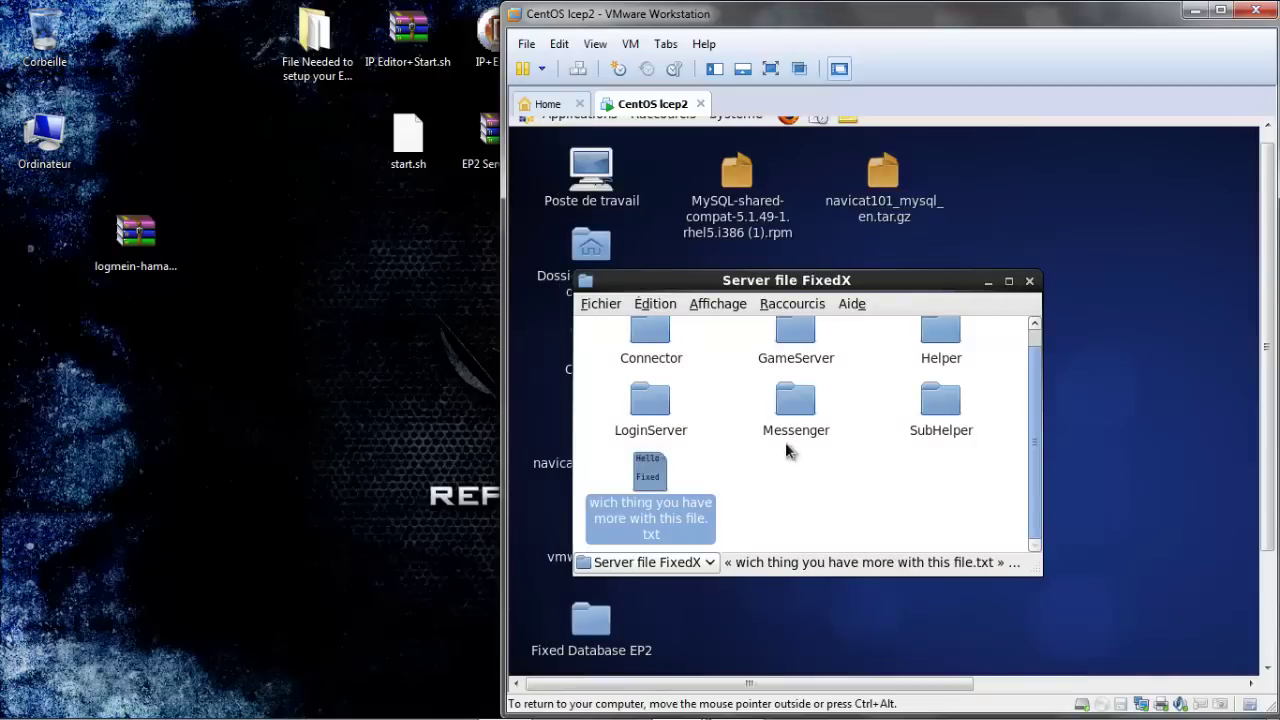
pyautogui.scroll(1, 786, 452)
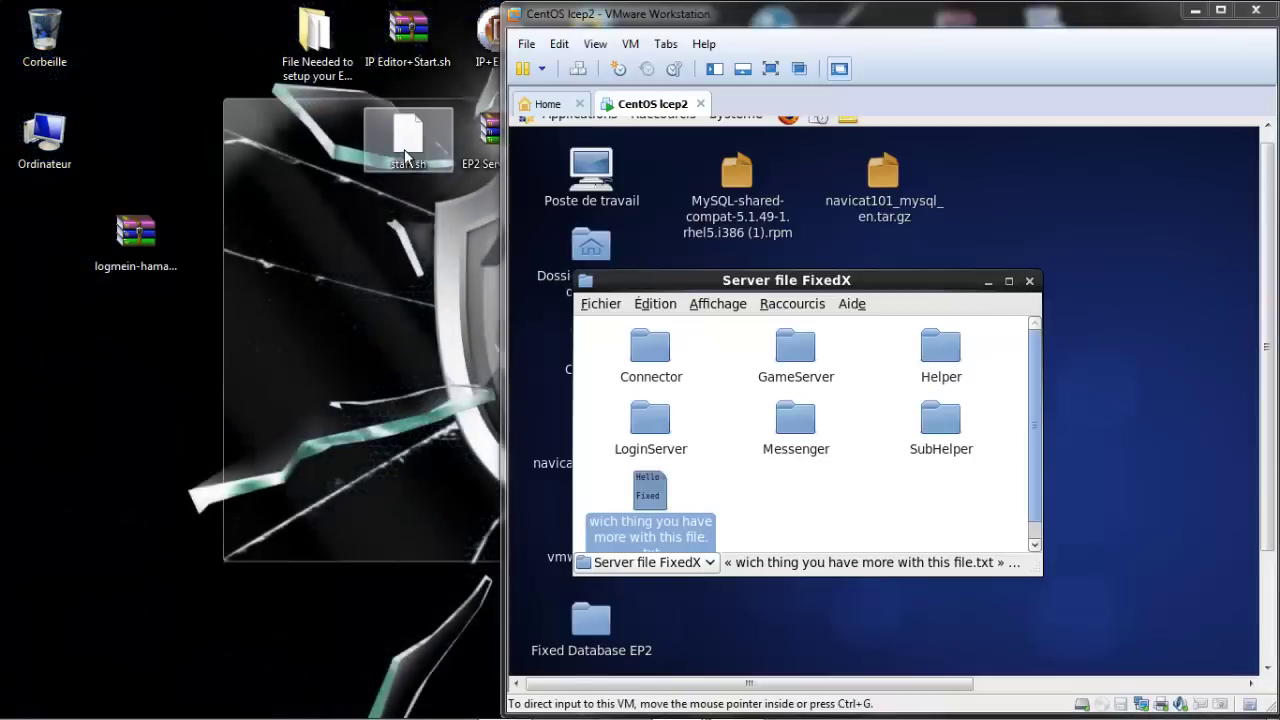
# Step: Drag the host's 257-octet start.sh into the guest's Server file FixedX folder
pyautogui.click(406, 154)
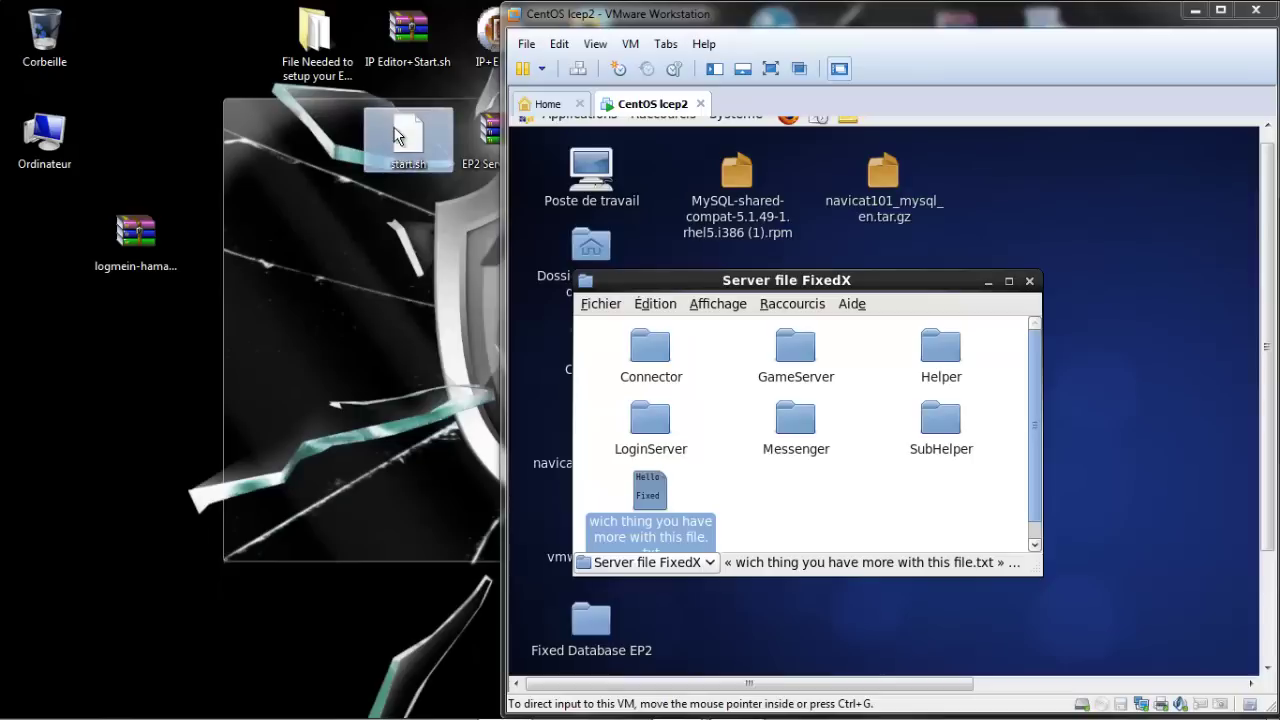
pyautogui.moveTo(396, 136); pyautogui.dragTo(384, 144)
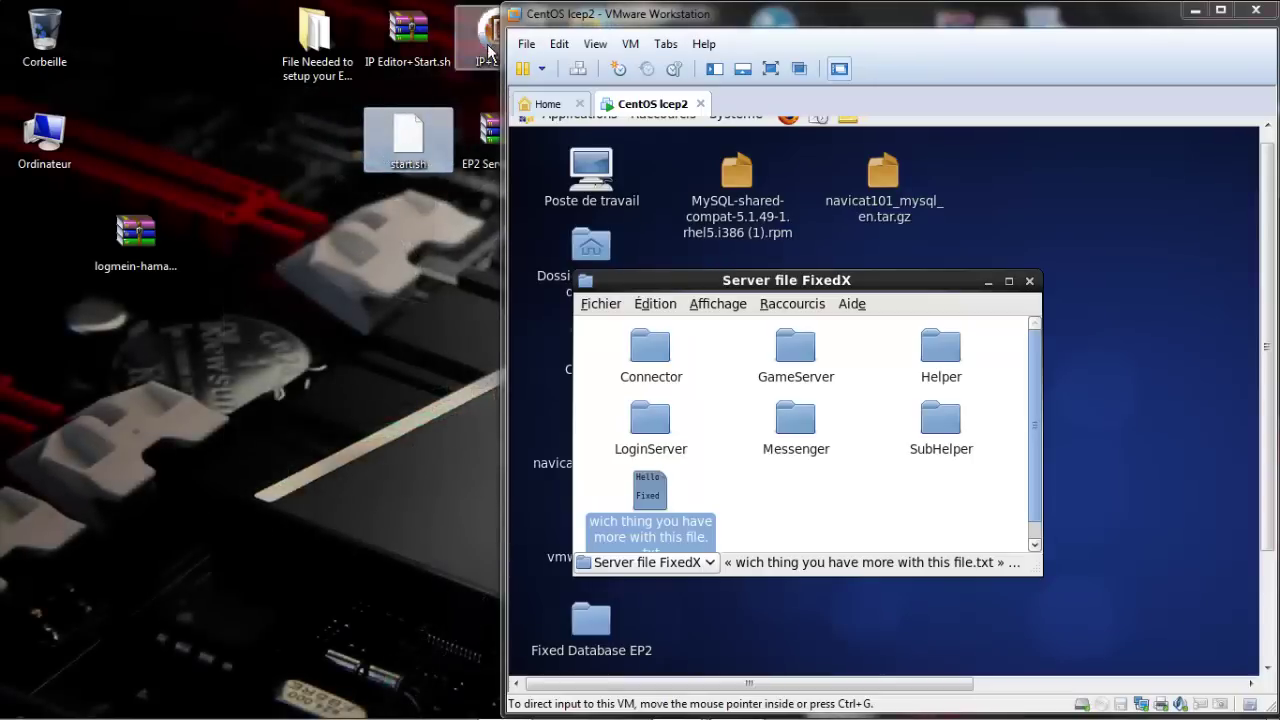
pyautogui.moveTo(490, 32); pyautogui.dragTo(314, 136)
pyautogui.click(409, 137)
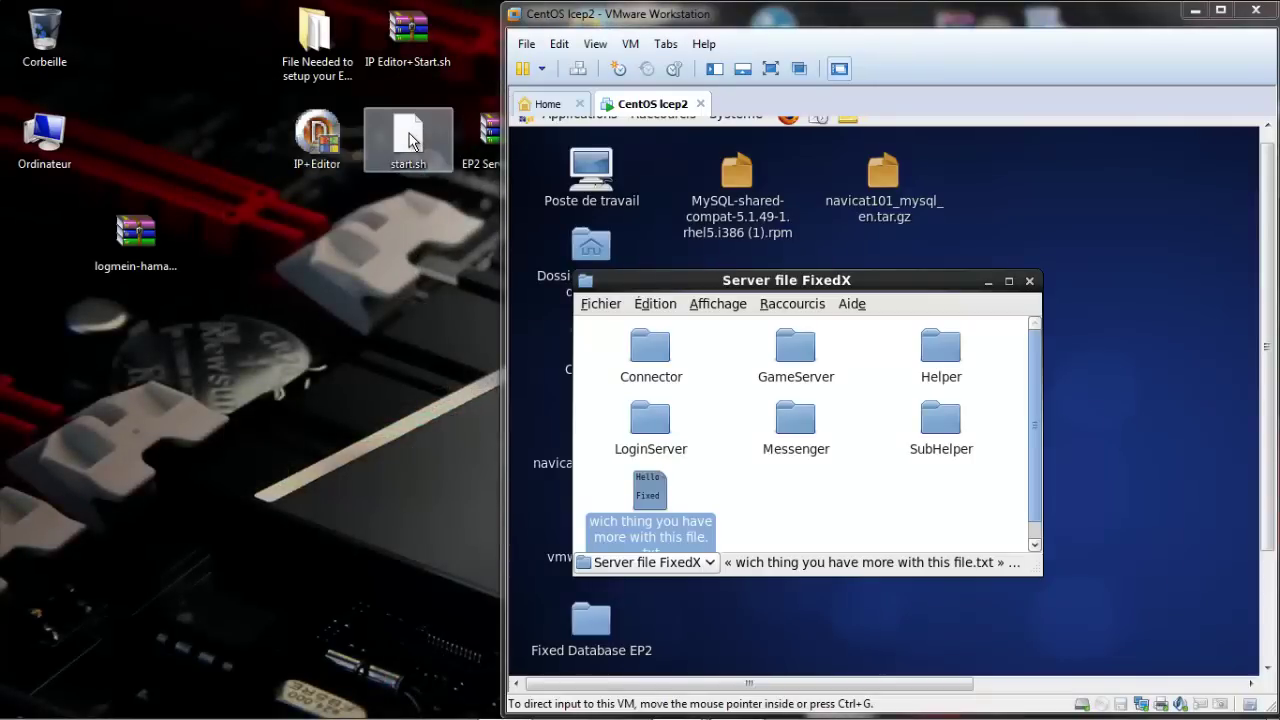
pyautogui.moveTo(409, 137); pyautogui.dragTo(790, 510)
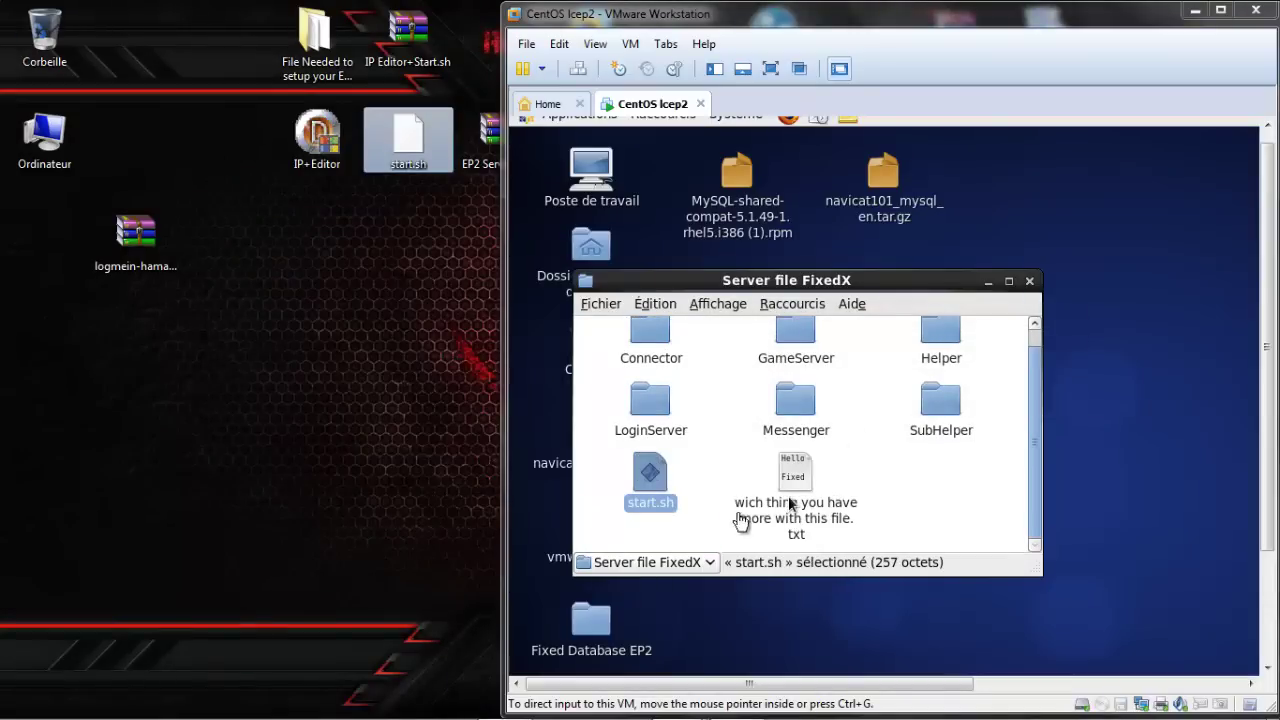
pyautogui.rightClick(651, 487)
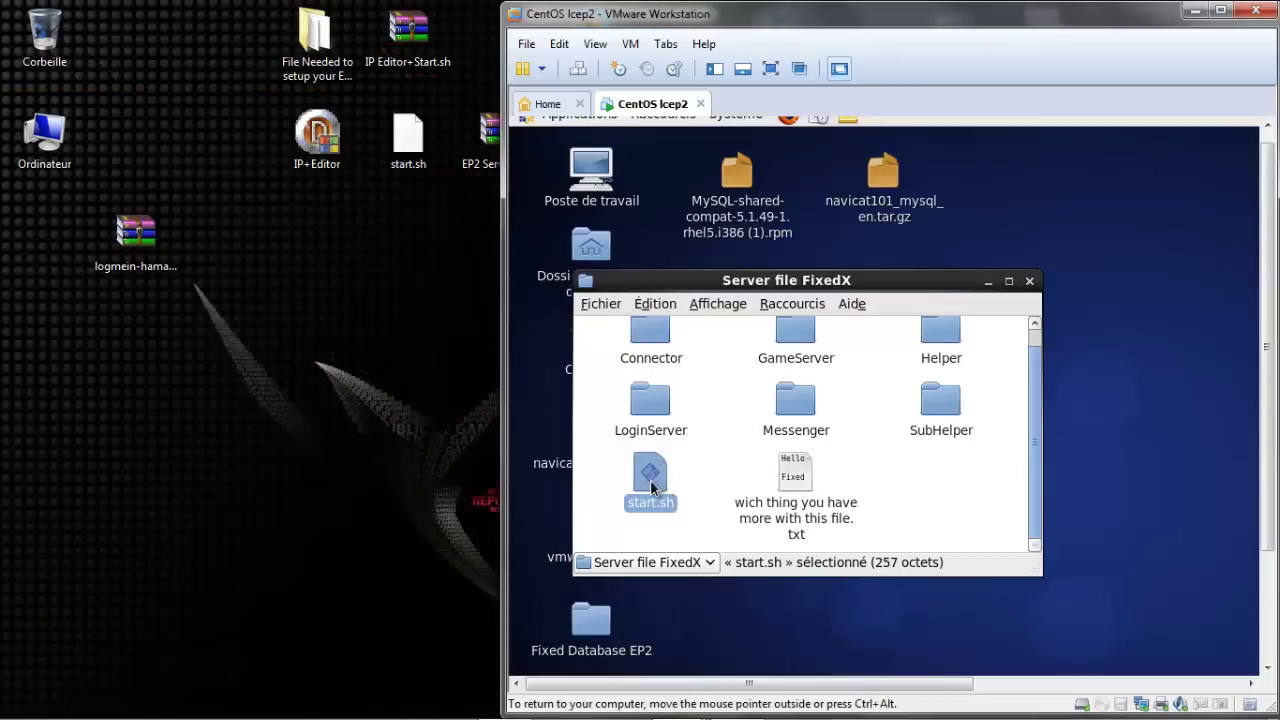
pyautogui.click(630, 488)
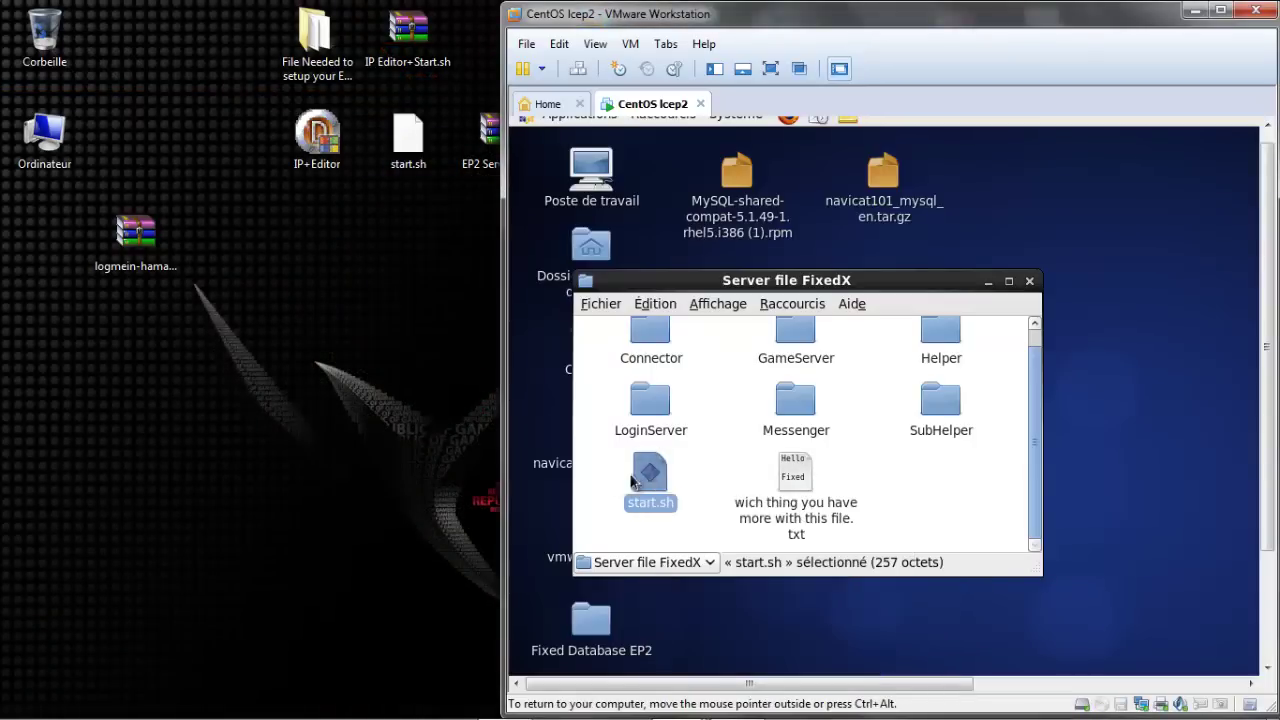
pyautogui.rightClick(650, 474)
pyautogui.click(698, 495)
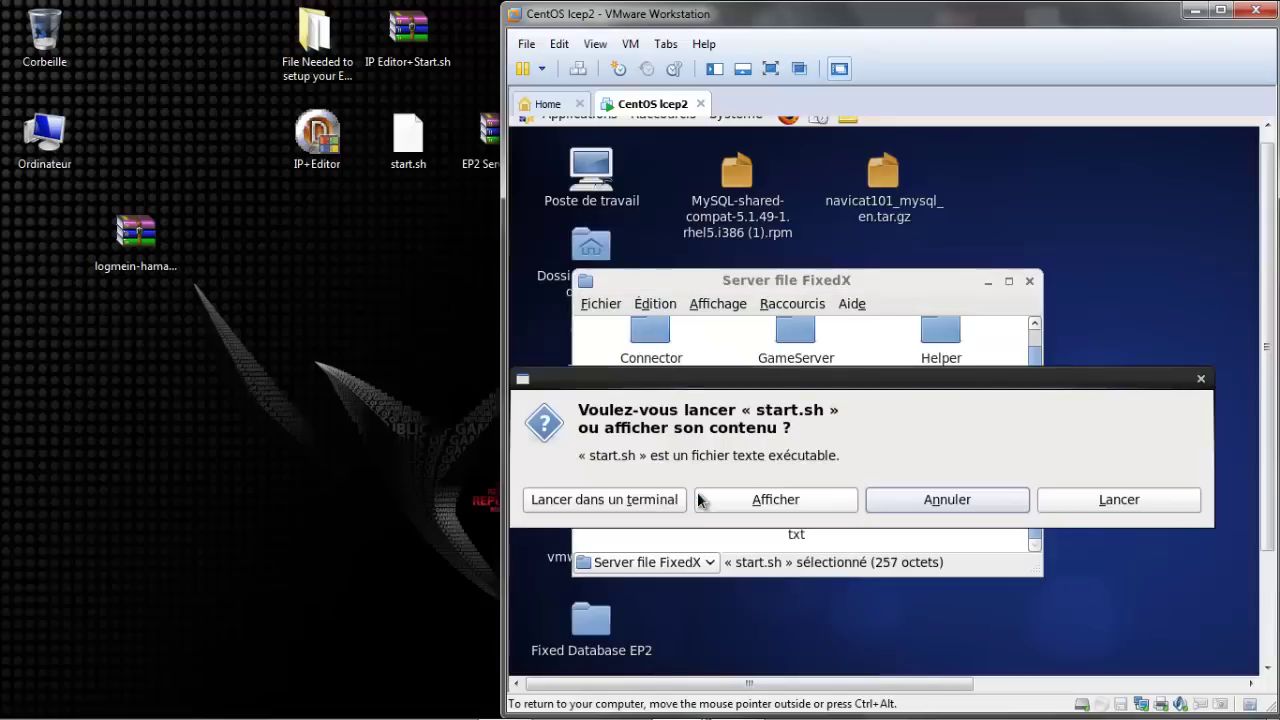
pyautogui.click(643, 500)
pyautogui.moveTo(1140, 272); pyautogui.dragTo(713, 178)
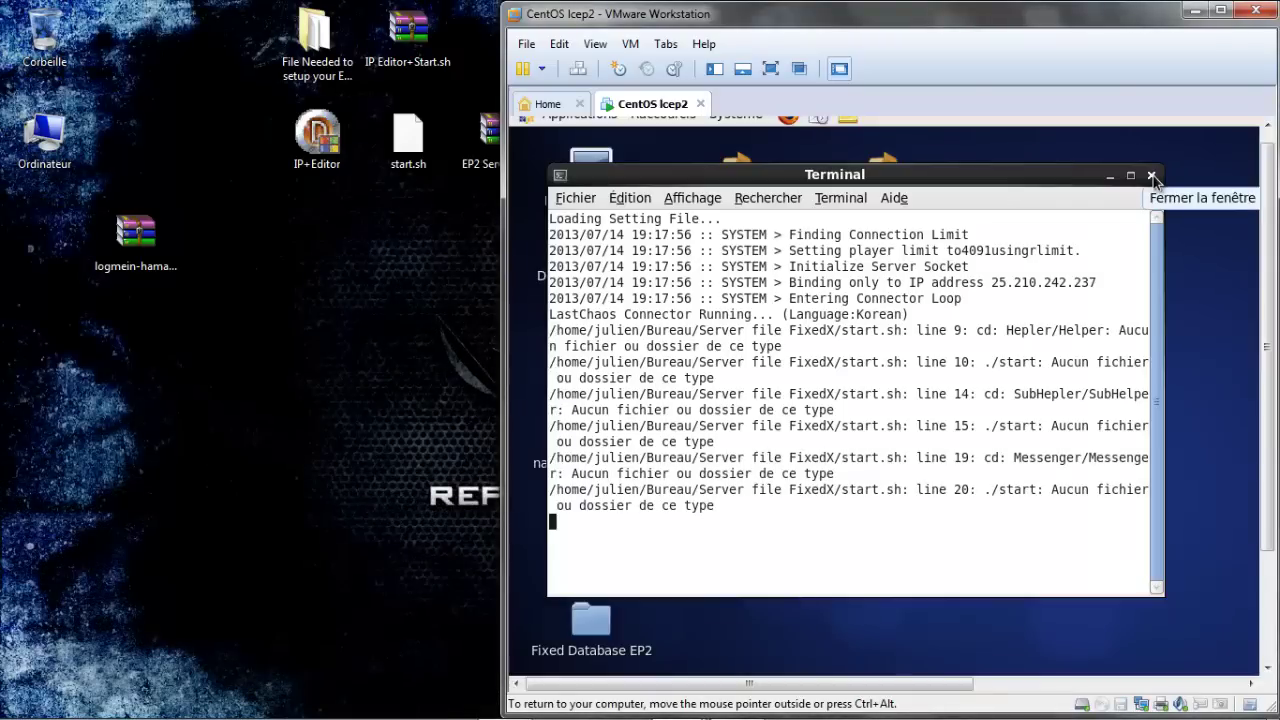
pyautogui.click(1152, 176)
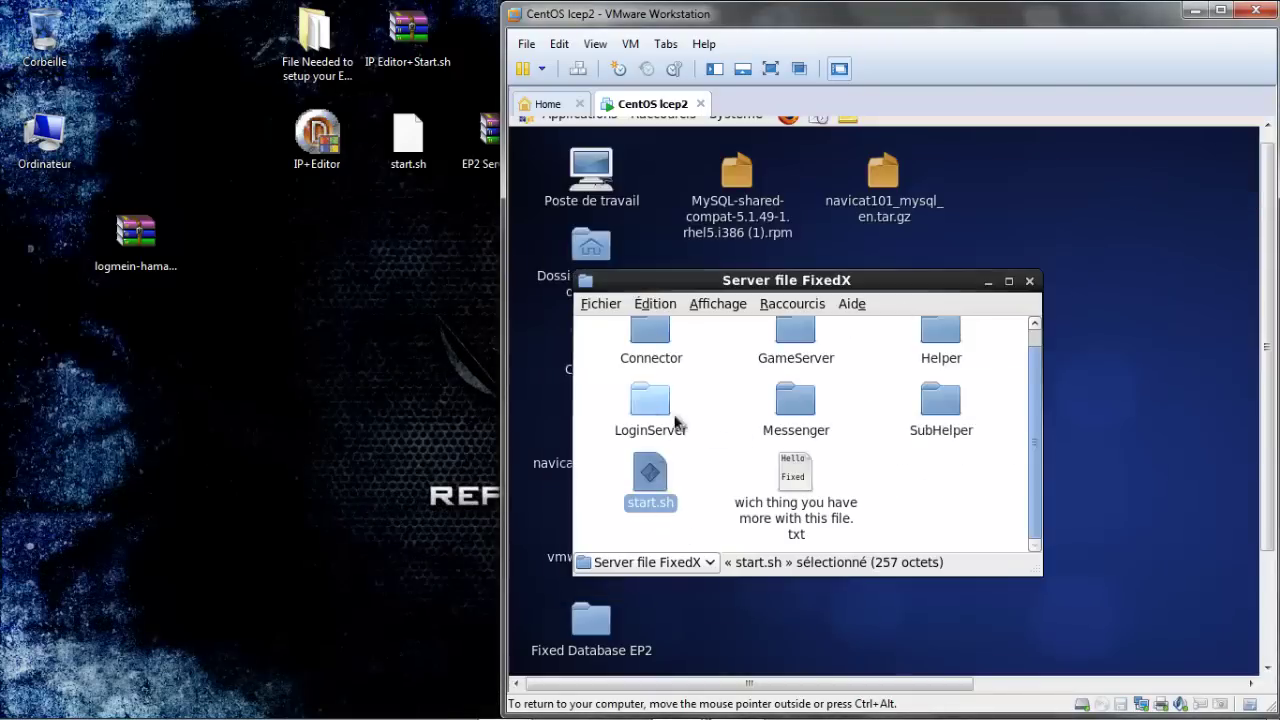
pyautogui.scroll(1, 674, 423)
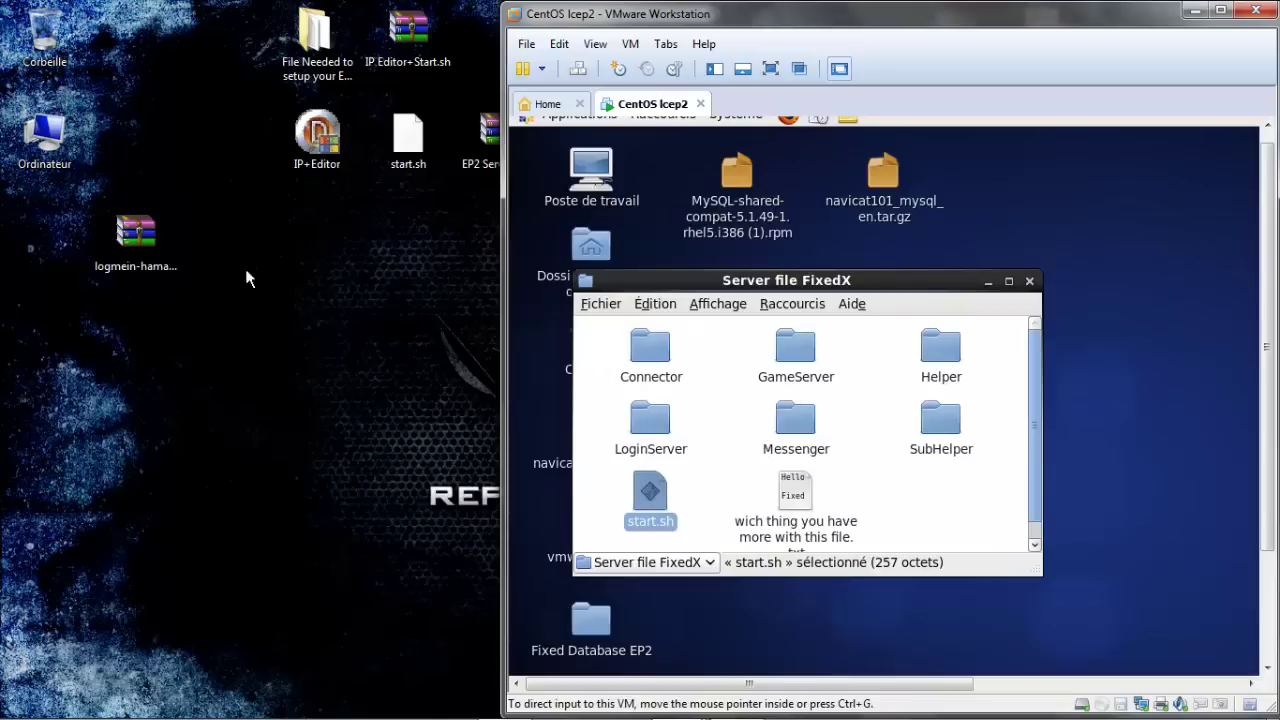
# Step: Copy the IP Editor into the D:\LCSERVEREP2\777LC client folder, dismissing the replace conflict
pyautogui.click(18, 710)
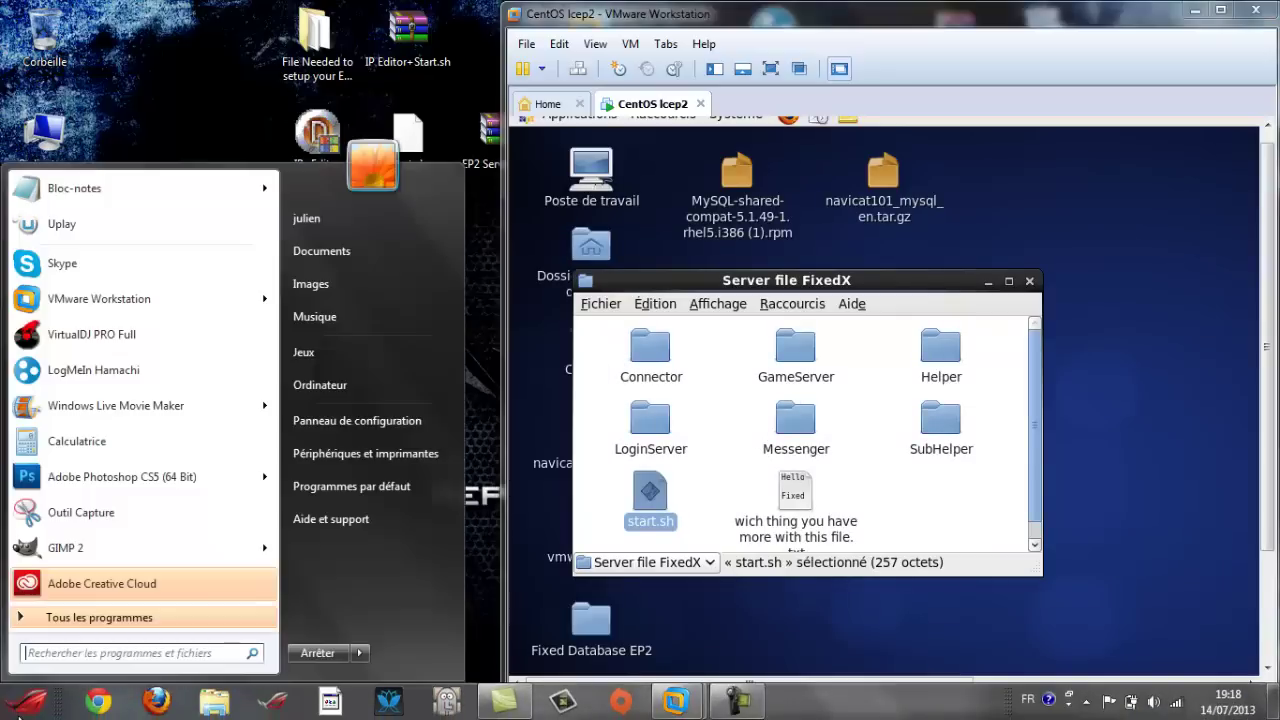
pyautogui.click(320, 385)
pyautogui.doubleClick(265, 290)
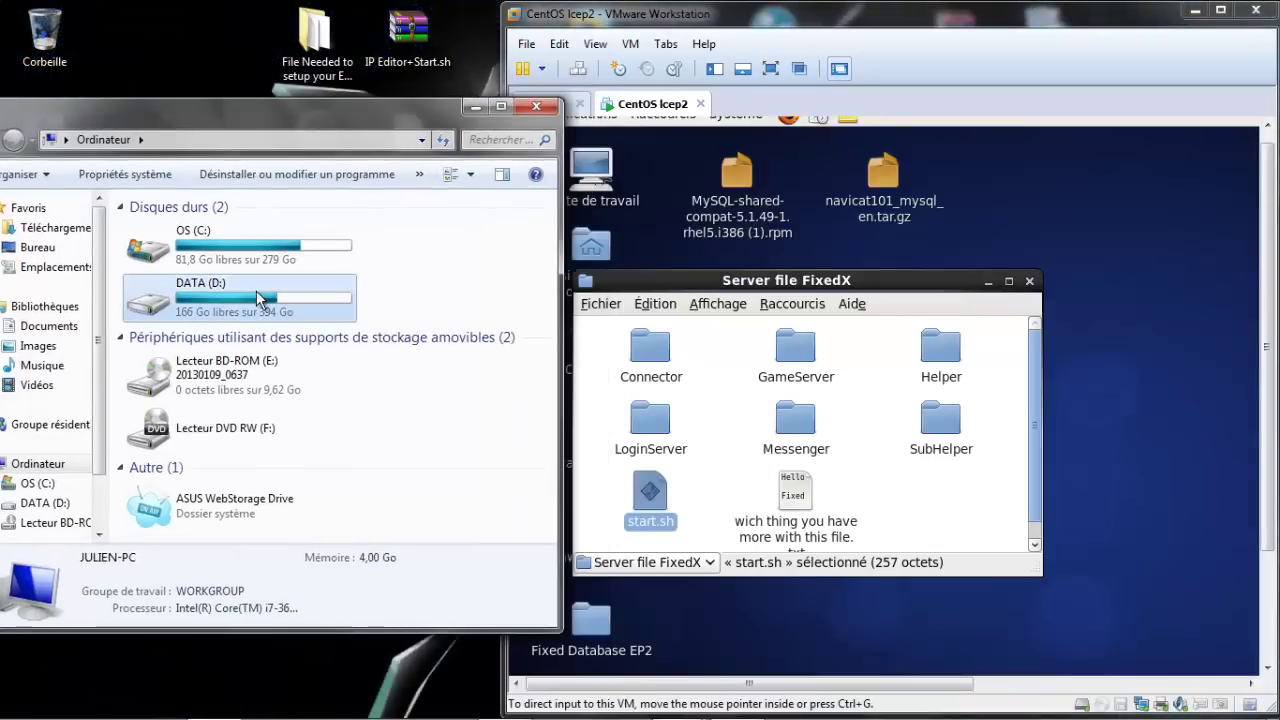
pyautogui.scroll(-1, 548, 280)
pyautogui.moveTo(548, 280); pyautogui.dragTo(549, 366)
pyautogui.doubleClick(225, 445)
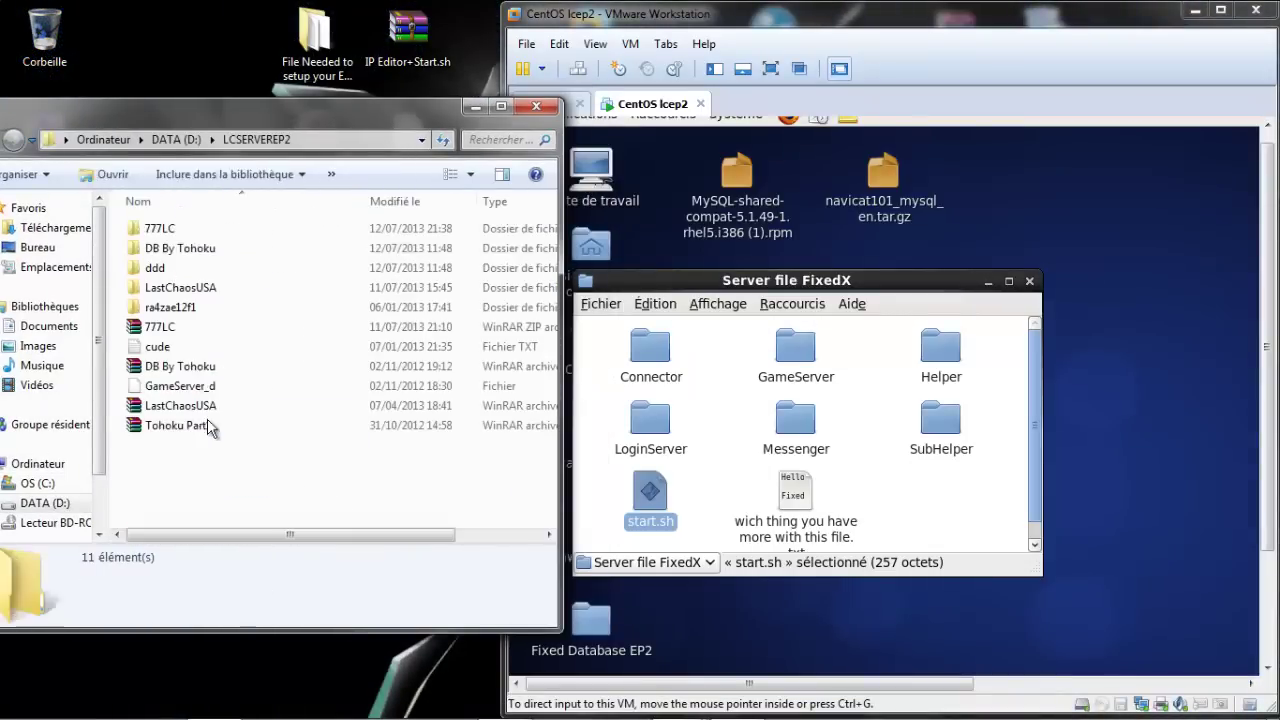
pyautogui.doubleClick(192, 231)
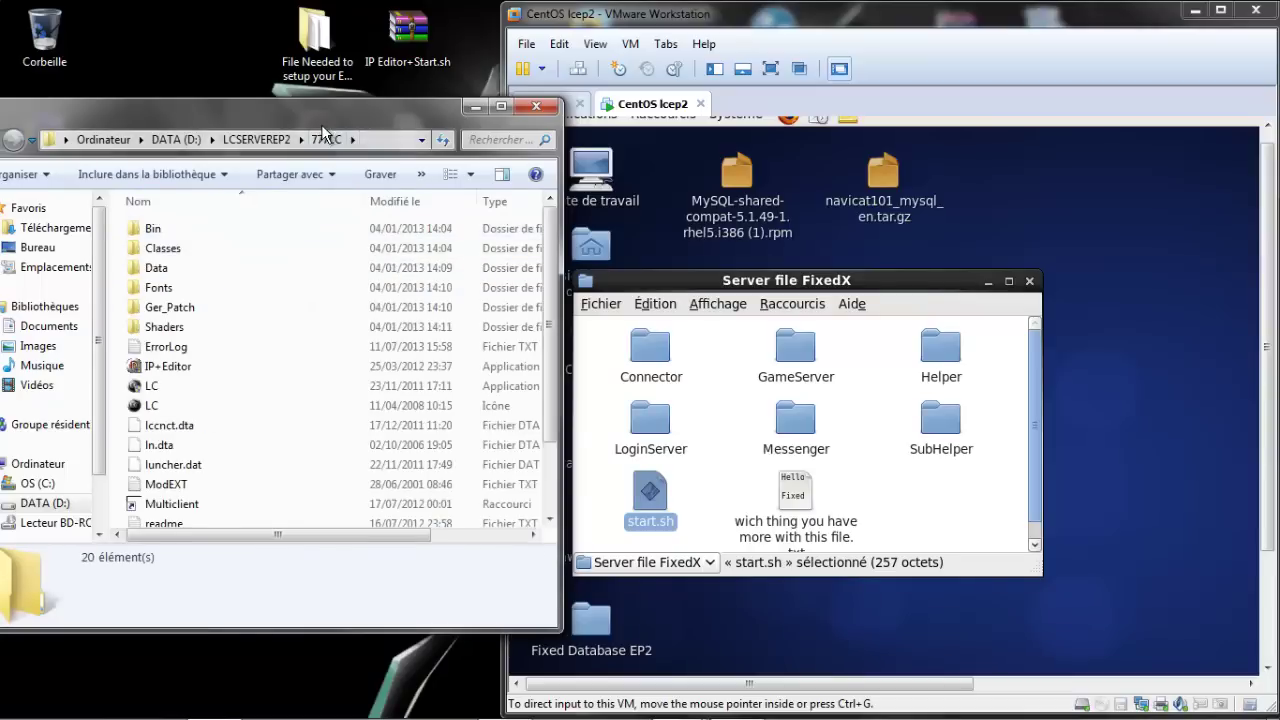
pyautogui.moveTo(308, 121); pyautogui.dragTo(360, 214)
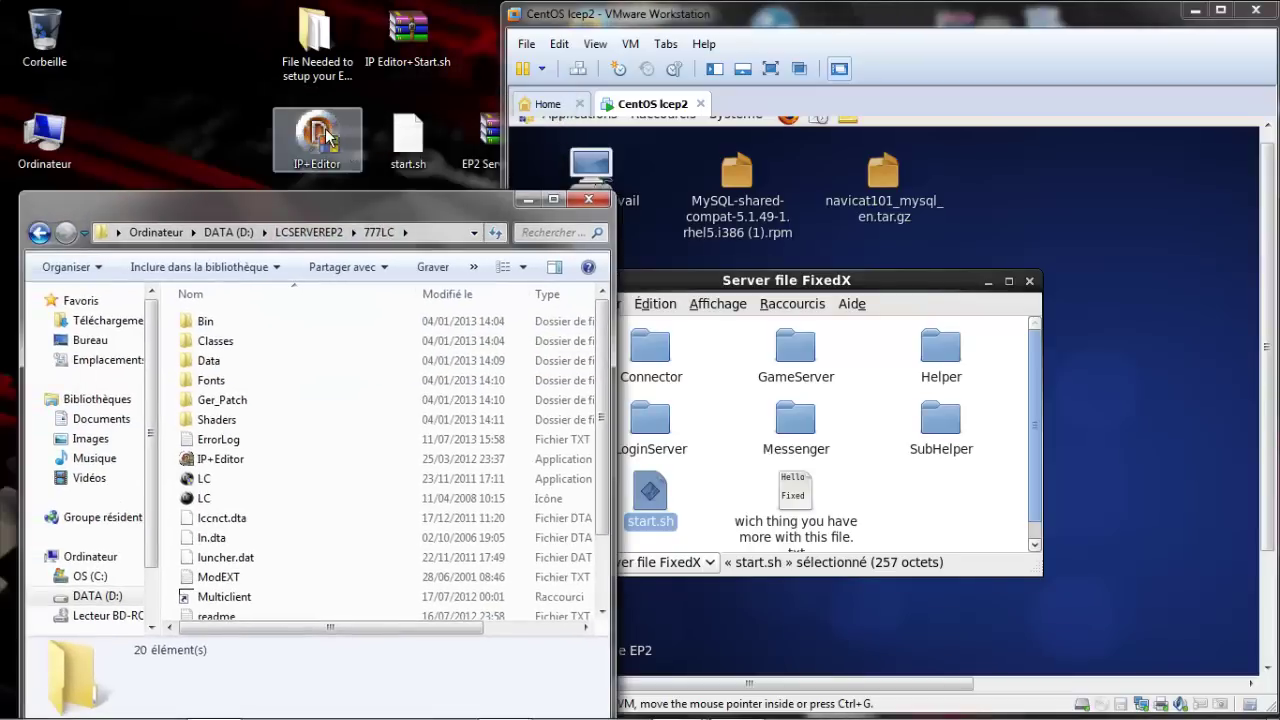
pyautogui.moveTo(325, 135); pyautogui.dragTo(176, 330)
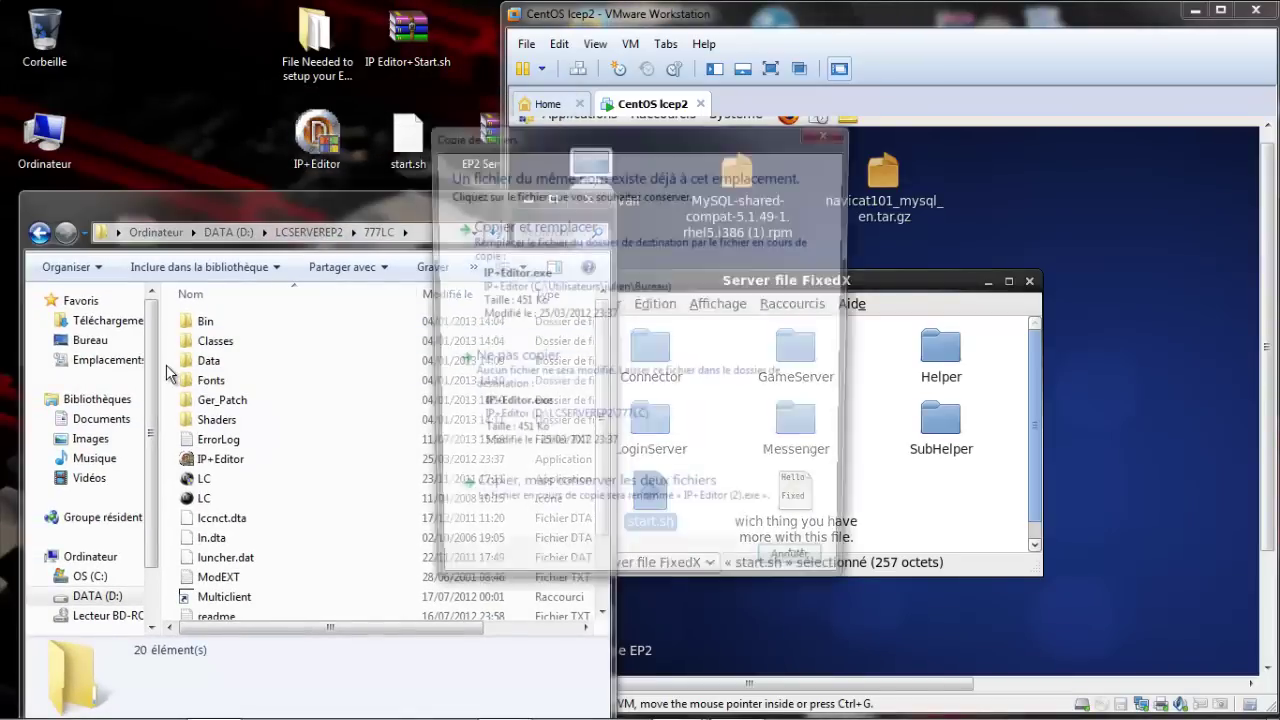
pyautogui.click(552, 288)
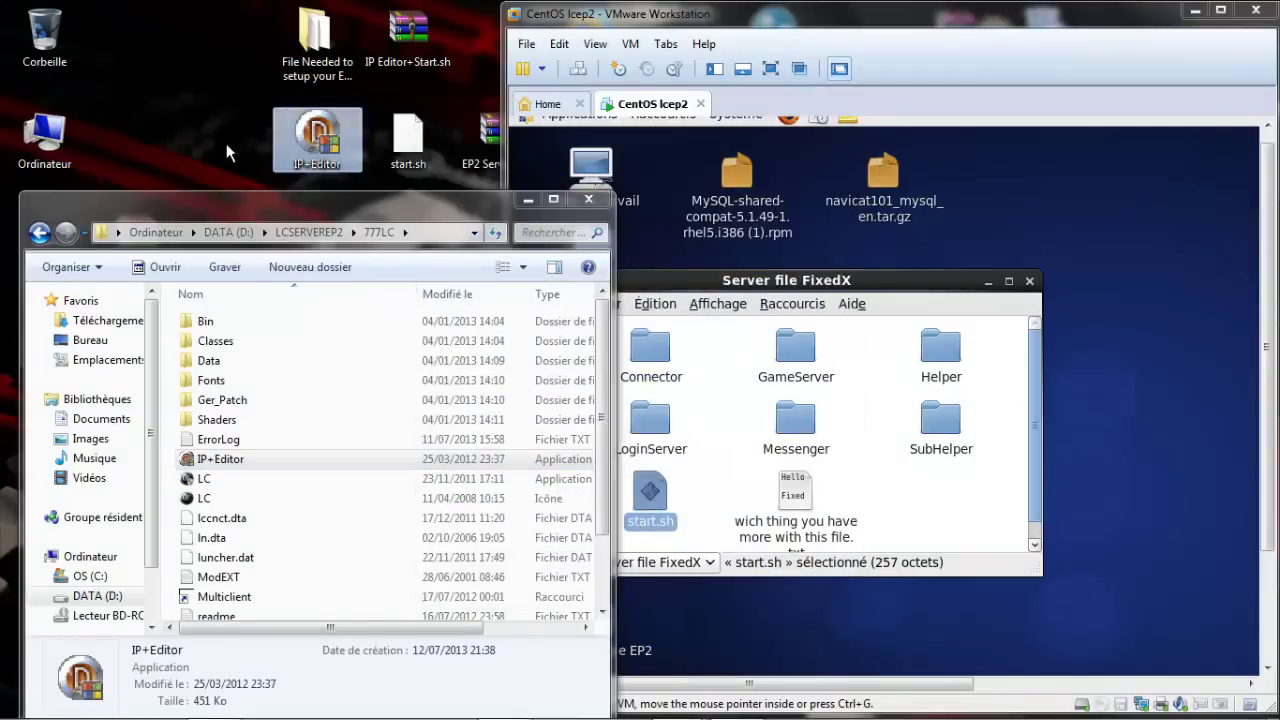
pyautogui.moveTo(329, 205); pyautogui.dragTo(418, 152)
pyautogui.scroll(-2, 334, 417)
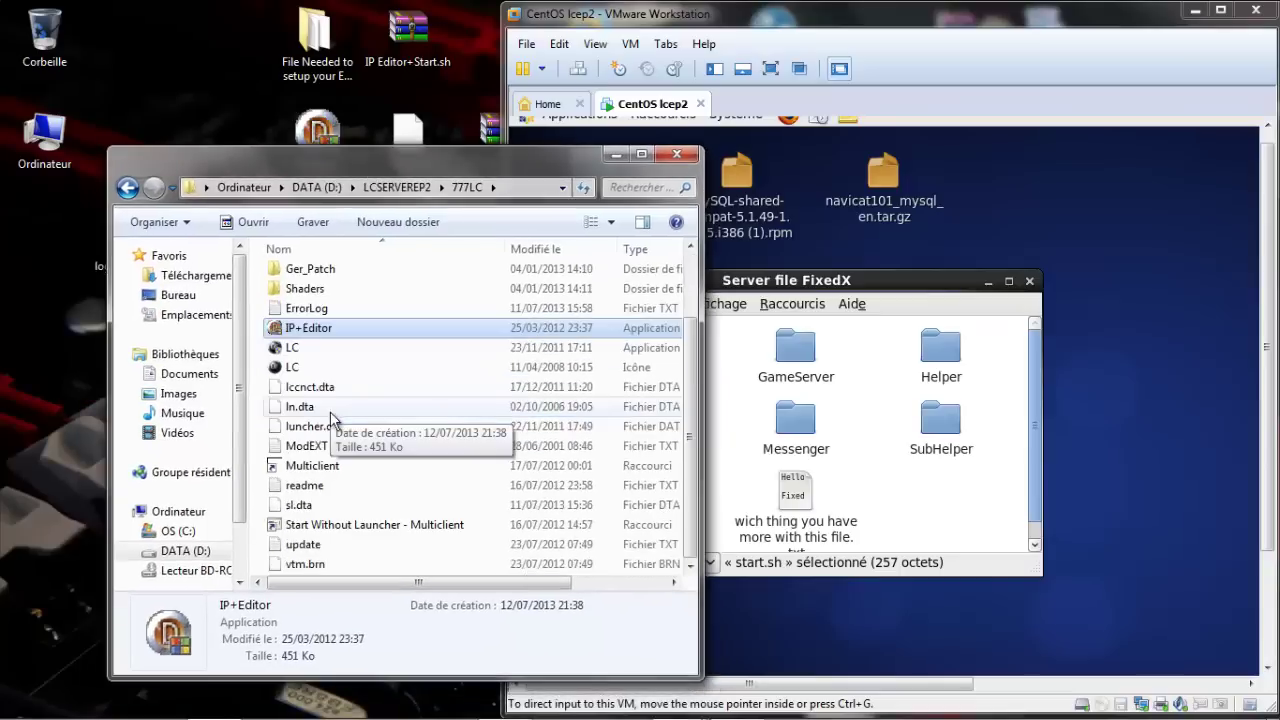
# Step: Launch the DTA IP Editor and load D:\LCSERVEREP2\777LC\sl.dta
pyautogui.doubleClick(318, 338)
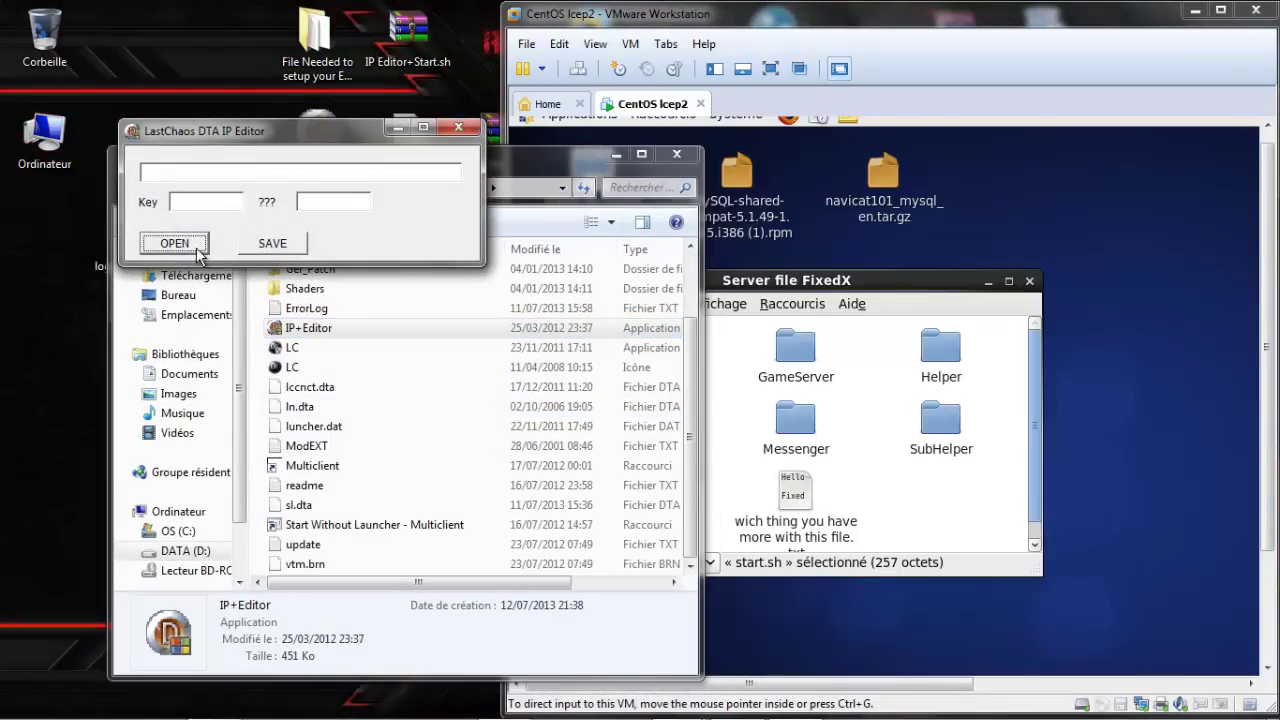
pyautogui.click(197, 250)
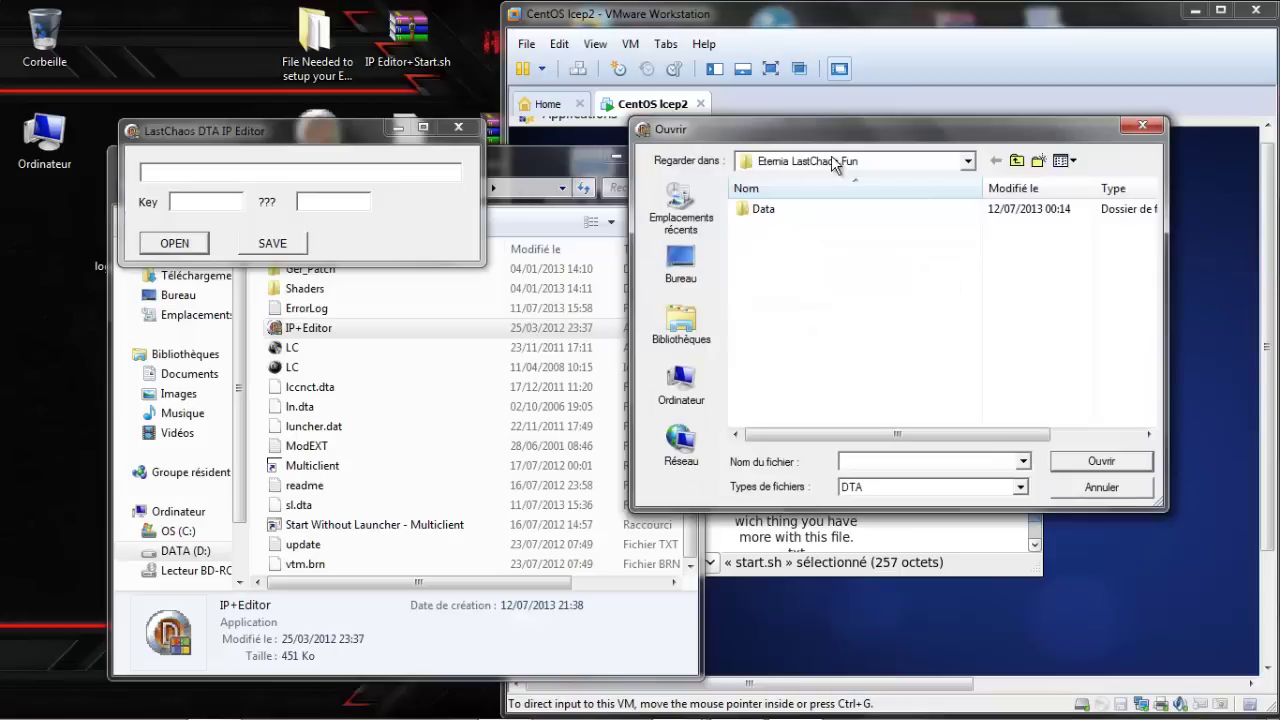
pyautogui.click(680, 373)
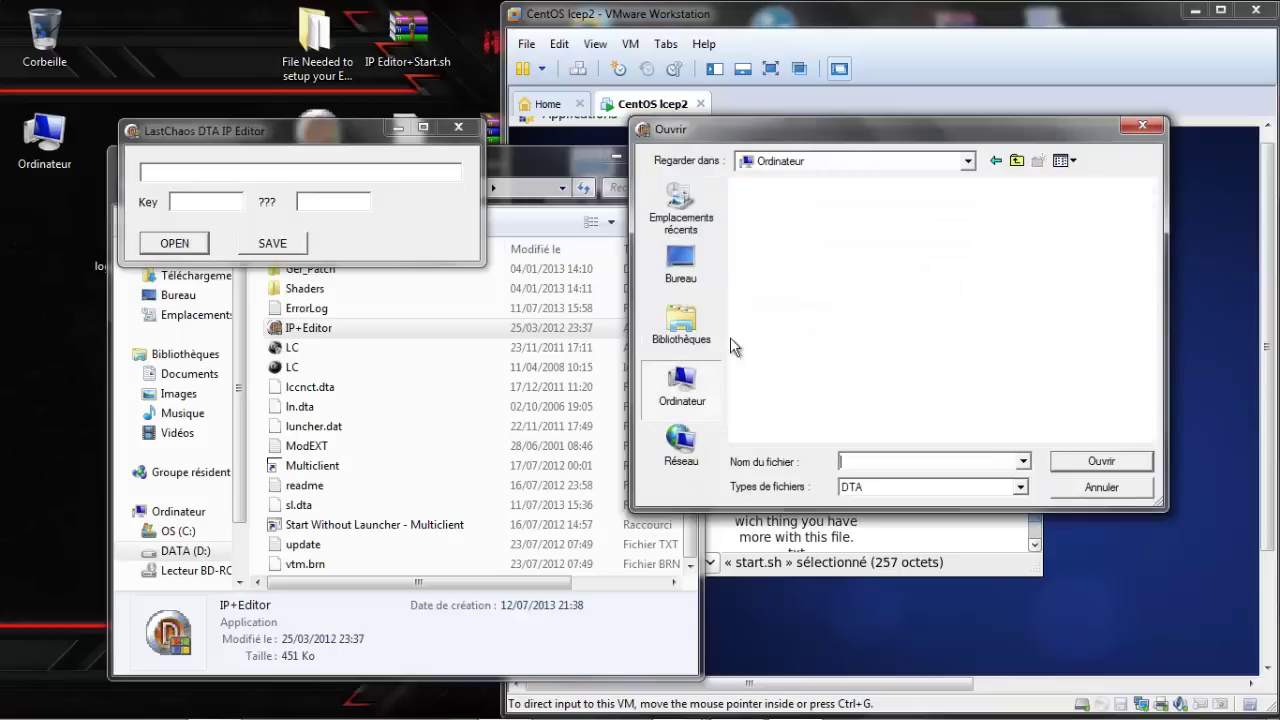
pyautogui.doubleClick(866, 286)
pyautogui.scroll(-4, 848, 258)
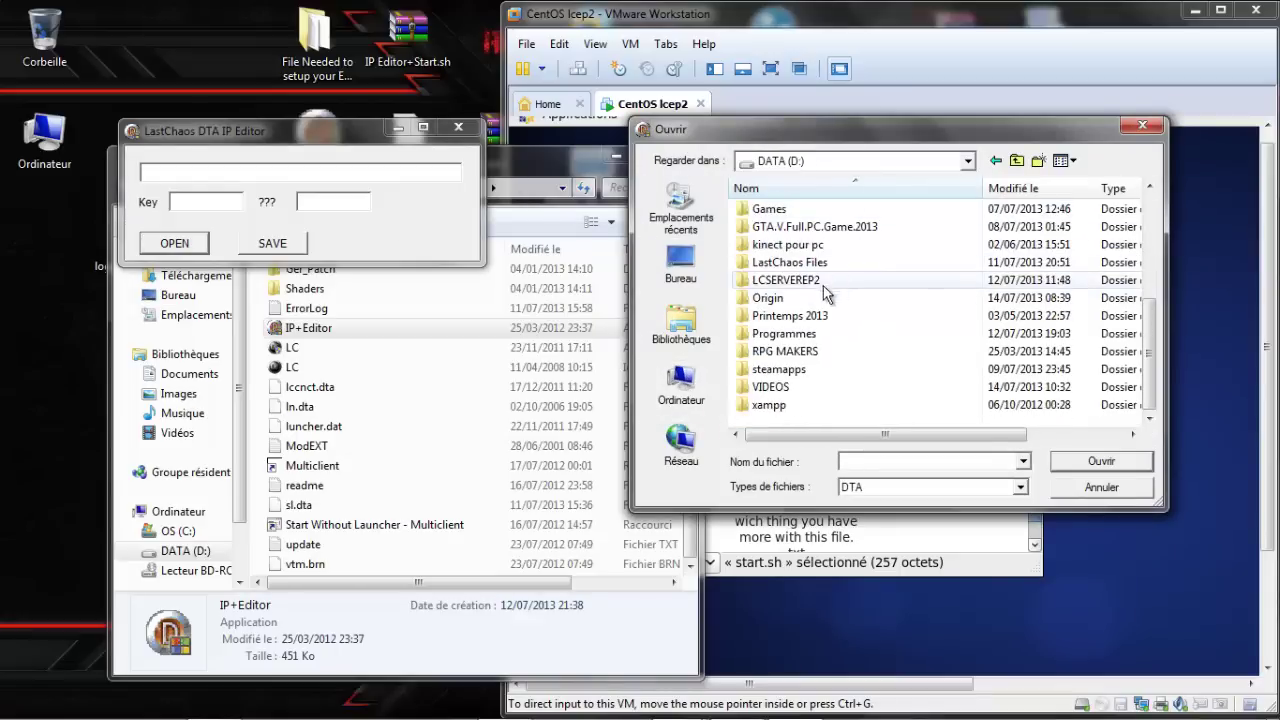
pyautogui.doubleClick(800, 280)
pyautogui.doubleClick(770, 210)
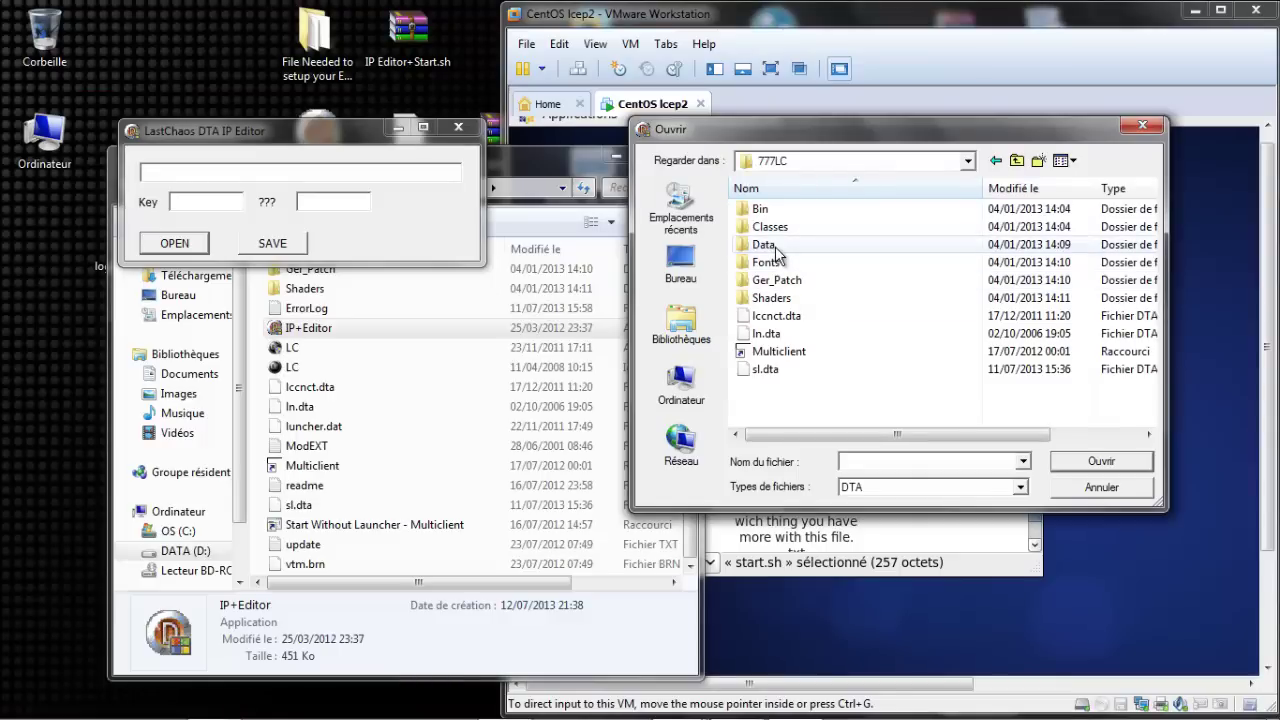
pyautogui.click(764, 370)
pyautogui.click(1094, 461)
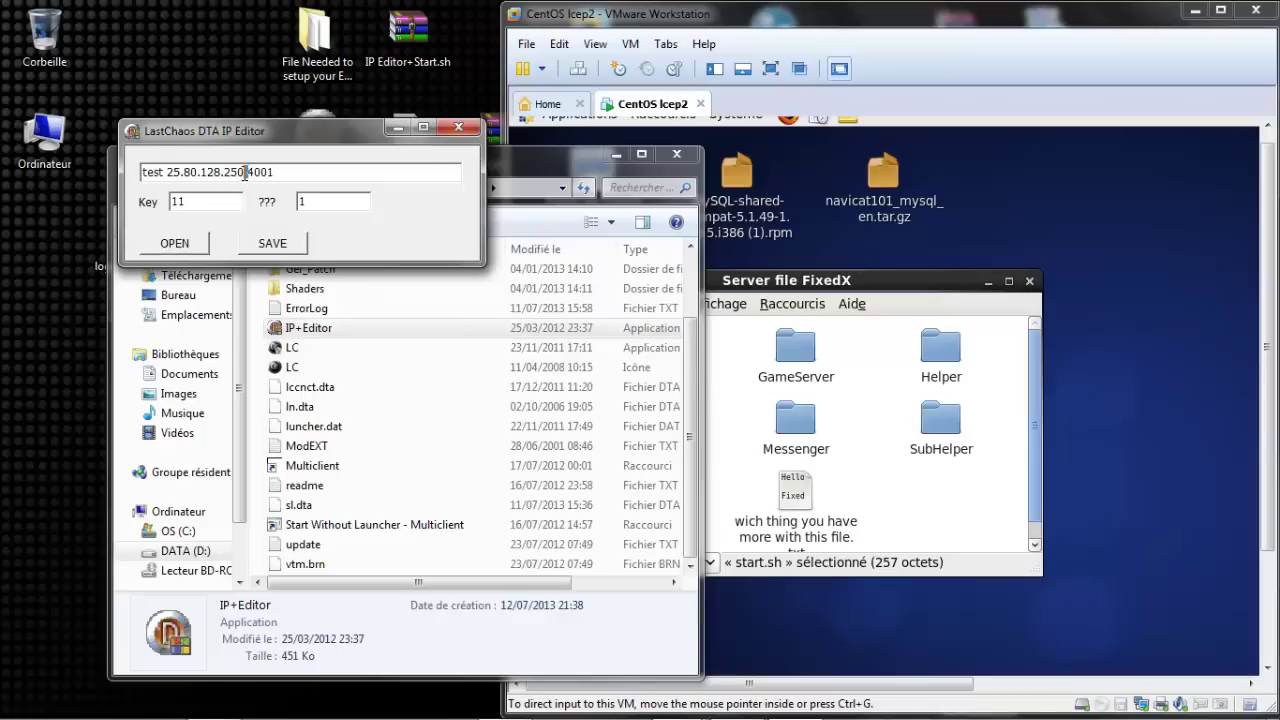
# Step: Replace IP 25.80.128.250 with 25.210.242.237, save over sl.dta, and close the editor
pyautogui.doubleClick(197, 174)
pyautogui.rightClick(180, 173)
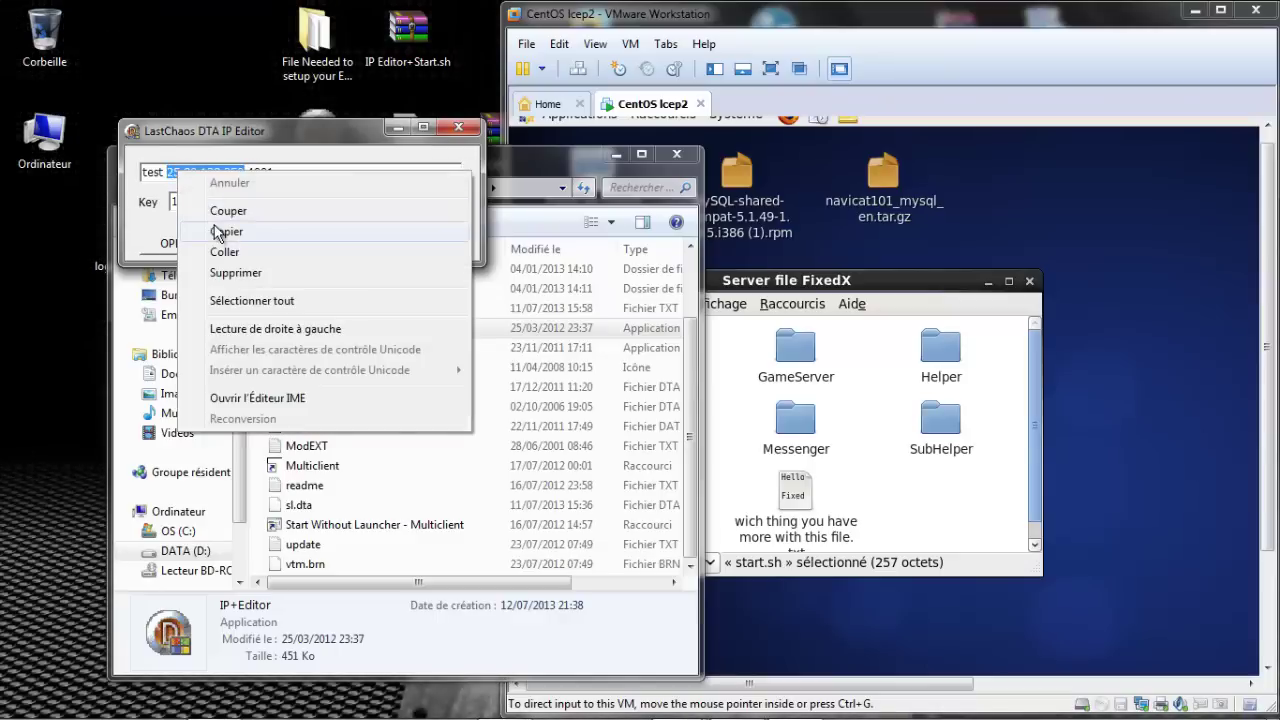
pyautogui.click(225, 252)
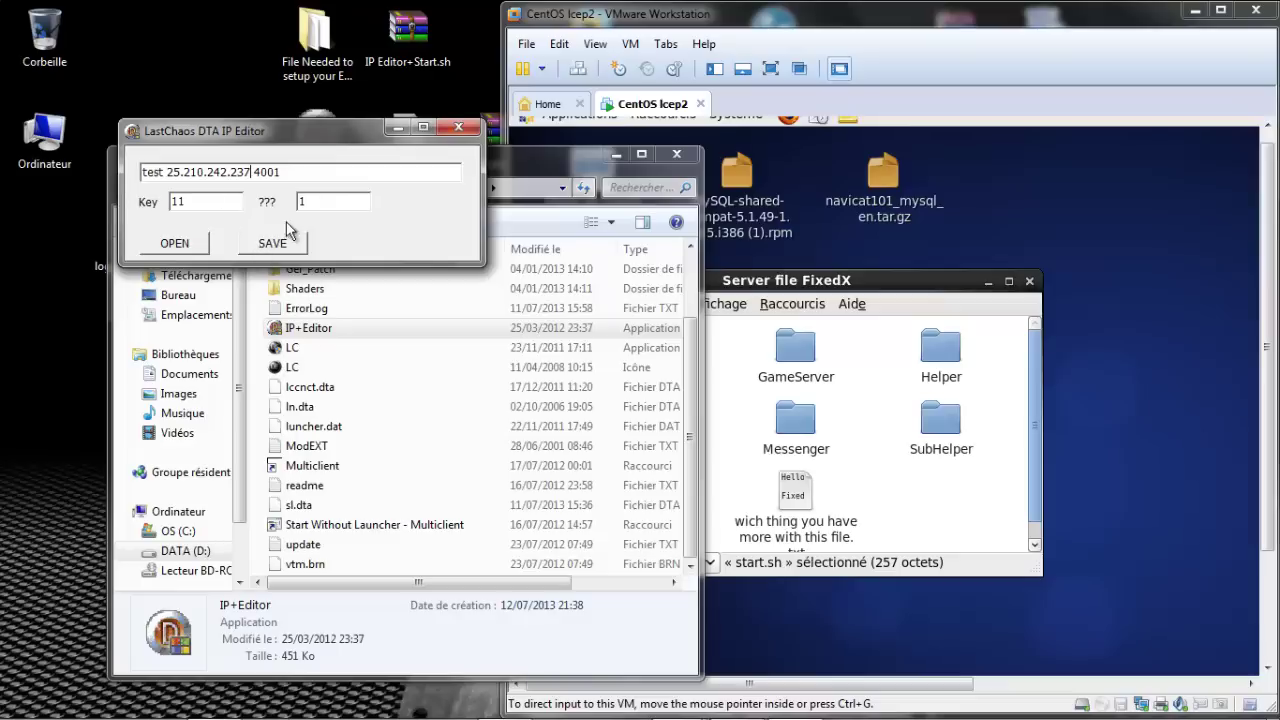
pyautogui.click(290, 249)
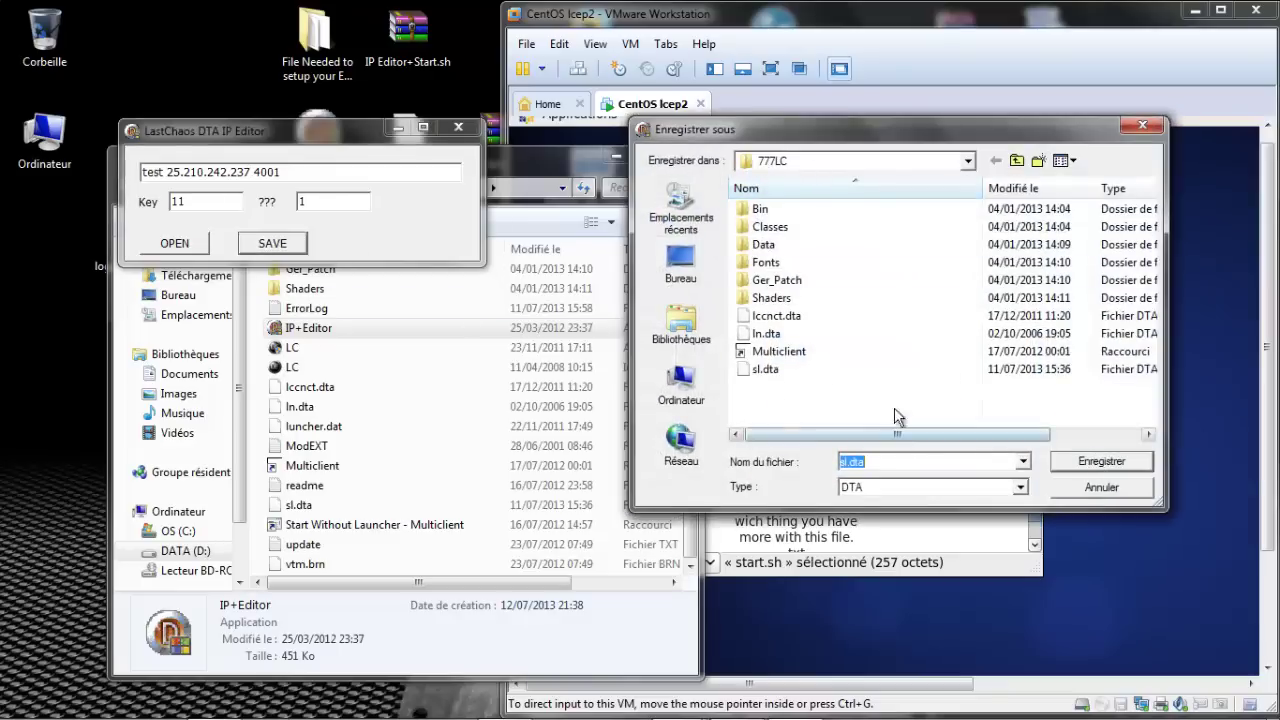
pyautogui.click(1075, 484)
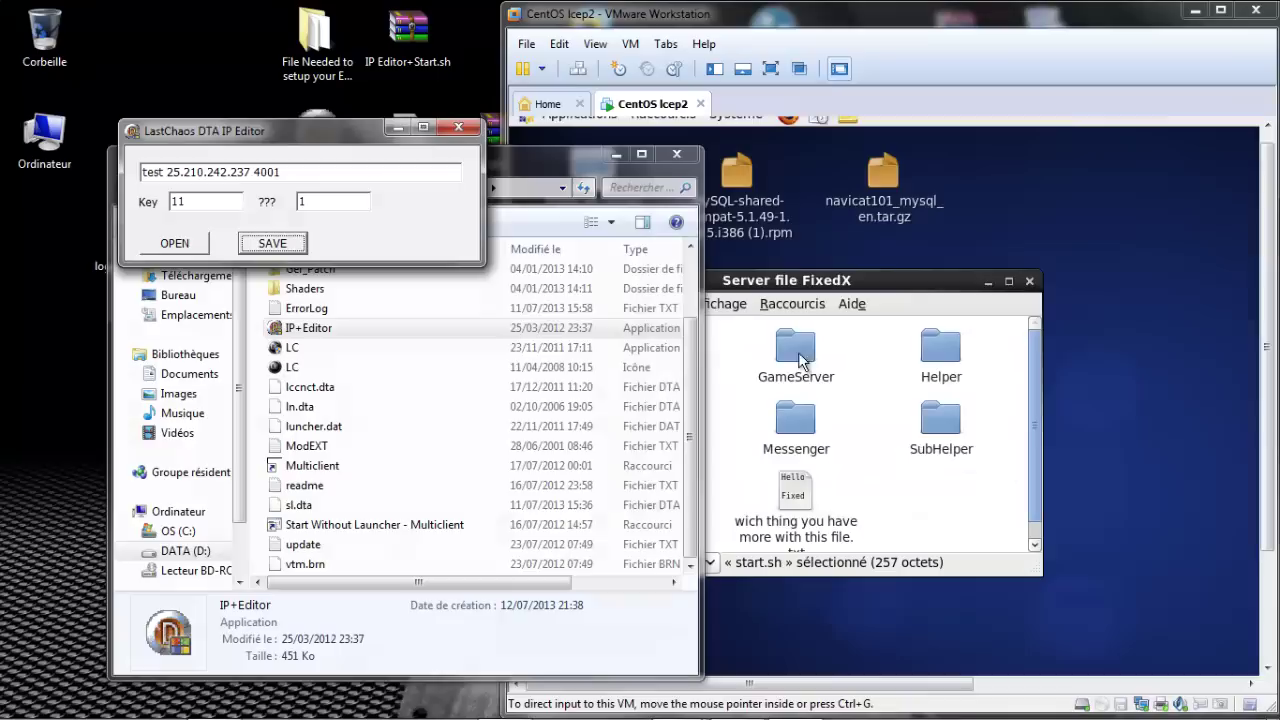
pyautogui.click(458, 129)
pyautogui.moveTo(606, 155); pyautogui.dragTo(478, 180)
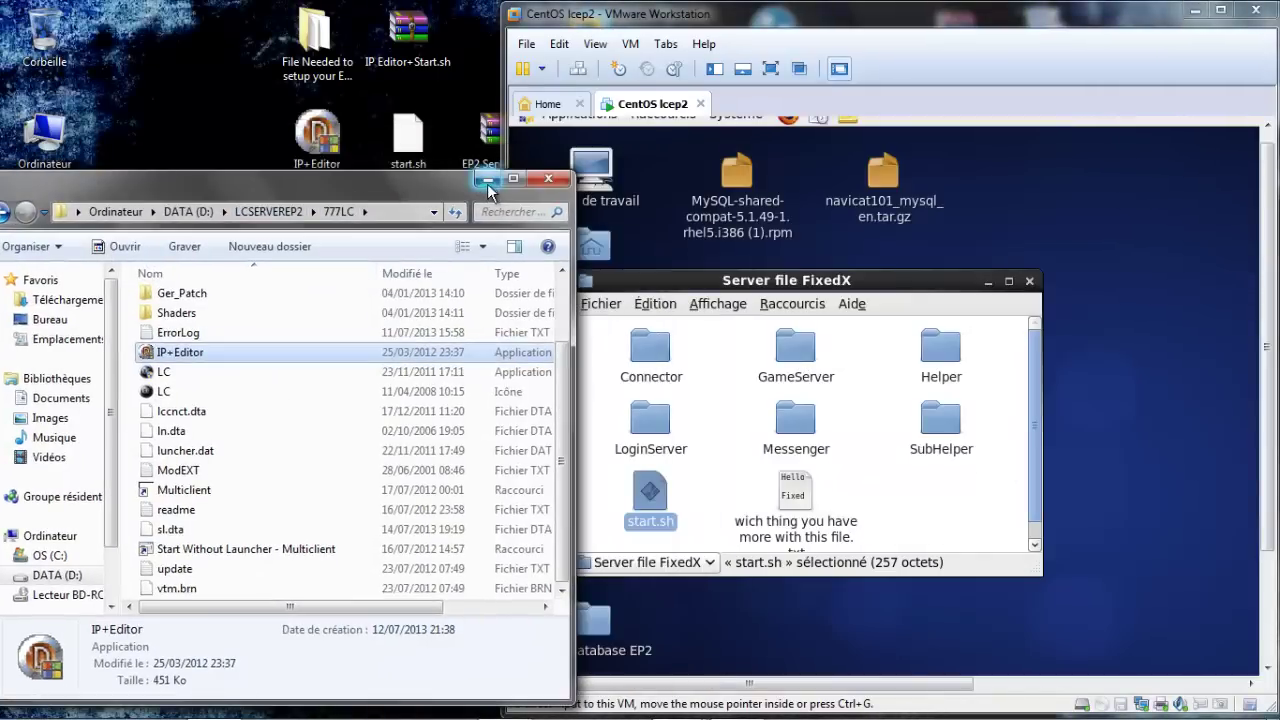
# Step: Run GameServer > GameServer1's run2 script in a terminal, binding to 25.210.242.237
pyautogui.click(487, 180)
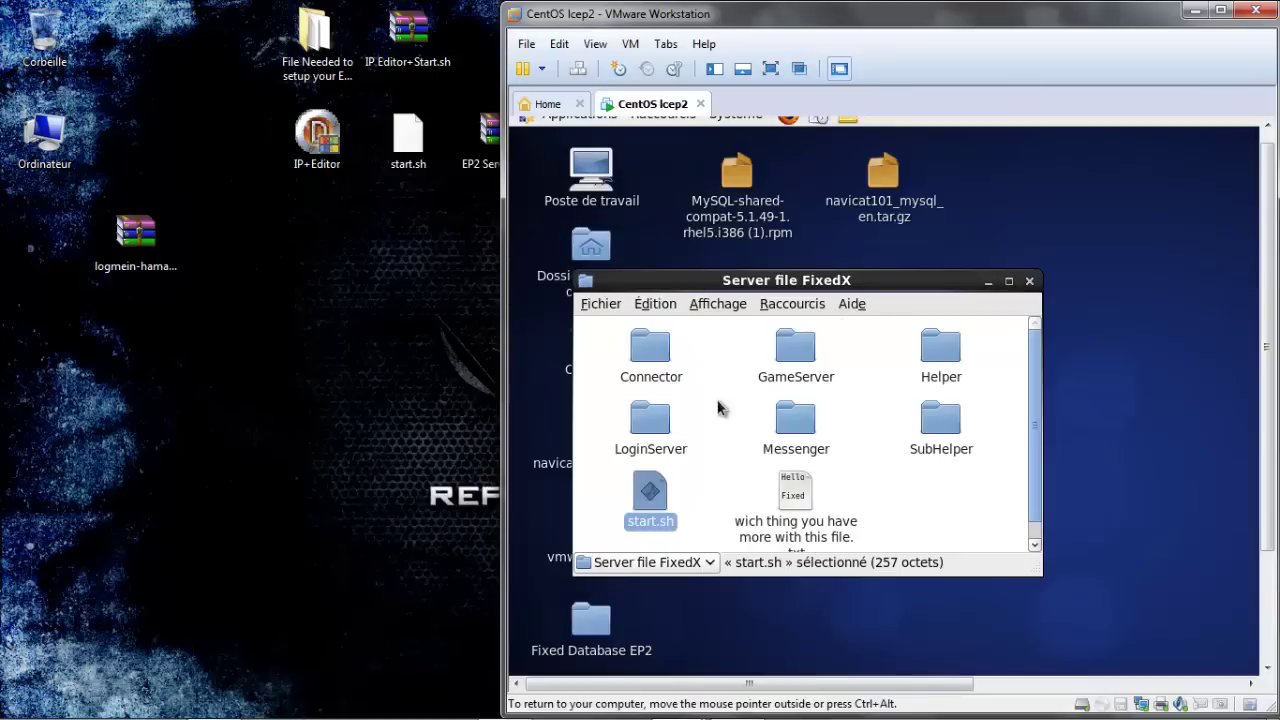
pyautogui.click(648, 380)
pyautogui.doubleClick(792, 345)
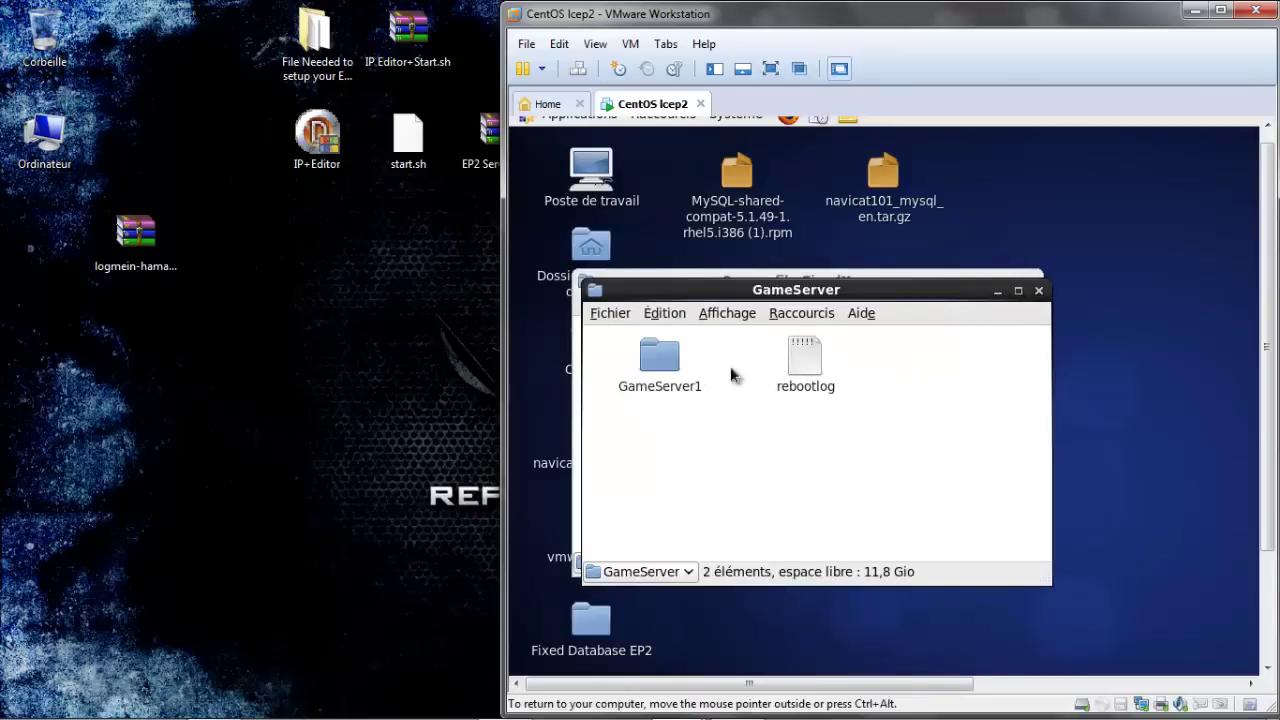
pyautogui.doubleClick(660, 358)
pyautogui.moveTo(970, 305); pyautogui.dragTo(1122, 222)
pyautogui.click(1047, 295)
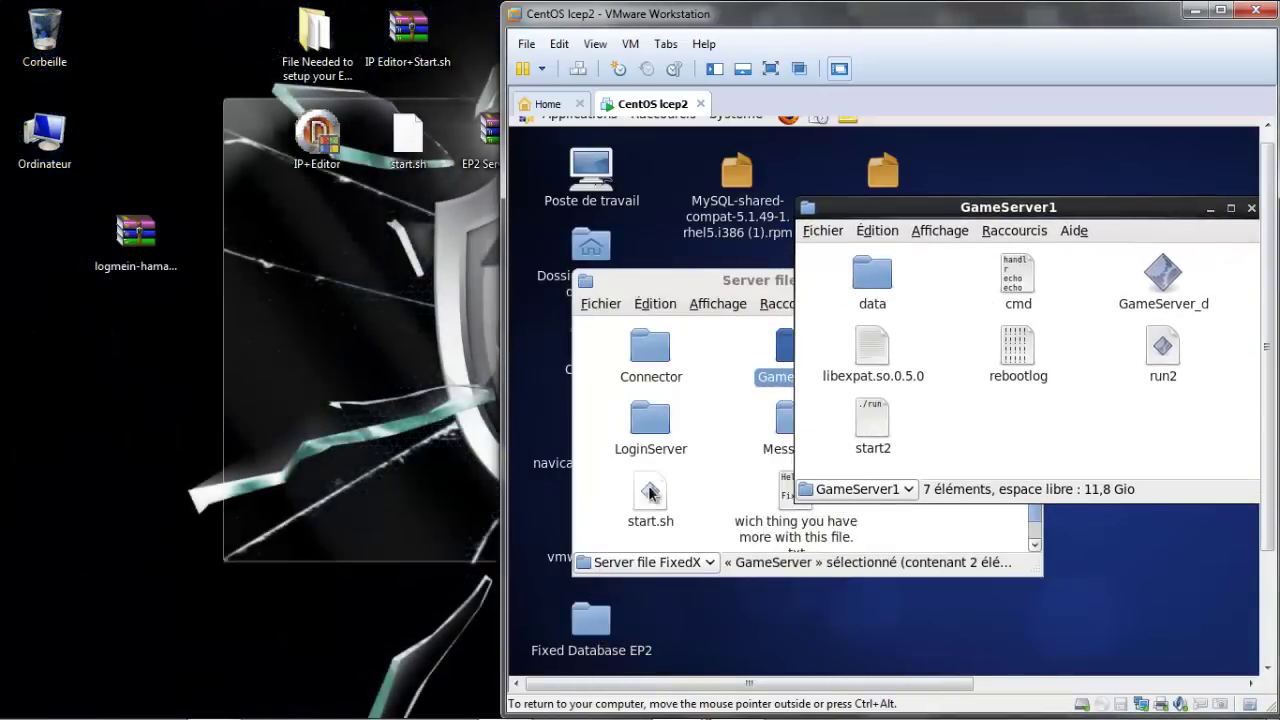
pyautogui.doubleClick(1155, 350)
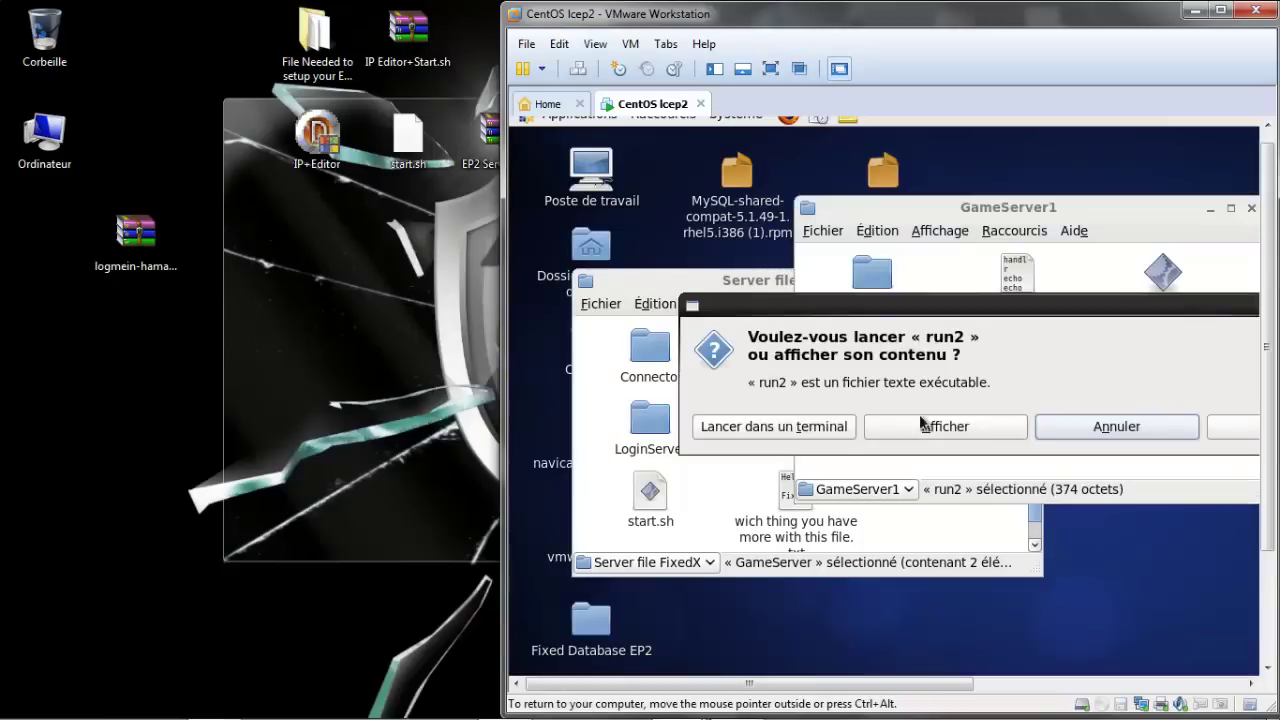
pyautogui.click(836, 430)
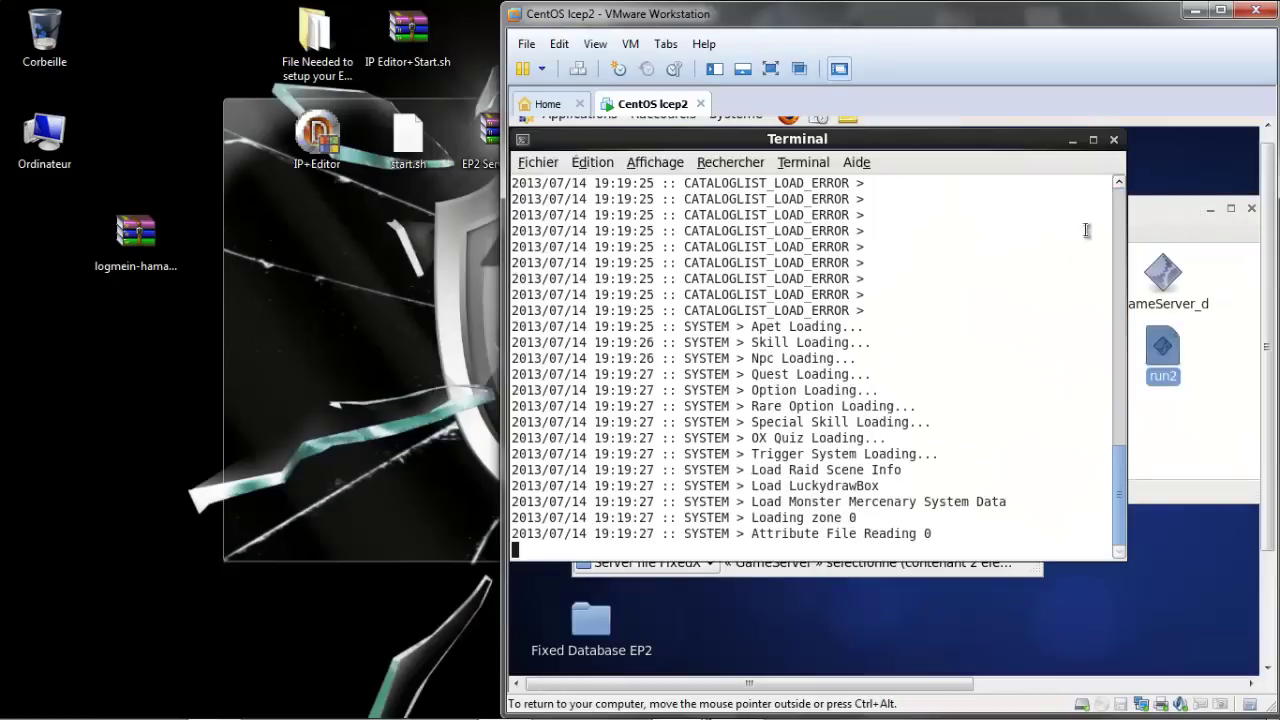
pyautogui.moveTo(1158, 212); pyautogui.dragTo(935, 271)
pyautogui.click(1028, 268)
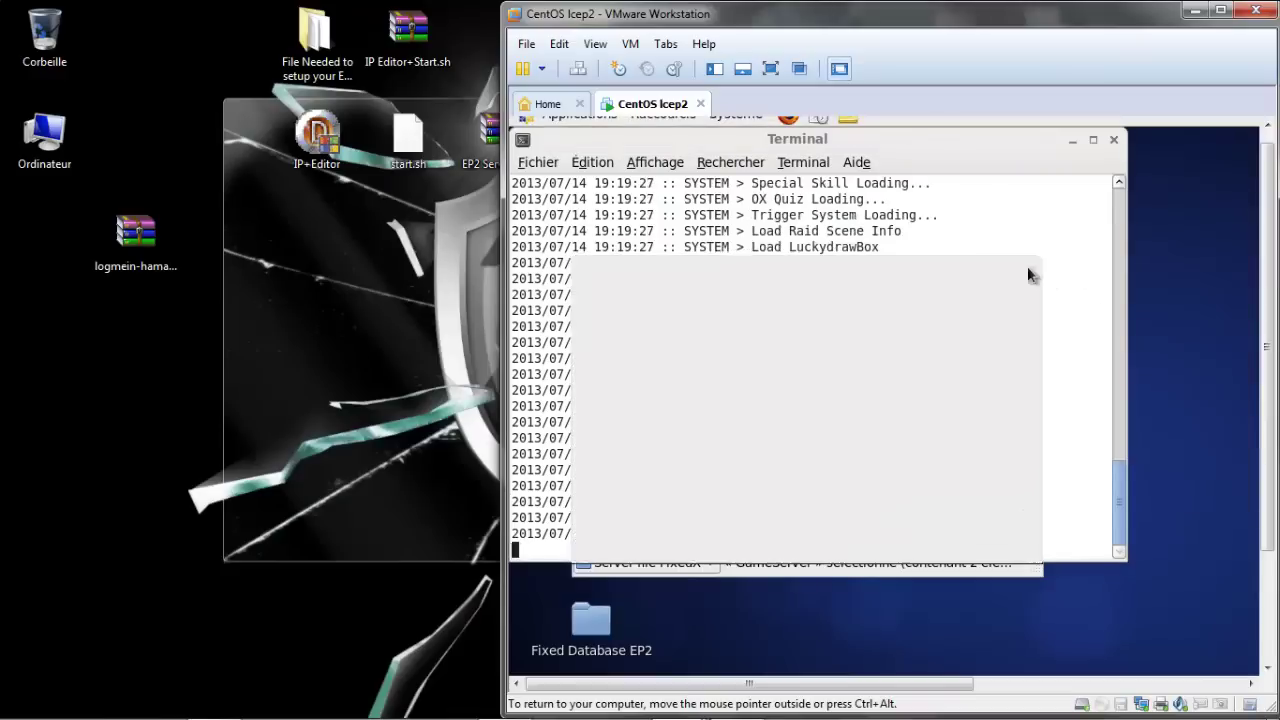
pyautogui.moveTo(943, 149); pyautogui.dragTo(1044, 216)
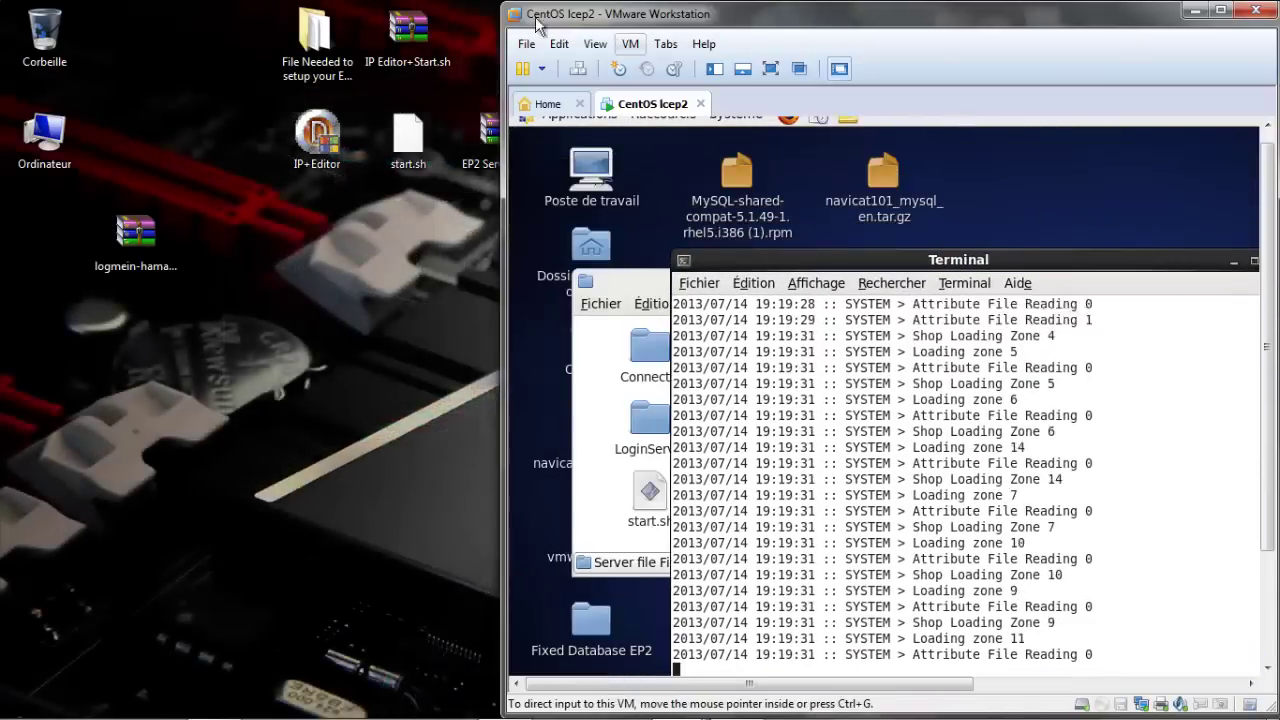
# Step: Run Connector > Connector's run2 in a terminal, then close it after the libstdc++ failure
pyautogui.moveTo(502, 4); pyautogui.dragTo(25, 4)
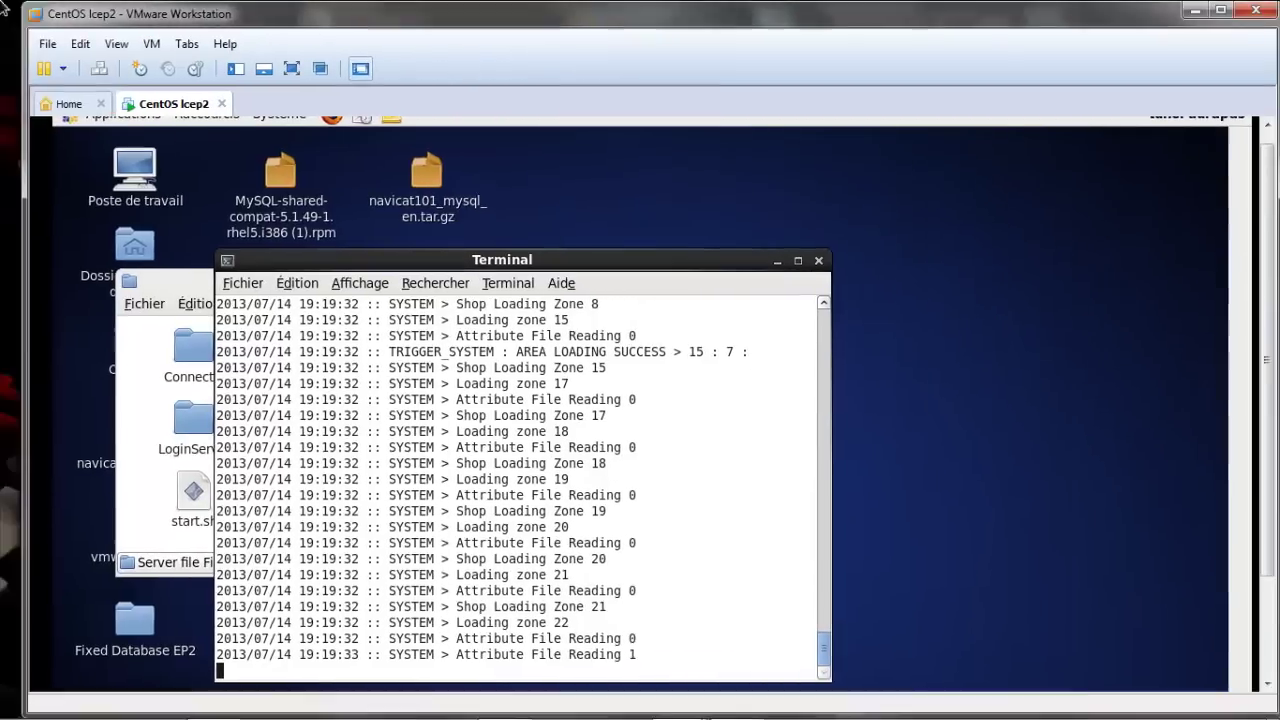
pyautogui.moveTo(500, 254); pyautogui.dragTo(826, 235)
pyautogui.click(287, 292)
pyautogui.doubleClick(194, 347)
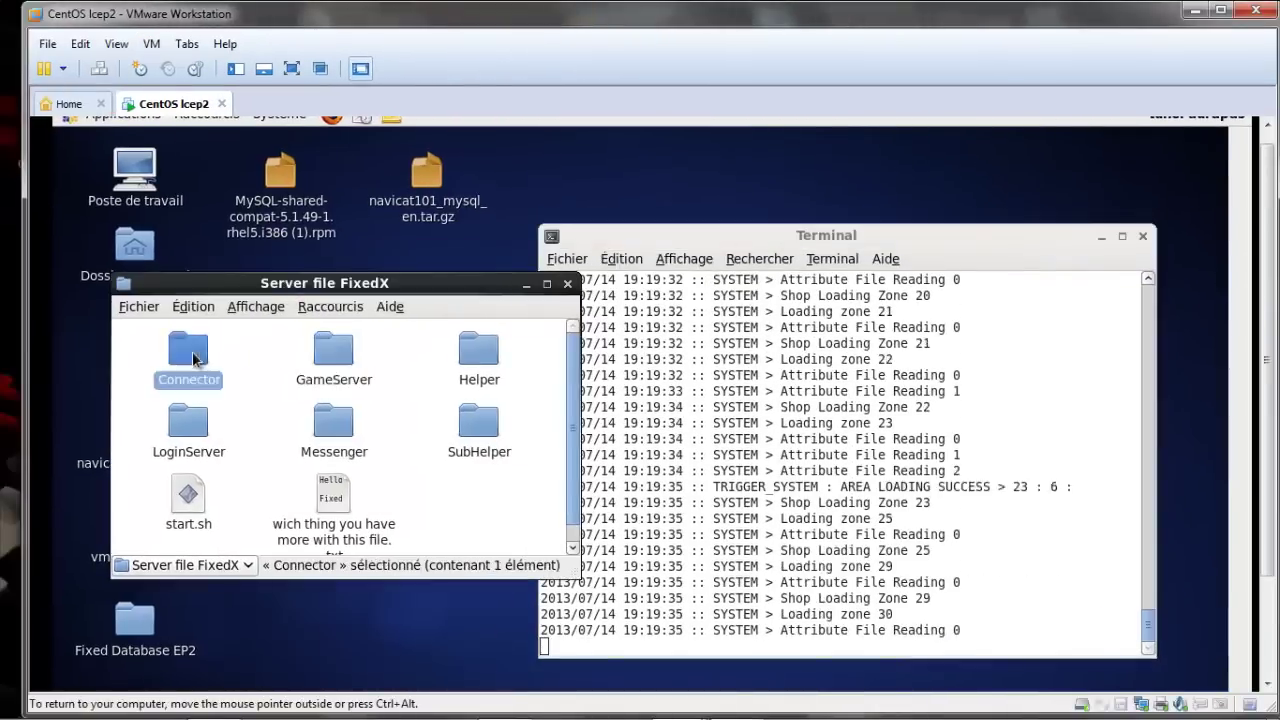
pyautogui.doubleClick(194, 357)
pyautogui.moveTo(526, 298); pyautogui.dragTo(533, 279)
pyautogui.scroll(-5, 550, 435)
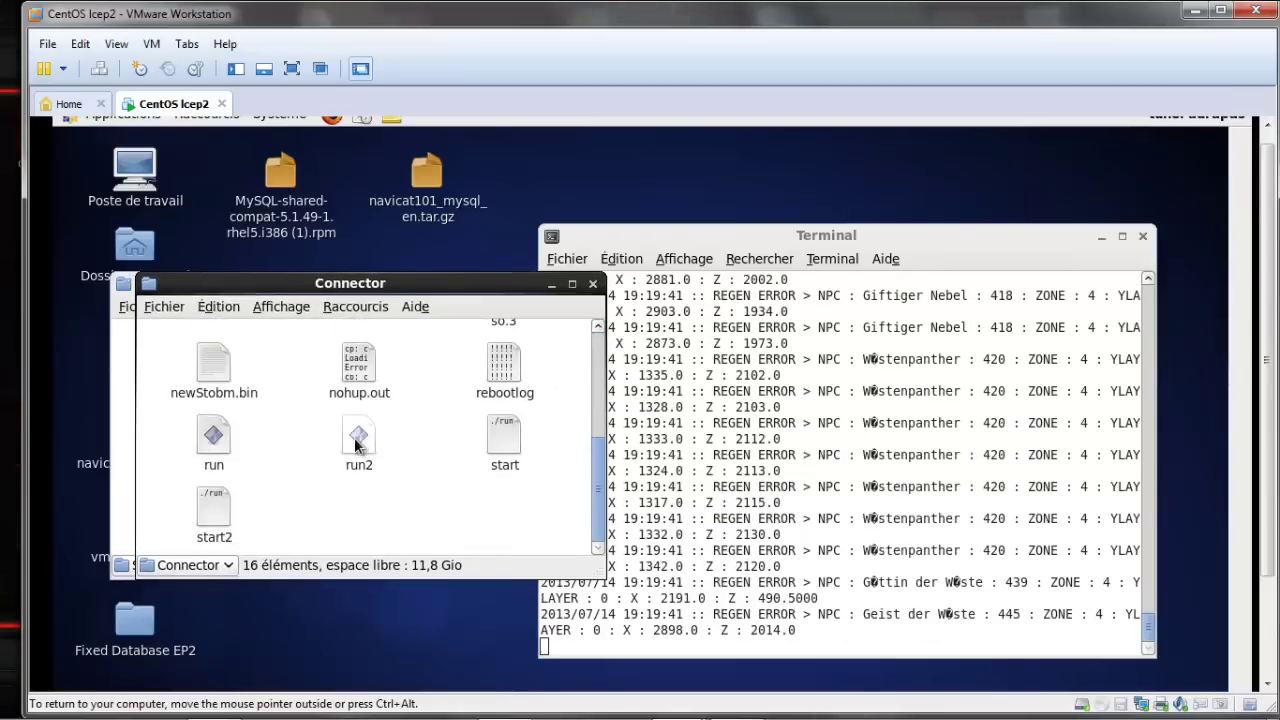
pyautogui.doubleClick(358, 440)
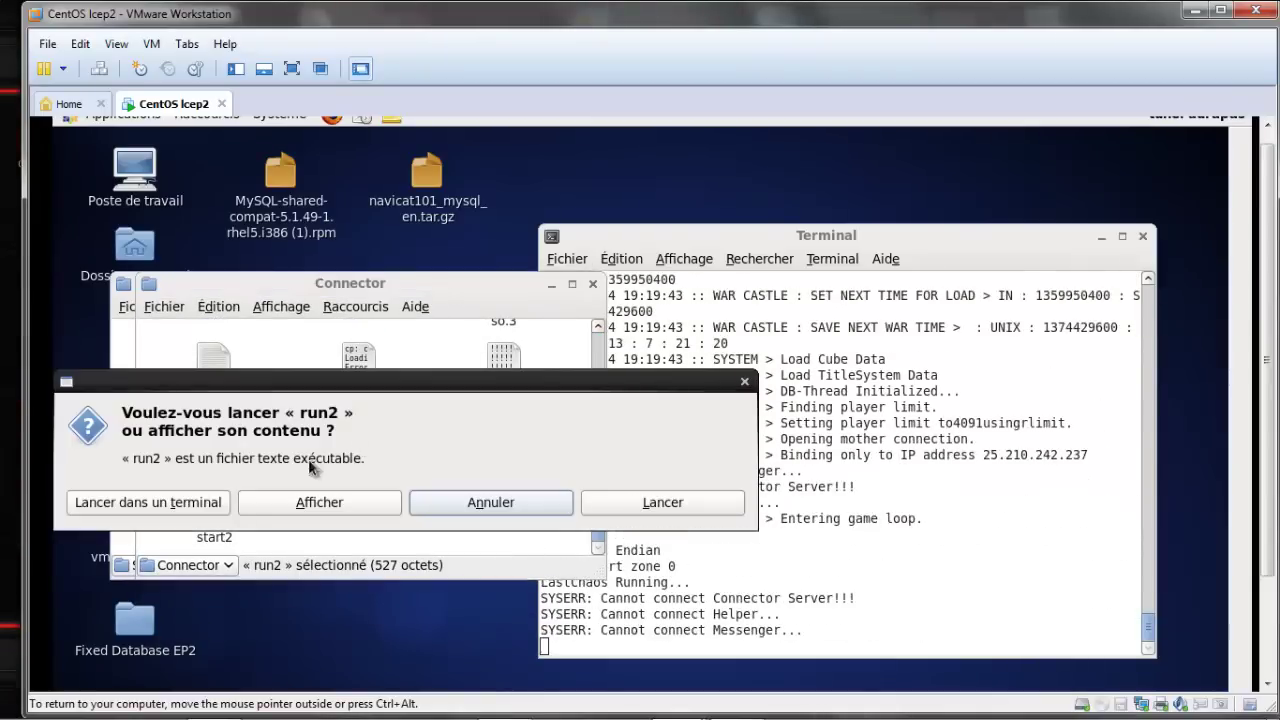
pyautogui.click(194, 500)
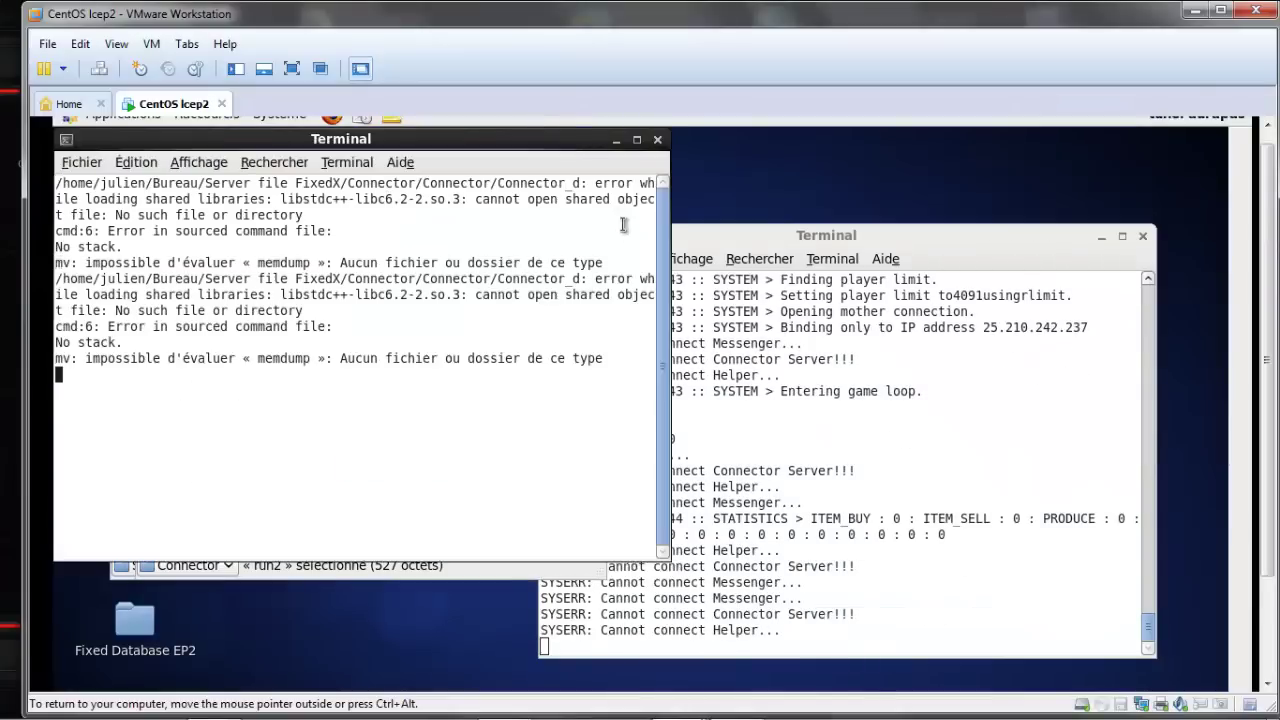
pyautogui.click(658, 140)
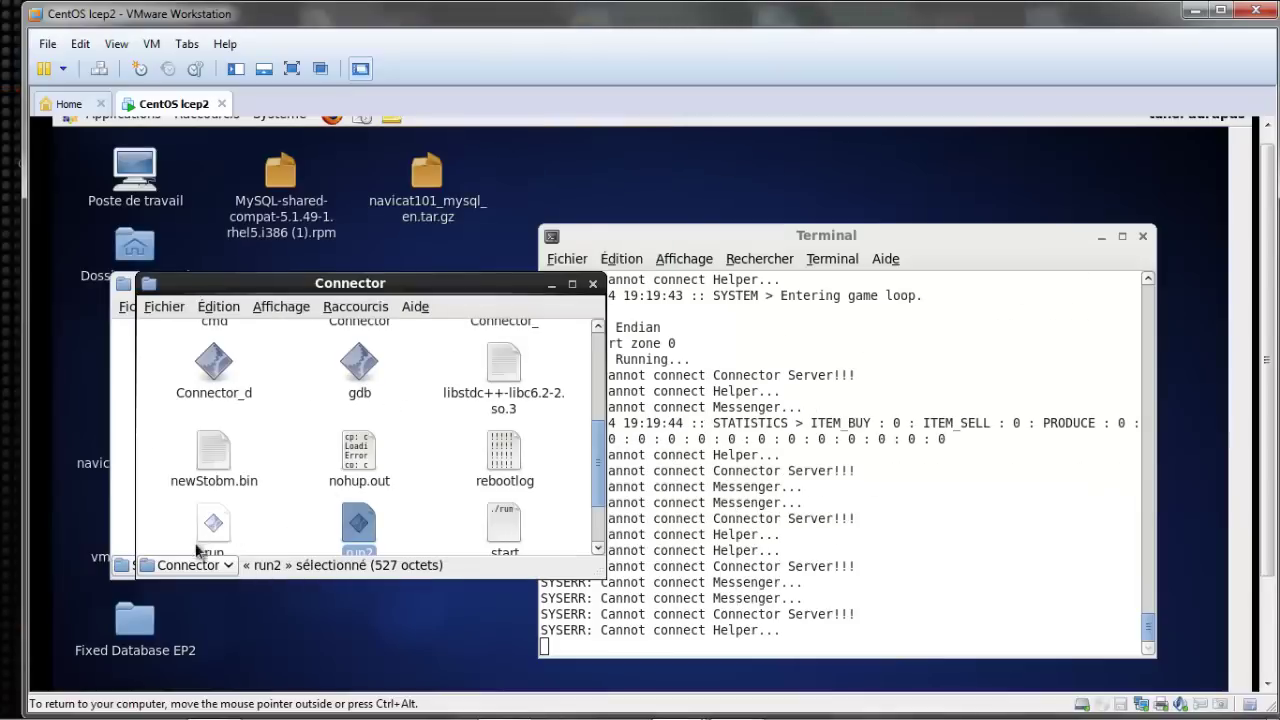
# Step: Start the Connector's run script in a terminal and close the Connector folder
pyautogui.doubleClick(213, 520)
pyautogui.click(171, 503)
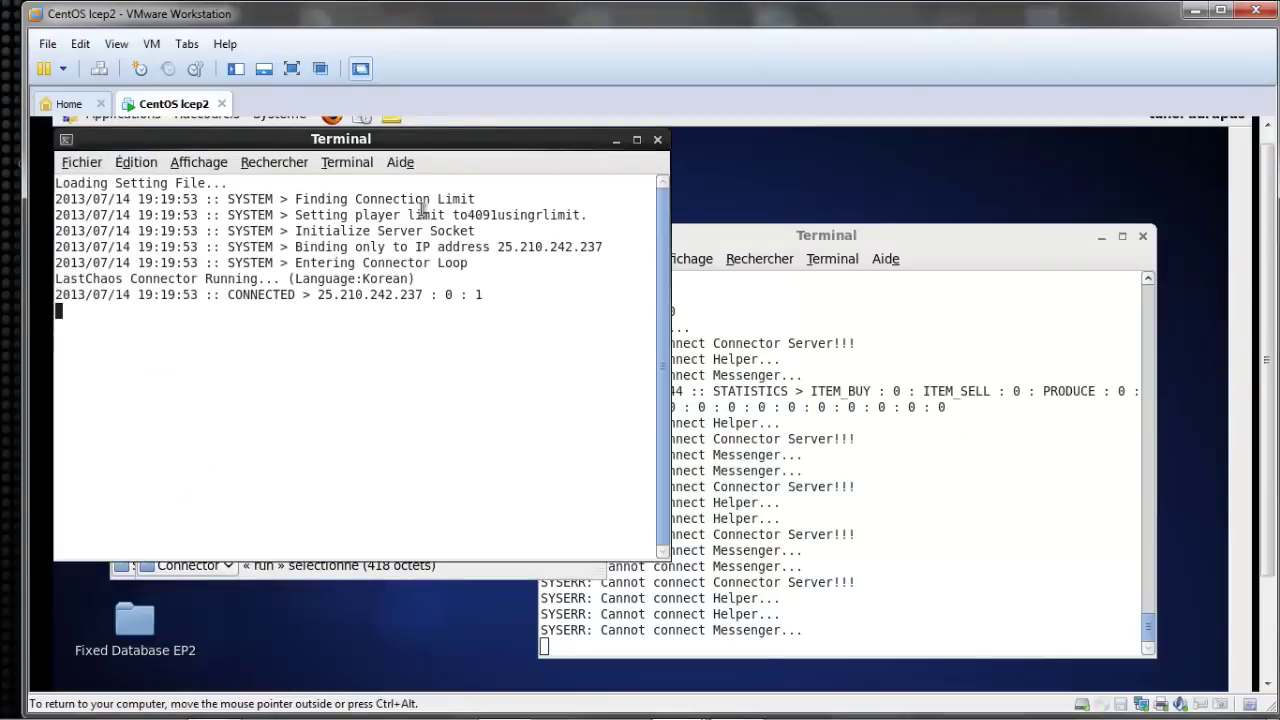
pyautogui.moveTo(490, 140); pyautogui.dragTo(912, 255)
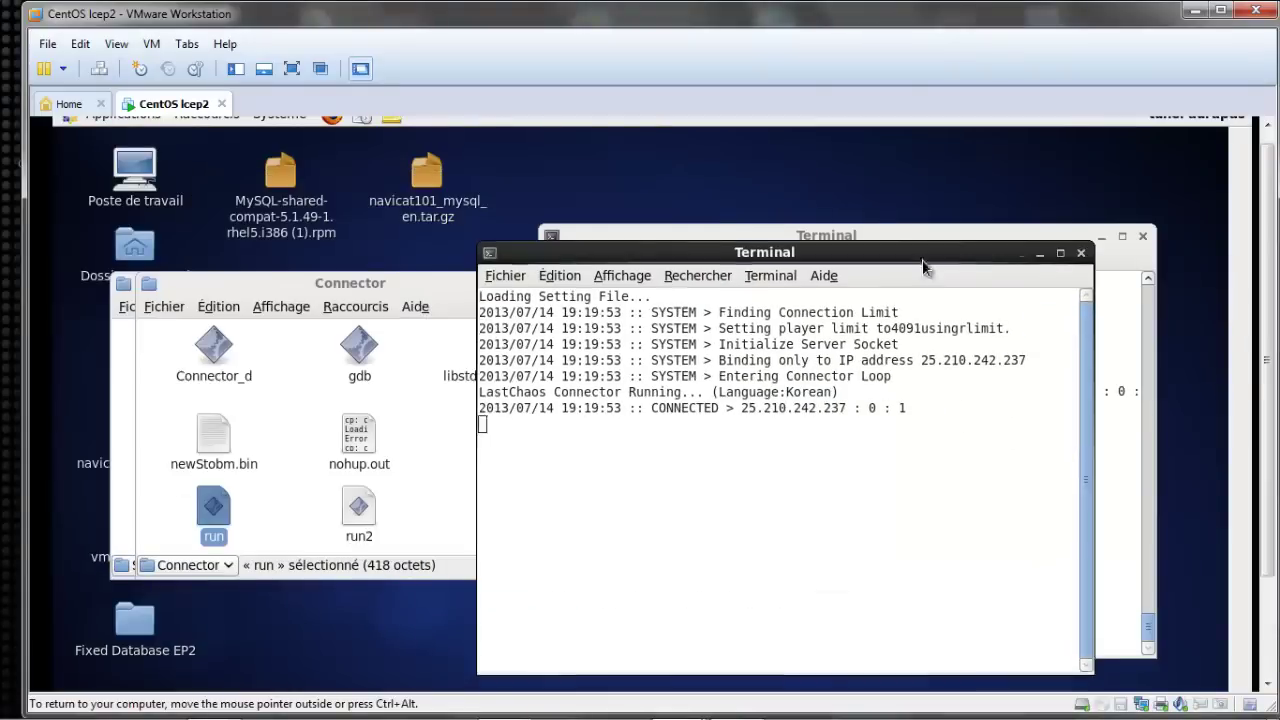
pyautogui.click(375, 286)
pyautogui.click(596, 285)
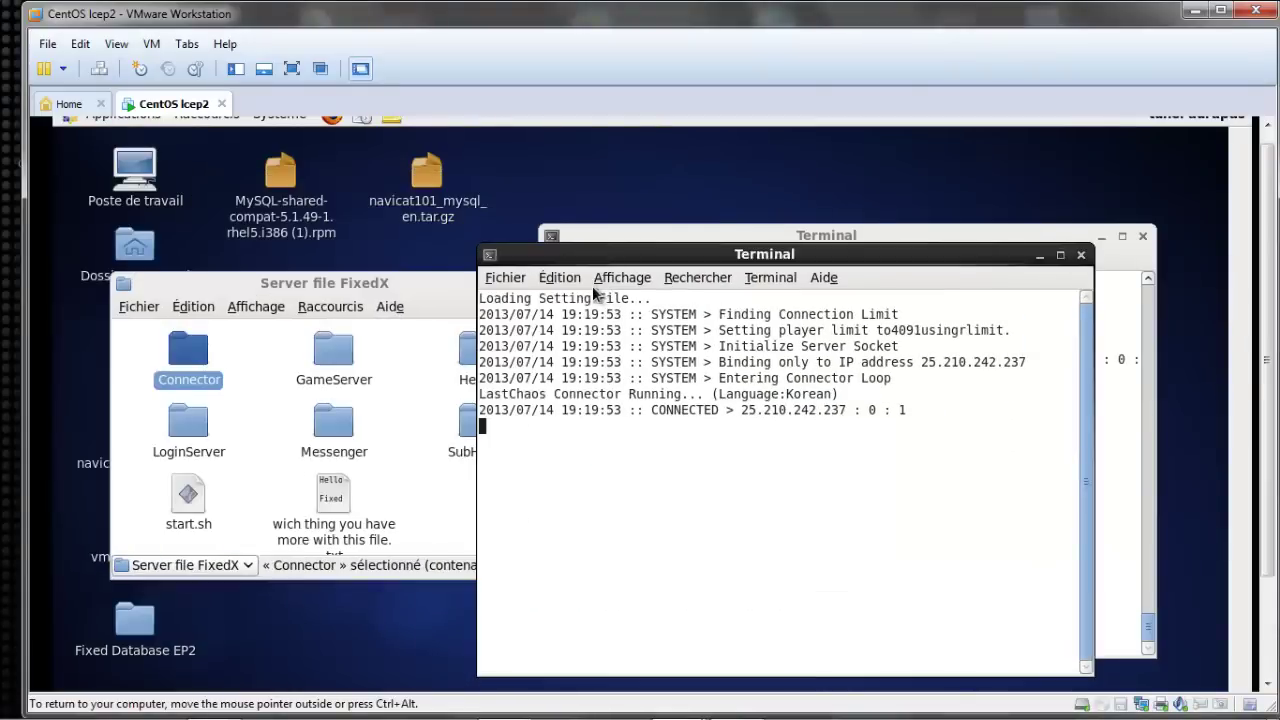
pyautogui.click(373, 290)
# Step: Start the Helper server's run script in its own terminal
pyautogui.doubleClick(495, 352)
pyautogui.doubleClick(208, 370)
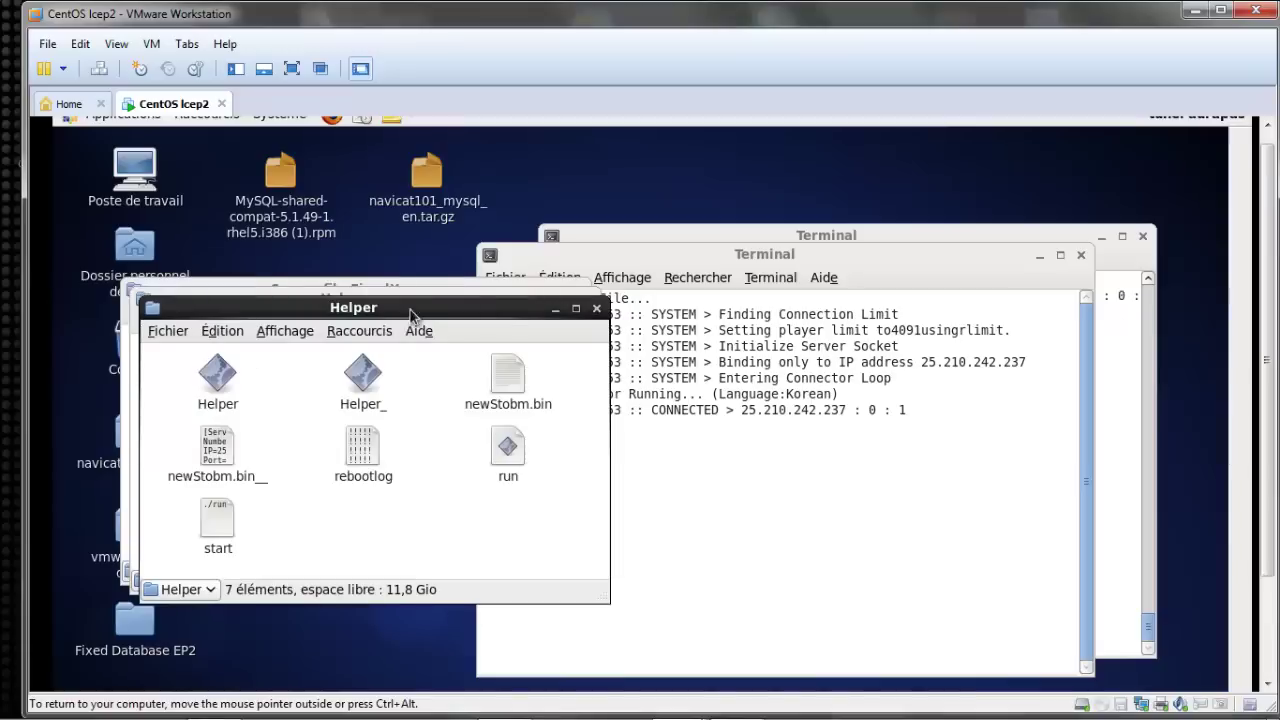
pyautogui.click(596, 308)
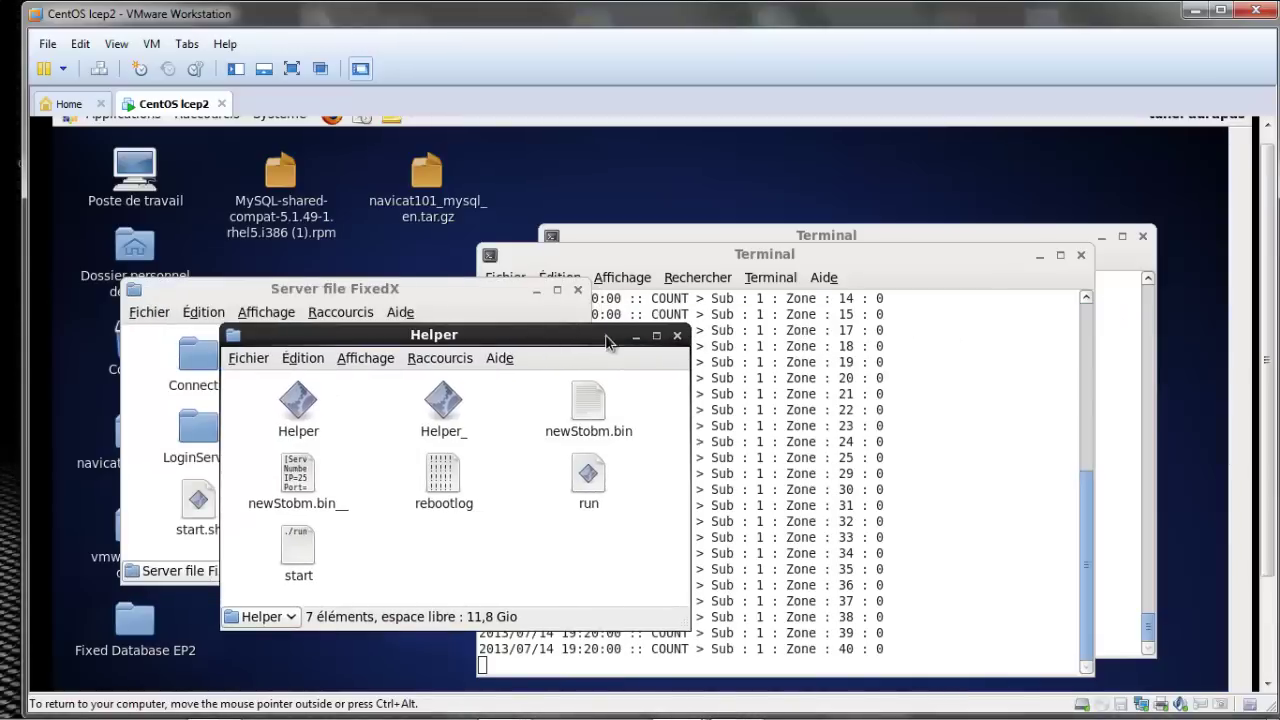
pyautogui.moveTo(609, 342); pyautogui.dragTo(562, 279)
pyautogui.doubleClick(530, 418)
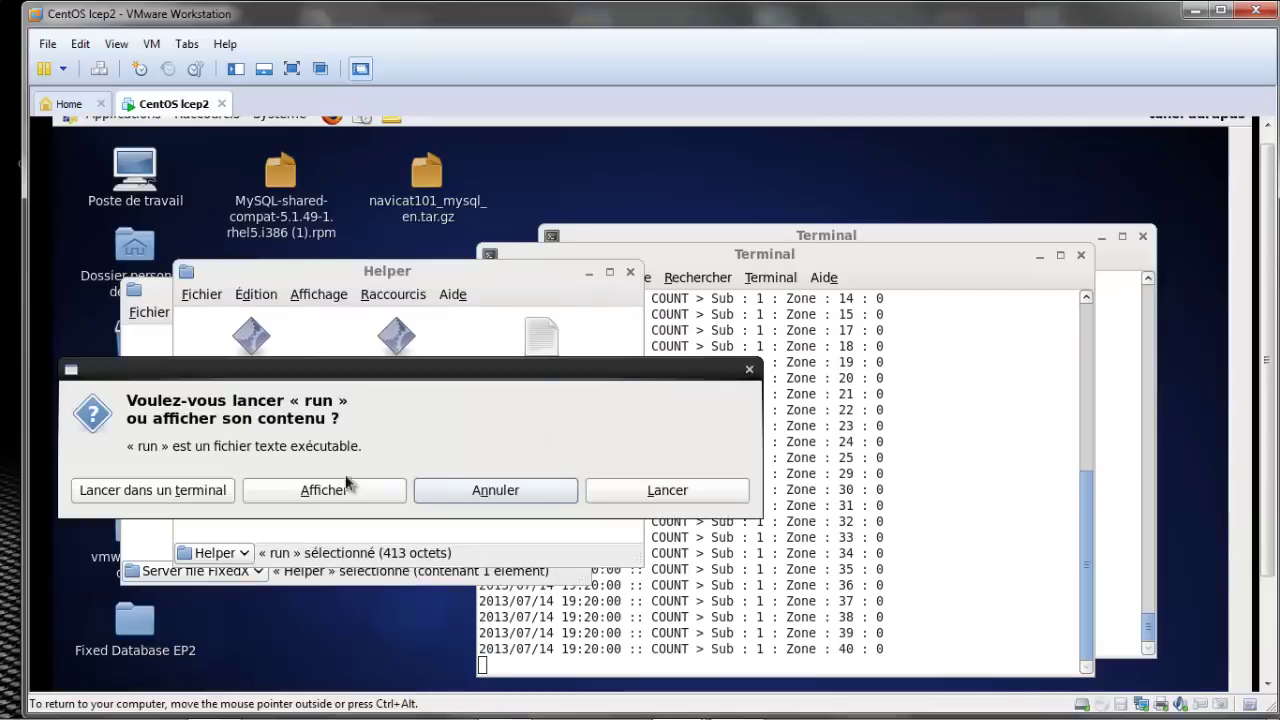
pyautogui.click(219, 489)
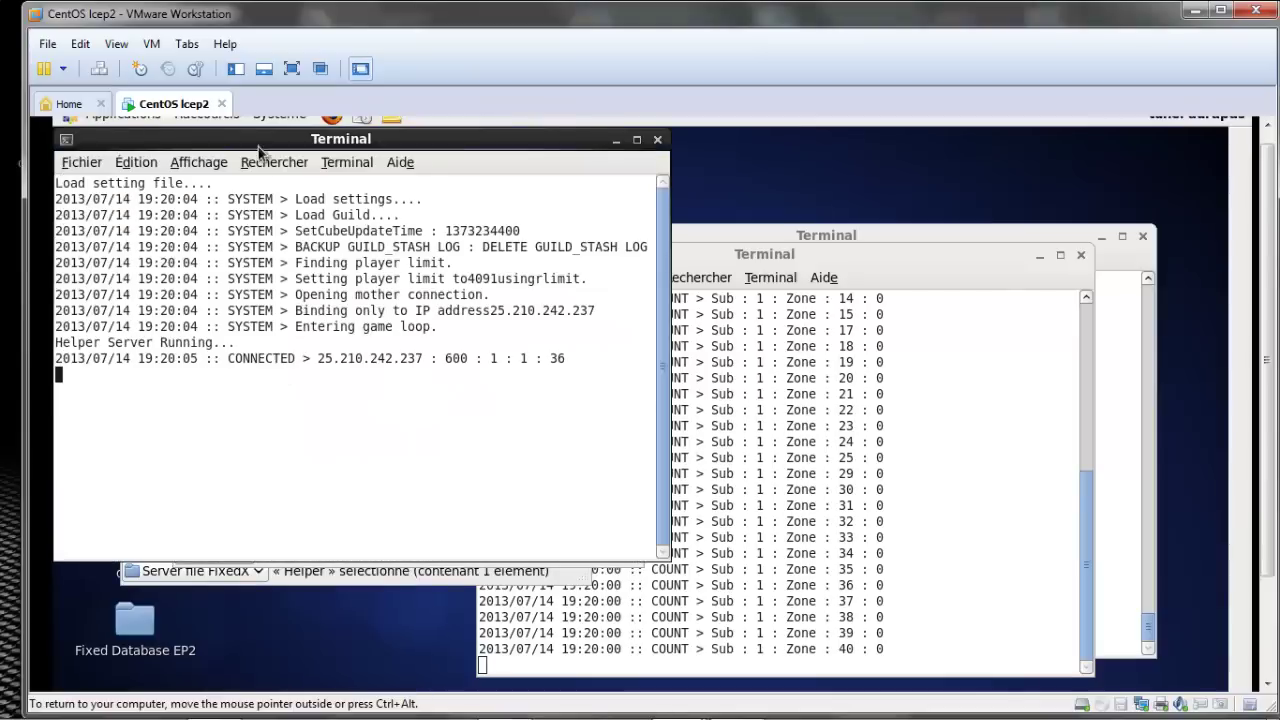
pyautogui.moveTo(267, 140); pyautogui.dragTo(705, 209)
pyautogui.click(368, 277)
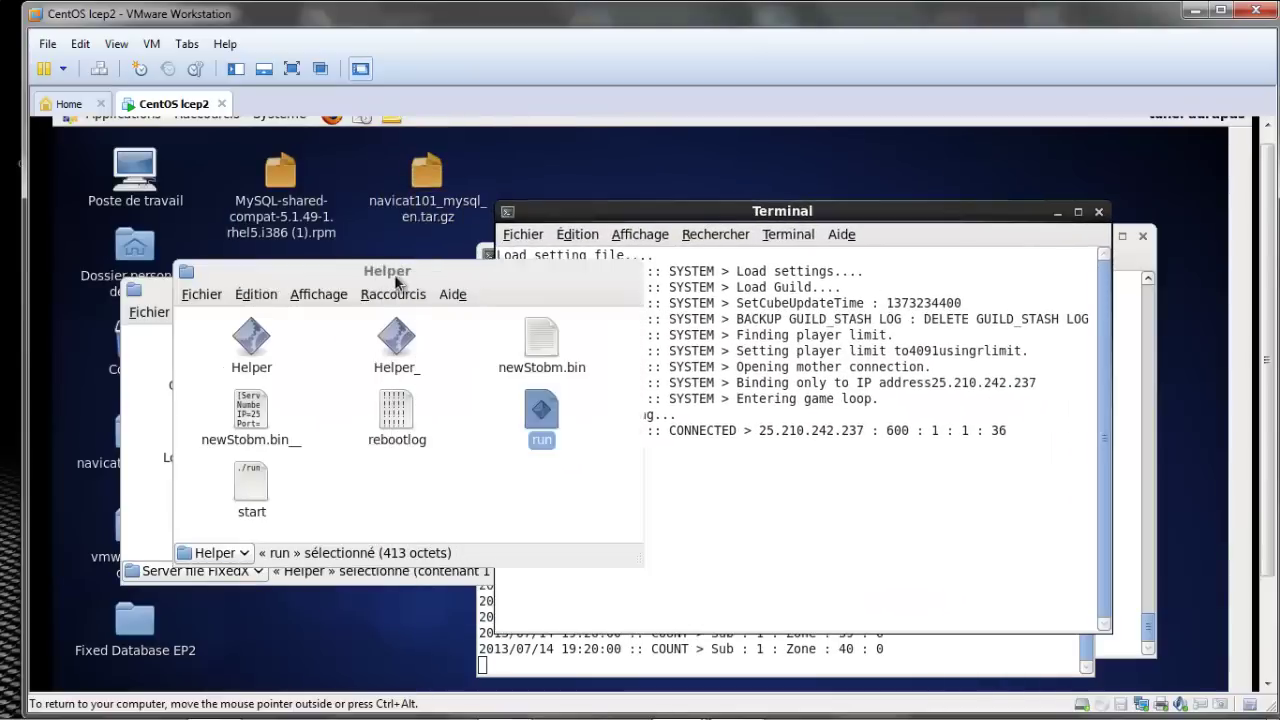
pyautogui.click(632, 271)
pyautogui.click(394, 313)
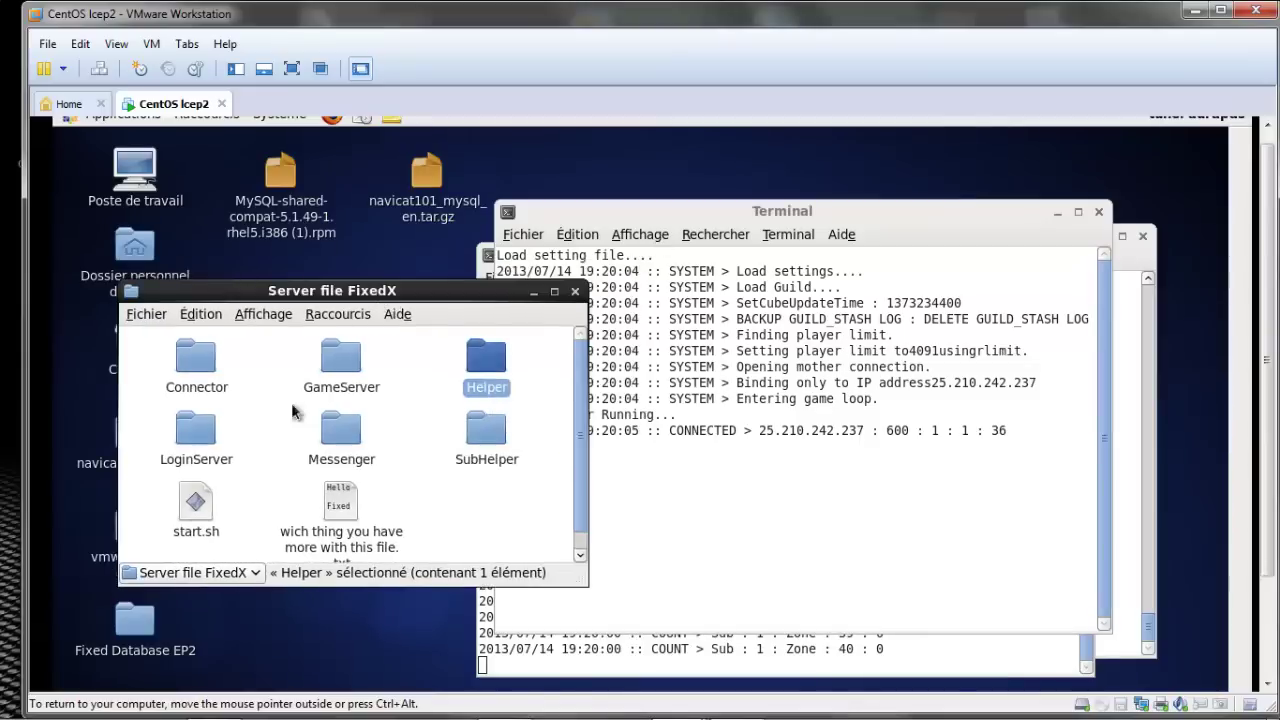
# Step: Start the SubHelper server's run script in its own terminal
pyautogui.doubleClick(486, 430)
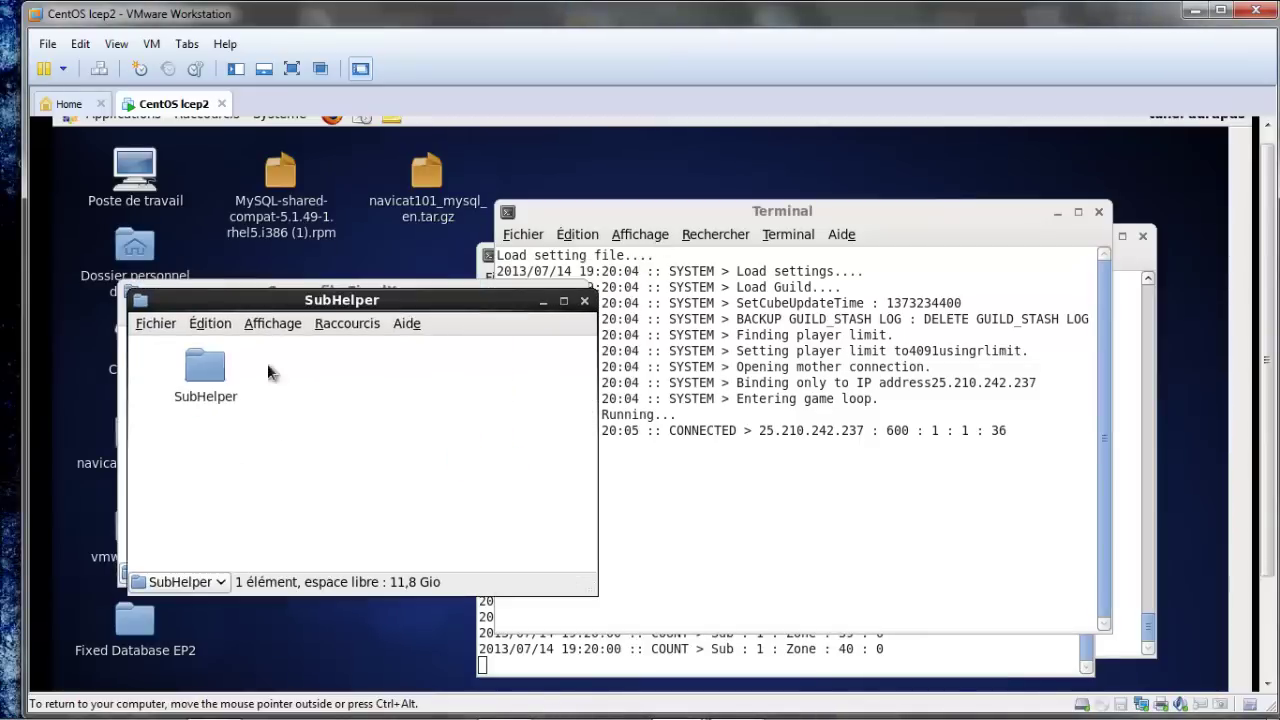
pyautogui.doubleClick(208, 366)
pyautogui.doubleClick(503, 392)
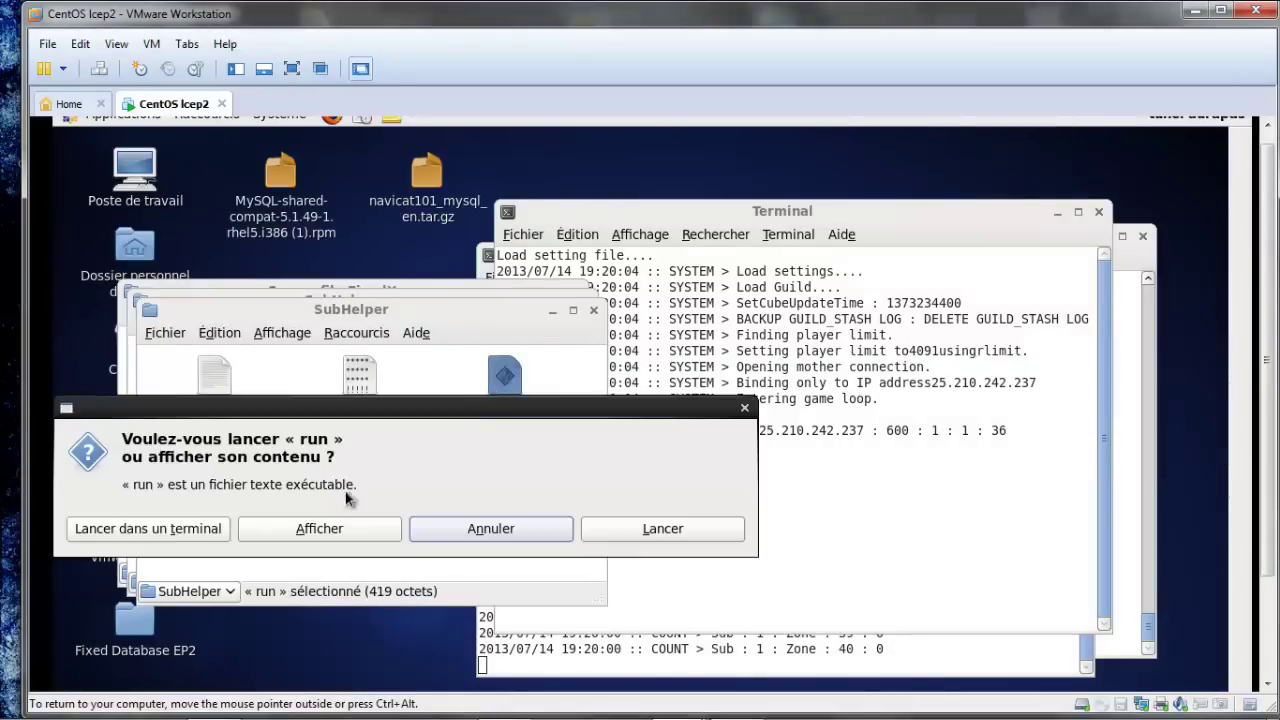
pyautogui.click(133, 529)
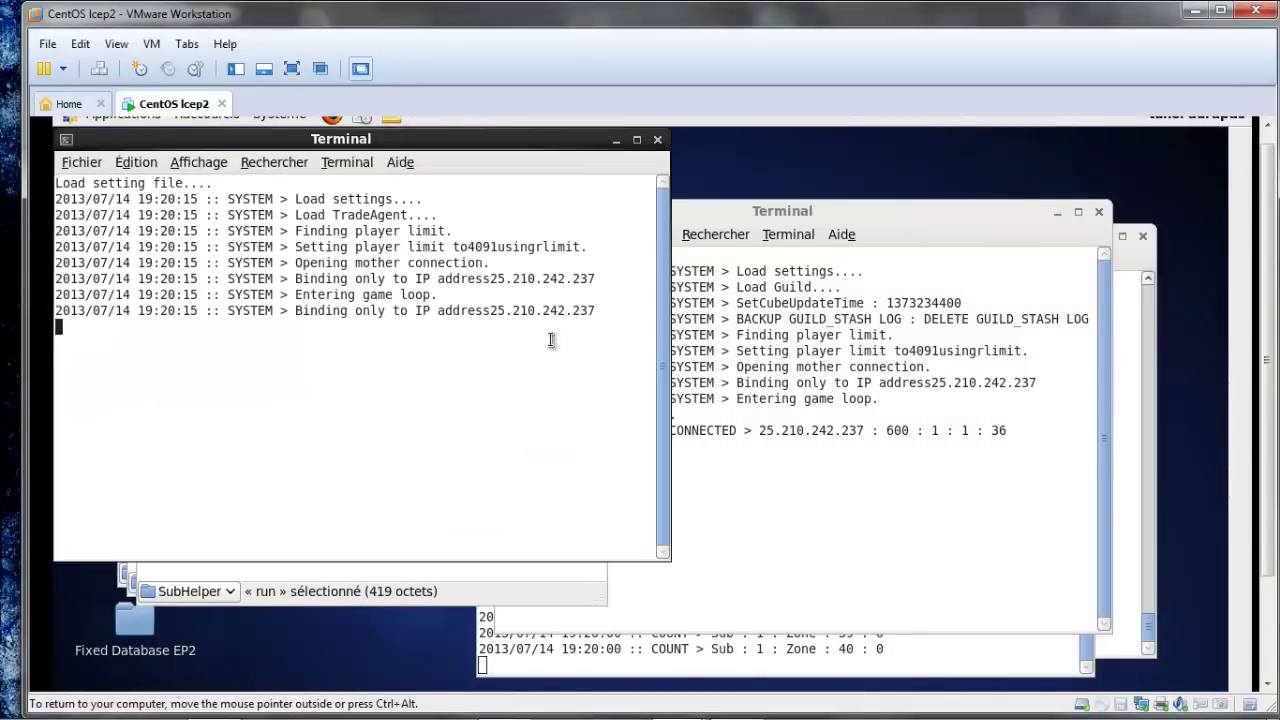
pyautogui.moveTo(490, 148); pyautogui.dragTo(993, 300)
pyautogui.click(600, 312)
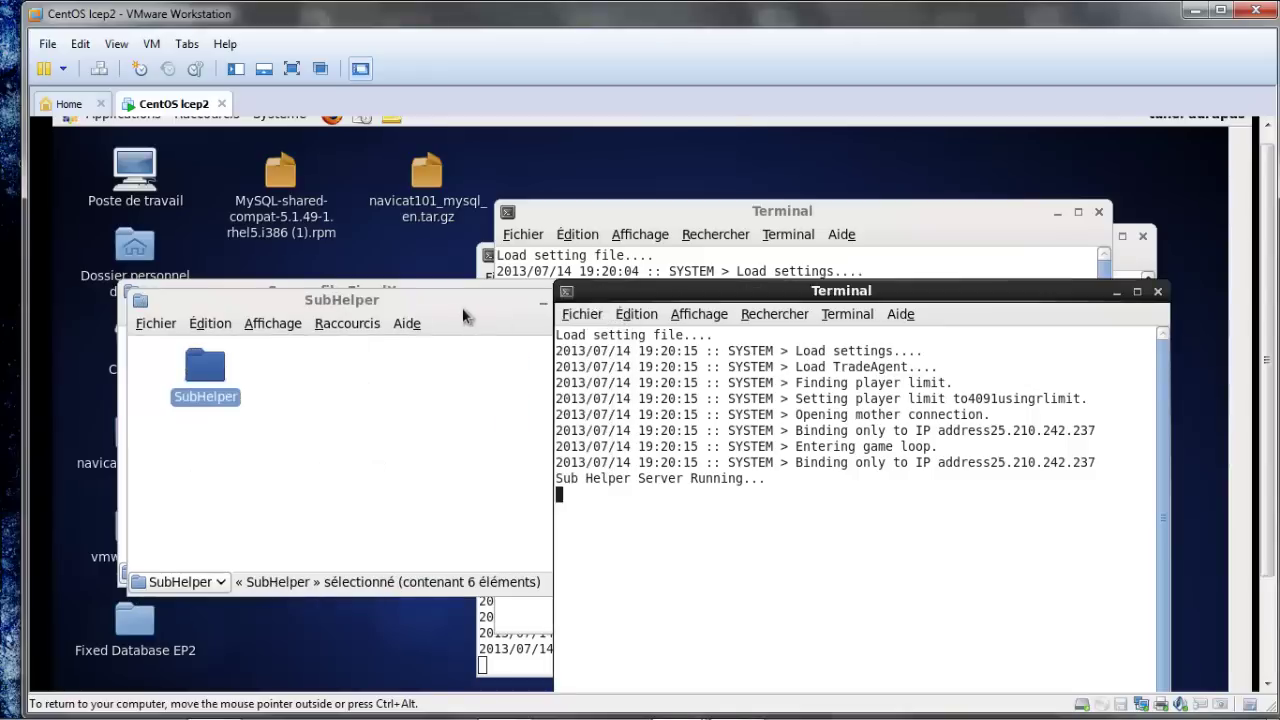
pyautogui.hotkey('ctrl', 'w')
pyautogui.click(404, 292)
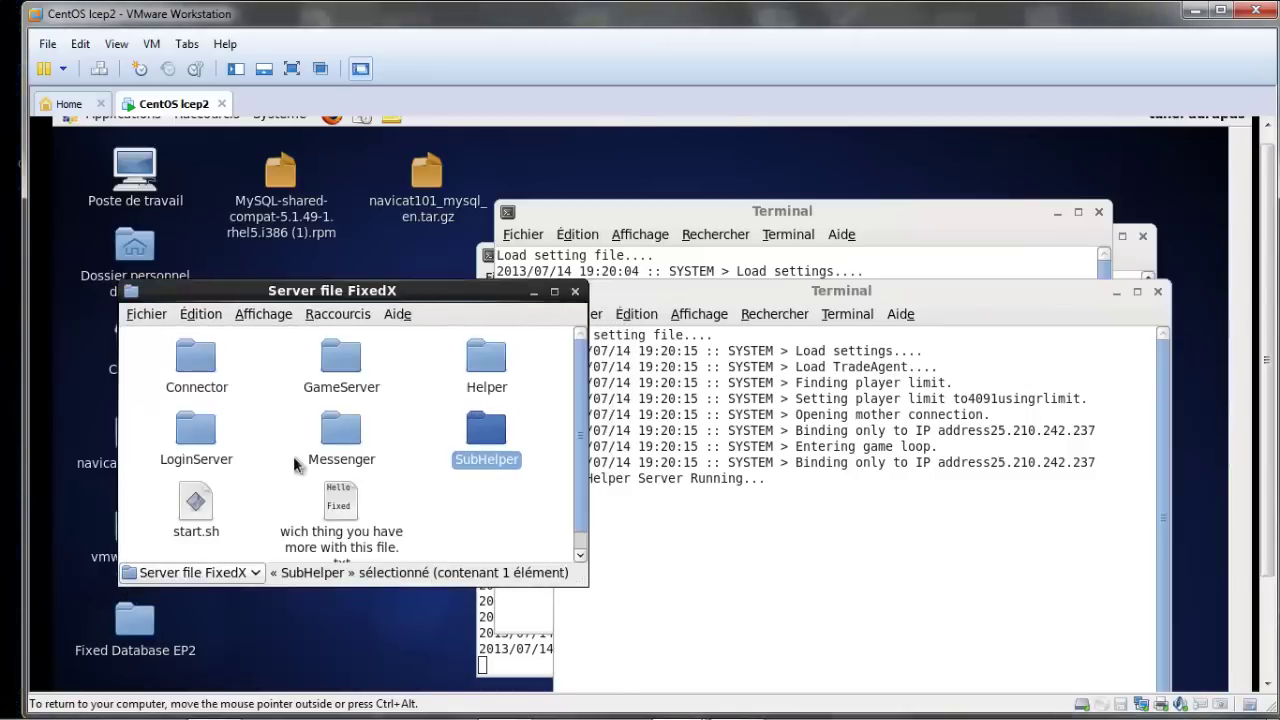
# Step: Start the Messenger server in a terminal, connecting to 25.210.242.237
pyautogui.click(350, 433)
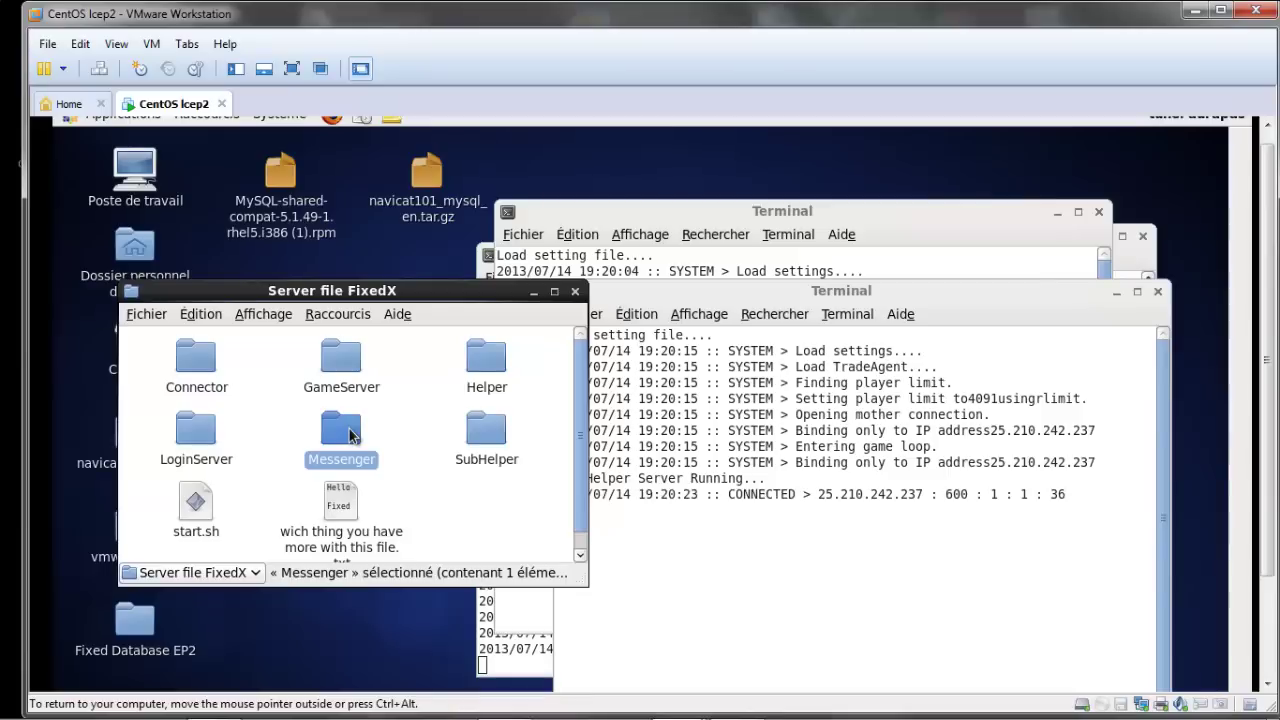
pyautogui.doubleClick(350, 433)
pyautogui.doubleClick(206, 366)
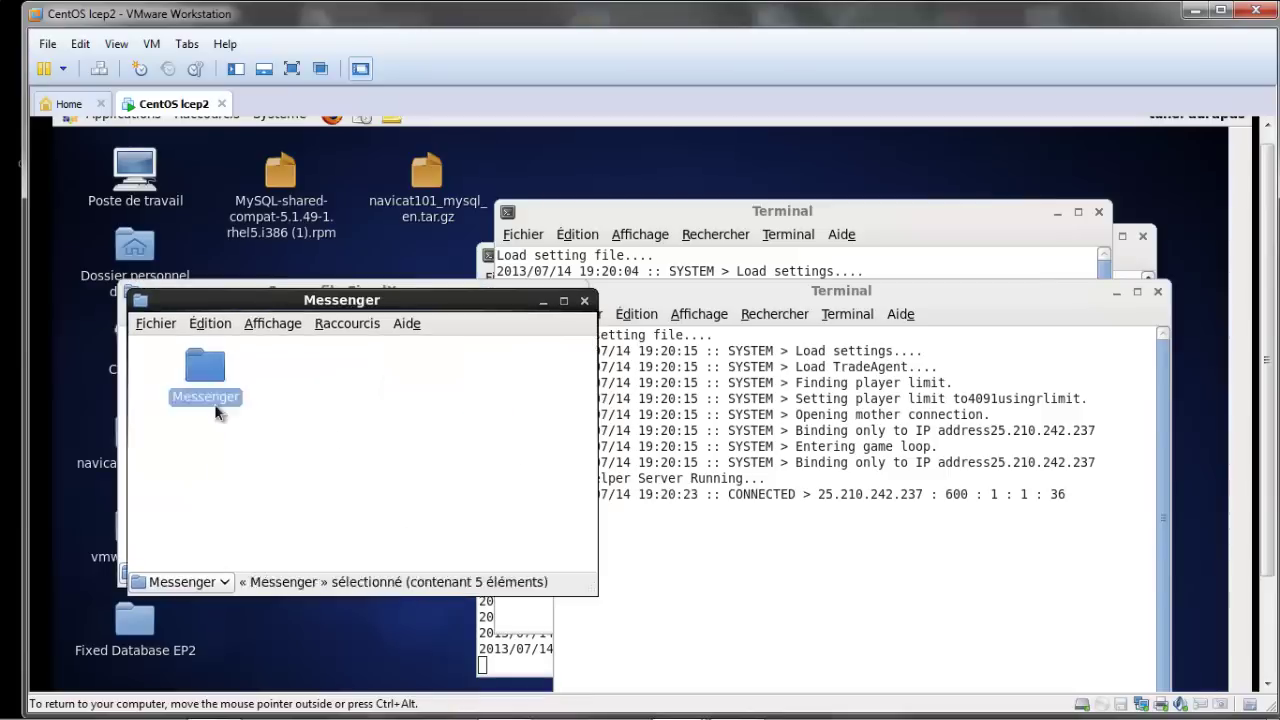
pyautogui.click(585, 301)
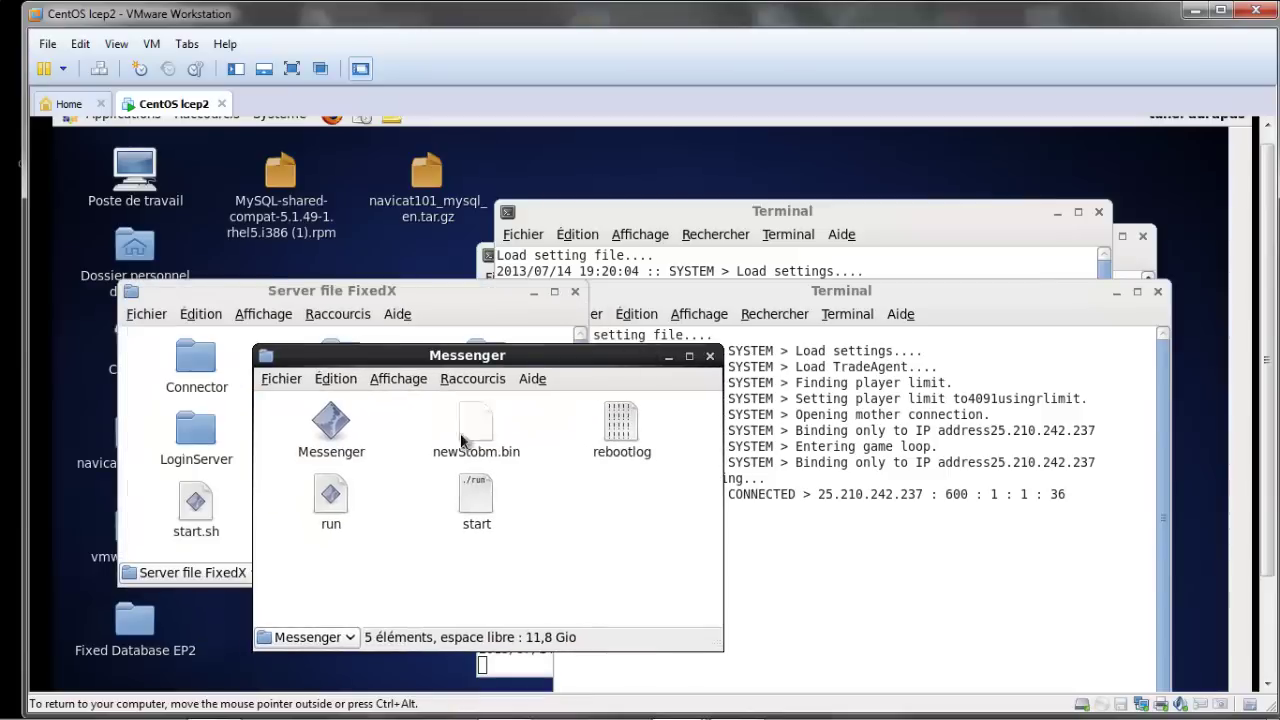
pyautogui.doubleClick(331, 488)
pyautogui.click(263, 577)
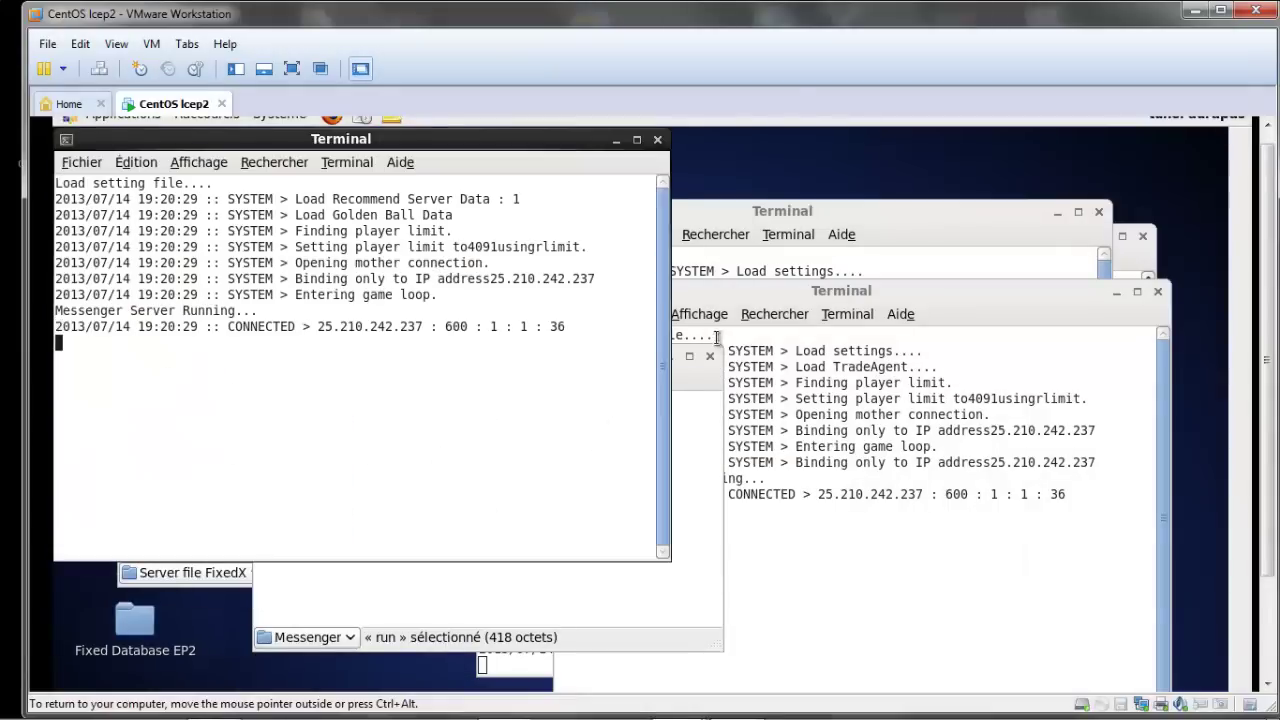
pyautogui.moveTo(476, 148); pyautogui.dragTo(1078, 242)
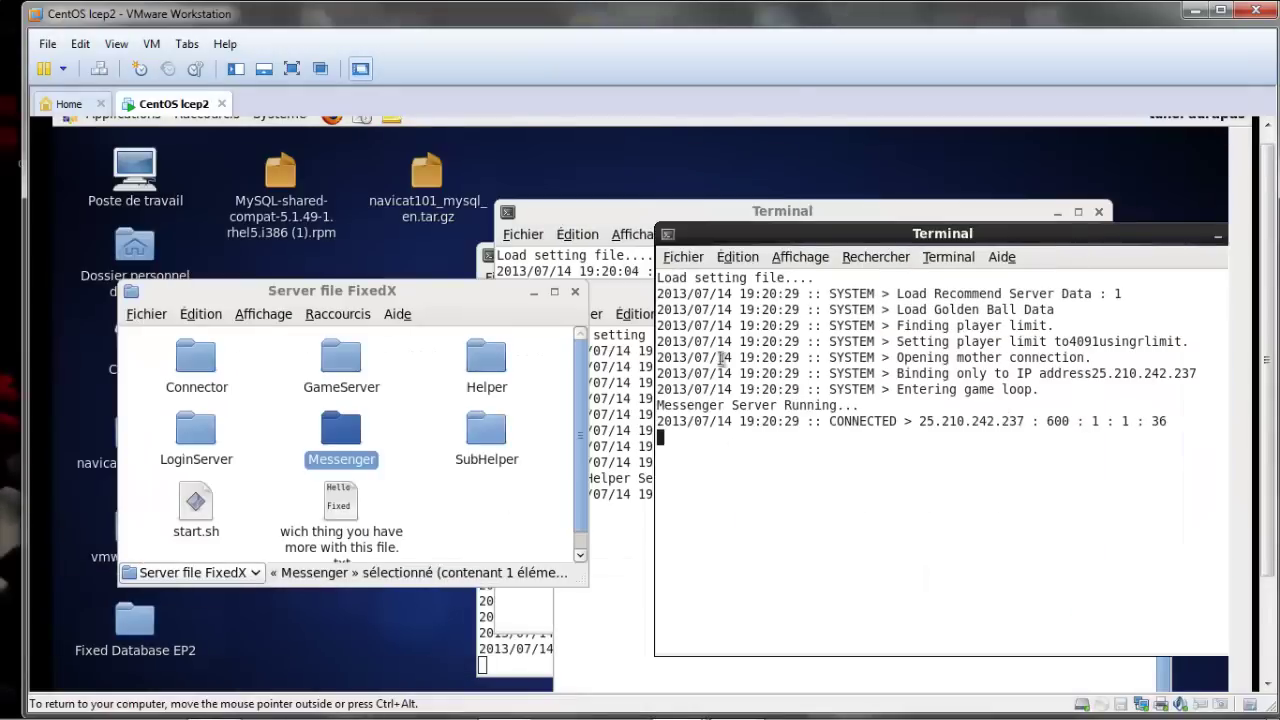
# Step: Start the LoginServer in a terminal, bound to 25.210.242.237
pyautogui.doubleClick(193, 443)
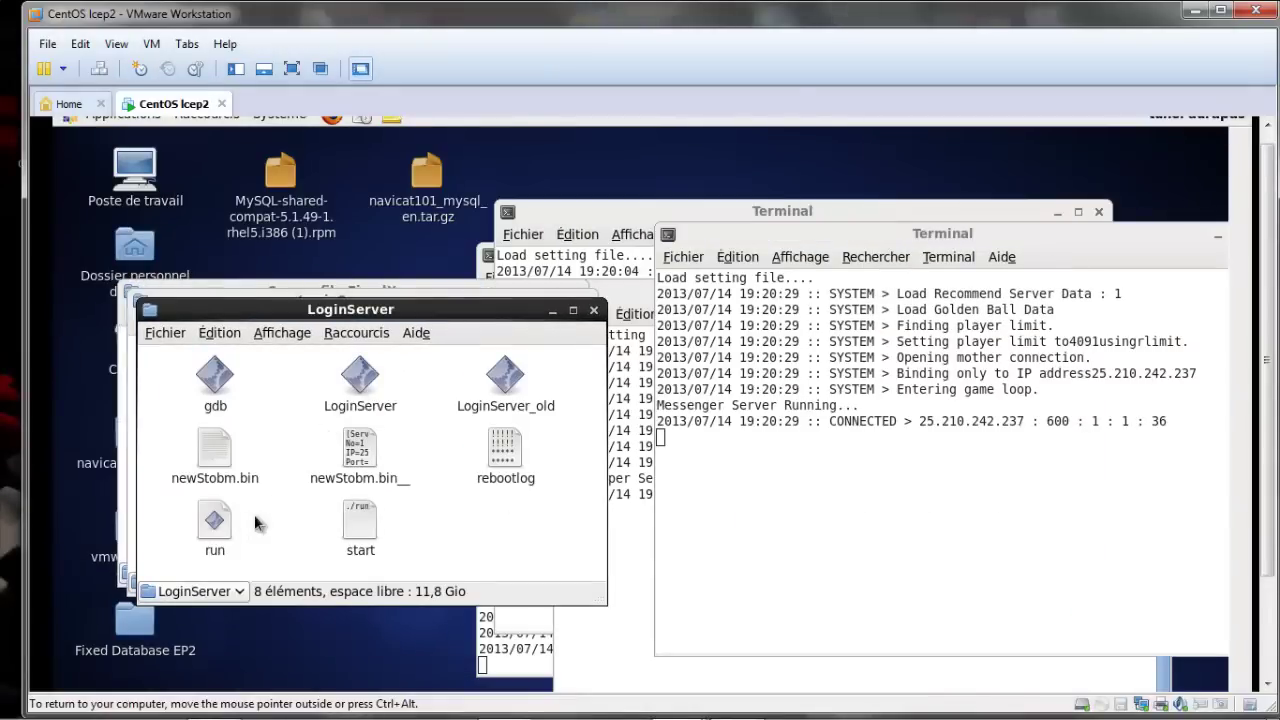
pyautogui.doubleClick(216, 522)
pyautogui.click(205, 530)
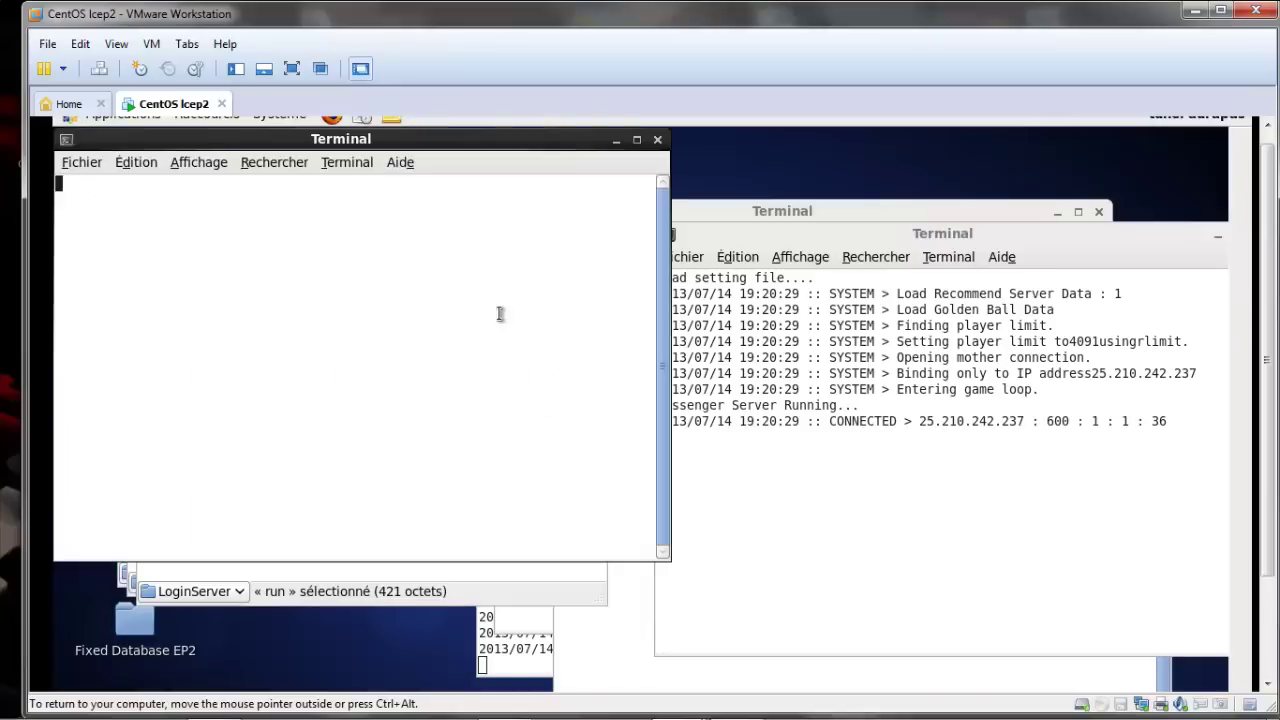
pyautogui.moveTo(526, 138); pyautogui.dragTo(1026, 299)
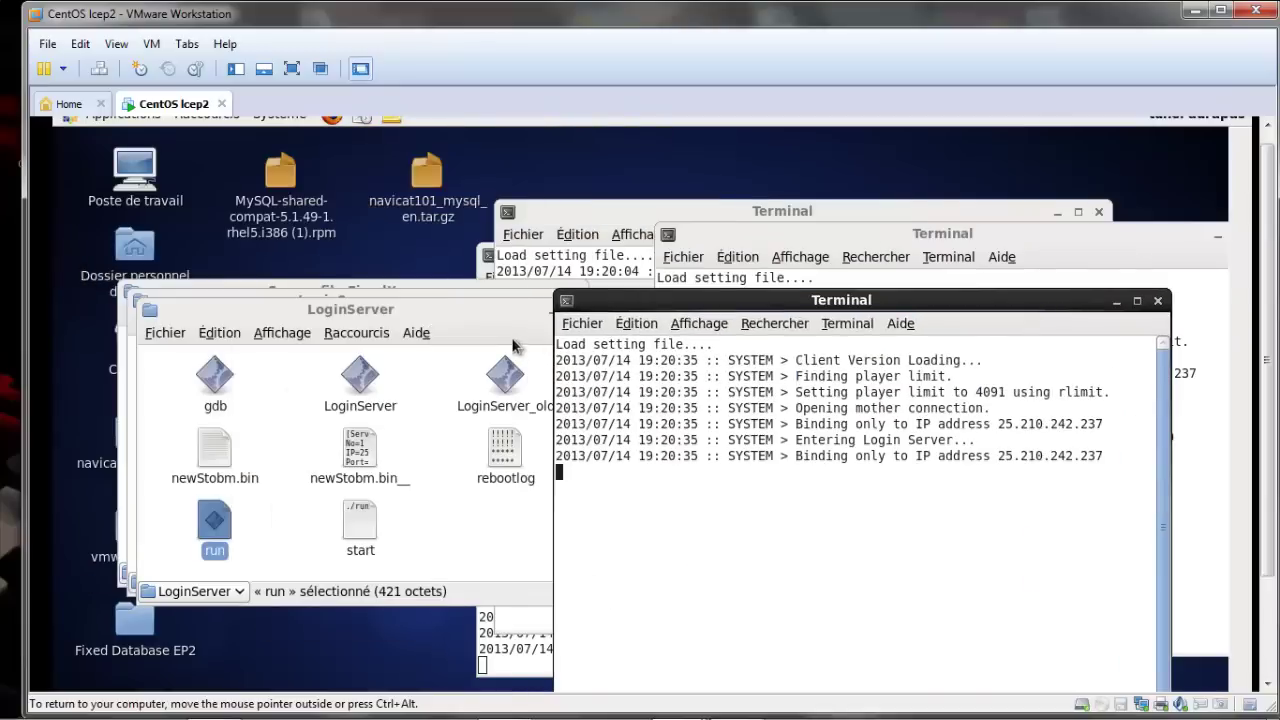
pyautogui.hotkey('alt', 'Tab')
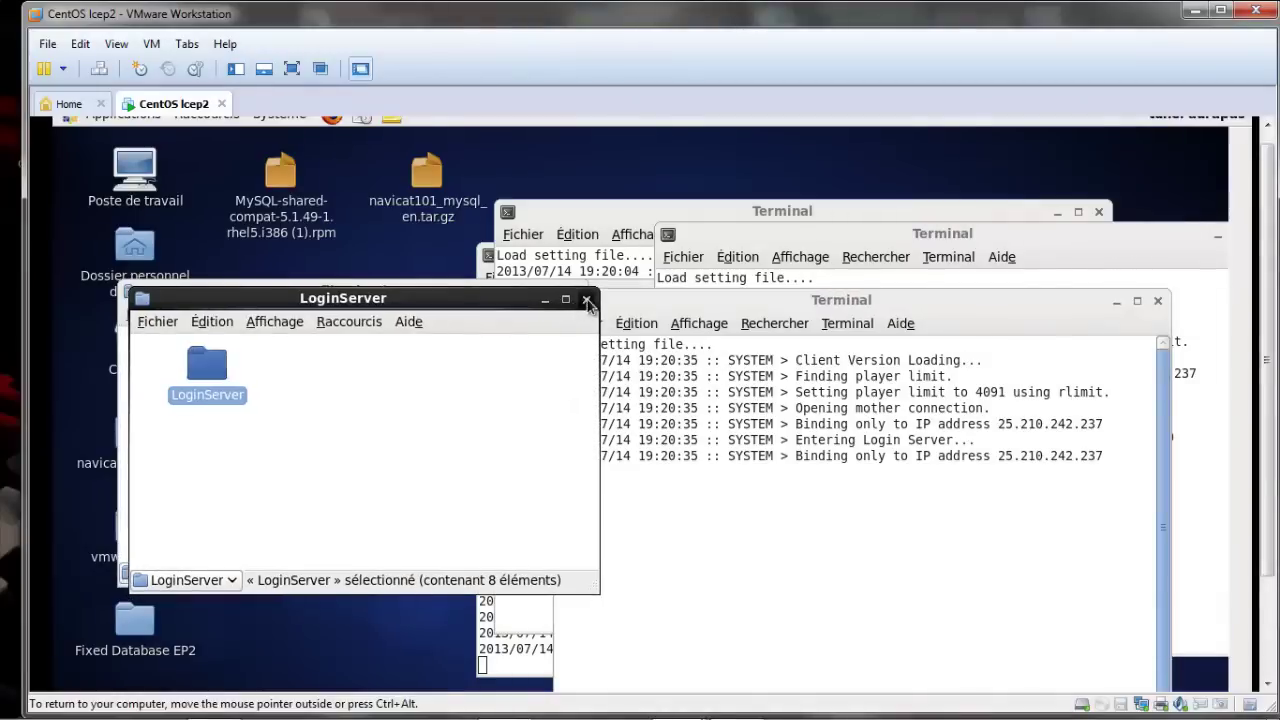